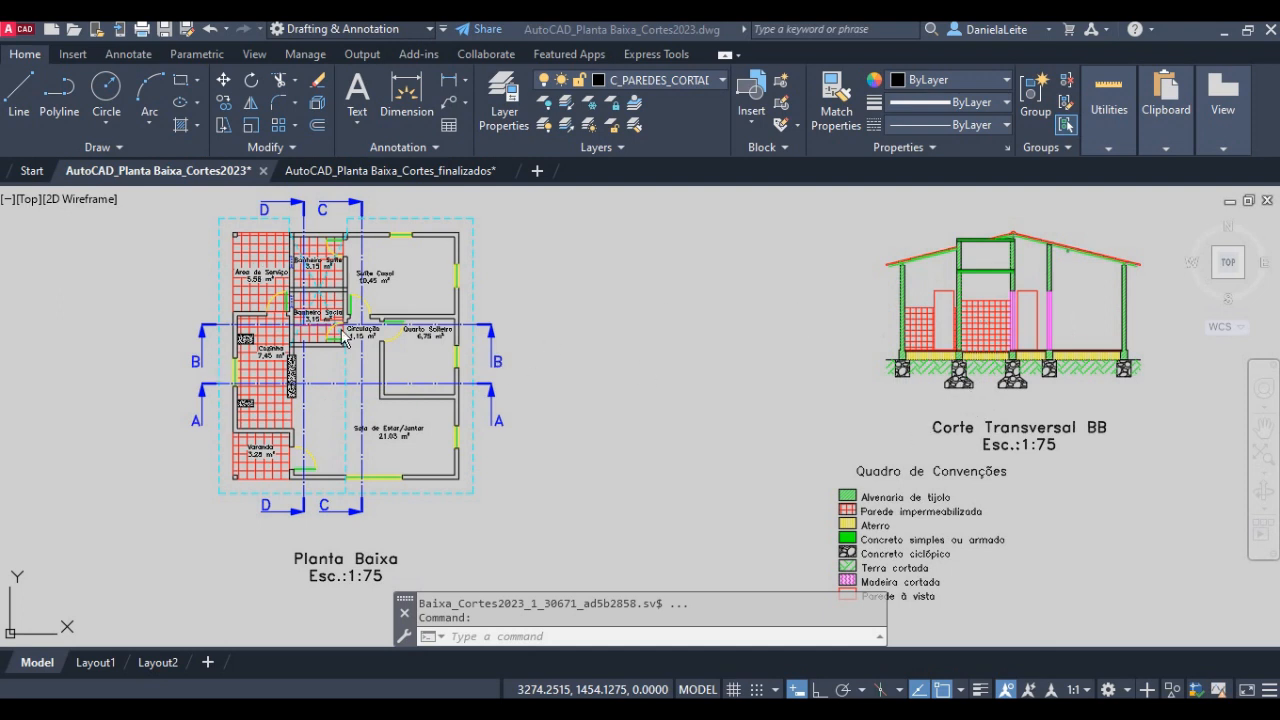
- Examine the Planta Baixa floor plan, its rooms and the section lines A, B, C and D crossing it
middle_drag(377, 341, 459, 398)
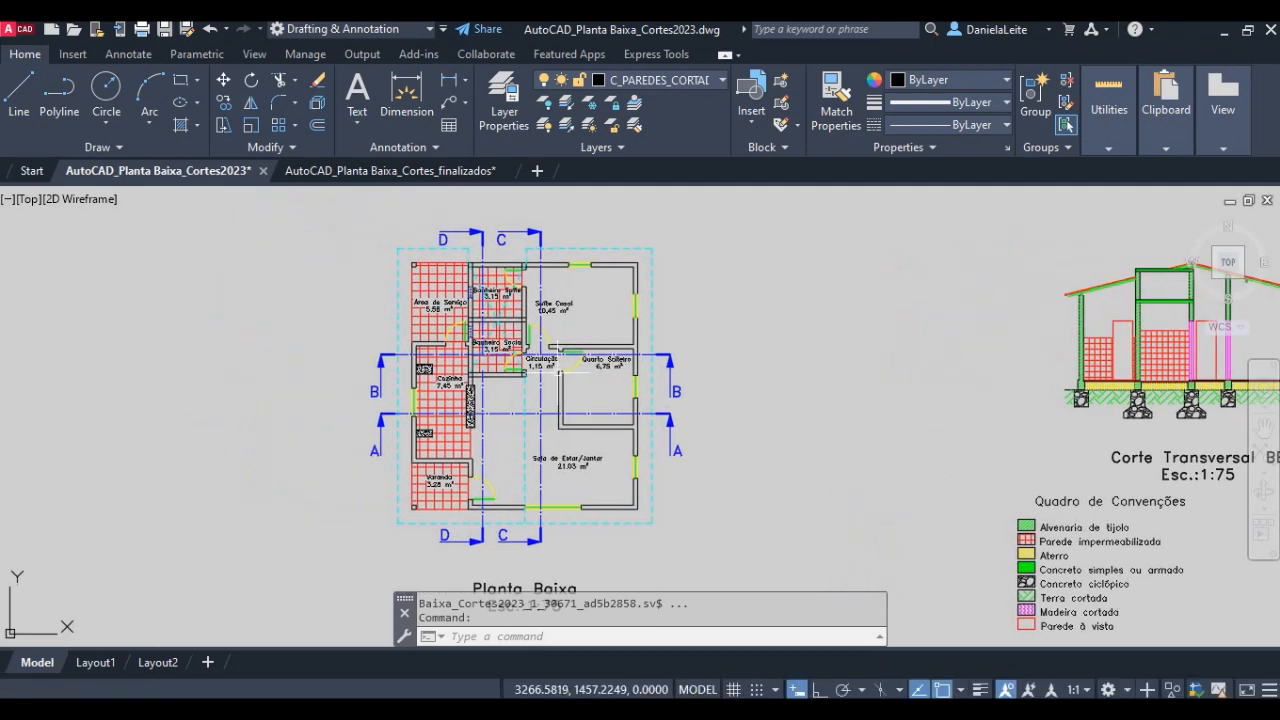
scroll(459, 398, up, 2)
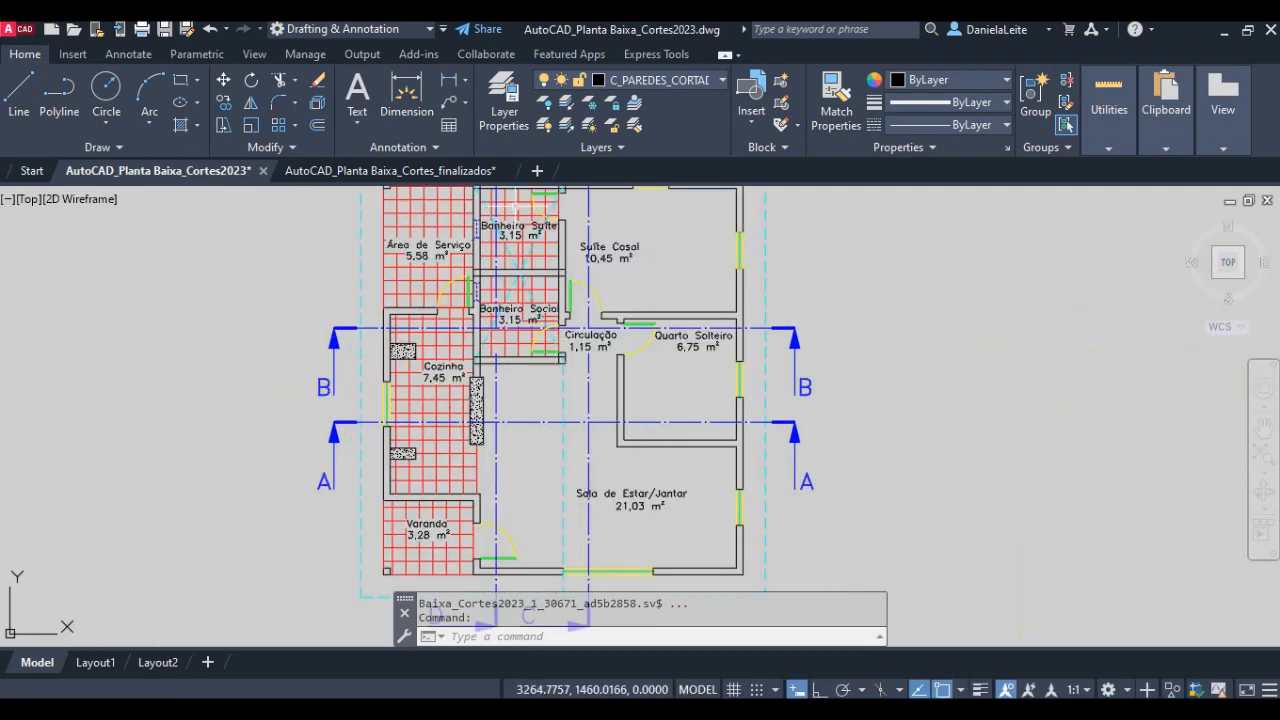
middle_drag(550, 395, 578, 437)
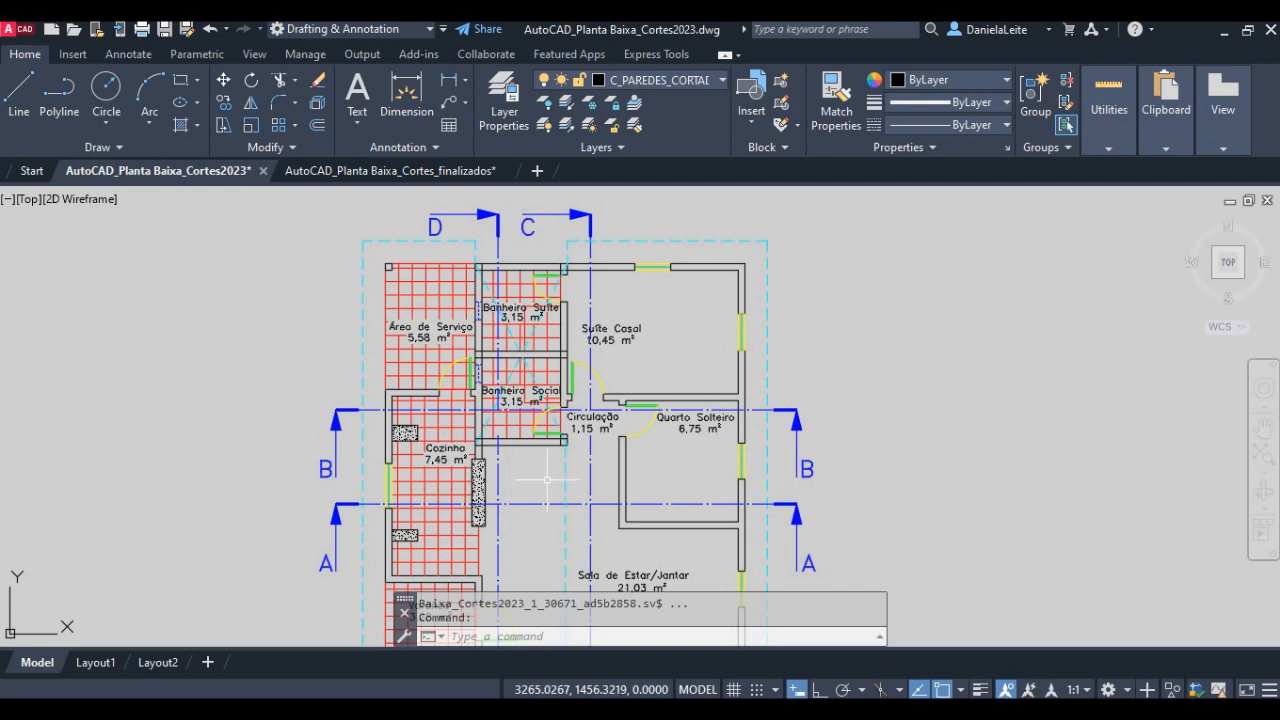
middle_drag(541, 474, 540, 437)
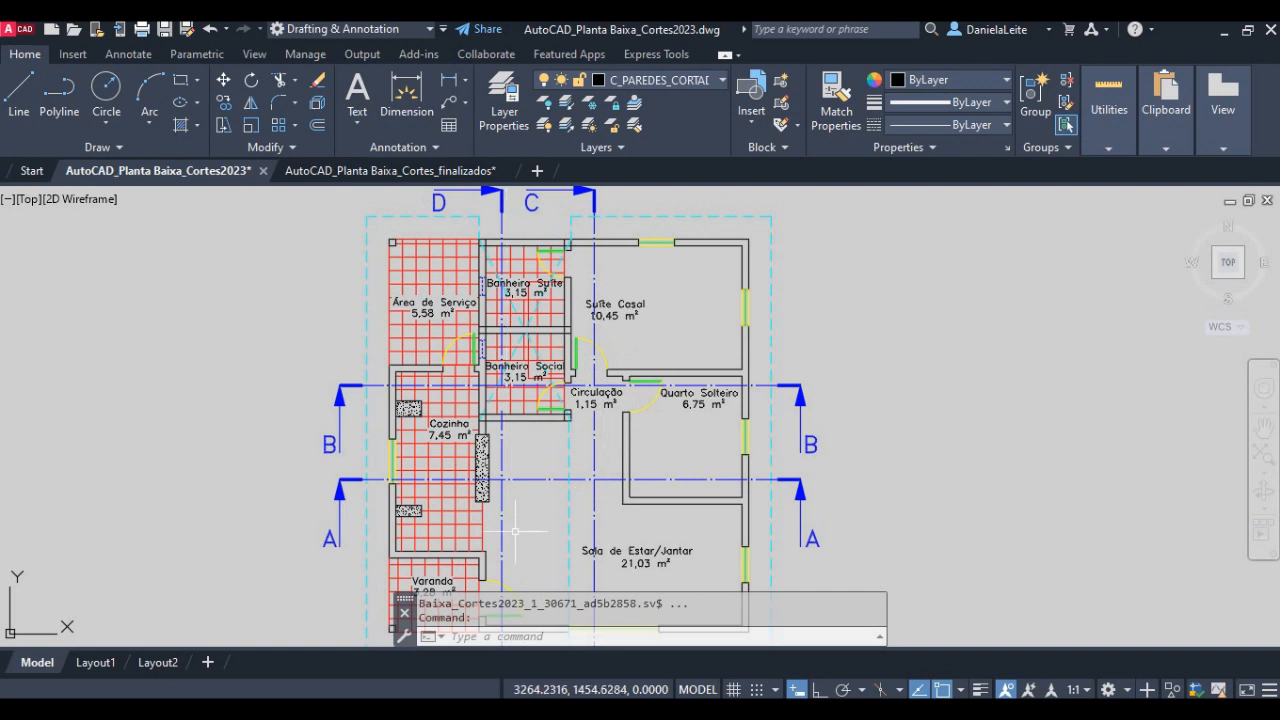
middle_drag(515, 531, 550, 440)
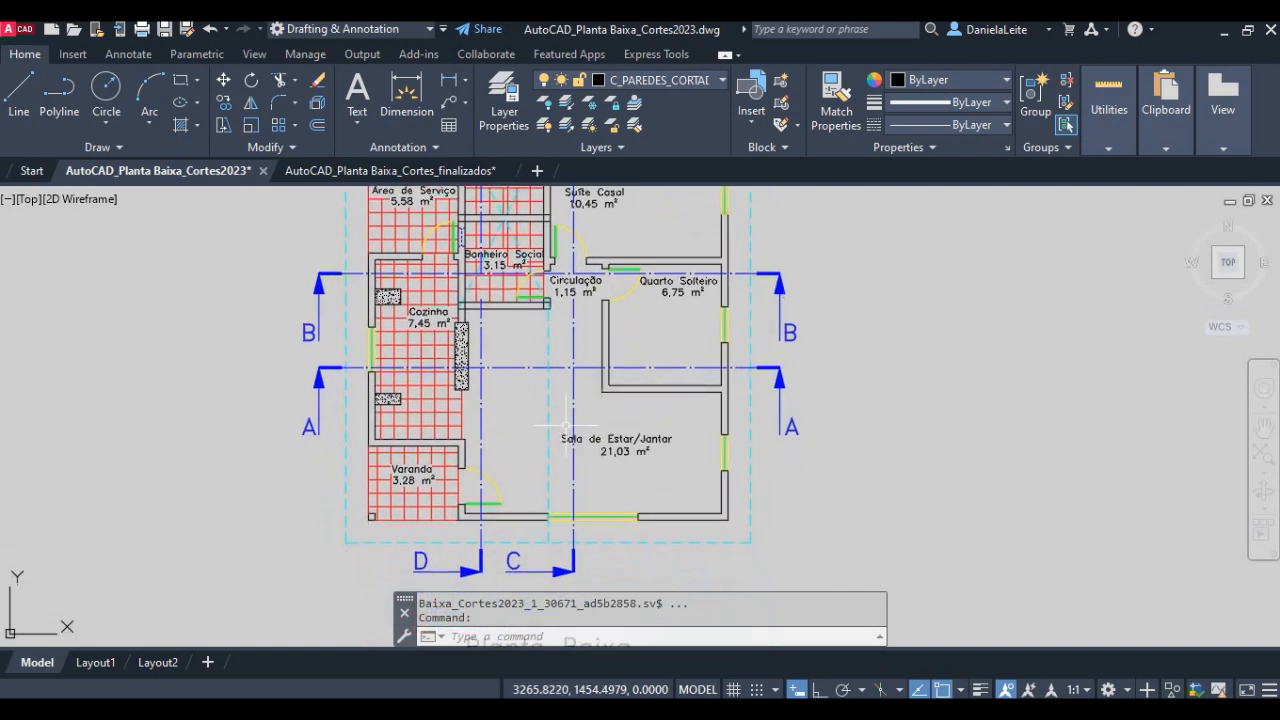
middle_drag(577, 392, 581, 488)
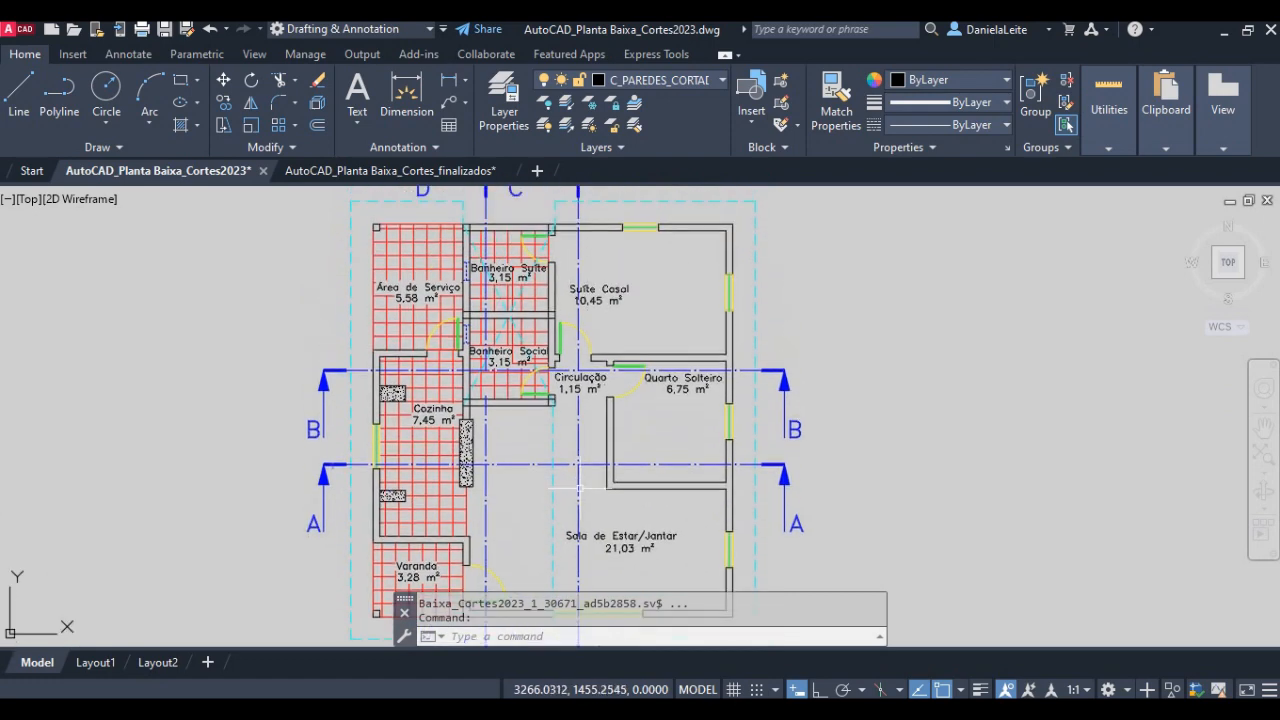
middle_drag(576, 399, 566, 443)
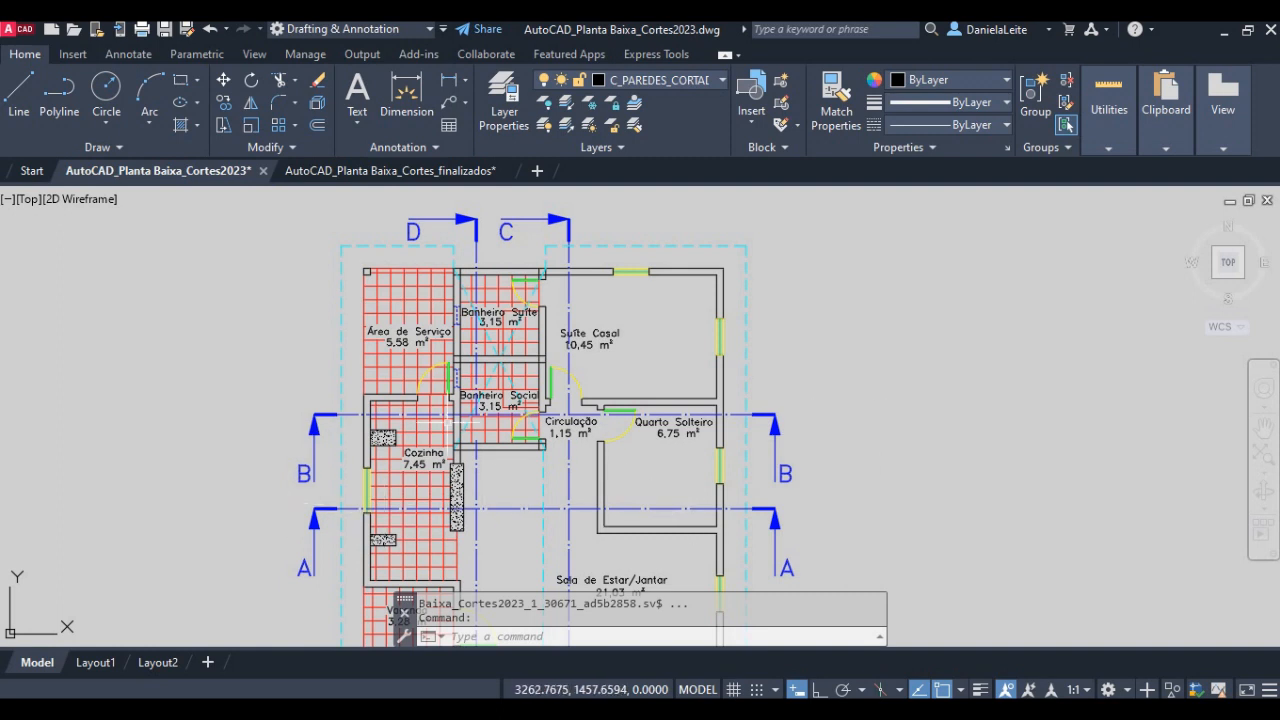
middle_drag(653, 422, 643, 360)
scroll(643, 360, down, 3)
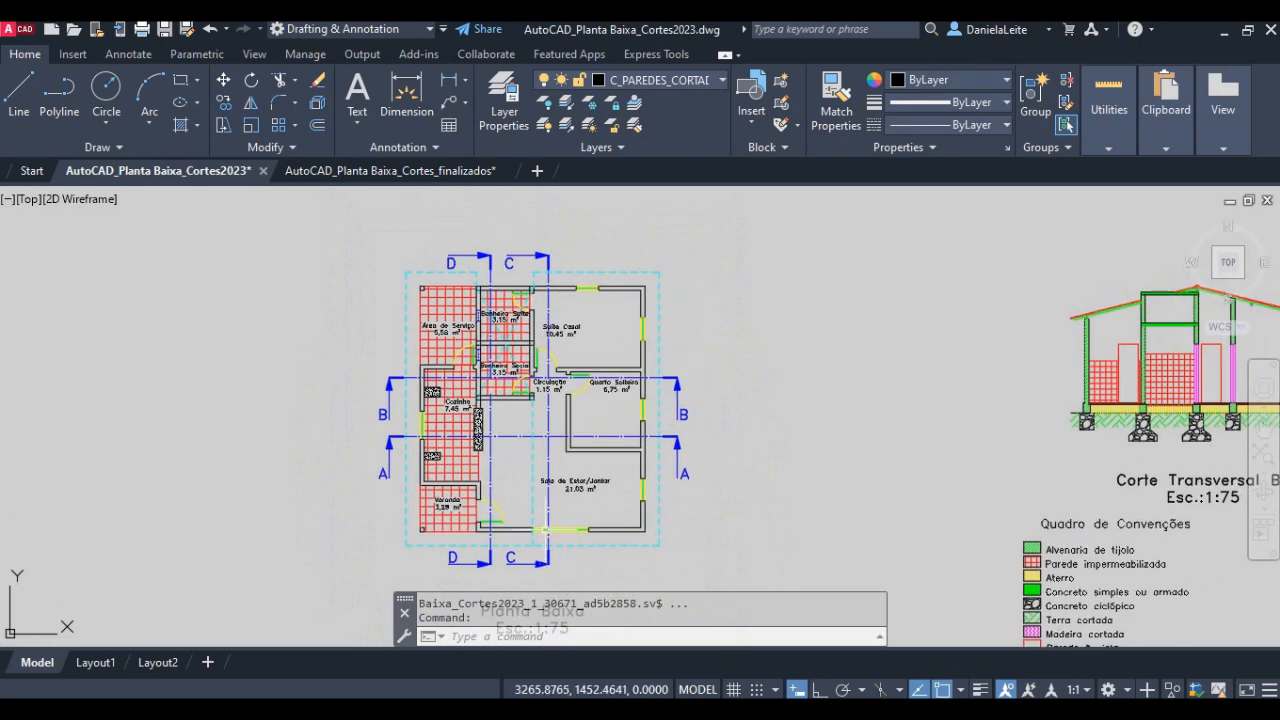
- Compare the Corte Transversal BB drawing and its title with section lines A and B on the floor plan
middle_drag(966, 466, 609, 434)
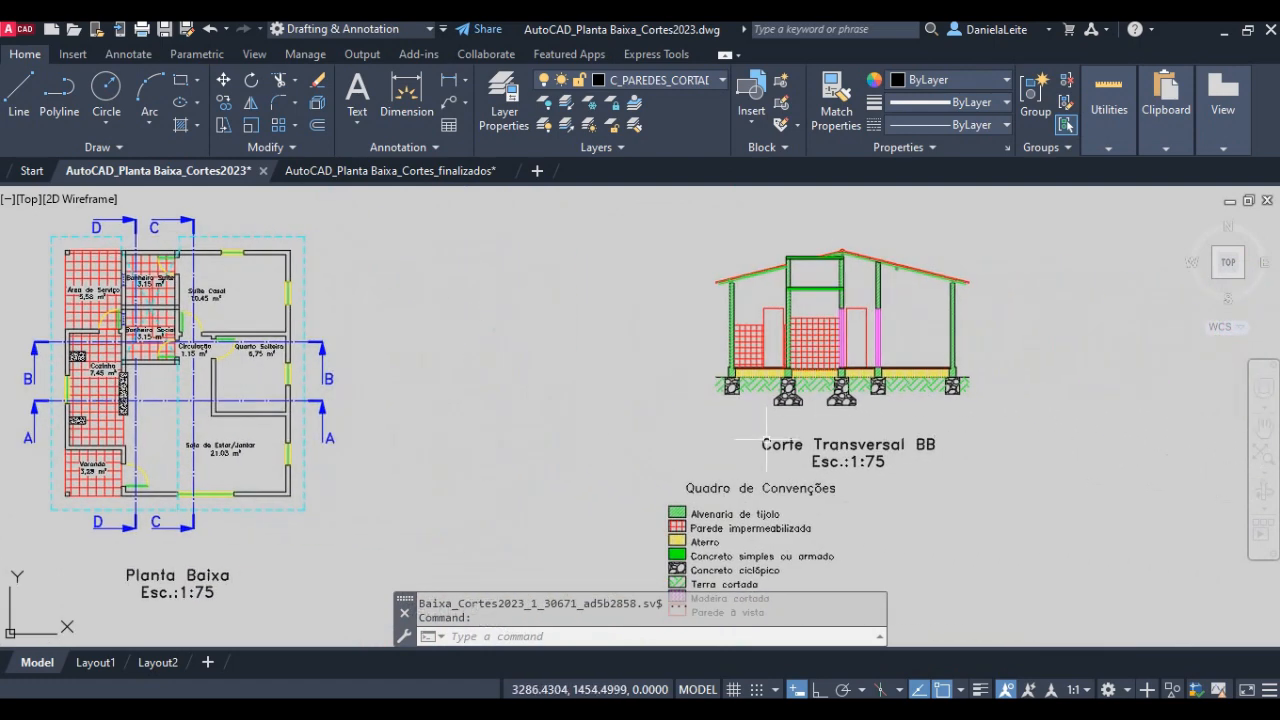
scroll(903, 444, up, 2)
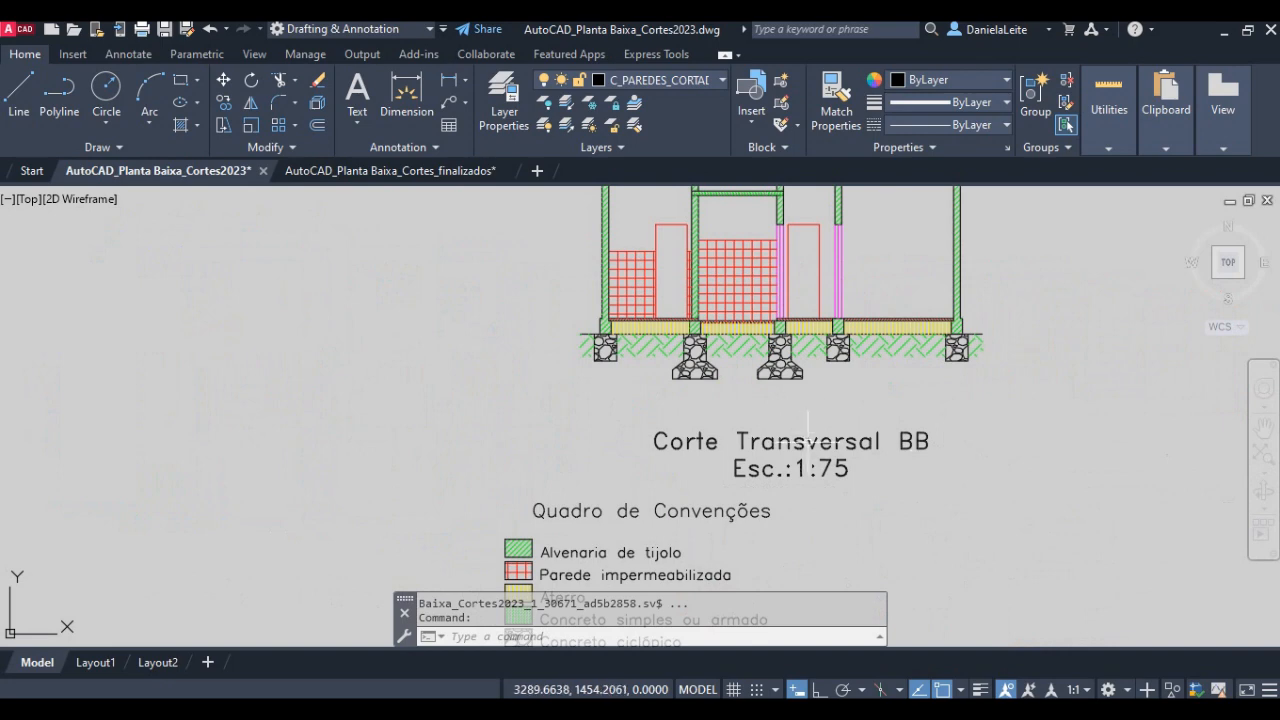
scroll(914, 455, down, 4)
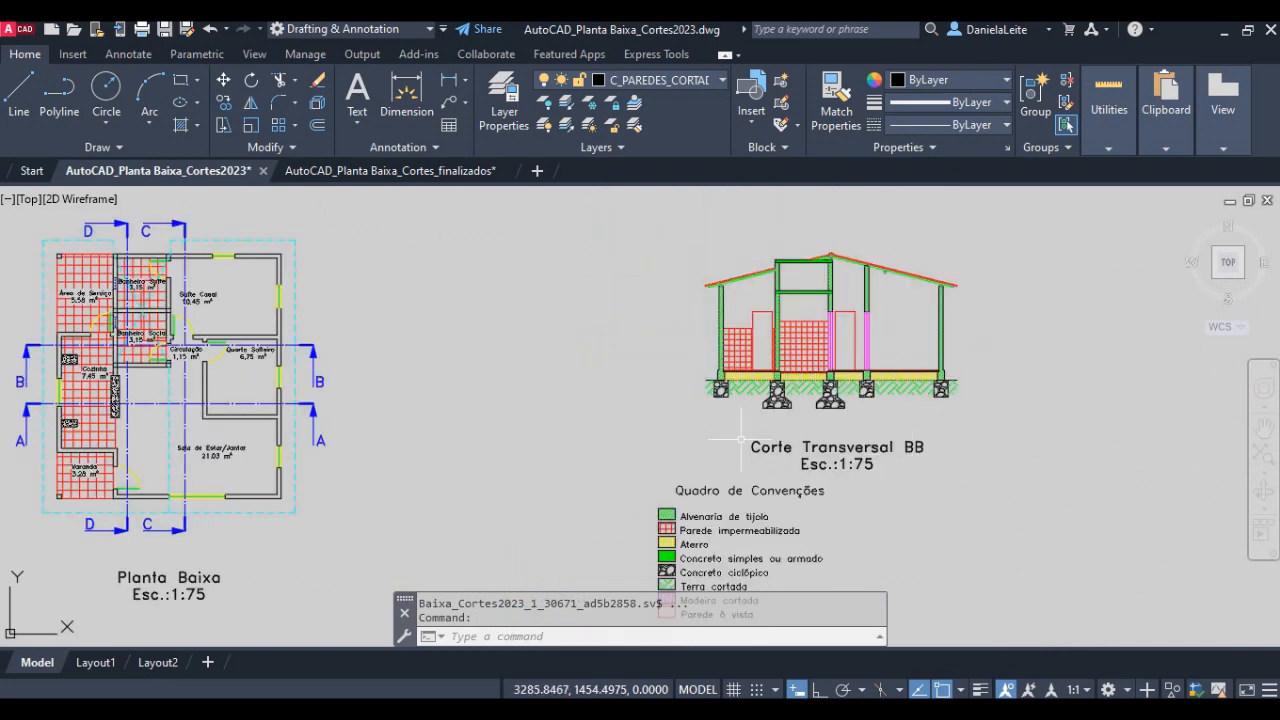
scroll(262, 400, up, 5)
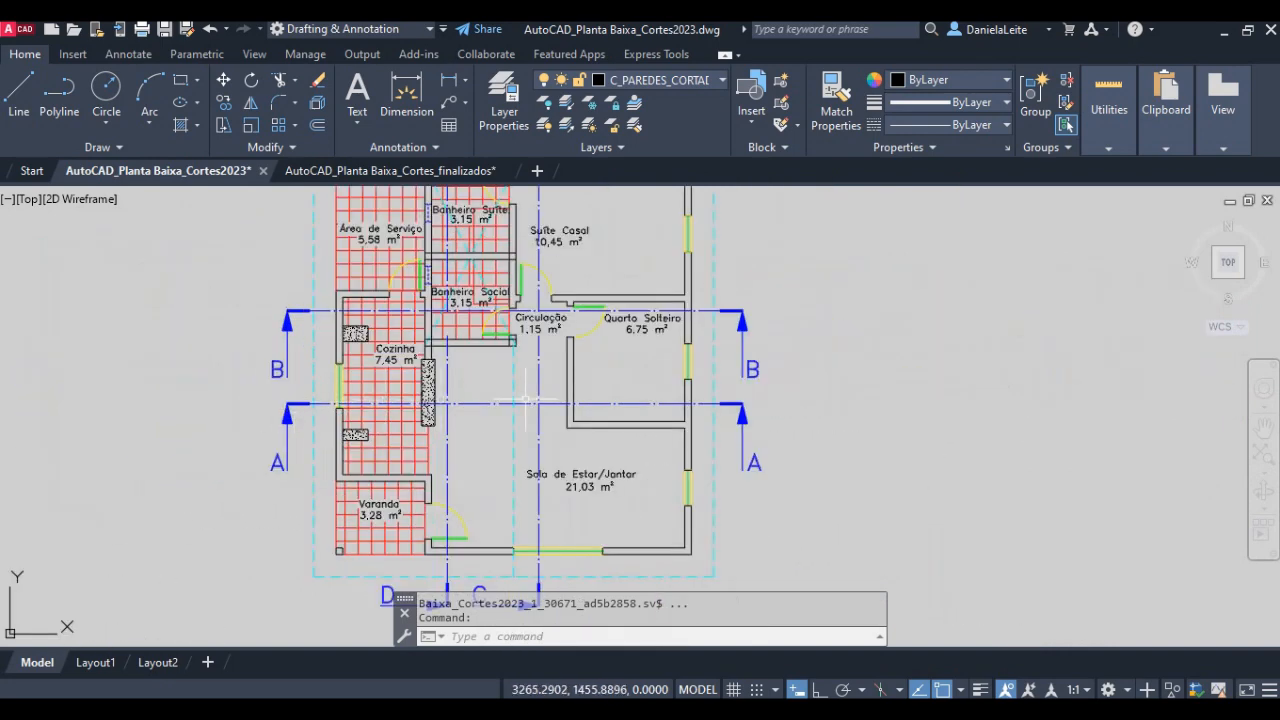
middle_drag(589, 296, 591, 443)
middle_drag(492, 439, 478, 300)
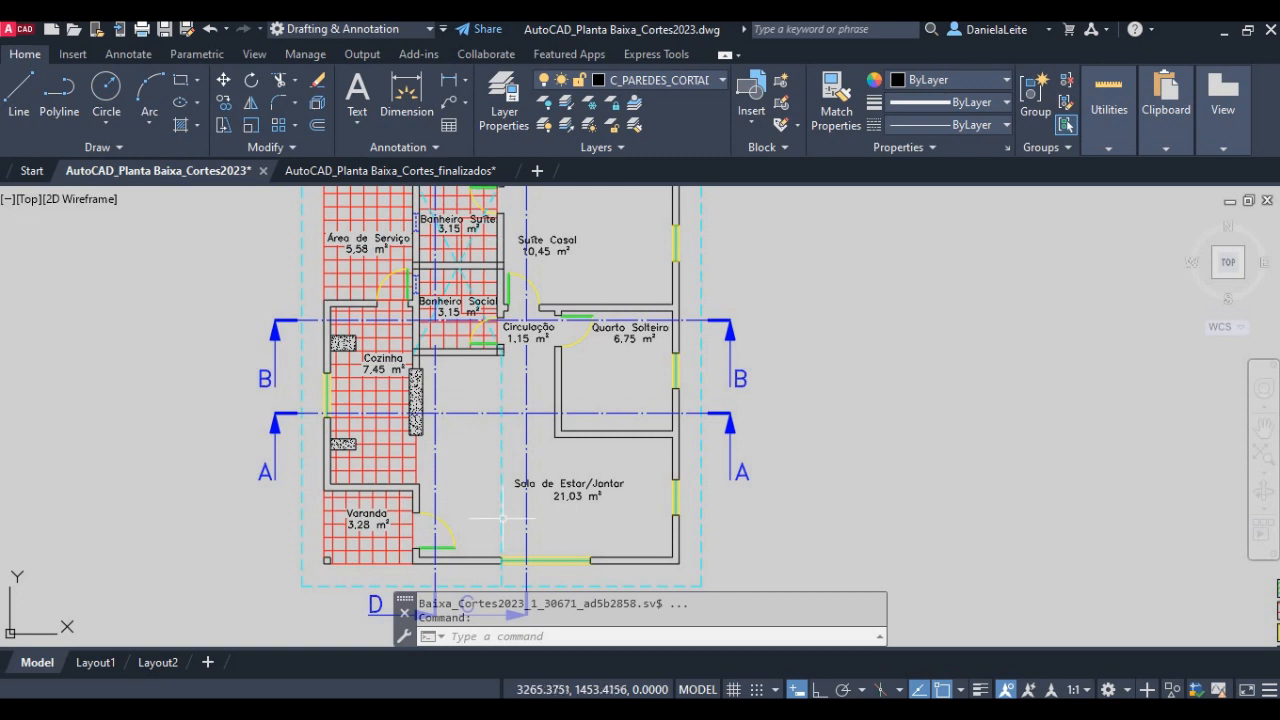
middle_drag(584, 358, 575, 442)
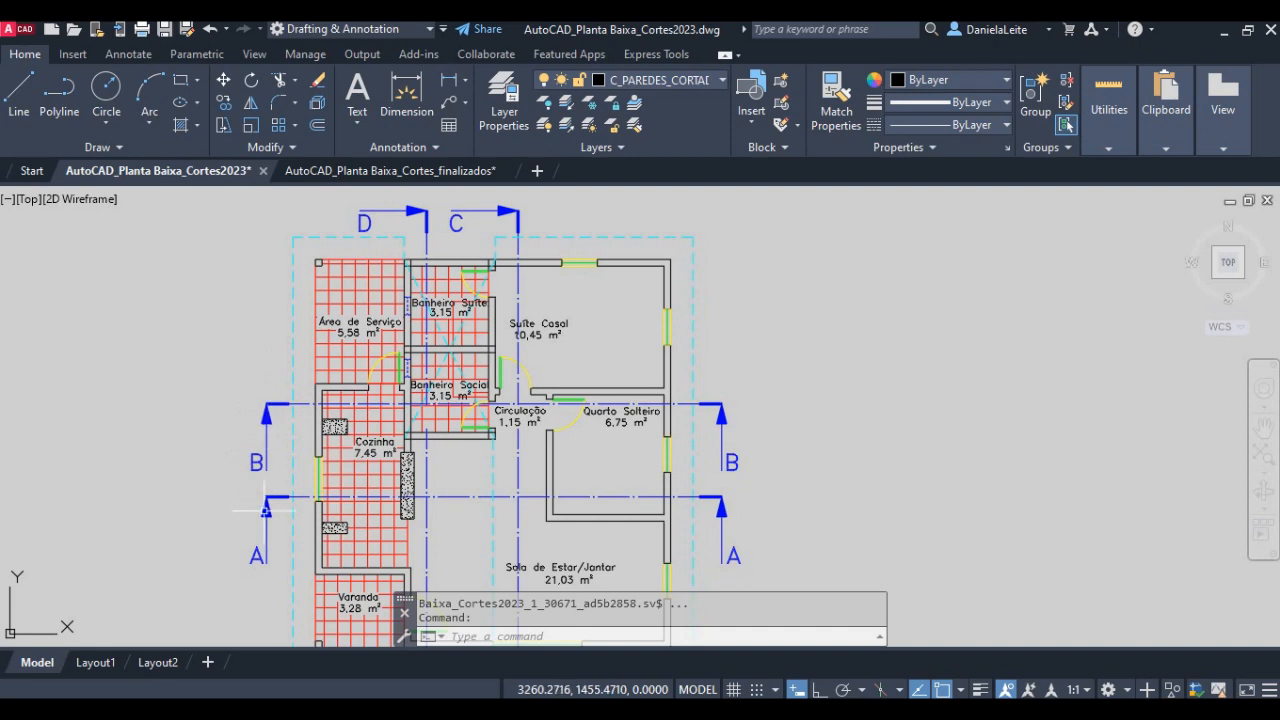
scroll(410, 572, up, 2)
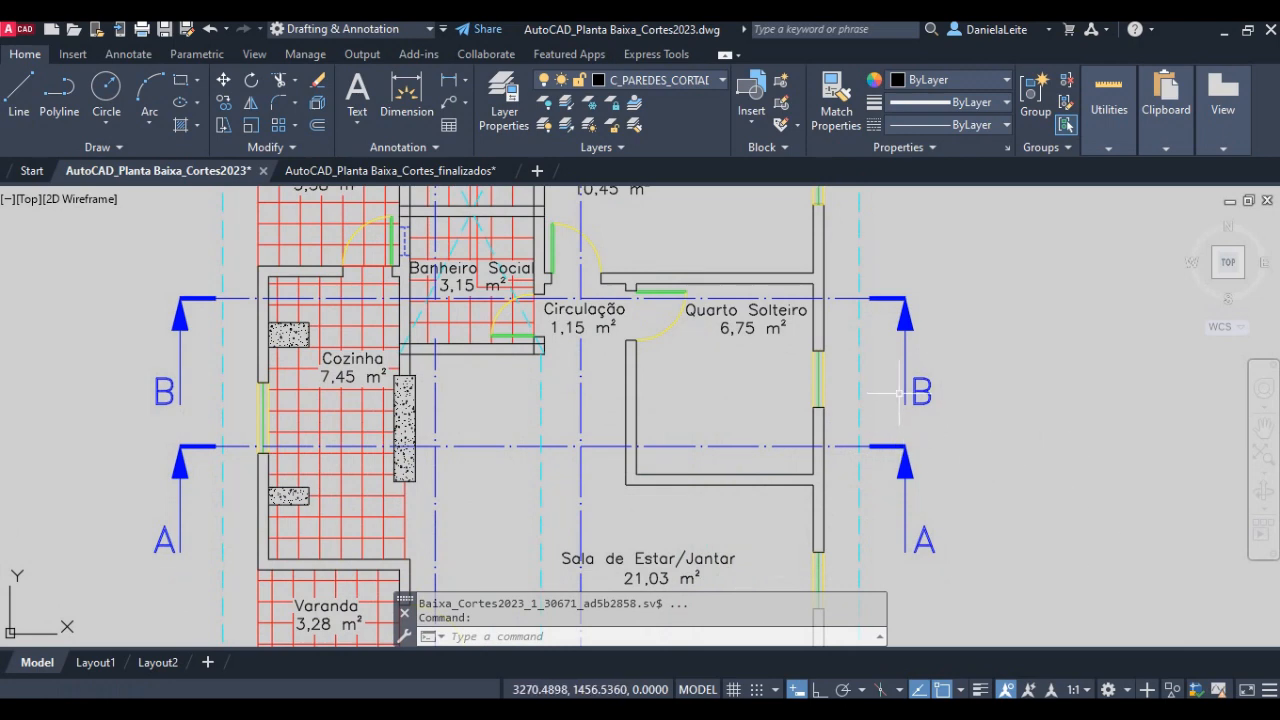
- Inspect the Corte Transversal BB drawing from the foundations and floor layers up to the walls, slabs and roof
middle_drag(945, 409, 594, 426)
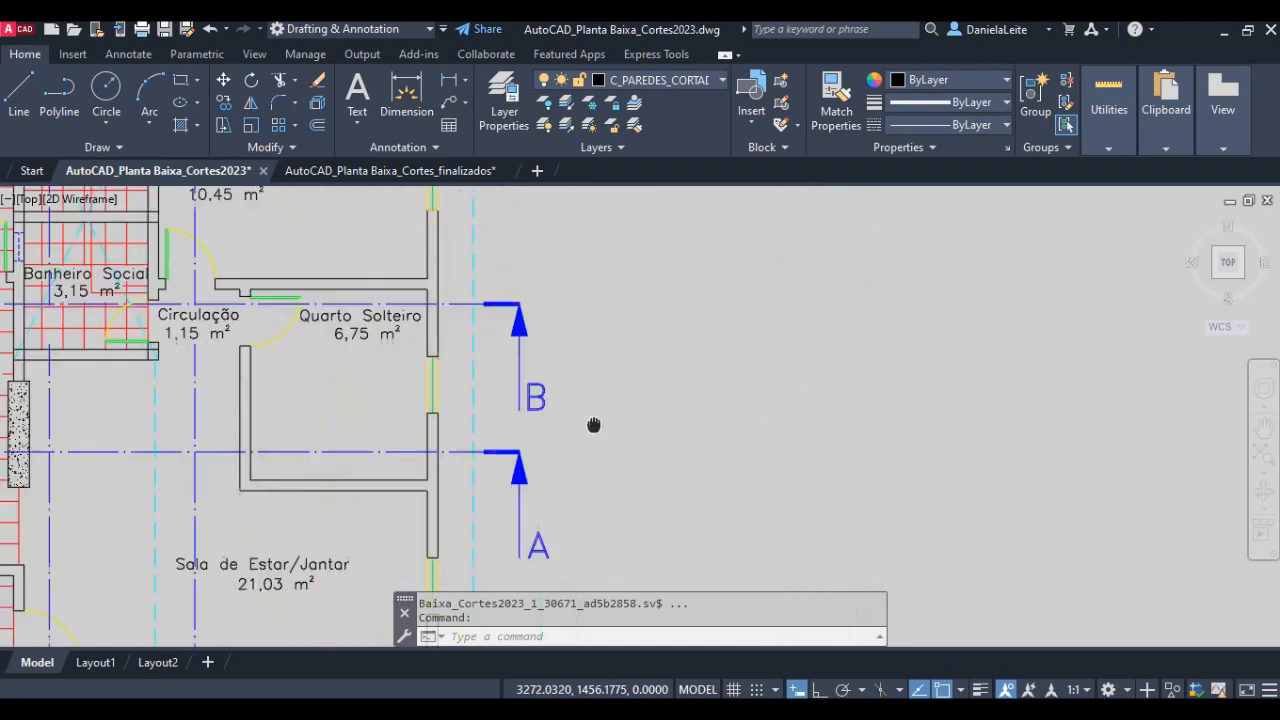
scroll(629, 423, down, 5)
middle_drag(906, 412, 656, 412)
scroll(823, 363, up, 3)
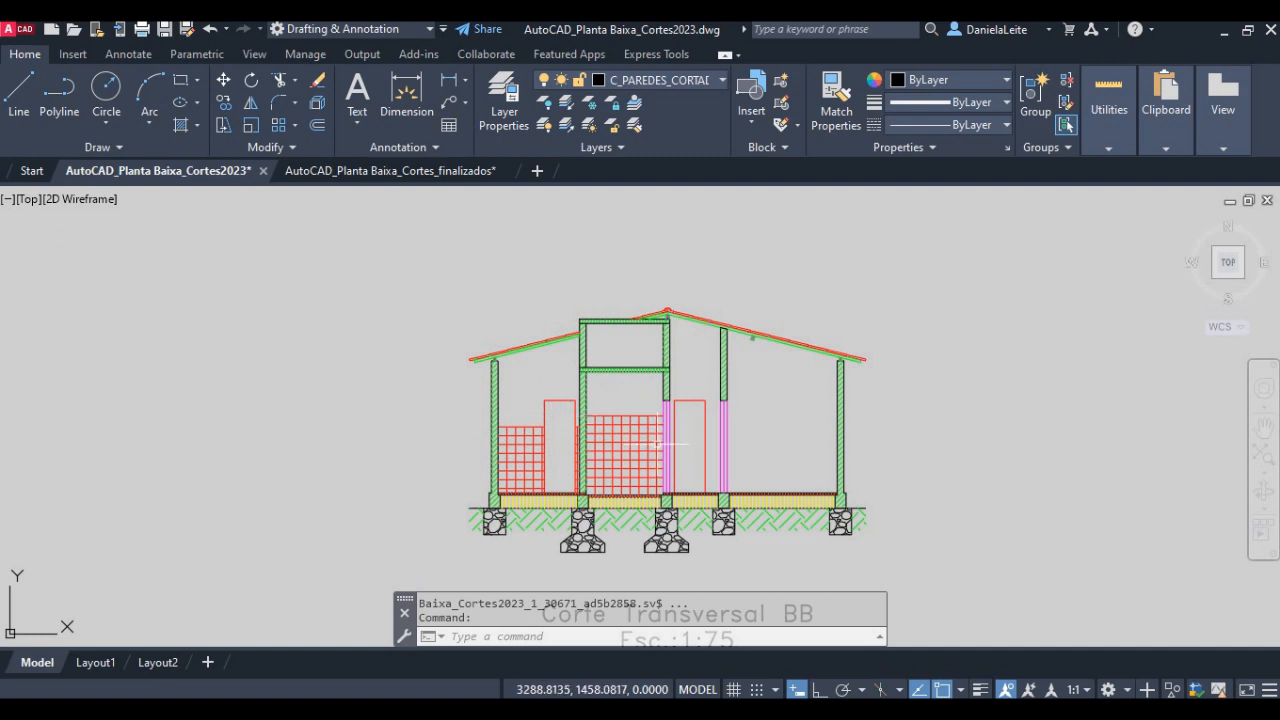
scroll(665, 437, up, 2)
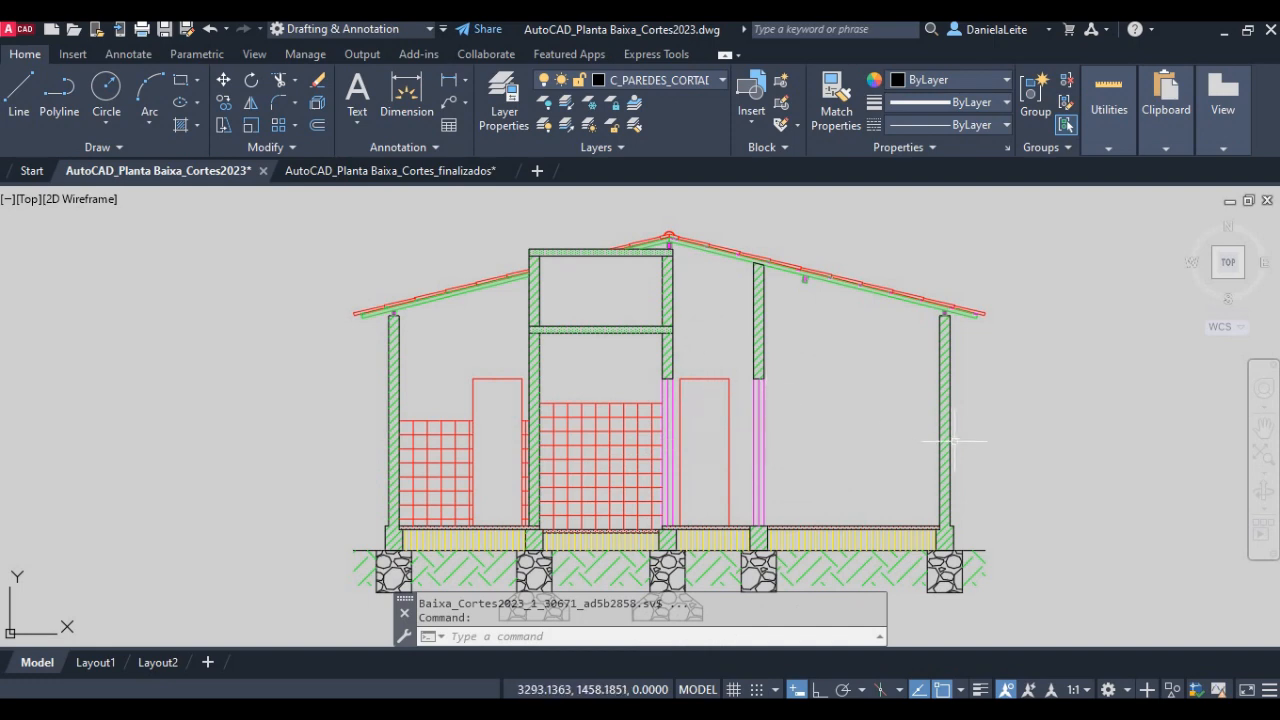
middle_drag(1019, 409, 967, 400)
middle_drag(826, 491, 810, 478)
scroll(459, 531, up, 2)
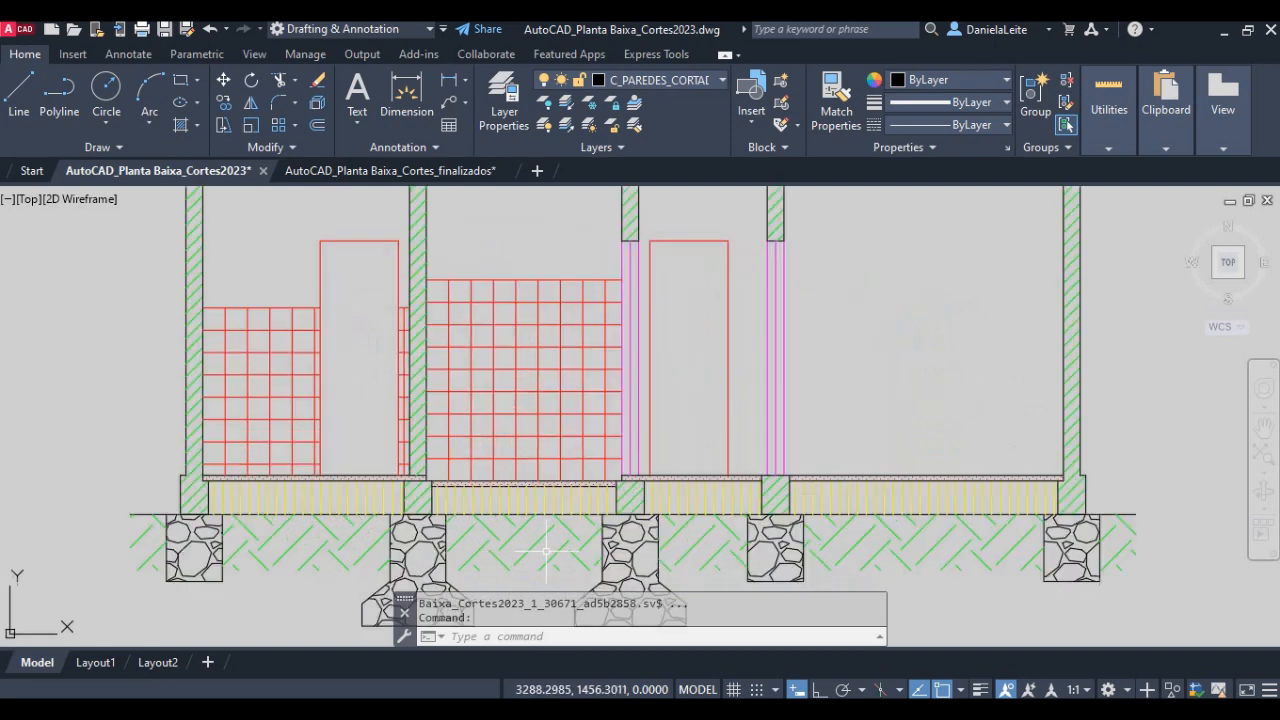
scroll(477, 503, up, 2)
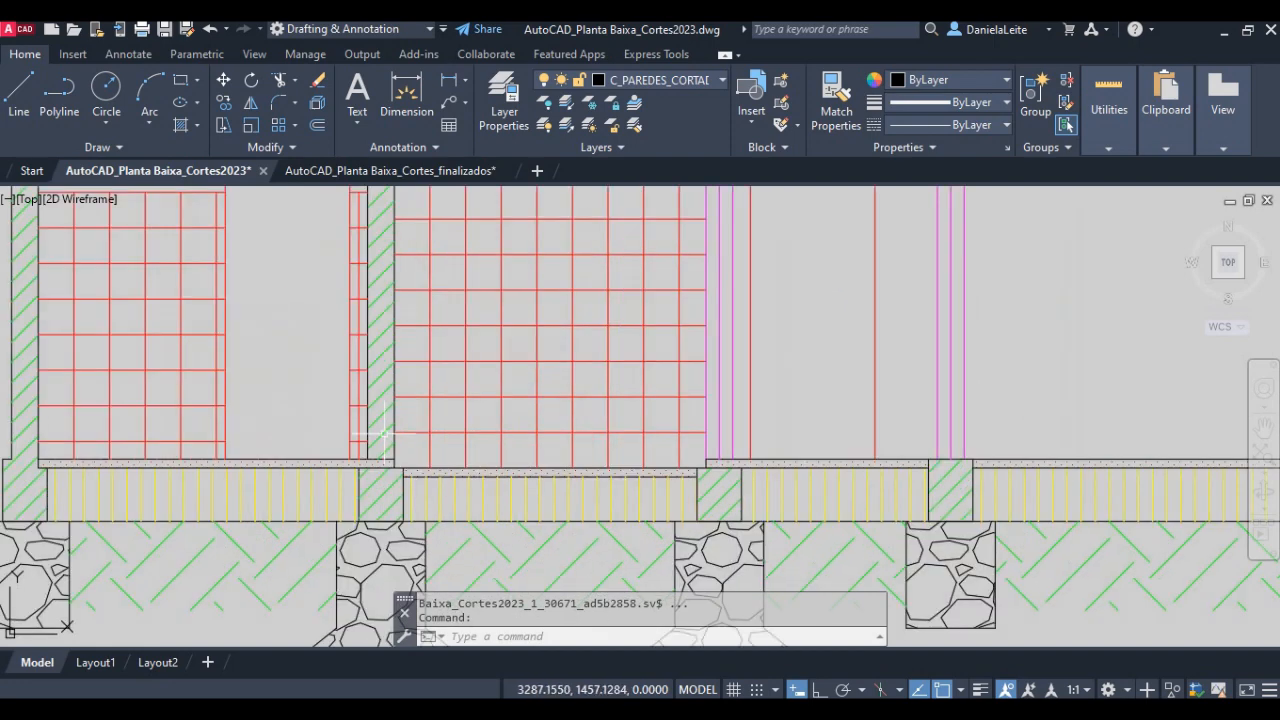
scroll(582, 530, down, 2)
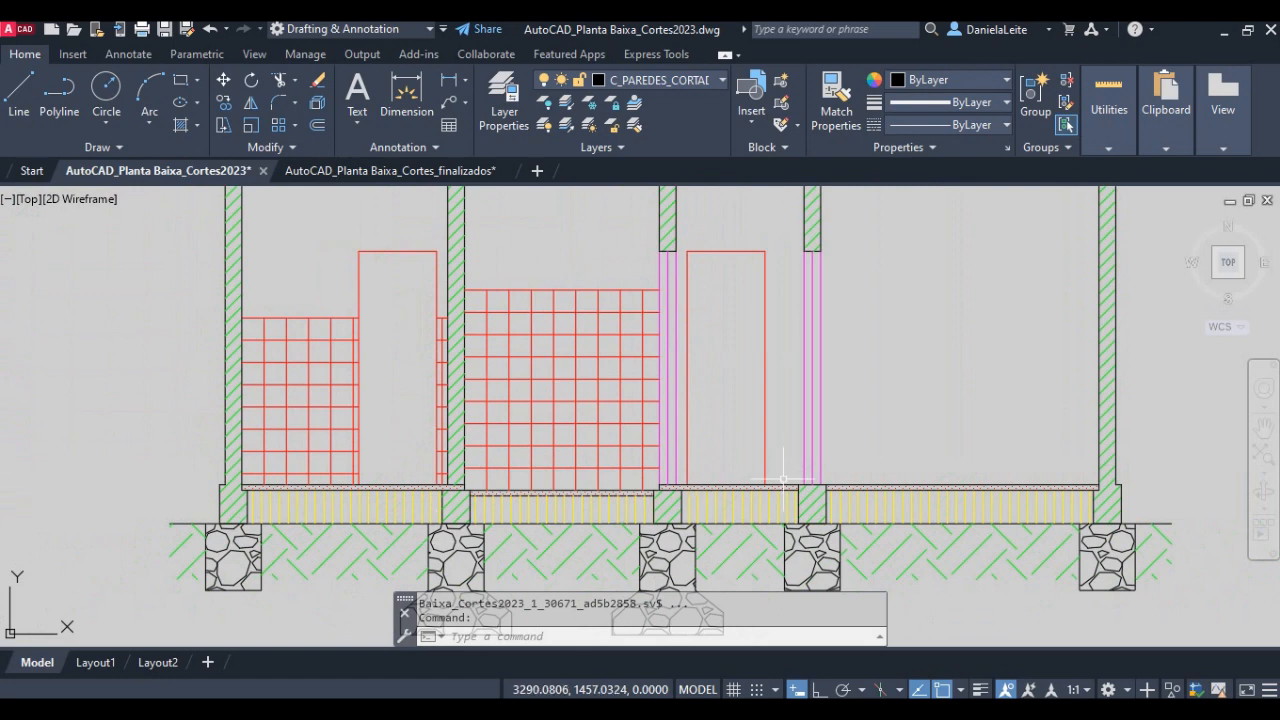
mouse_move(785, 420)
middle_down()
mouse_move(760, 506)
mouse_move(708, 518)
middle_up()
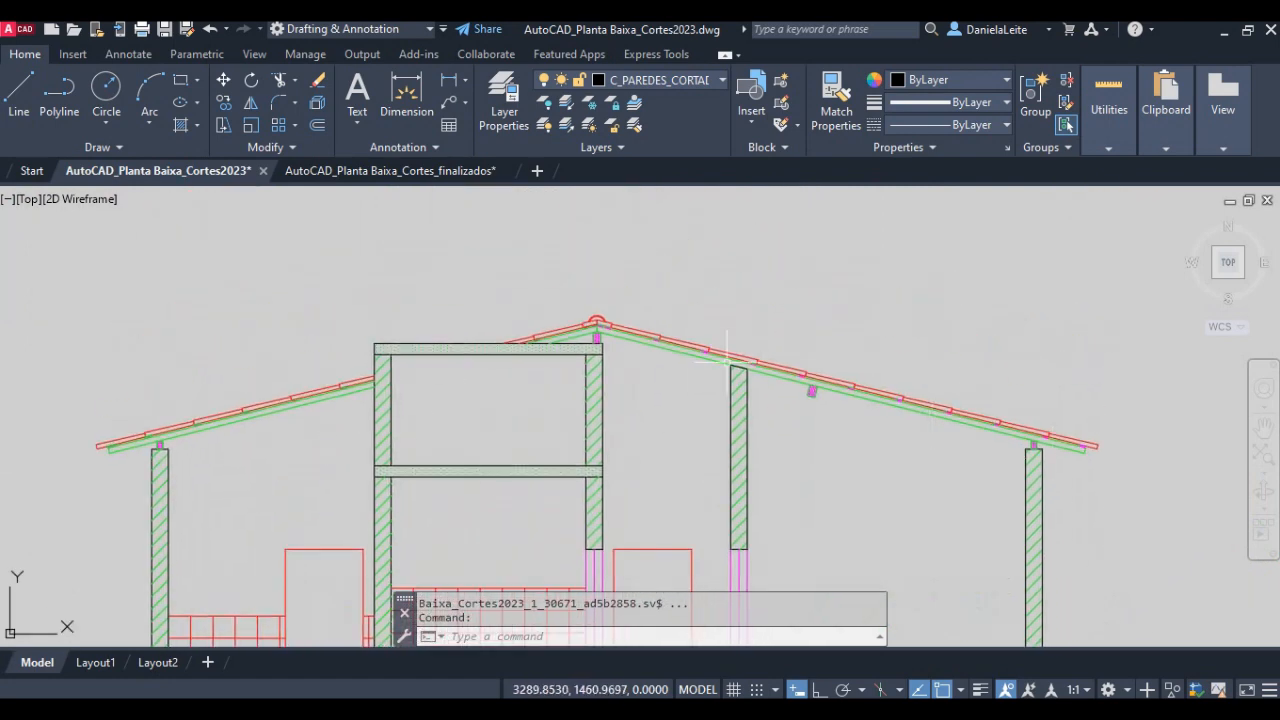
middle_drag(969, 512, 965, 505)
scroll(965, 505, down, 2)
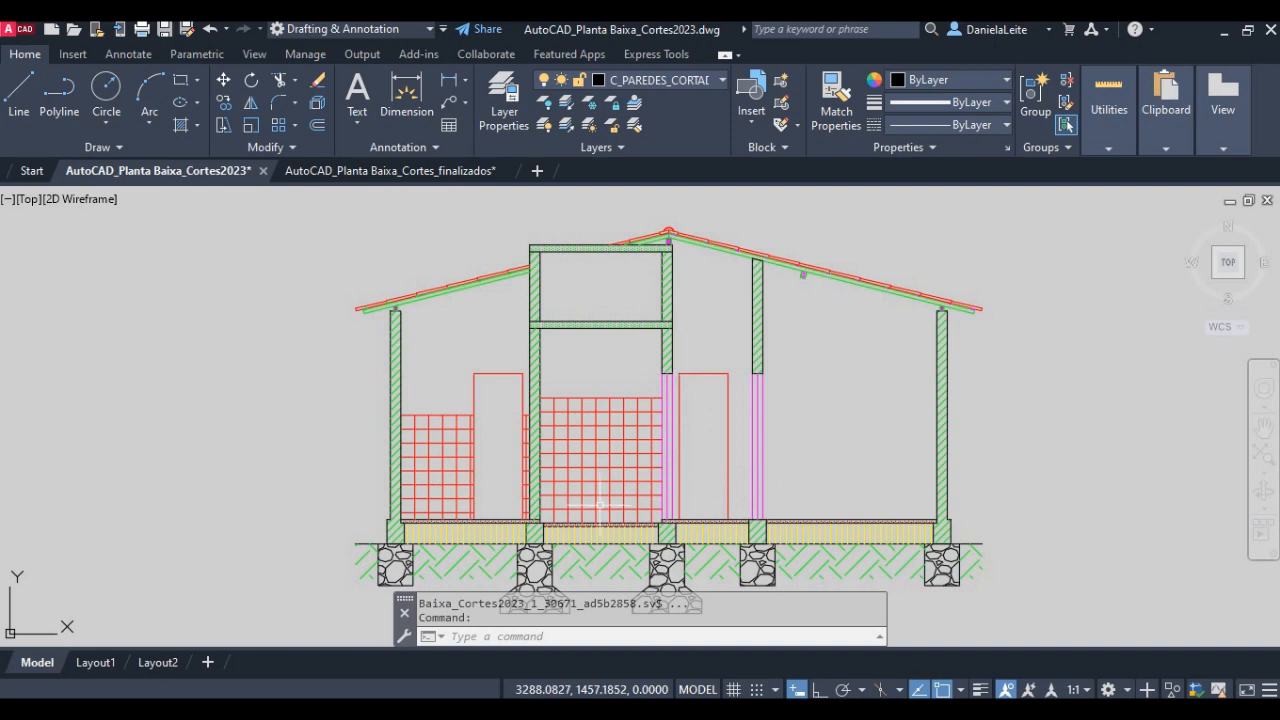
scroll(696, 376, down, 2)
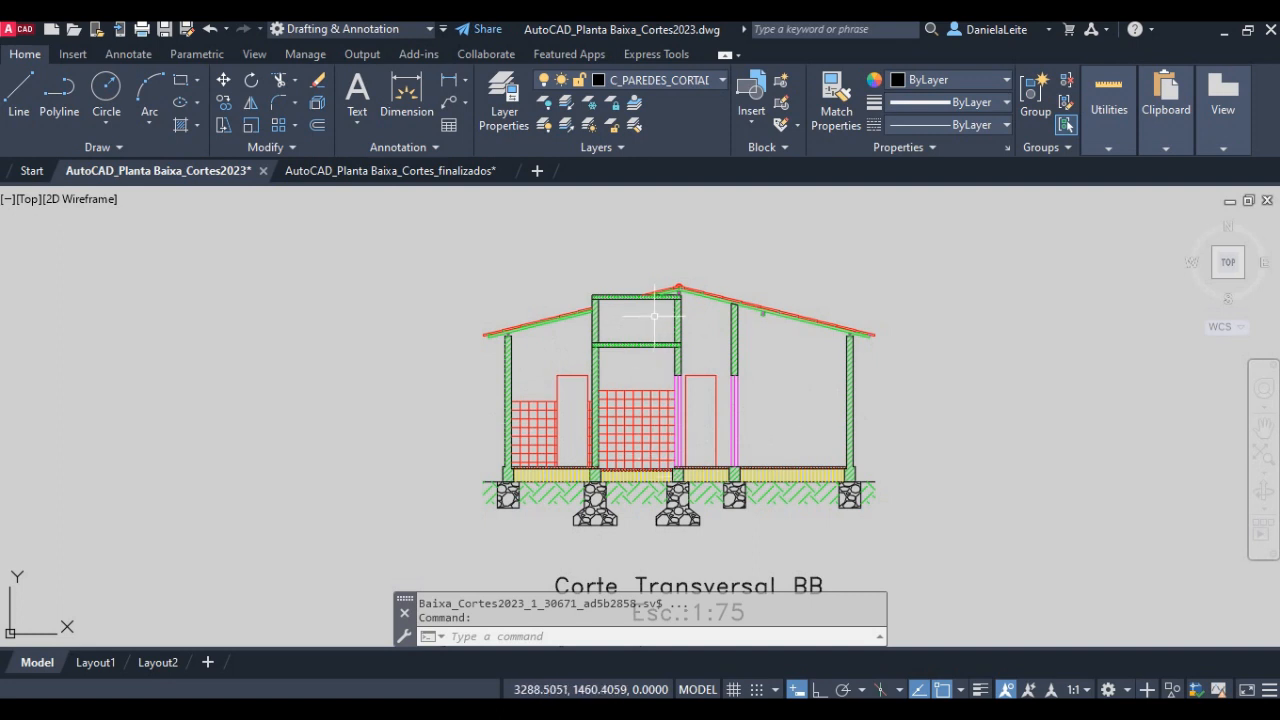
- Compare the floor plan along section line BB with the roof, slabs and cut walls in the Corte Transversal BB drawing
scroll(671, 391, down, 4)
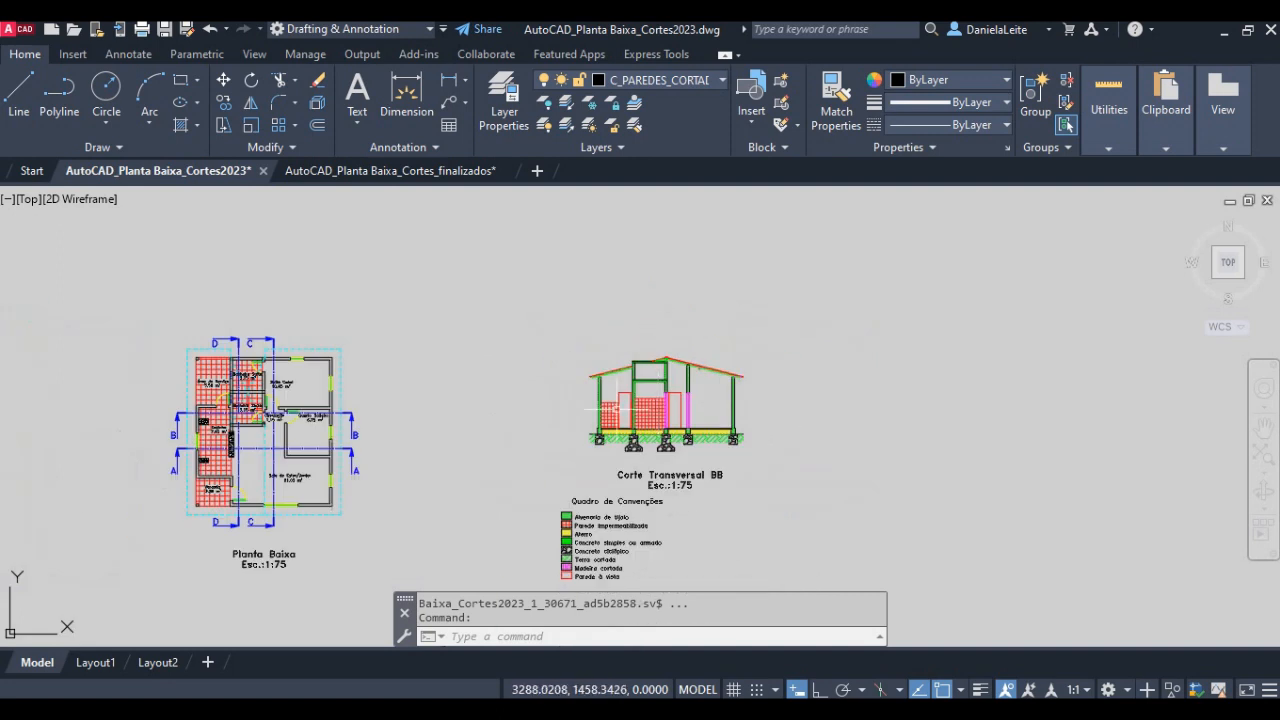
middle_drag(393, 419, 578, 420)
scroll(370, 438, up, 2)
middle_drag(676, 457, 616, 465)
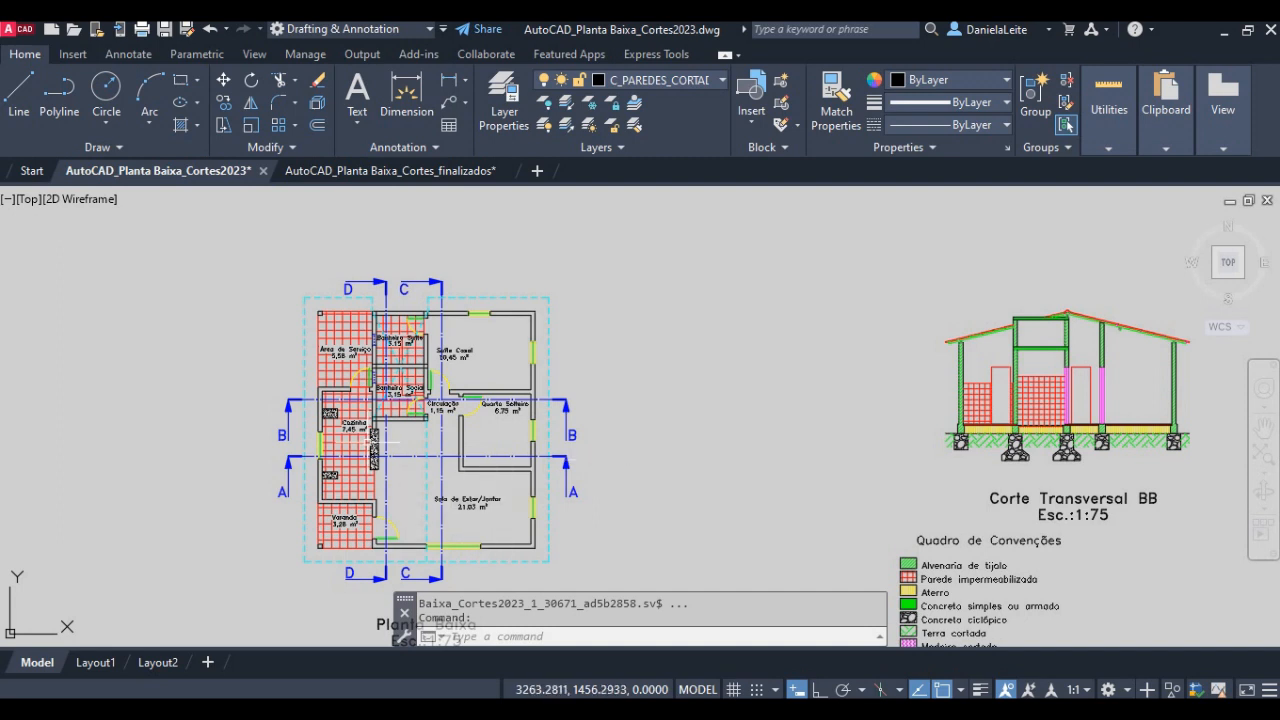
scroll(389, 437, up, 1)
scroll(418, 415, up, 1)
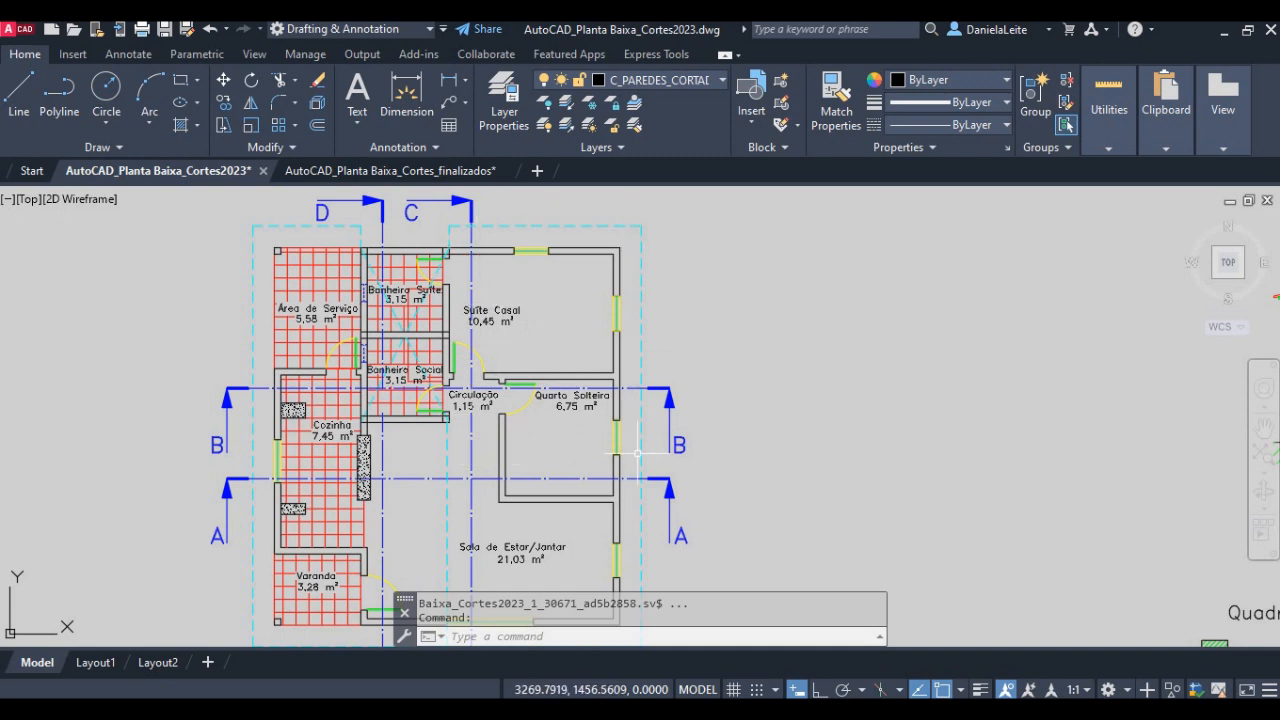
scroll(377, 370, down, 2)
middle_drag(942, 362, 742, 409)
scroll(905, 343, up, 2)
scroll(842, 342, up, 4)
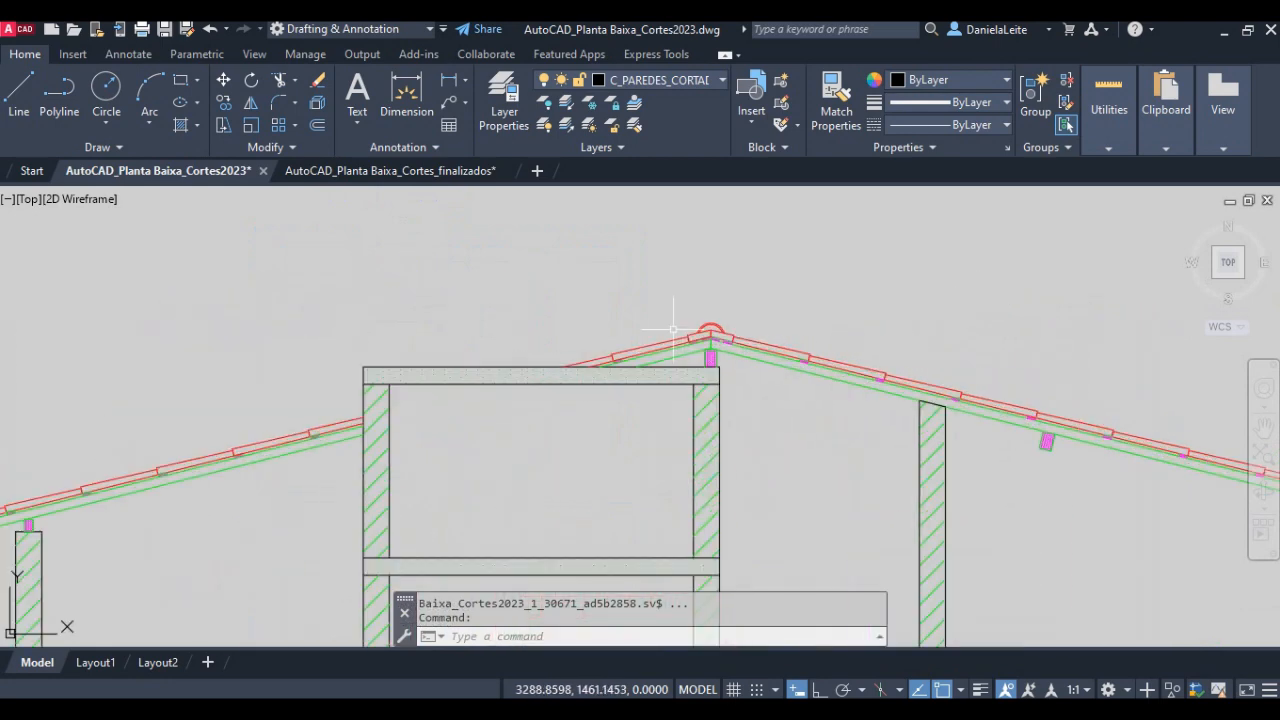
mouse_move(1000, 432)
middle_down()
mouse_move(1023, 434)
mouse_move(905, 400)
mouse_move(897, 420)
middle_up()
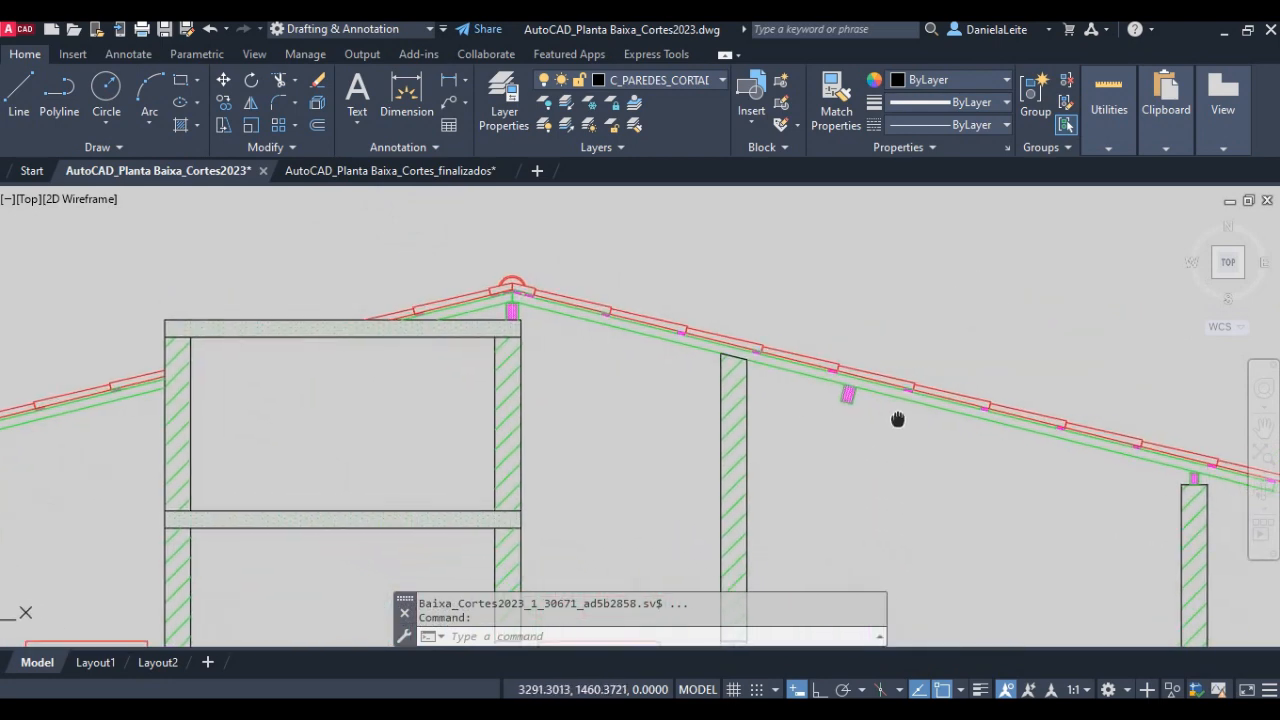
scroll(512, 287, down, 2)
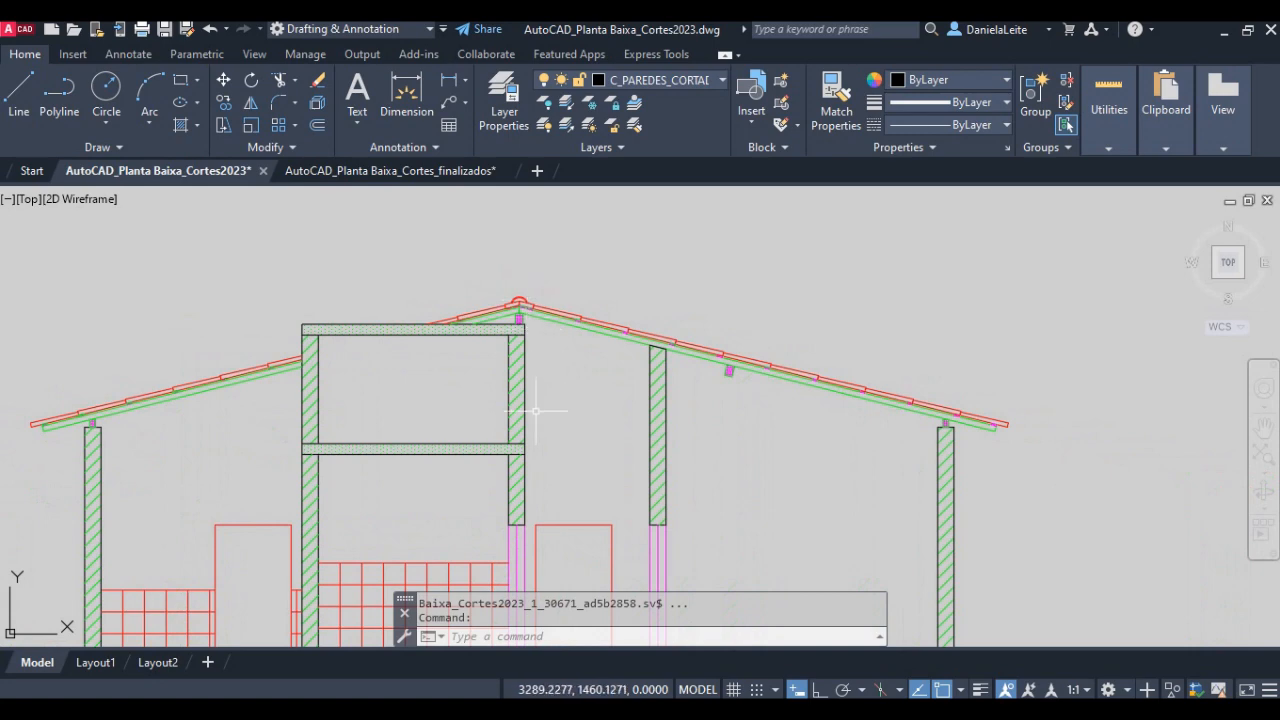
- Review the floor plan again, checking the rooms and walls crossed by section lines A and B
scroll(536, 411, down, 3)
middle_drag(324, 447, 704, 389)
middle_drag(244, 380, 678, 371)
middle_drag(376, 411, 481, 379)
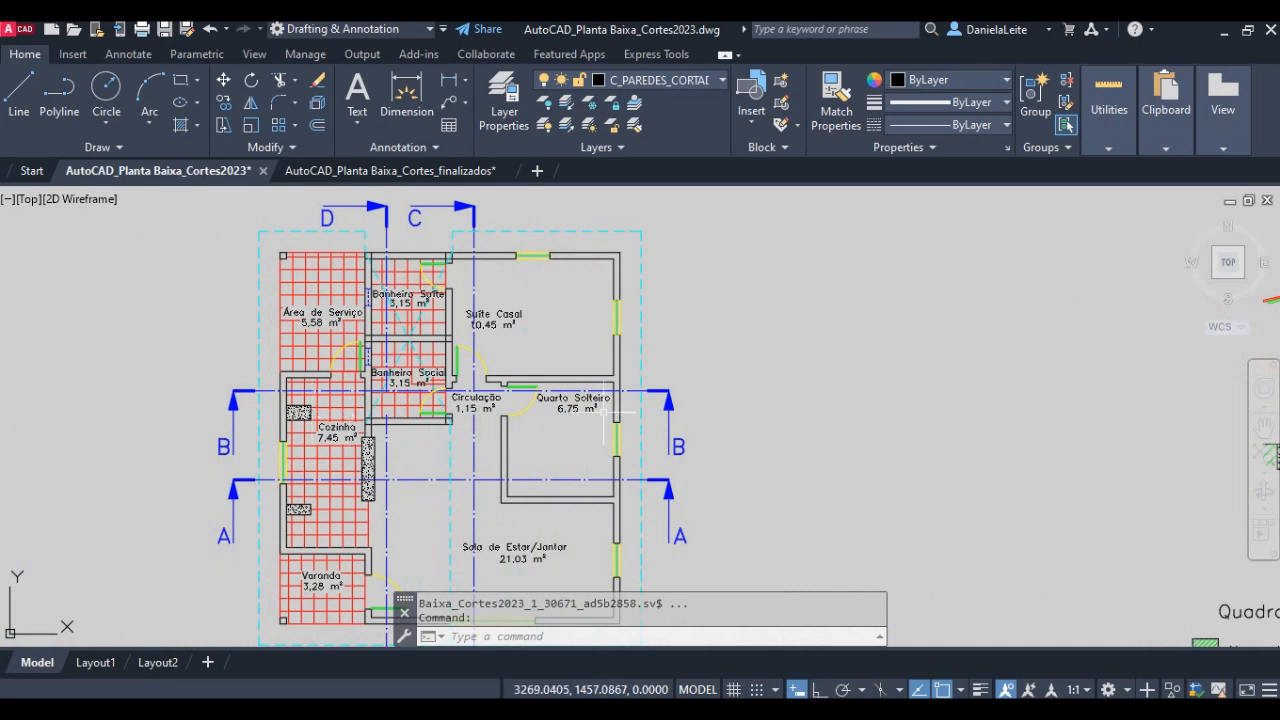
scroll(509, 429, down, 2)
middle_drag(498, 444, 446, 396)
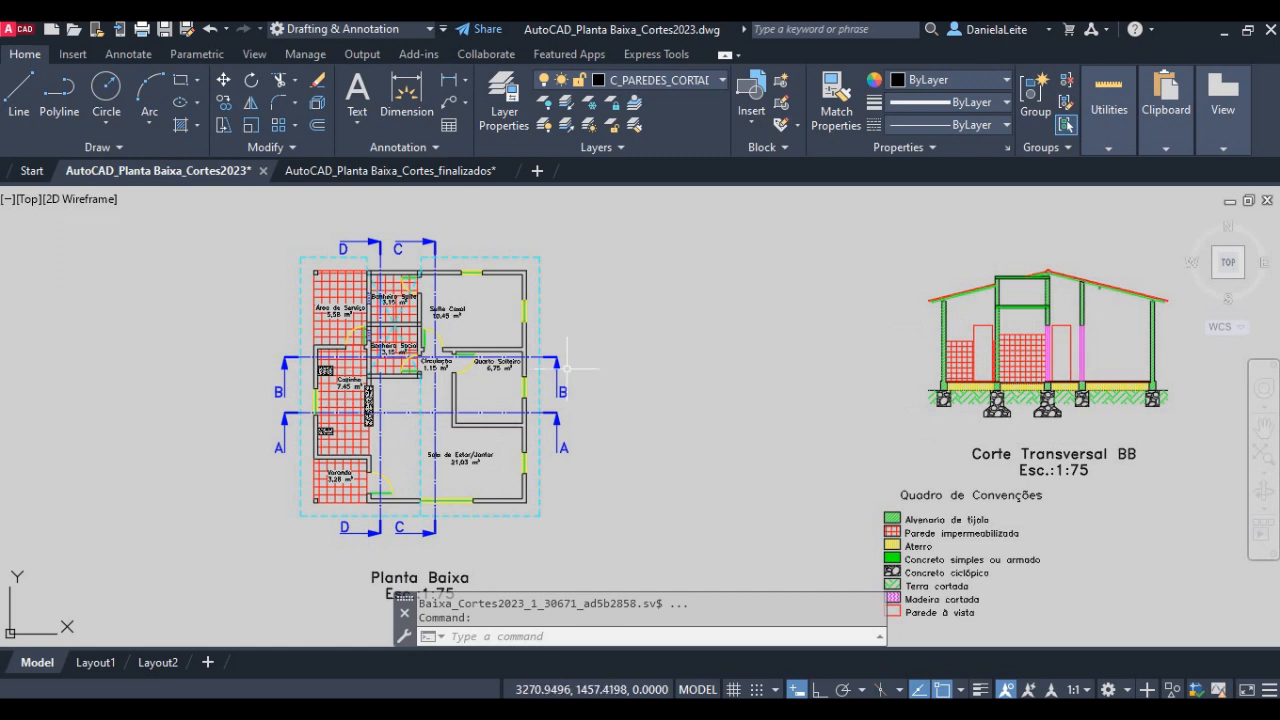
scroll(296, 377, up, 2)
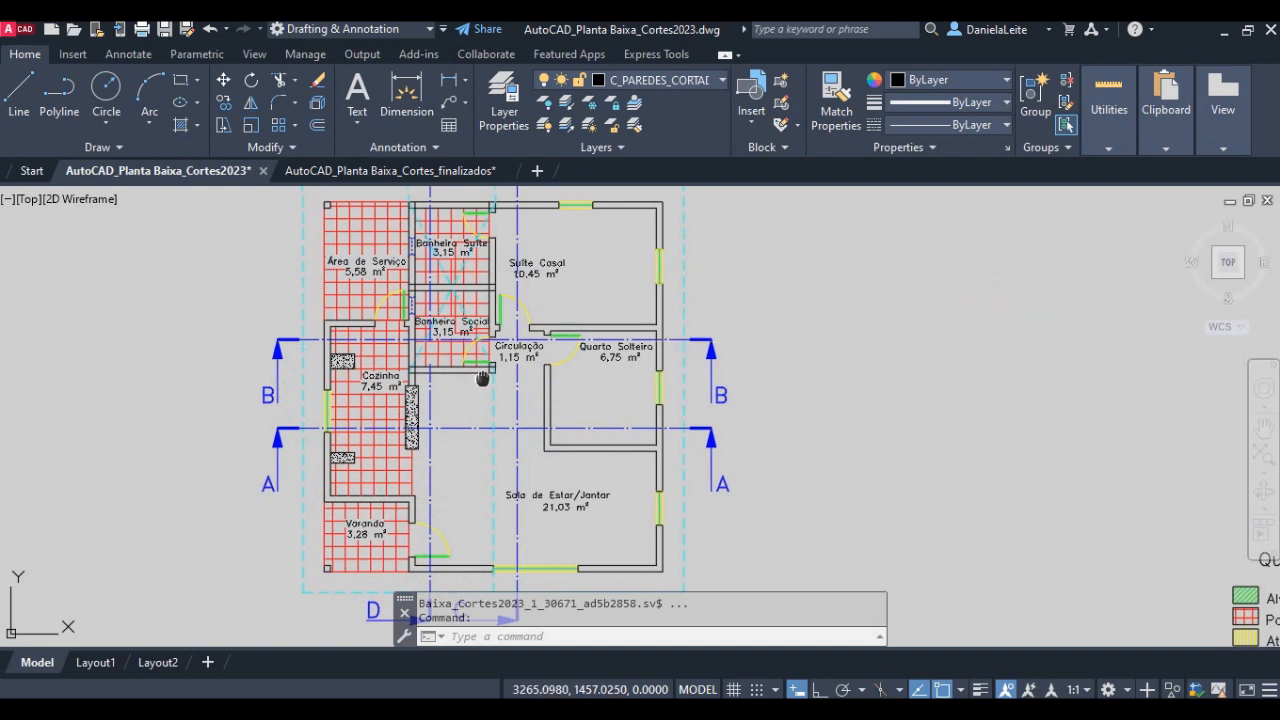
middle_drag(684, 340, 713, 378)
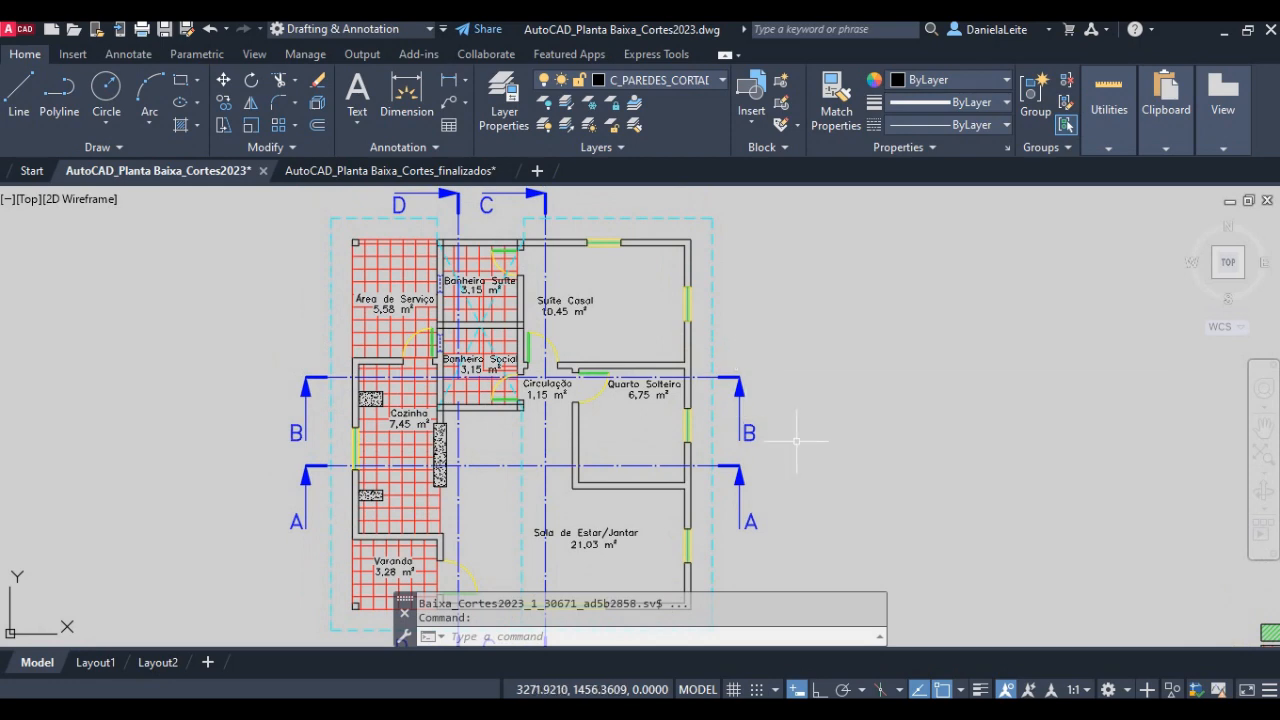
- Make C_PAREDES_CORTADAS the current layer
click(679, 82)
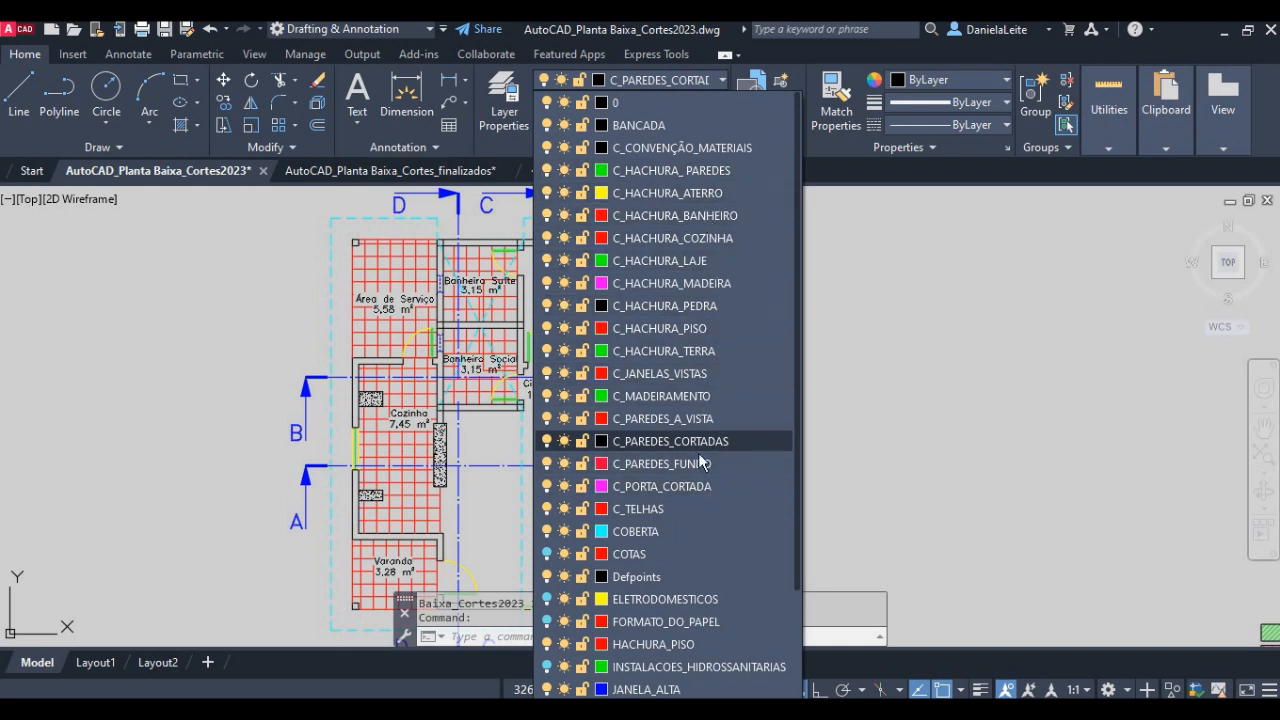
click(671, 441)
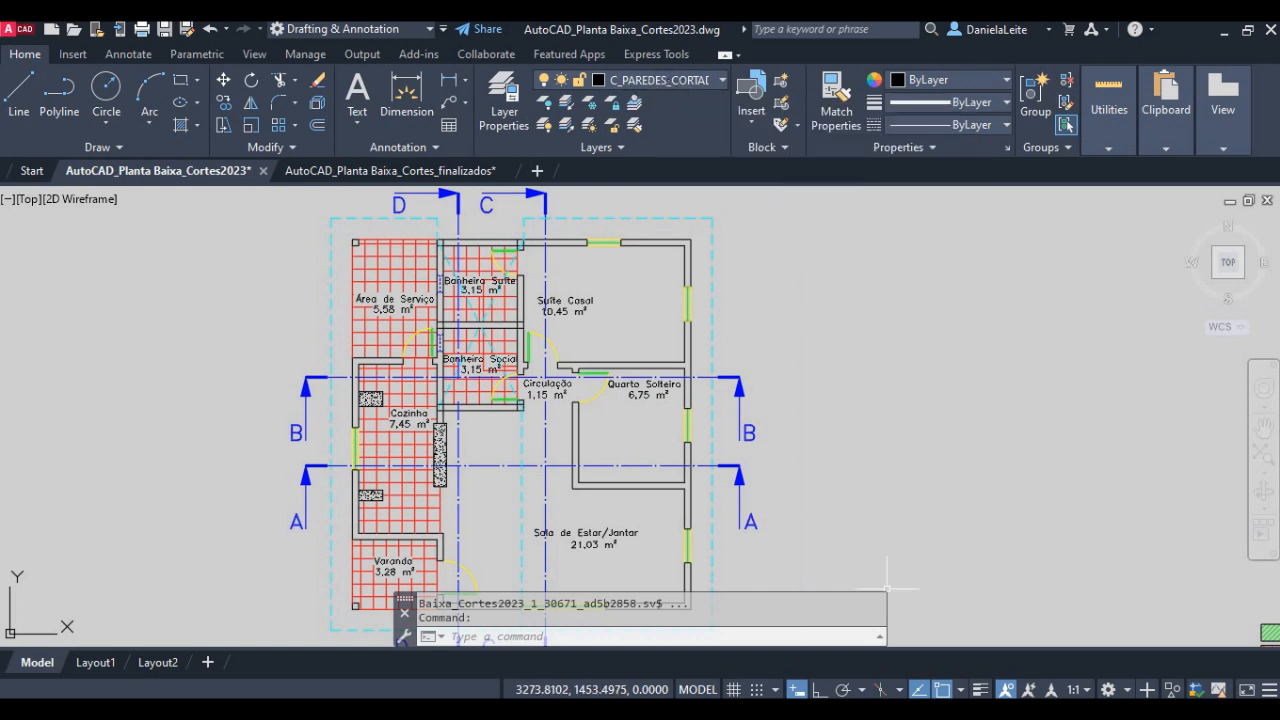
- Switch to the lesson PDF in Acrobat and read the layer list and the instructions on auxiliary lines, highlighting the RAY command
key(alt+Tab)
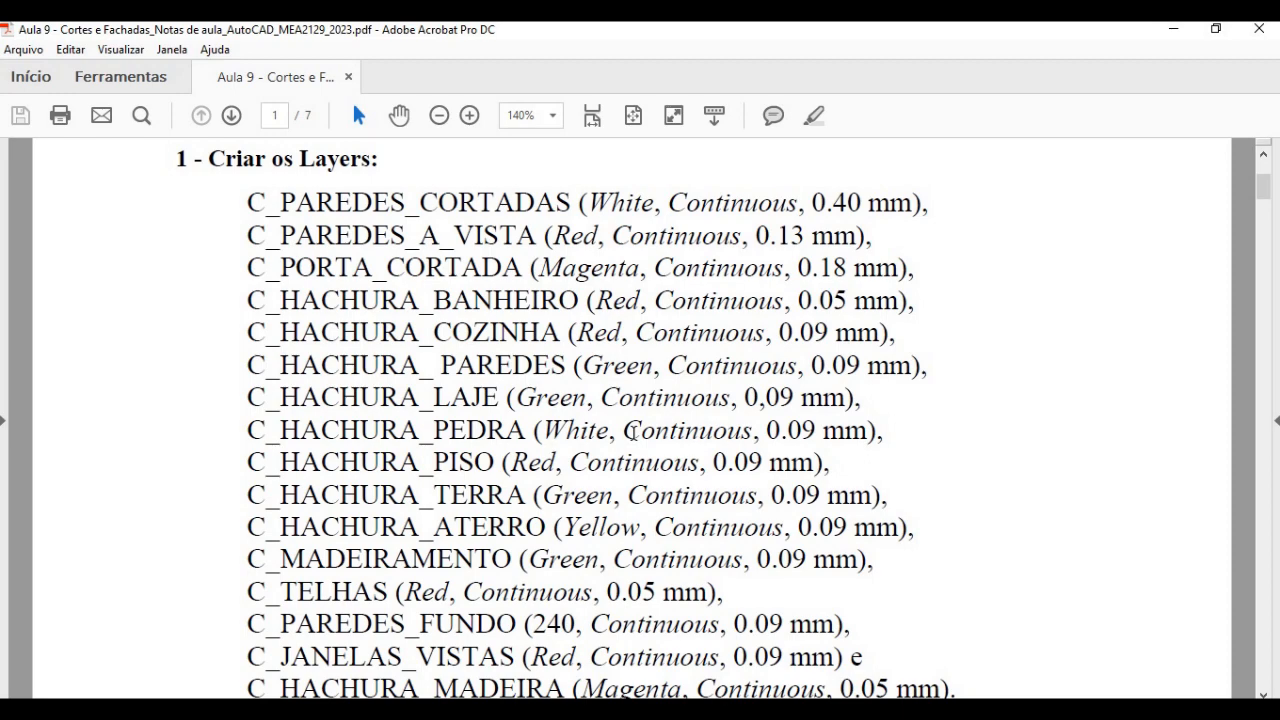
scroll(633, 430, down, 10)
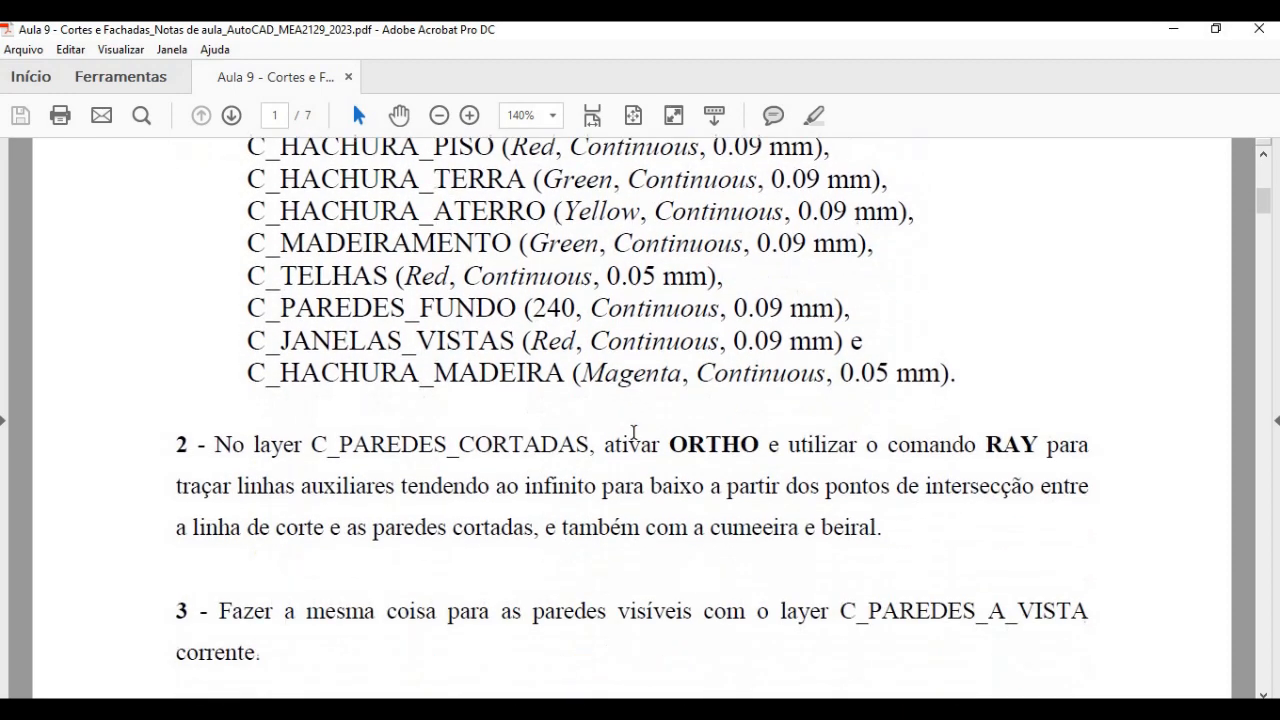
scroll(633, 432, down, 3)
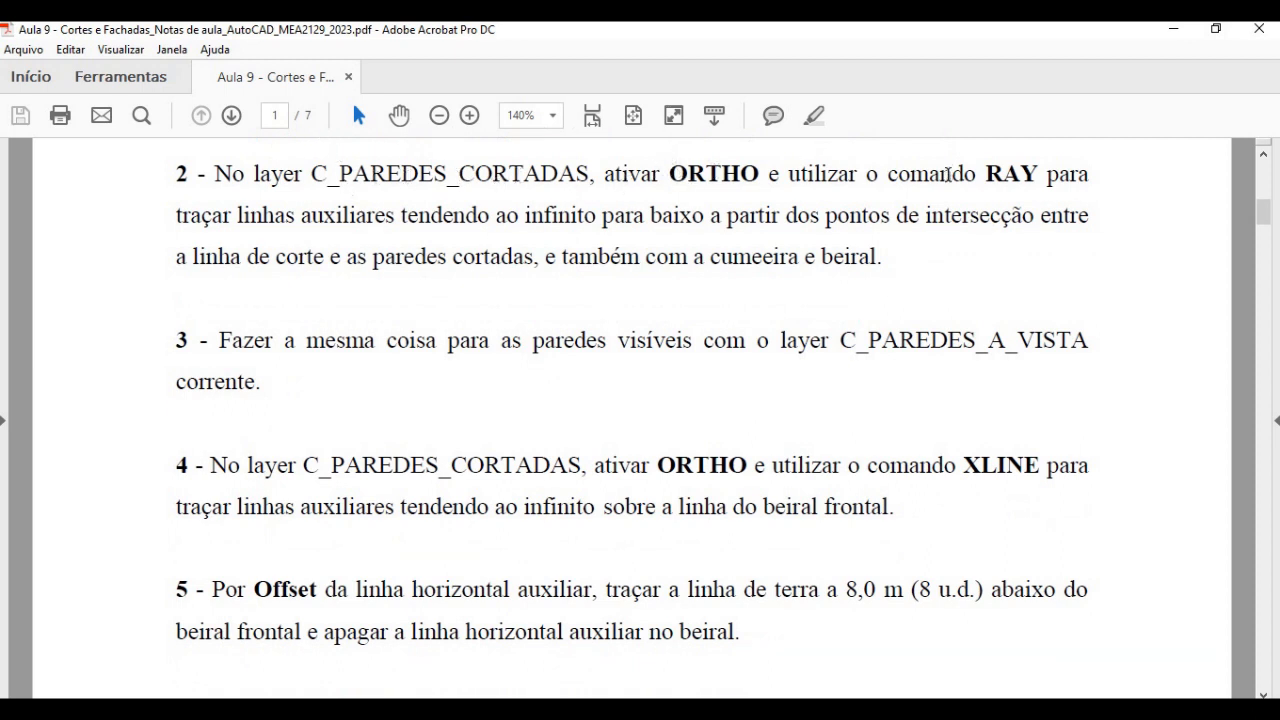
drag(987, 174, 1040, 174)
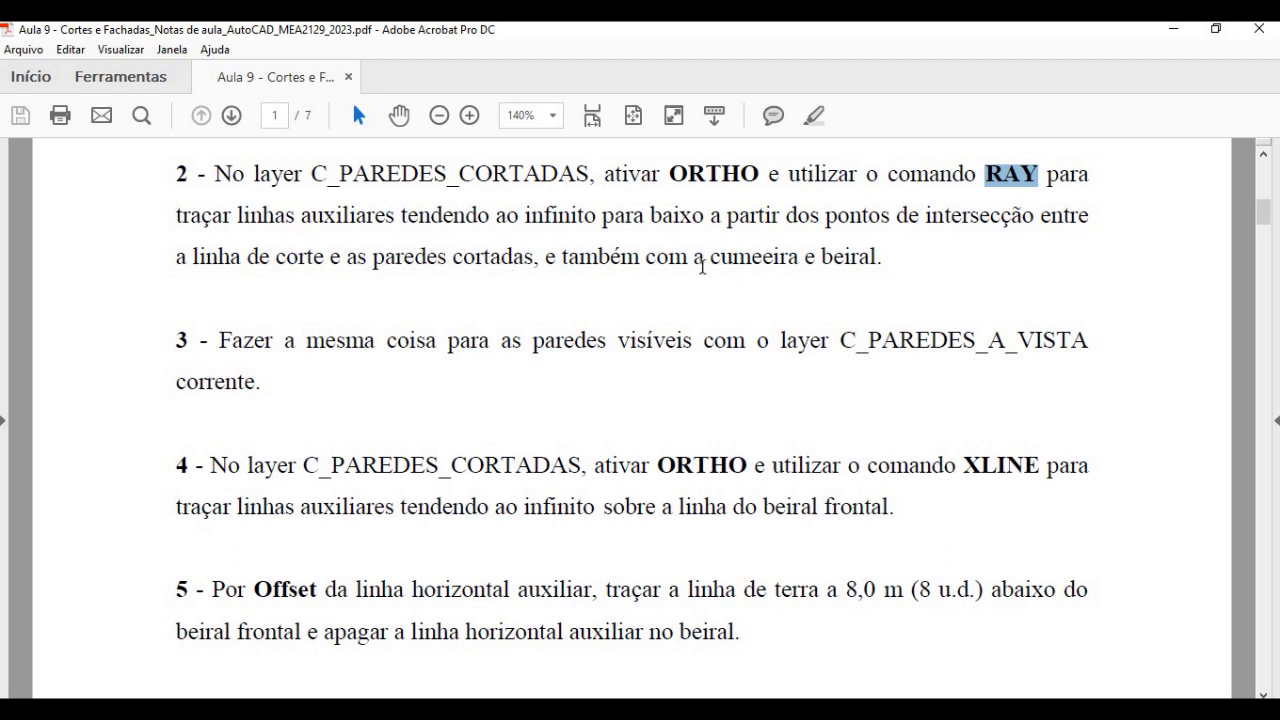
- Return to AutoCAD, turn on Ortho and draw a downward ray from section line BB's intersection with the dashed eave line beside the Cozinha
key(alt+Tab)
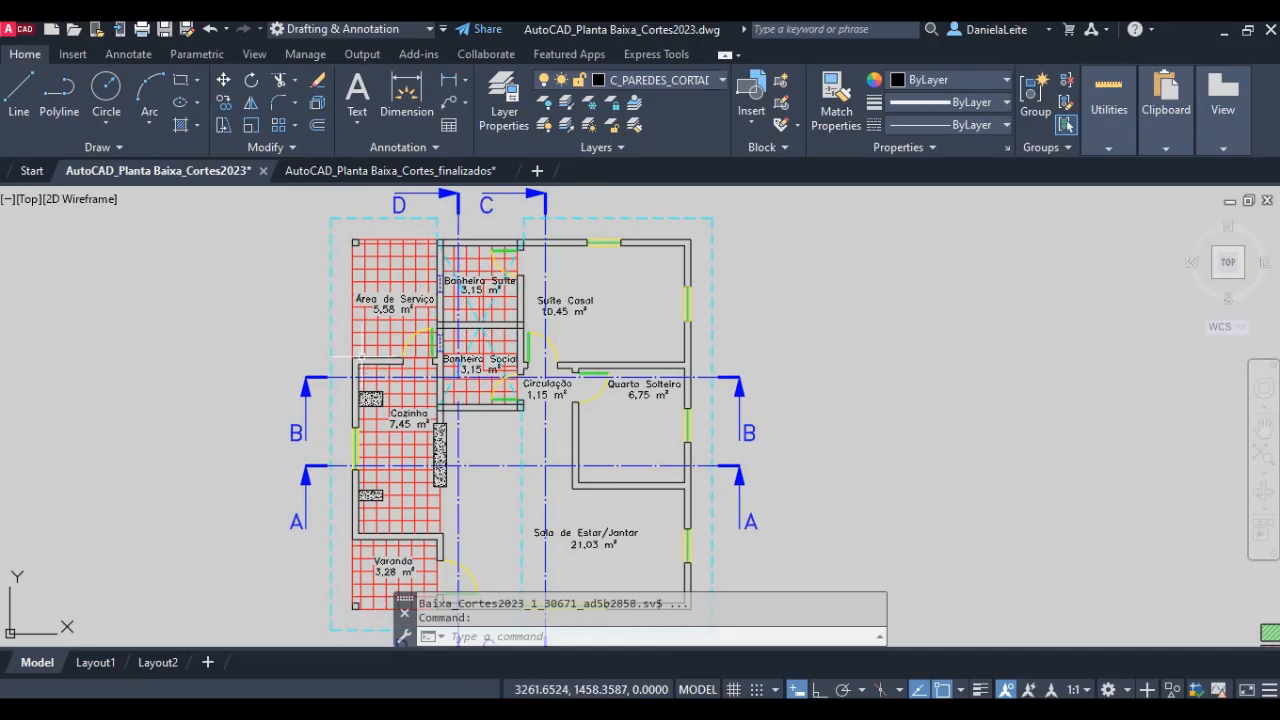
text(ray)
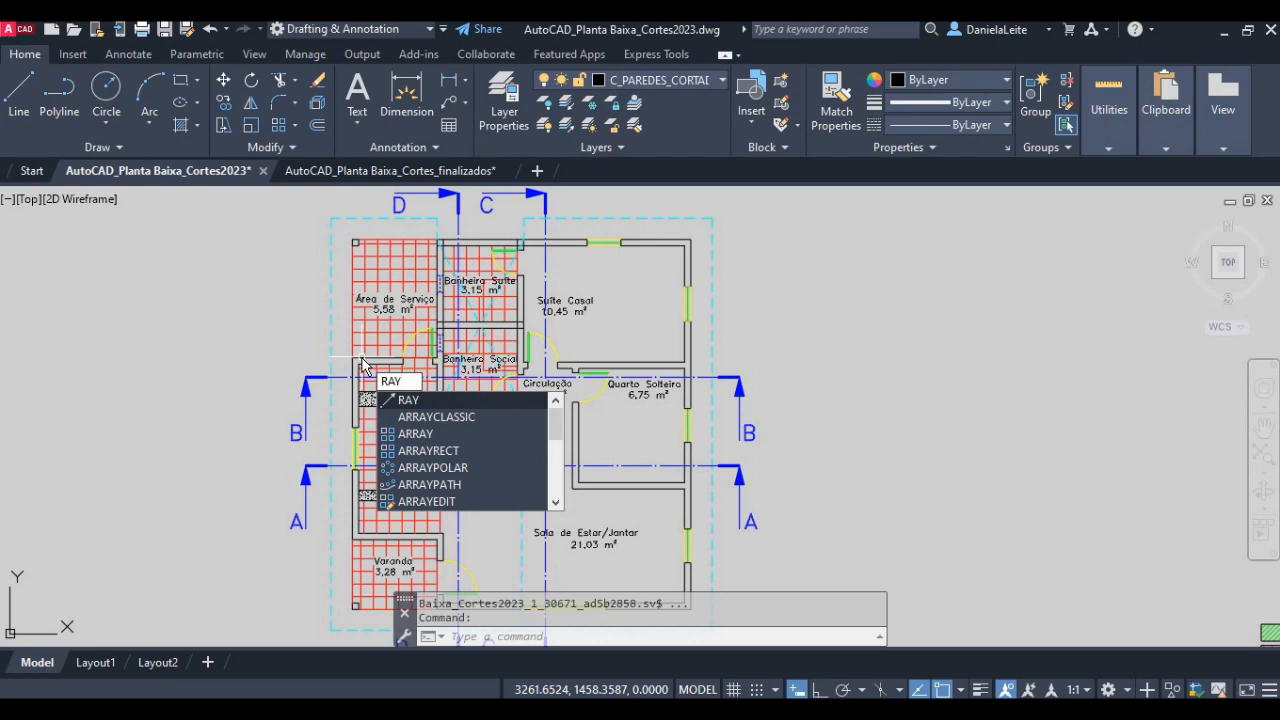
key(Return)
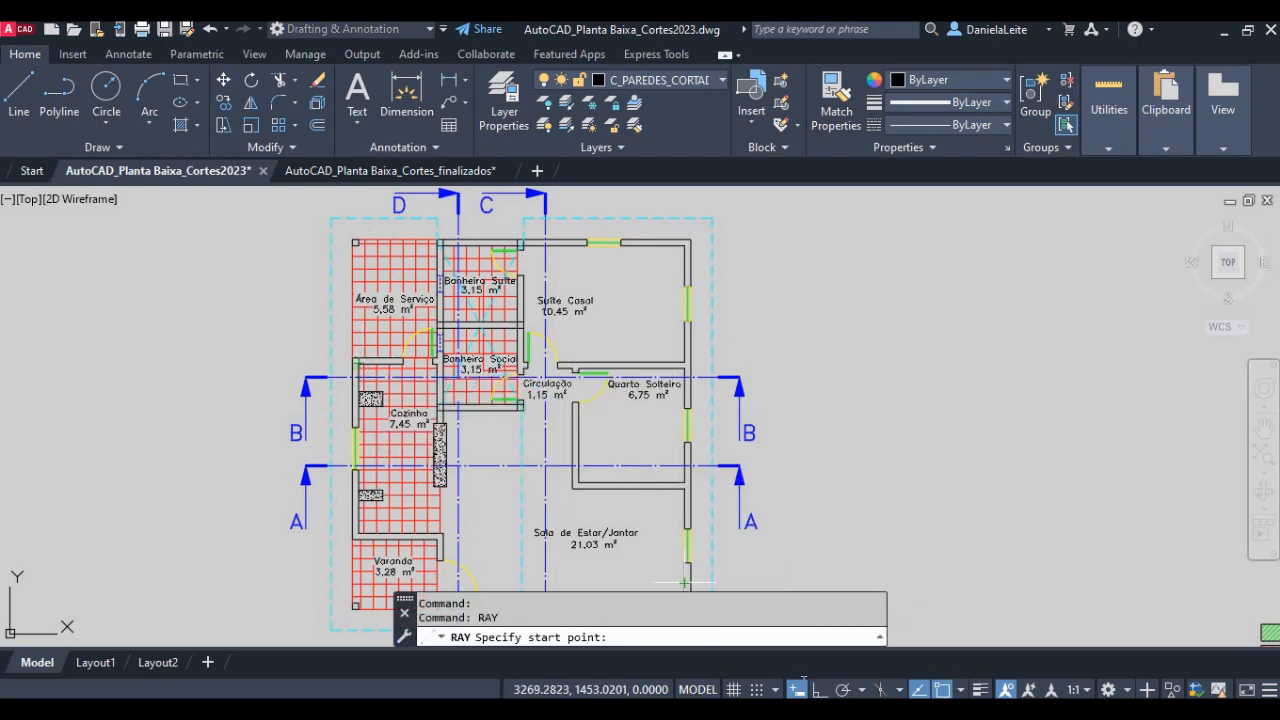
click(819, 689)
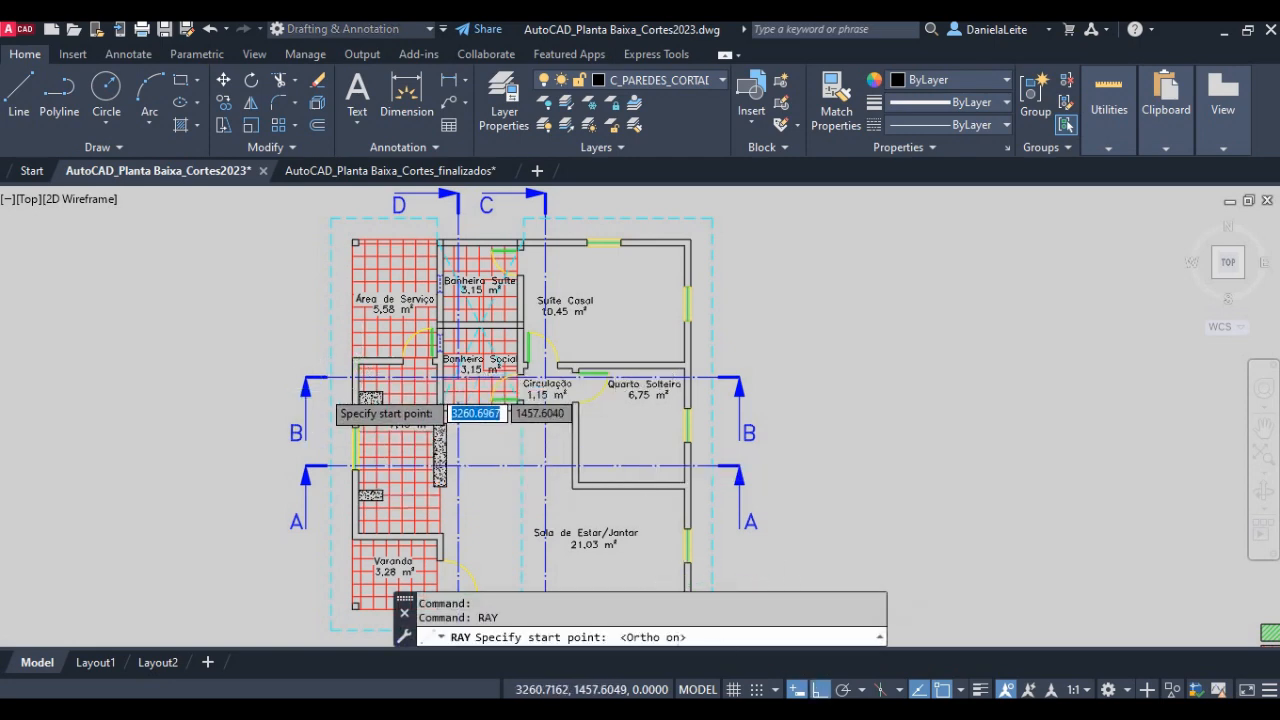
scroll(327, 382, up, 4)
click(342, 357)
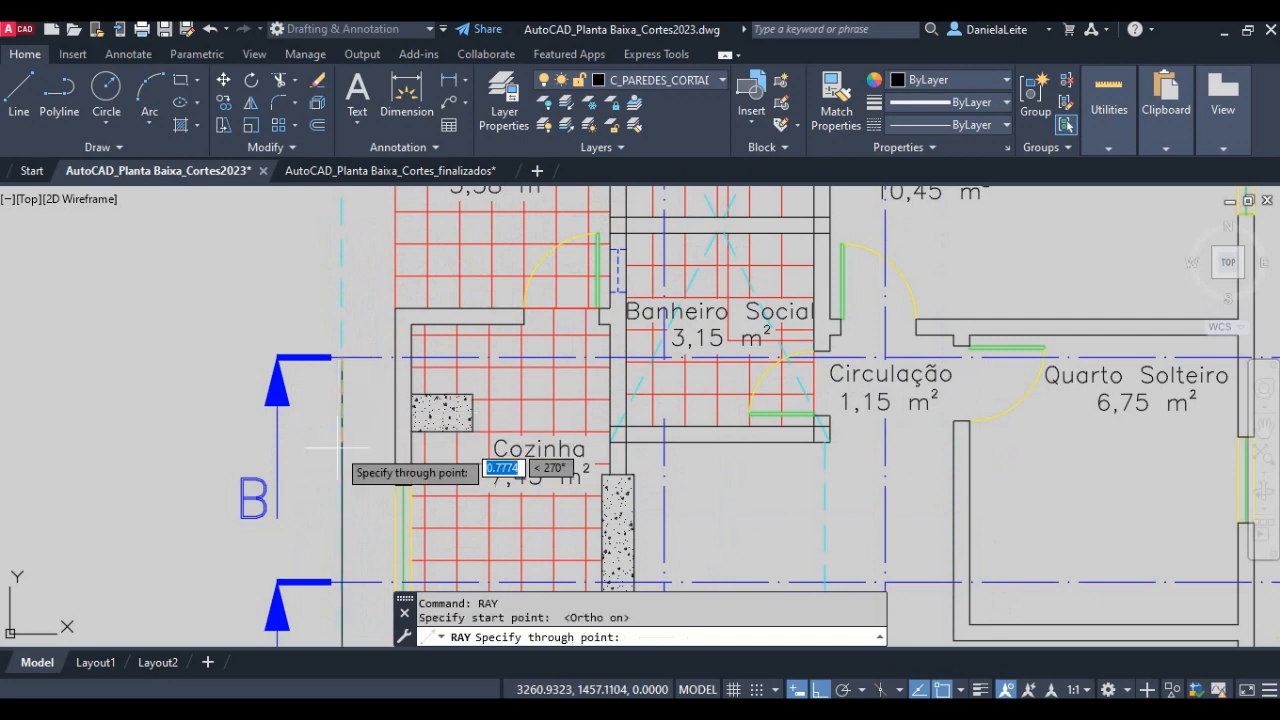
click(340, 490)
key(Return)
key(Return)
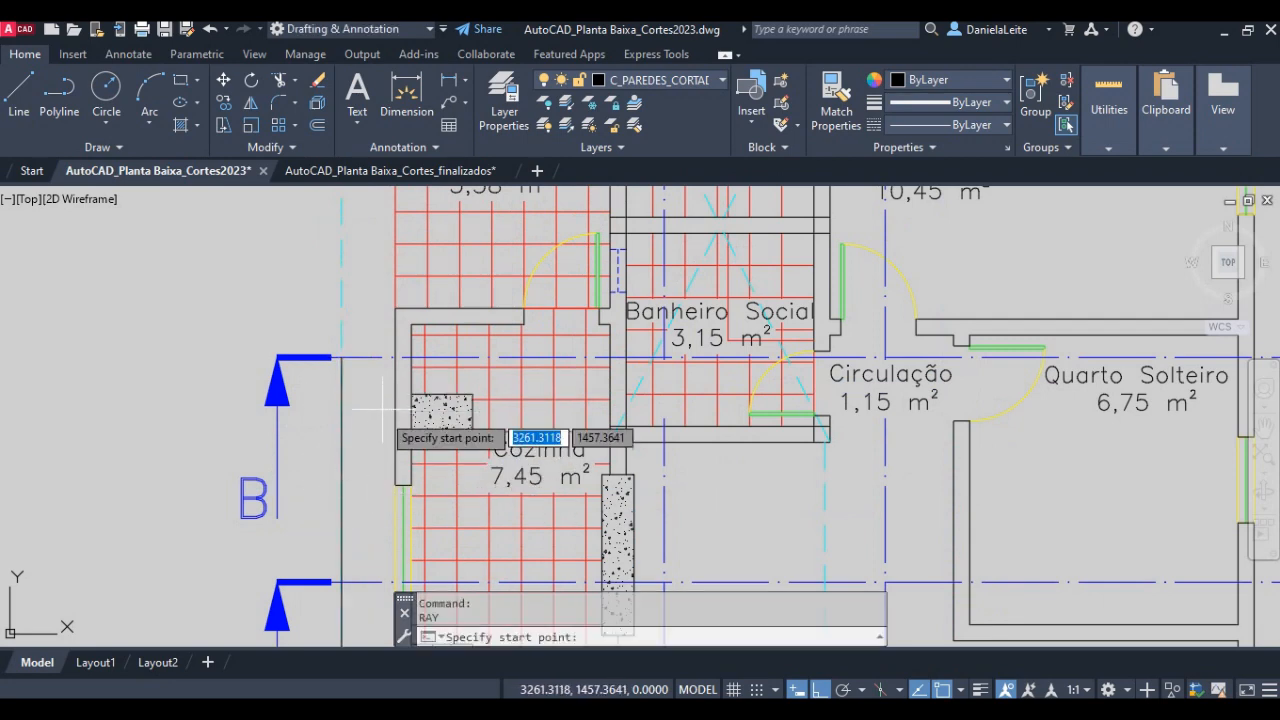
- Draw downward rays from the outer and inner faces of the Cozinha's exterior wall where section line BB crosses it
click(392, 378)
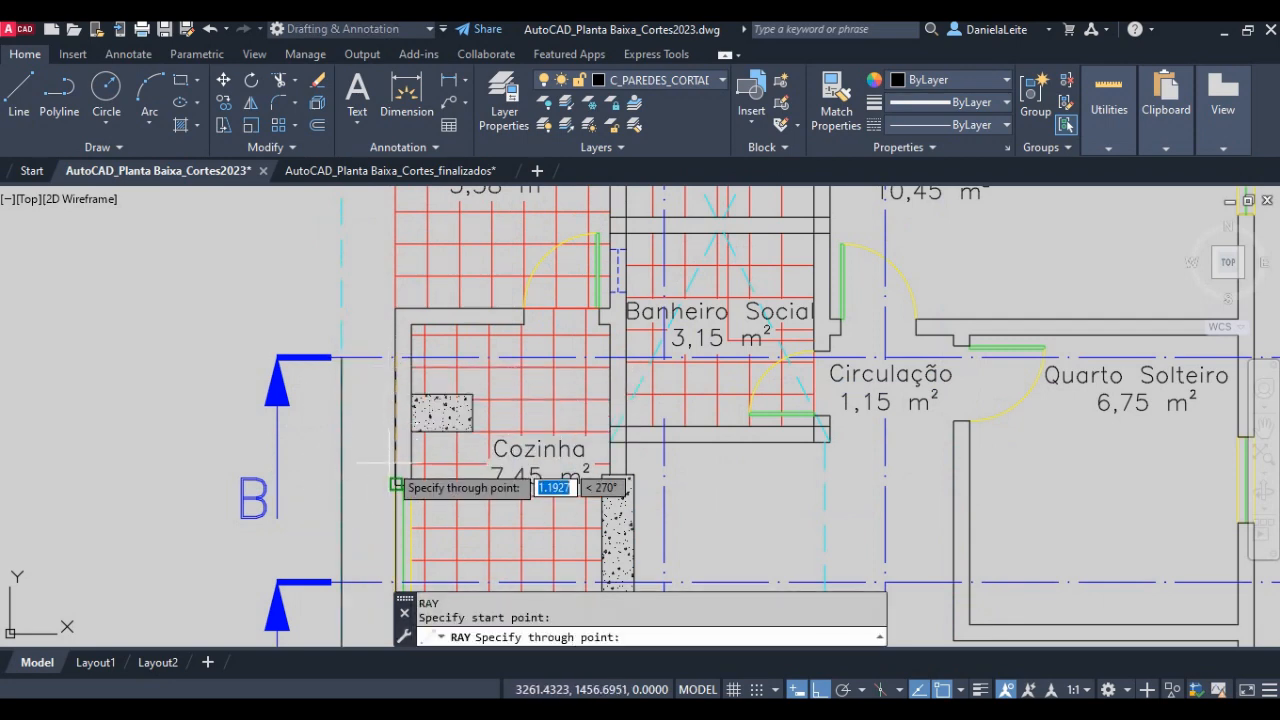
click(389, 460)
key(Return)
key(Return)
click(408, 357)
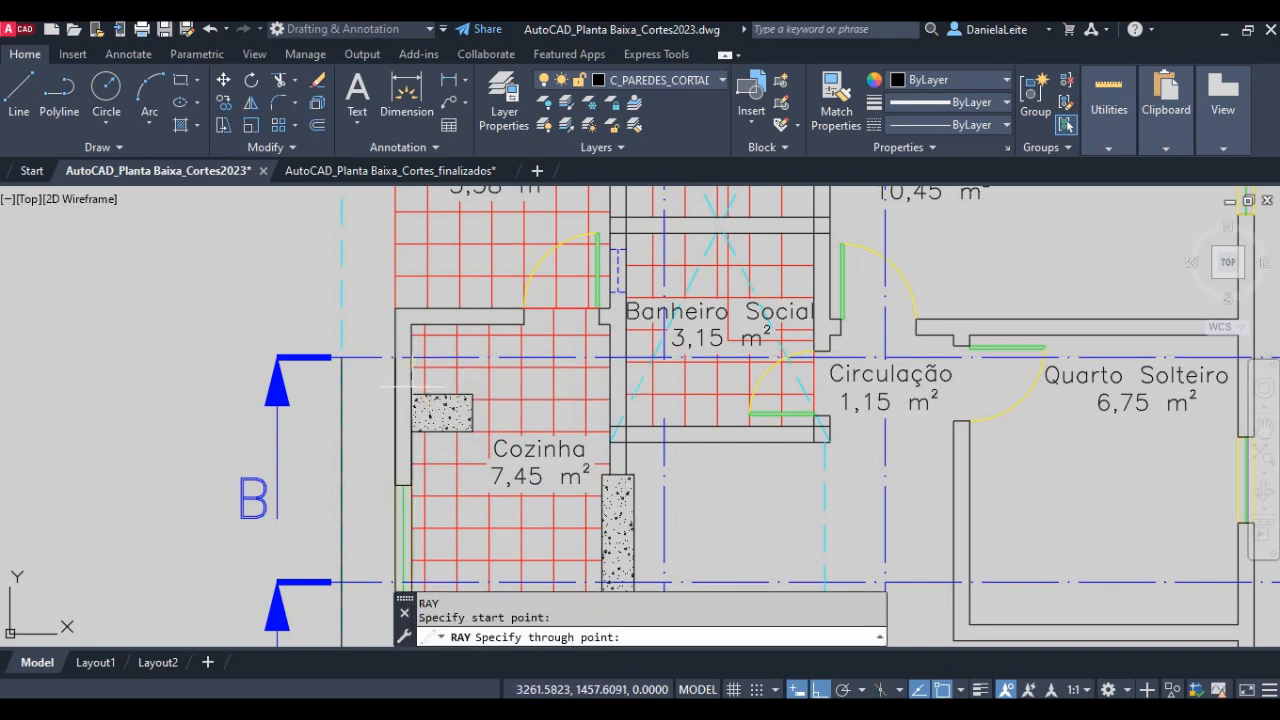
click(405, 455)
key(Return)
key(Return)
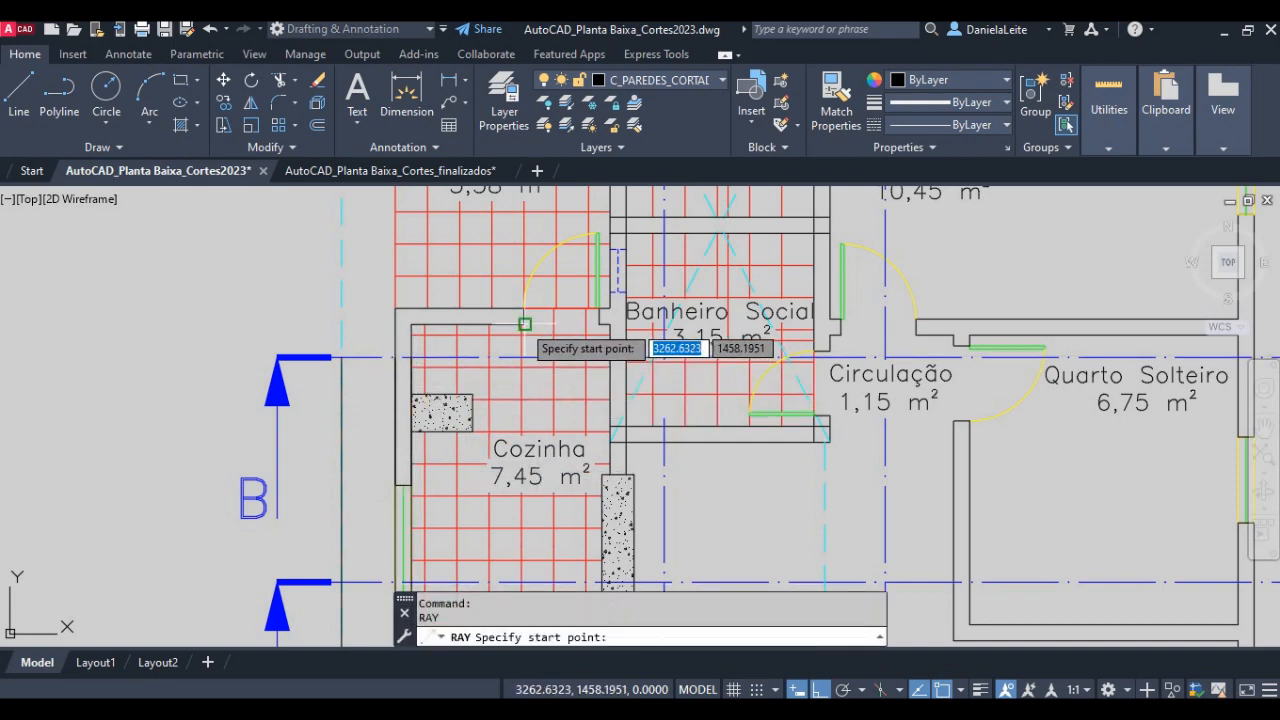
- Draw downward rays from both jambs of the door opening between the Cozinha and the Área de Serviço
click(523, 325)
click(519, 385)
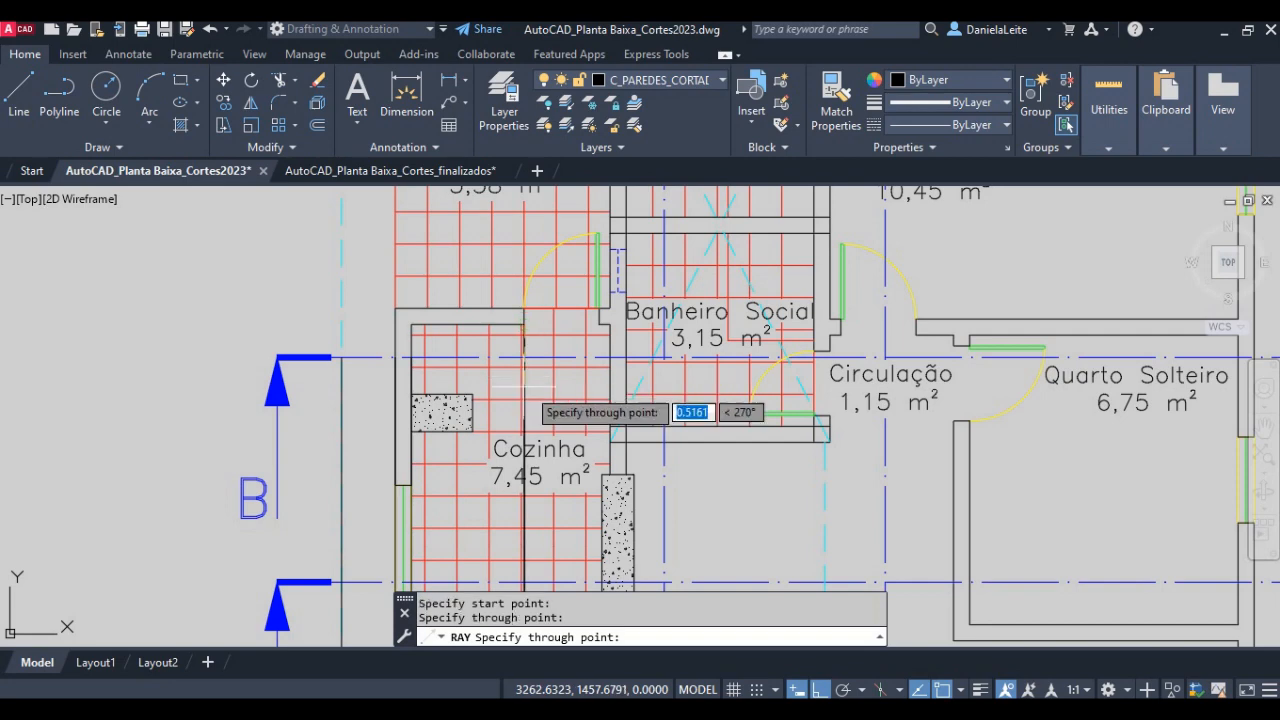
key(Return)
key(Return)
click(600, 324)
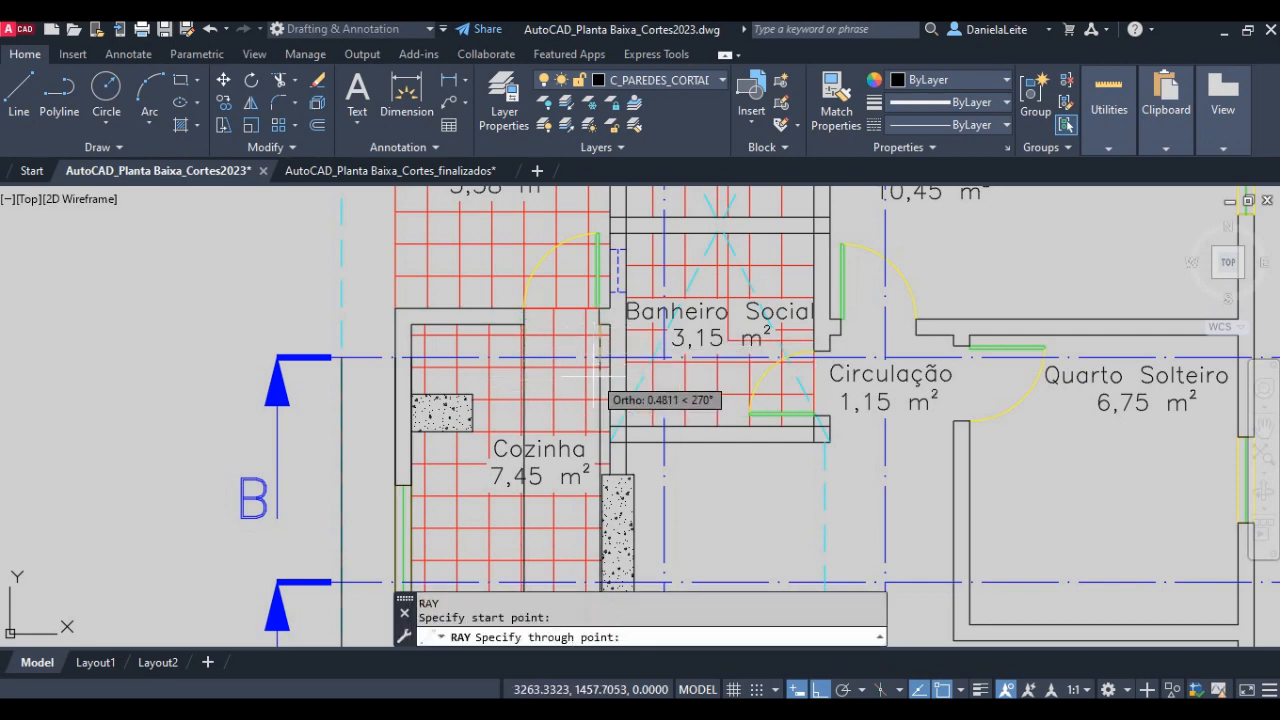
click(599, 393)
key(Return)
- Draw downward rays along both faces of the wall between Cozinha and Banheiro Social, starting at section line BB
key(Return)
scroll(609, 356, up, 4)
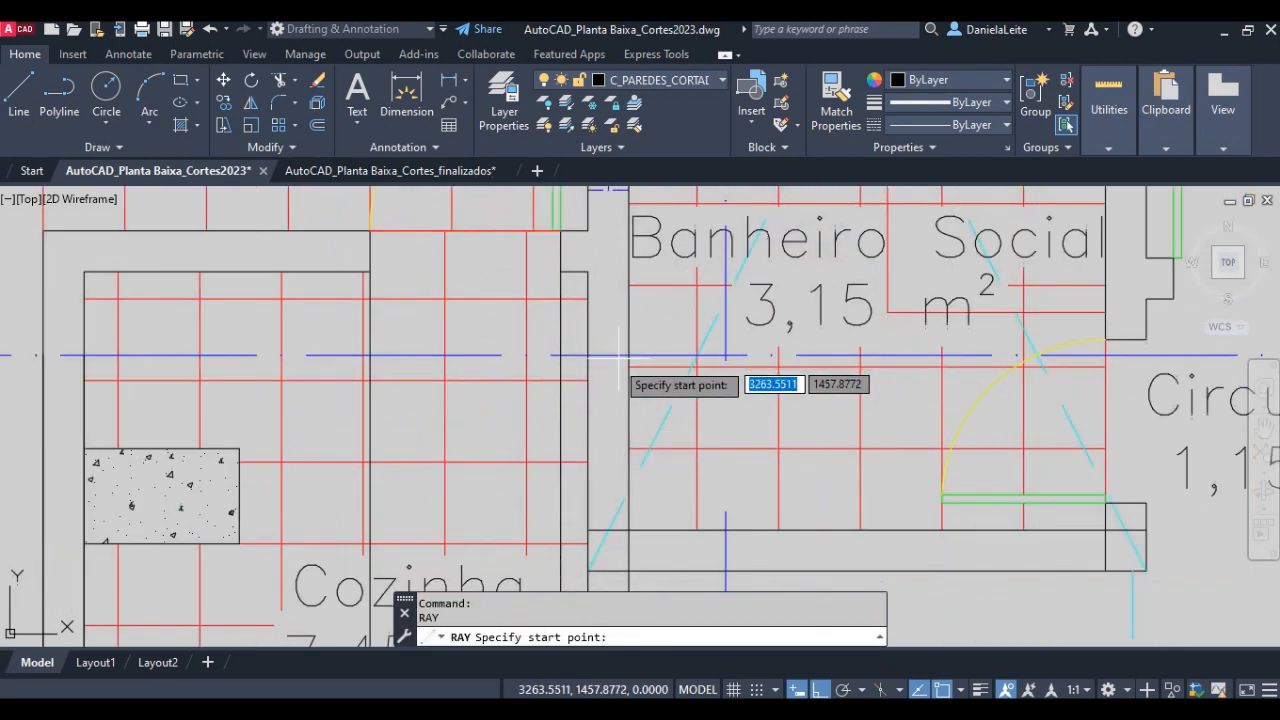
click(608, 356)
key(Return)
key(Return)
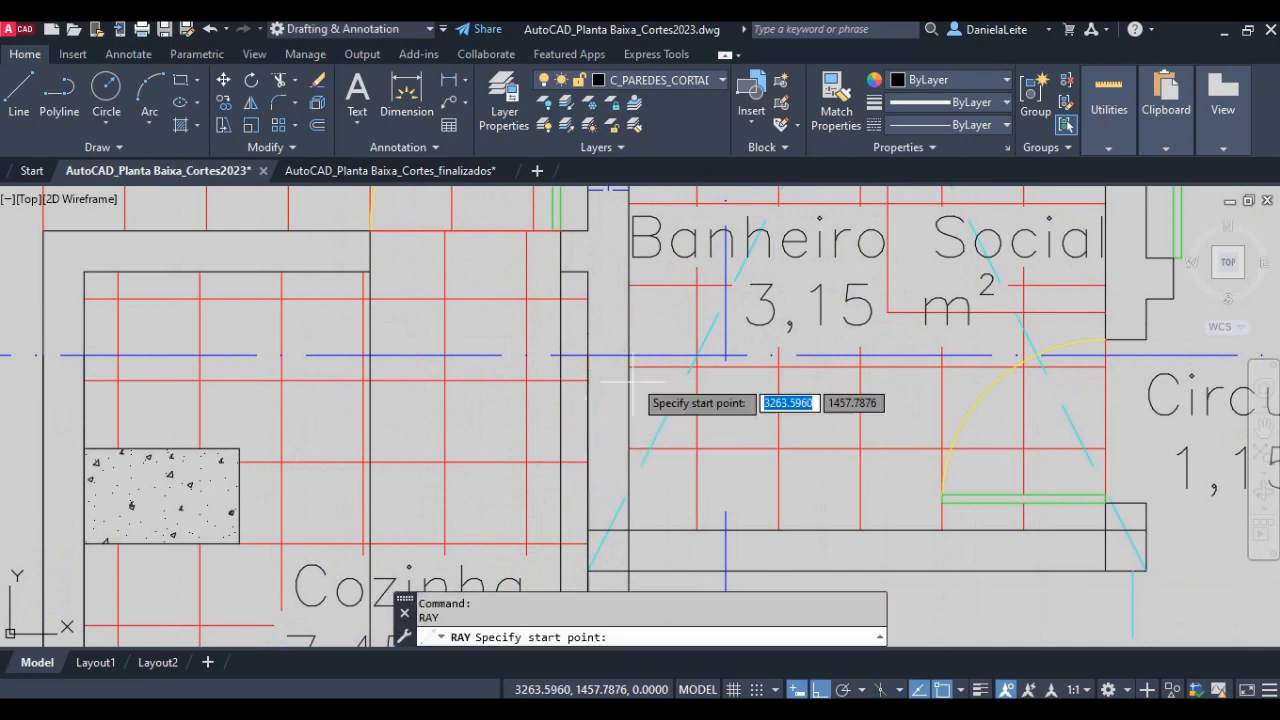
click(628, 356)
click(630, 408)
key(Return)
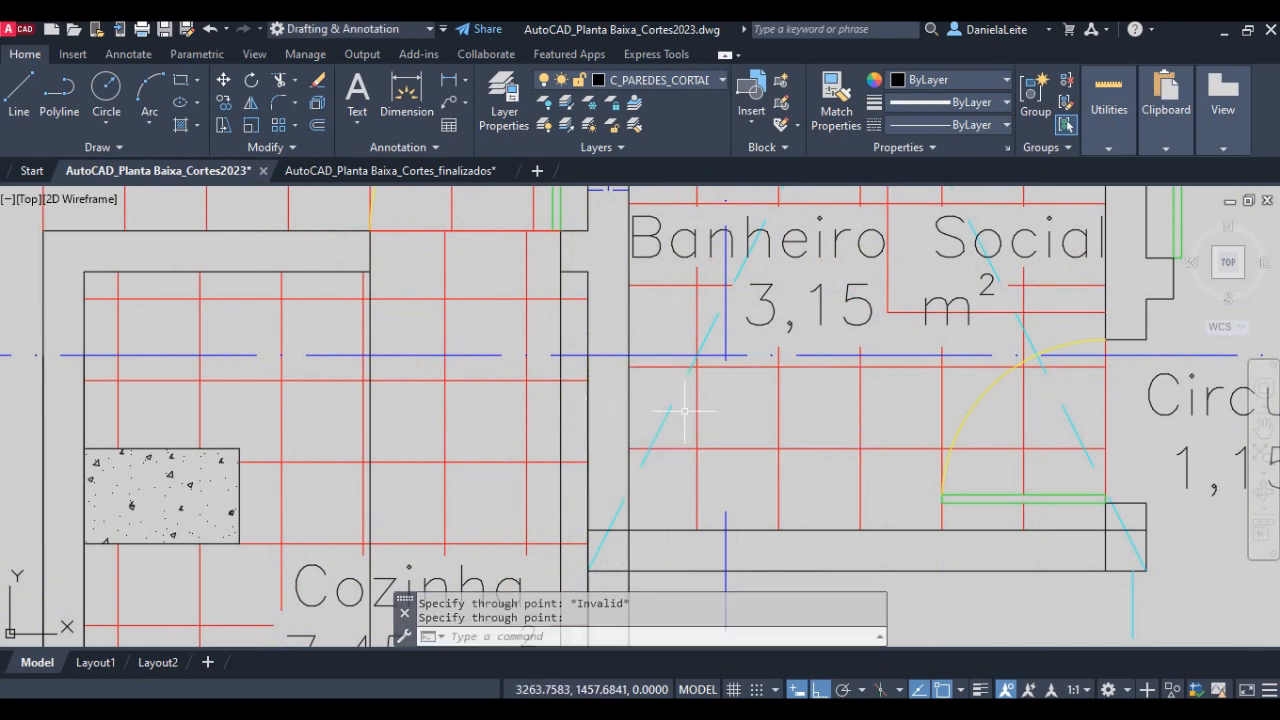
- Repeat the downward ray from section line BB on the Banheiro Social face of the wall shared with the Cozinha
scroll(730, 414, down, 2)
middle_drag(780, 414, 587, 290)
scroll(506, 365, down, 3)
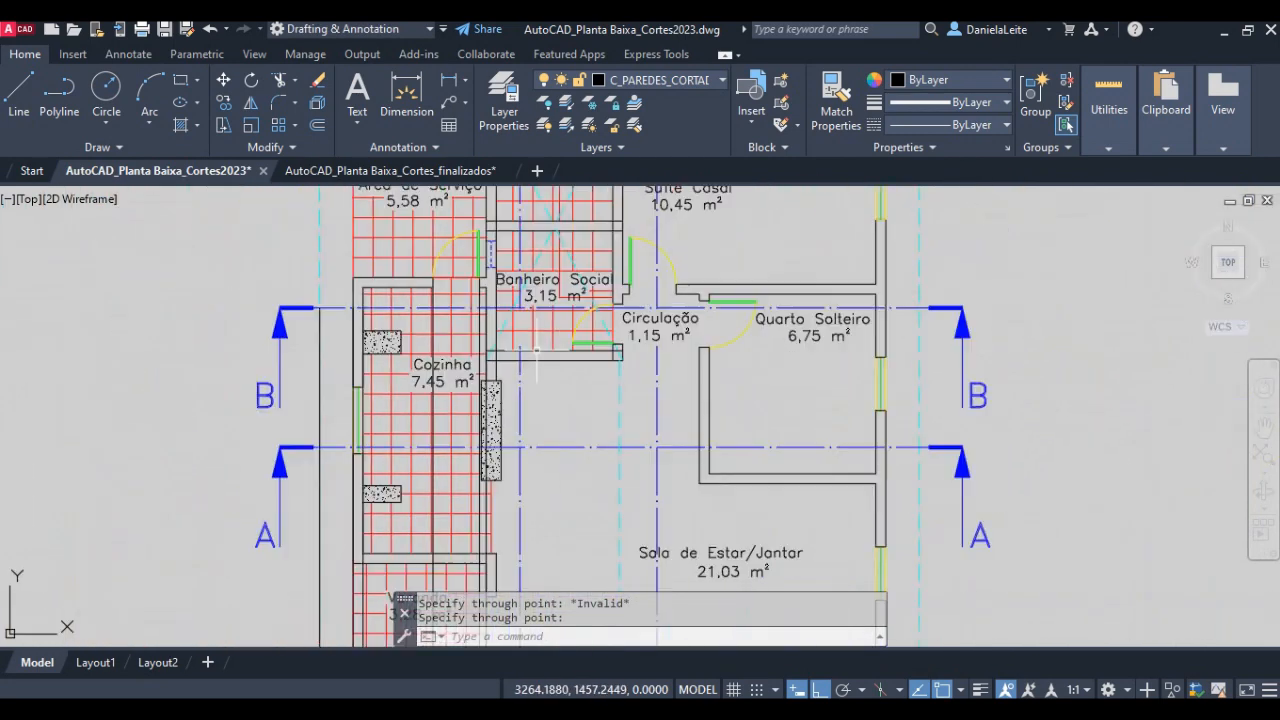
scroll(481, 300, up, 3)
scroll(481, 281, up, 2)
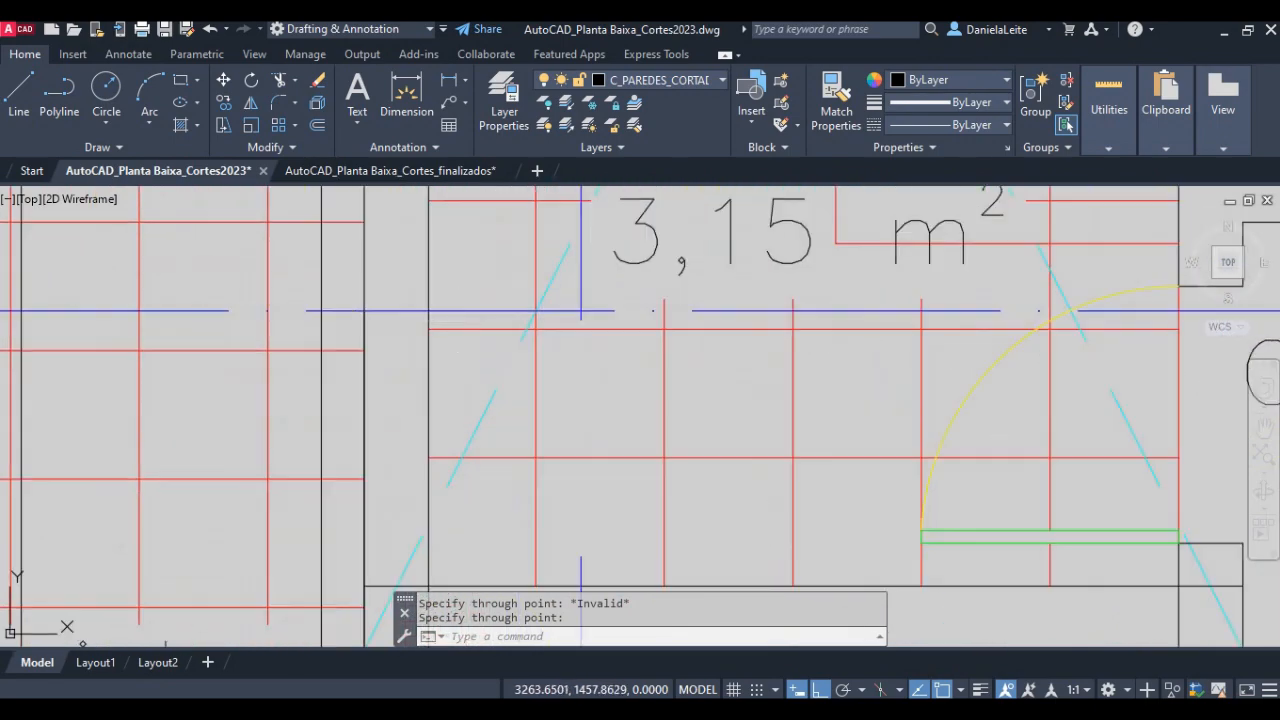
key(Return)
click(428, 312)
click(428, 398)
key(Return)
scroll(540, 398, down, 4)
scroll(518, 350, down, 2)
middle_drag(514, 348, 488, 330)
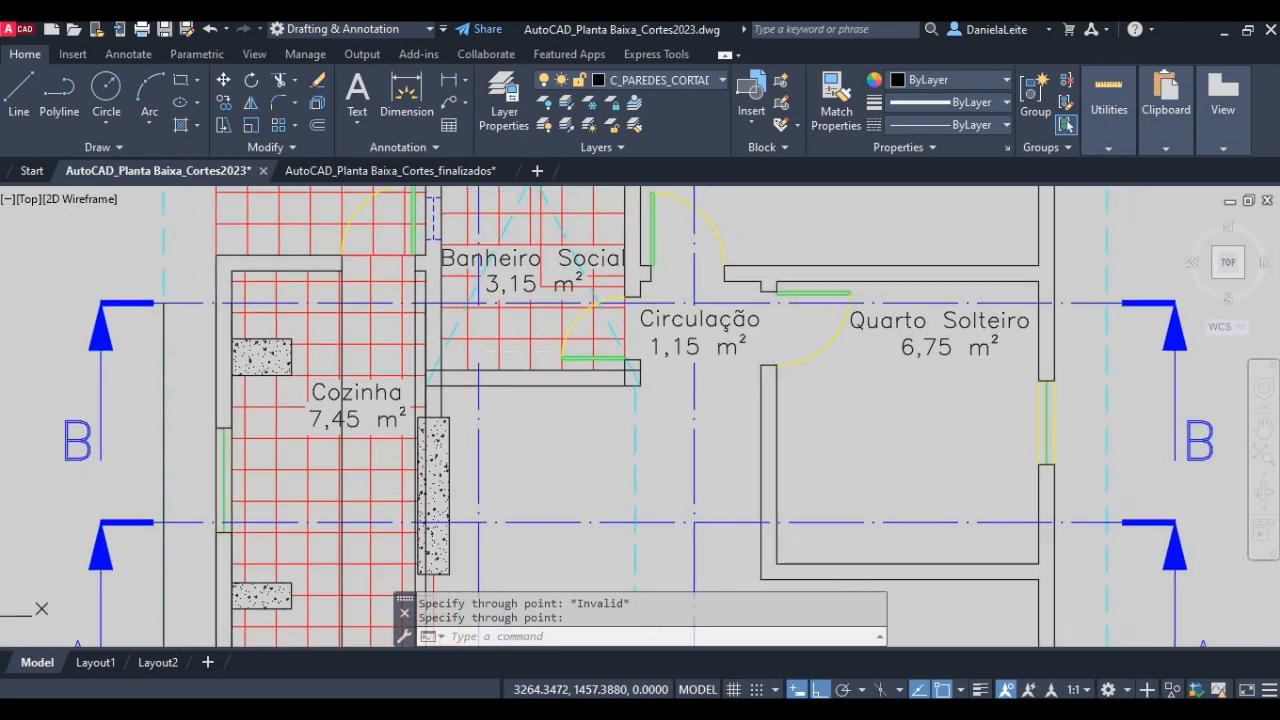
key(Return)
click(442, 302)
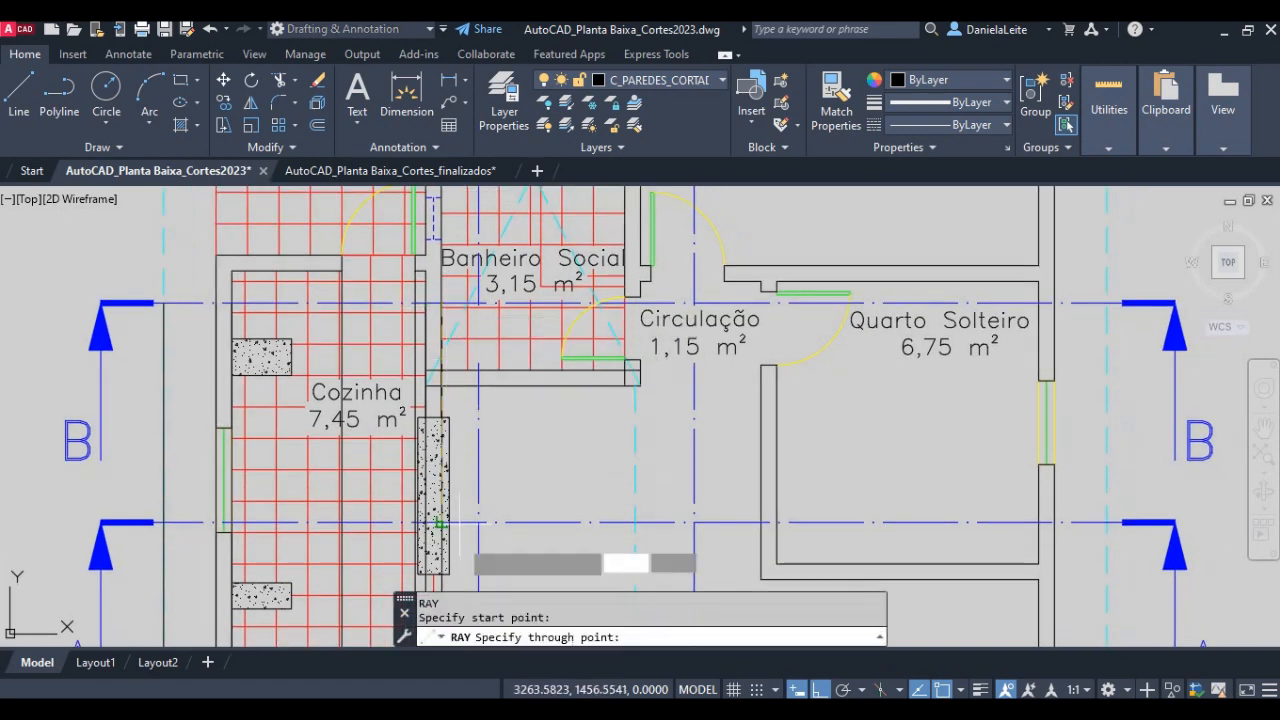
click(467, 550)
key(Return)
- Draw downward rays from both faces of the wall between Banheiro Social and Circulação at the upper edge of the bathroom door opening
key(Return)
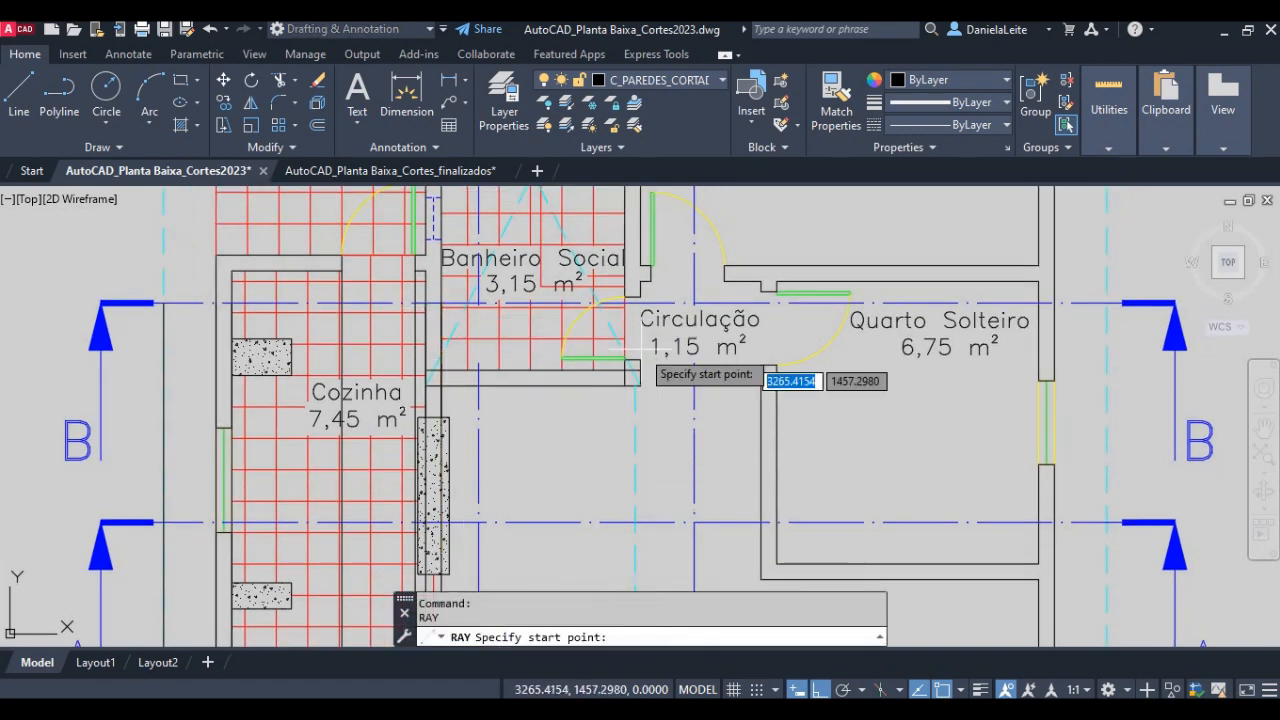
click(625, 297)
click(625, 470)
key(Return)
key(Return)
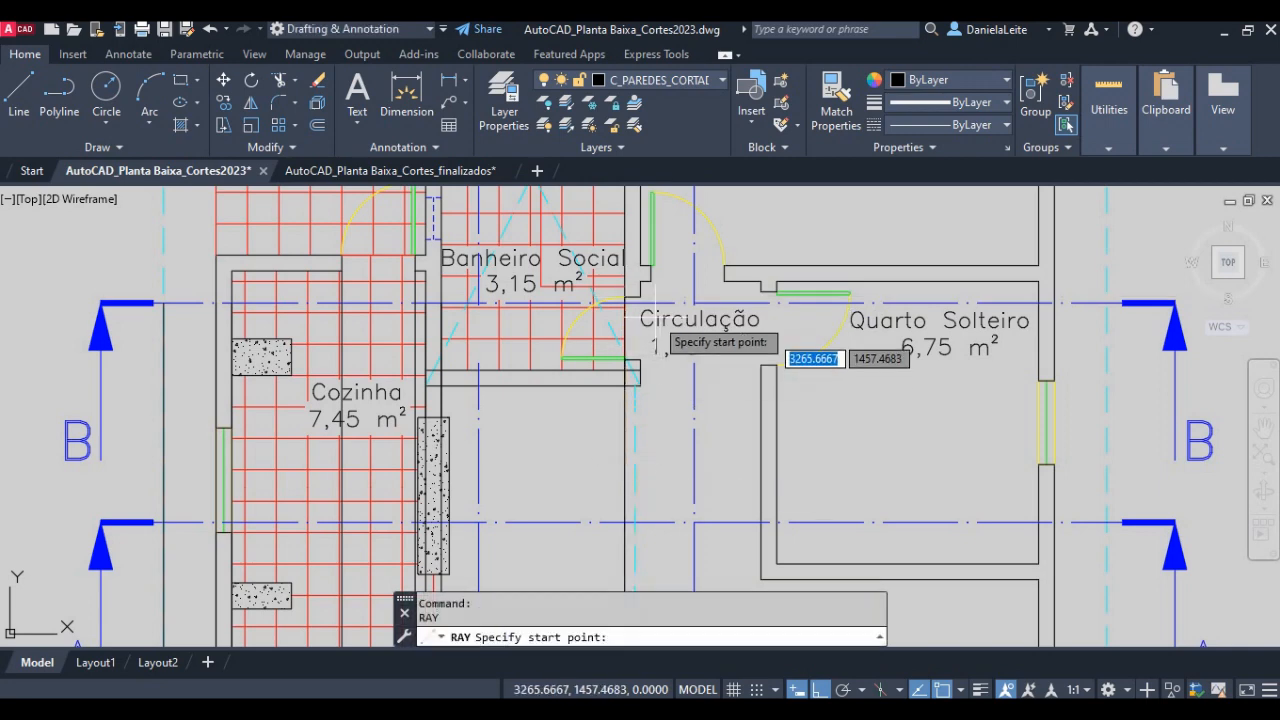
click(641, 297)
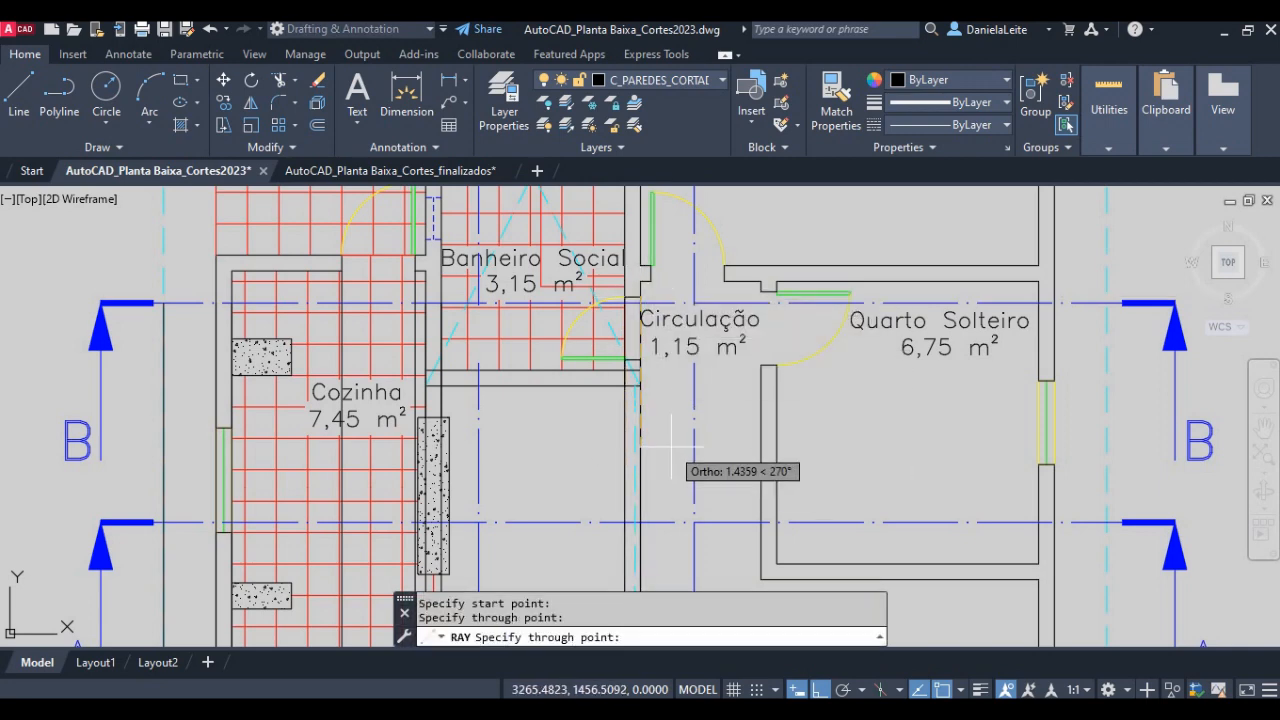
click(671, 440)
key(Return)
key(Return)
- Draw downward rays from the upper end of the dashed cyan roof line at the lower wall of the Banheiro Social
scroll(636, 395, up, 5)
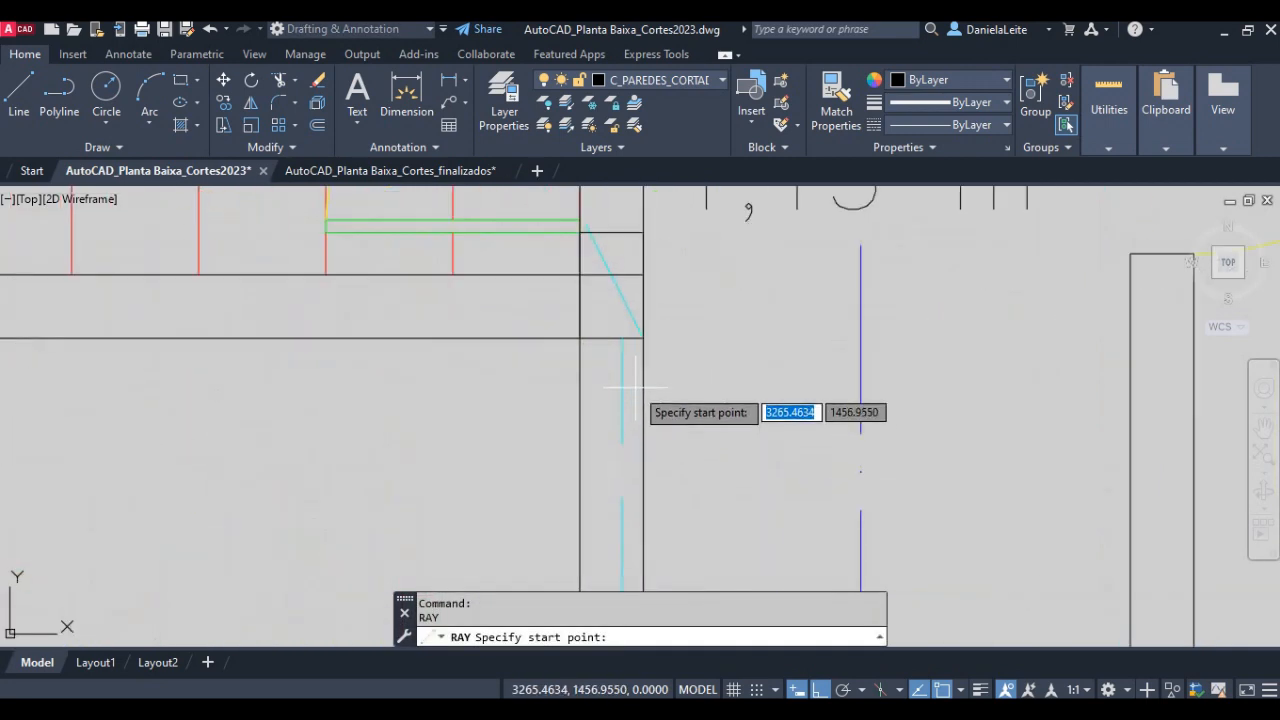
click(620, 338)
click(618, 448)
key(Return)
scroll(690, 420, down, 5)
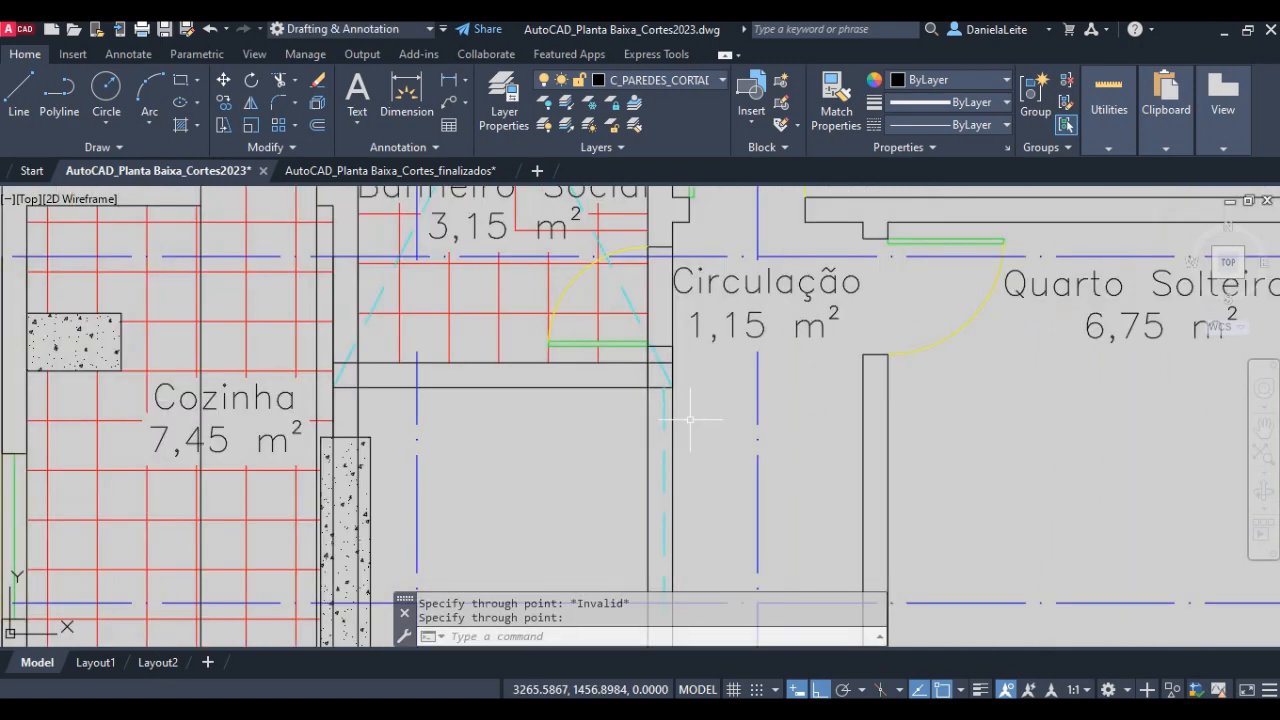
key(Return)
click(664, 387)
click(660, 452)
key(Return)
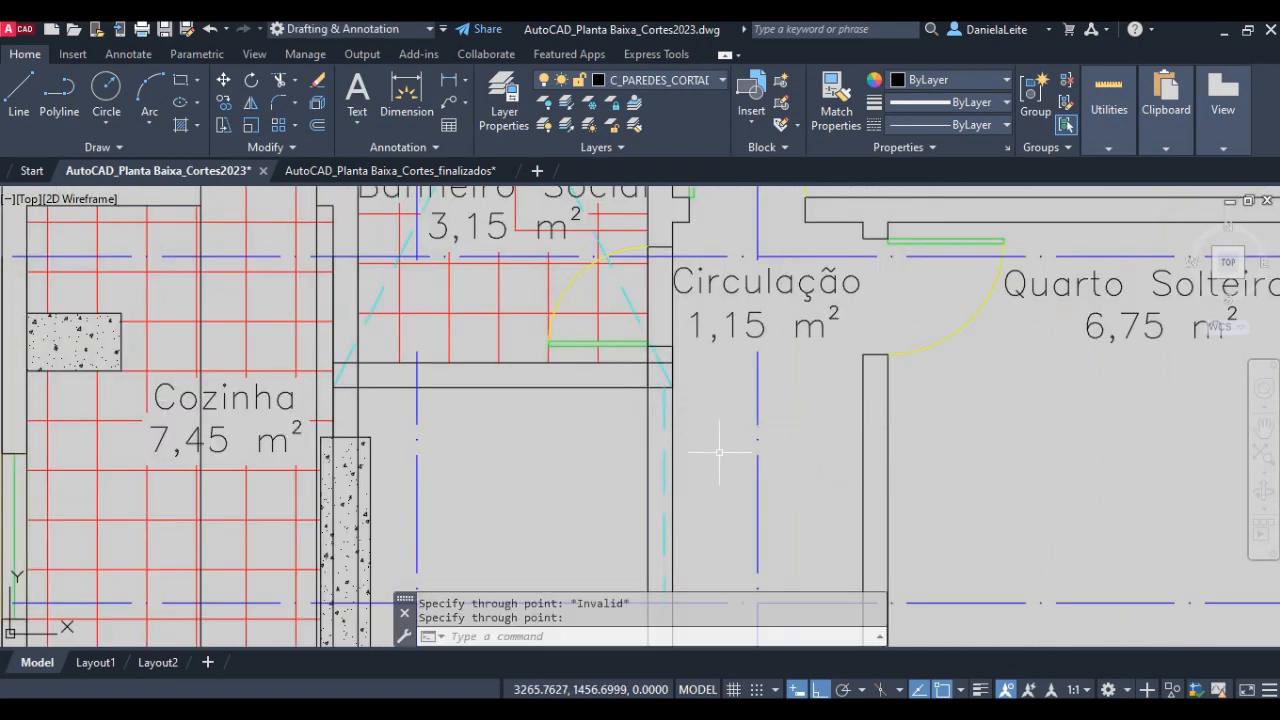
- Draw downward rays from both jambs of the Suíte Casal door opening onto the Circulação
scroll(717, 438, down, 2)
middle_drag(768, 328, 507, 384)
key(Return)
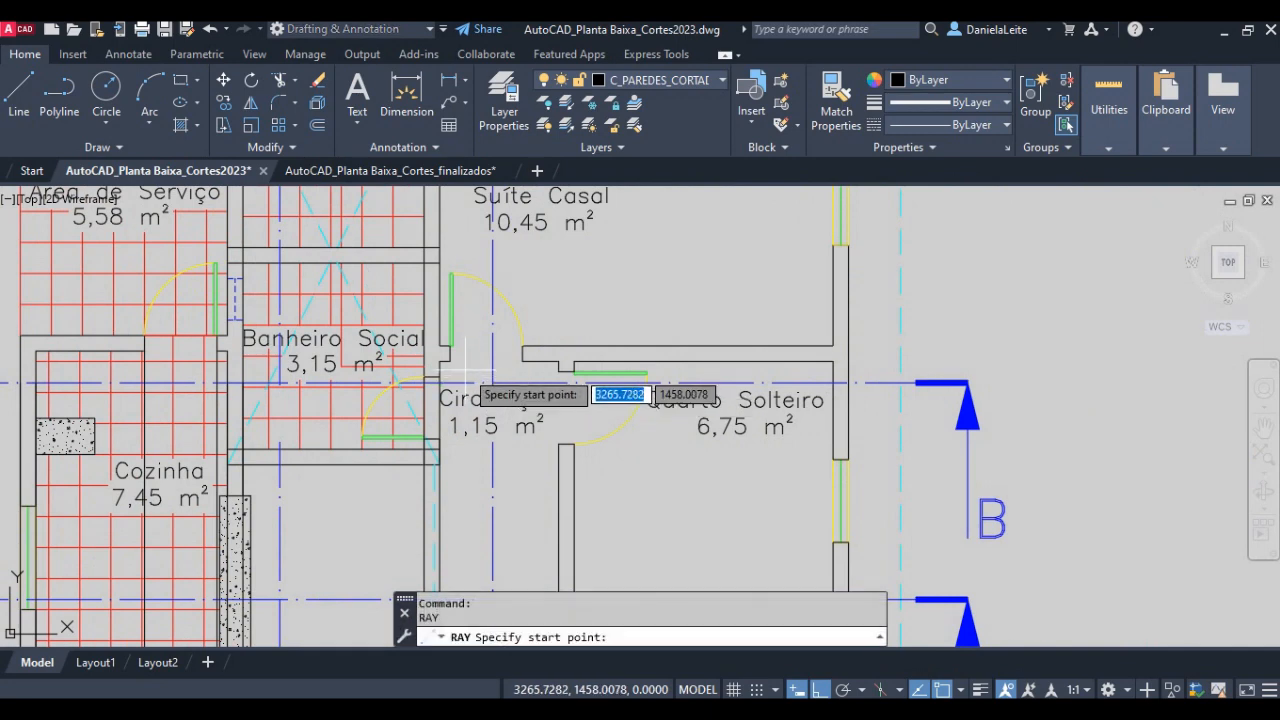
click(450, 361)
click(469, 442)
key(Return)
key(Return)
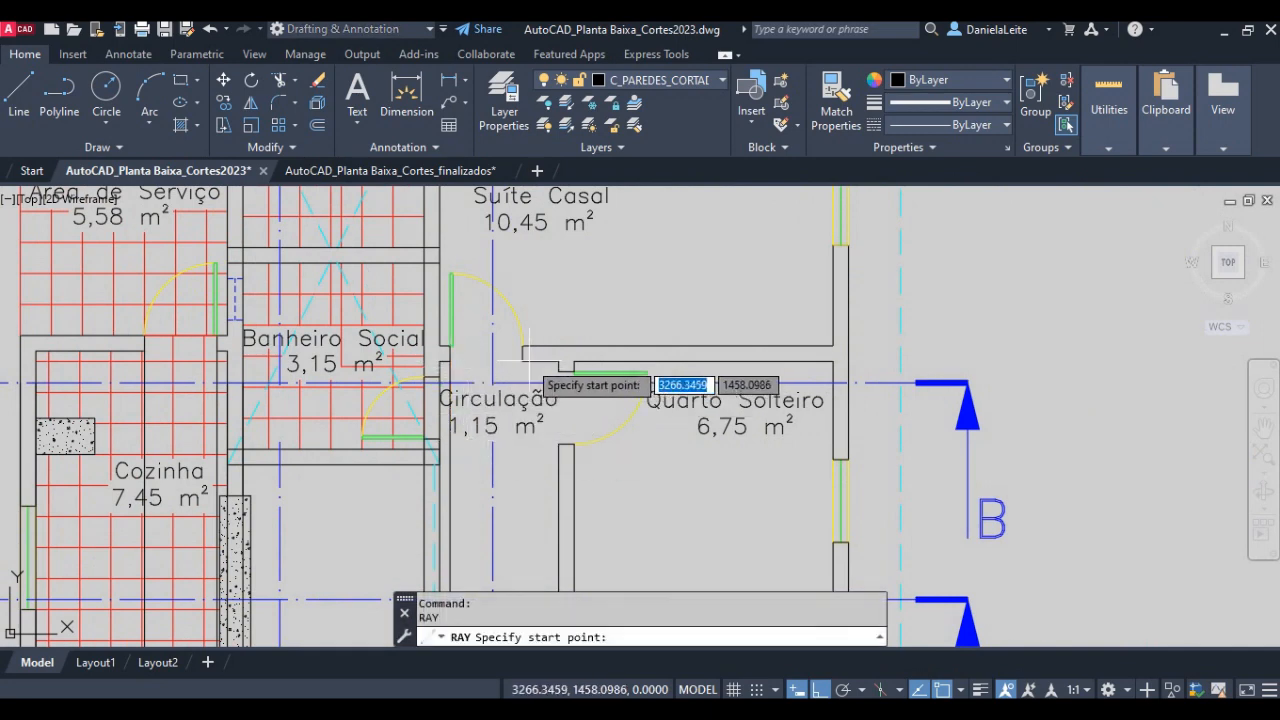
click(522, 361)
click(524, 468)
- Draw downward rays from both faces of the wall between Circulação and Quarto Solteiro, beside the bedroom door
key(Return)
key(Return)
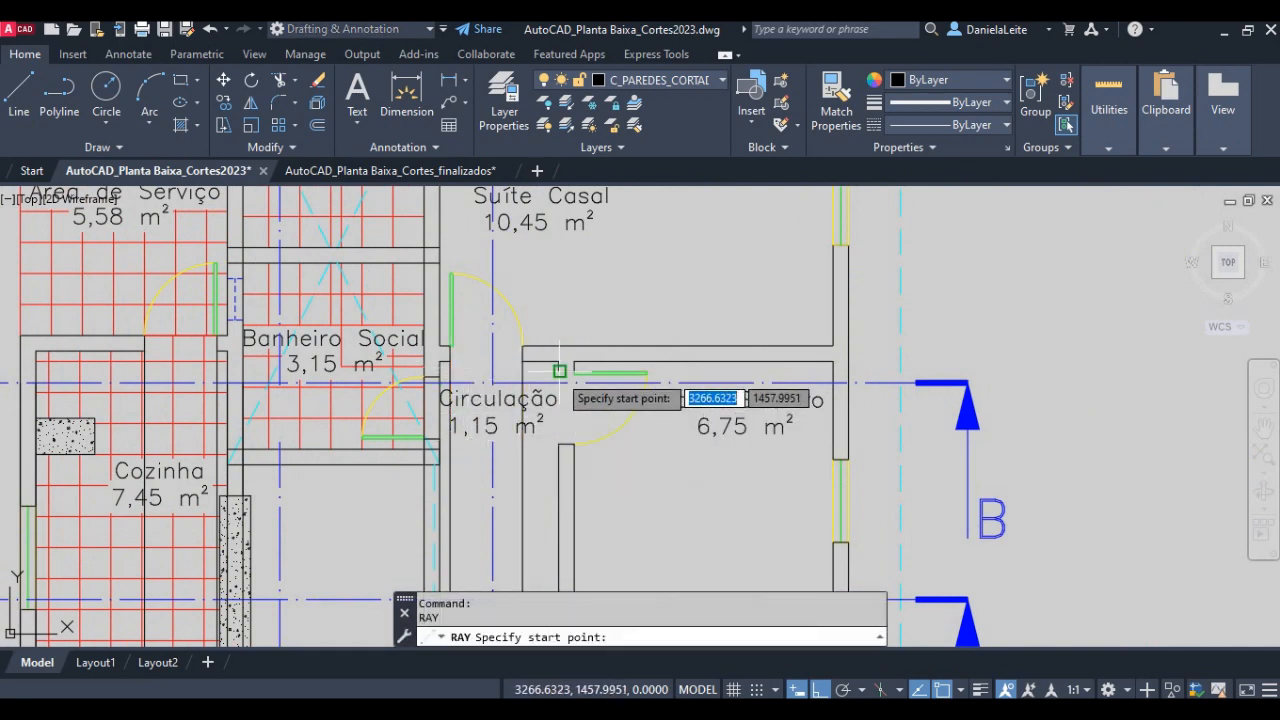
click(573, 372)
click(575, 482)
key(Return)
key(Return)
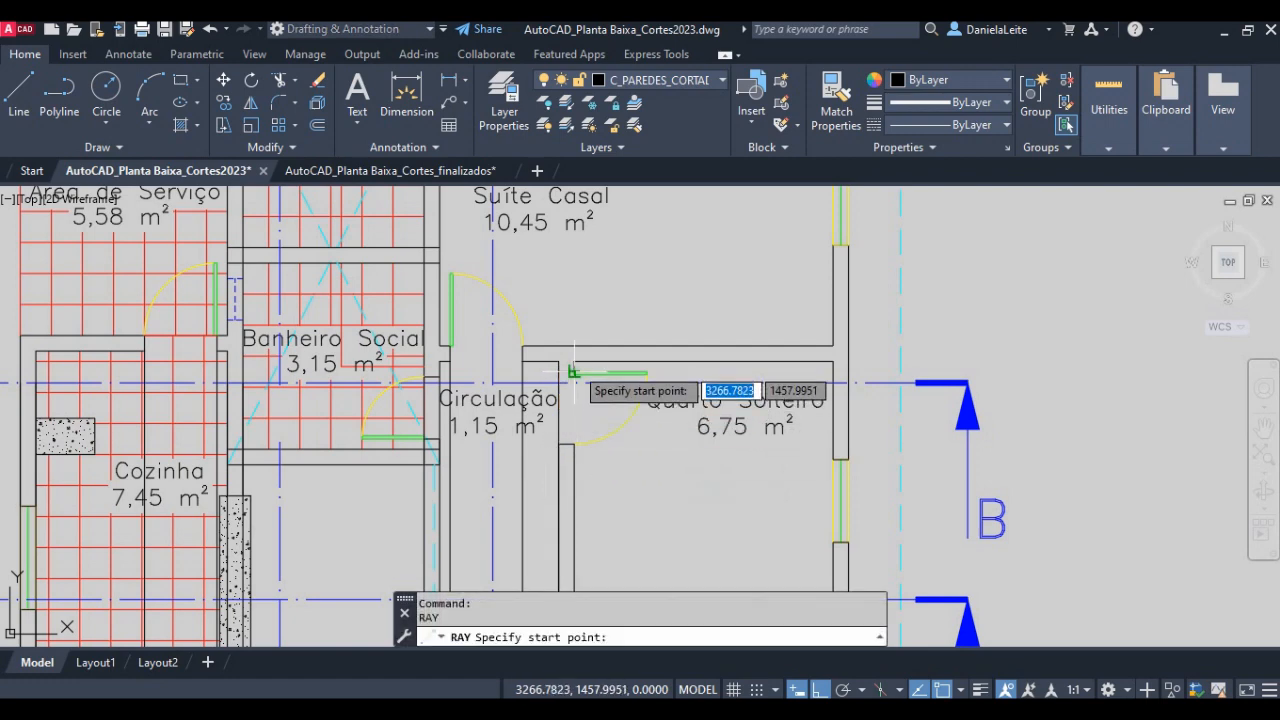
click(574, 384)
click(590, 480)
key(Return)
key(Return)
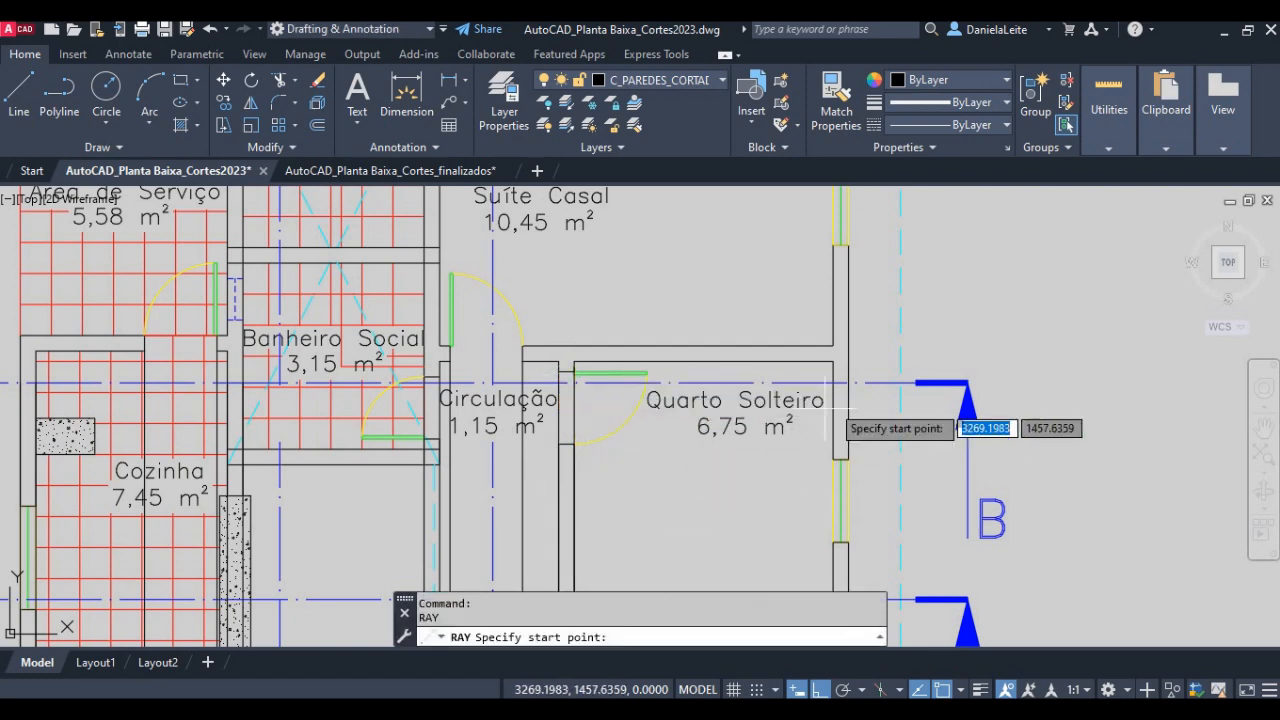
- Draw downward rays from both faces of the outer wall of Quarto Solteiro, starting where section line BB crosses it
click(834, 382)
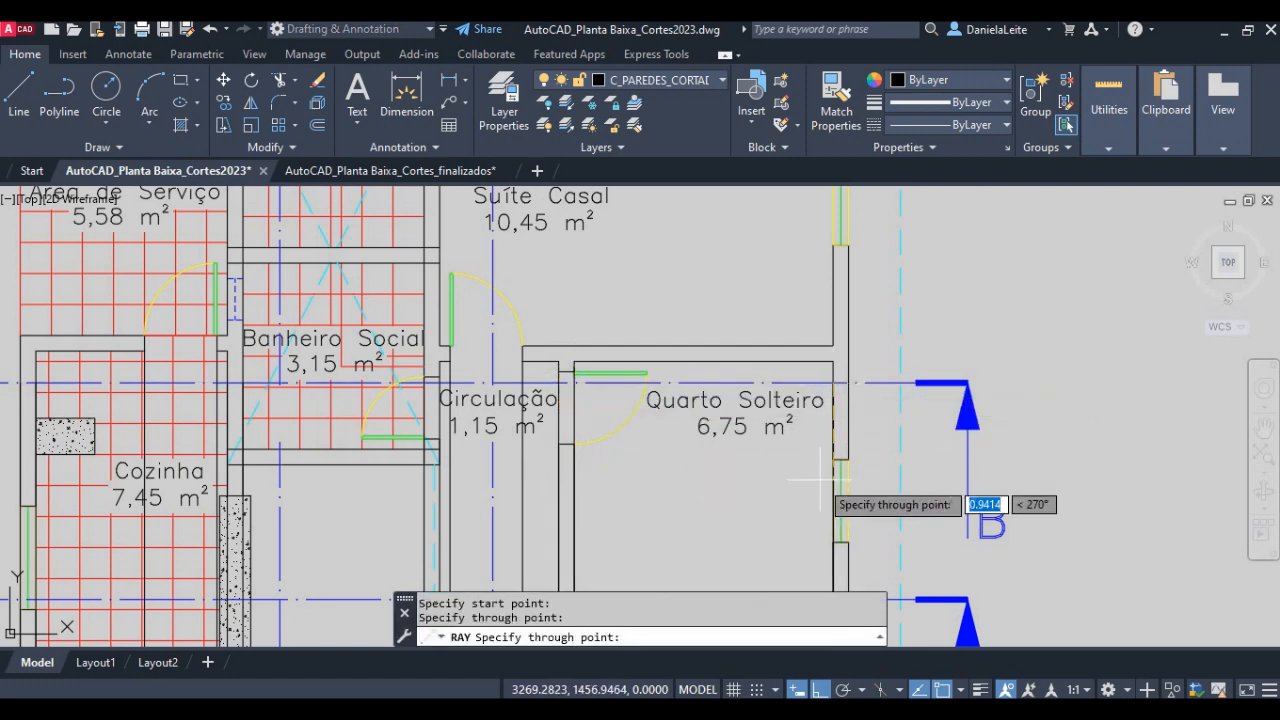
click(840, 470)
key(Return)
key(Return)
click(845, 383)
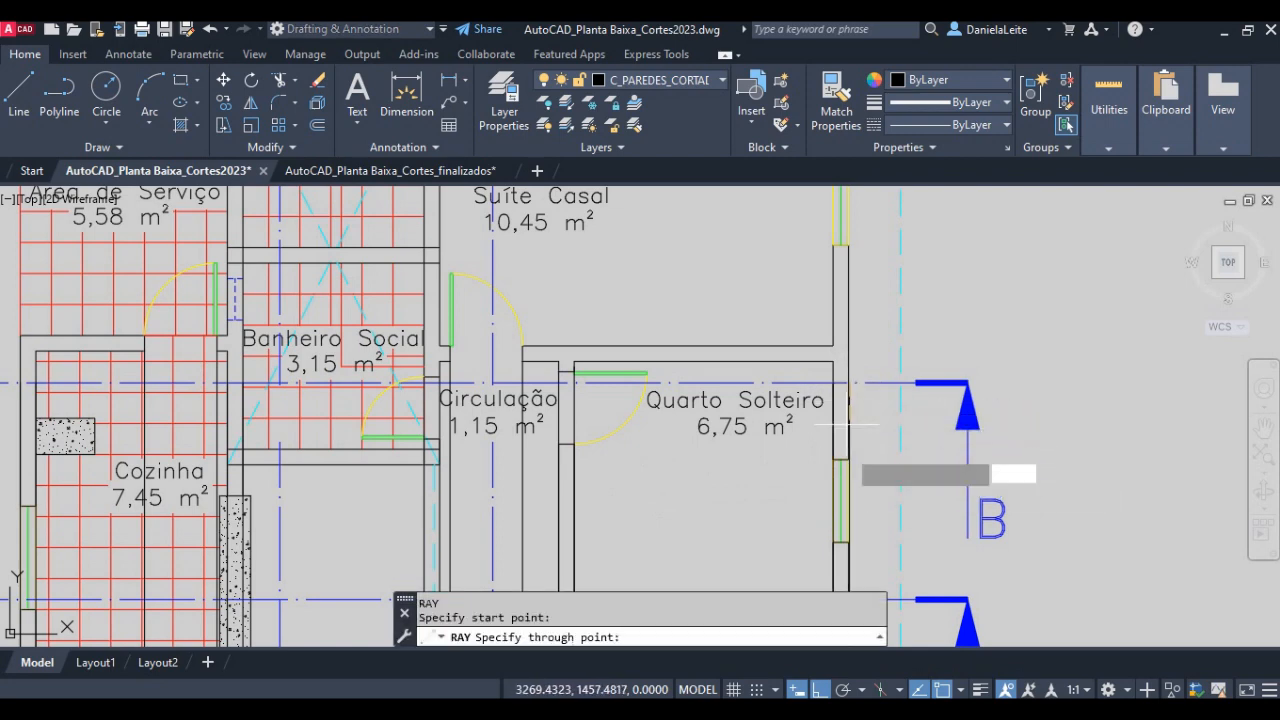
click(845, 455)
key(Return)
- Draw a downward ray from where section line BB crosses the dashed cyan eaves line beyond Quarto Solteiro
key(Return)
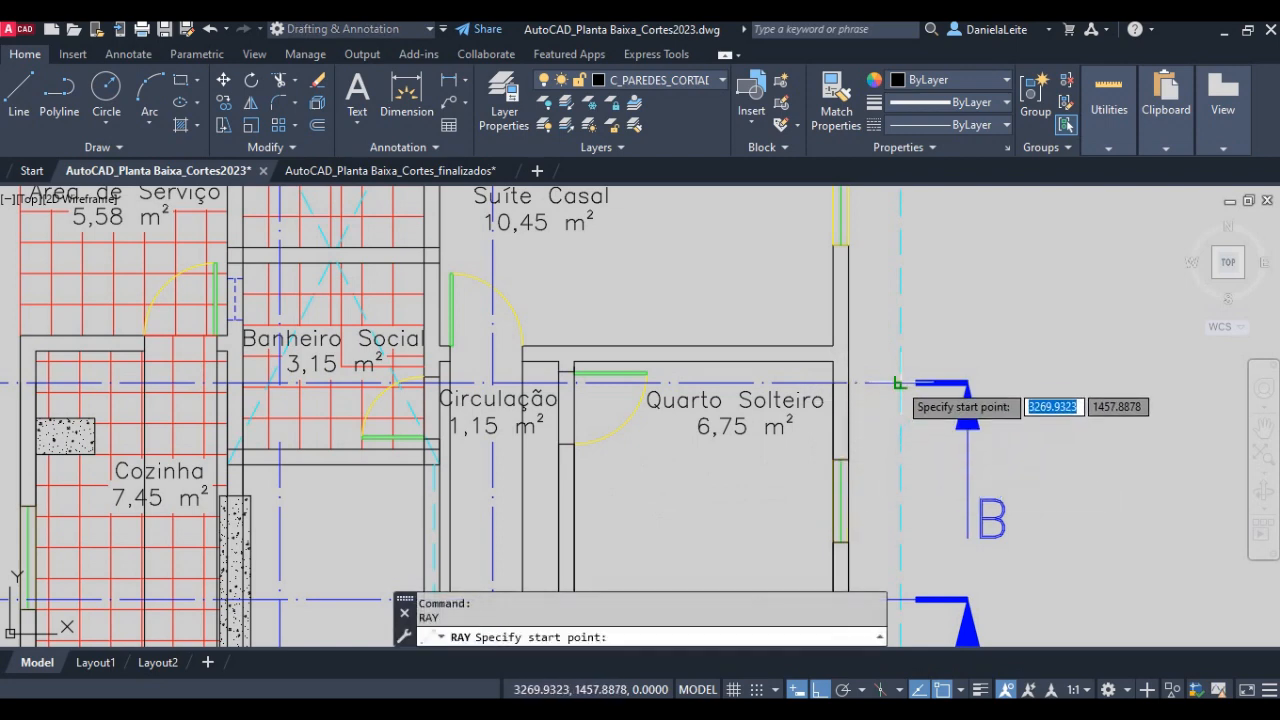
click(900, 383)
click(900, 470)
key(Return)
scroll(793, 376, down, 5)
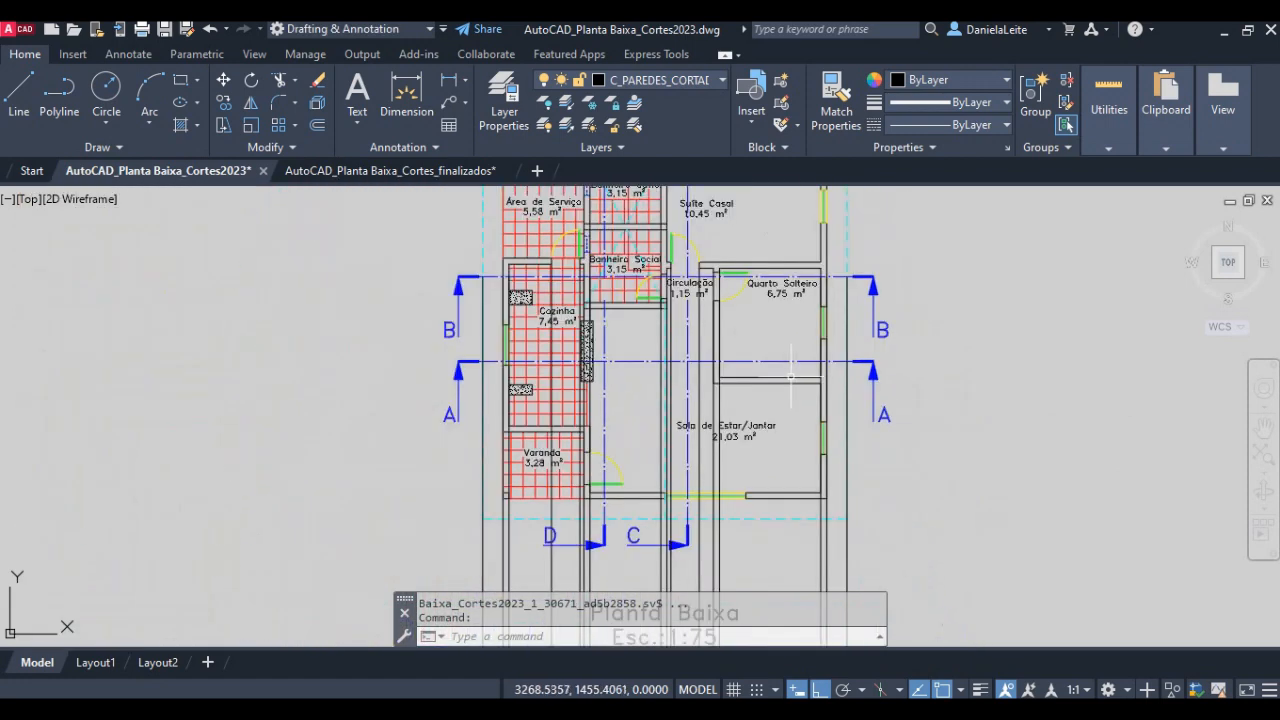
- Highlight all the projected rays and check their start points along section line BB against the walls, door openings and eaves
middle_drag(673, 519, 651, 420)
mouse_move(672, 480)
middle_down()
mouse_move(660, 348)
mouse_move(692, 414)
middle_up()
click(878, 504)
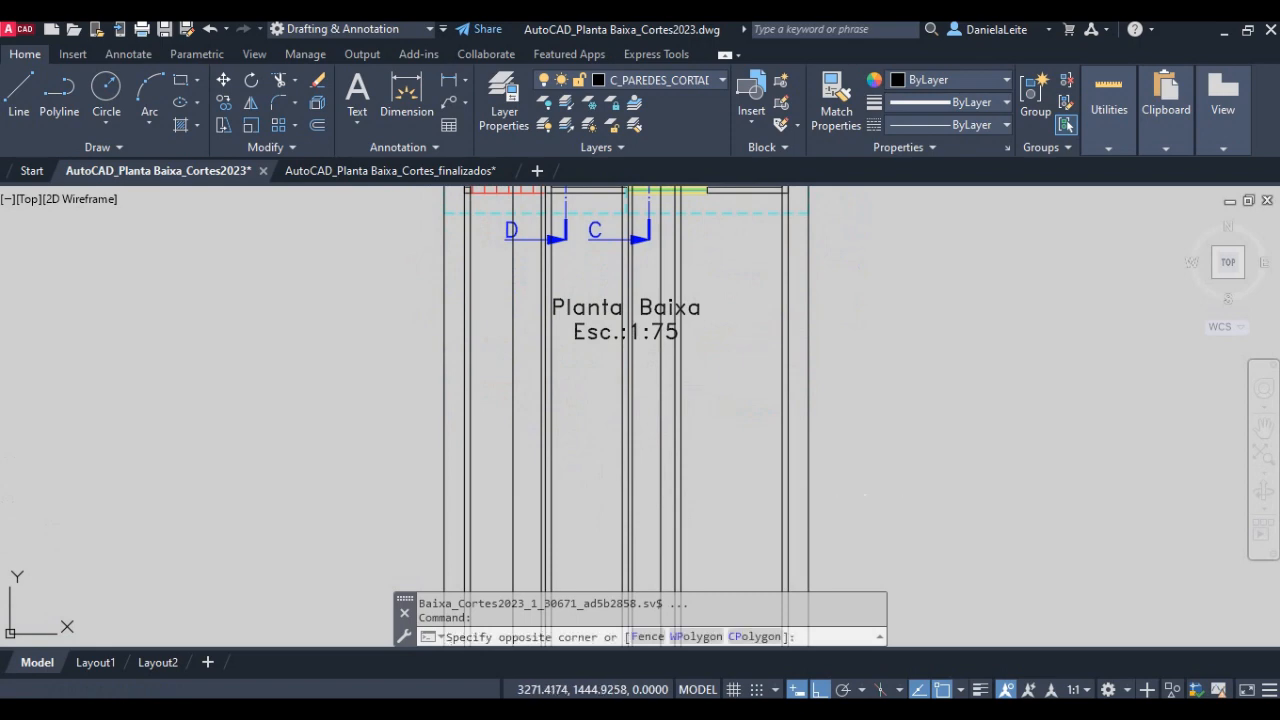
middle_drag(633, 303, 603, 565)
middle_drag(565, 430, 545, 550)
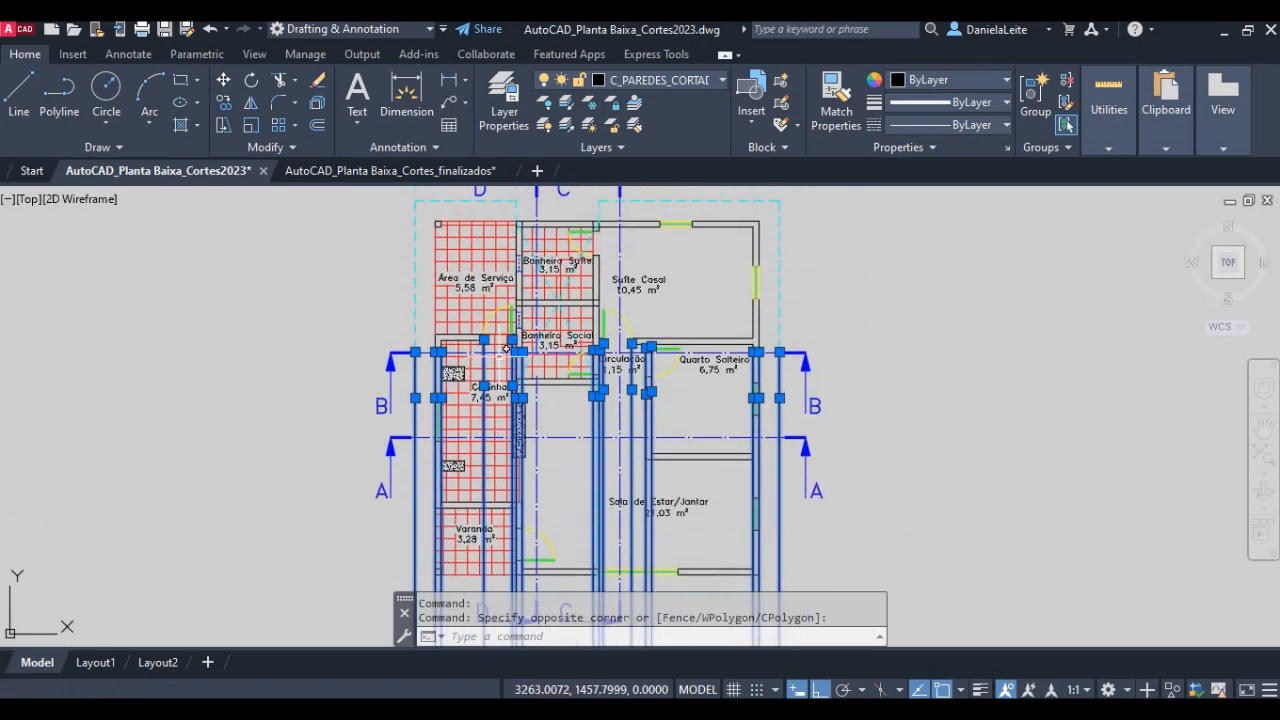
scroll(498, 376, up, 4)
scroll(379, 383, up, 2)
middle_drag(729, 369, 545, 366)
middle_drag(780, 352, 603, 360)
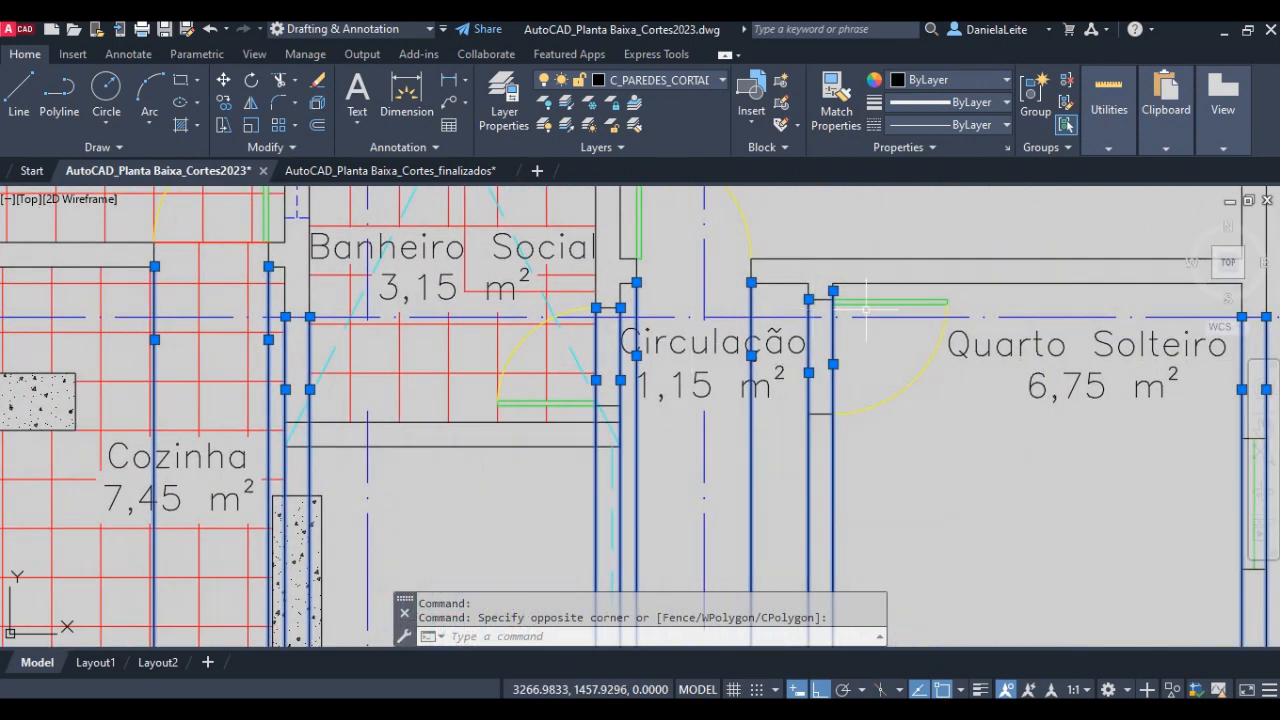
middle_drag(730, 291, 544, 308)
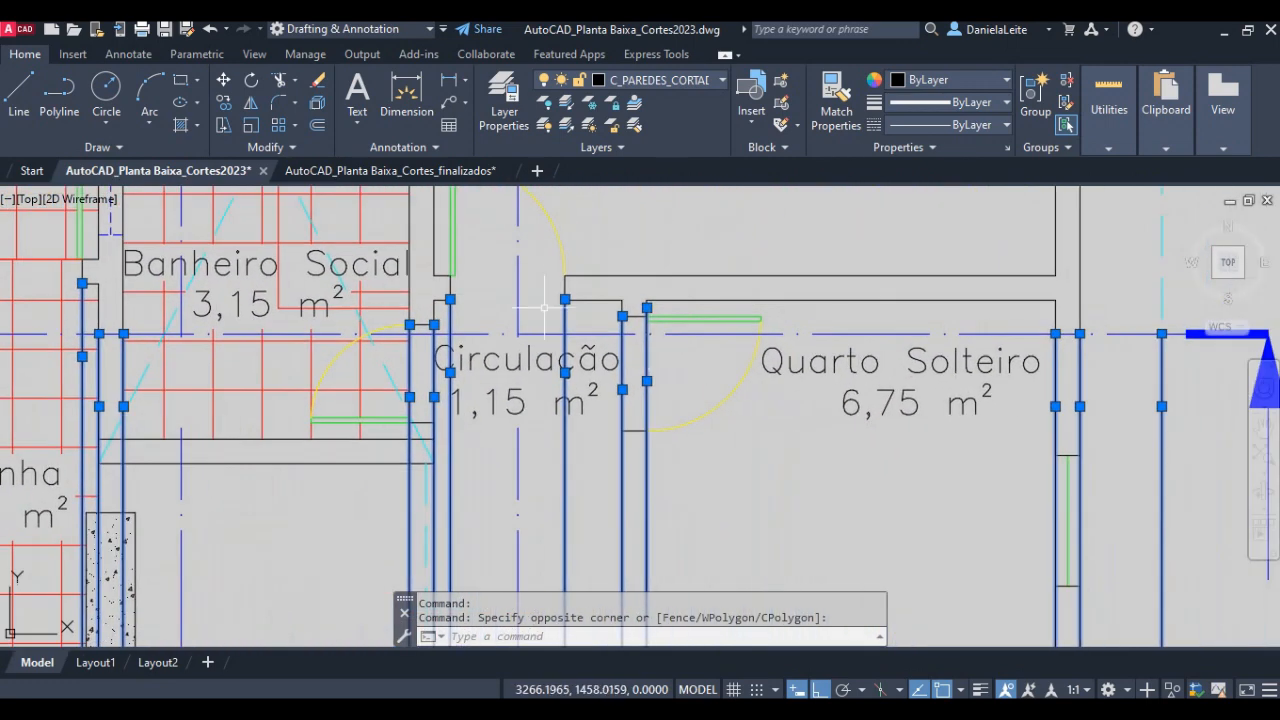
scroll(783, 381, down, 2)
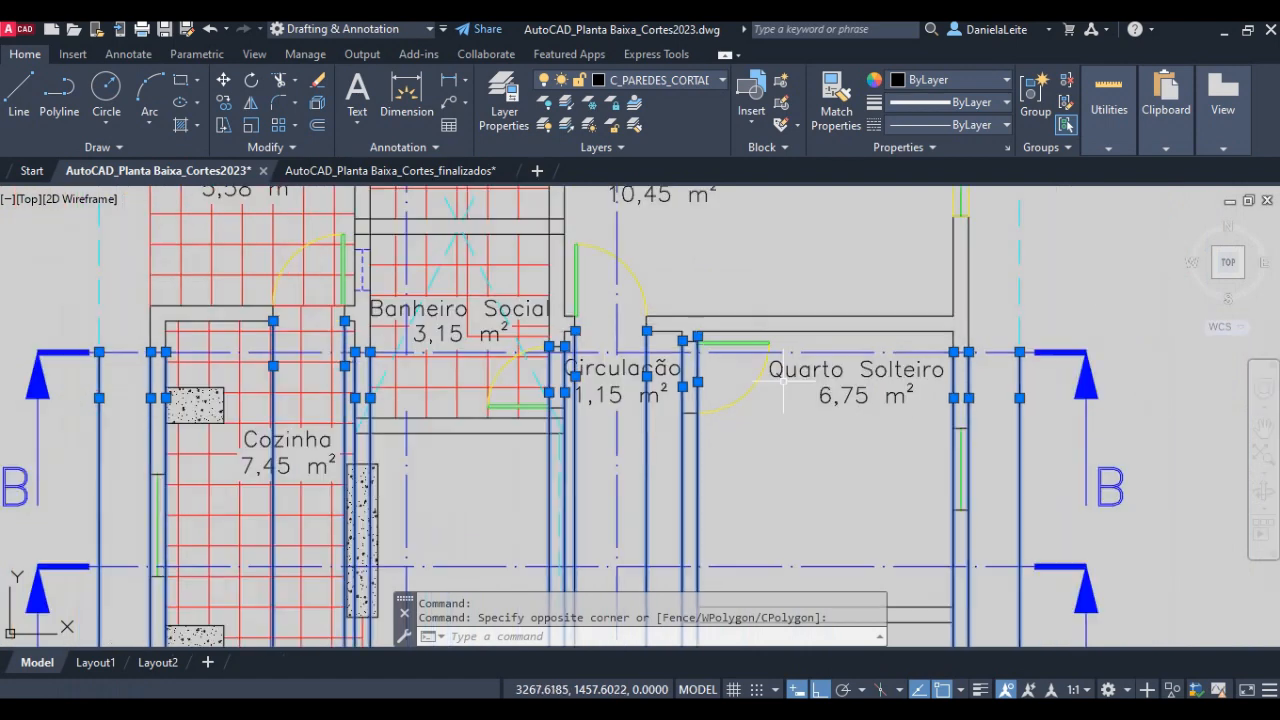
scroll(783, 381, down, 4)
scroll(590, 490, up, 3)
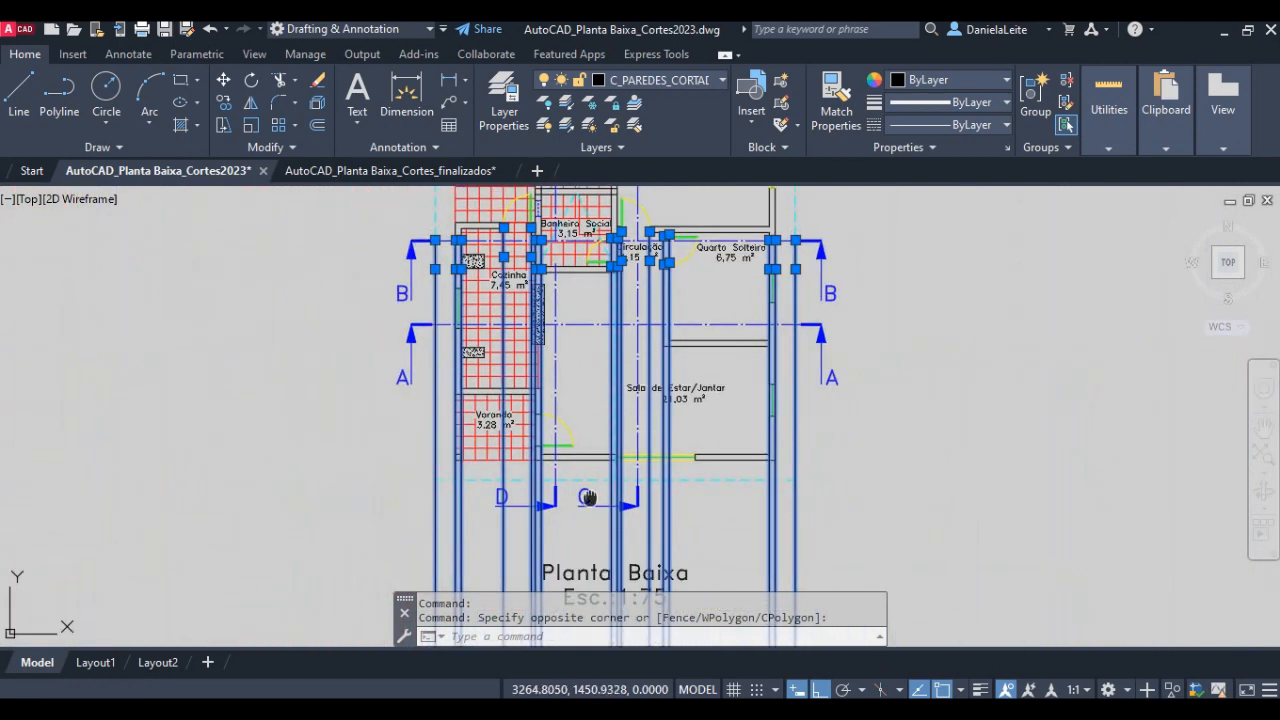
scroll(549, 490, up, 2)
key(Escape)
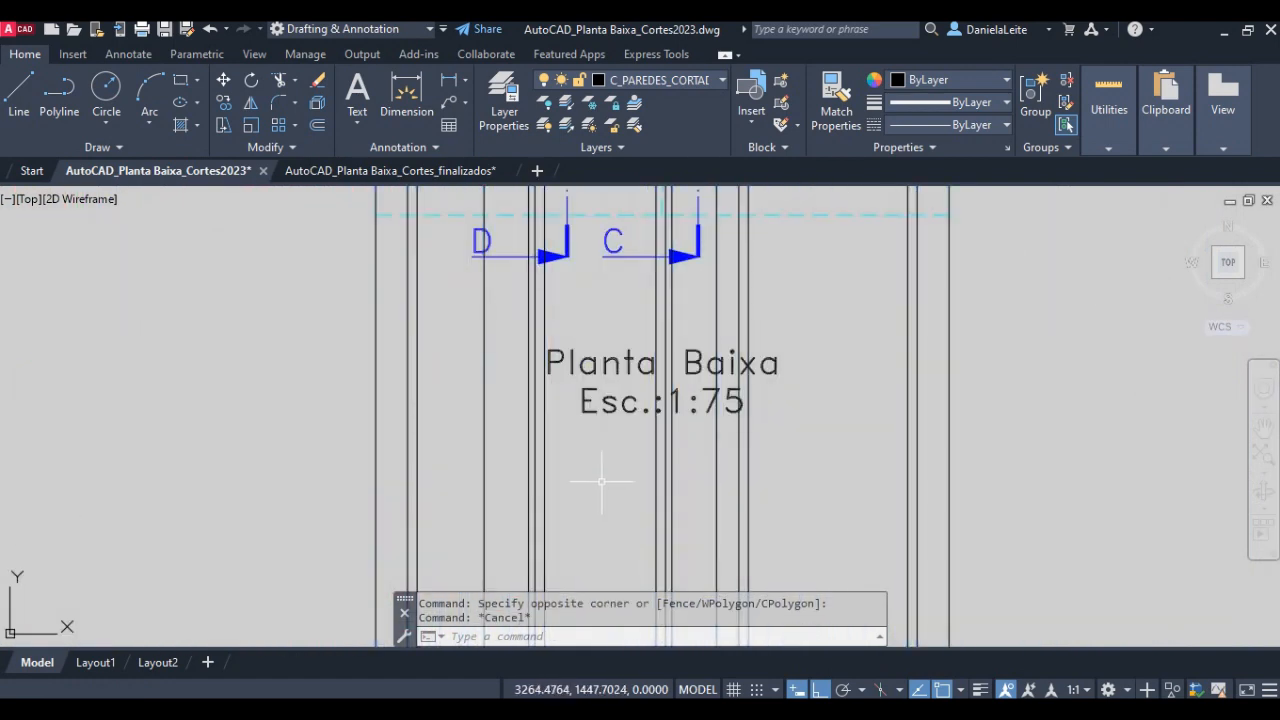
- Assign the two outermost rays, projected from the eaves on both sides of the house, to the COBERTA layer
click(381, 494)
click(334, 478)
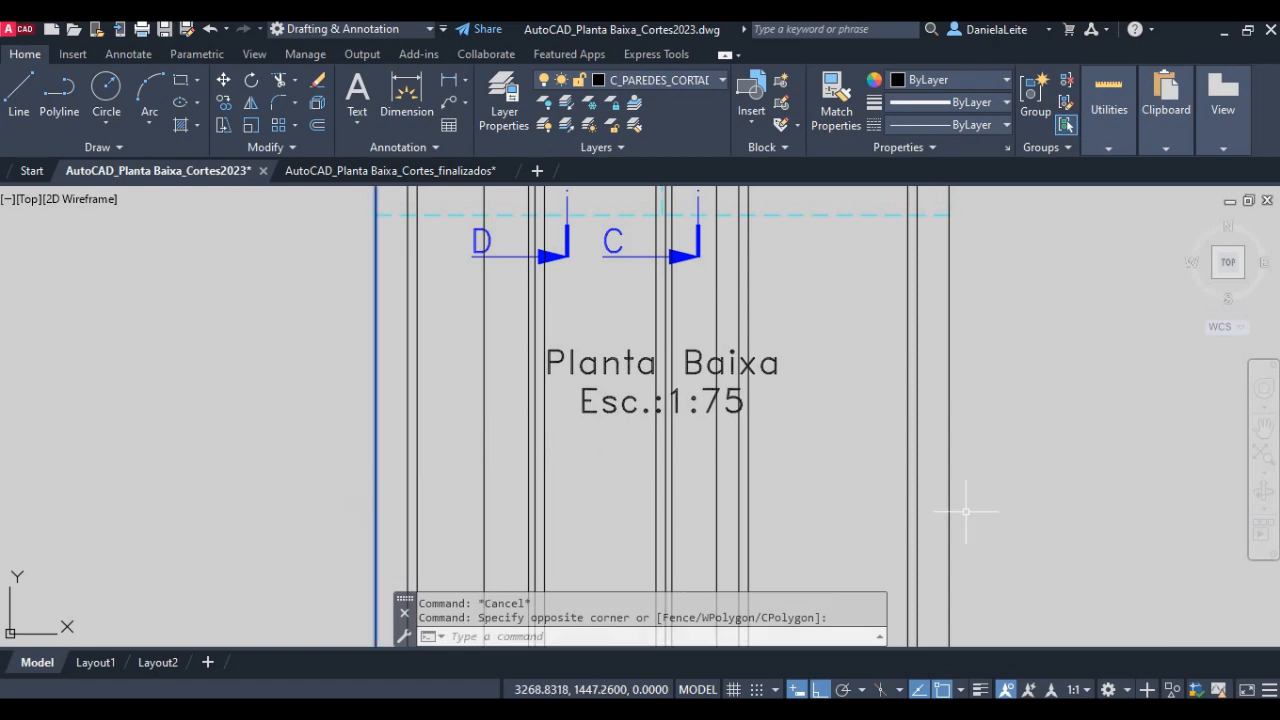
click(998, 494)
click(940, 475)
middle_drag(685, 272, 656, 503)
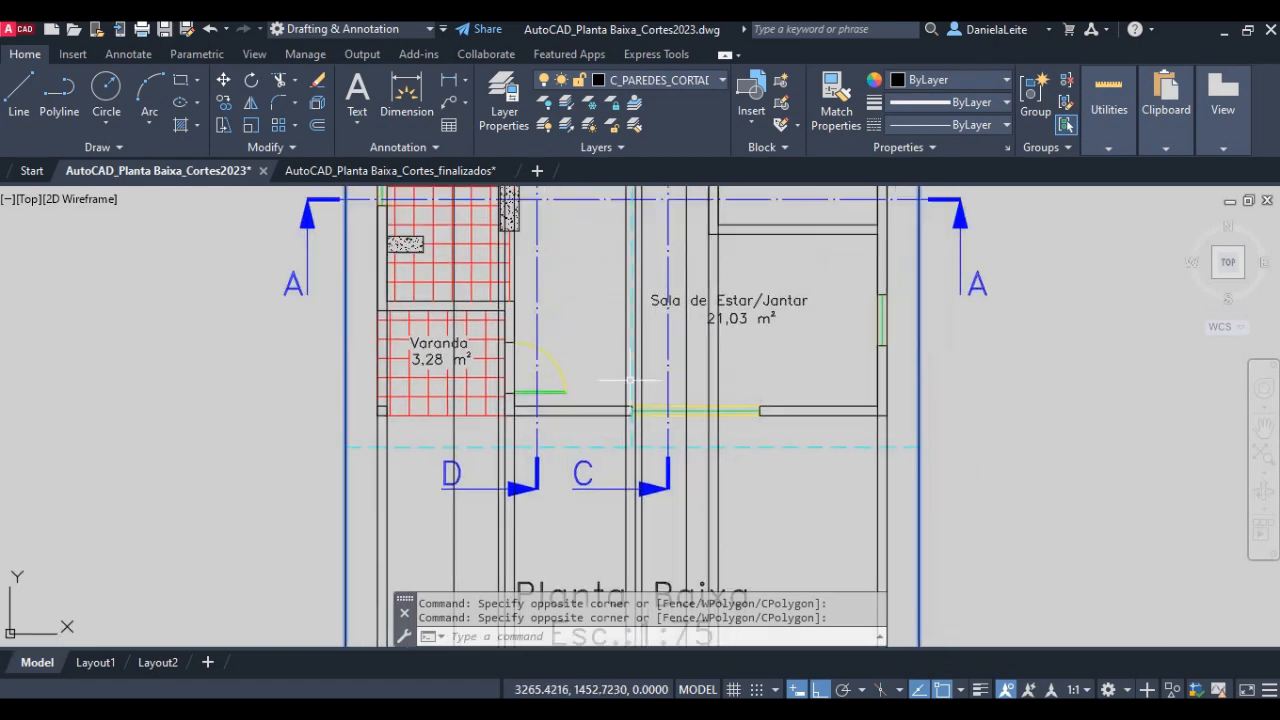
scroll(657, 370, up, 4)
middle_drag(657, 370, 628, 437)
middle_drag(626, 216, 614, 510)
mouse_move(617, 359)
middle_down()
mouse_move(608, 512)
mouse_move(613, 365)
middle_up()
scroll(608, 448, down, 2)
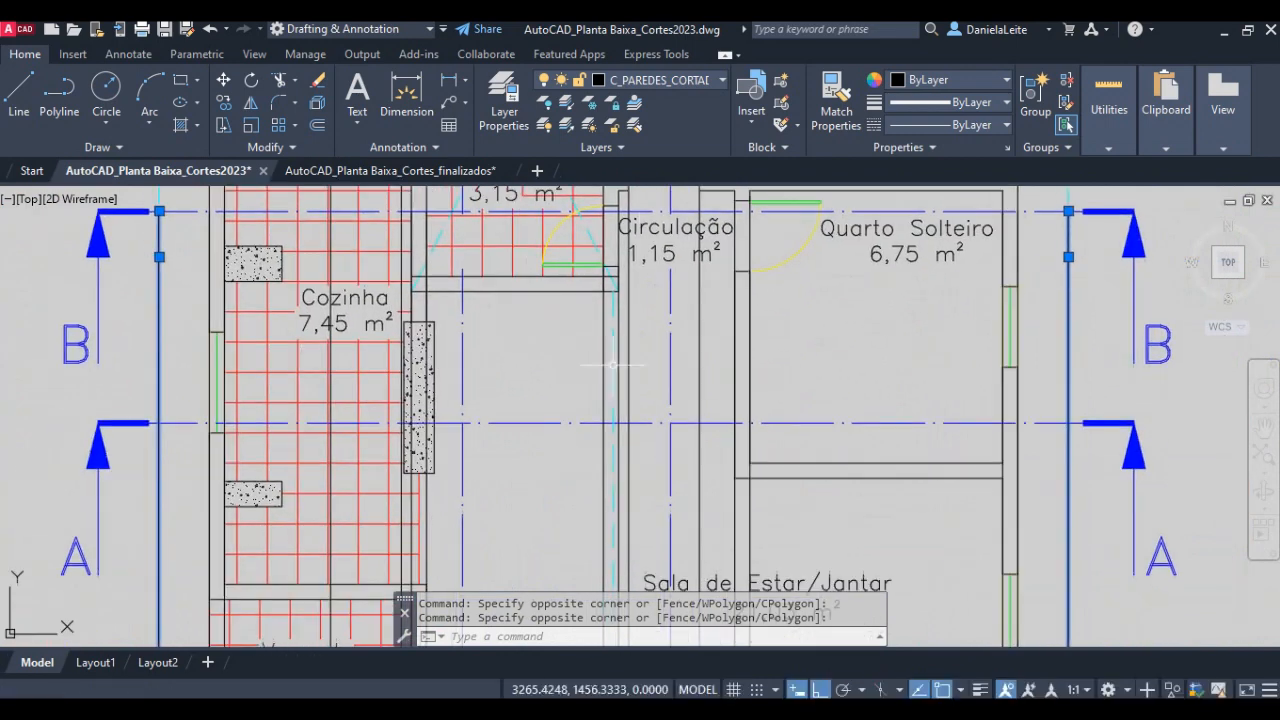
click(667, 79)
scroll(679, 400, up, 2)
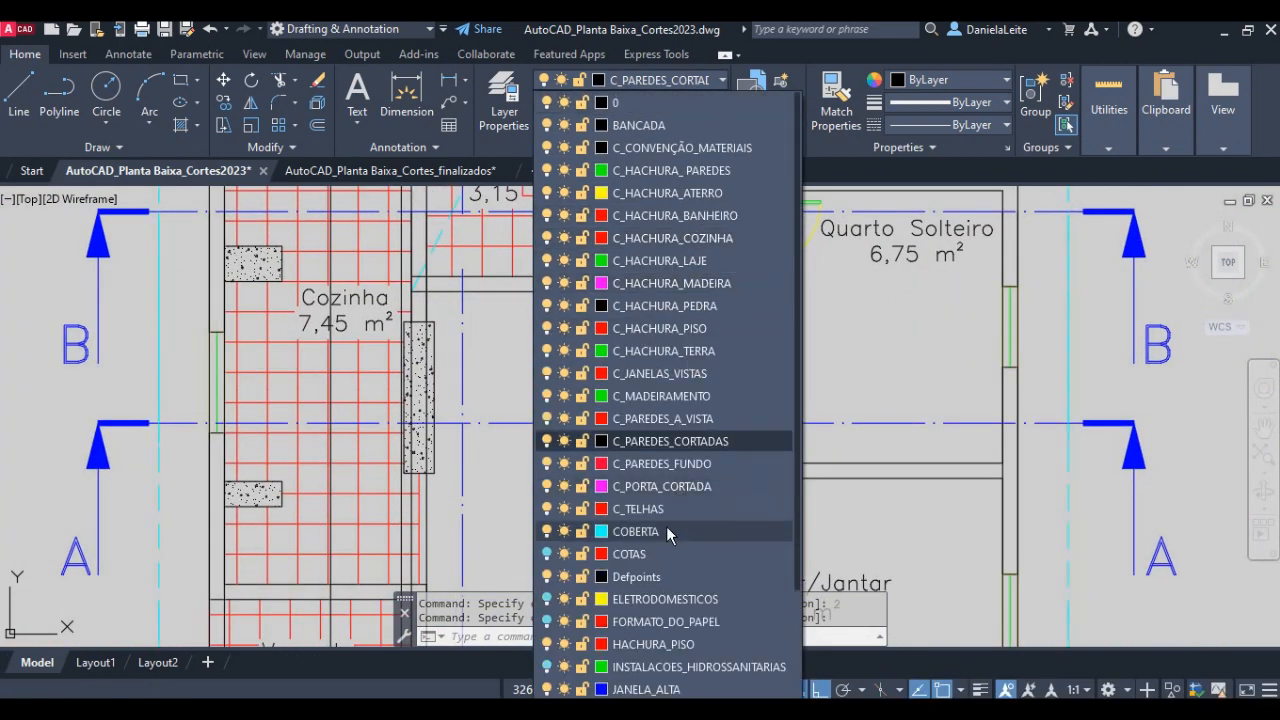
key(Escape)
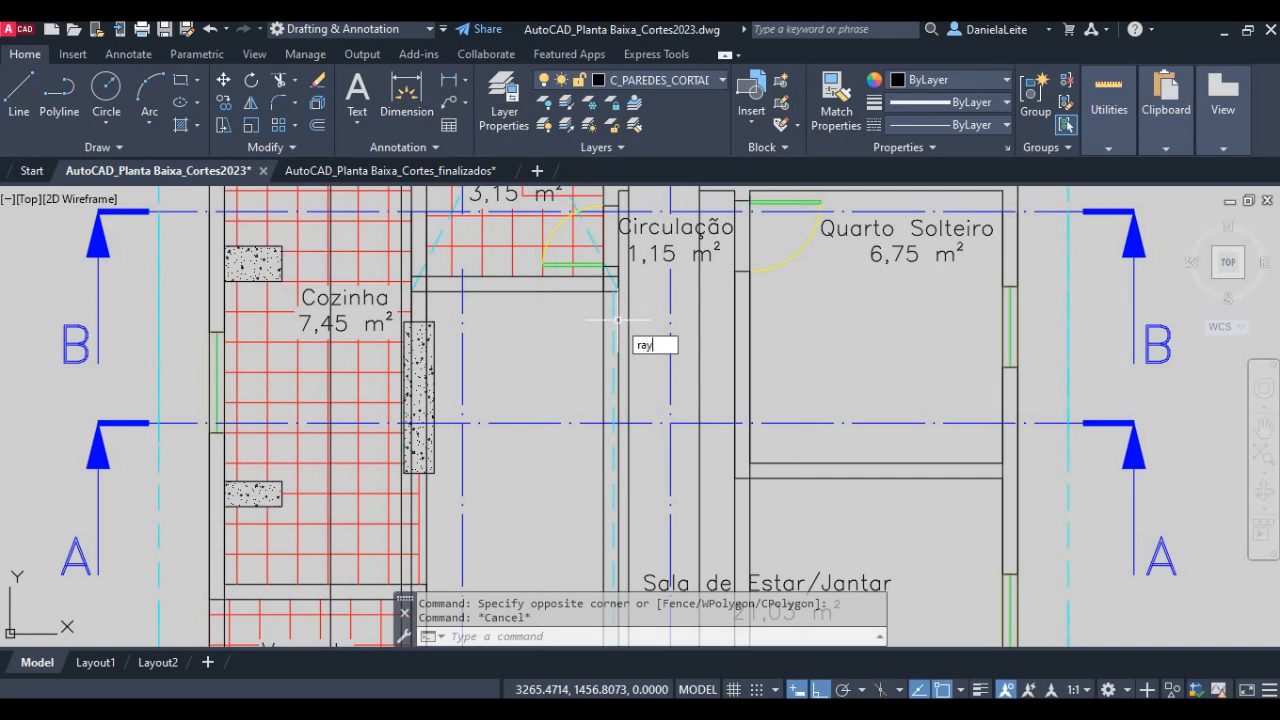
key(Return)
scroll(617, 320, up, 4)
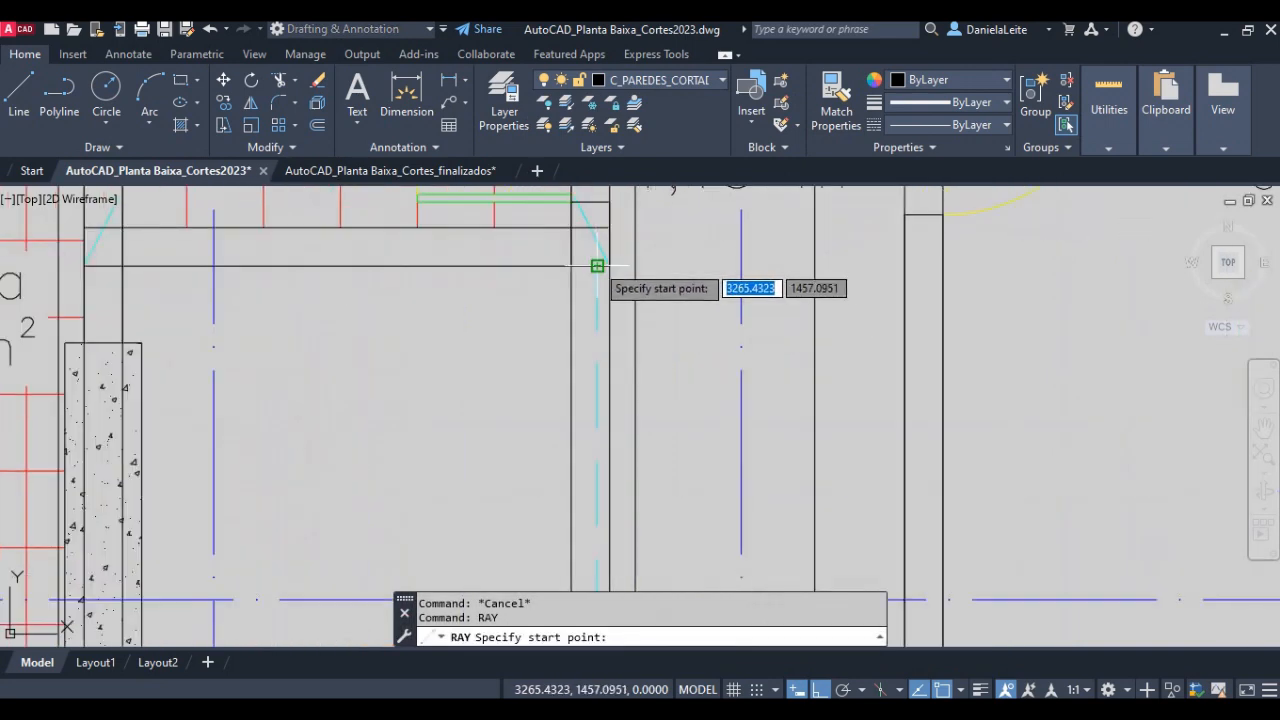
click(597, 266)
click(602, 385)
key(Return)
key(Return)
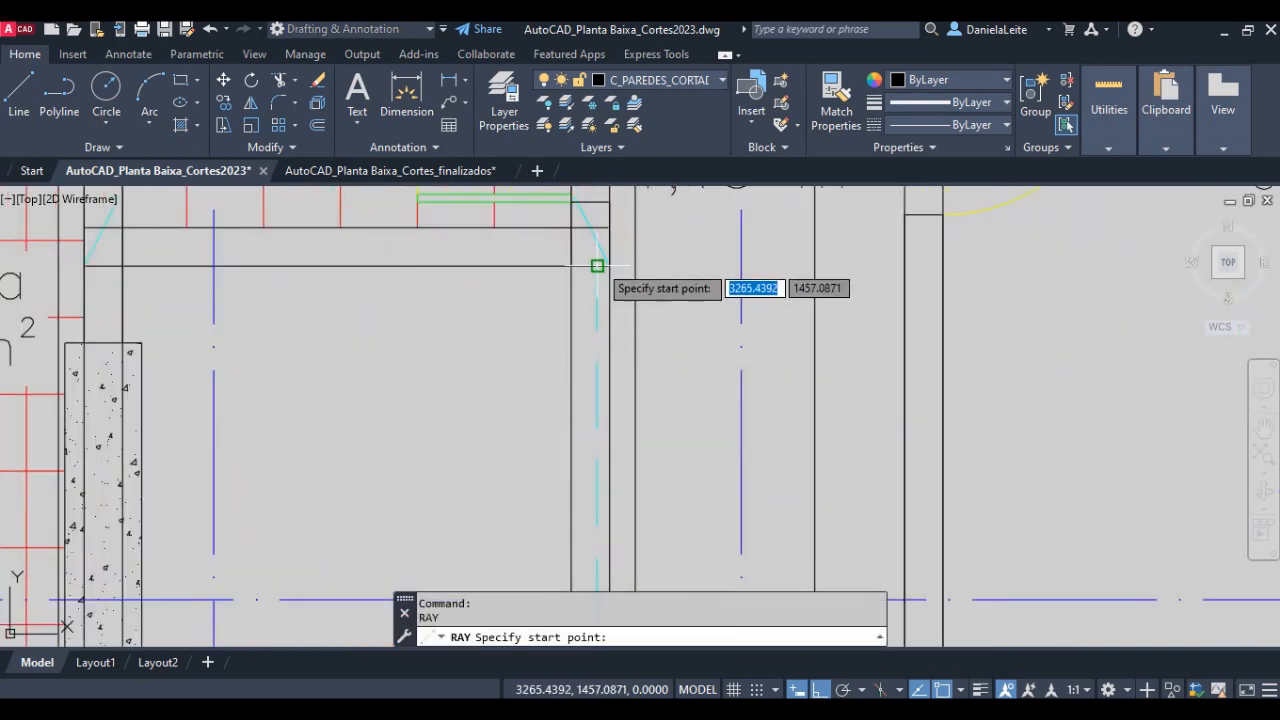
click(597, 266)
click(597, 509)
key(Return)
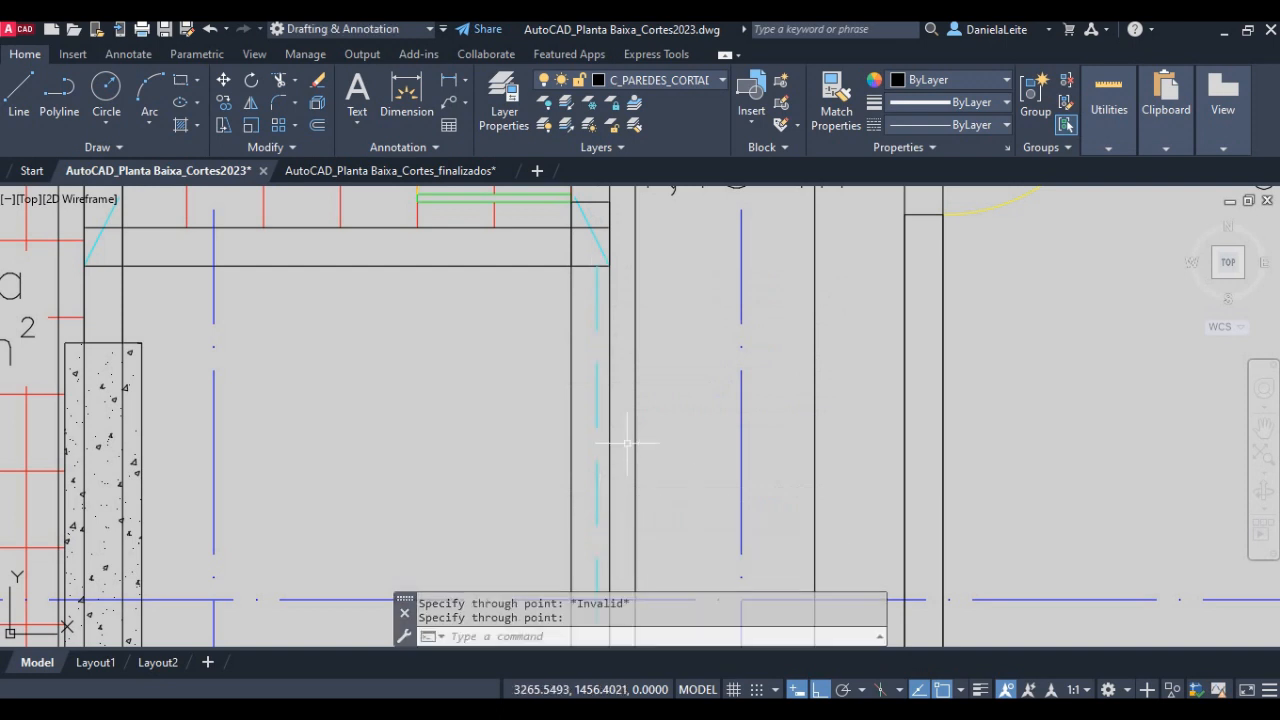
- Draw a downward ray from the upper end of the dashed cyan roof line at the lower wall of Banheiro Social
key(Return)
click(597, 266)
scroll(597, 505, down, 2)
middle_drag(591, 522, 594, 259)
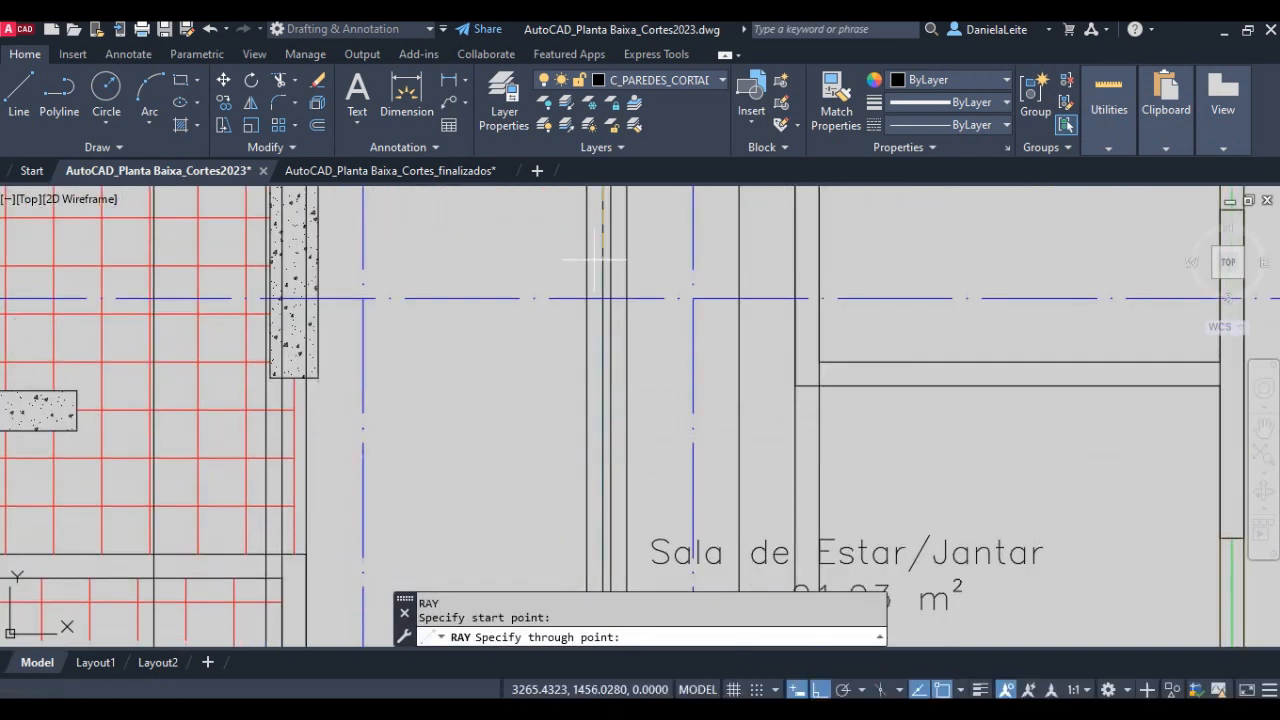
click(602, 330)
key(Return)
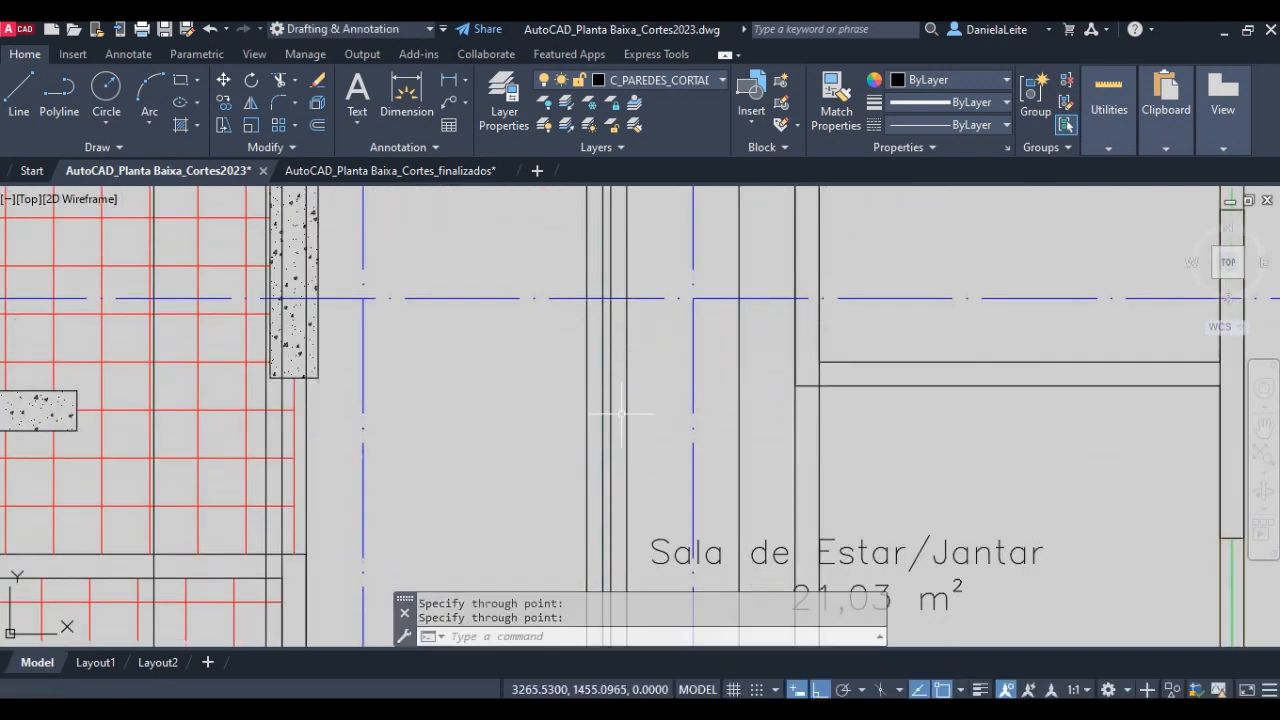
- Assign the ray over the dashed roof line below Banheiro Social to the COBERTA layer
click(657, 83)
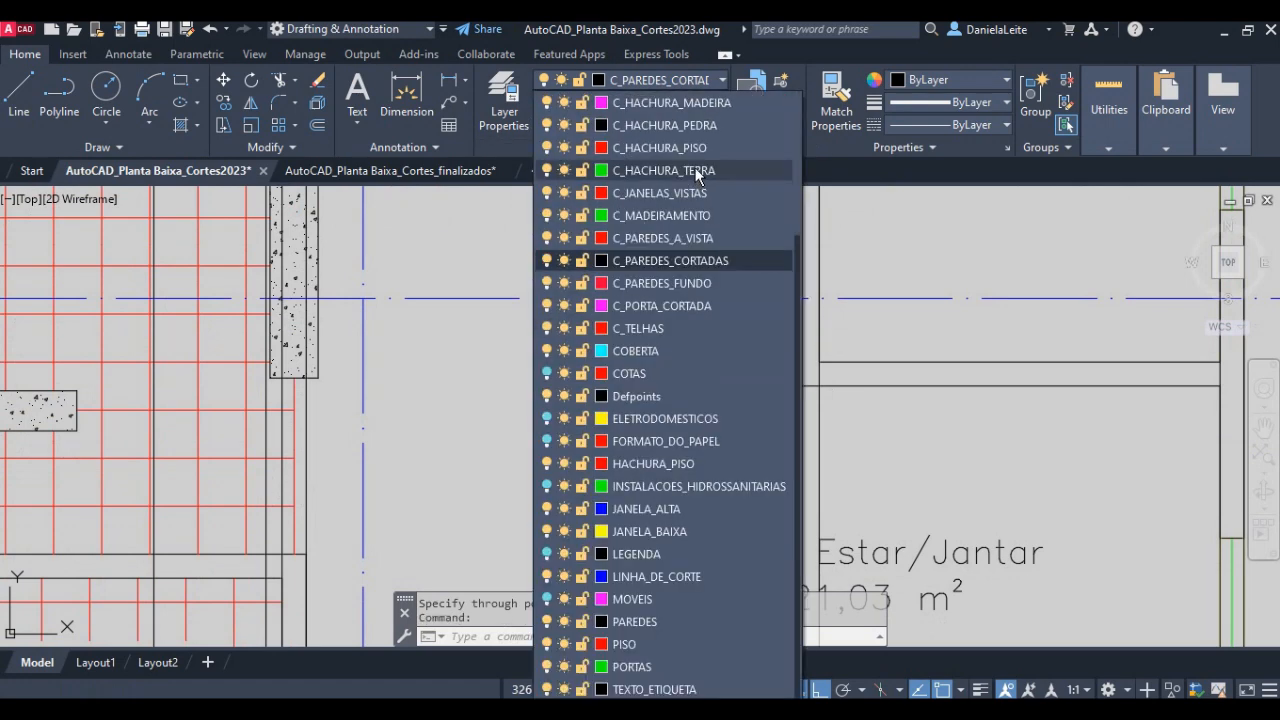
click(667, 351)
key(Escape)
- Assign the rays from the jambs of the Cozinha–Área de Serviço door and the Suíte Casal door to the C_PAREDES_FUNDO layer
scroll(610, 455, down, 4)
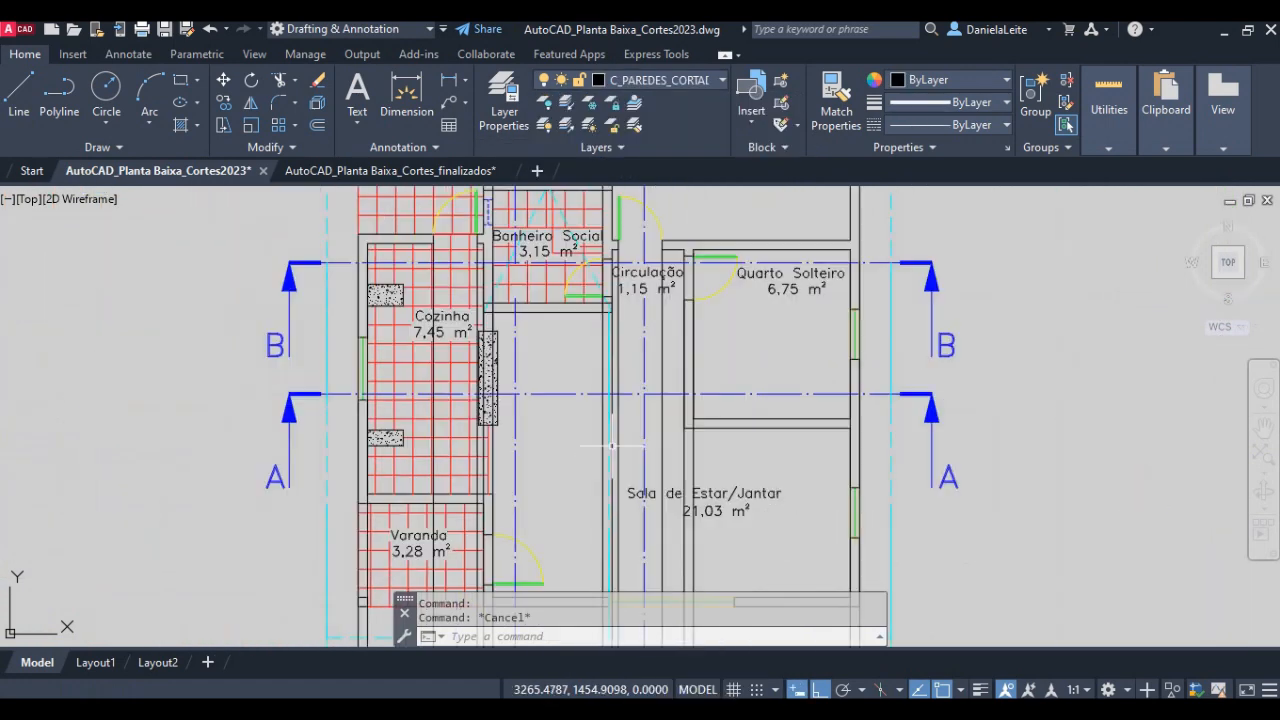
middle_drag(492, 342, 512, 570)
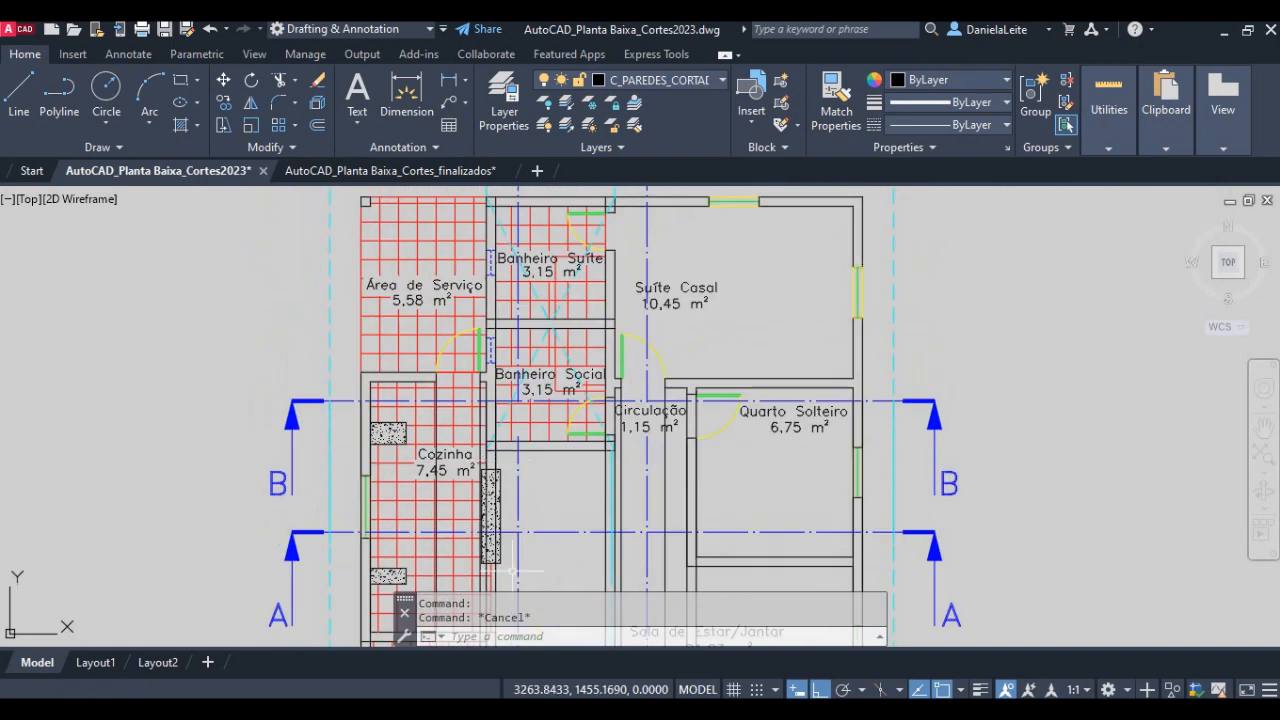
scroll(437, 310, up, 6)
click(432, 457)
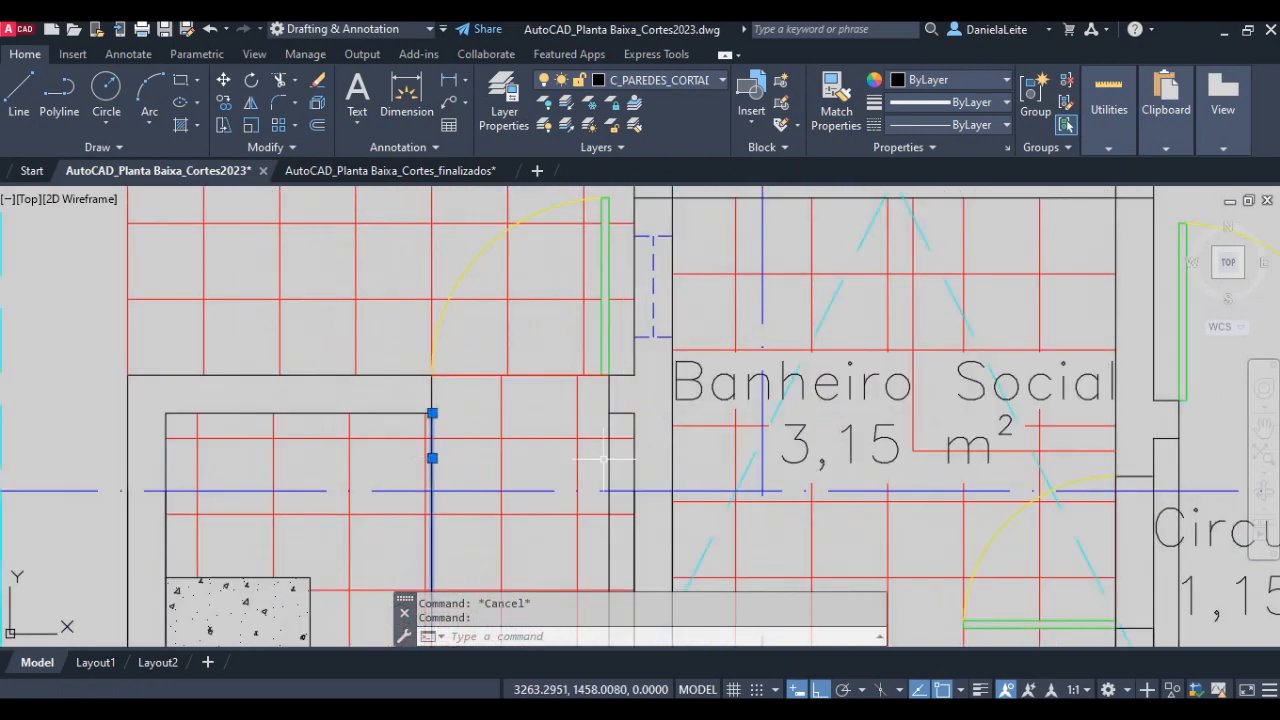
click(609, 453)
middle_drag(956, 440, 475, 356)
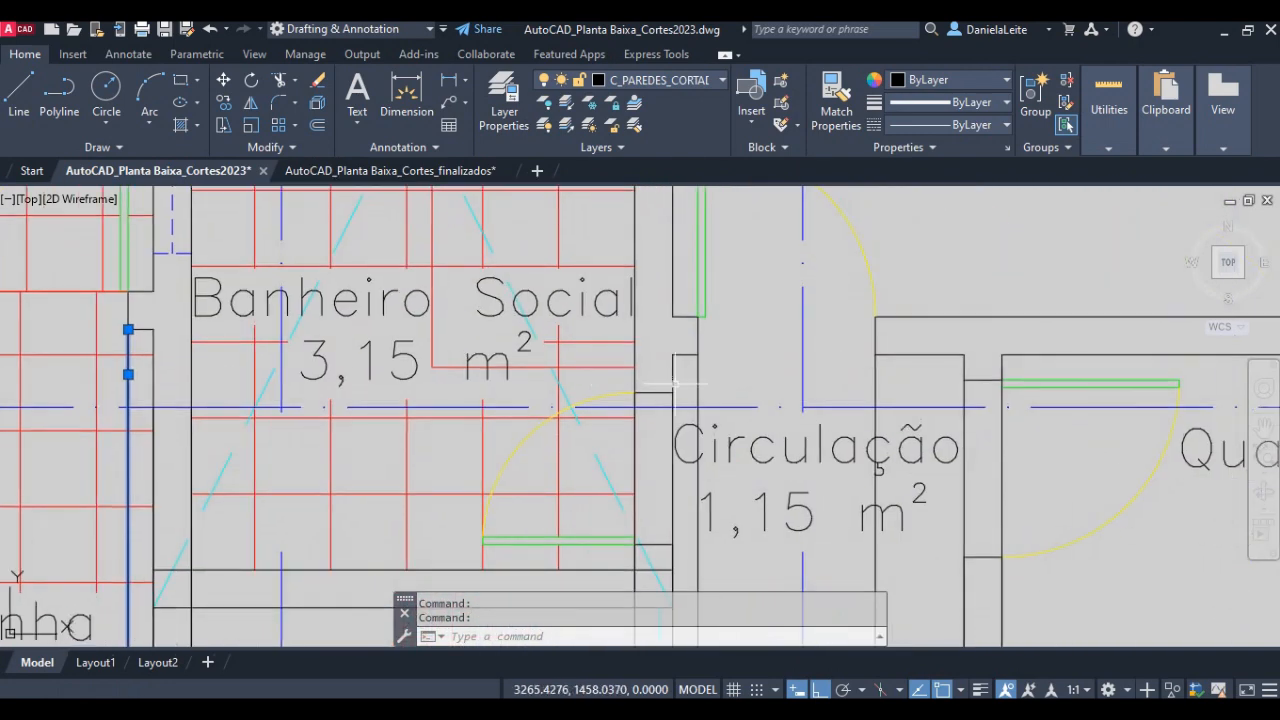
click(704, 375)
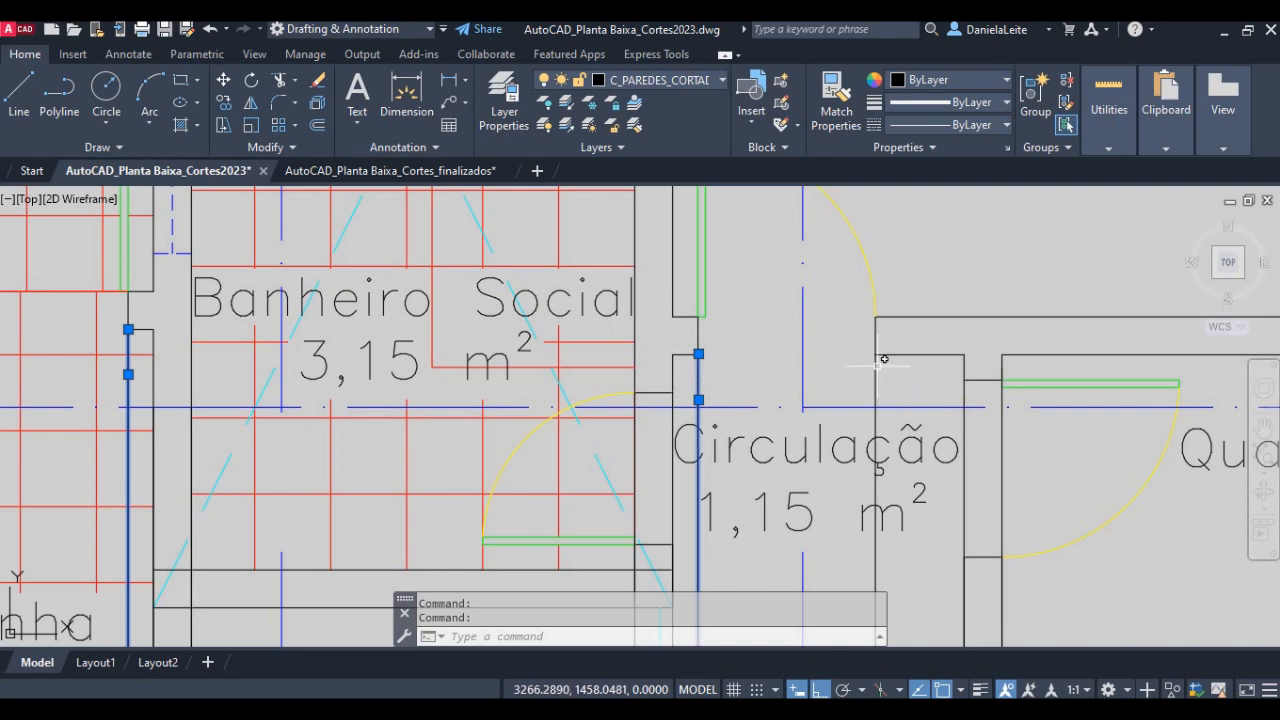
click(877, 362)
click(678, 80)
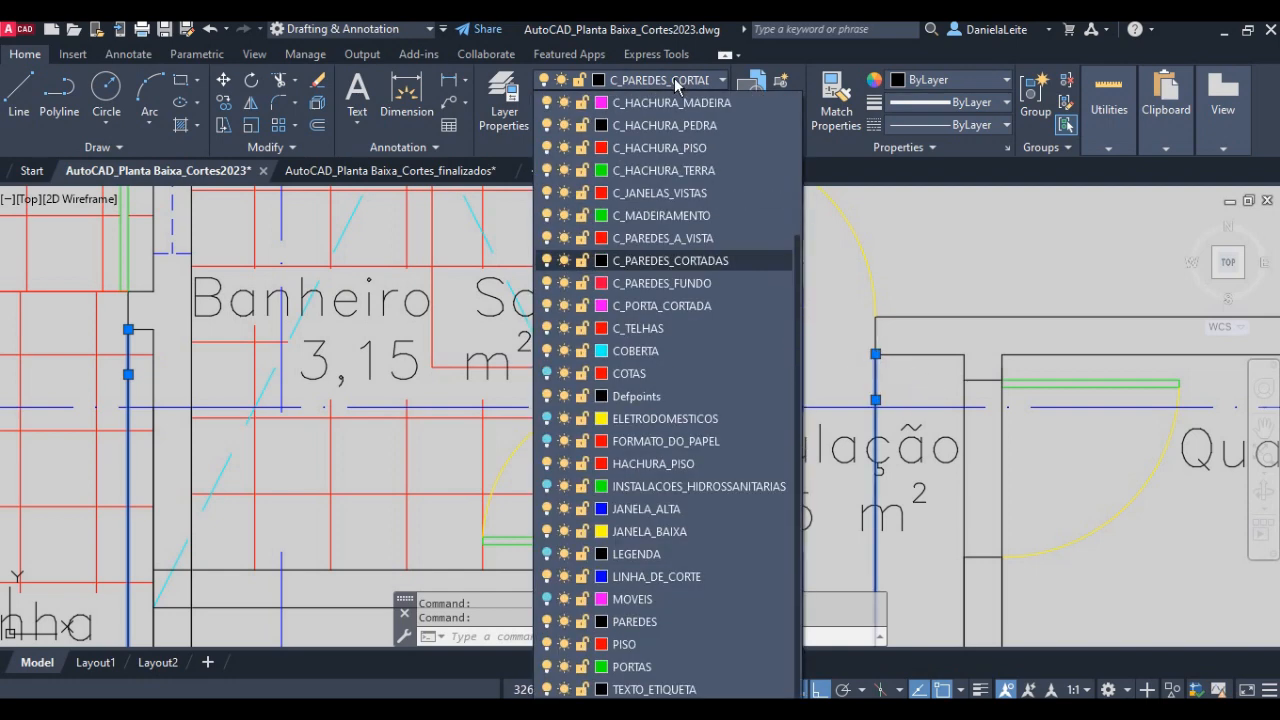
click(680, 283)
scroll(668, 412, down, 1)
middle_drag(710, 516, 598, 367)
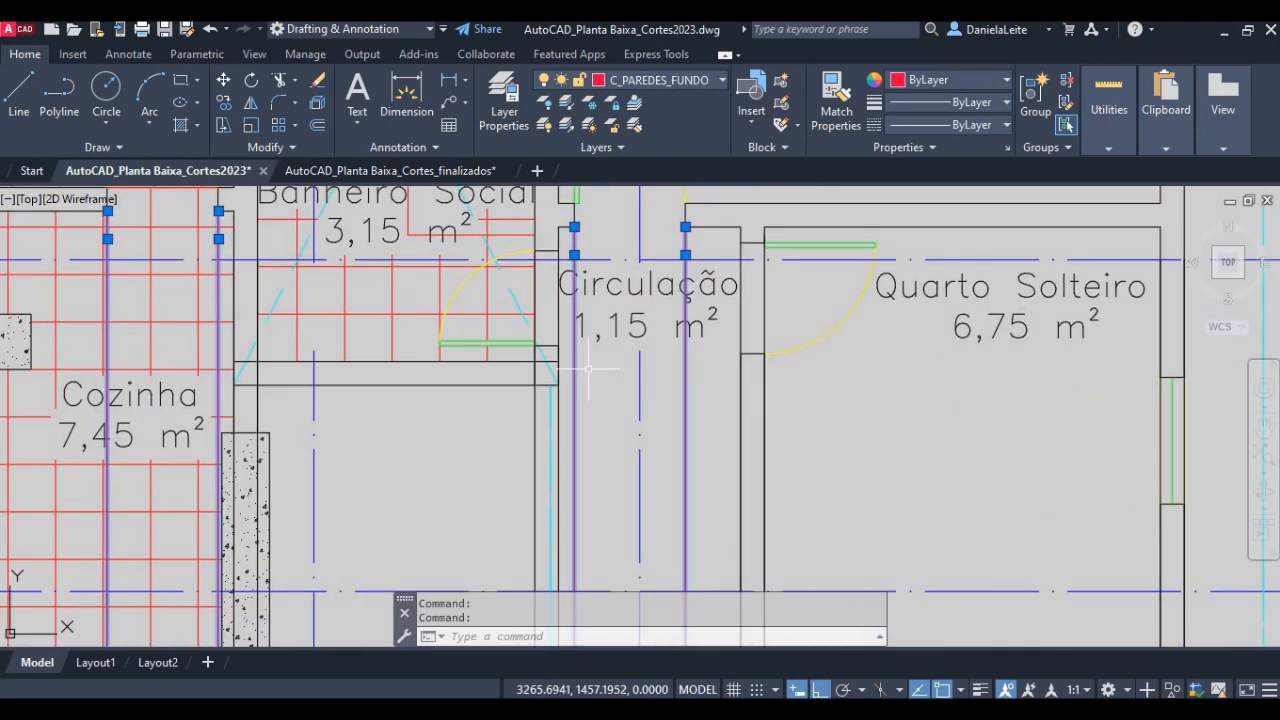
key(Escape)
- Assign the rays from the wall faces at the Banheiro Social and Quarto Solteiro doors to the C_PORTA_CORTADA layer
click(535, 288)
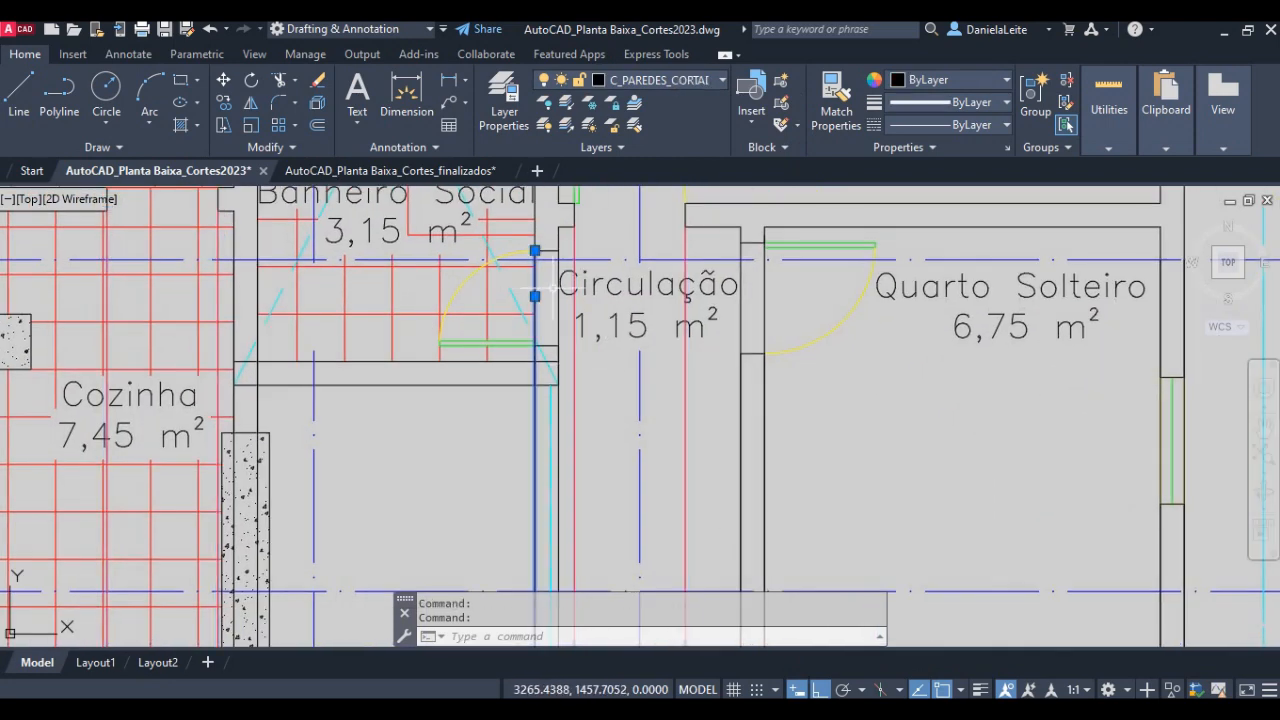
click(741, 300)
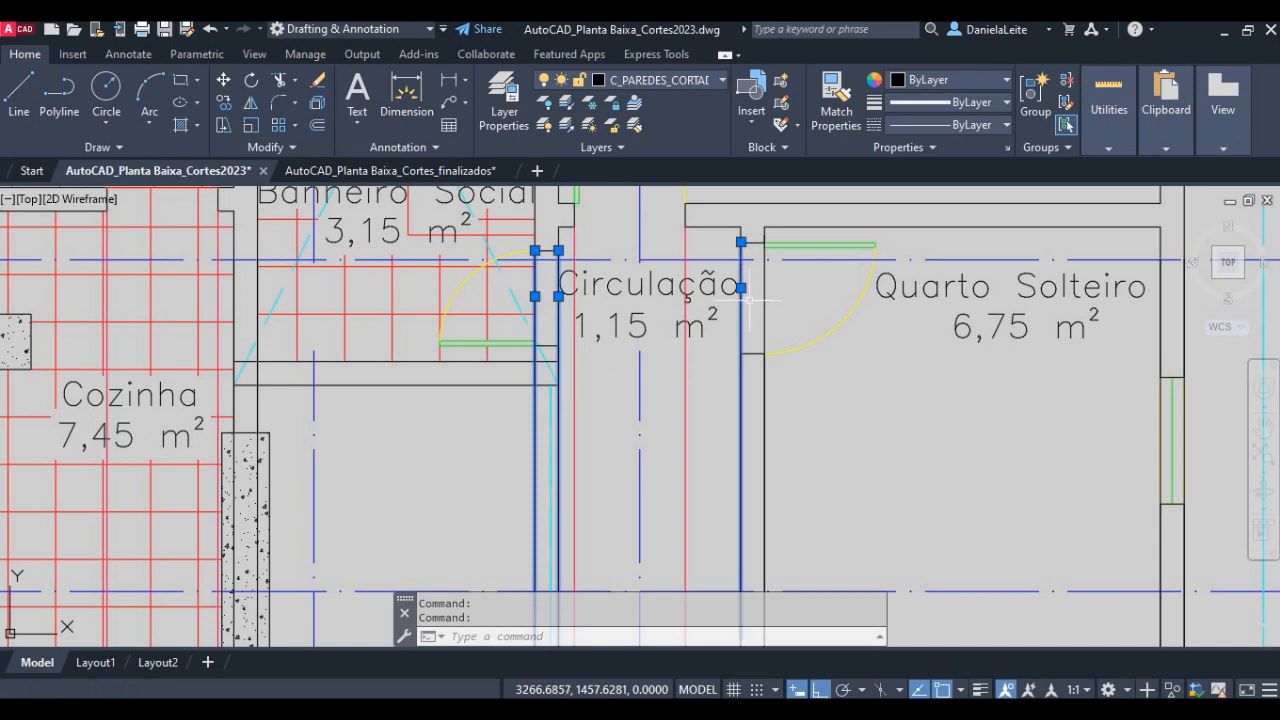
click(764, 300)
click(659, 82)
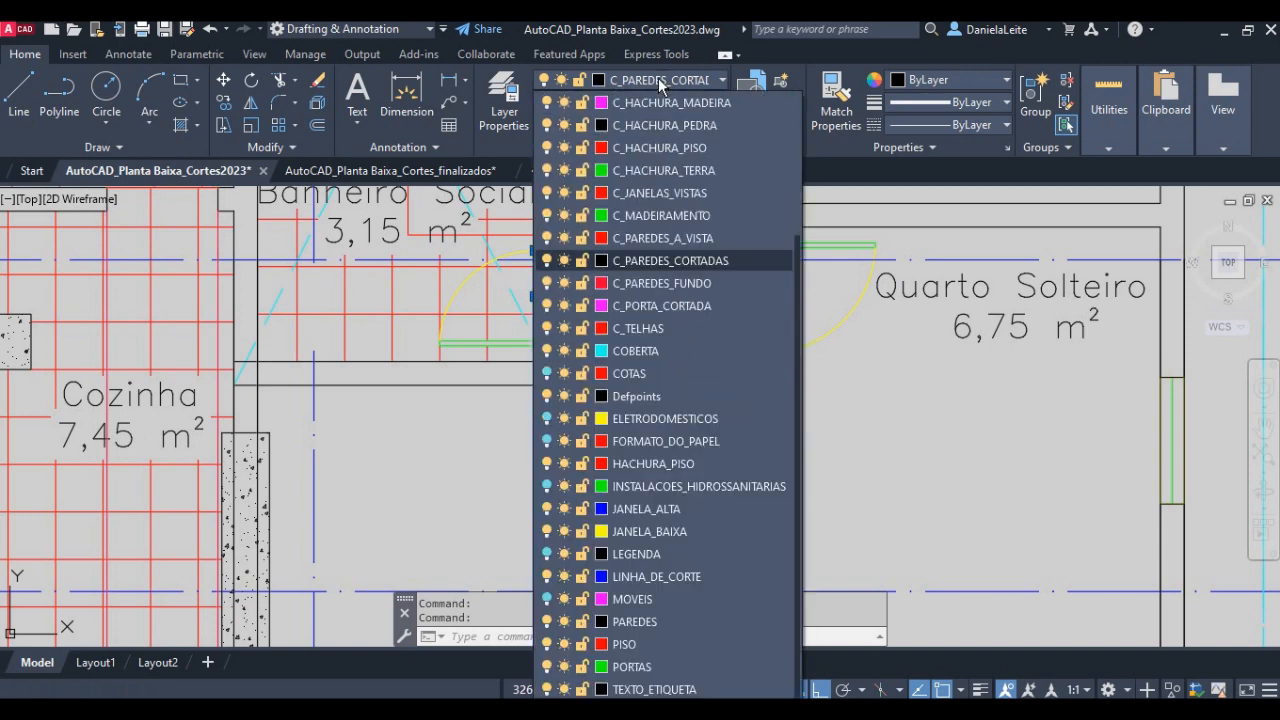
click(703, 306)
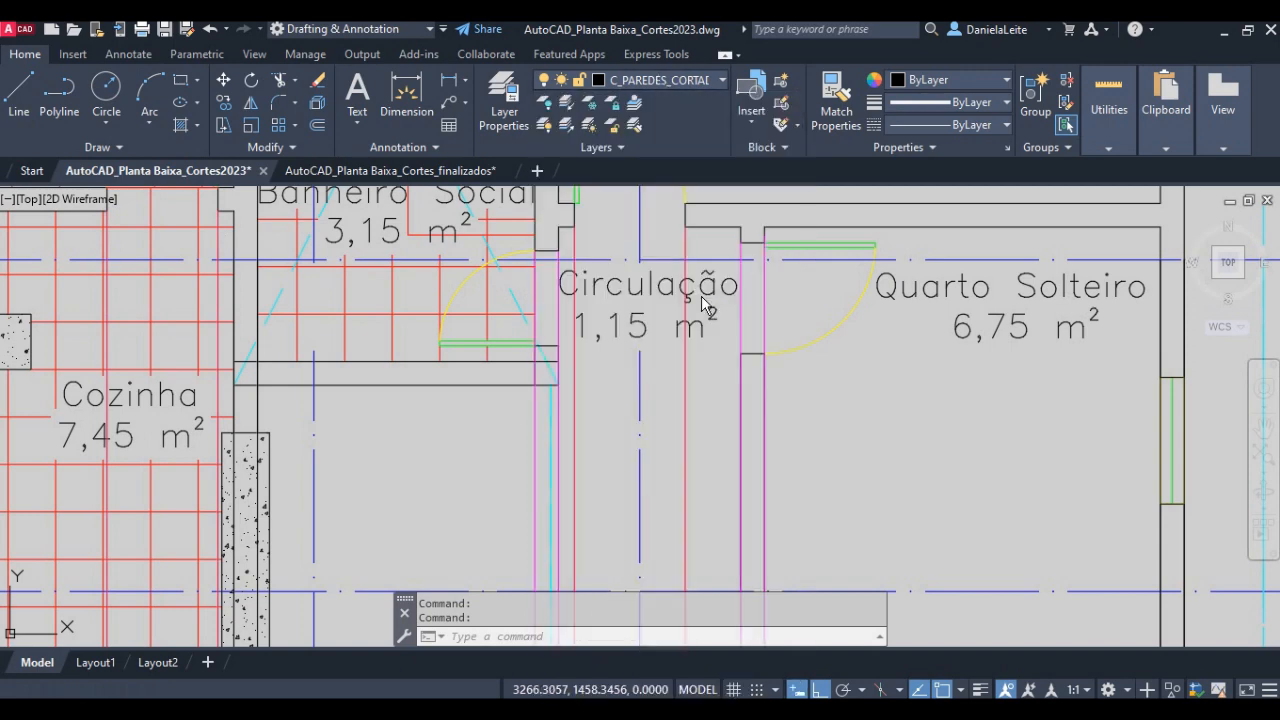
key(Escape)
- Switch to the class notes PDF in Adobe Acrobat to consult the instructions for constructing the sections
scroll(580, 298, down, 5)
scroll(530, 600, up, 5)
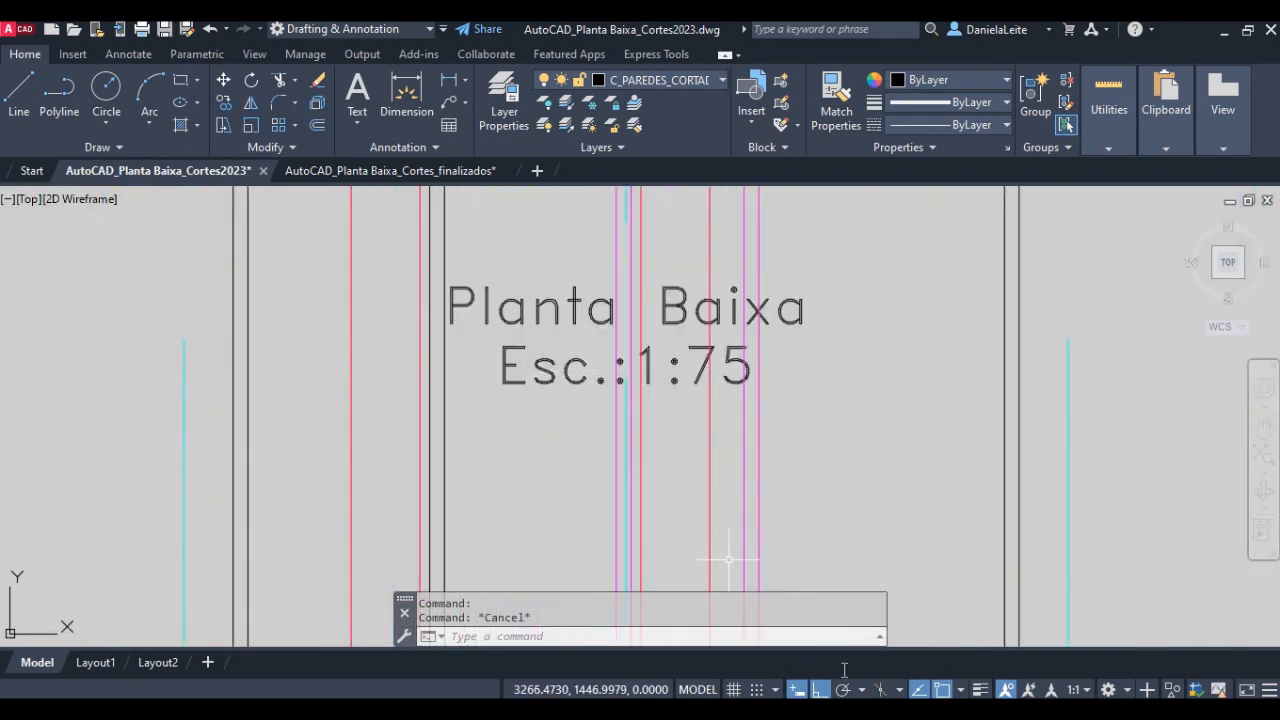
key(alt+Tab)
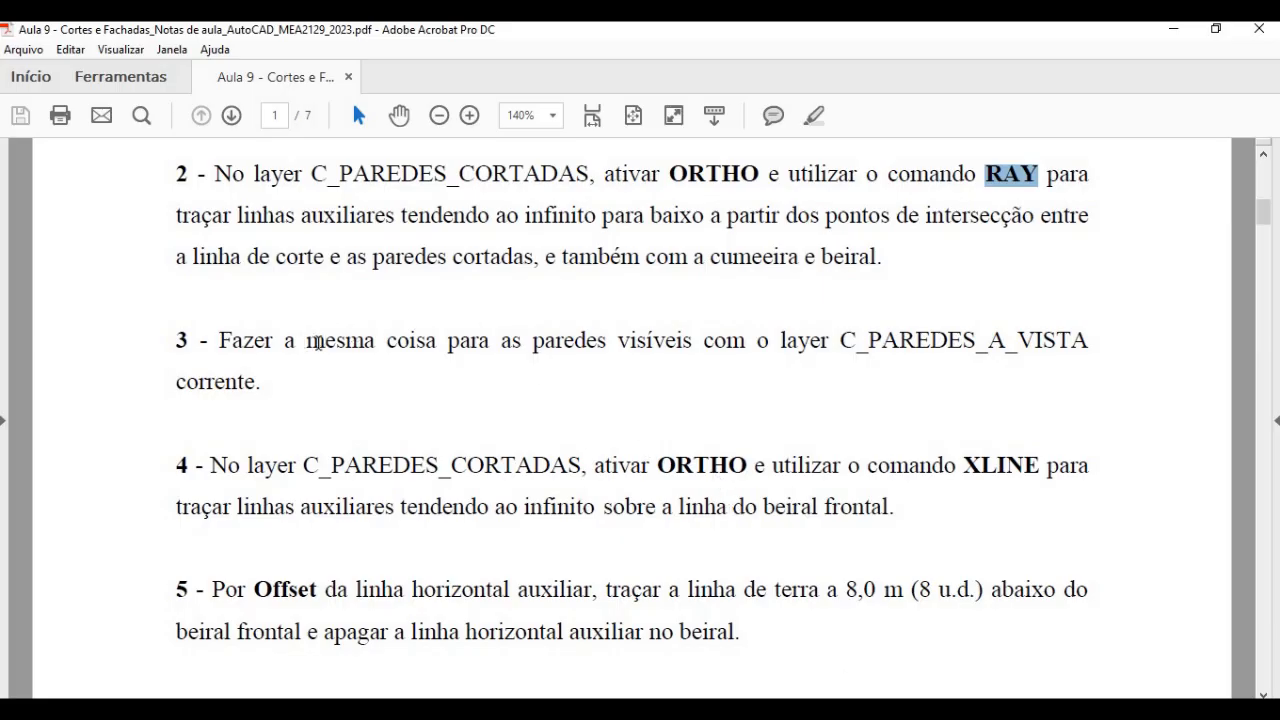
- Read instruction 4 of the class notes on drawing the XLINE over the front eave line on the C_PAREDES_CORTADAS layer
scroll(430, 440, down, 3)
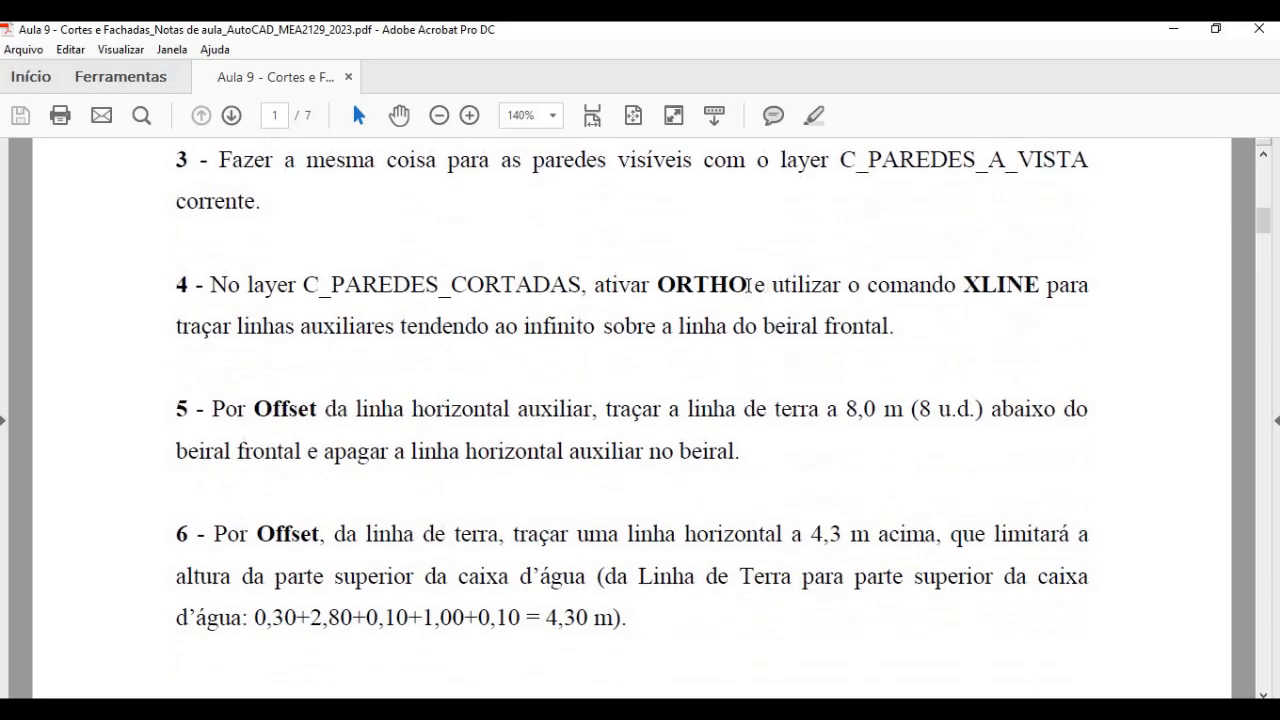
drag(250, 285, 551, 285)
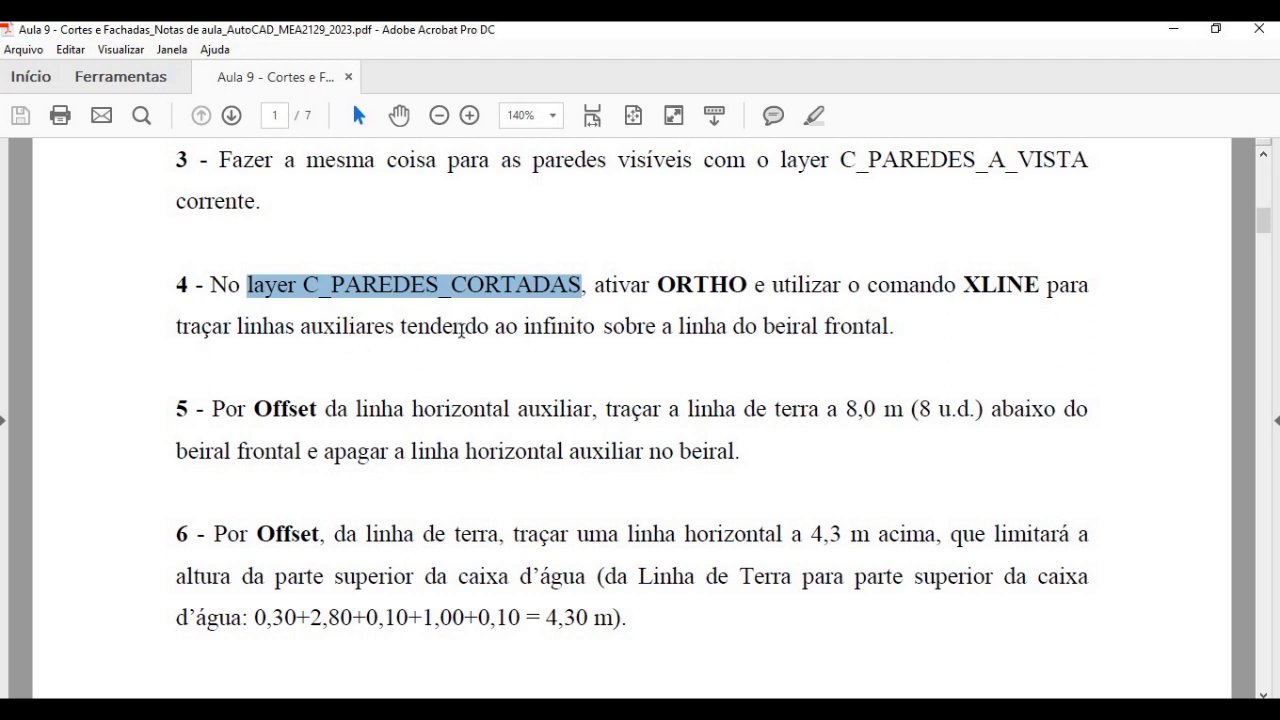
drag(678, 326, 877, 327)
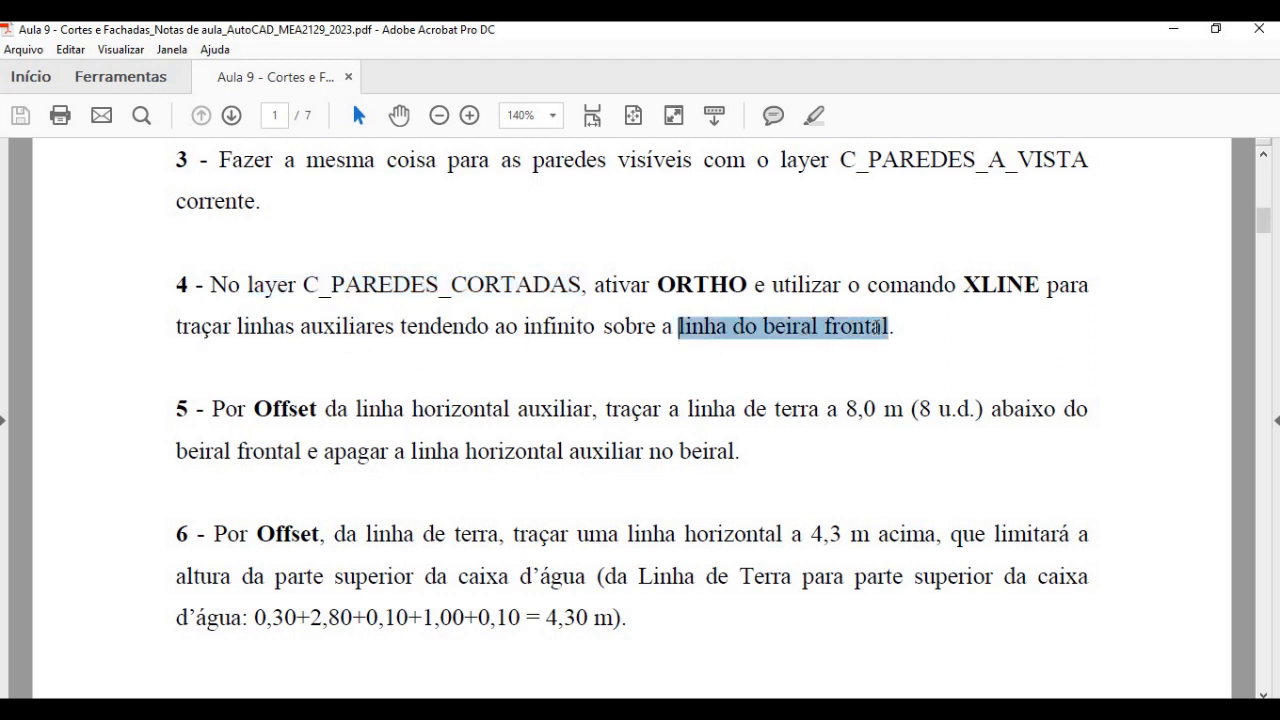
- Return to AutoCAD and draw a horizontal XLINE over the dashed front eave line below the Varanda and Sala de Estar/Jantar
click(412, 708)
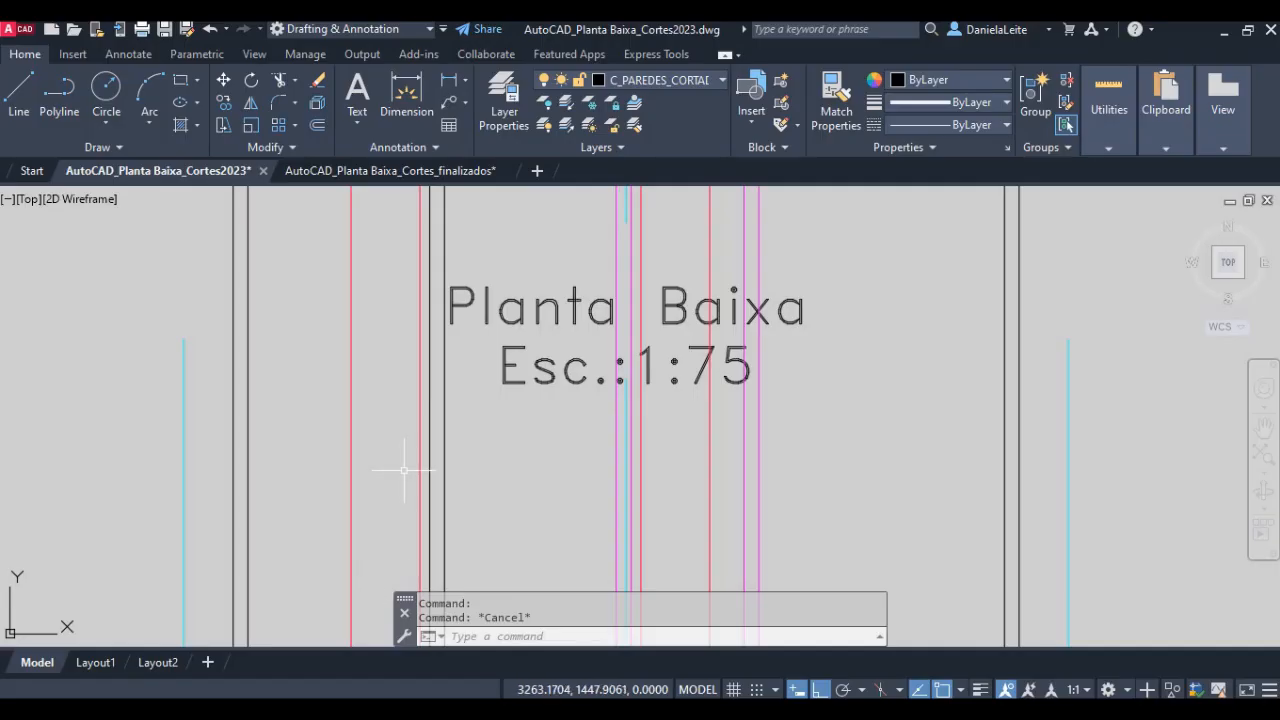
scroll(405, 469, down, 4)
scroll(423, 213, up, 2)
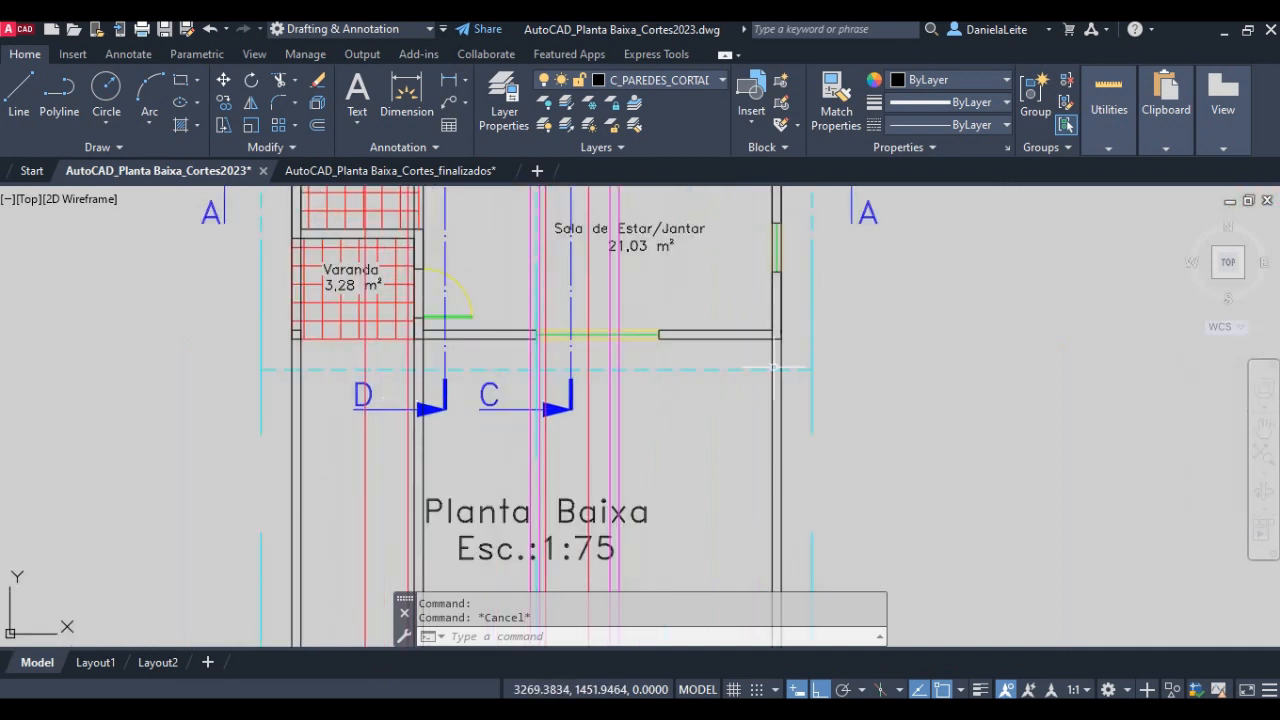
text(xl)
key(Return)
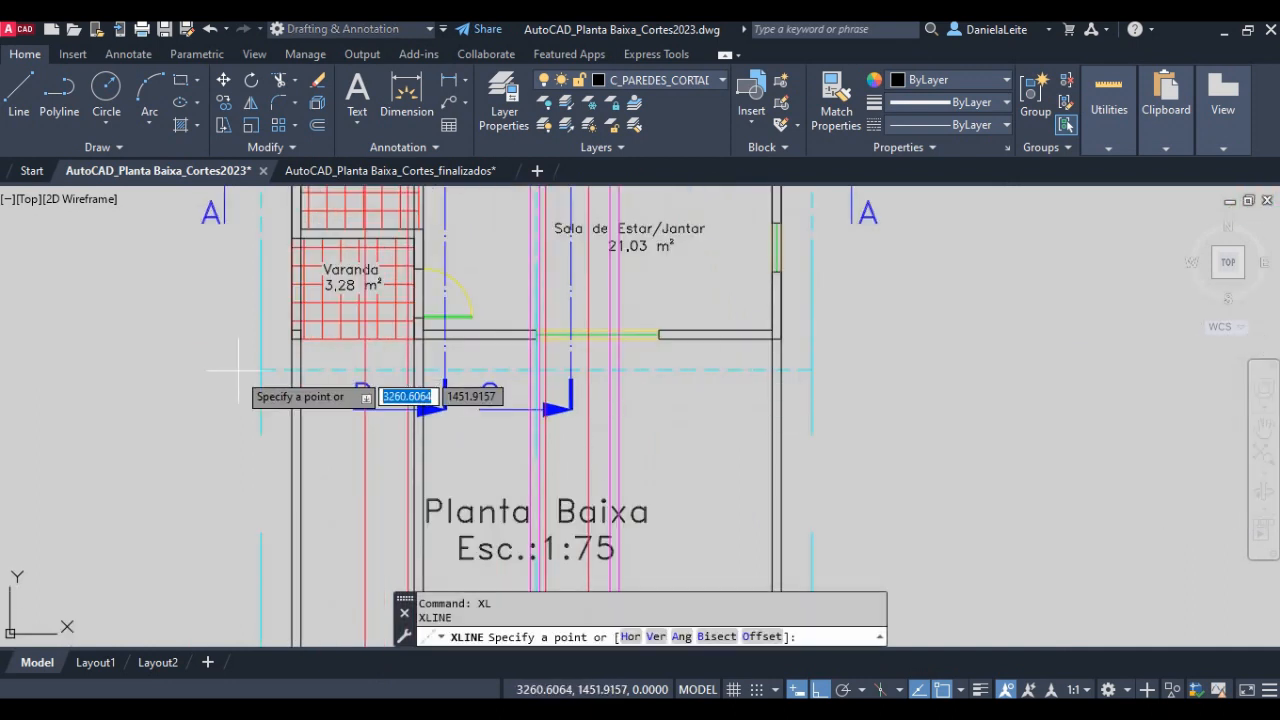
click(261, 369)
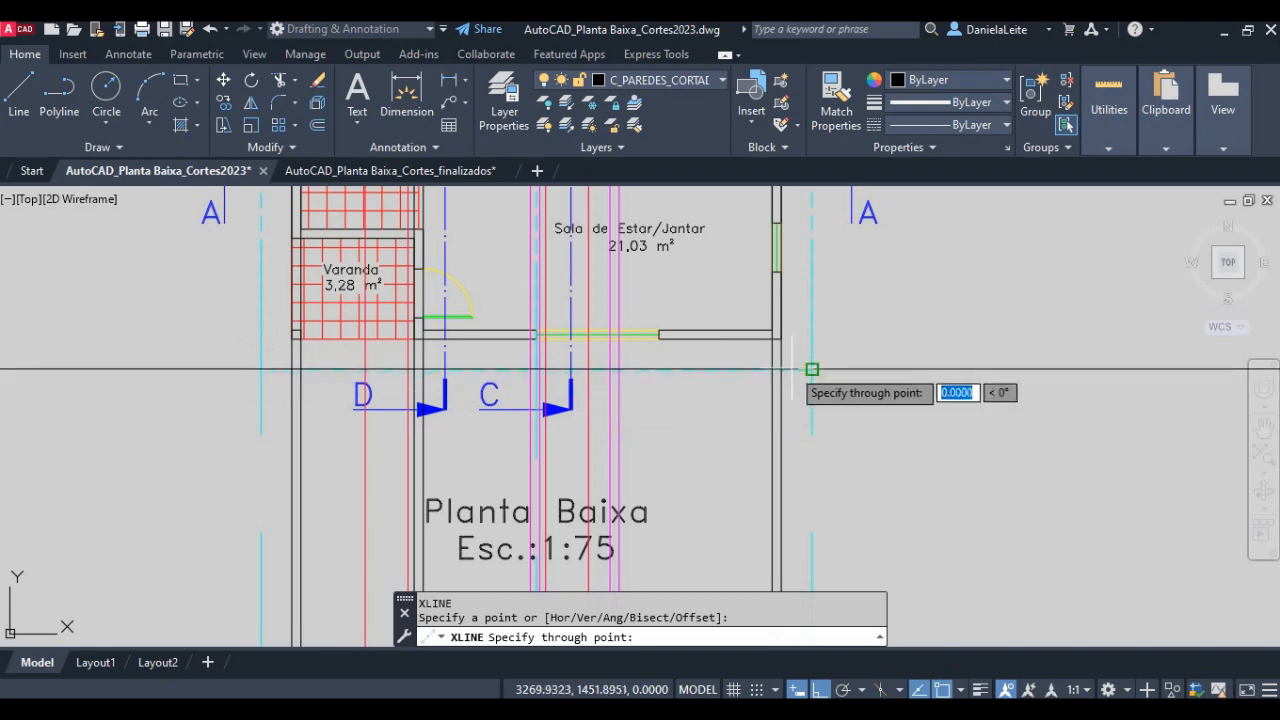
key(Return)
scroll(780, 426, down, 2)
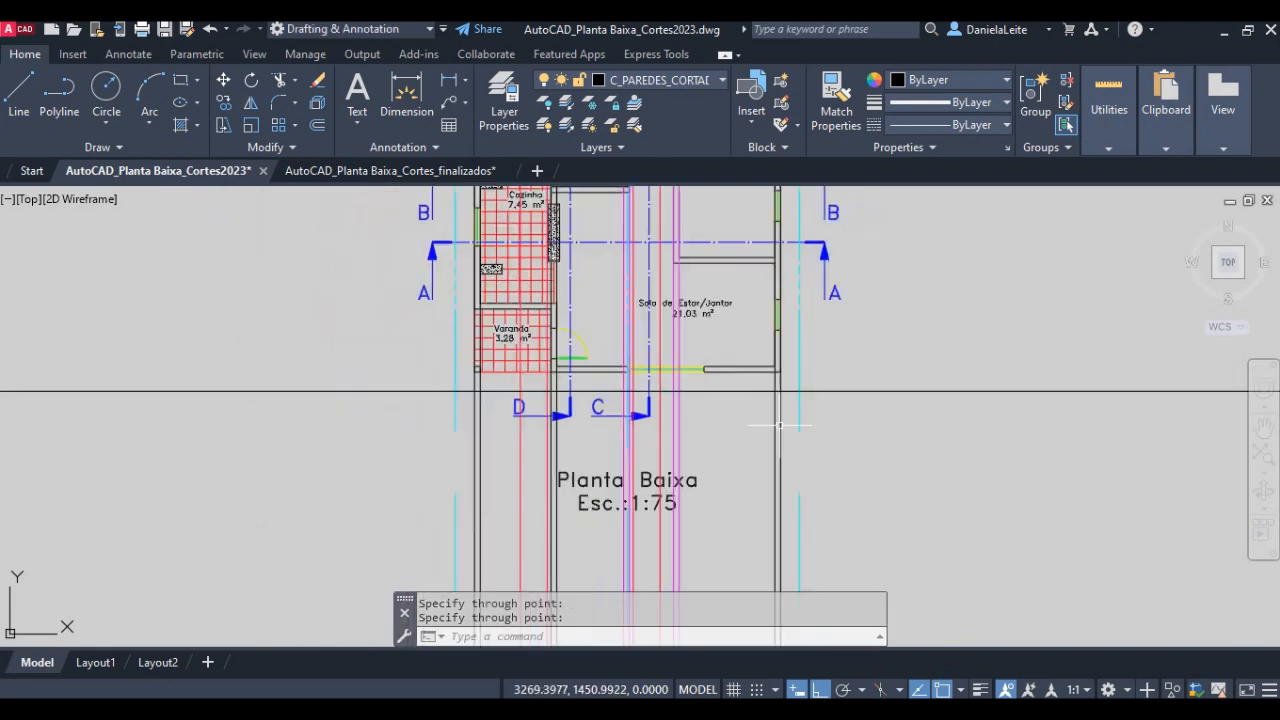
middle_drag(738, 498, 633, 335)
- Switch to the class notes PDF to read instruction 5 on placing the ground line, and return to AutoCAD
key(alt+Tab)
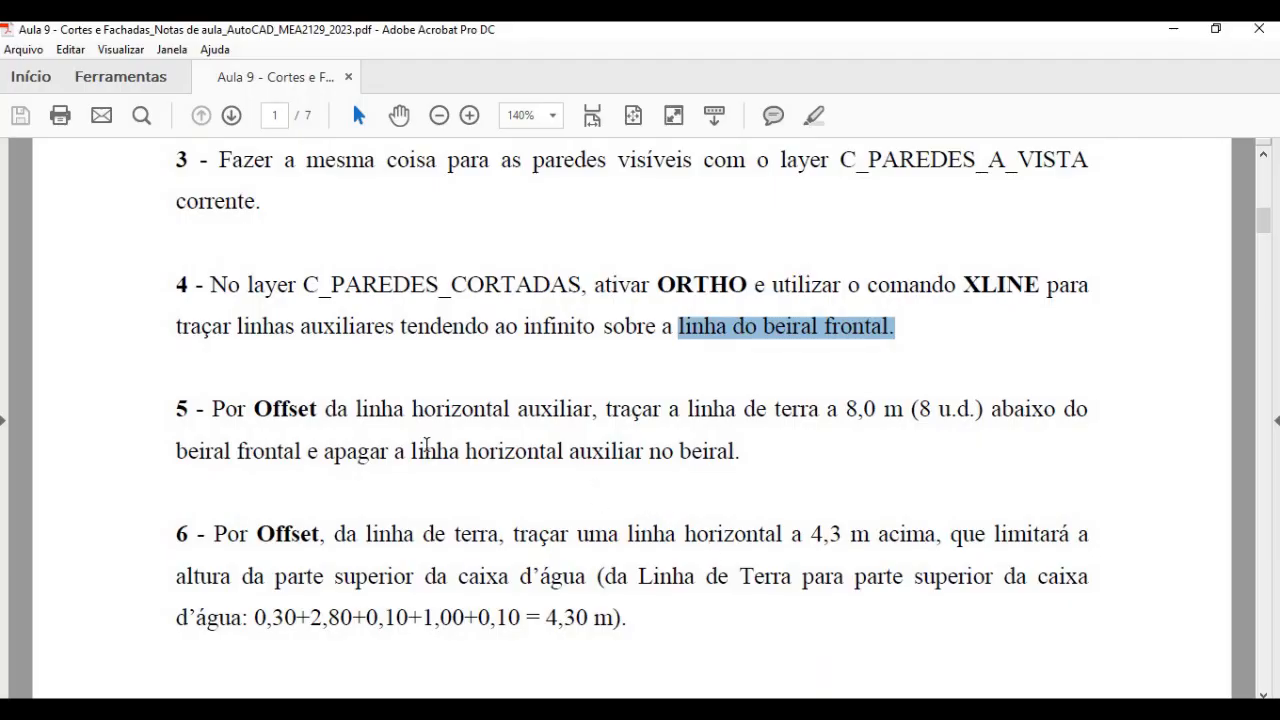
drag(605, 410, 968, 402)
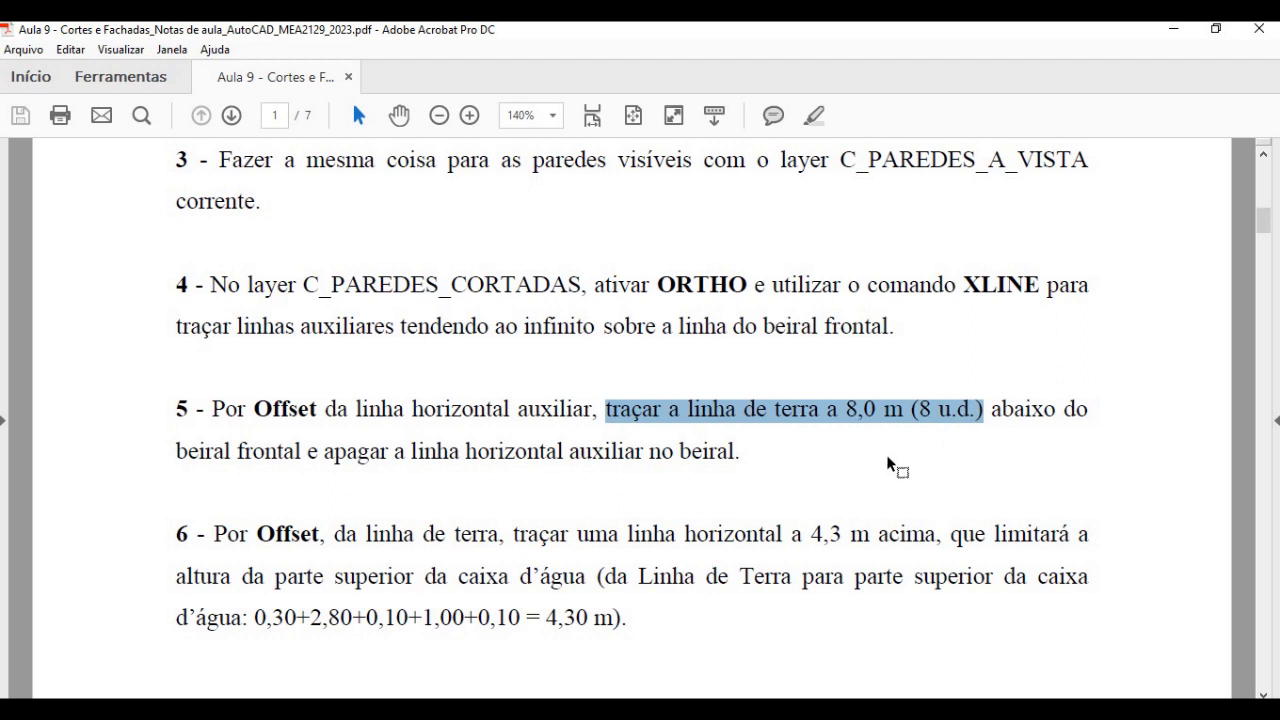
key(alt+Tab)
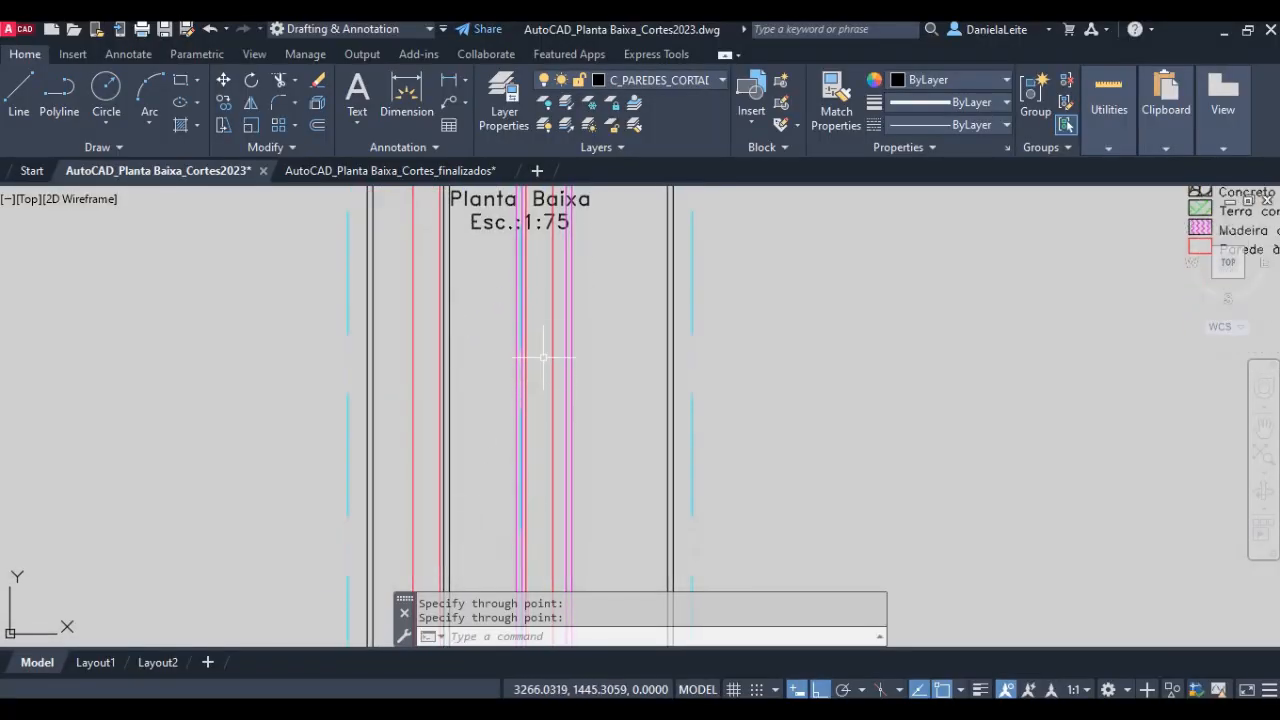
- Offset the horizontal construction line at the front eave 8 units downward as the ground line
scroll(543, 278, down, 2)
middle_drag(543, 278, 553, 308)
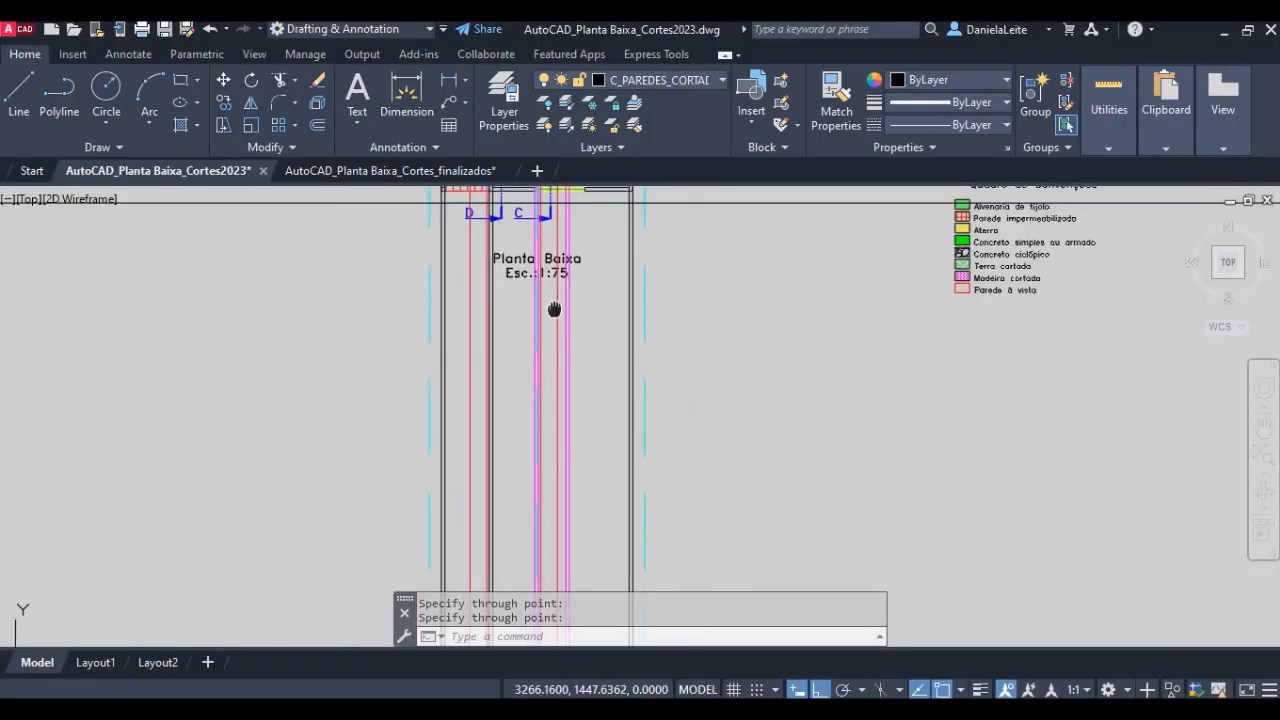
middle_drag(532, 206, 535, 230)
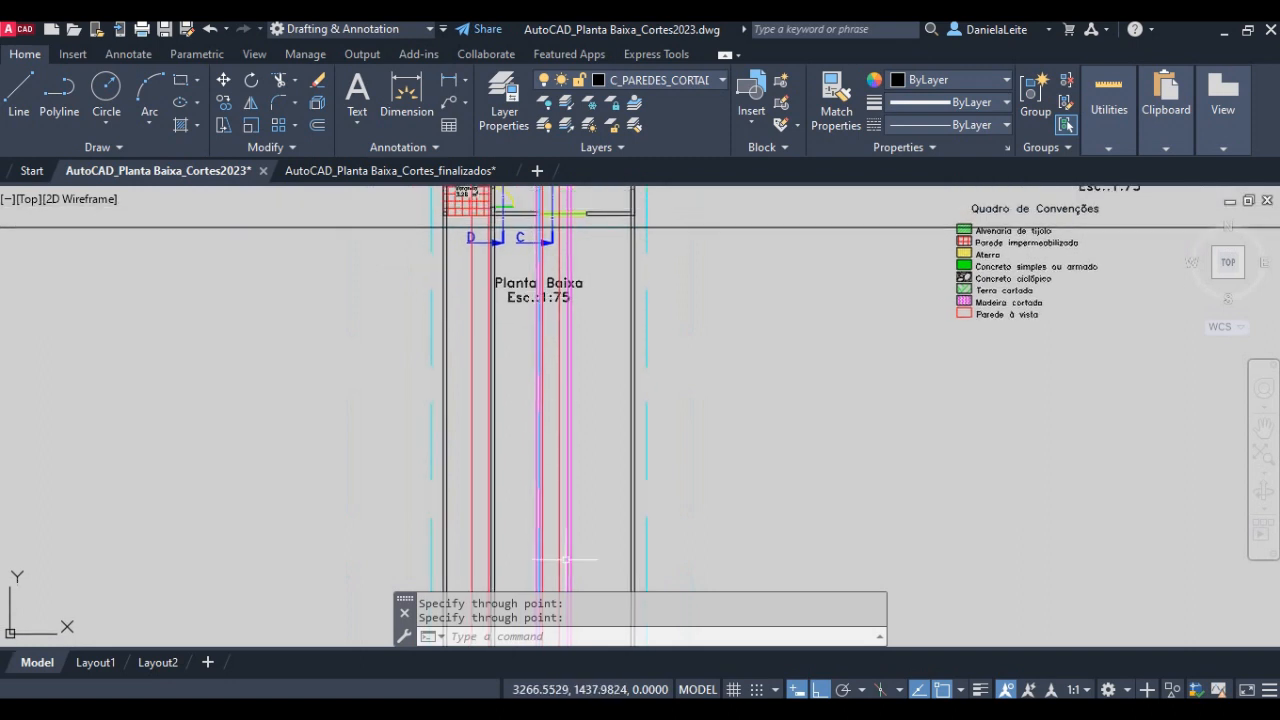
text(o)
key(space)
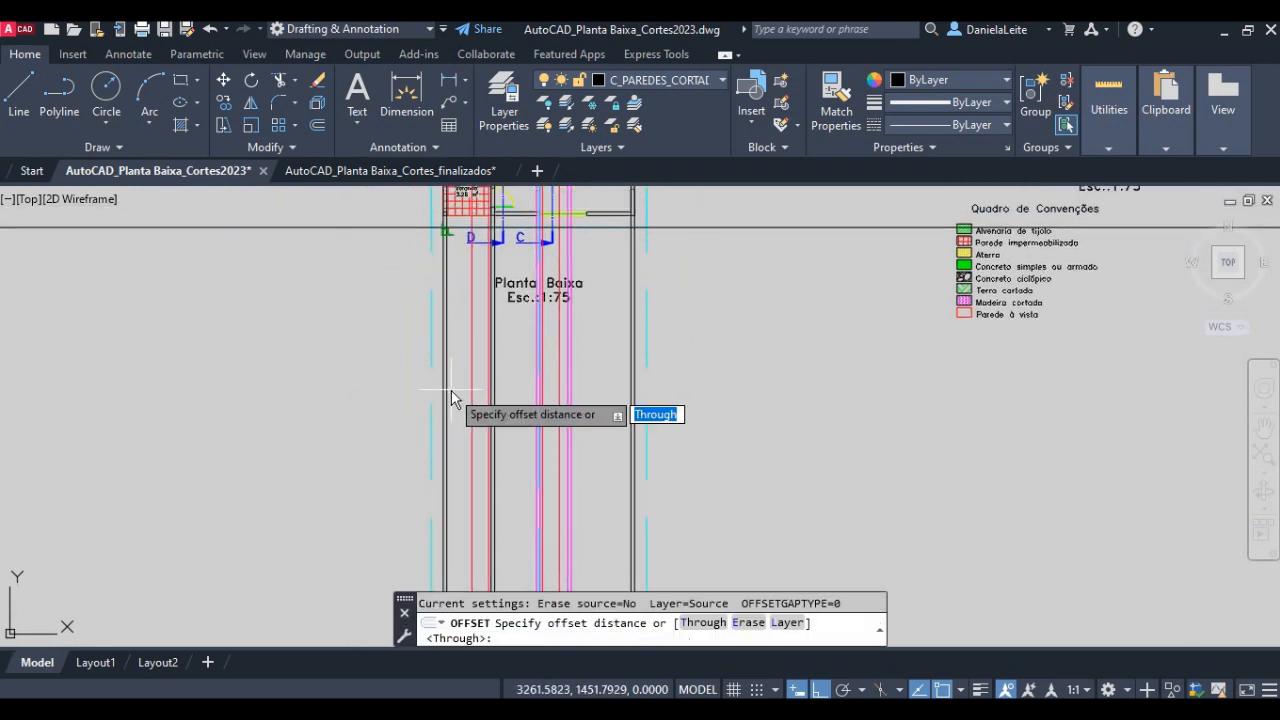
text(8)
key(space)
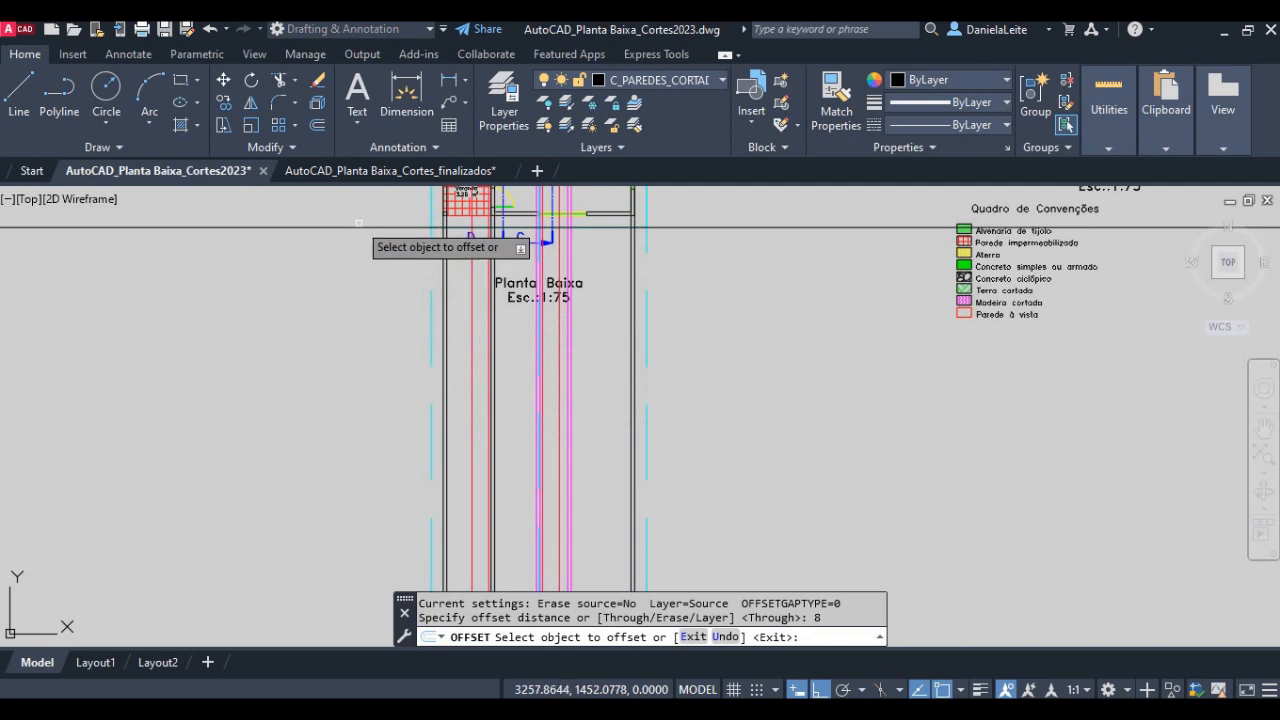
click(362, 228)
click(395, 450)
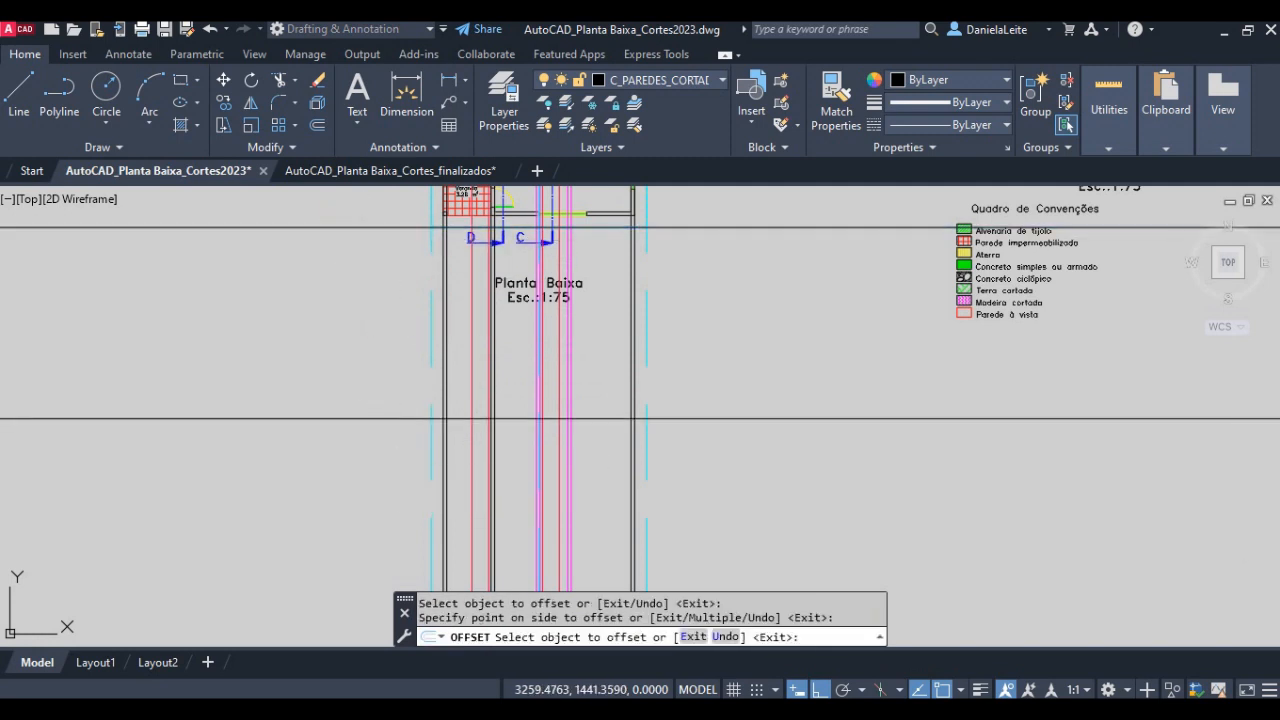
key(space)
scroll(405, 405, up, 4)
middle_drag(595, 397, 434, 475)
scroll(434, 472, down, 2)
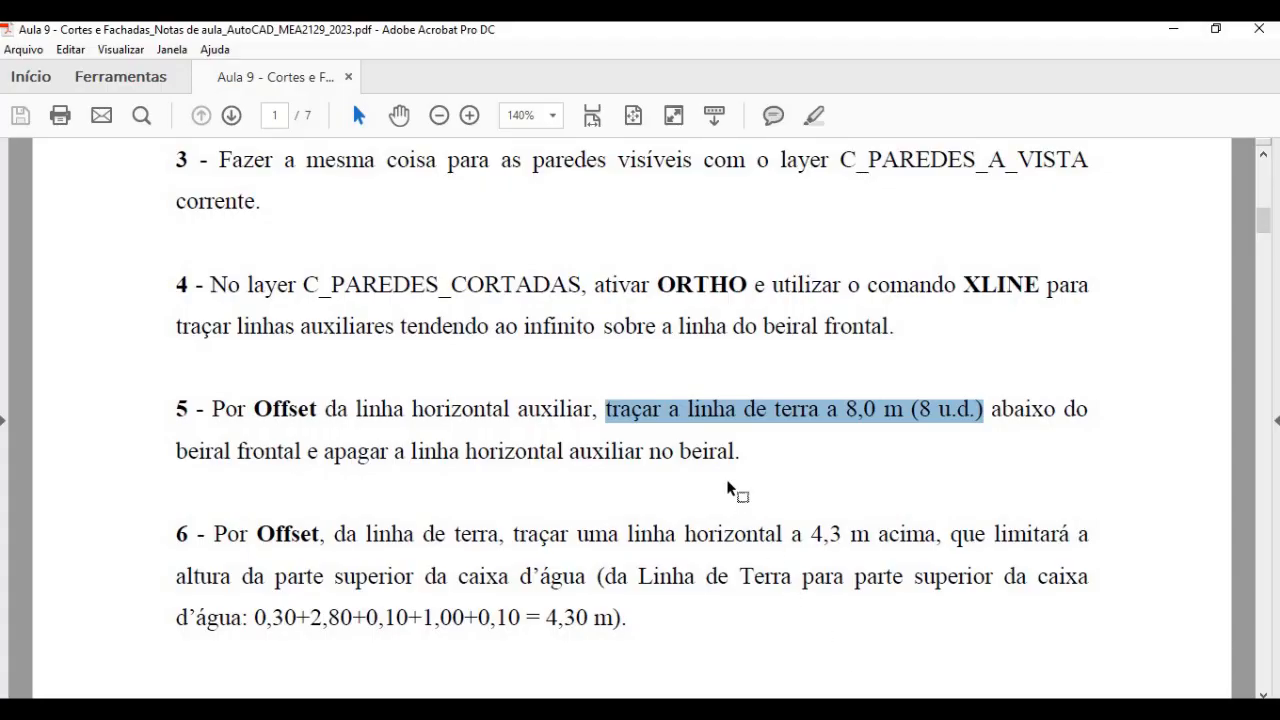
- Read instruction 6 of the class notes PDF, including the sum of heights from the ground line to the water tank's top
scroll(520, 530, down, 2)
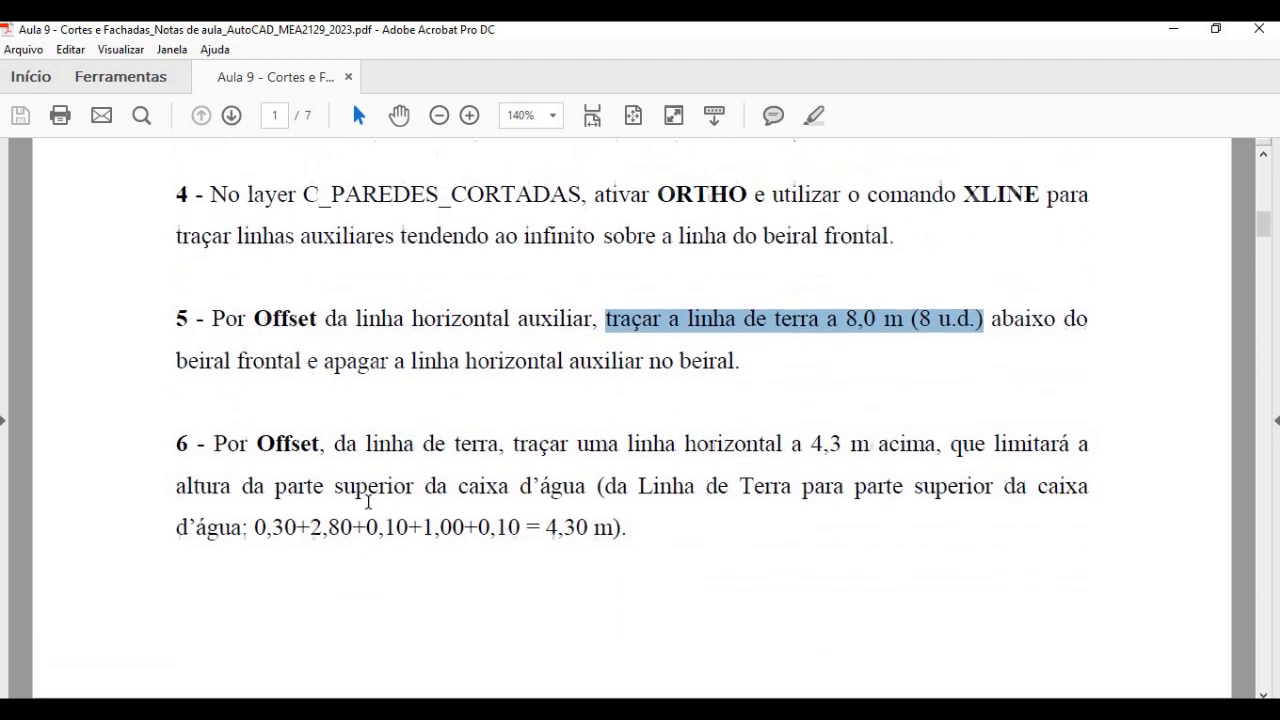
drag(253, 528, 600, 528)
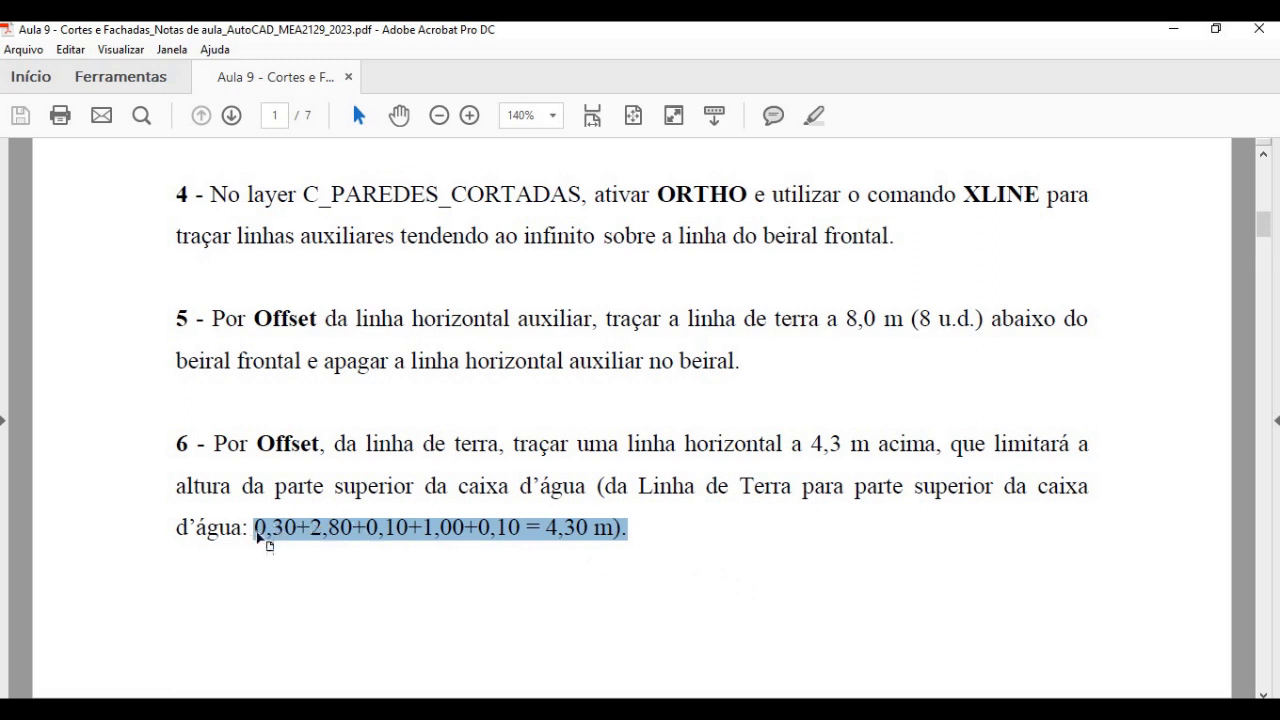
click(258, 537)
drag(256, 527, 298, 525)
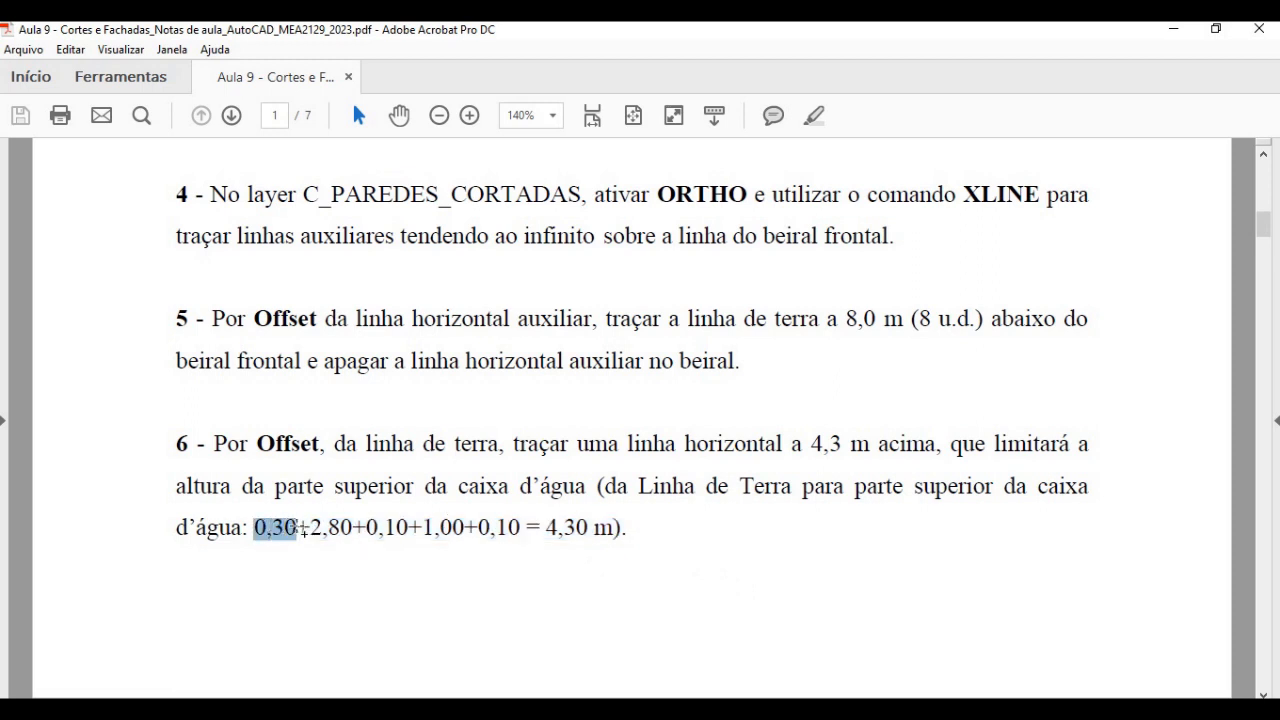
drag(310, 527, 343, 527)
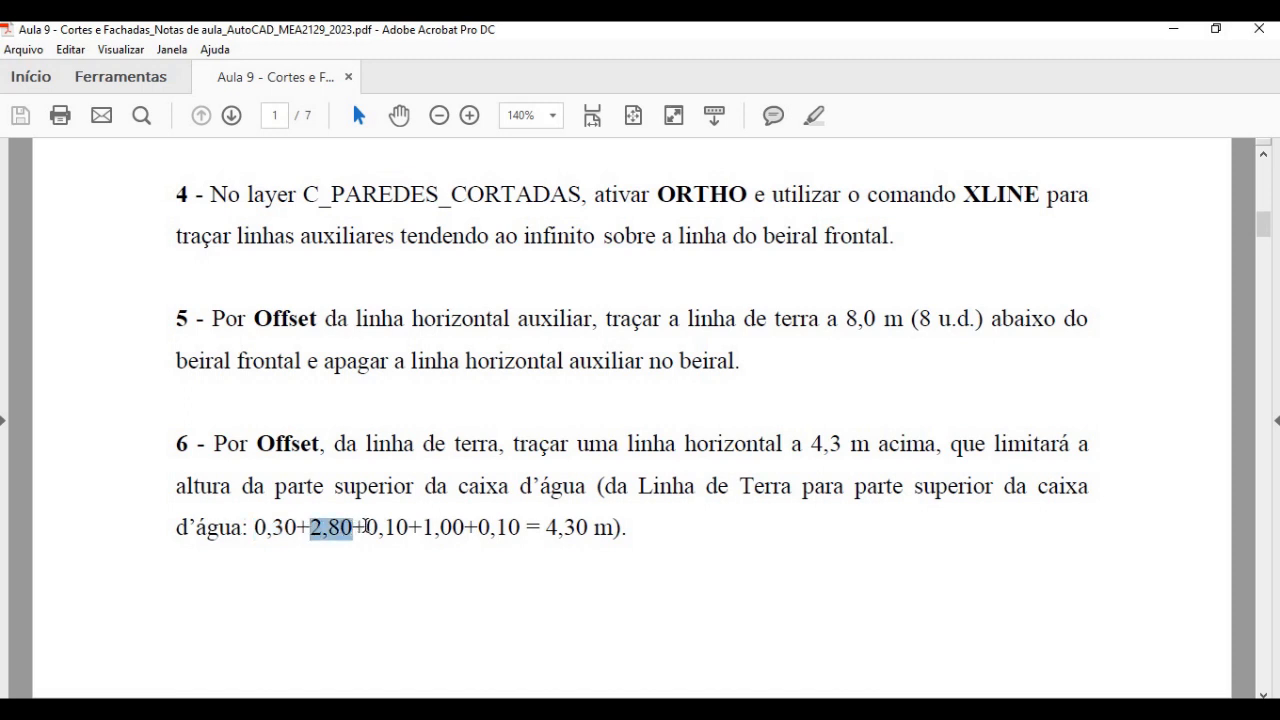
drag(366, 527, 462, 527)
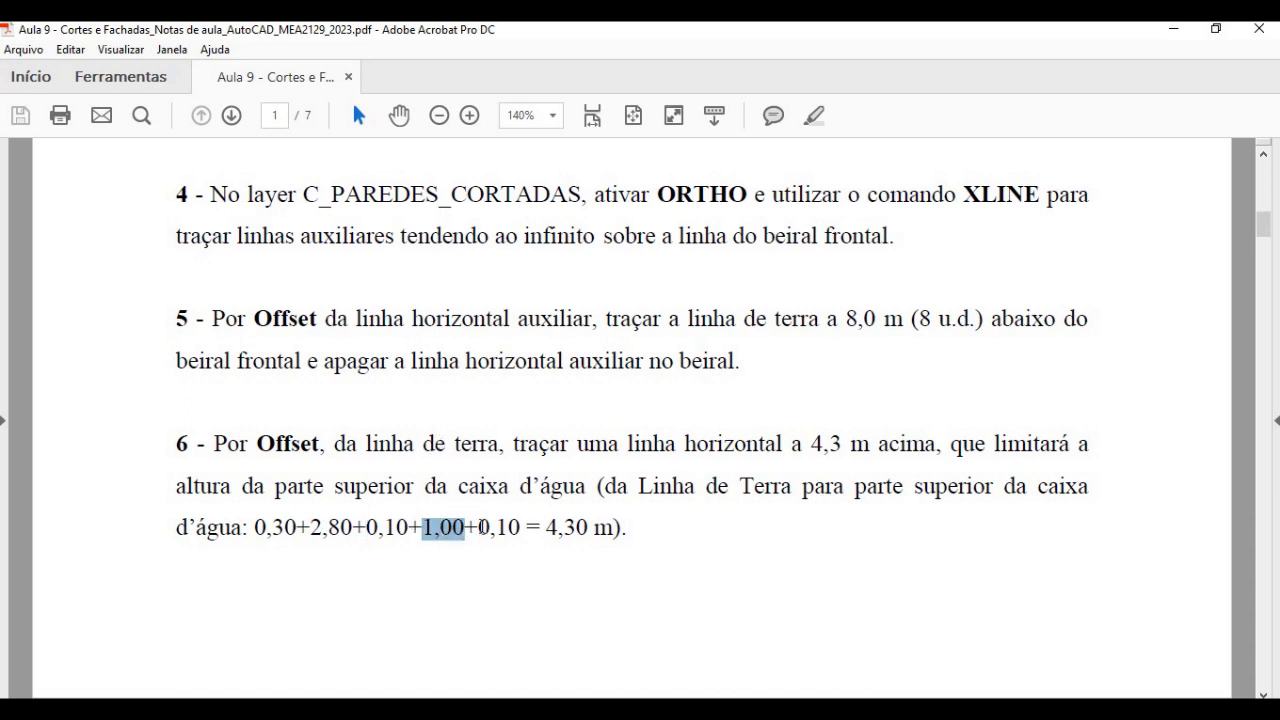
drag(478, 527, 587, 526)
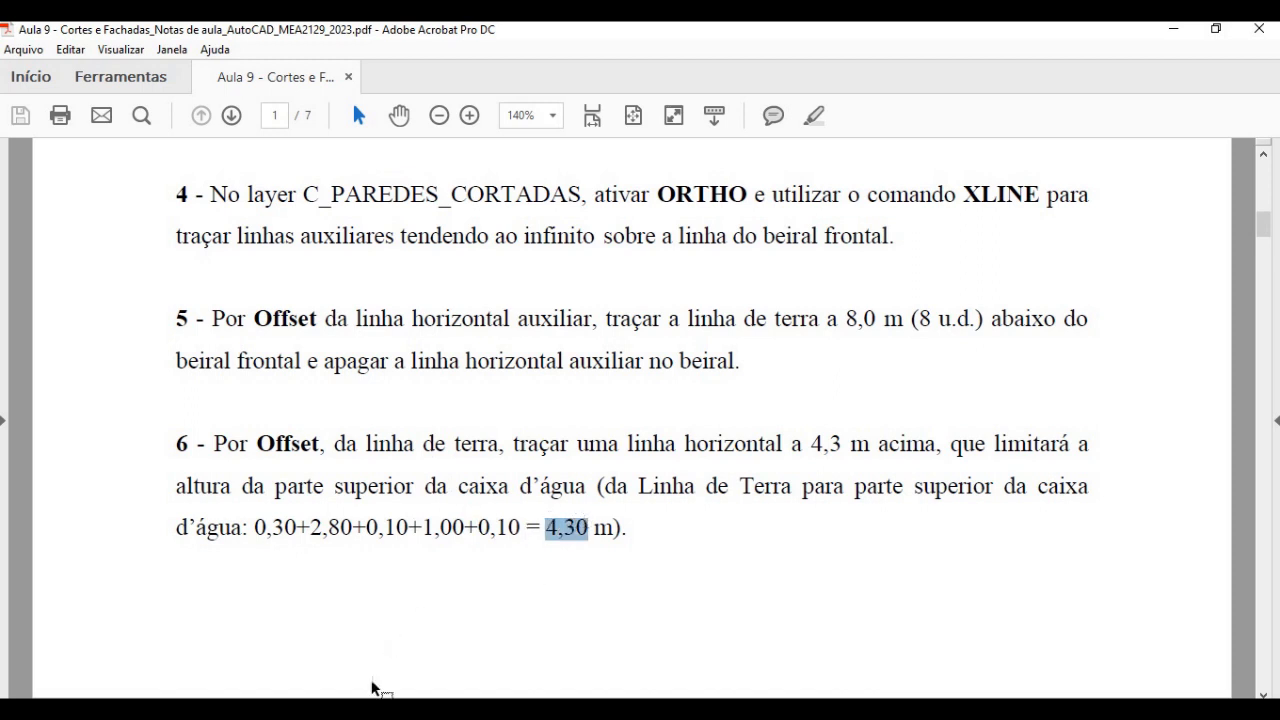
- Return to AutoCAD and examine the floor level above the ground line in the finished Corte Transversal BB drawing
click(380, 708)
middle_drag(1128, 220, 775, 336)
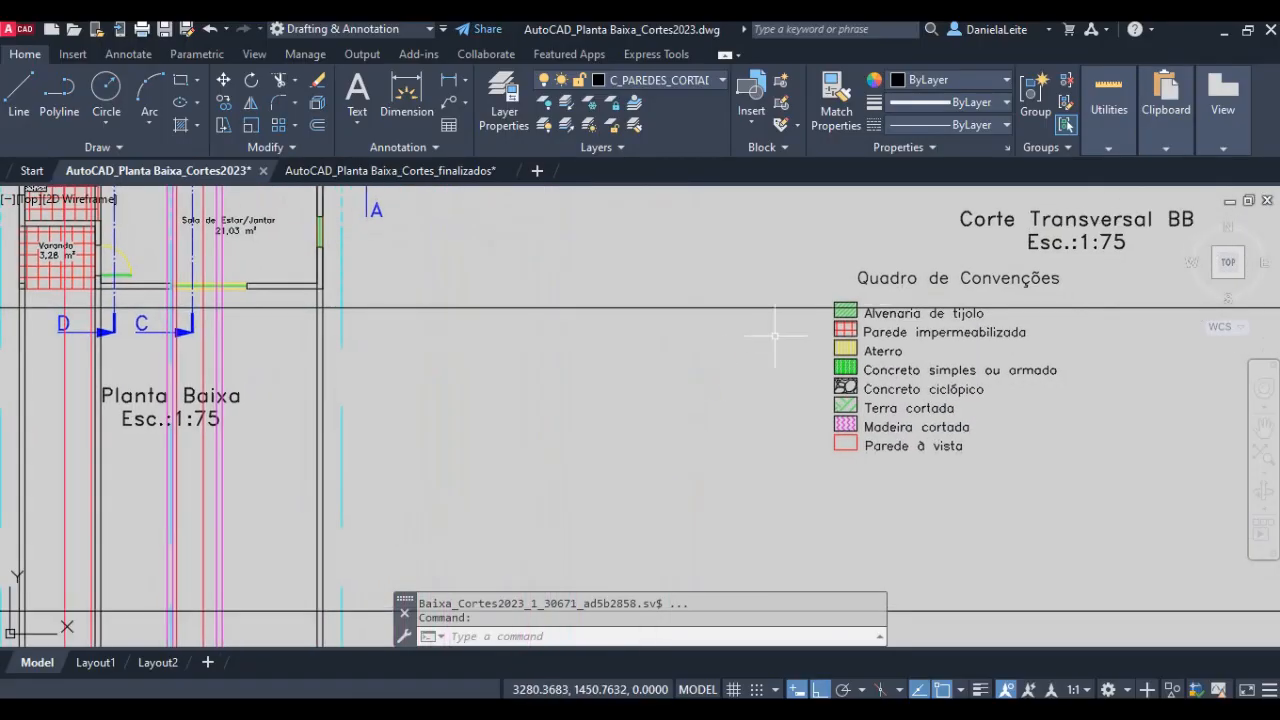
middle_drag(990, 214, 547, 377)
middle_drag(528, 281, 490, 380)
scroll(490, 380, up, 2)
middle_drag(561, 339, 492, 482)
scroll(494, 486, up, 2)
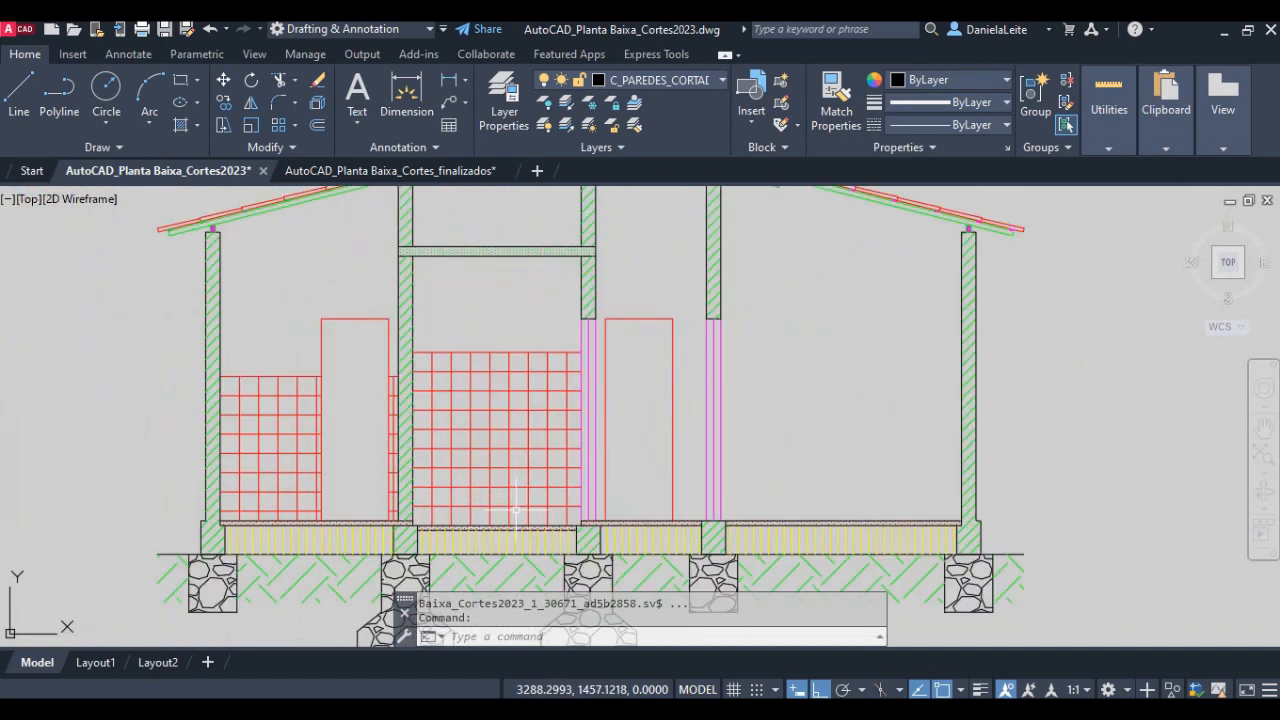
scroll(516, 510, up, 3)
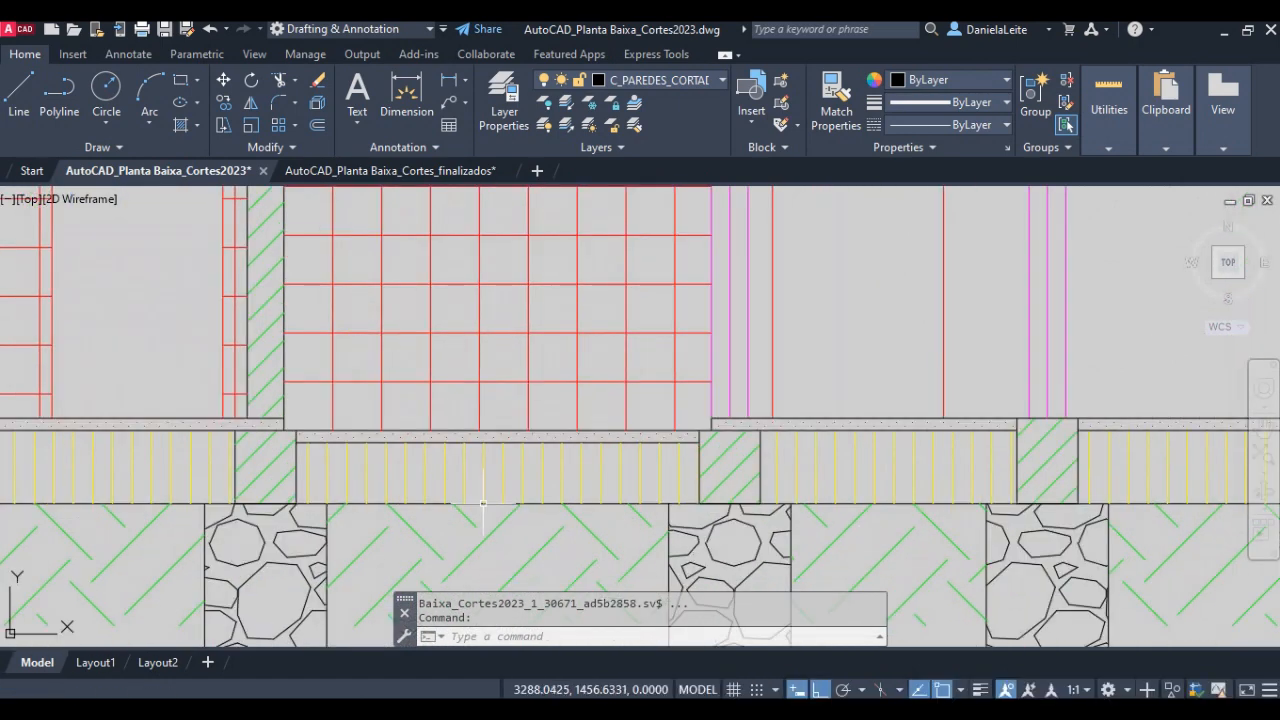
click(492, 430)
scroll(492, 430, down, 3)
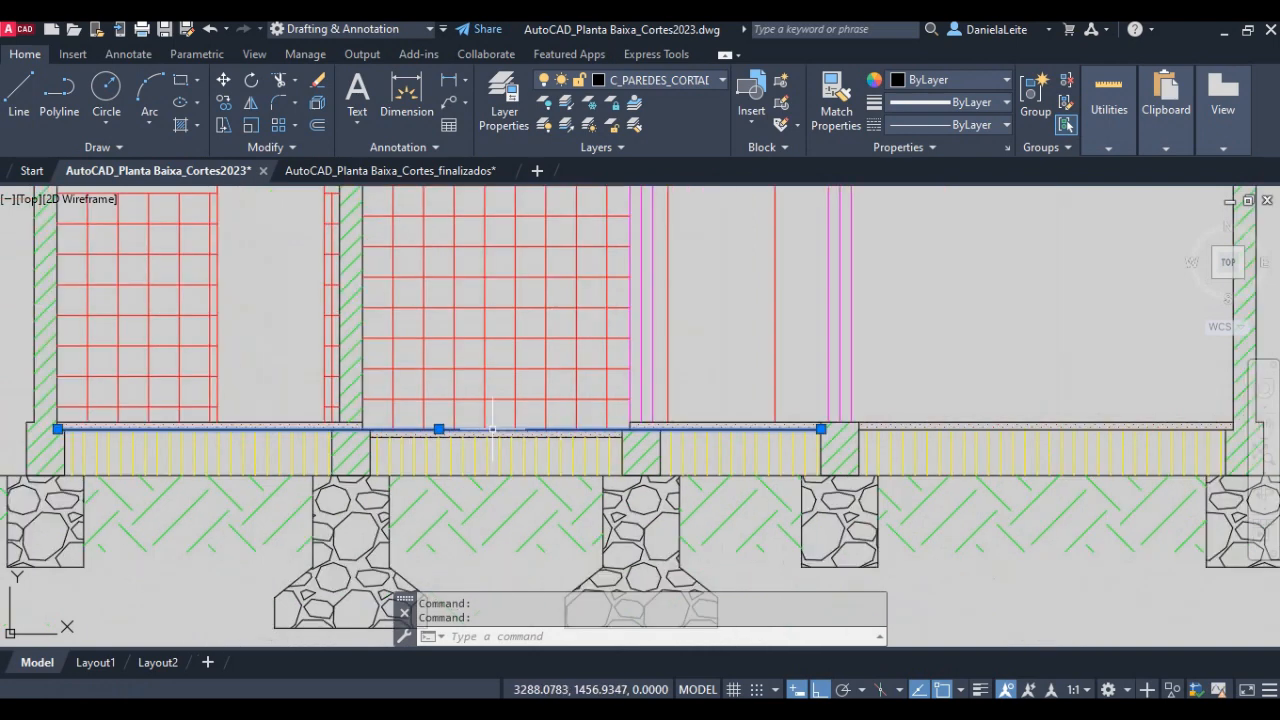
key(Escape)
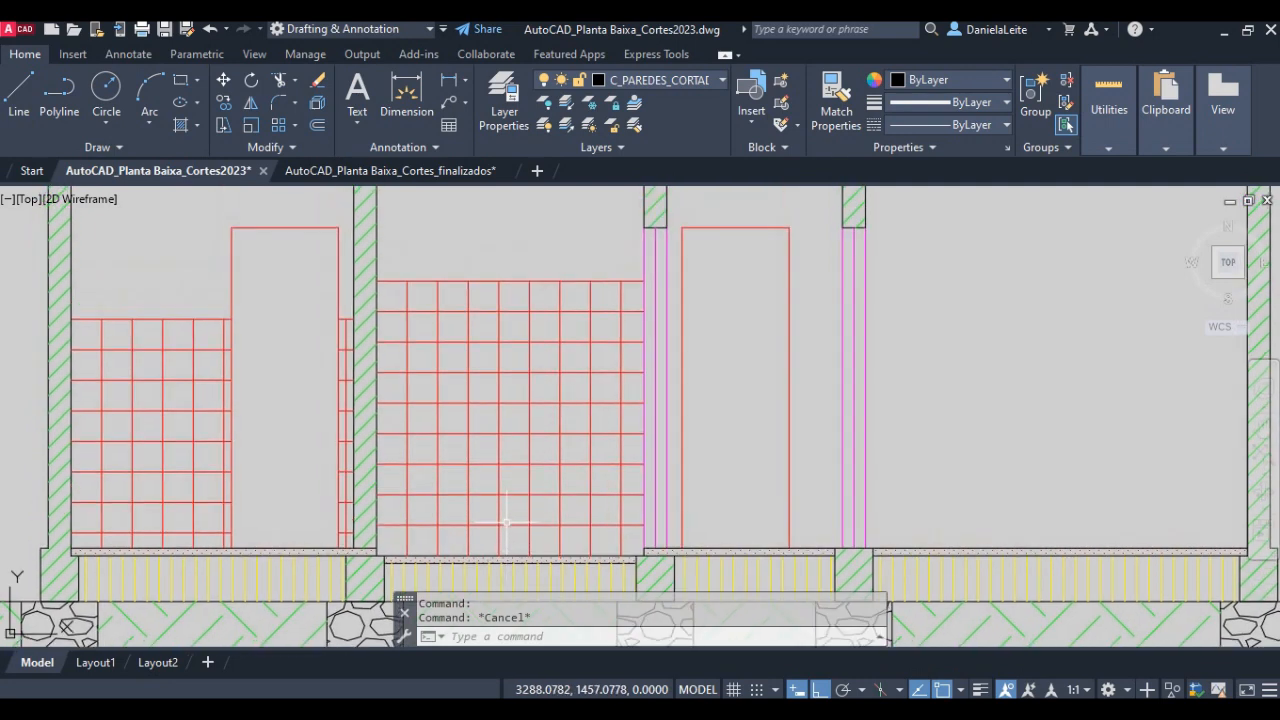
- Examine the ceiling slab and the water tank's upper slab in the finished Corte Transversal BB drawing
middle_drag(498, 296, 492, 465)
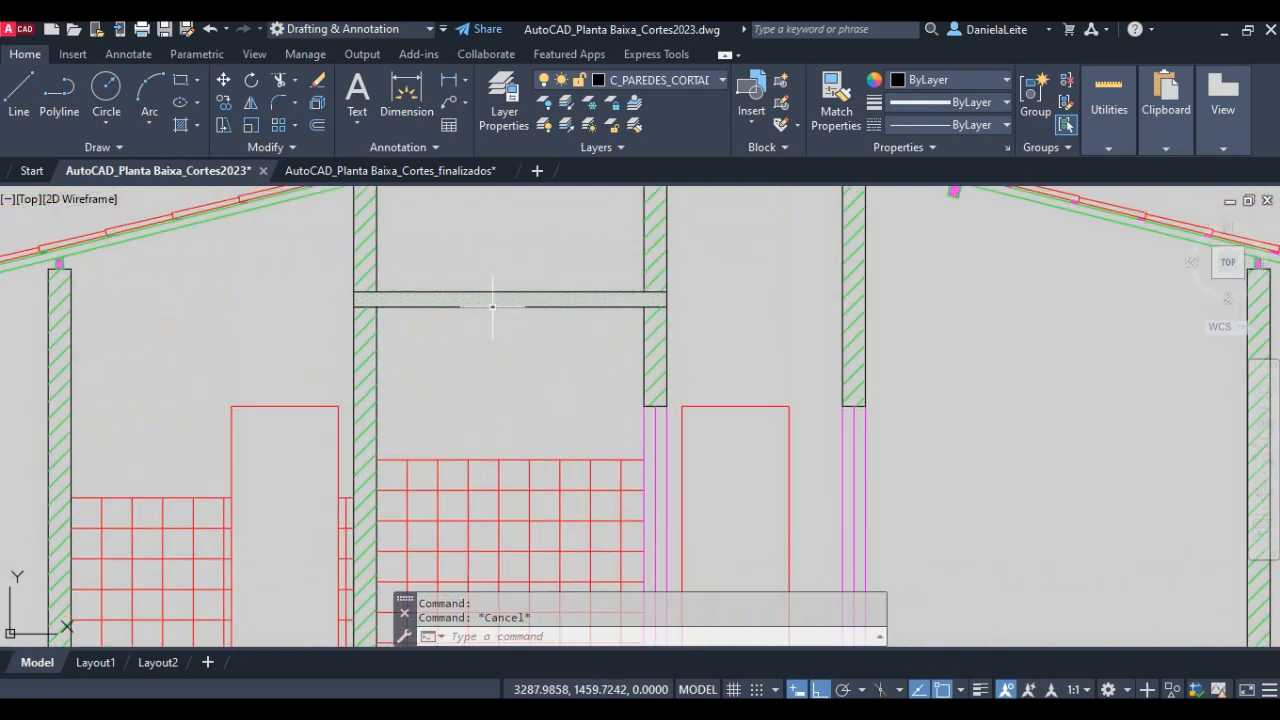
click(491, 306)
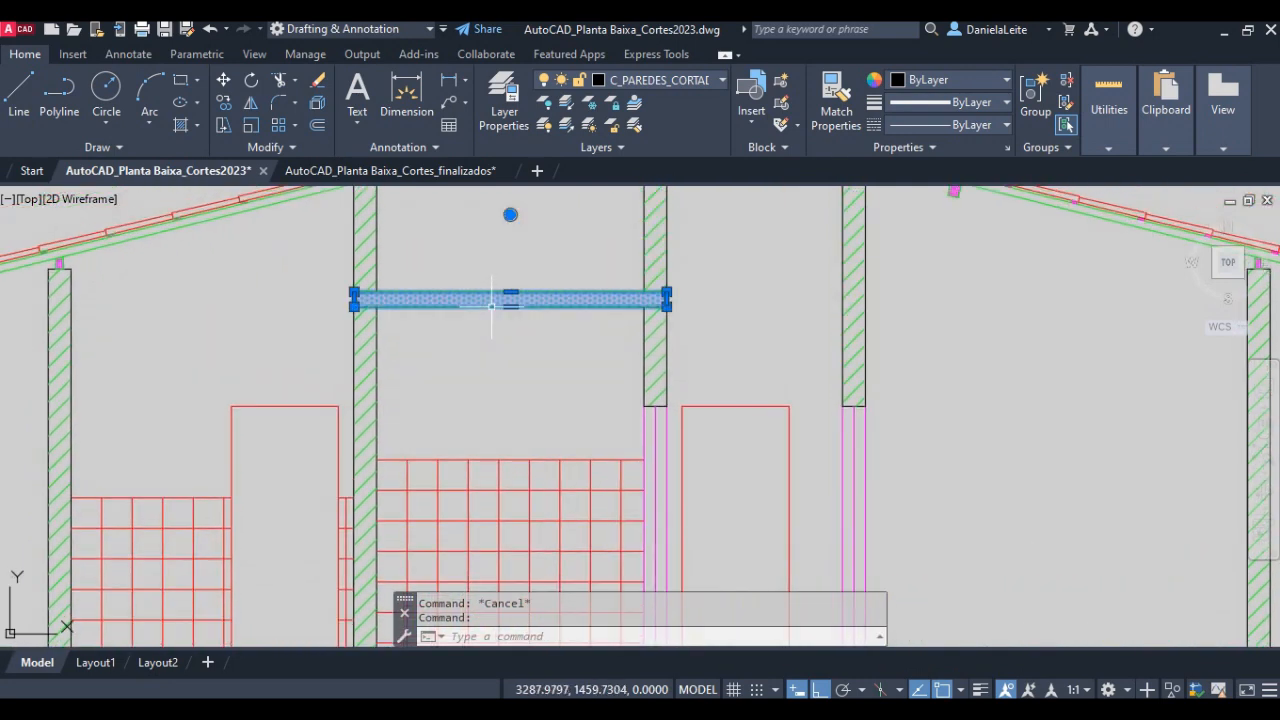
key(Escape)
middle_drag(508, 286, 506, 429)
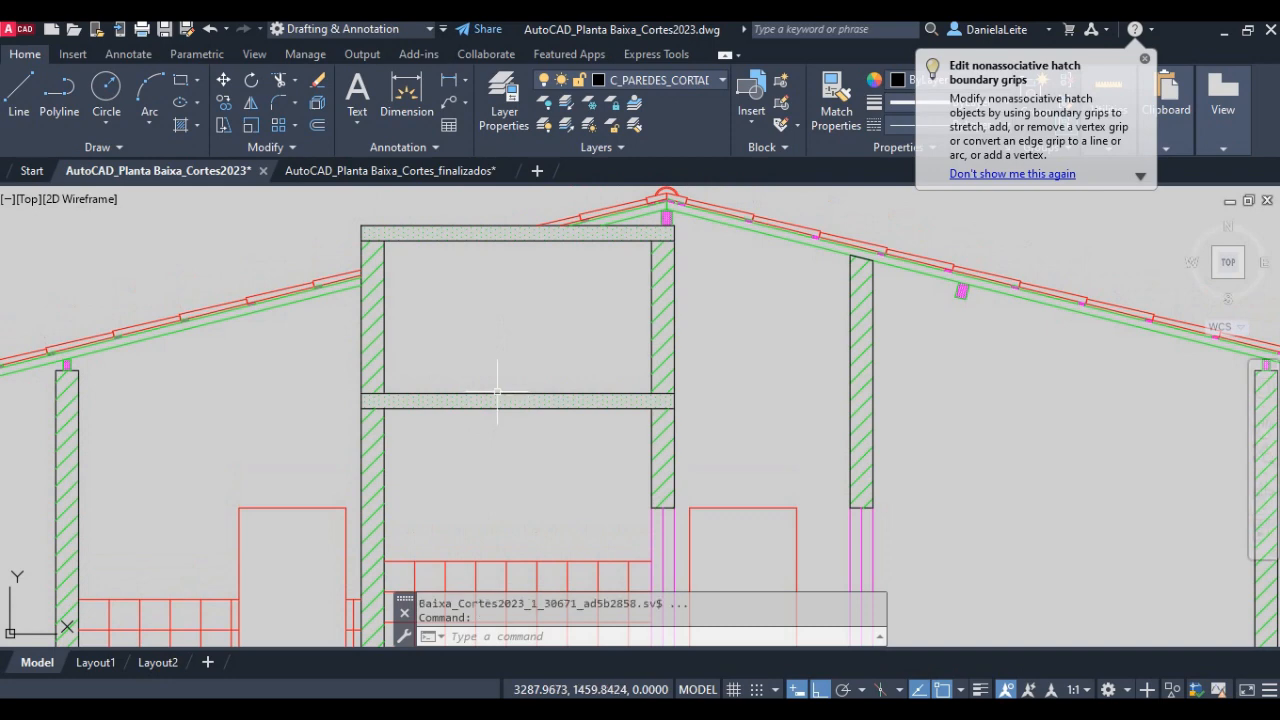
click(490, 226)
scroll(540, 345, down, 6)
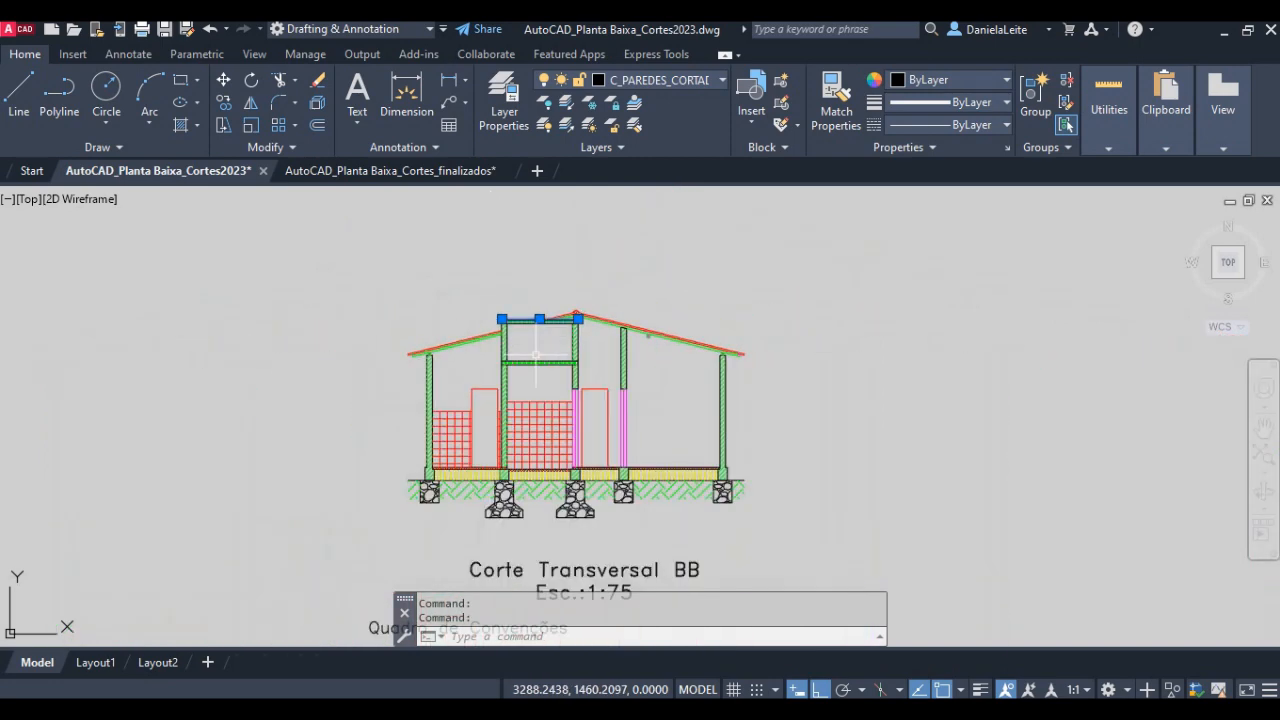
- Offset the horizontal ground line 4.30 units upward for the top of the water tank
middle_drag(437, 463, 750, 352)
middle_drag(248, 514, 525, 445)
middle_drag(353, 527, 511, 341)
key(Escape)
middle_drag(479, 516, 519, 422)
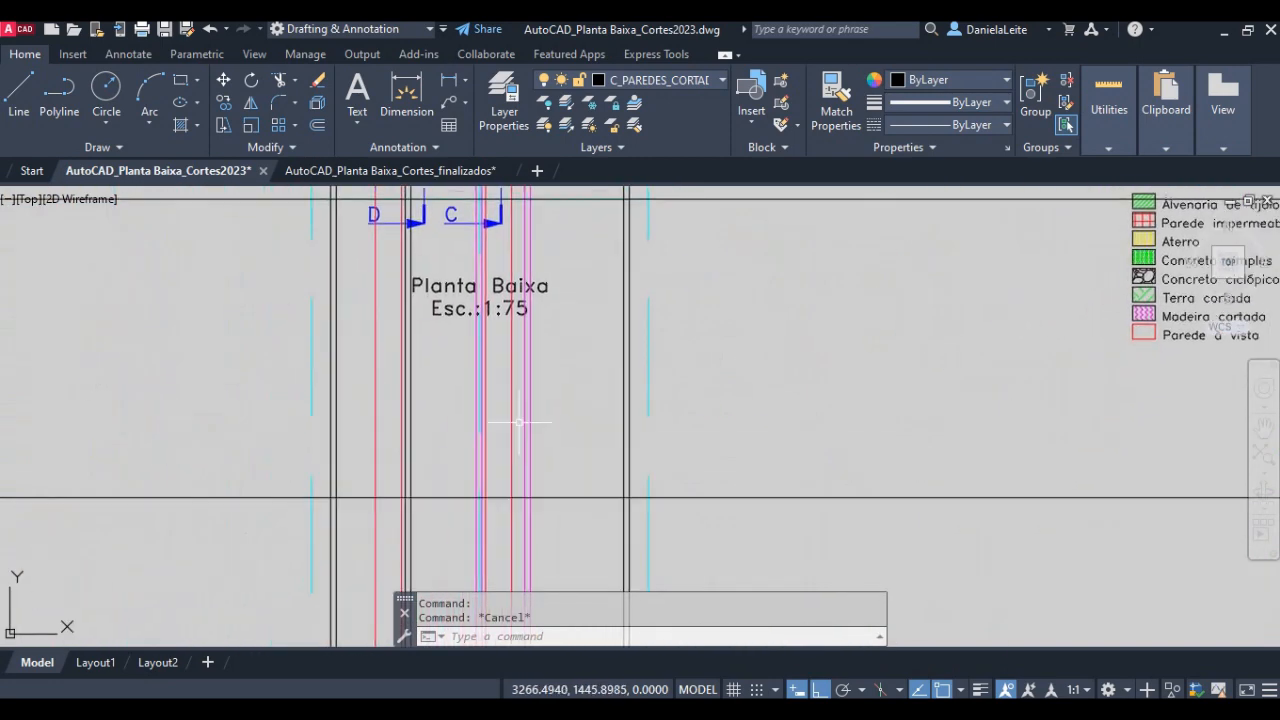
text(o)
key(Return)
text(4)
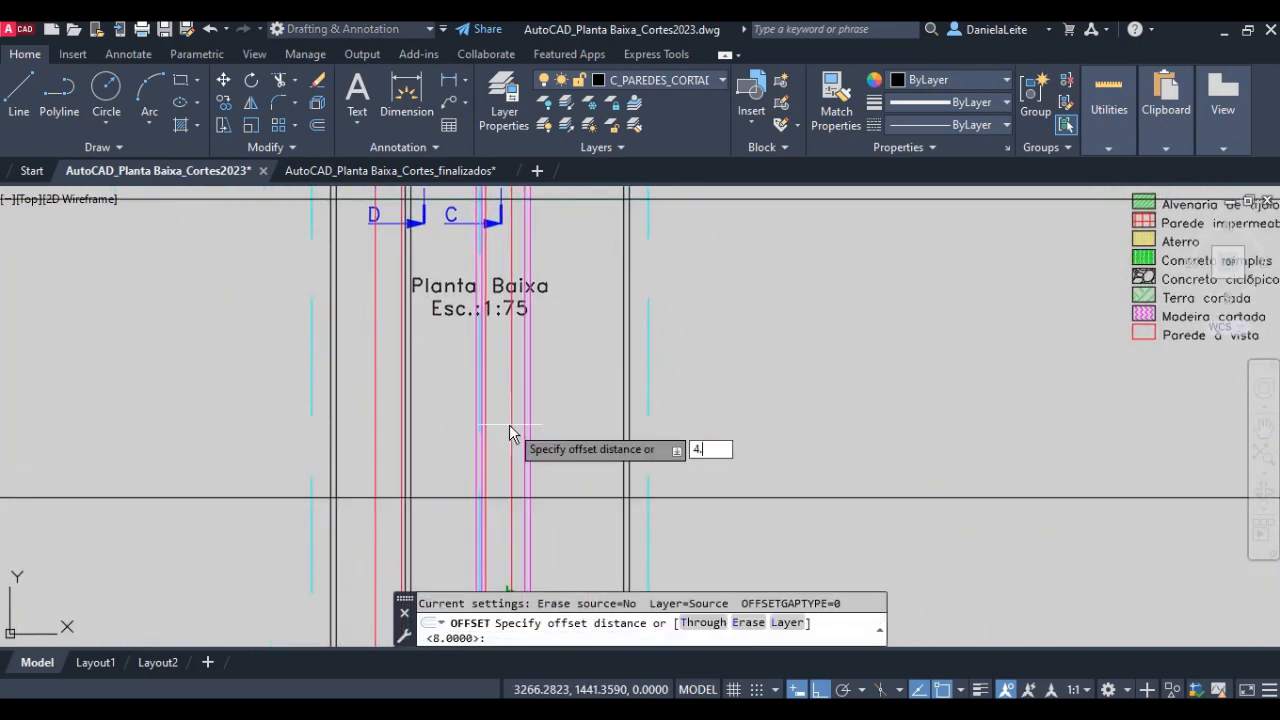
text(.30)
key(Return)
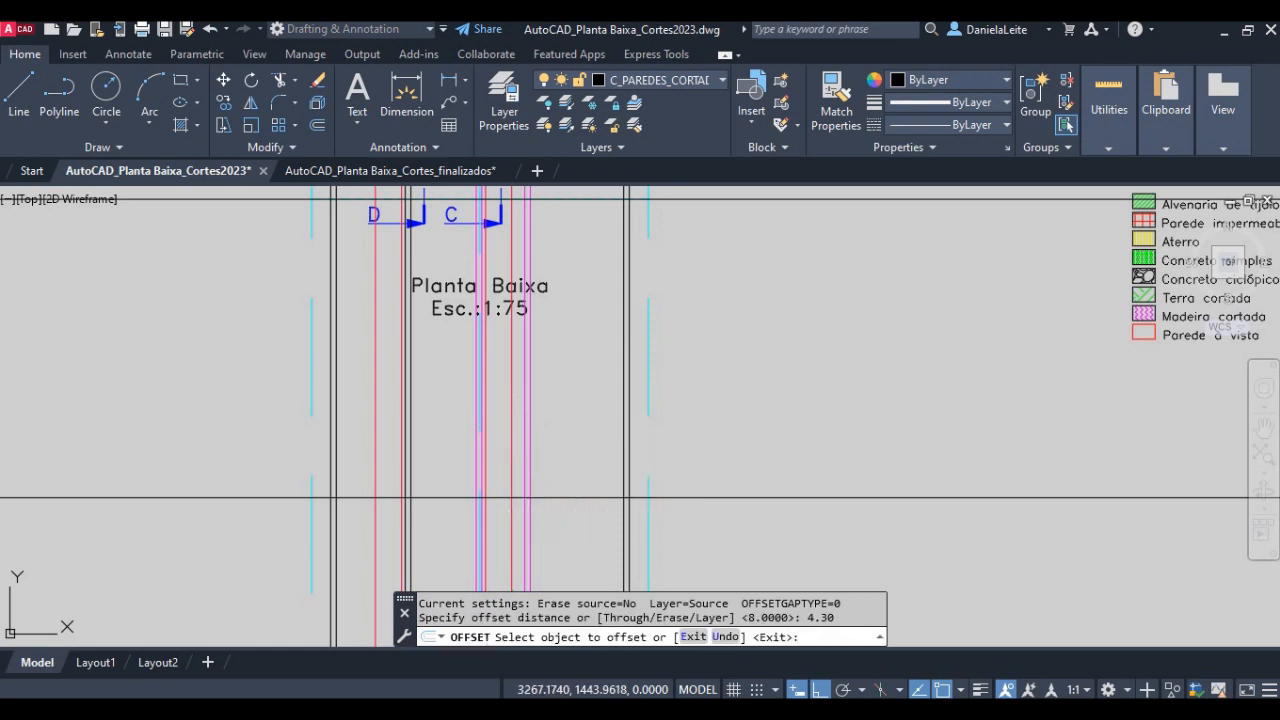
click(546, 497)
click(553, 387)
key(Return)
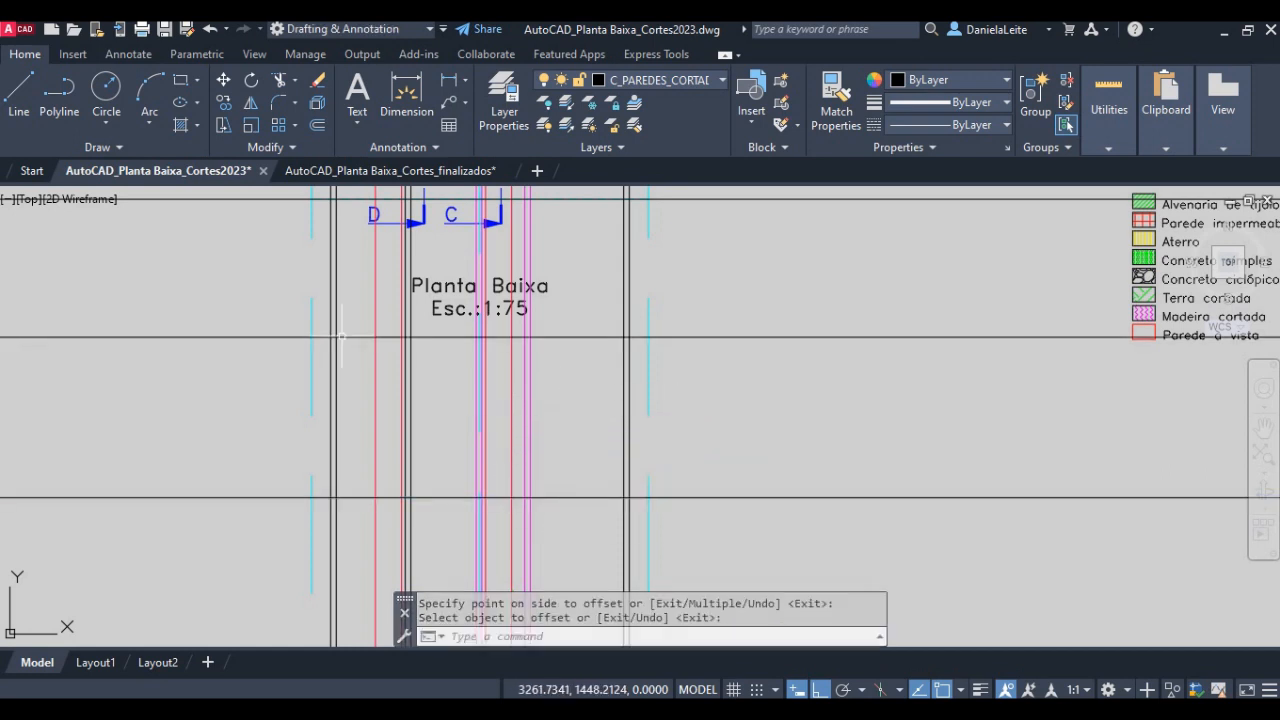
- Move the "Planta Baixa" title and its scale text straight up, closer to the floor plan
middle_drag(435, 279, 459, 376)
scroll(454, 394, up, 2)
text(m)
key(Return)
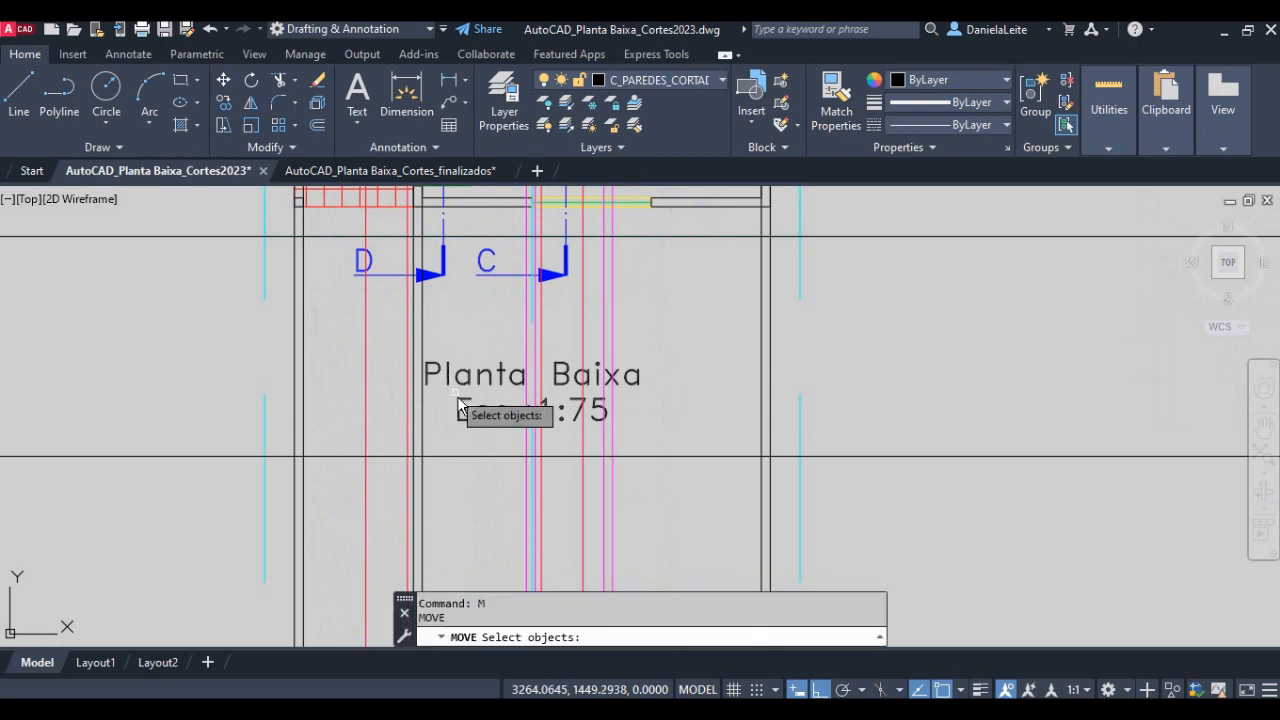
click(482, 428)
click(451, 360)
key(Return)
click(473, 376)
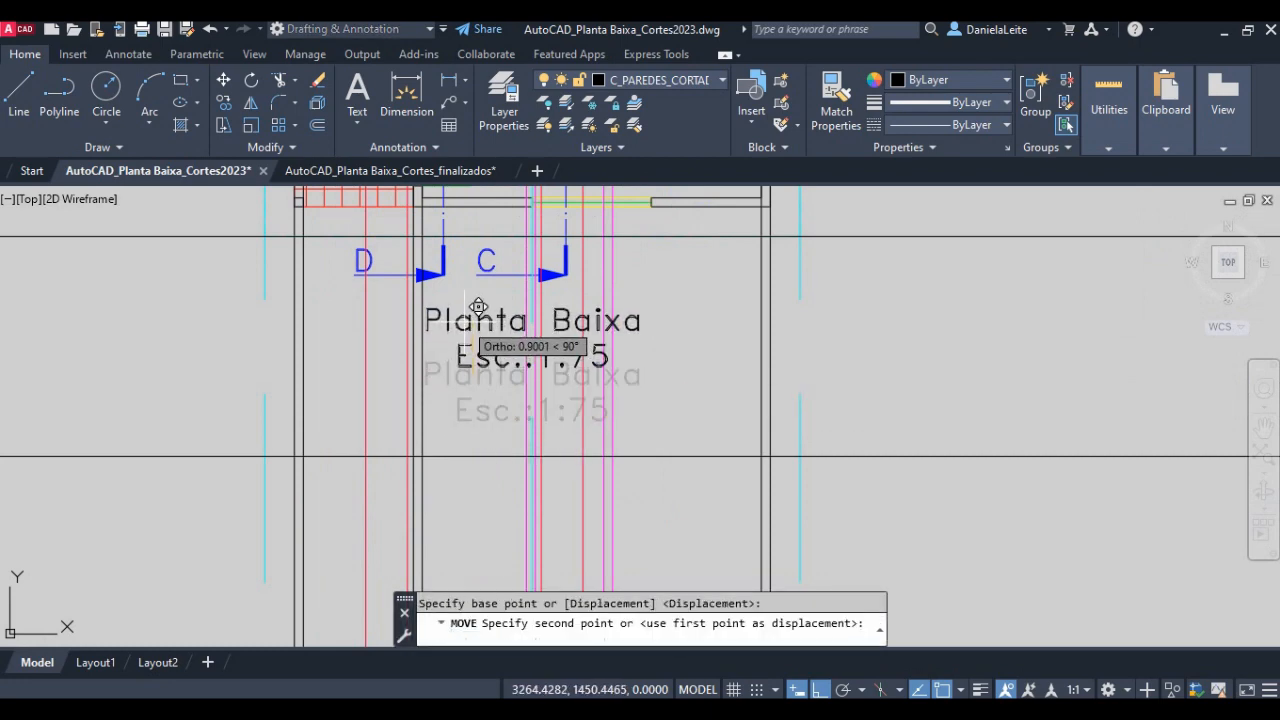
click(480, 332)
scroll(539, 413, down, 3)
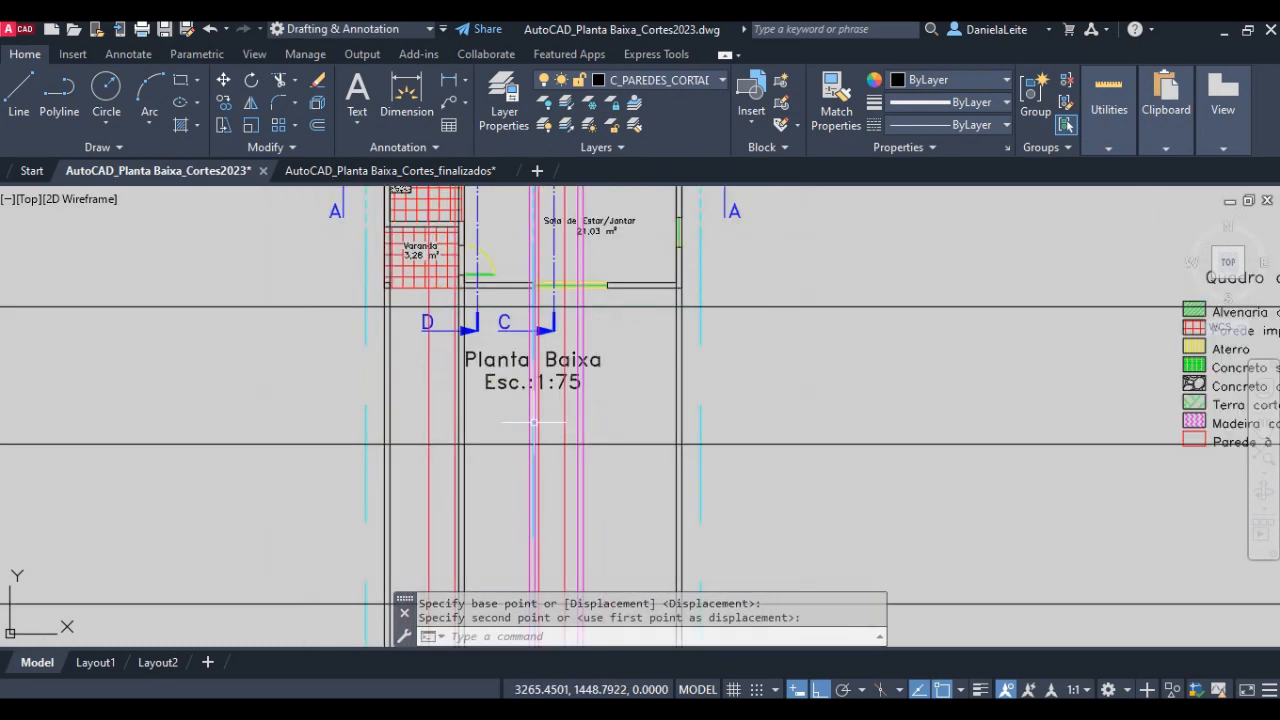
- Trim all the projected vertical rays below the ground line
scroll(519, 402, up, 2)
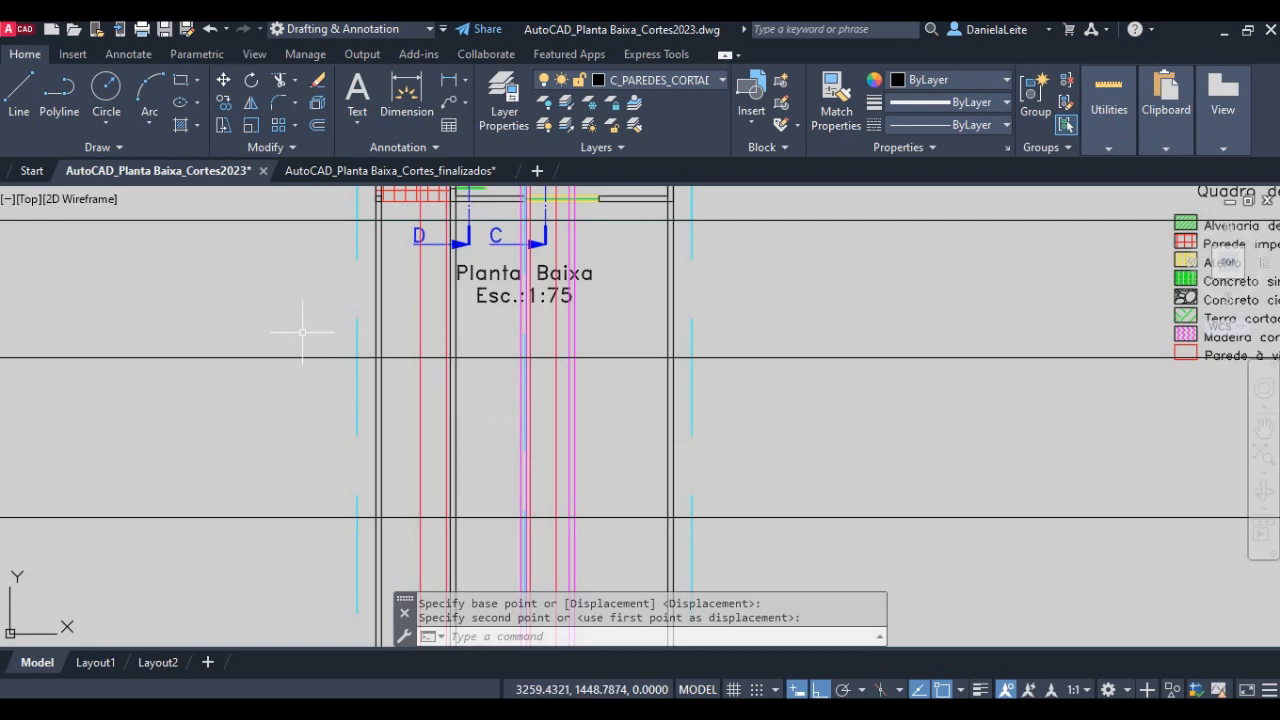
mouse_move(790, 369)
middle_down()
mouse_move(740, 406)
mouse_move(370, 541)
middle_up()
middle_drag(898, 295, 788, 476)
middle_drag(529, 479, 870, 285)
mouse_move(330, 509)
middle_down()
mouse_move(540, 334)
mouse_move(558, 428)
middle_up()
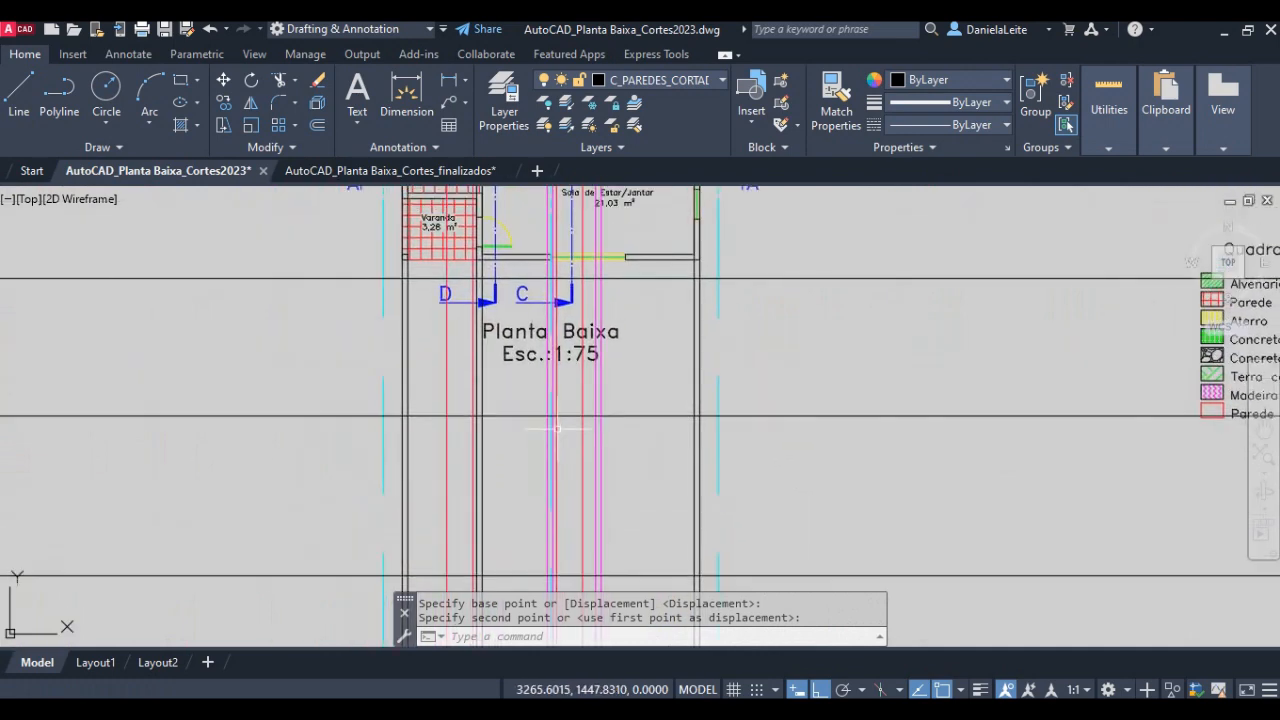
text(tr)
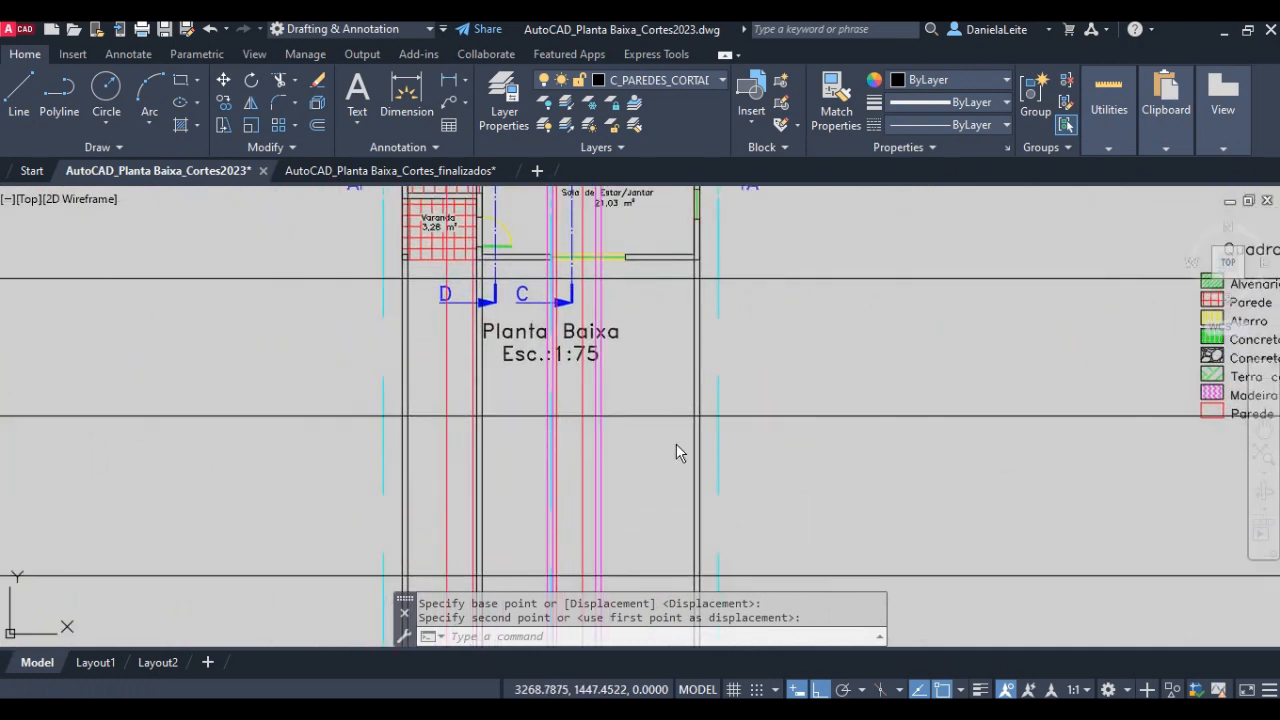
key(space)
key(space)
middle_drag(825, 462, 800, 397)
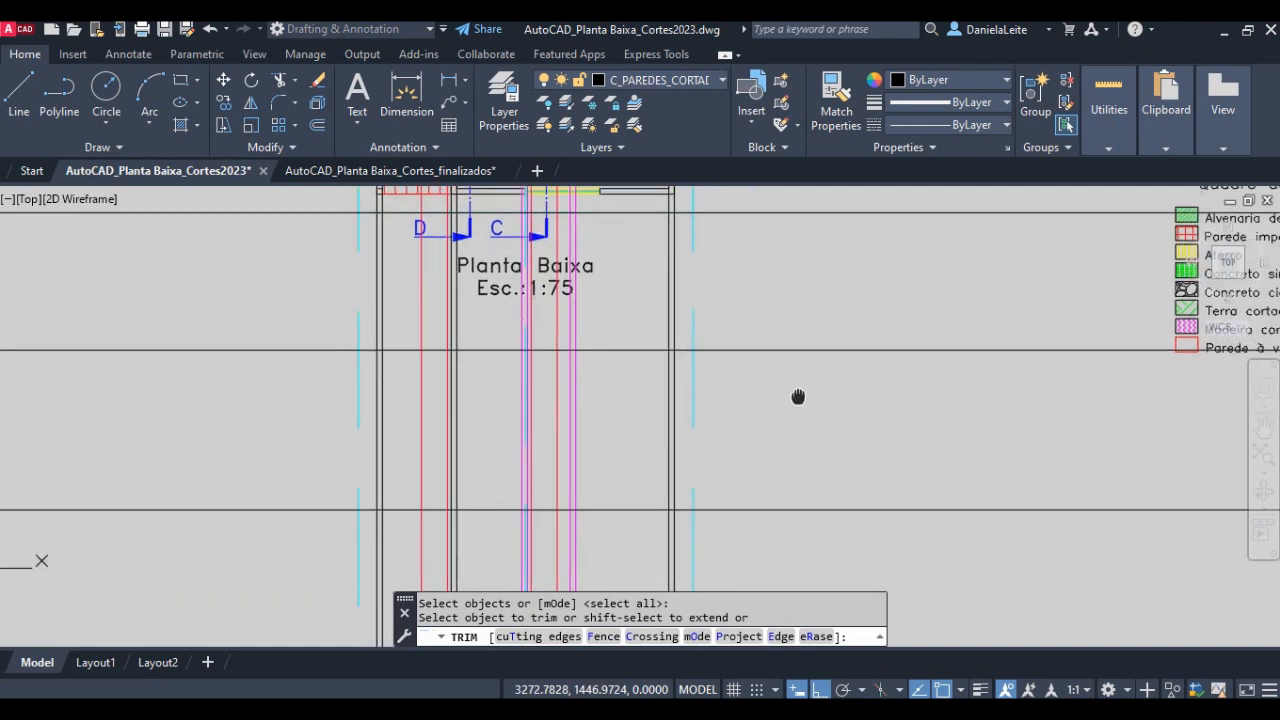
drag(878, 536, 156, 533)
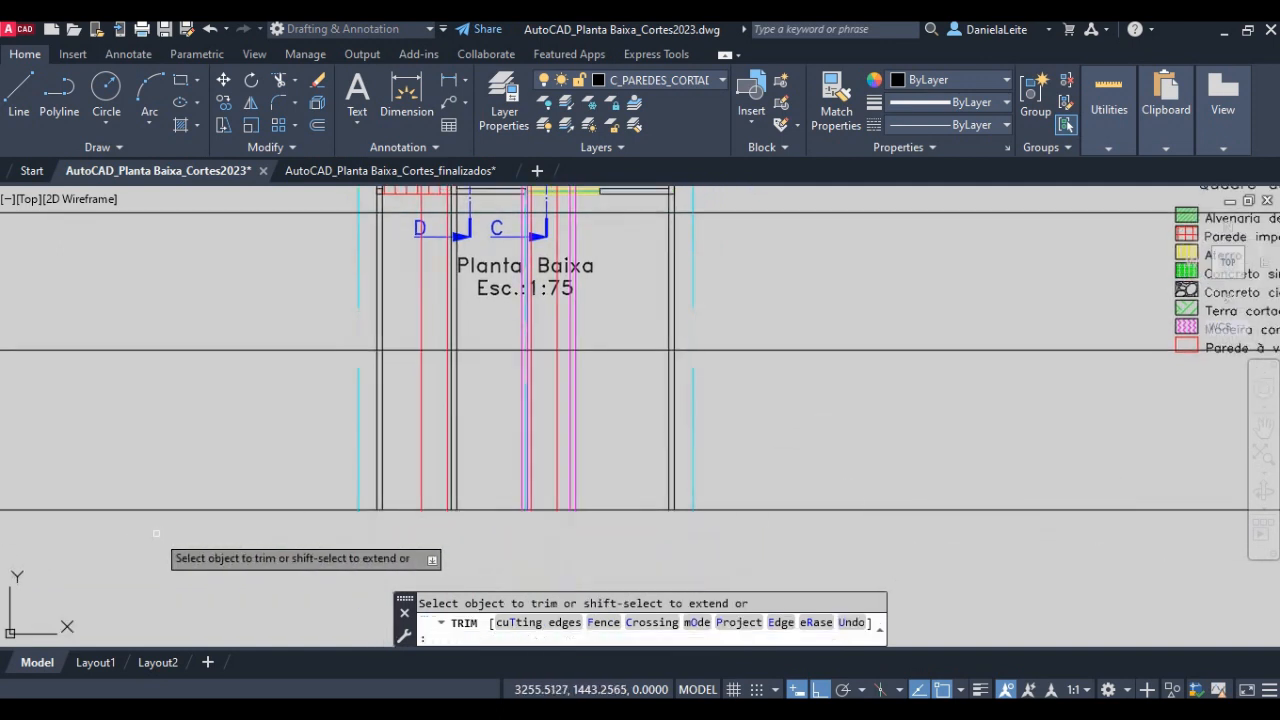
- Trim the ground line and the water tank top line outside the outer eave rays on both sides
click(875, 530)
click(784, 292)
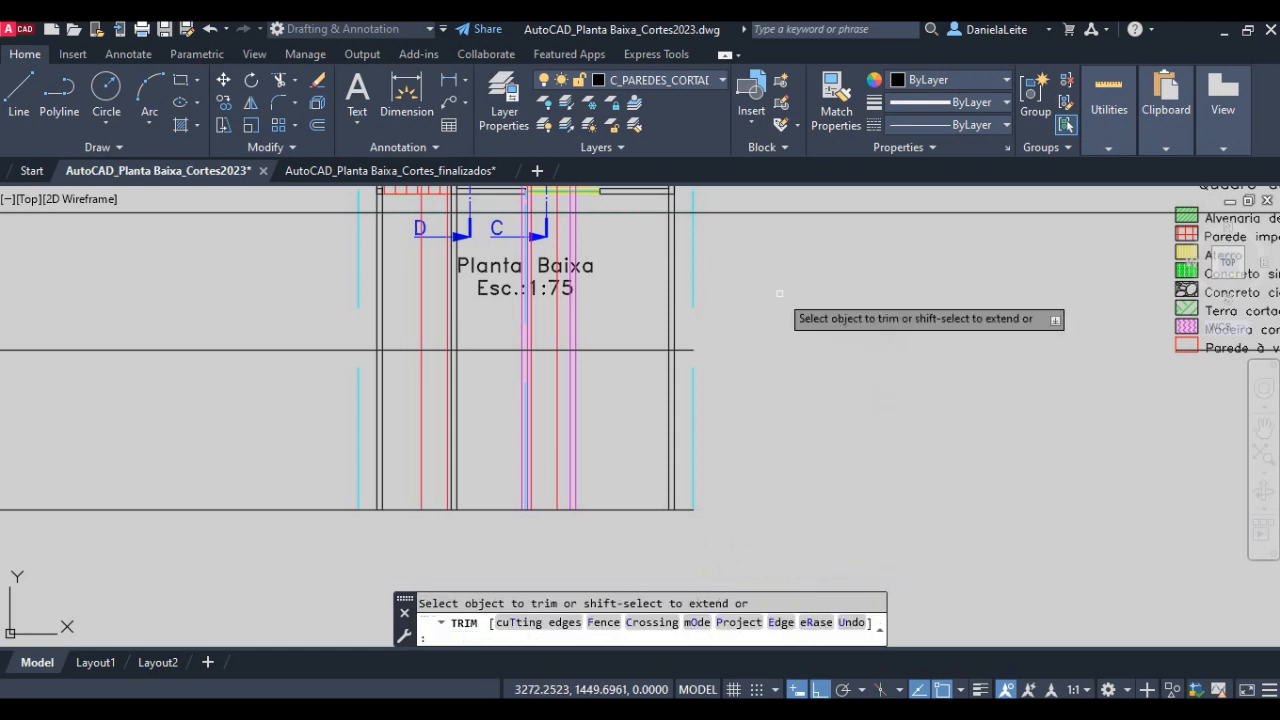
click(276, 542)
key(Escape)
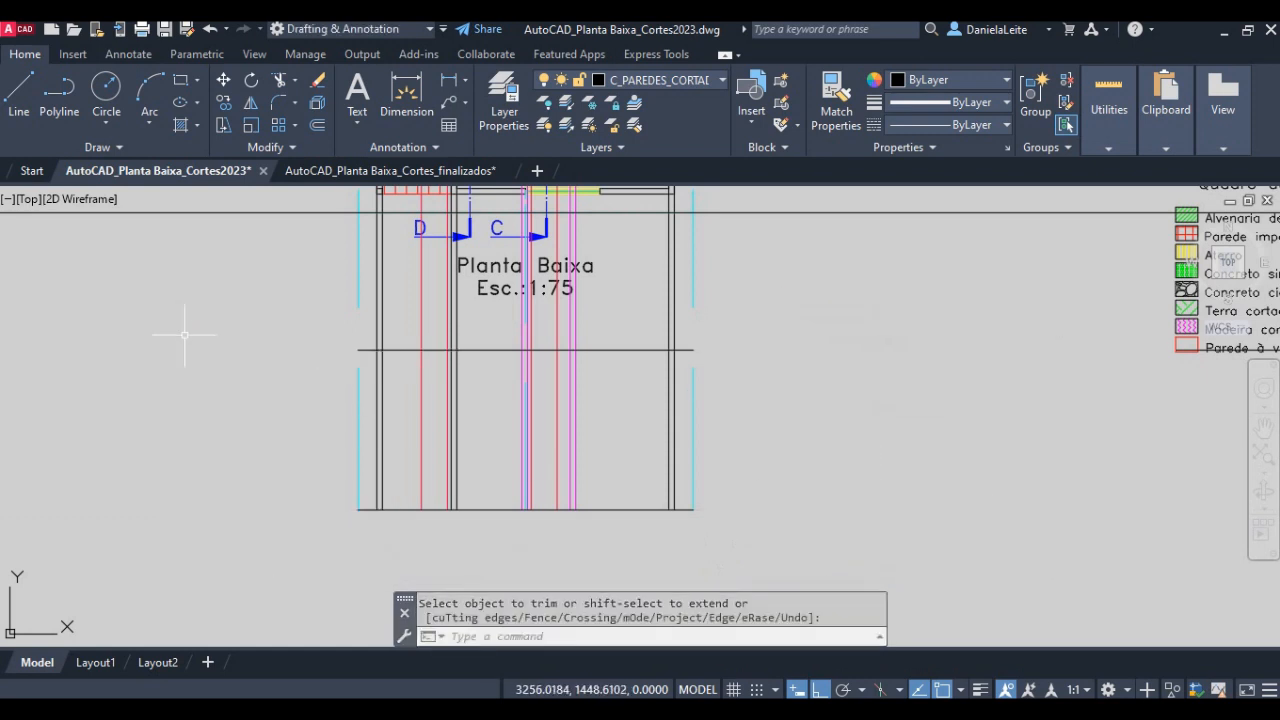
- Trim the projected rays above the water tank top line, using that line as the cutting edge
middle_drag(374, 319, 363, 424)
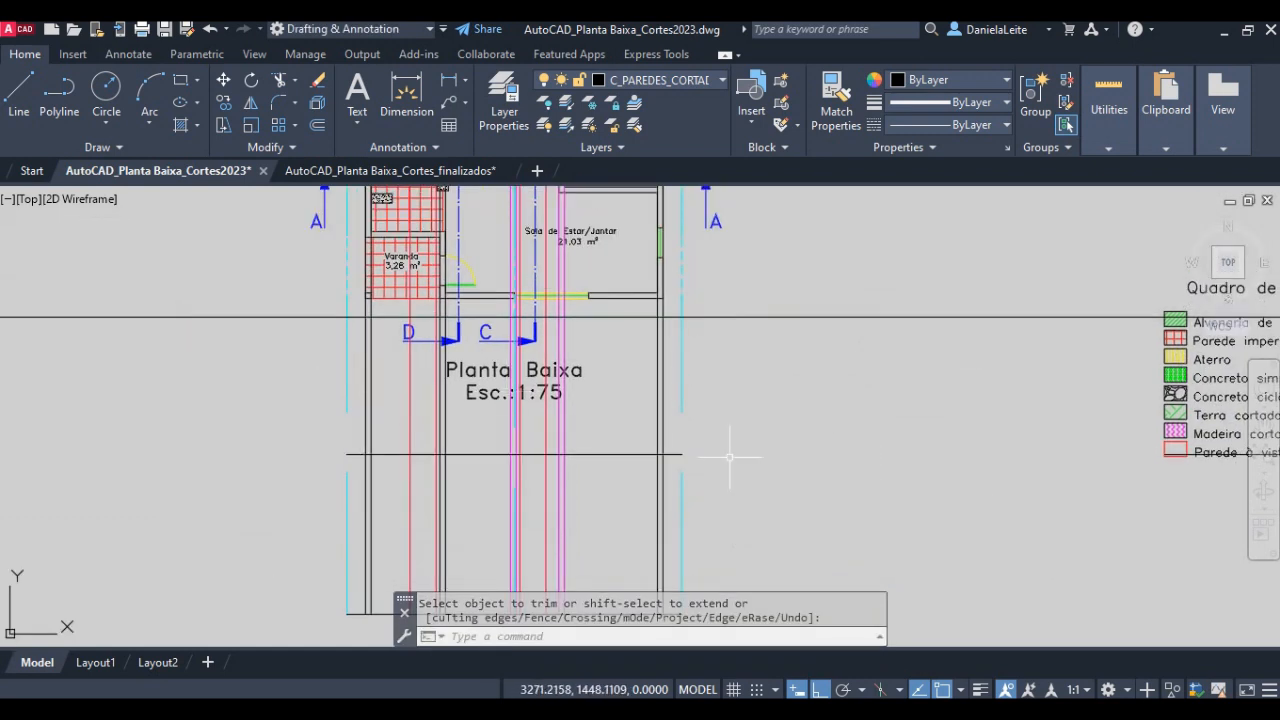
text(tr)
key(Return)
click(641, 455)
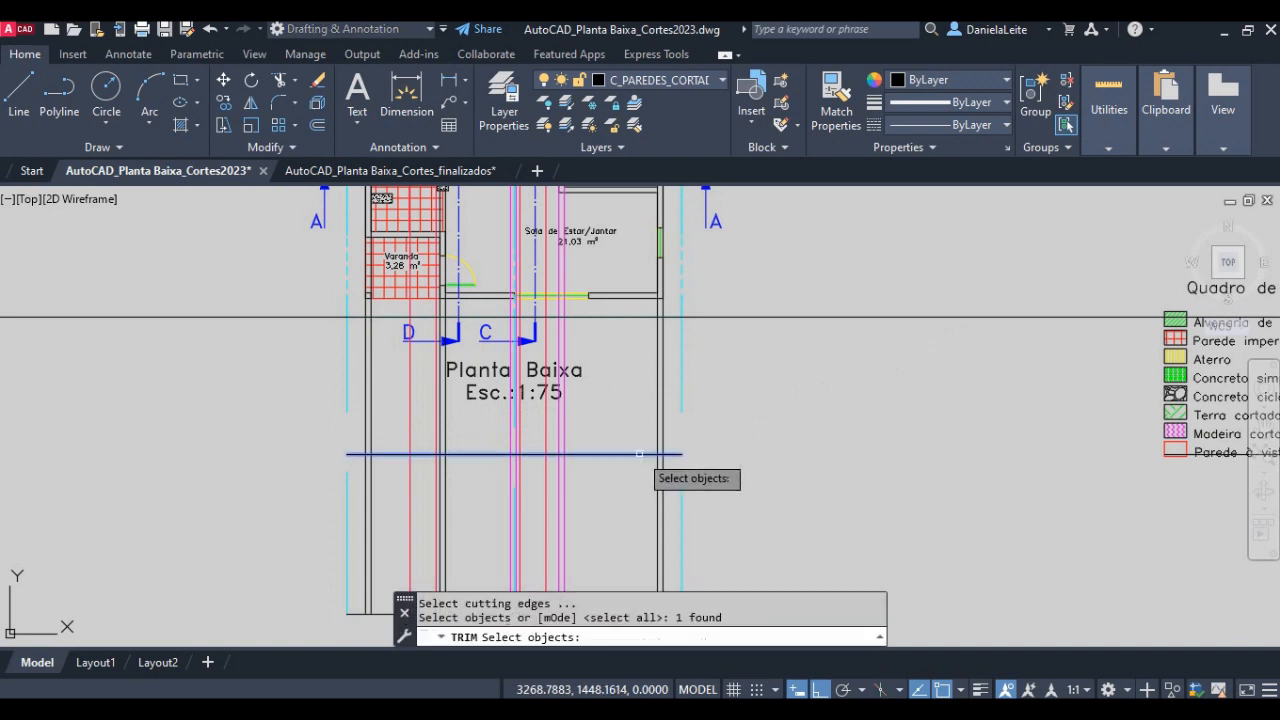
key(Return)
click(762, 425)
click(246, 420)
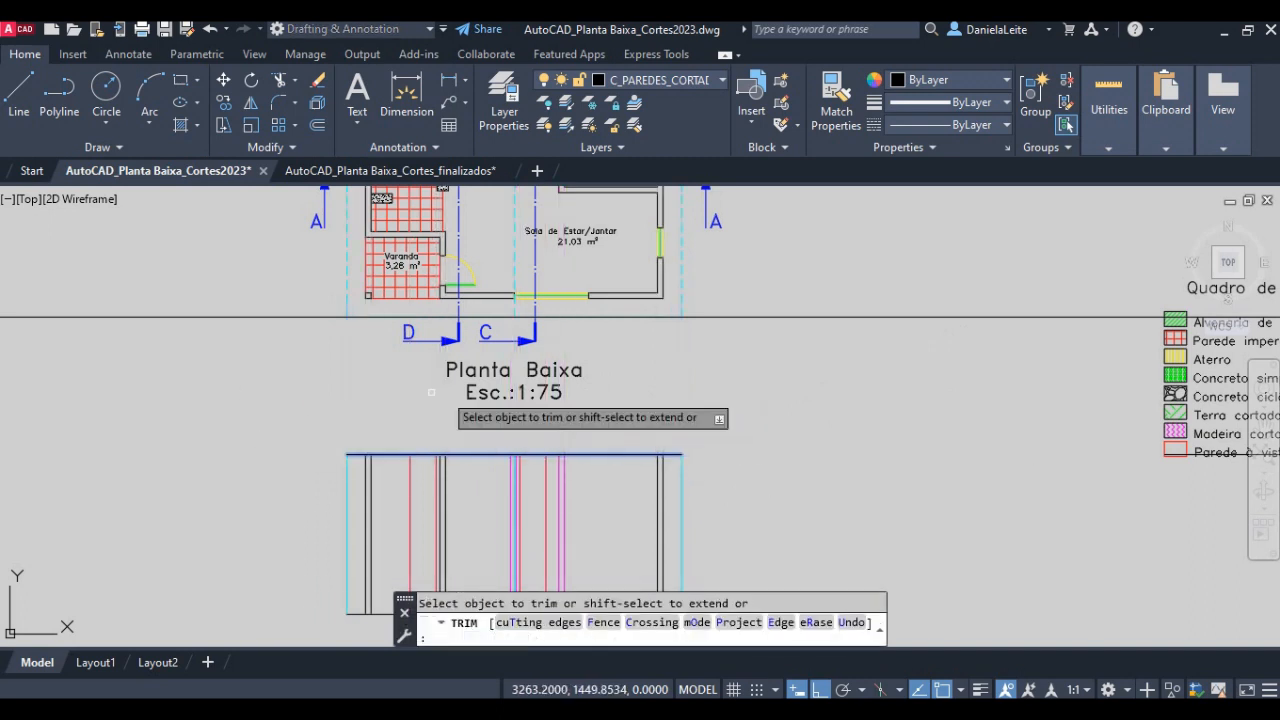
scroll(532, 401, down, 2)
key(Return)
- Delete the horizontal construction line at the front eave and the leftover line crossing the conventions legend
click(711, 408)
click(670, 335)
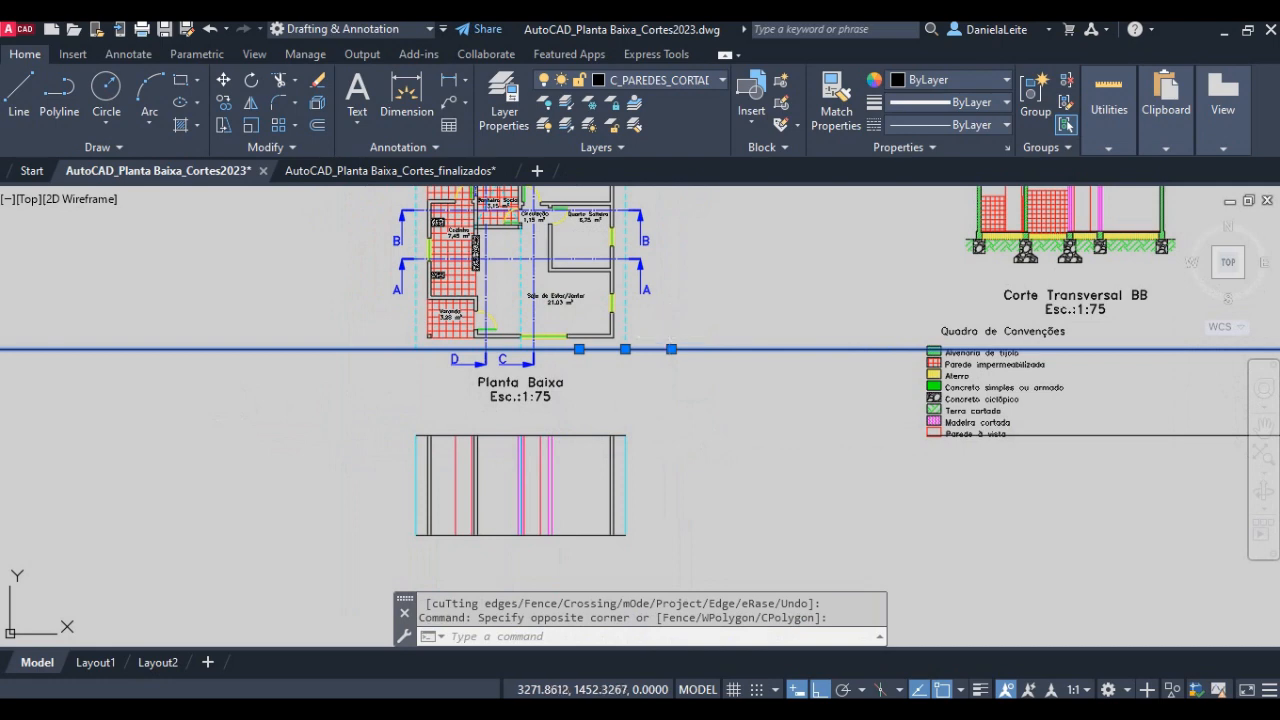
key(Delete)
click(1202, 466)
click(1020, 434)
key(Delete)
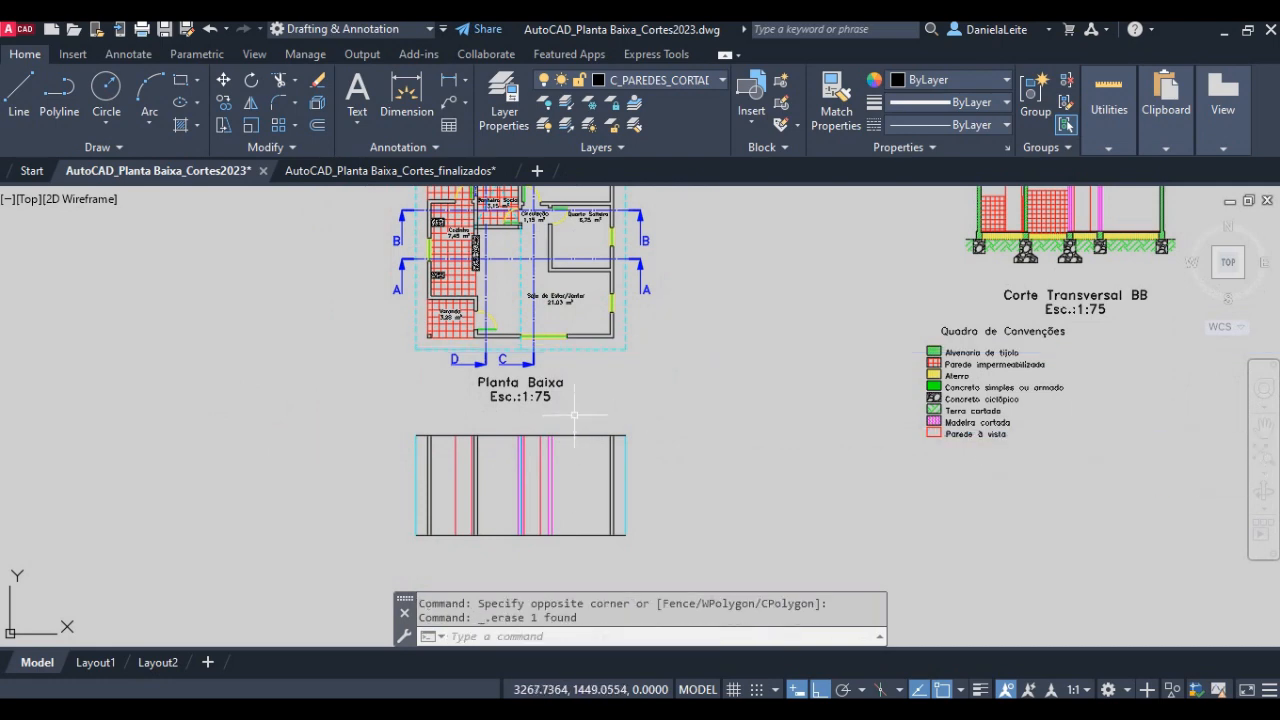
middle_drag(527, 445, 532, 465)
scroll(470, 510, up, 3)
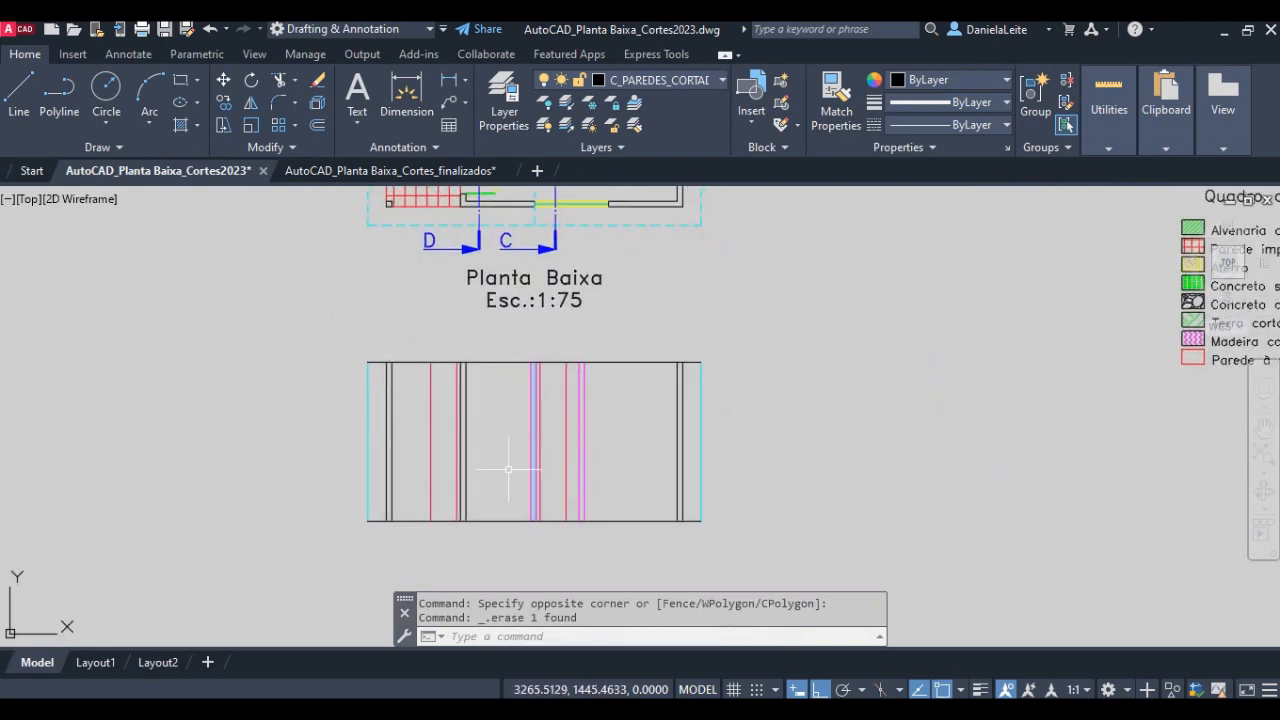
scroll(471, 532, up, 3)
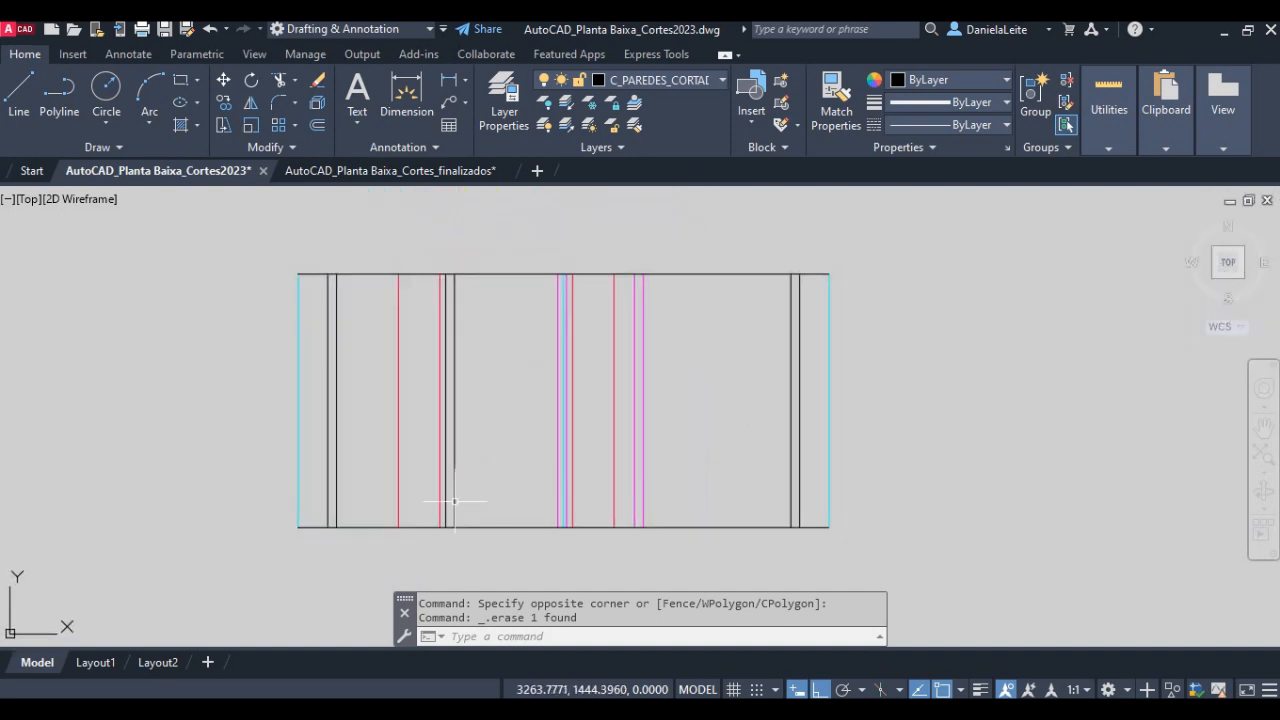
scroll(496, 497, up, 3)
middle_drag(500, 485, 508, 494)
scroll(508, 494, down, 3)
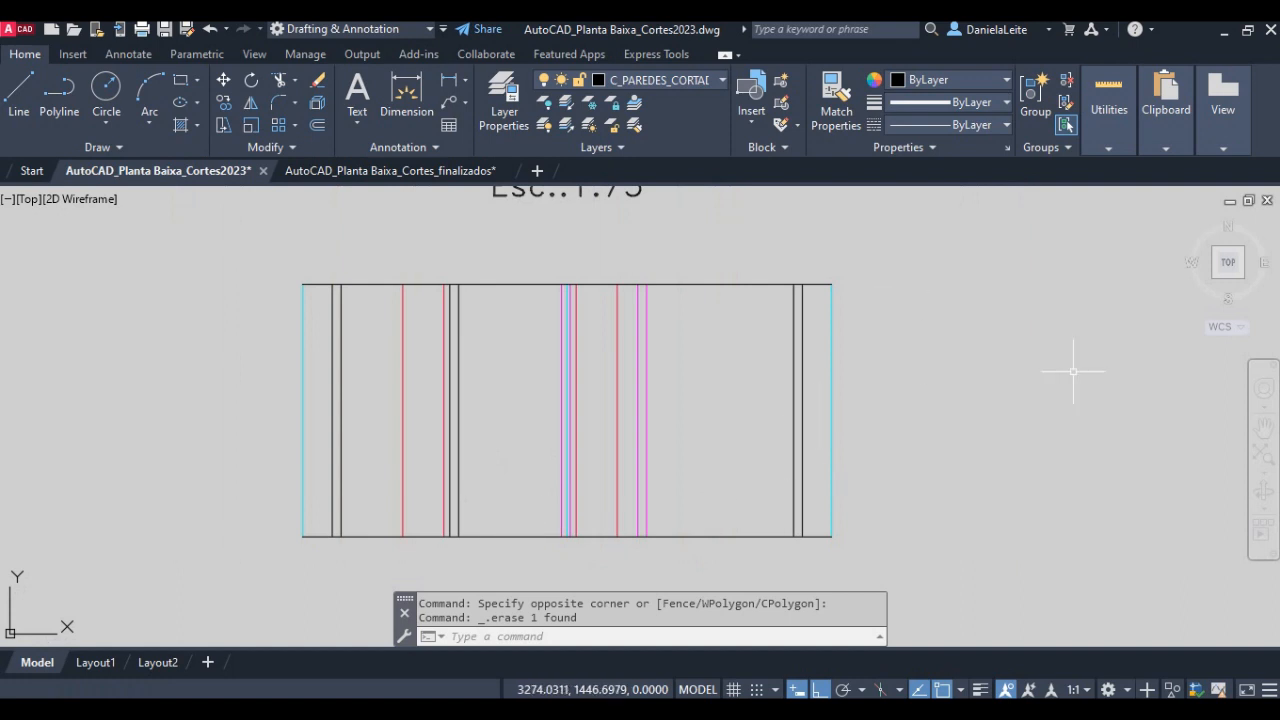
- Examine the ground line, fill and floor layers in the finished Corte Transversal BB drawing
middle_drag(1073, 371, 385, 431)
middle_drag(1110, 250, 494, 370)
mouse_move(764, 303)
middle_down()
mouse_move(671, 440)
mouse_move(675, 470)
middle_up()
mouse_move(495, 273)
middle_down()
mouse_move(508, 454)
mouse_move(535, 558)
middle_up()
scroll(531, 405, up, 3)
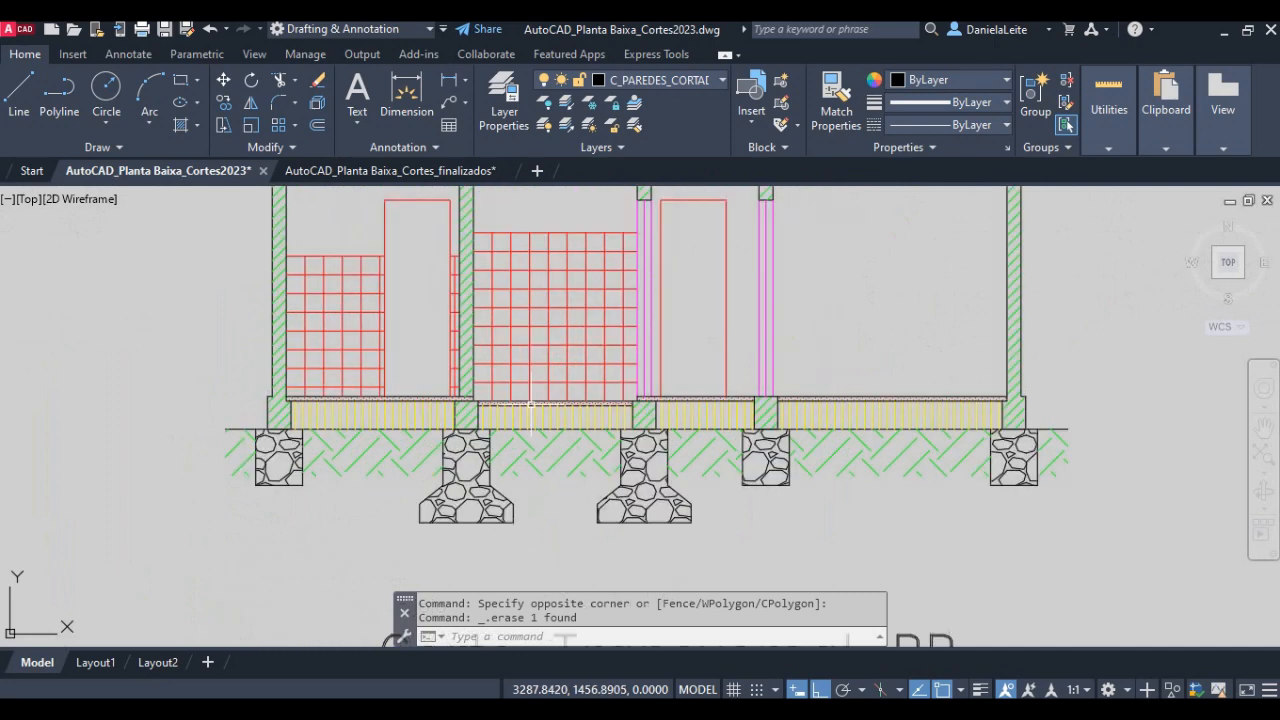
scroll(531, 405, up, 2)
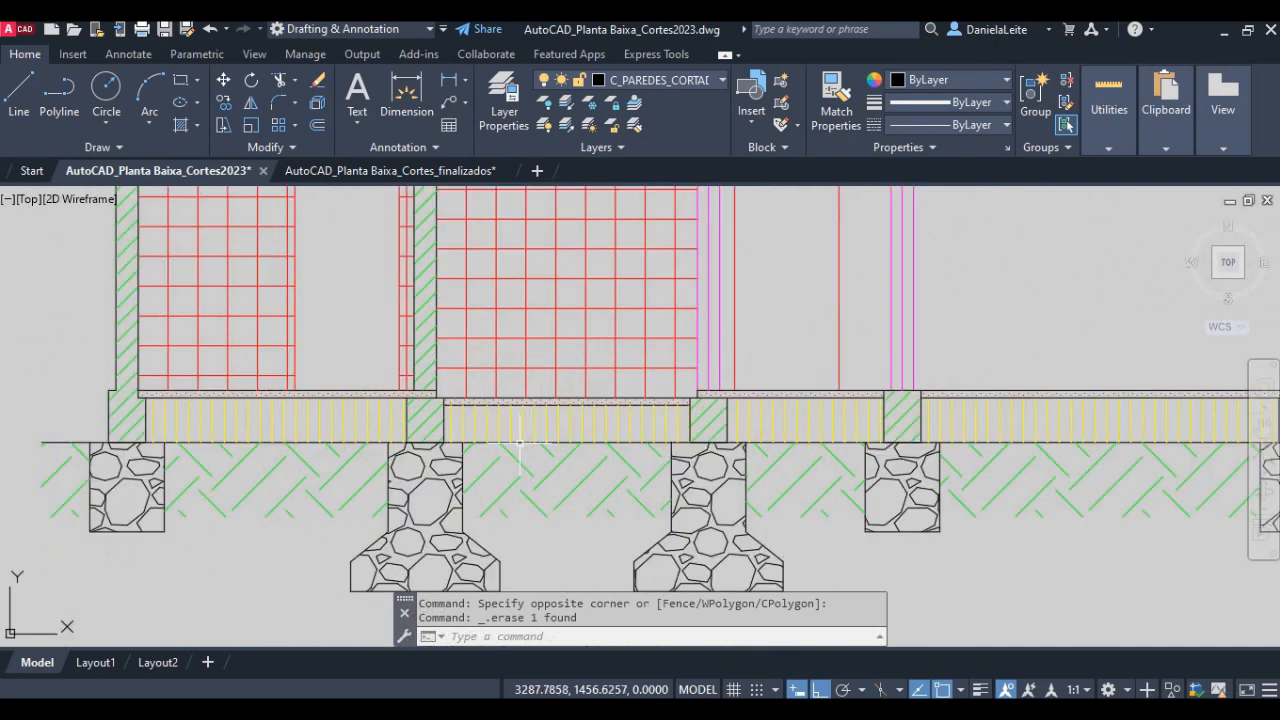
click(518, 441)
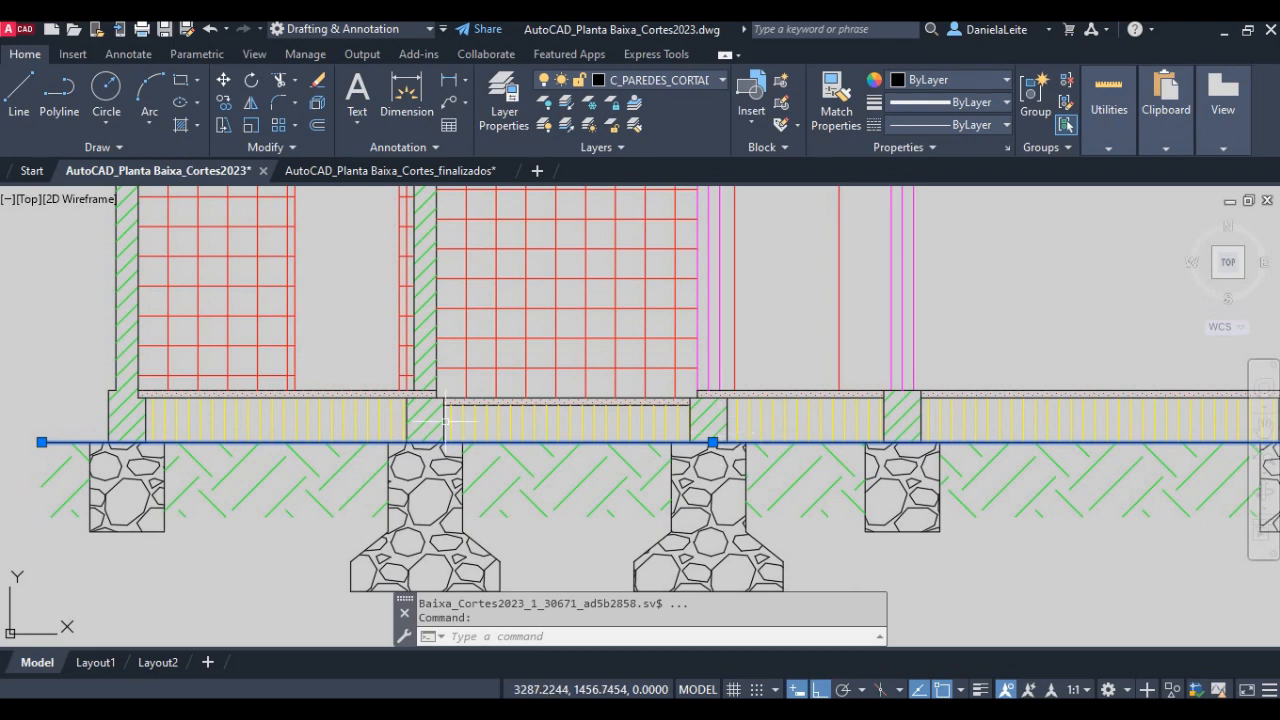
scroll(553, 431, up, 2)
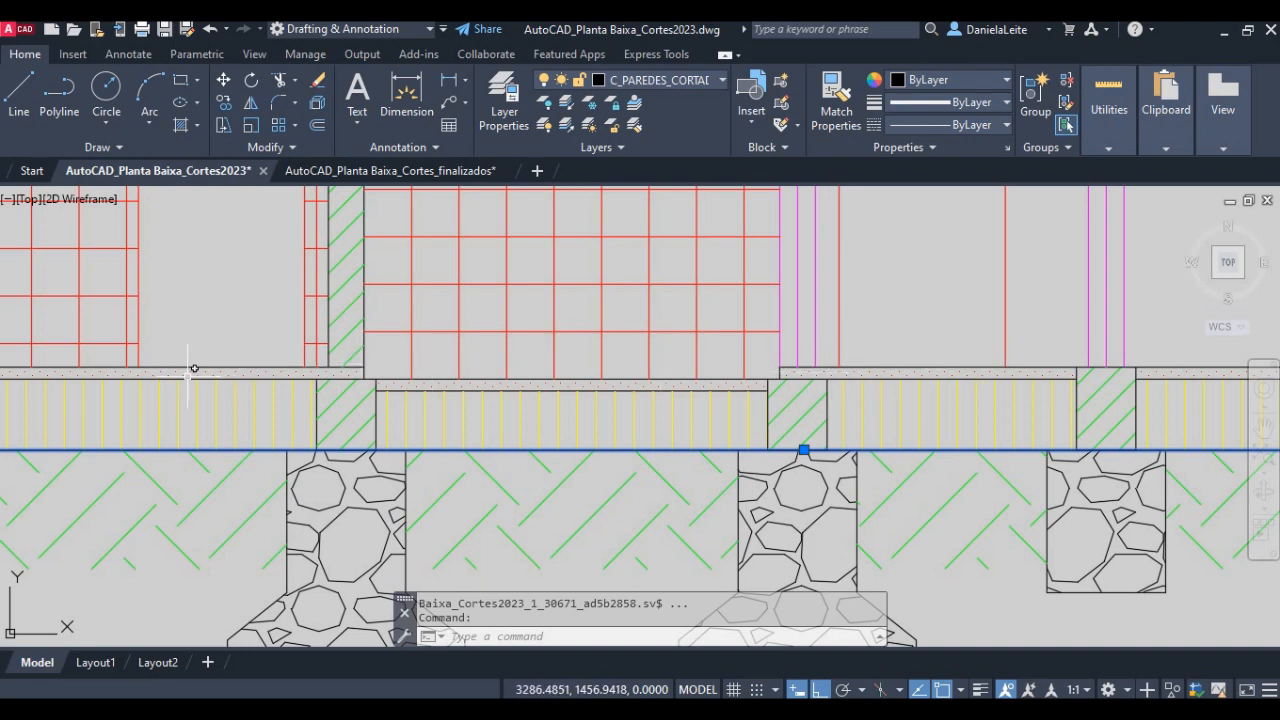
scroll(480, 470, down, 2)
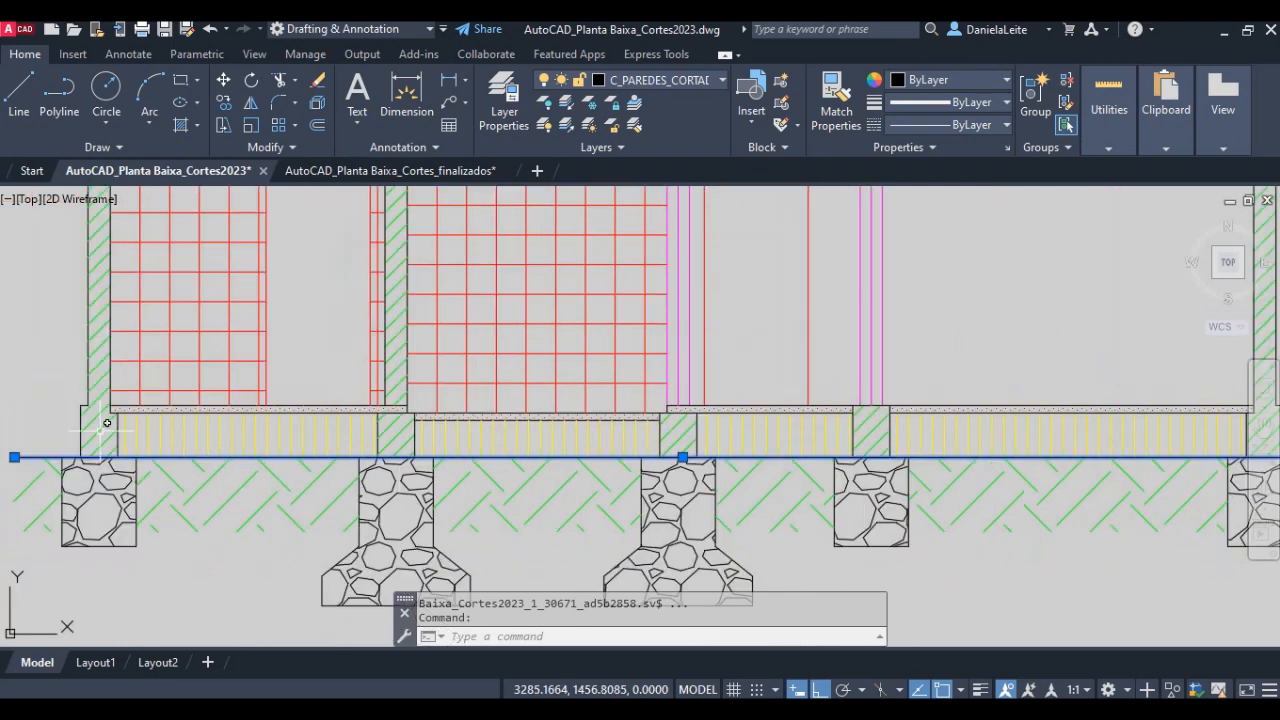
scroll(102, 431, up, 2)
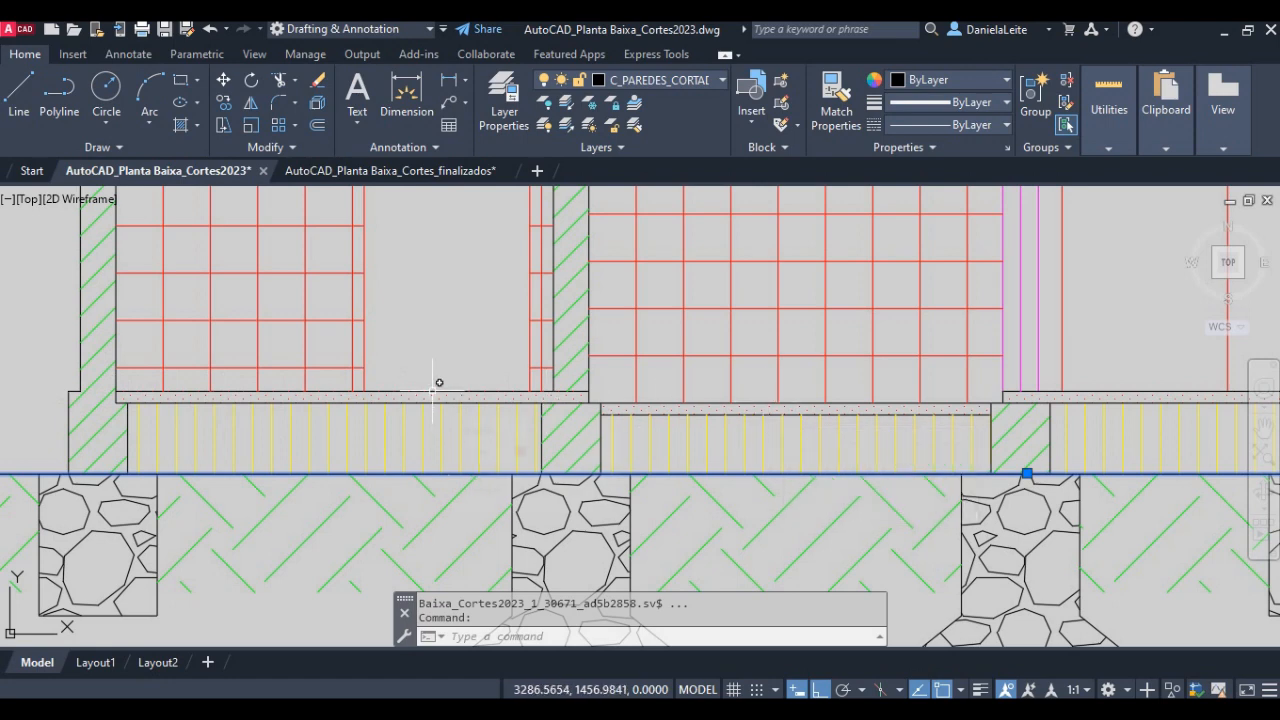
key(Escape)
scroll(625, 481, down, 8)
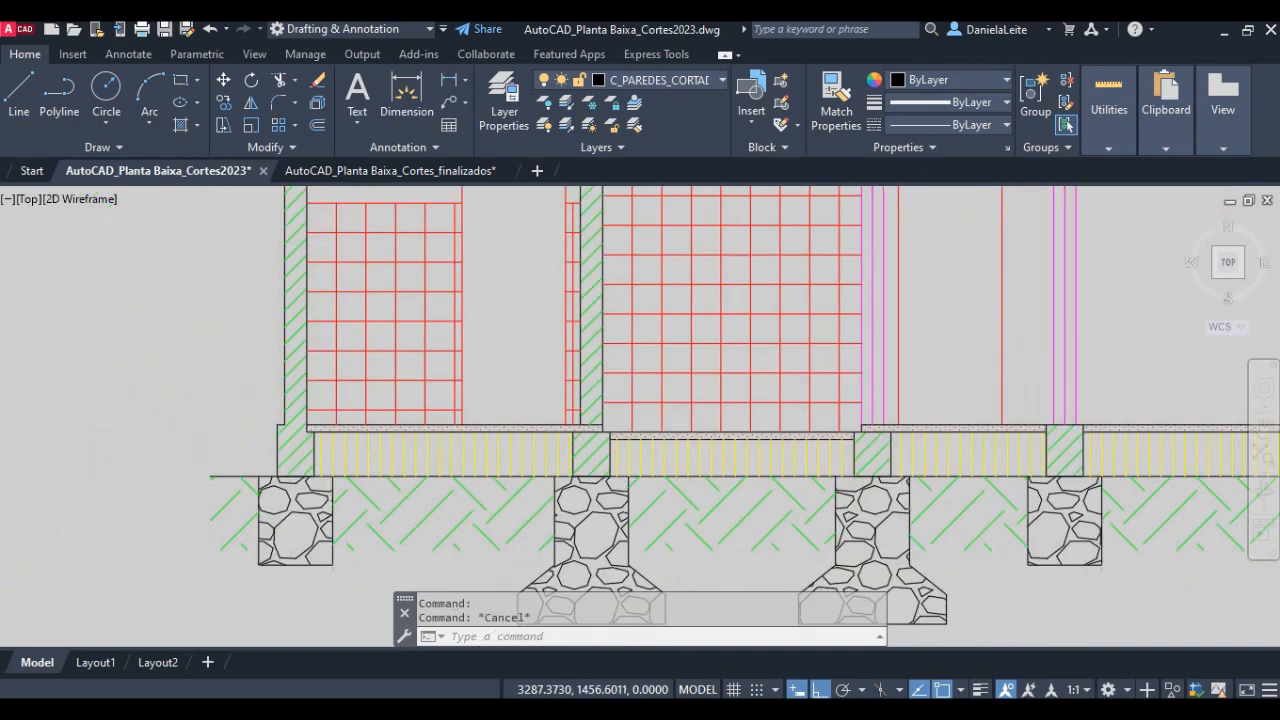
- Offset the ground line of the new section 0.25 units upward
middle_drag(248, 491, 537, 371)
middle_drag(60, 582, 426, 282)
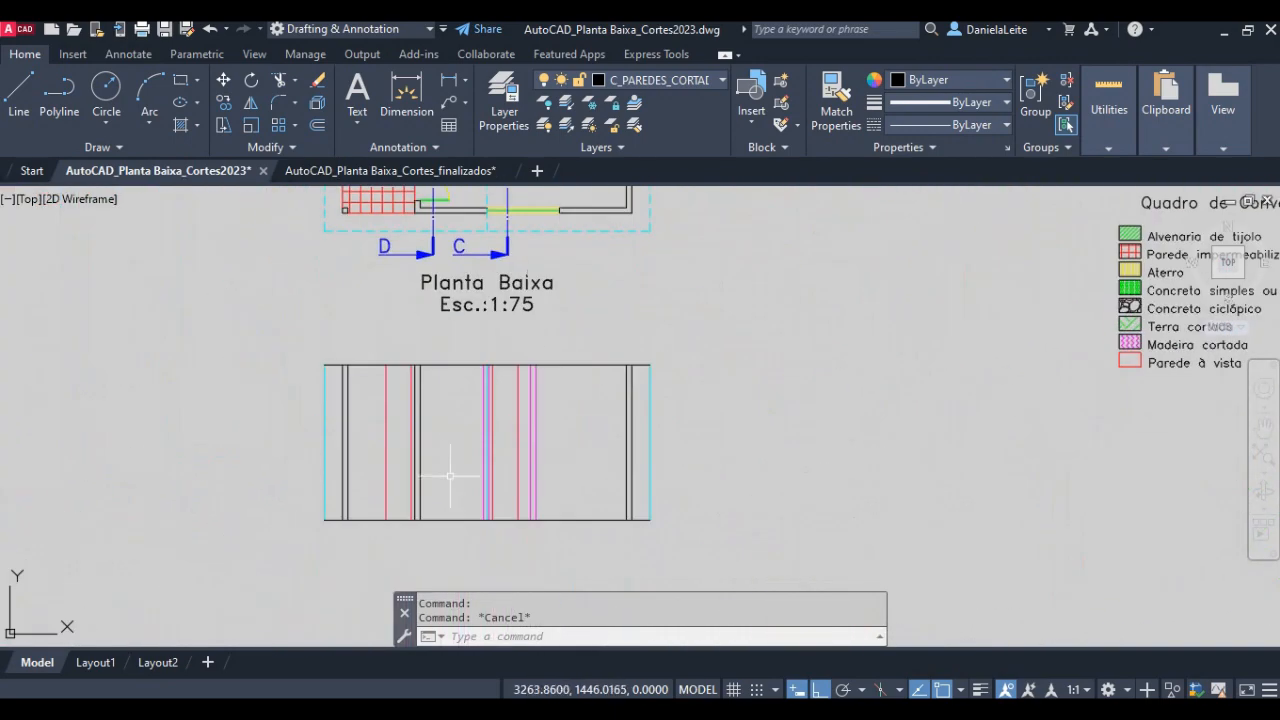
scroll(464, 545, up, 4)
text(o)
key(Return)
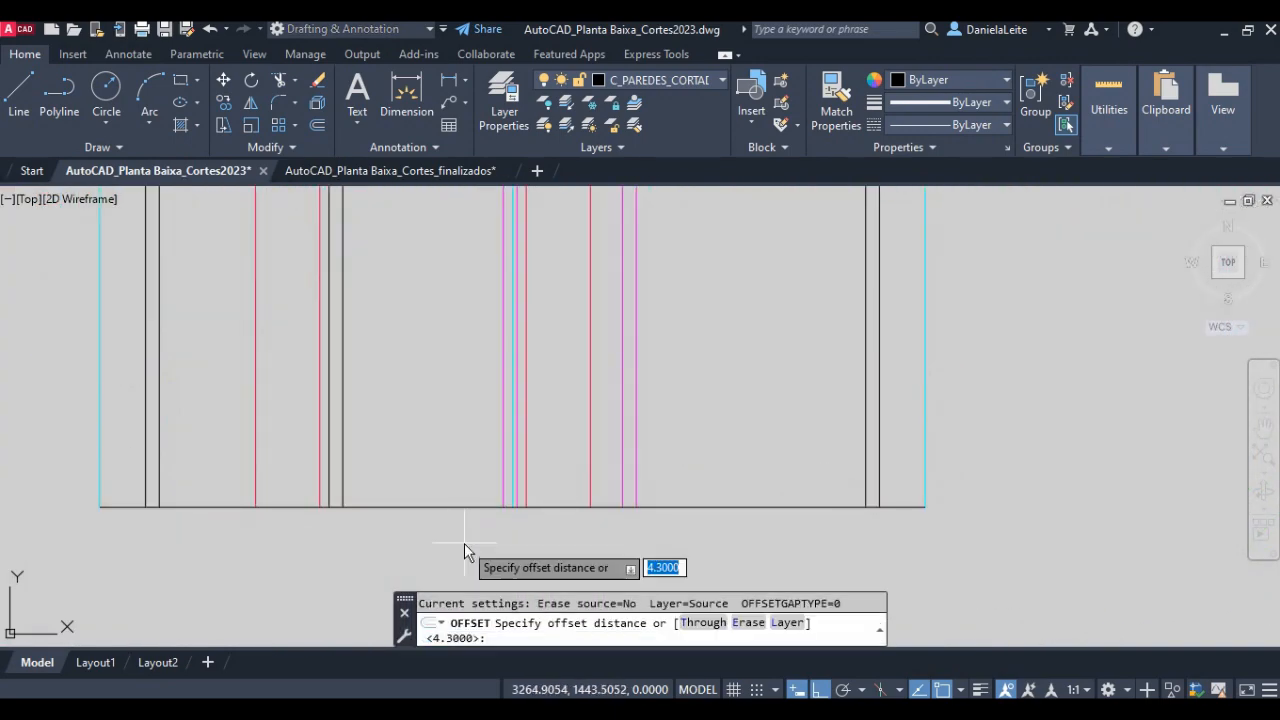
text(0.25)
key(Return)
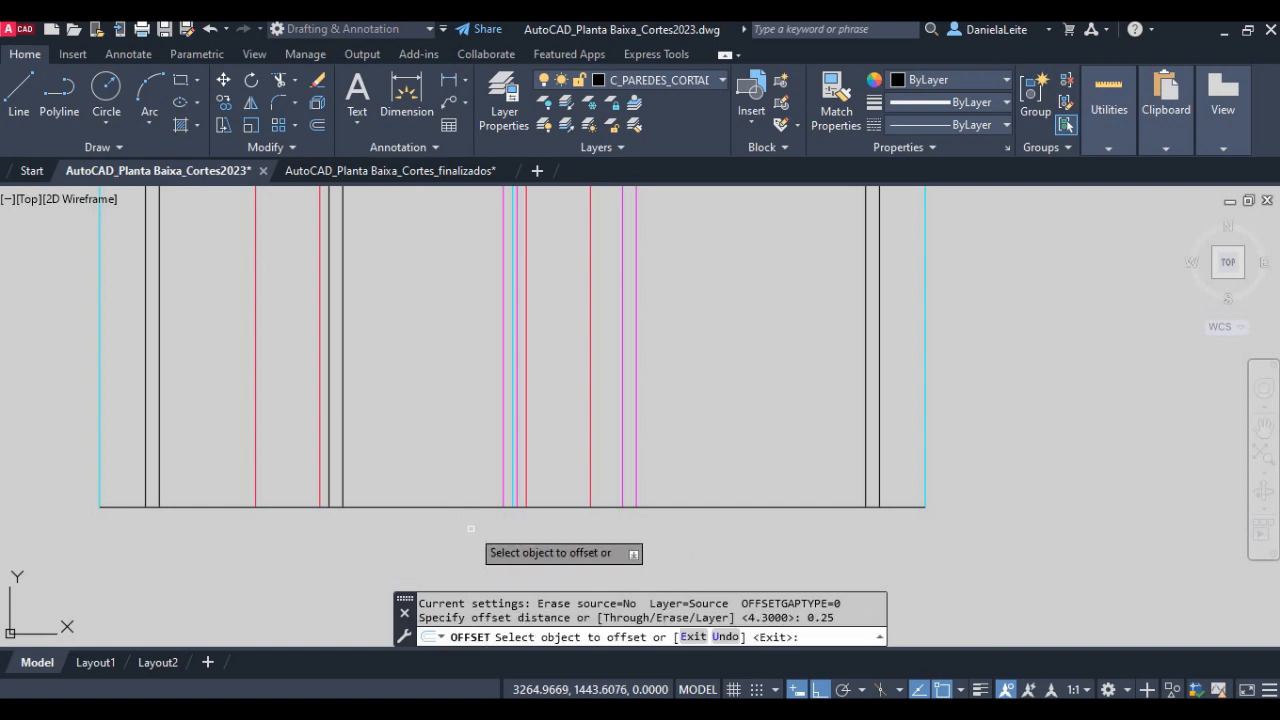
click(461, 506)
click(458, 455)
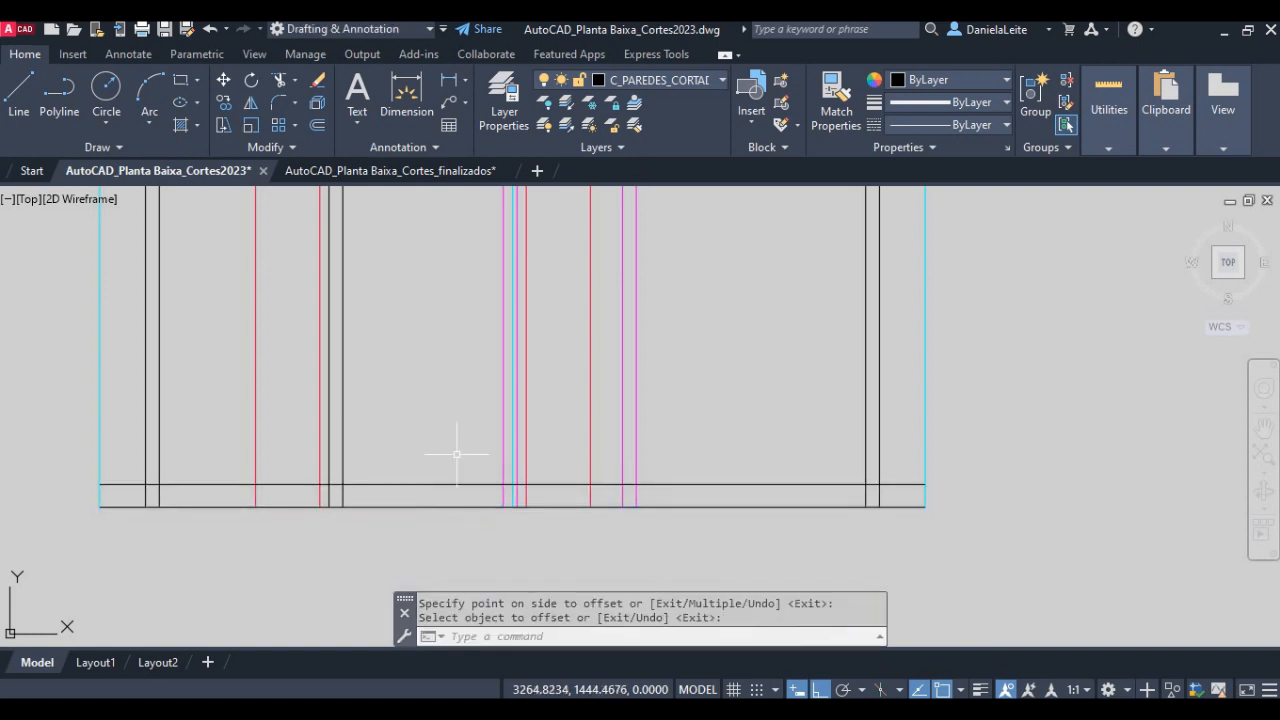
- Offset the raised horizontal floor line 0.05 units upward, and offset the resulting line another 0.05 units upward
text(o)
key(Return)
text(0.05)
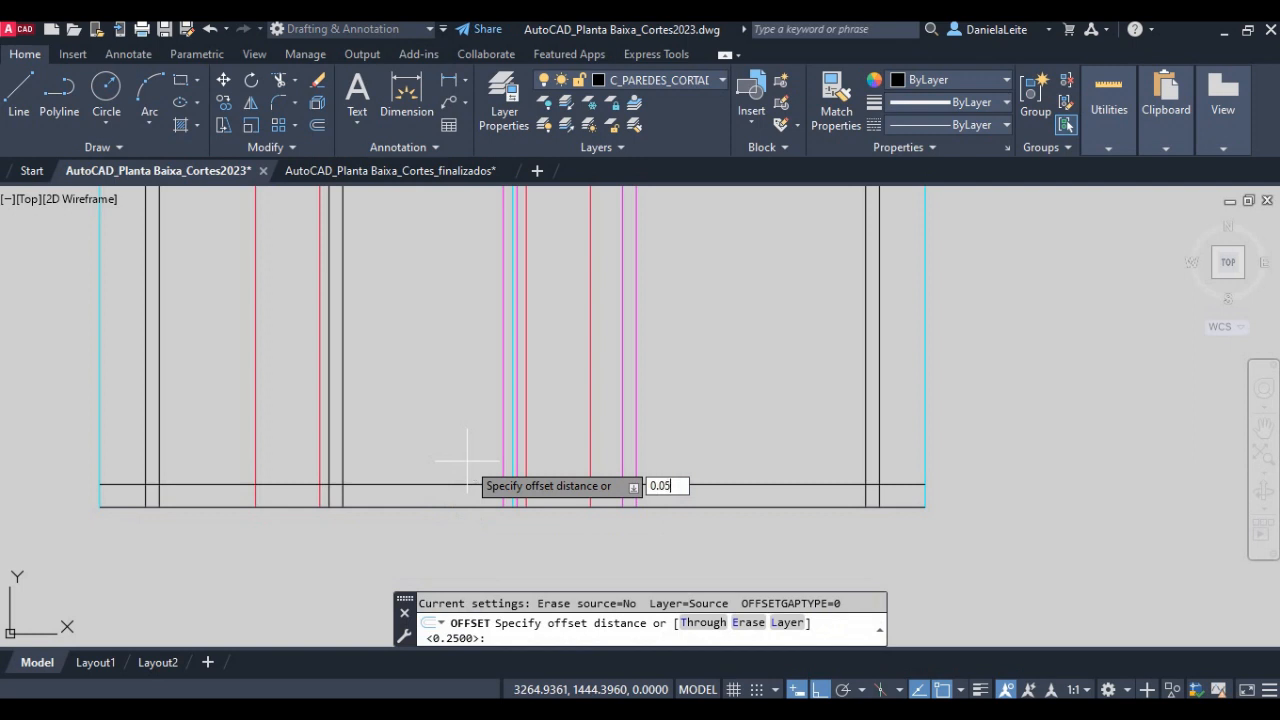
key(Return)
click(451, 484)
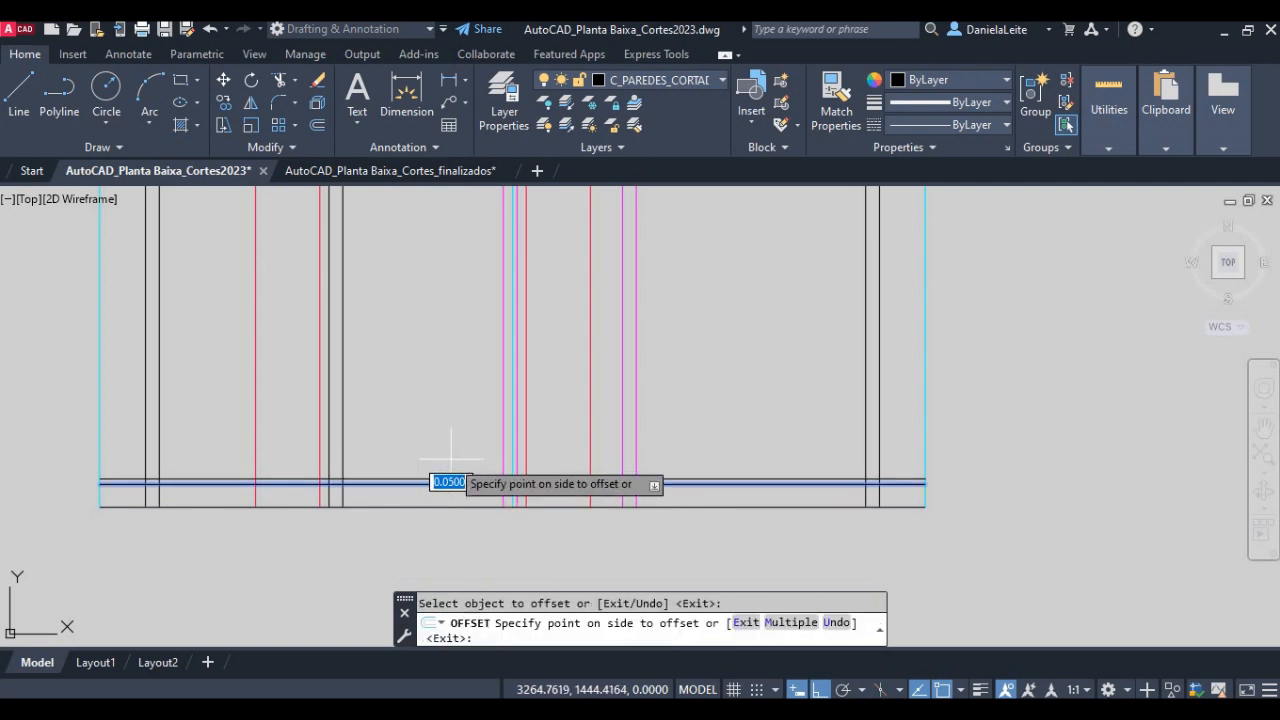
click(451, 458)
scroll(441, 475, up, 4)
click(440, 486)
click(438, 452)
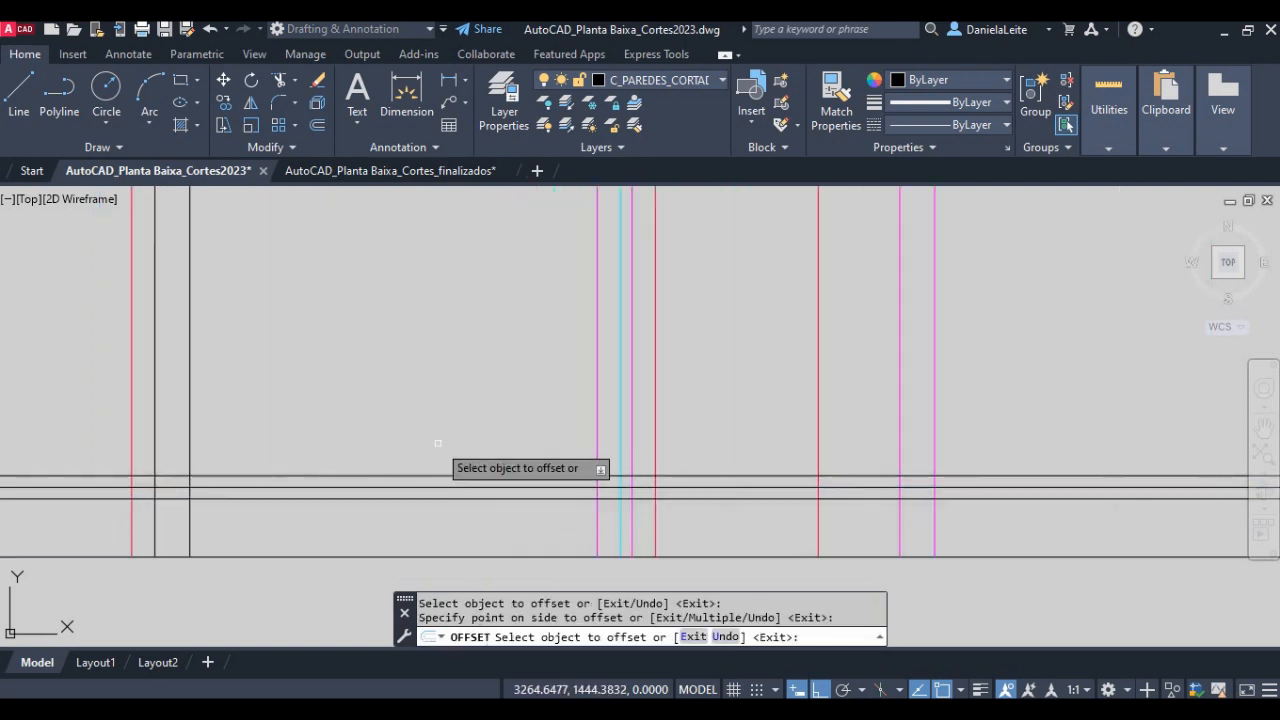
key(Return)
- Trim the uppermost floor line between the second black wall and the first magenta wall line
scroll(449, 449, down, 4)
scroll(338, 440, up, 1)
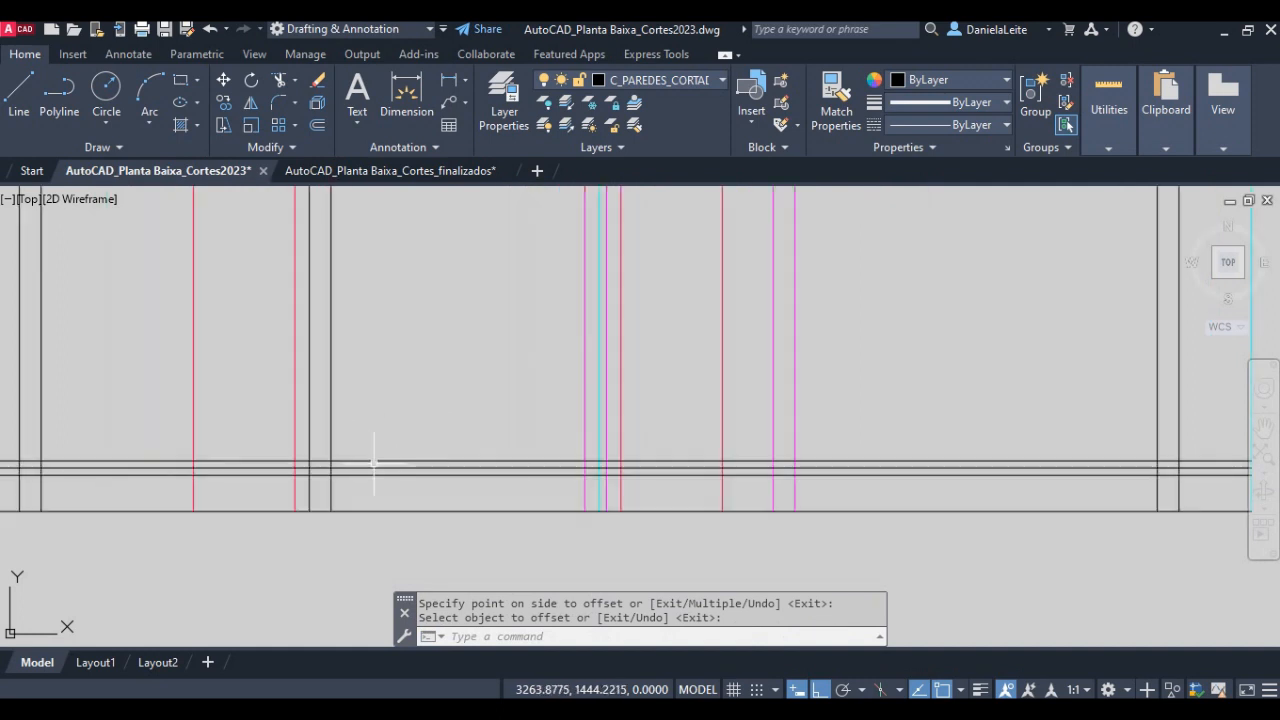
scroll(378, 462, up, 2)
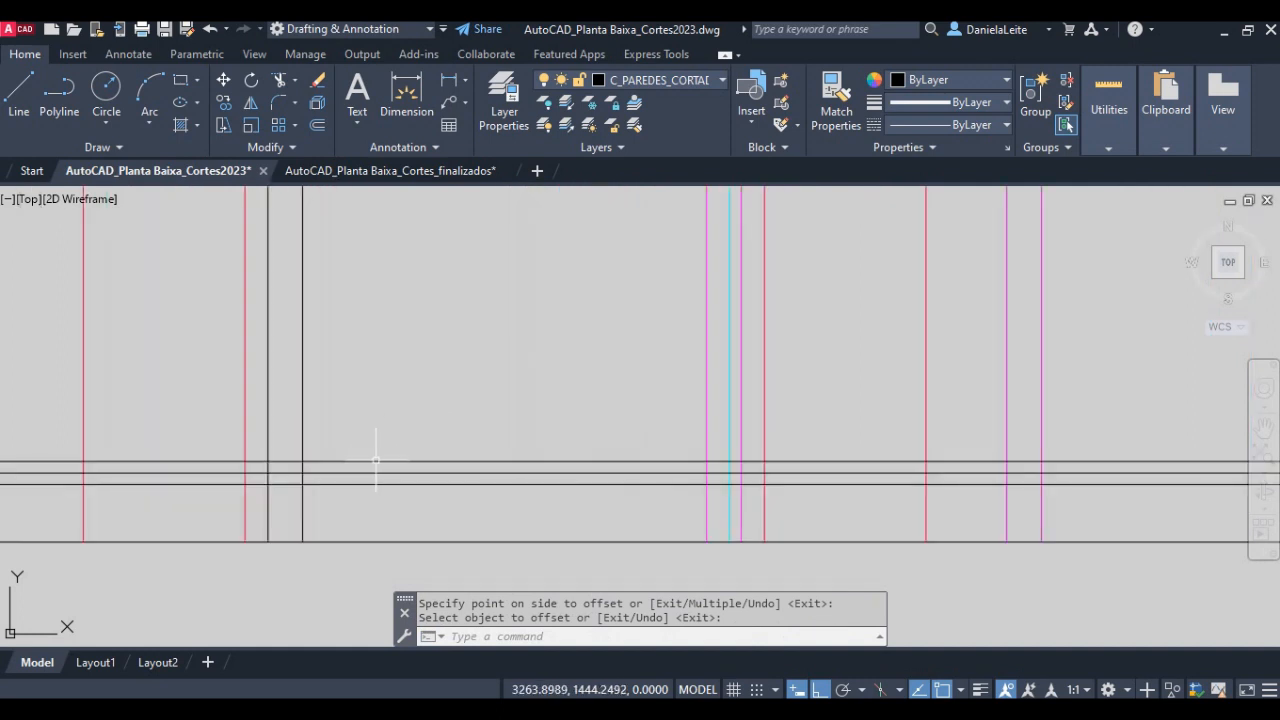
text(tr)
key(Return)
click(378, 462)
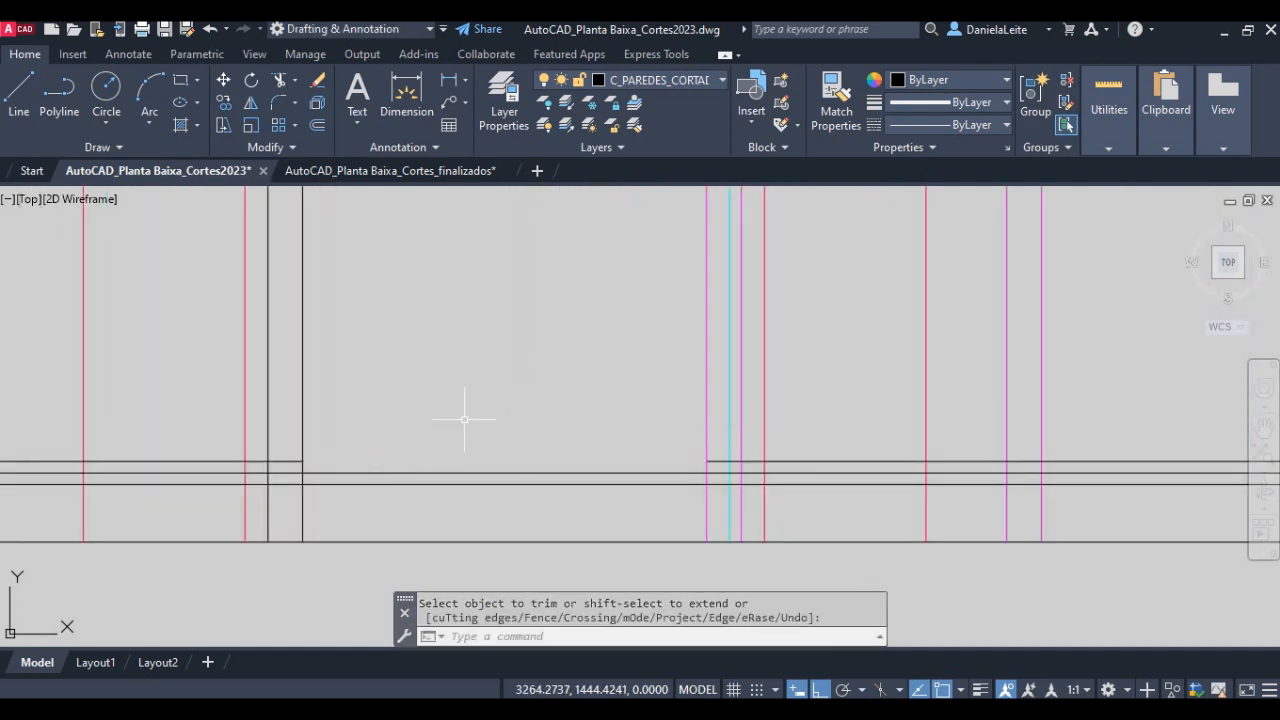
- Compare the new floor lines with the wall bases and floor layers in the finished Corte Transversal BB drawing
scroll(516, 446, down, 1)
scroll(443, 449, down, 1)
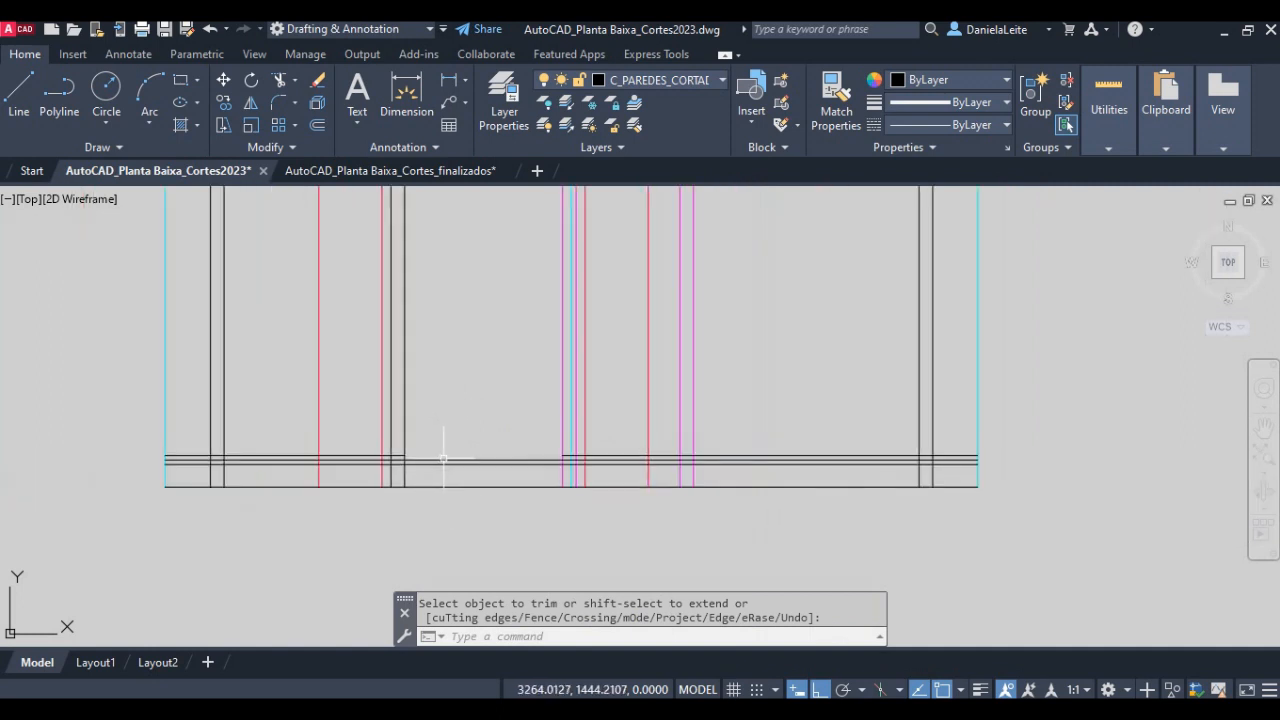
scroll(470, 459, down, 1)
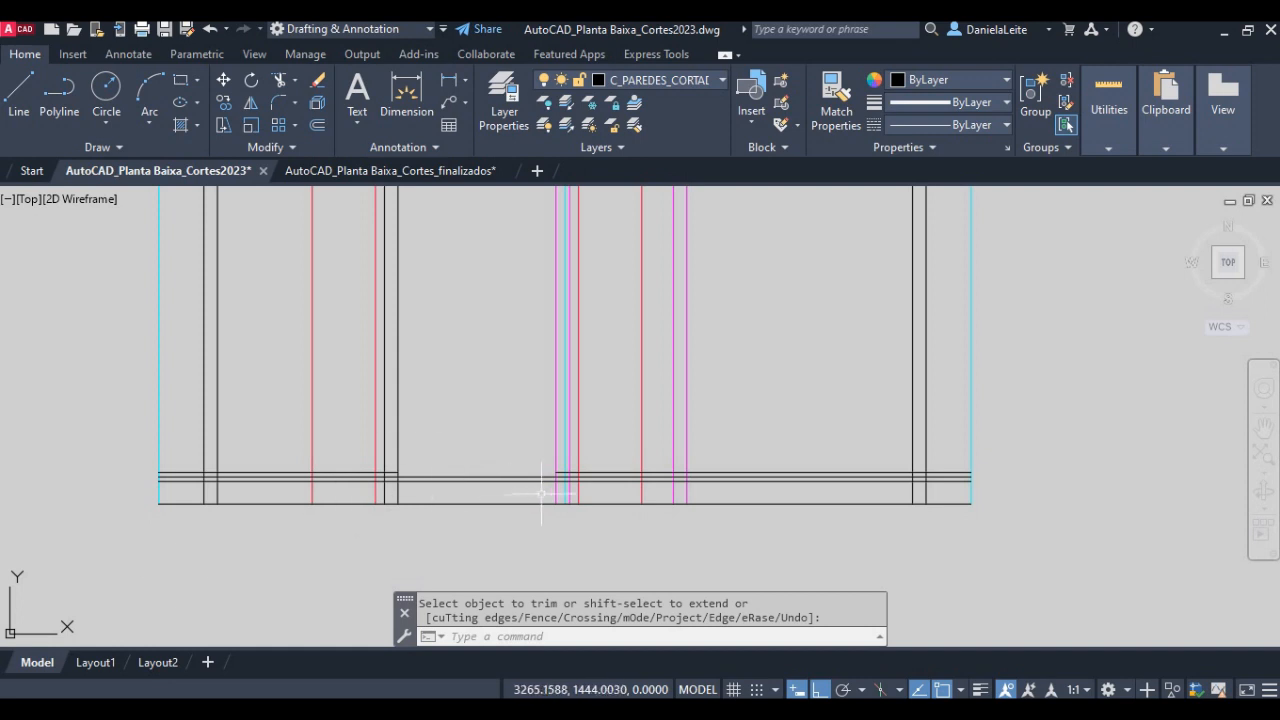
middle_drag(544, 496, 541, 518)
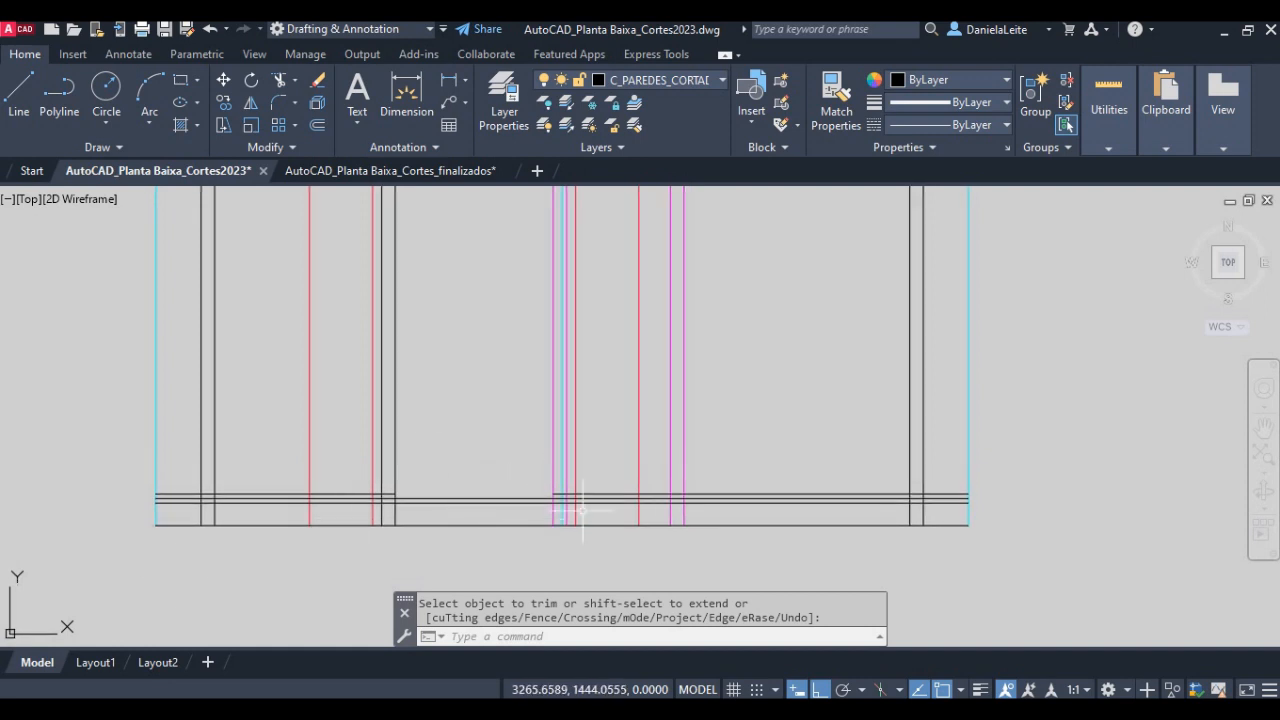
middle_drag(630, 488, 159, 694)
middle_drag(597, 458, 222, 611)
middle_drag(764, 342, 489, 420)
middle_drag(800, 290, 337, 604)
scroll(860, 363, down, 2)
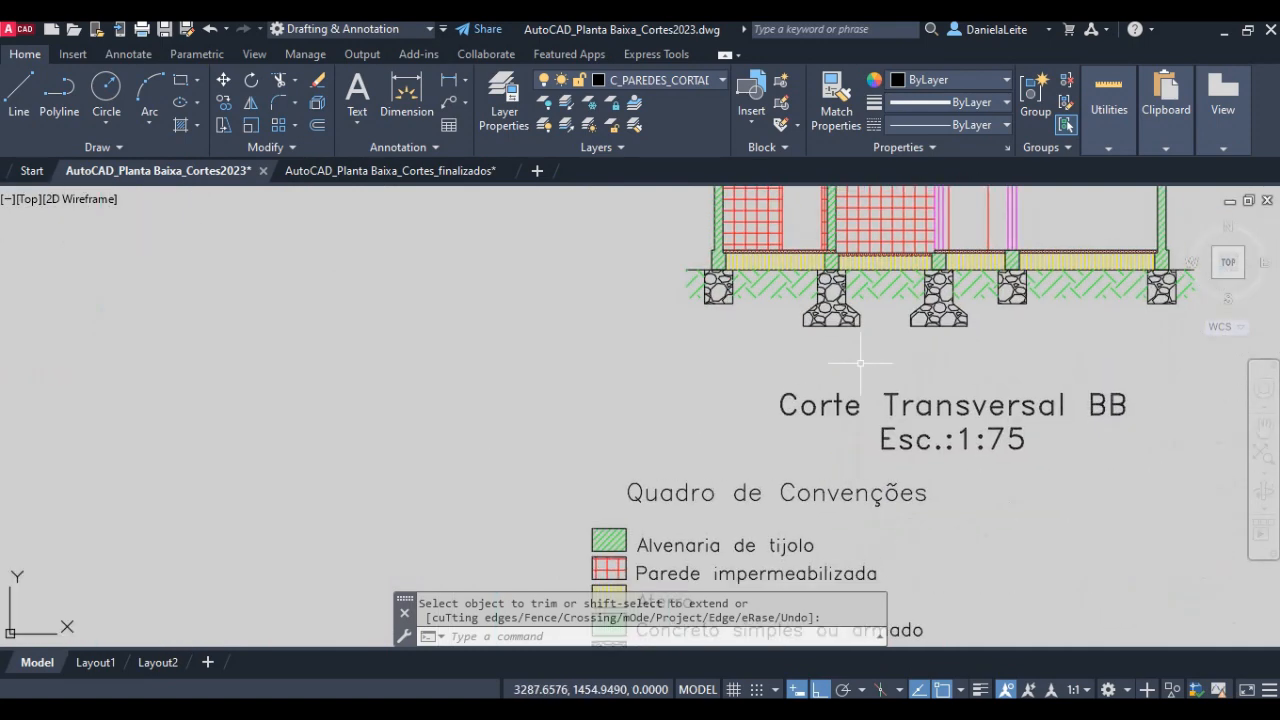
scroll(860, 363, up, 4)
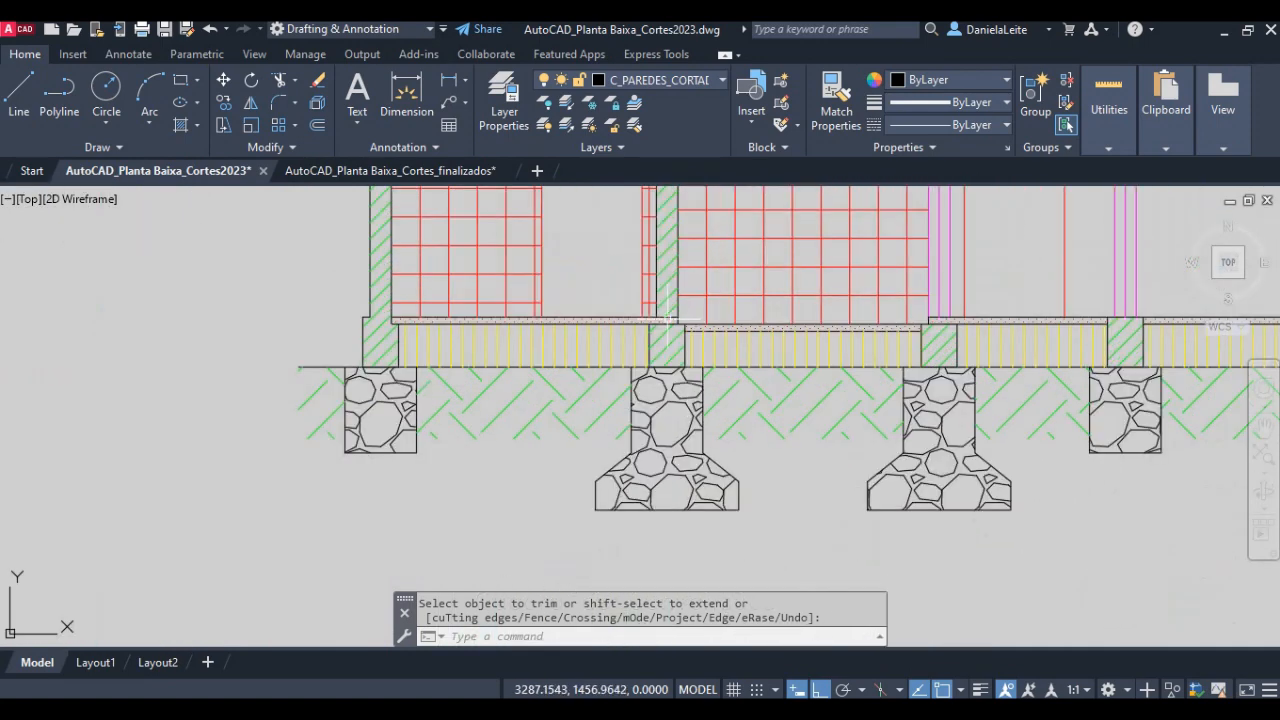
scroll(380, 330, up, 2)
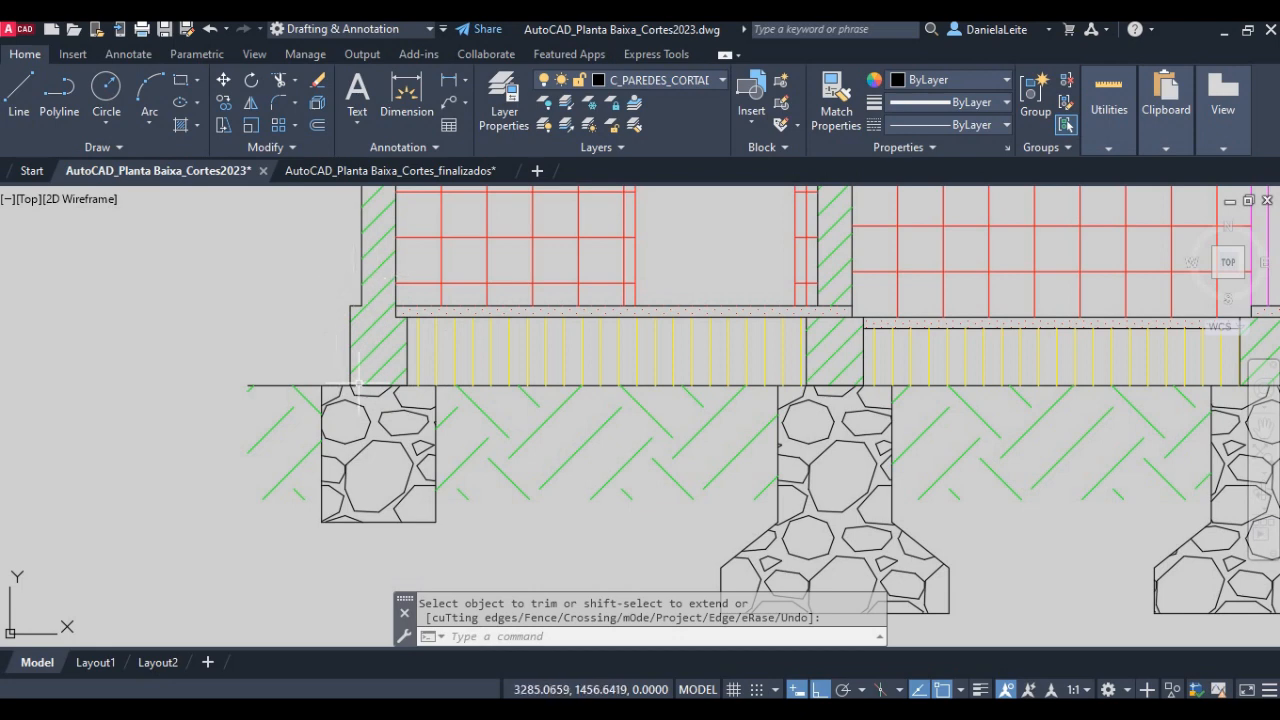
scroll(425, 380, down, 6)
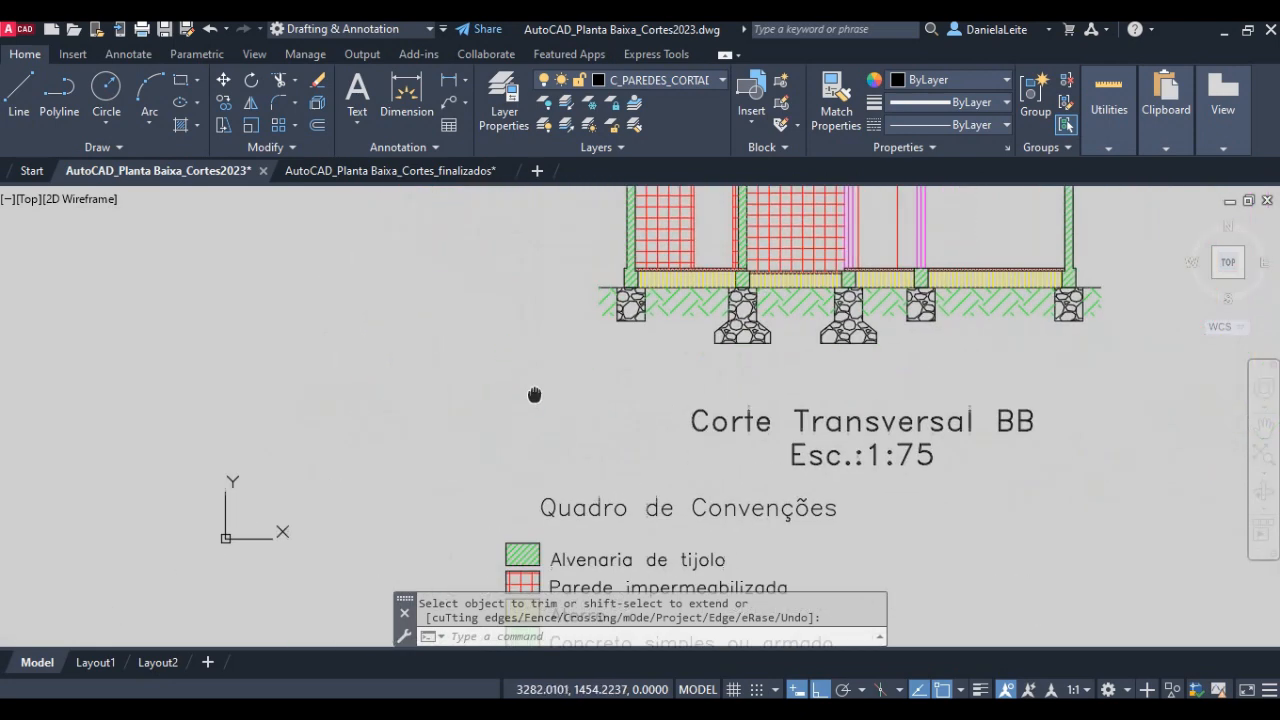
scroll(430, 467, up, 6)
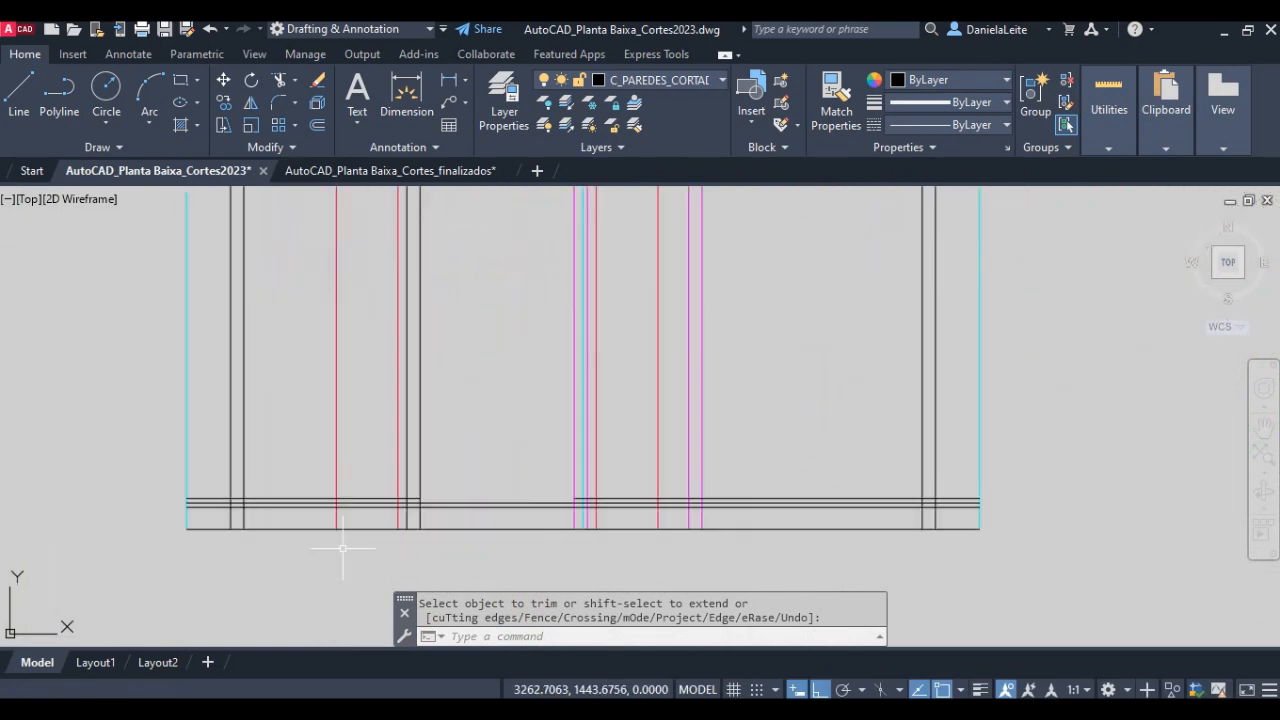
- Offset both faces of the left outer wall 0.05 units outward from the wall
key(Escape)
text(o)
key(Return)
key(Return)
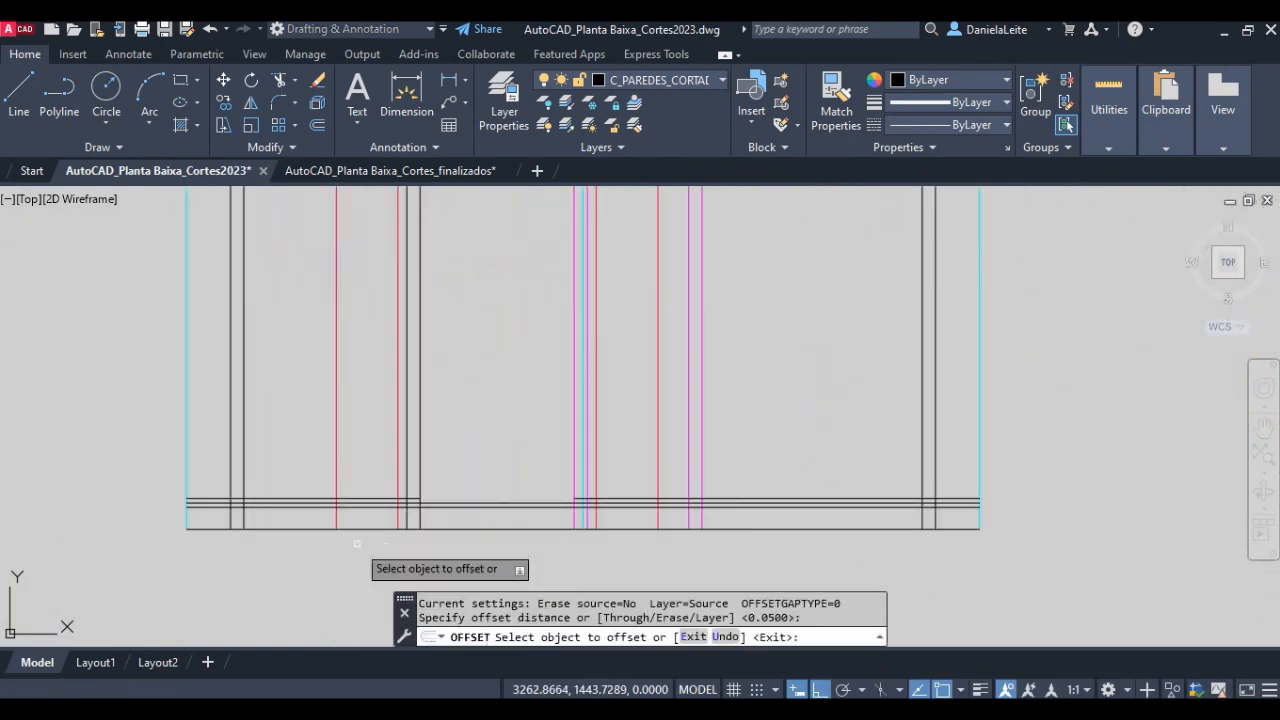
click(231, 475)
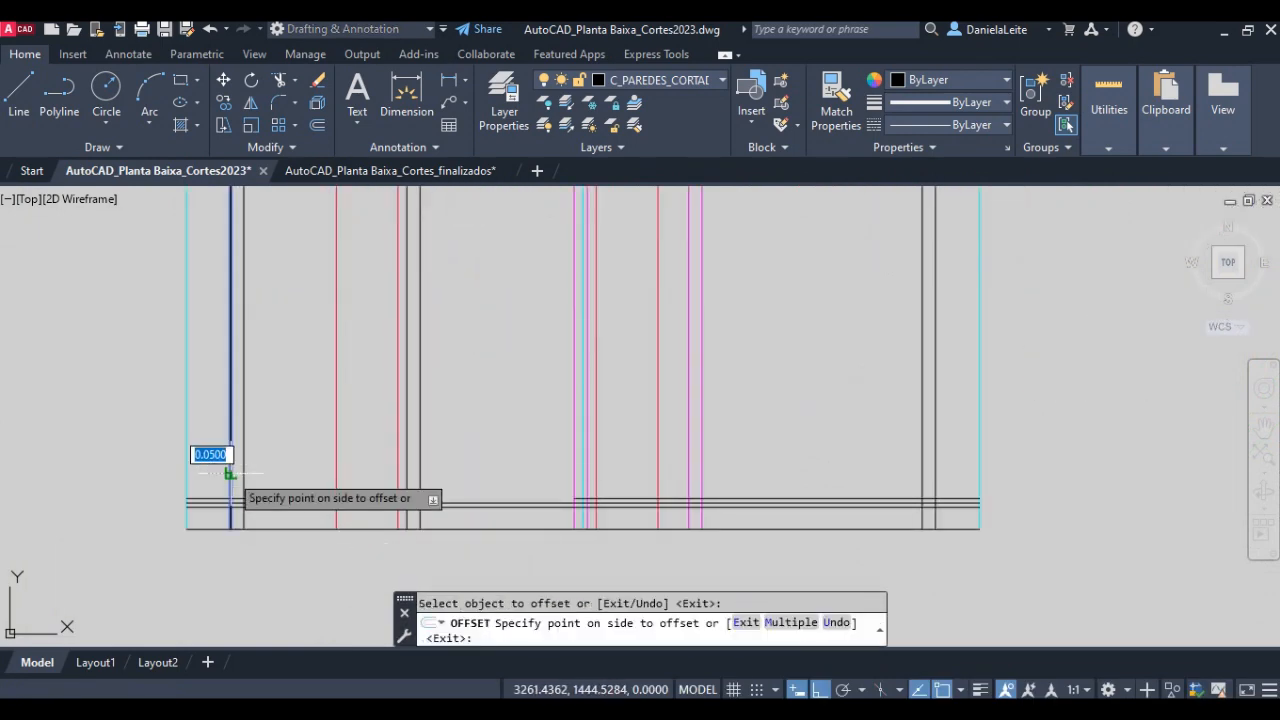
click(207, 471)
click(243, 472)
click(275, 472)
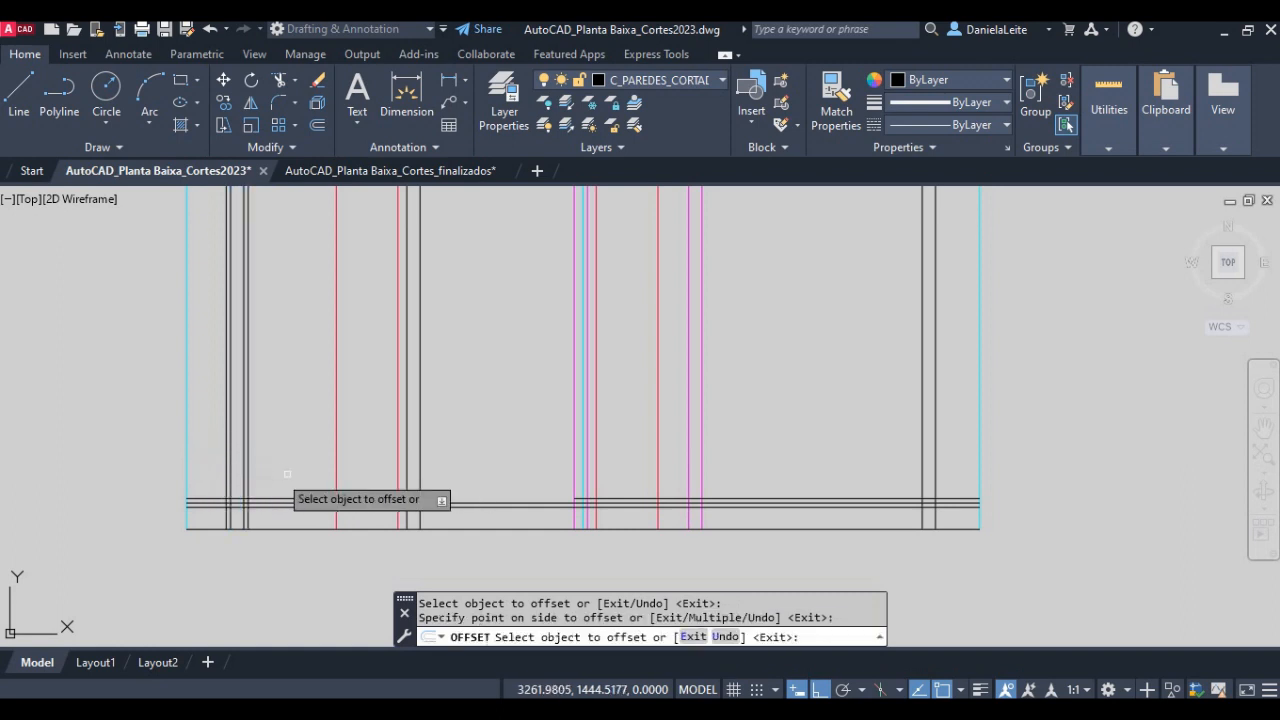
- Offset both faces of the black interior wall 0.05 units away from the wall
scroll(405, 480, up, 2)
click(400, 466)
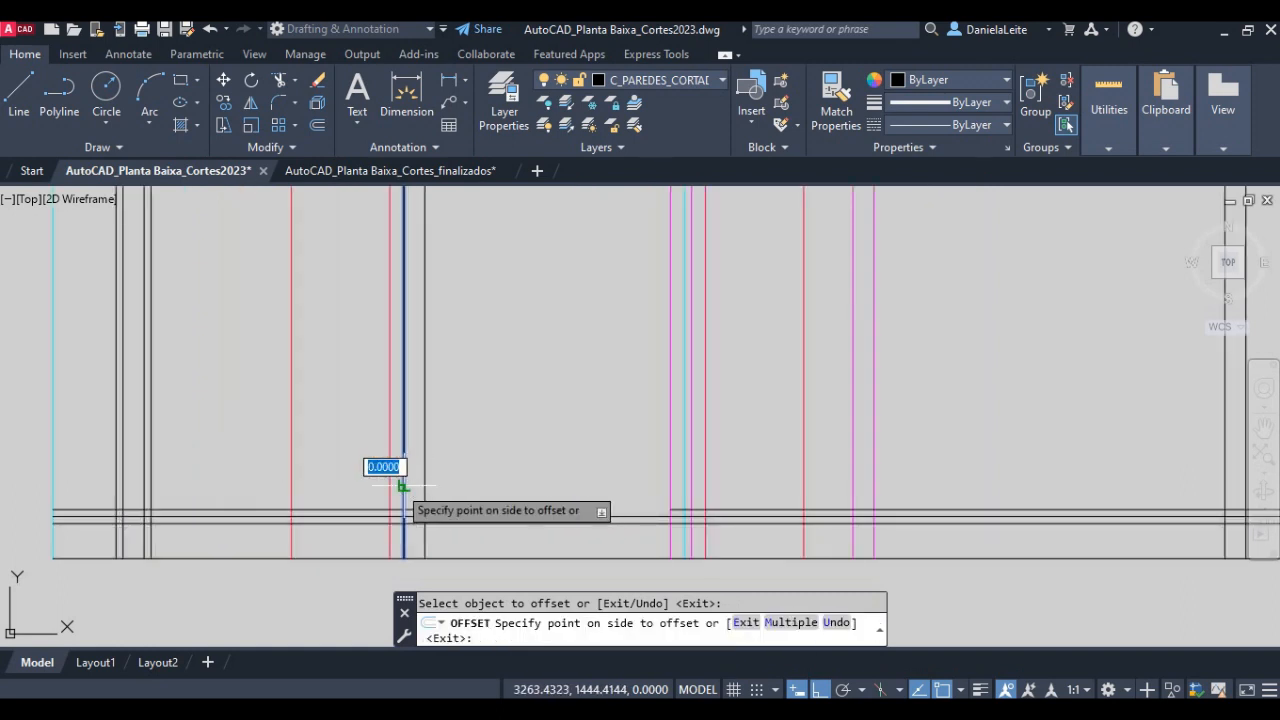
click(395, 485)
click(425, 487)
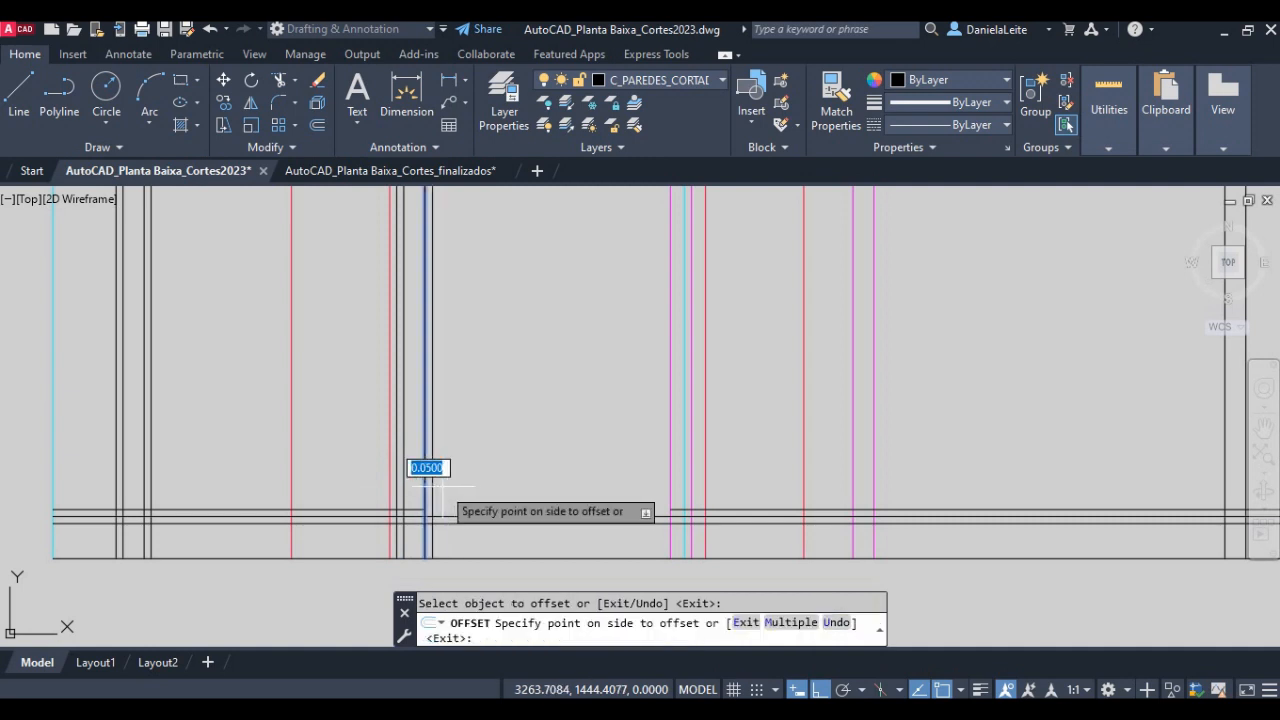
click(447, 486)
- Offset both faces of each of the two magenta walls 0.05 units away from the wall
click(671, 486)
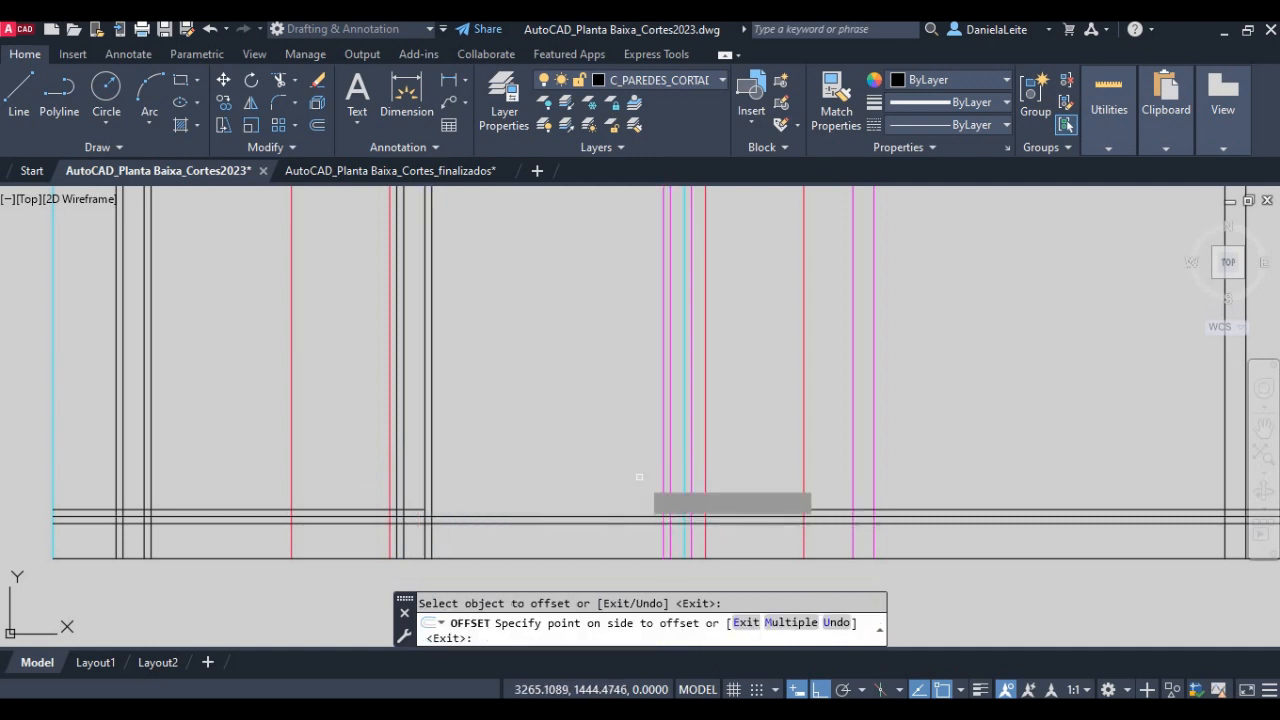
click(656, 488)
click(691, 486)
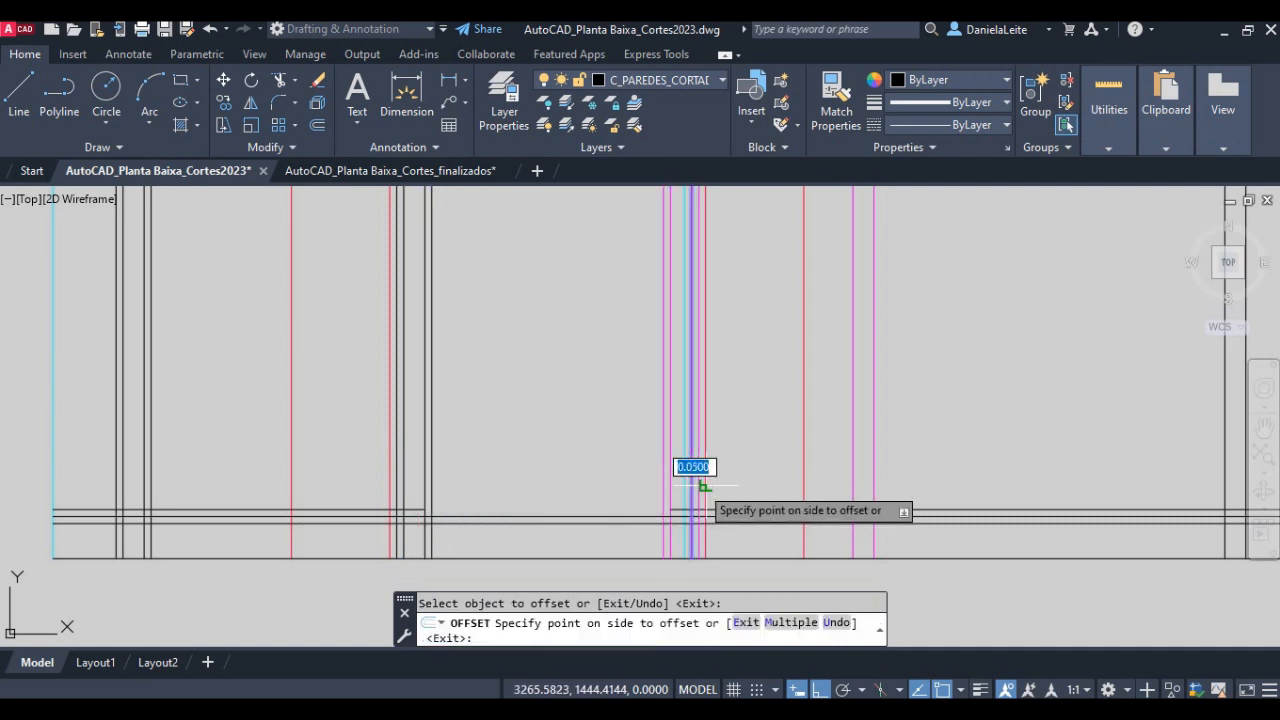
click(699, 486)
click(853, 487)
click(840, 488)
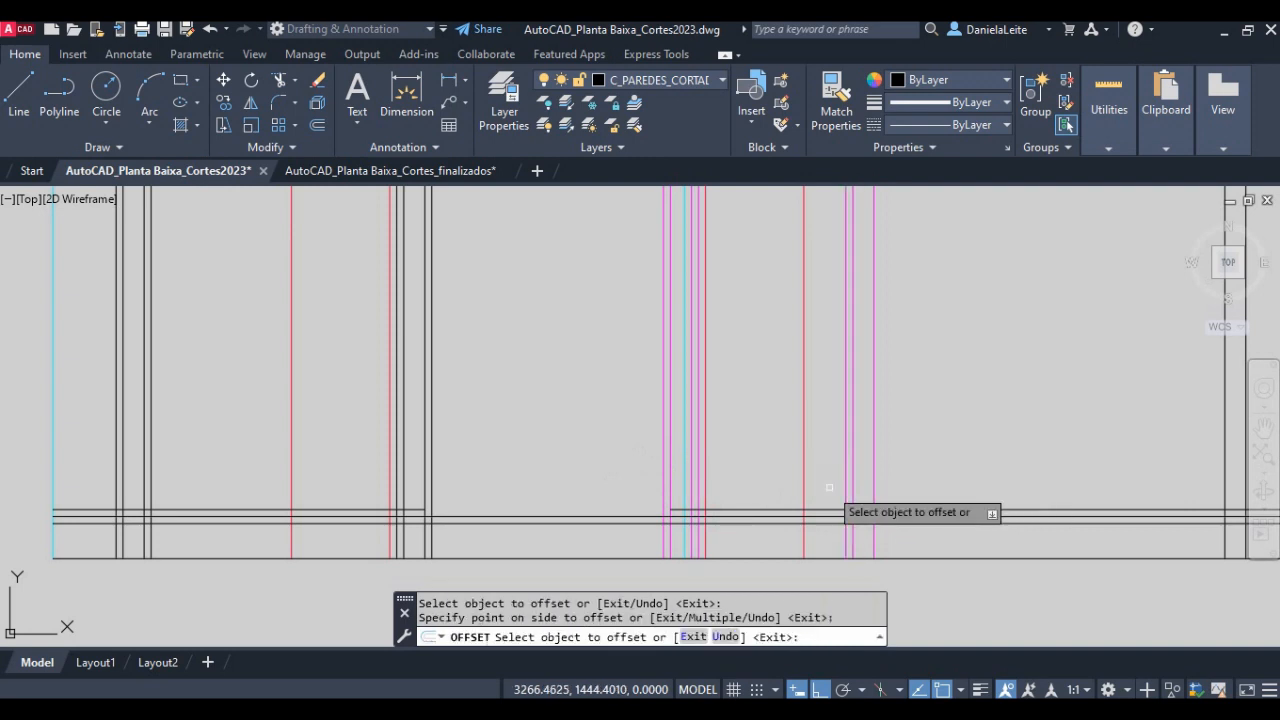
click(874, 486)
click(948, 478)
- Offset both faces of the right outer wall 0.05 units away from the wall
middle_drag(1078, 480, 713, 488)
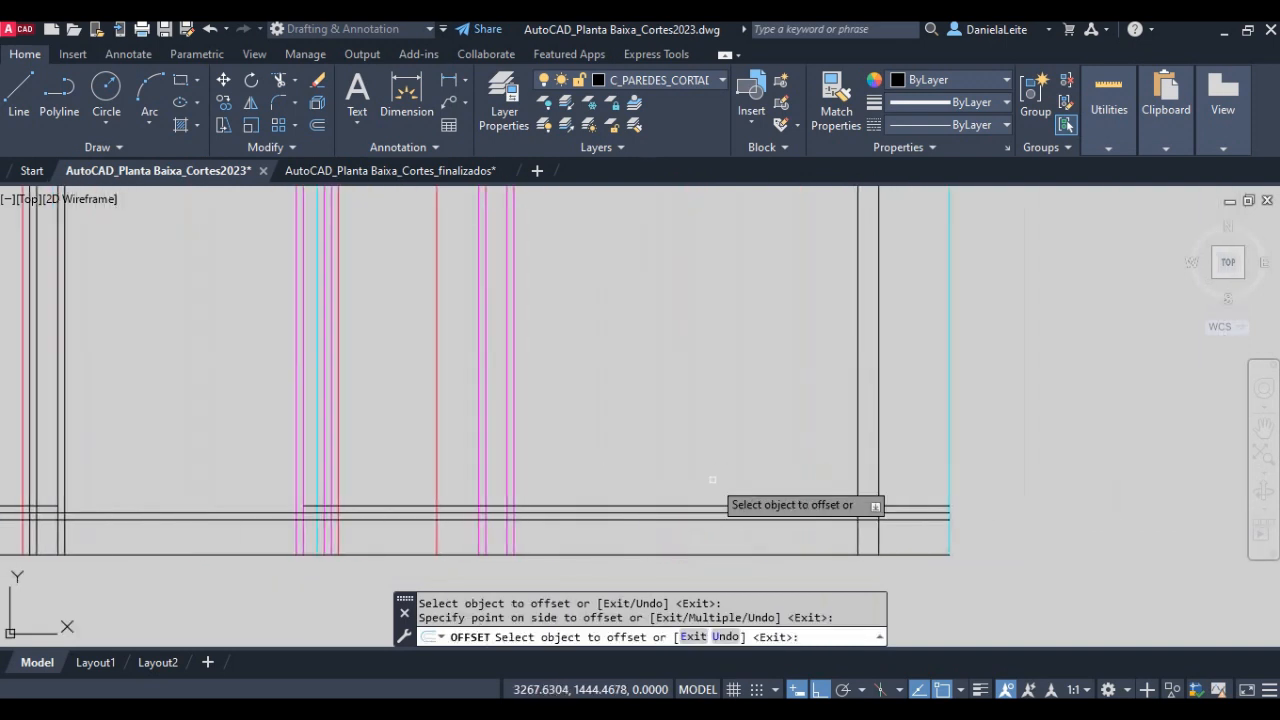
click(879, 480)
click(902, 480)
key(Escape)
- Examine how the wall bases meet the floor layers and ground line in the finished Corte Transversal BB drawing
scroll(645, 484, down, 2)
middle_drag(451, 476, 528, 482)
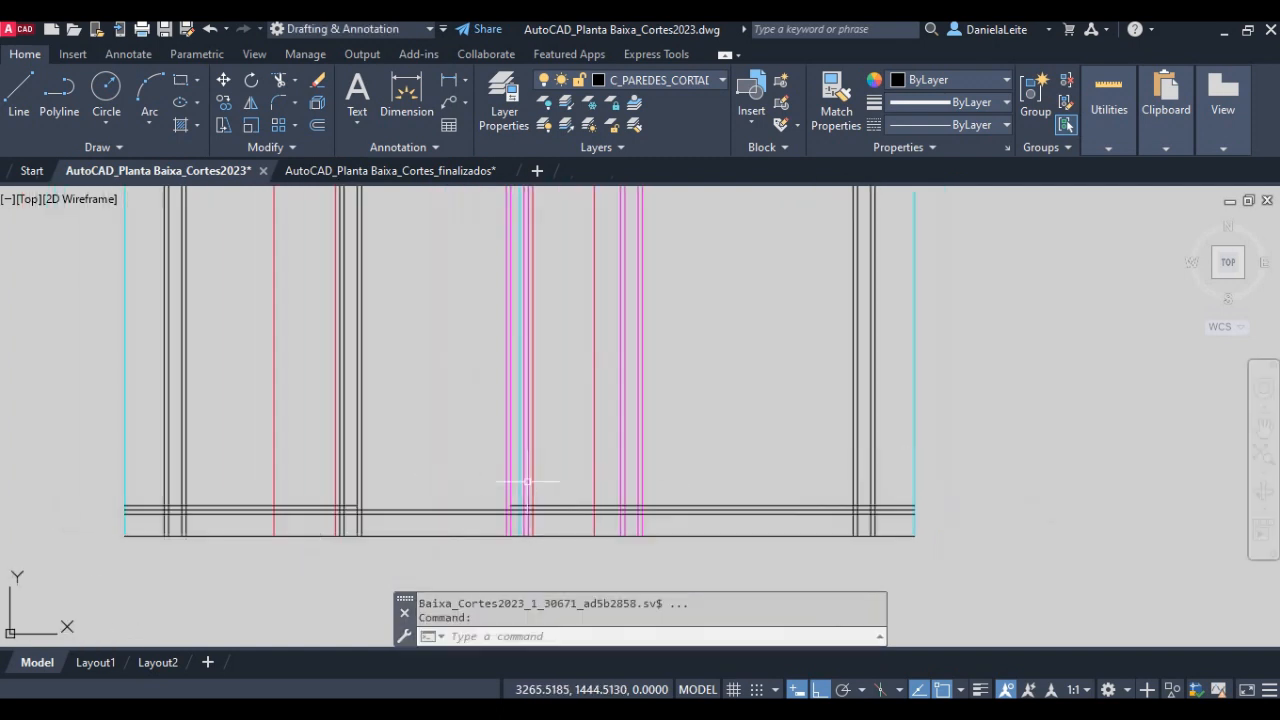
middle_drag(366, 514, 460, 524)
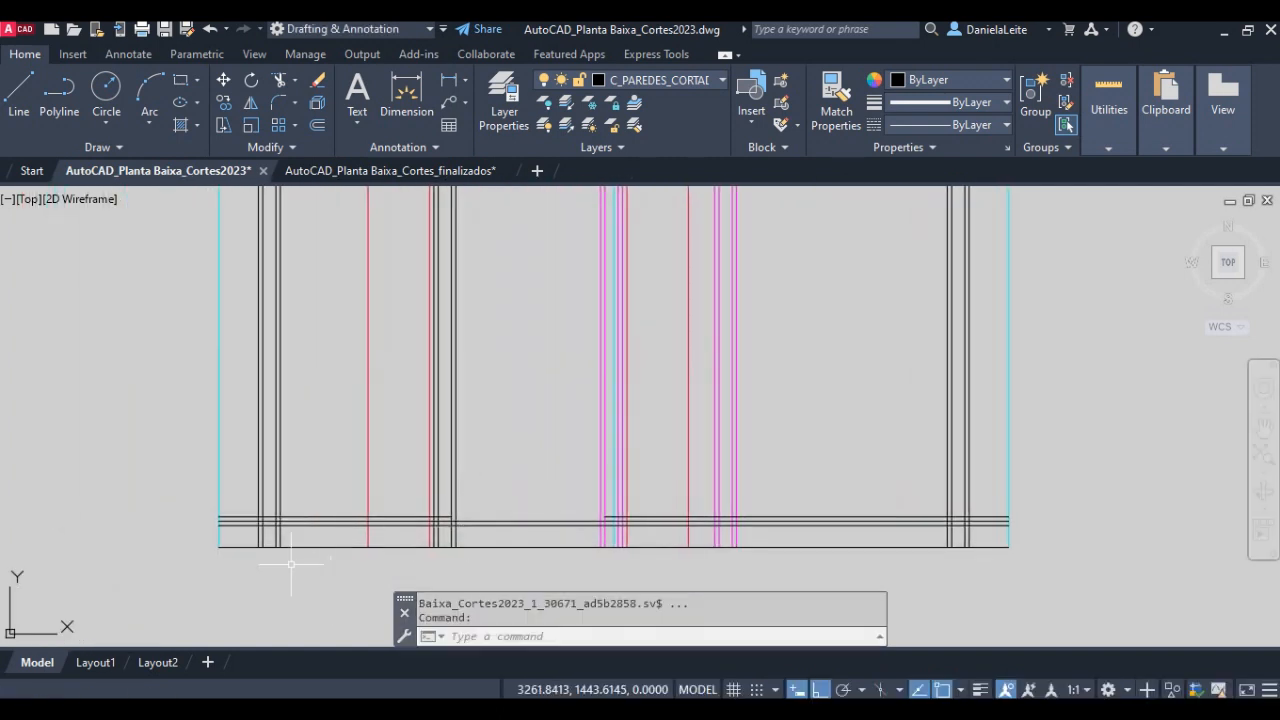
scroll(326, 550, up, 2)
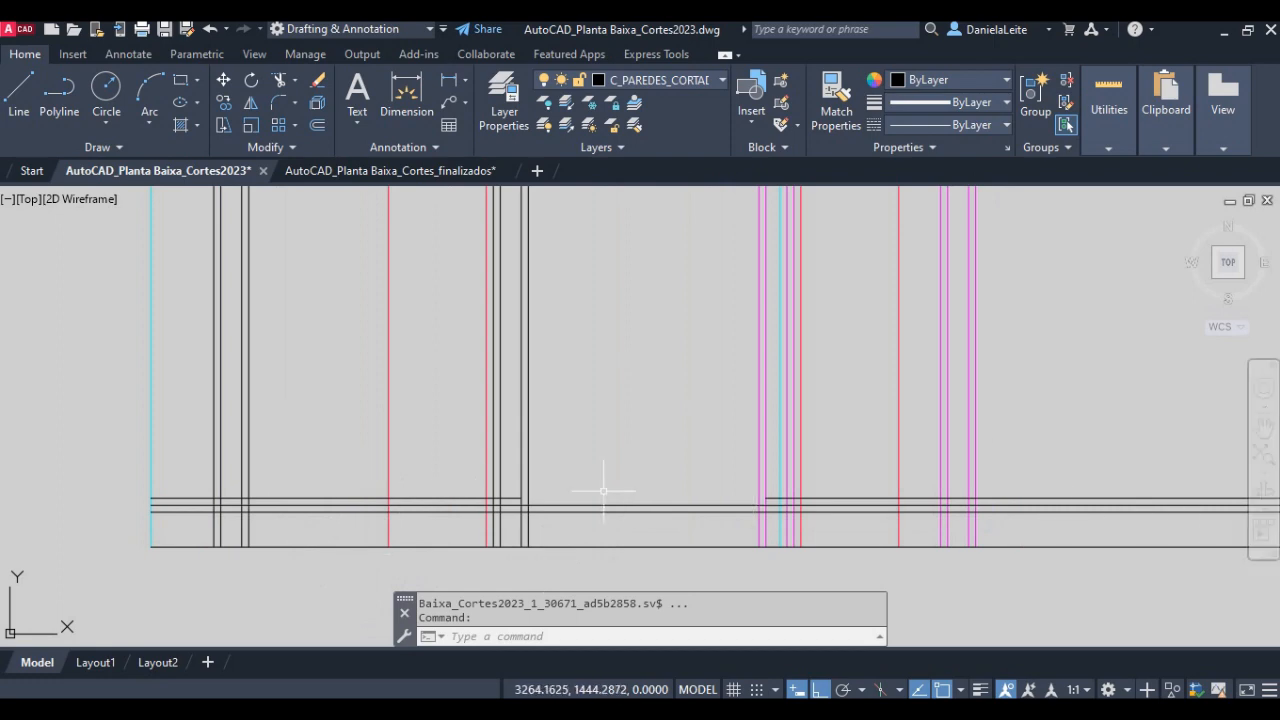
middle_drag(887, 382, 244, 569)
scroll(803, 417, down, 4)
mouse_move(936, 407)
middle_down()
mouse_move(734, 474)
mouse_move(215, 580)
middle_up()
middle_drag(772, 359, 334, 547)
middle_drag(703, 359, 599, 528)
scroll(456, 456, up, 6)
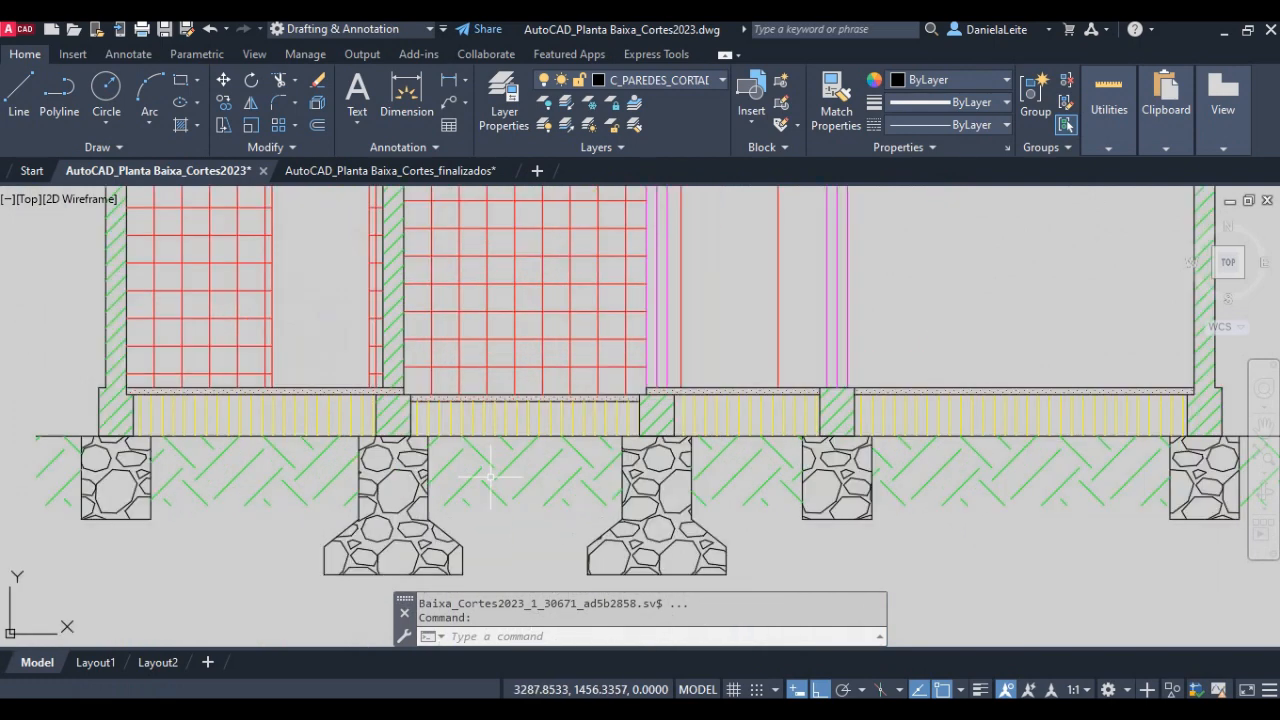
key(Escape)
key(Escape)
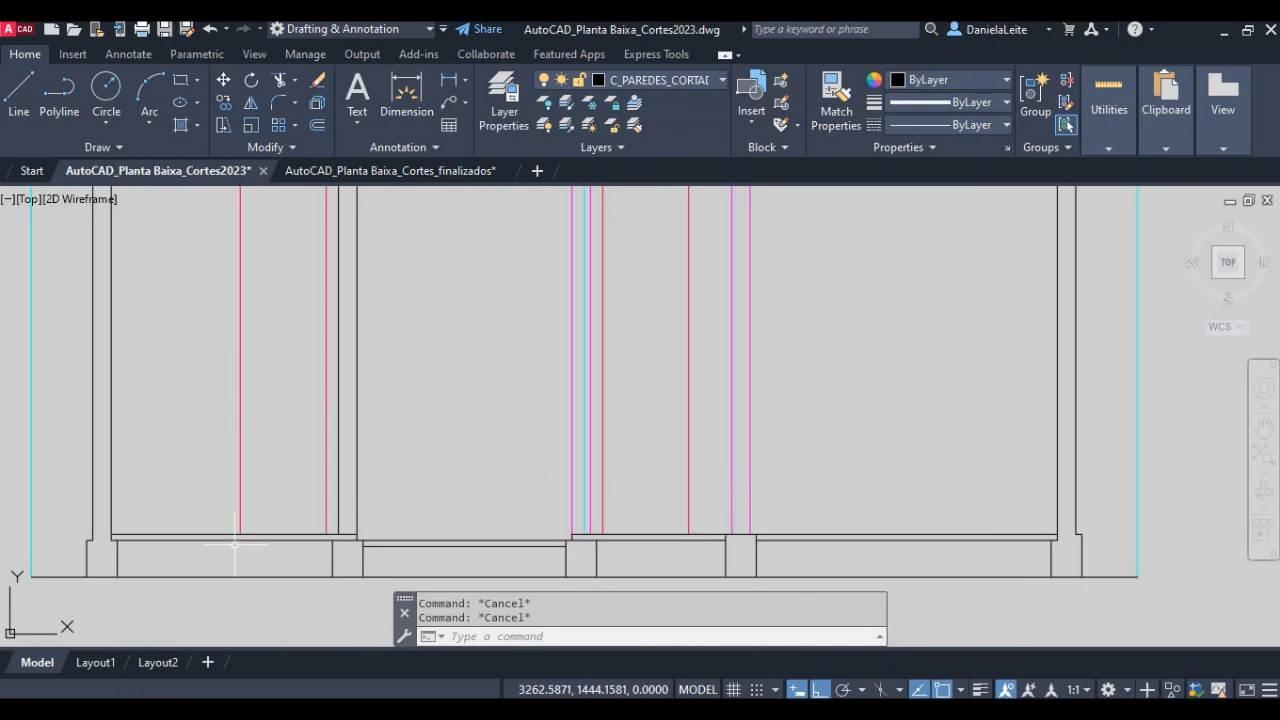
- Inspect the trimmed wall bases and floor layers along the full width of the new section
middle_drag(309, 515, 364, 477)
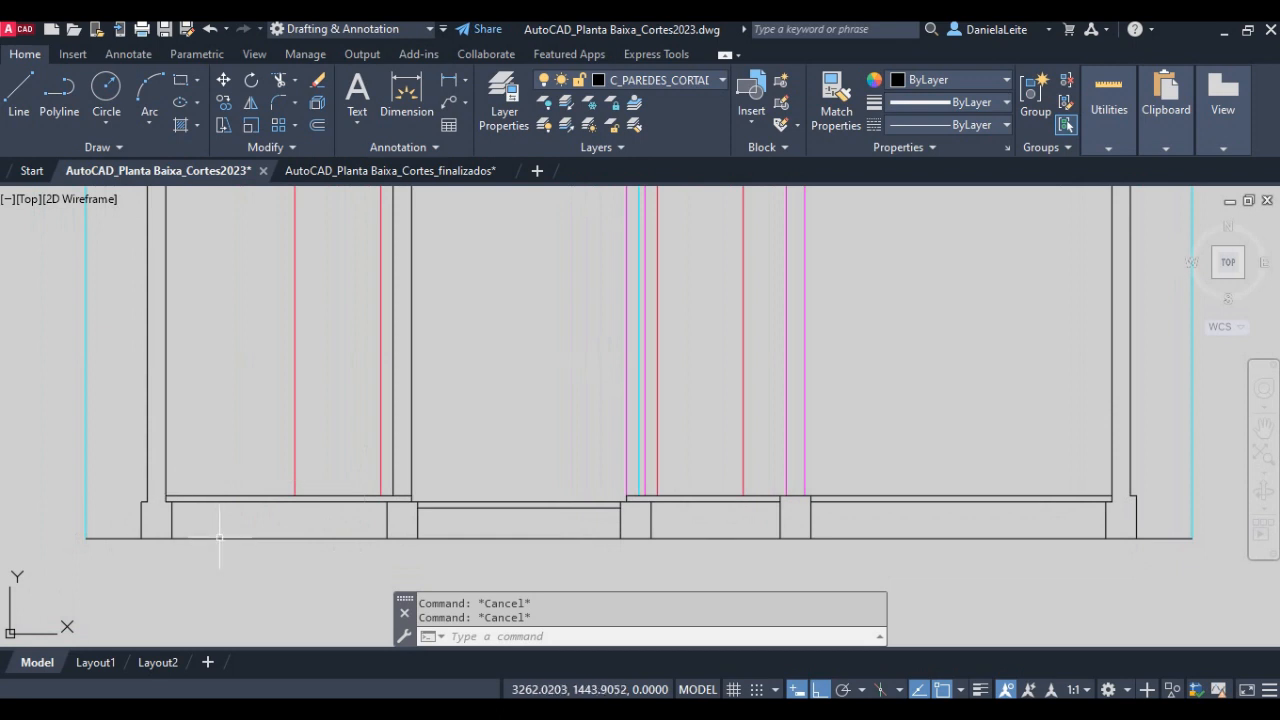
scroll(132, 510, up, 2)
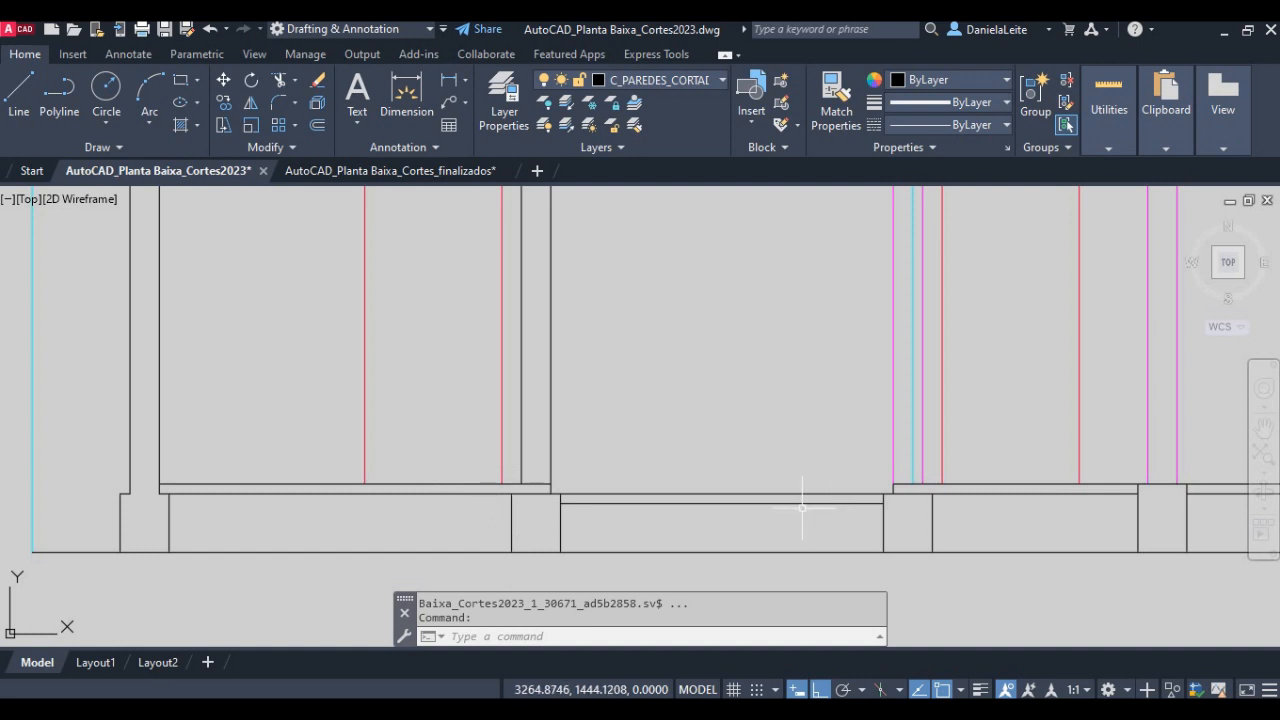
mouse_move(749, 507)
middle_down()
mouse_move(651, 480)
mouse_move(523, 500)
mouse_move(575, 519)
mouse_move(557, 519)
middle_up()
middle_drag(797, 523, 633, 521)
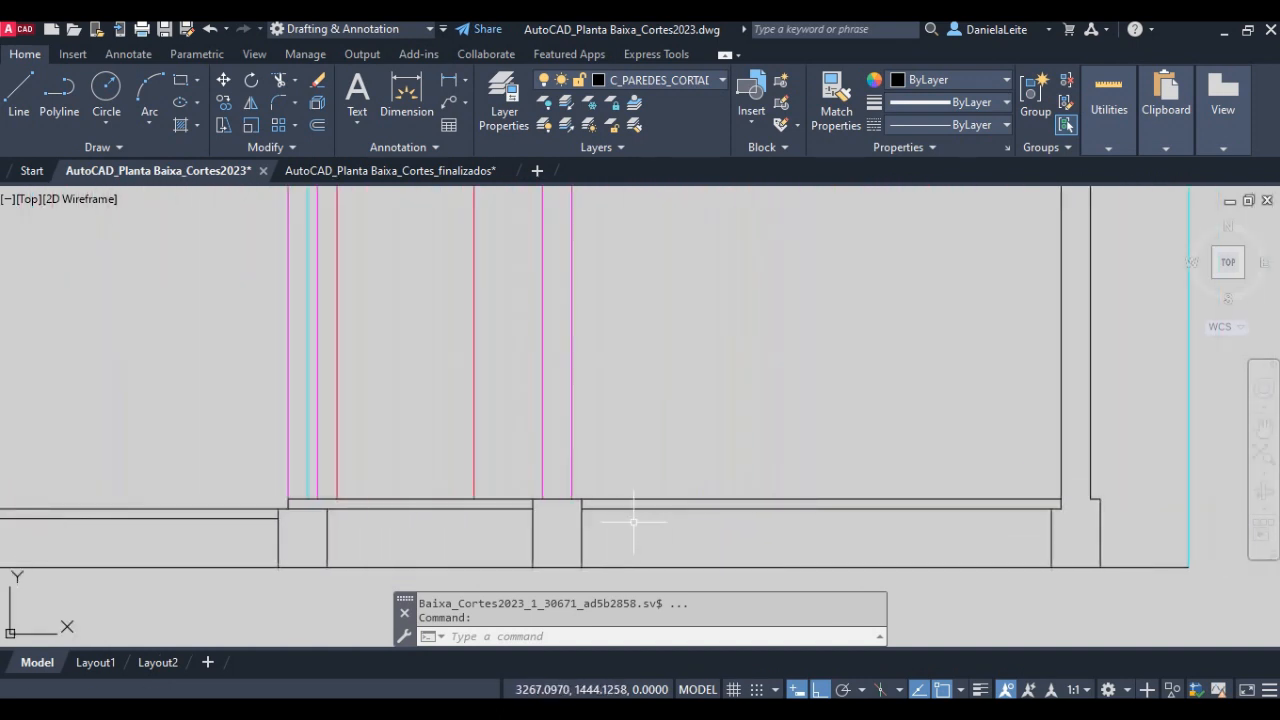
scroll(866, 491, down, 4)
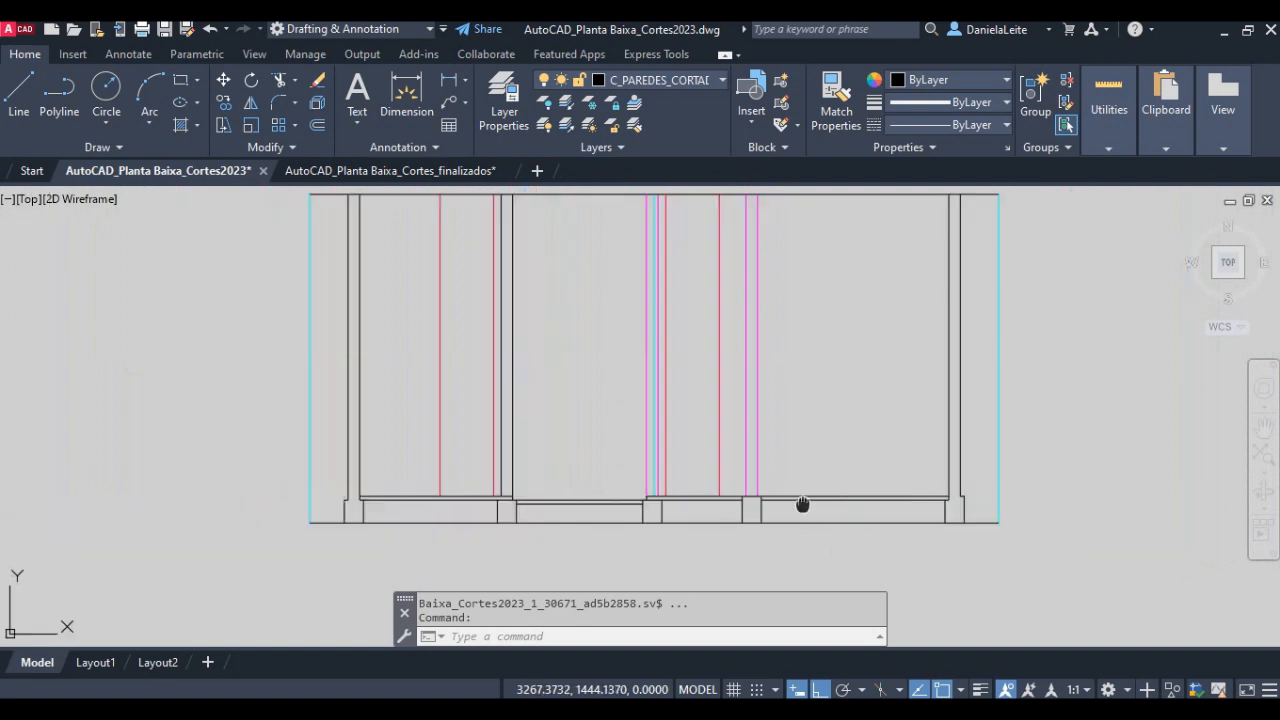
middle_drag(756, 434, 734, 470)
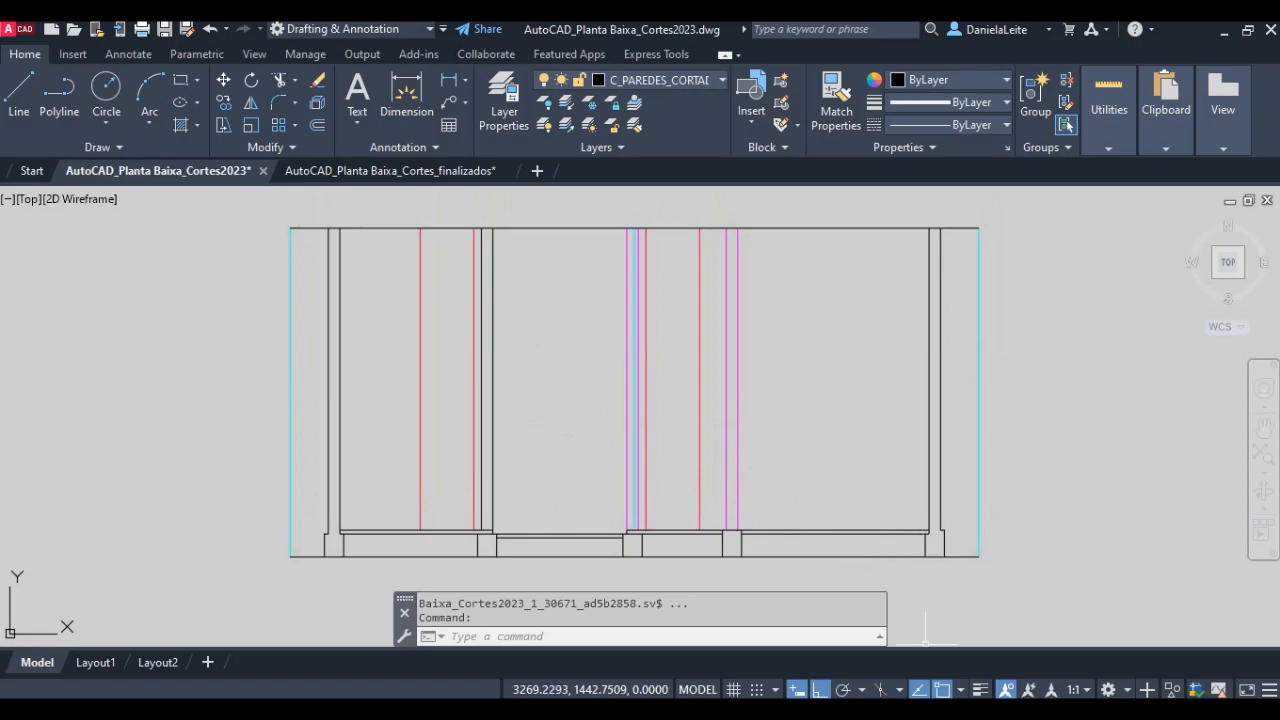
- Switch to the Aula 9 - Cortes e Fachadas notes in Adobe Acrobat and read items 8 and 9 on bases and heights
key(alt+Tab)
scroll(714, 518, down, 10)
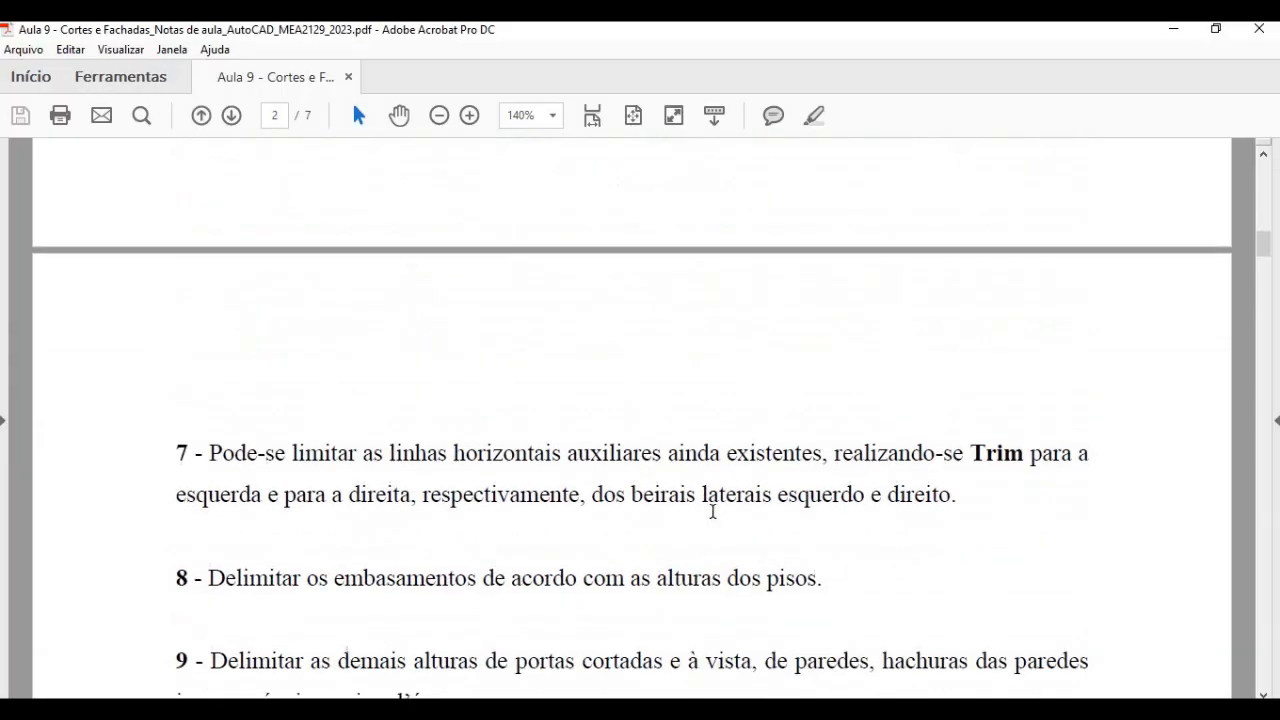
scroll(714, 510, down, 1)
drag(207, 398, 828, 399)
scroll(579, 466, down, 3)
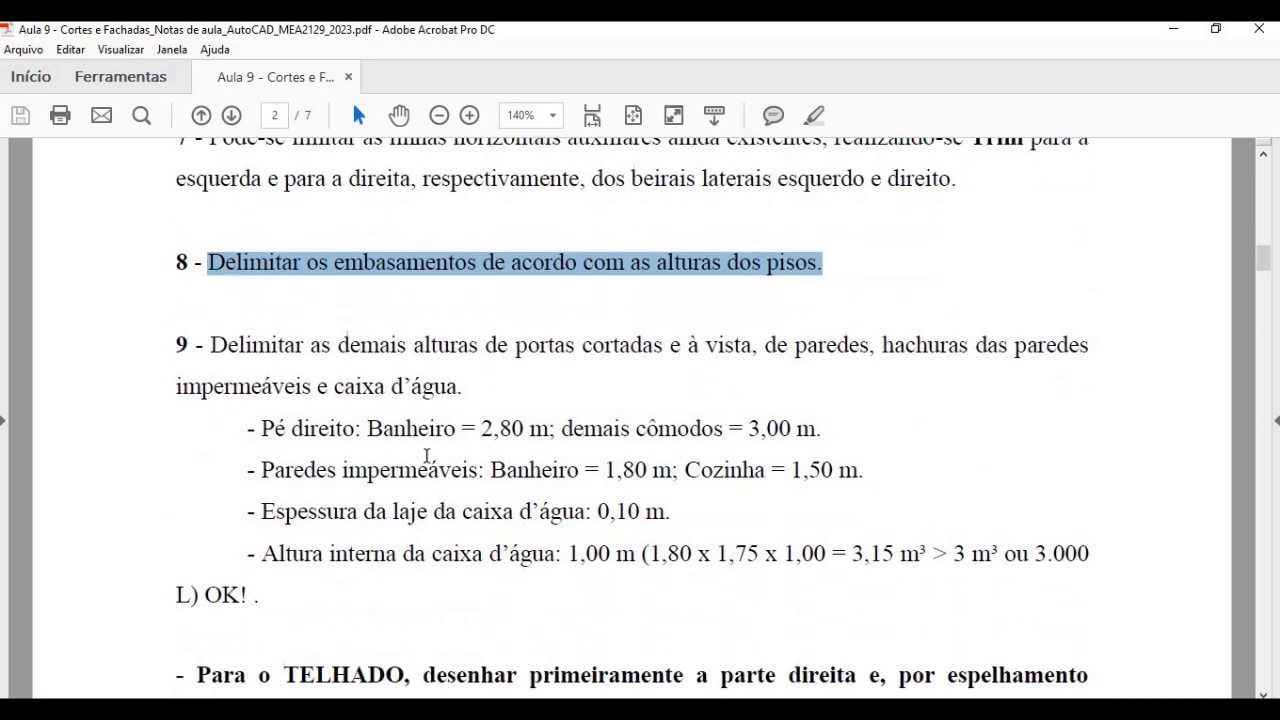
- Read item 9 of the notes for the ceiling heights of the bathroom and the other rooms
scroll(427, 455, up, 1)
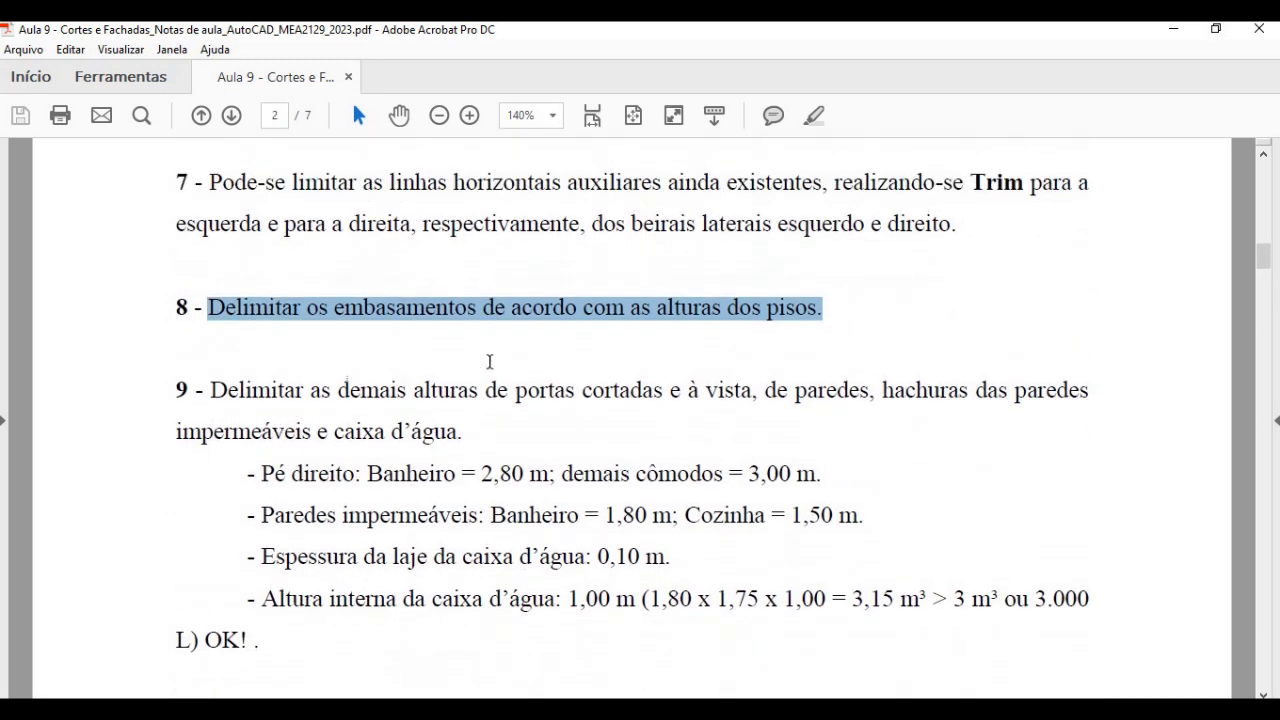
click(498, 360)
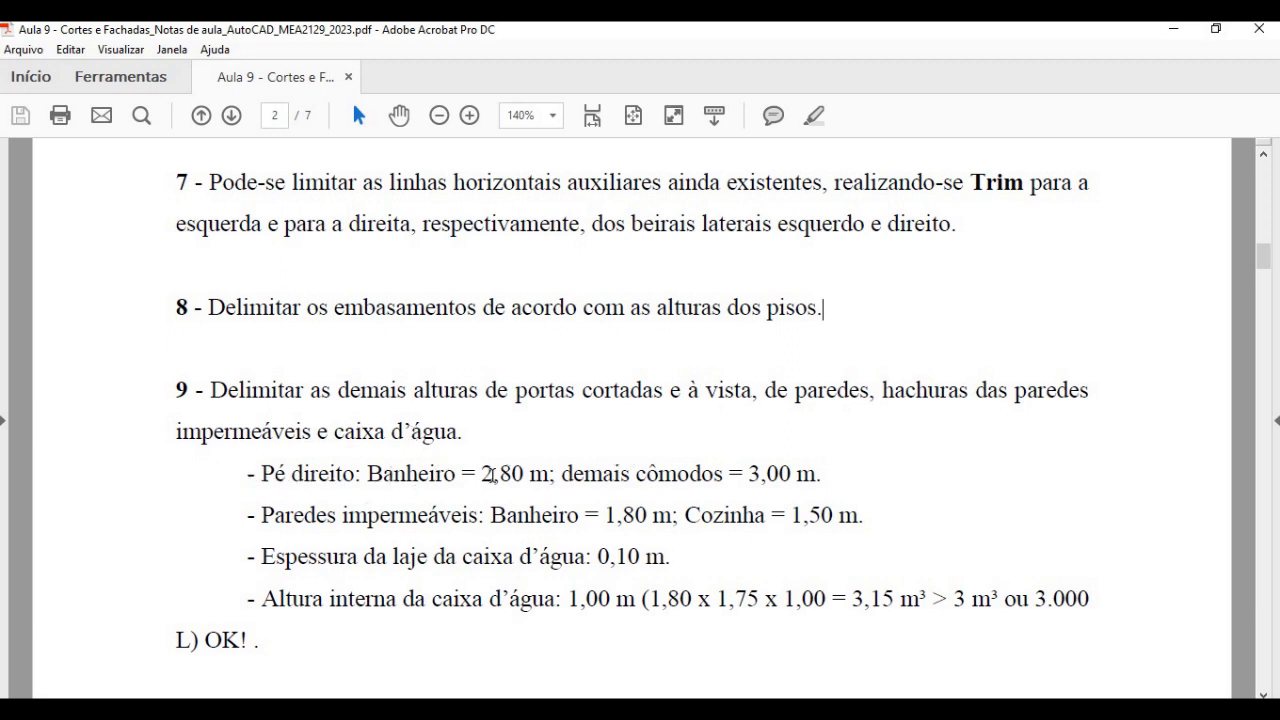
drag(480, 473, 536, 473)
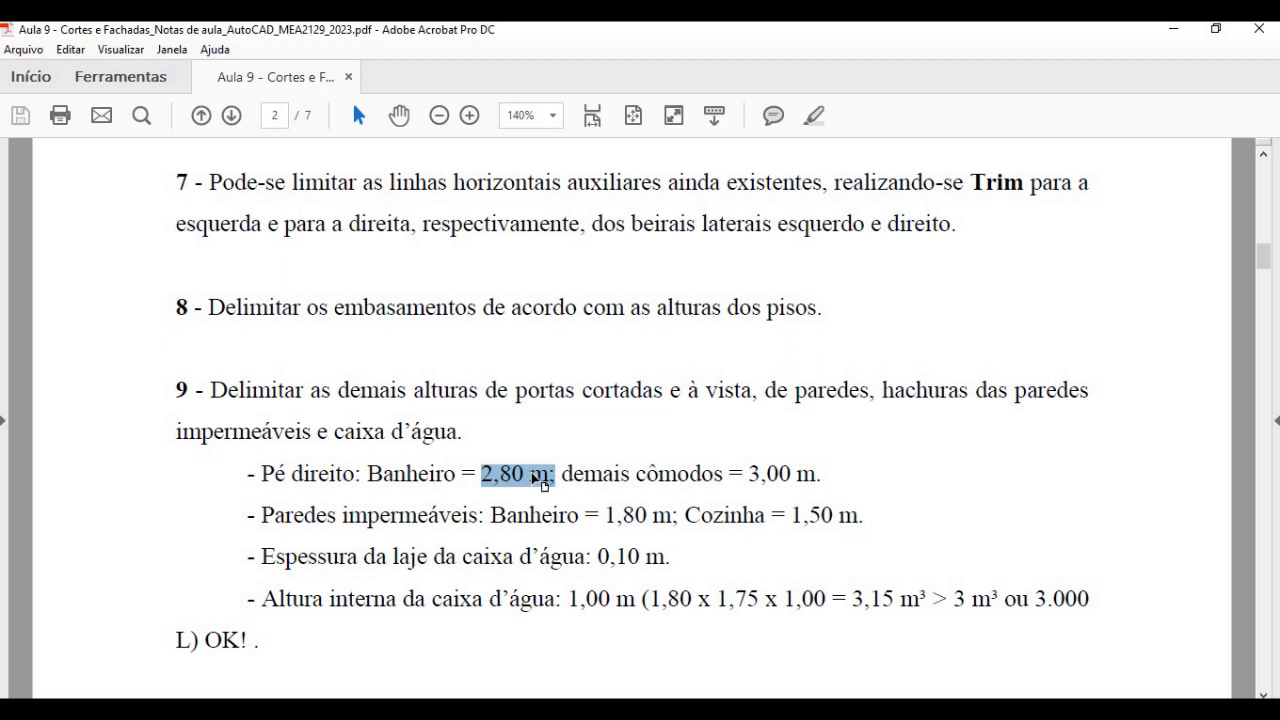
drag(634, 473, 810, 476)
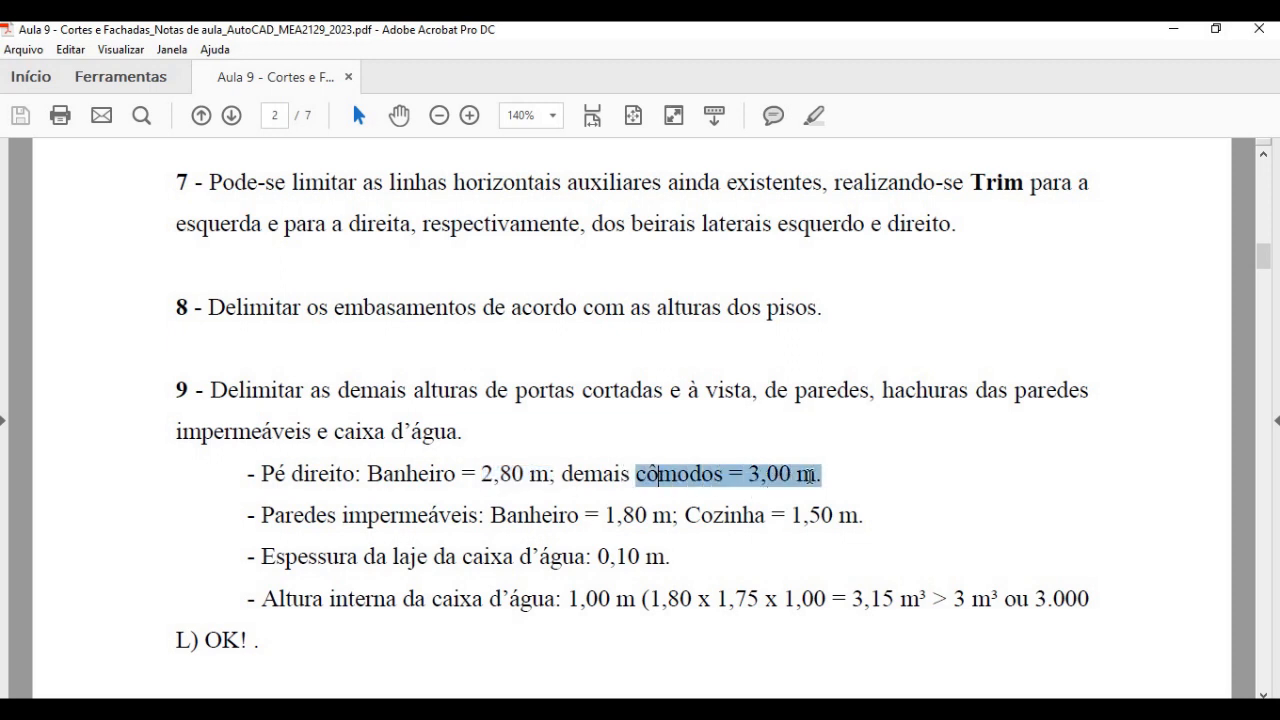
- Switch back to AutoCAD and offset the bathroom floor line 2.80 units upward as the ceiling line
key(alt+Tab)
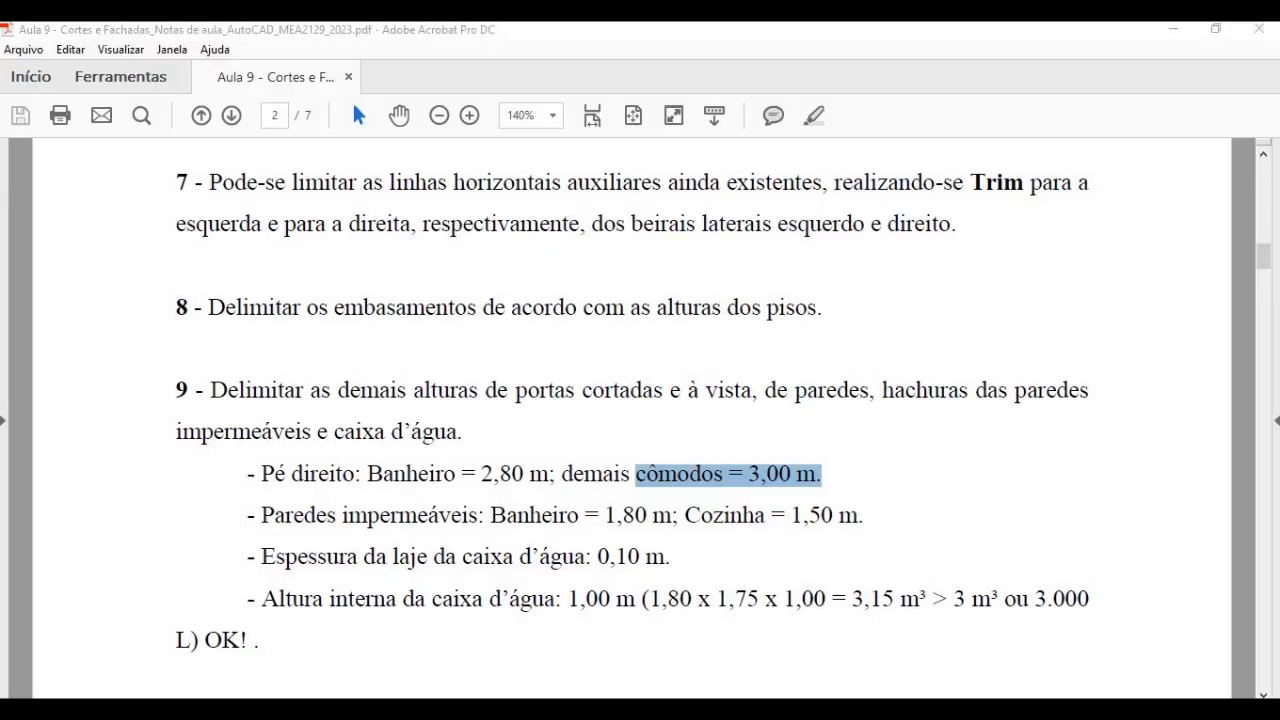
text(o)
key(Return)
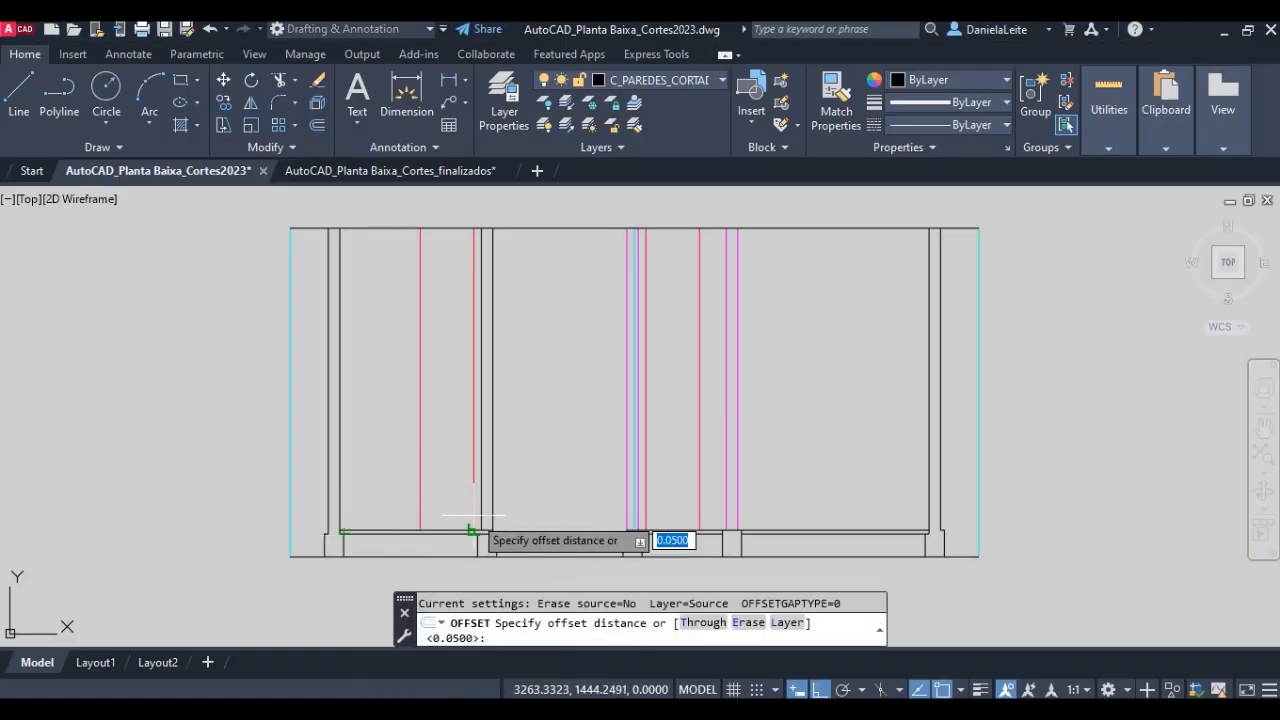
text(2.80)
key(Return)
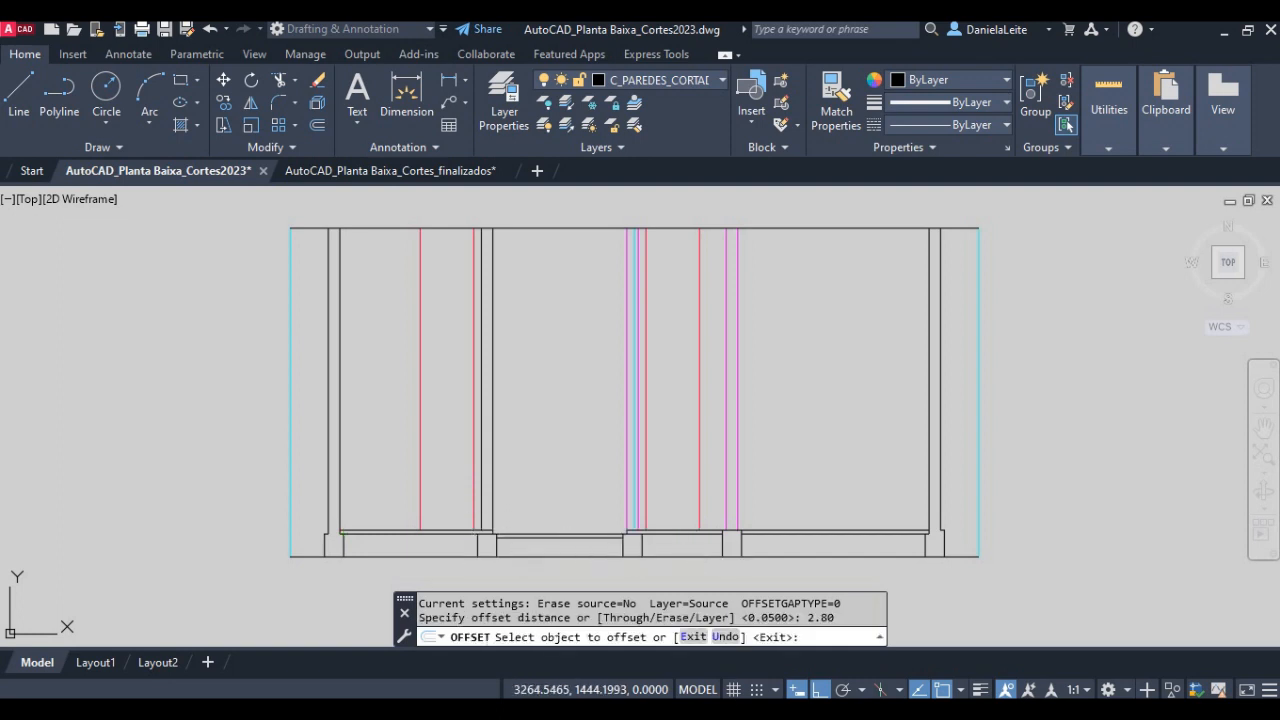
click(567, 531)
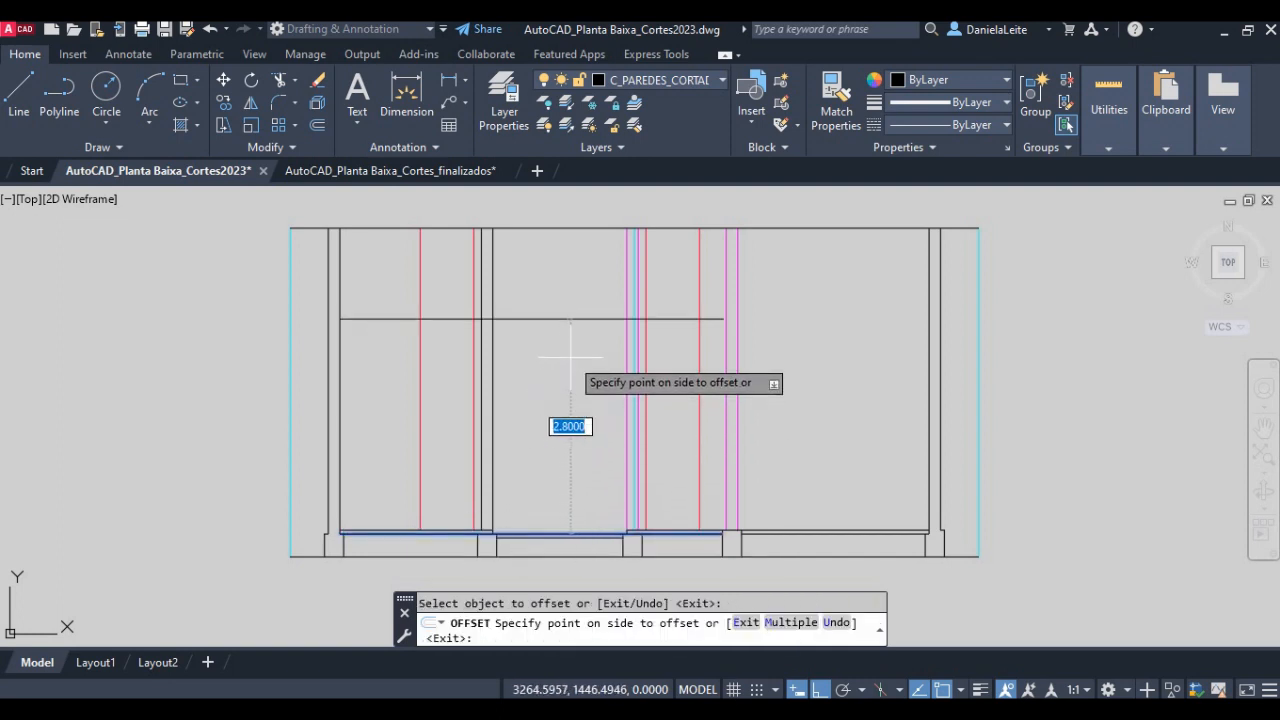
click(502, 355)
- Trim both ends of the bathroom ceiling line to the outer faces of the bathroom's two walls
scroll(510, 357, up, 2)
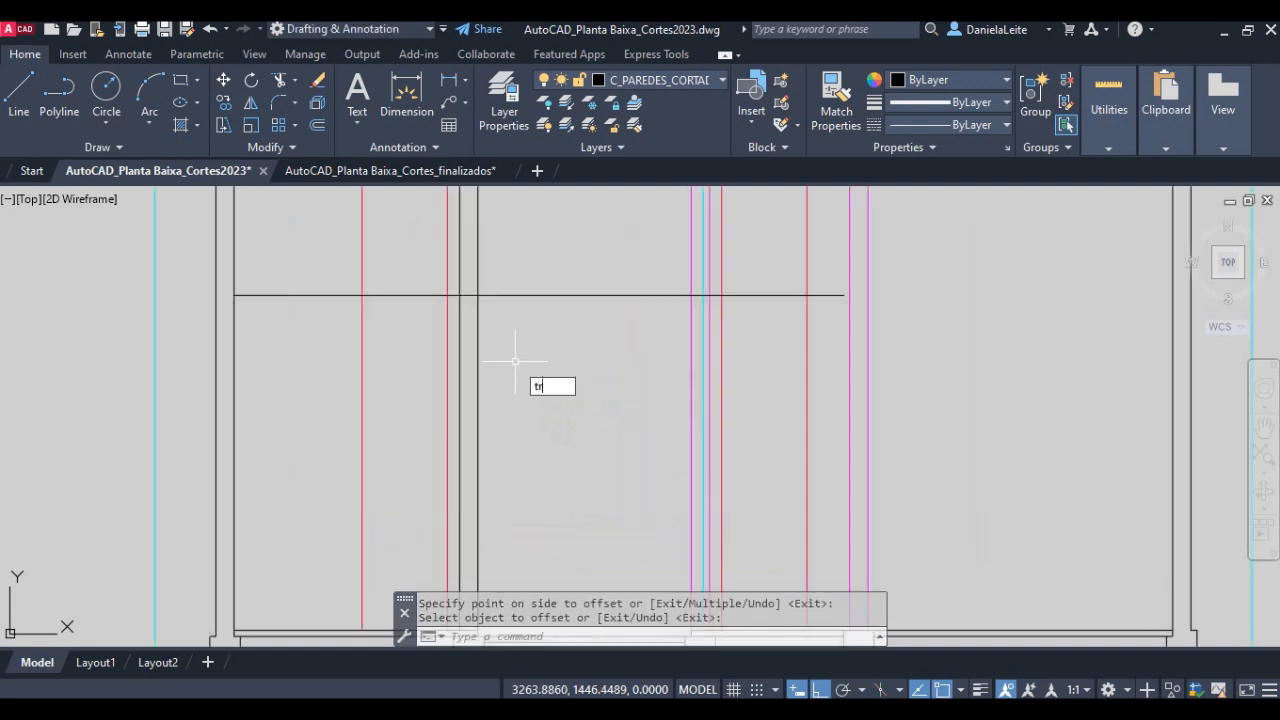
key(Return)
click(460, 314)
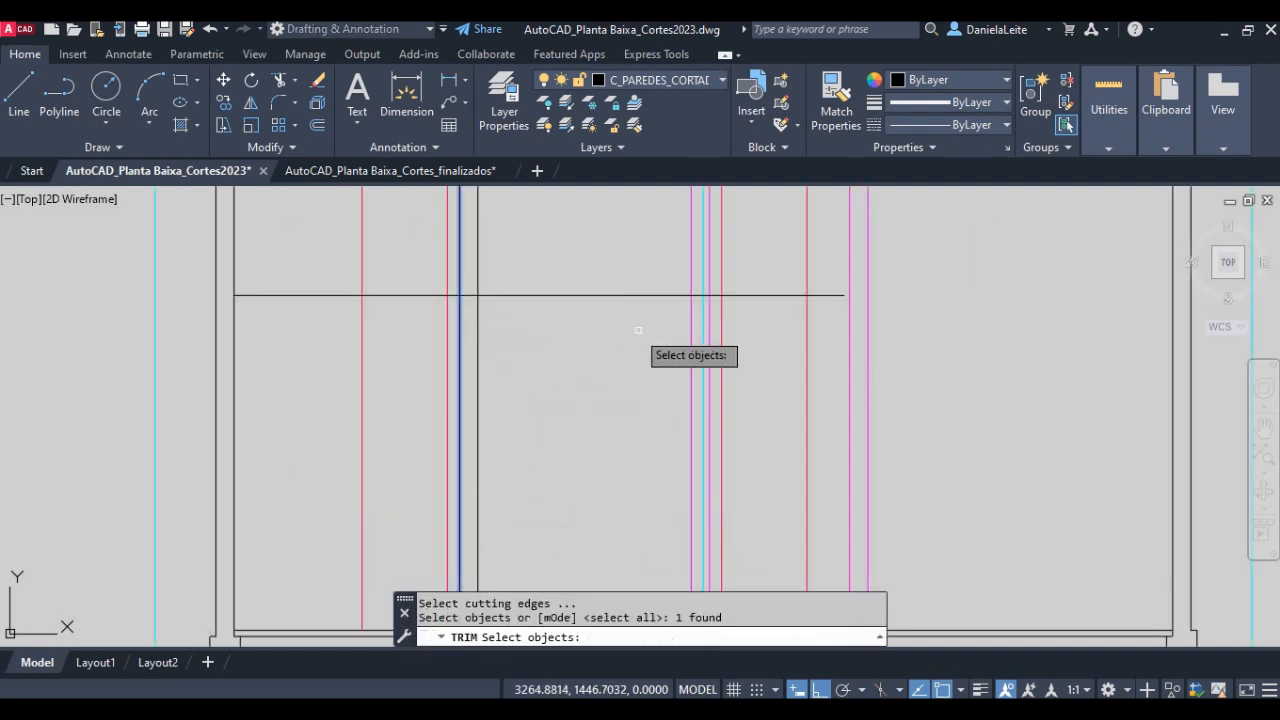
click(709, 302)
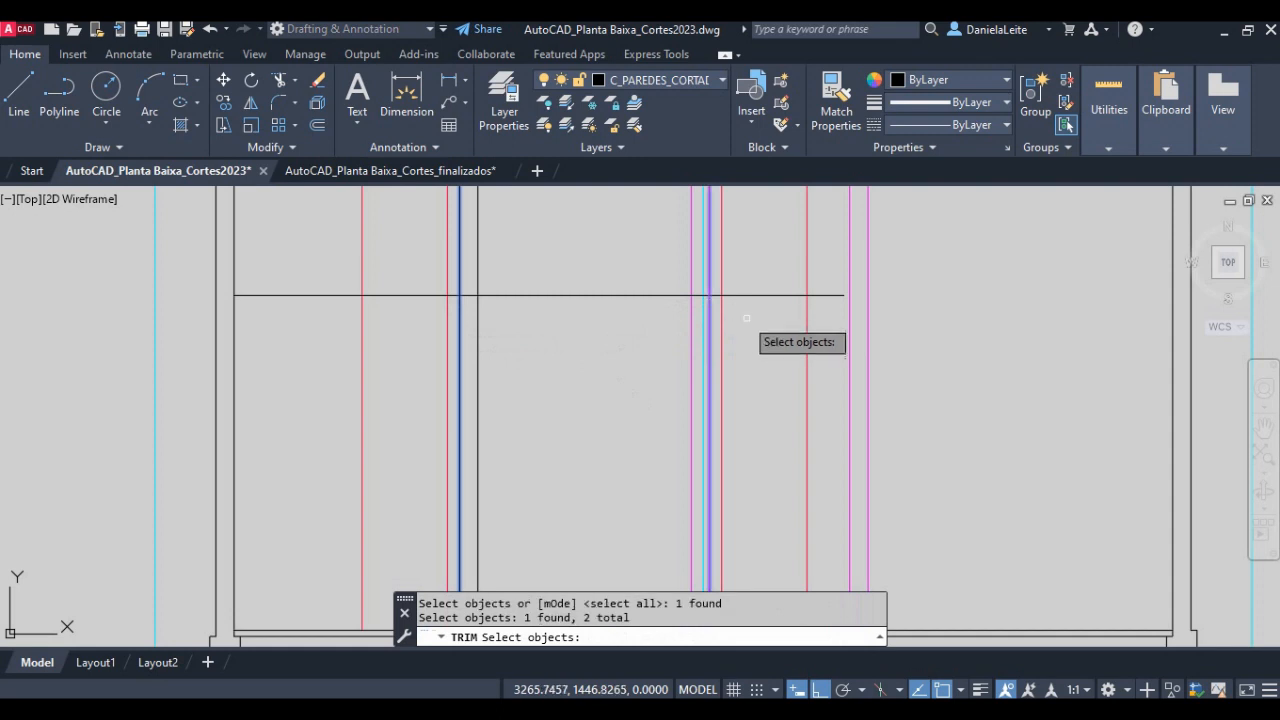
key(Return)
click(760, 316)
click(736, 287)
click(406, 311)
click(386, 271)
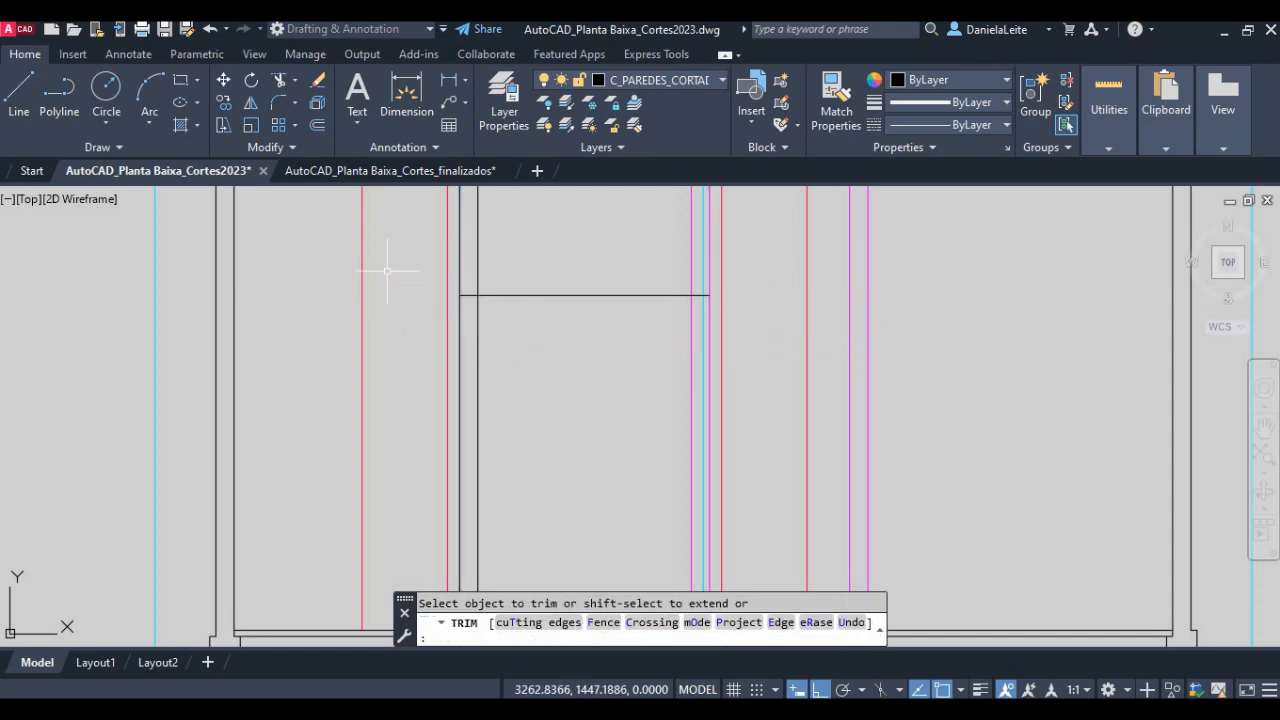
key(Return)
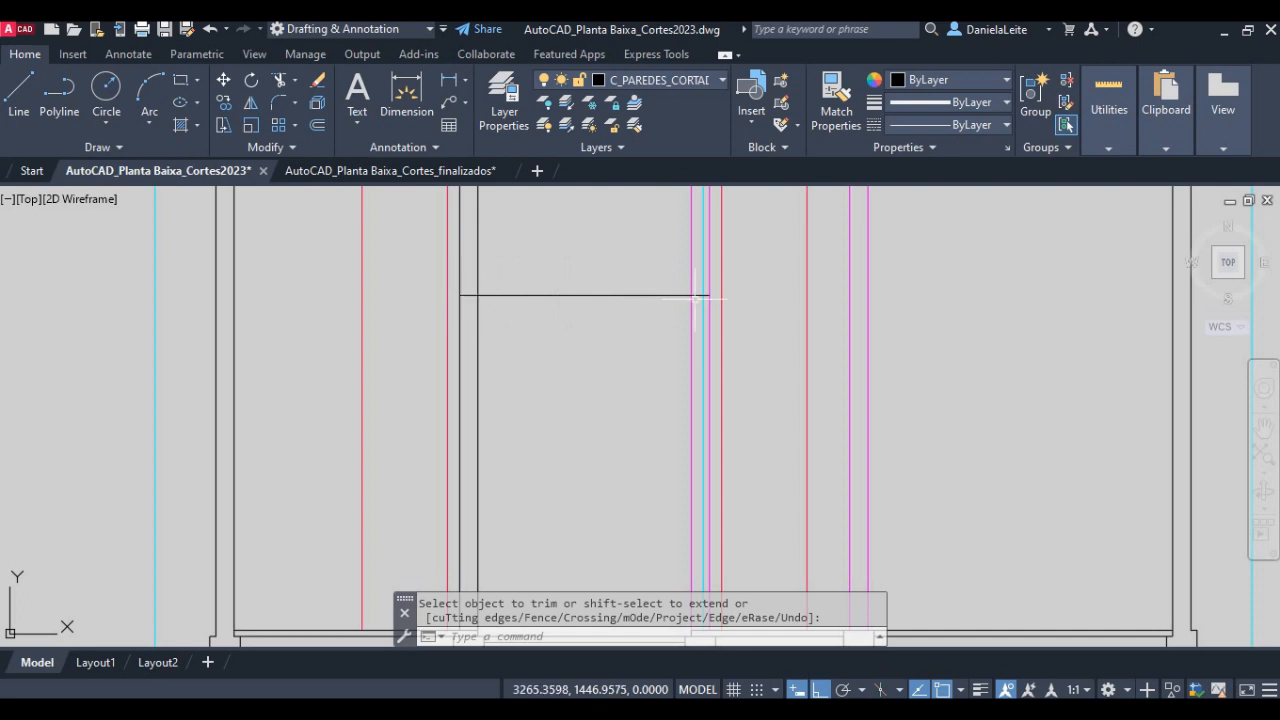
- Offset the bathroom ceiling line 0.10 units upward to give the water tank slab its thickness
middle_drag(571, 437, 561, 392)
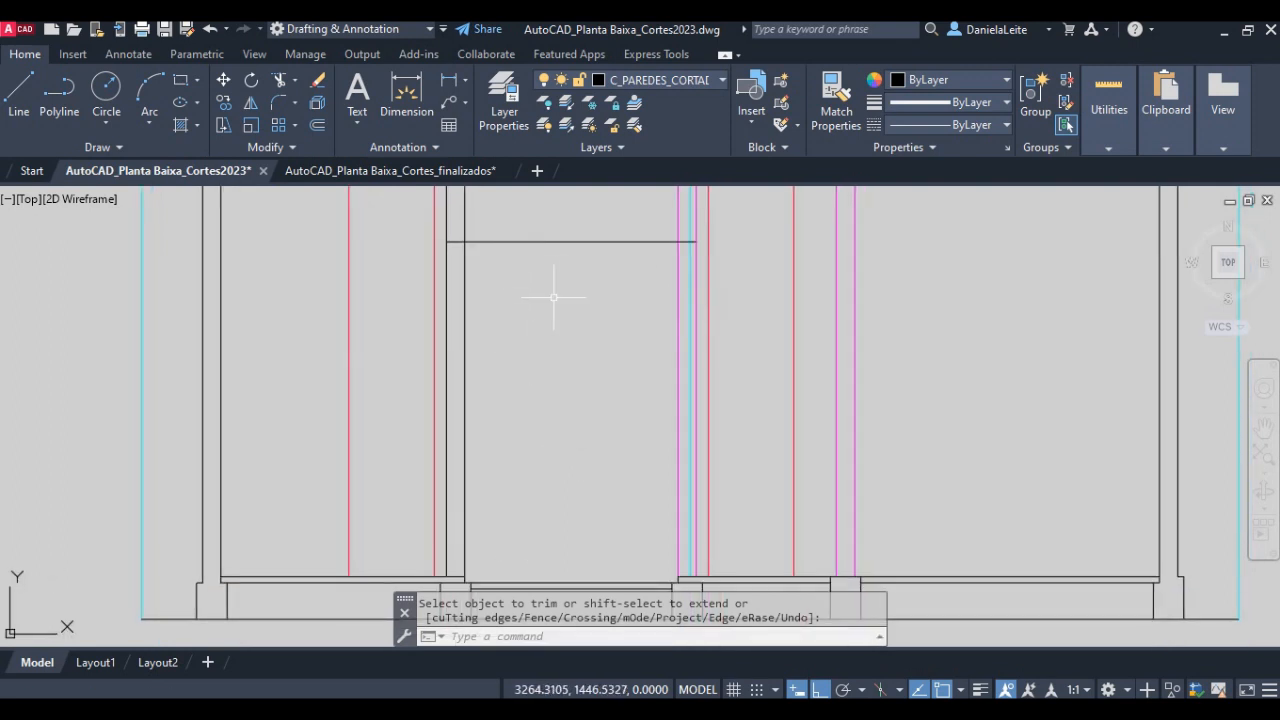
middle_drag(571, 451, 574, 555)
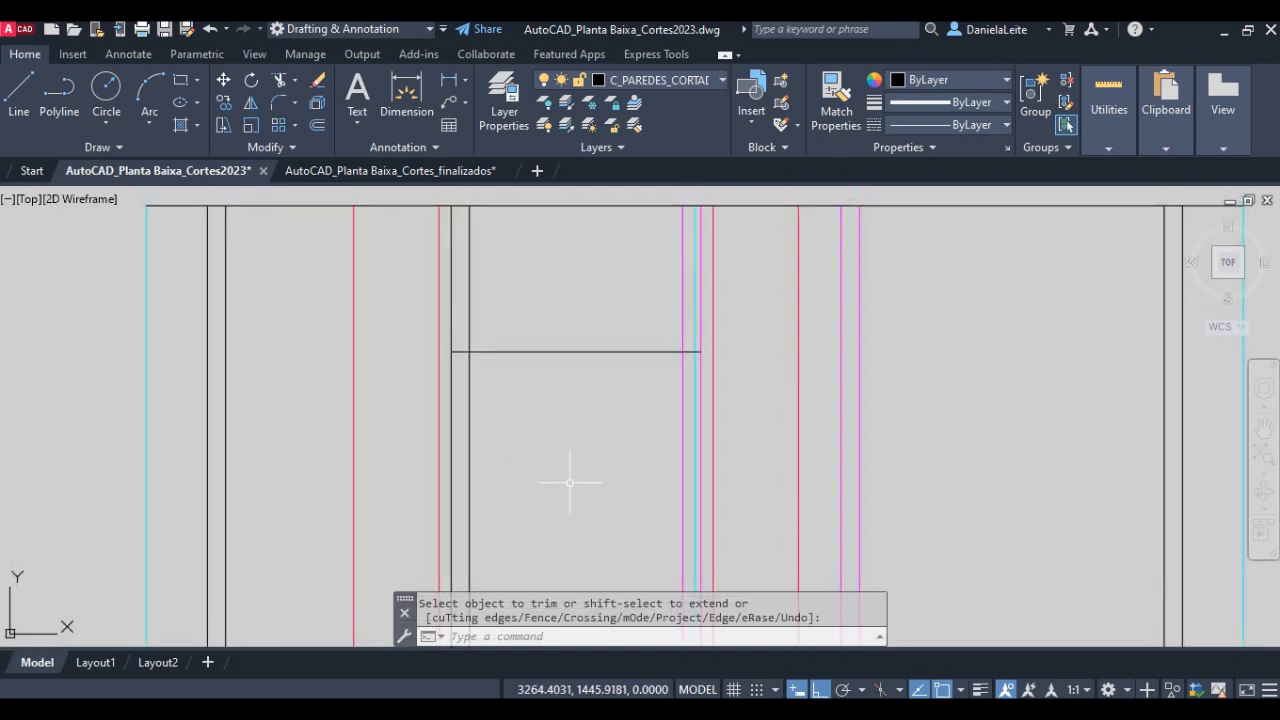
text(0)
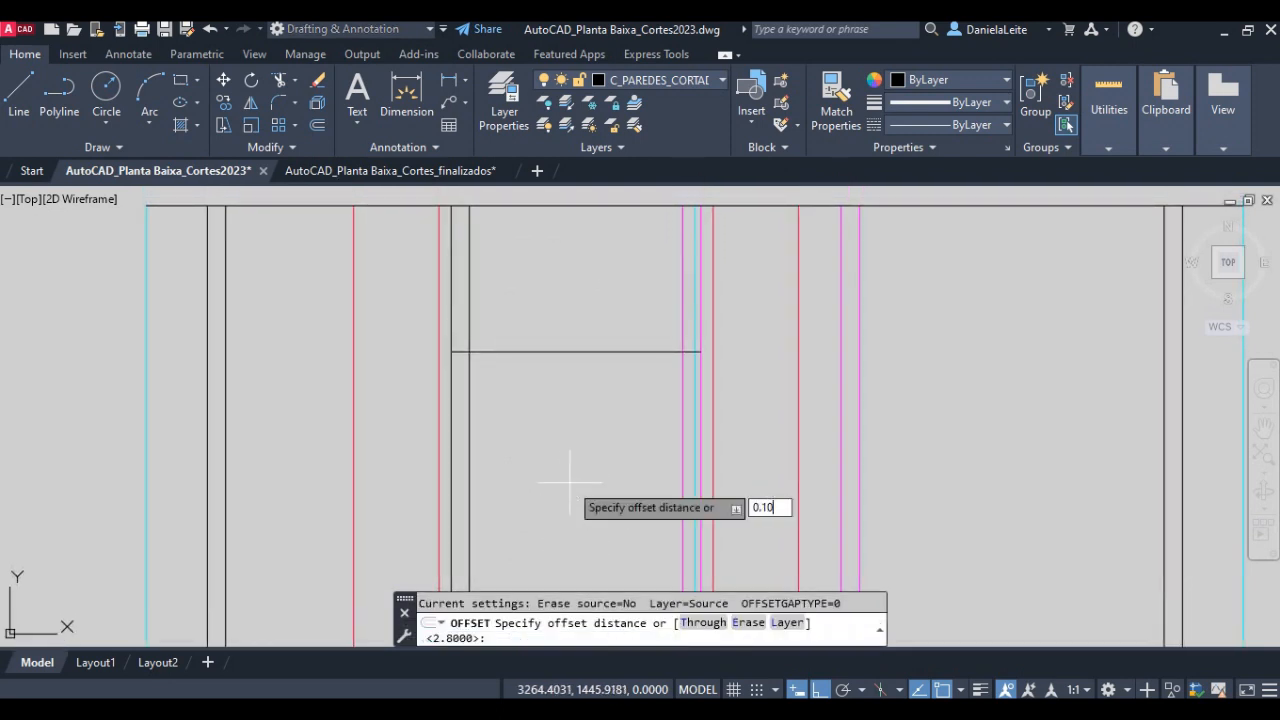
text(.10)
key(Return)
click(546, 351)
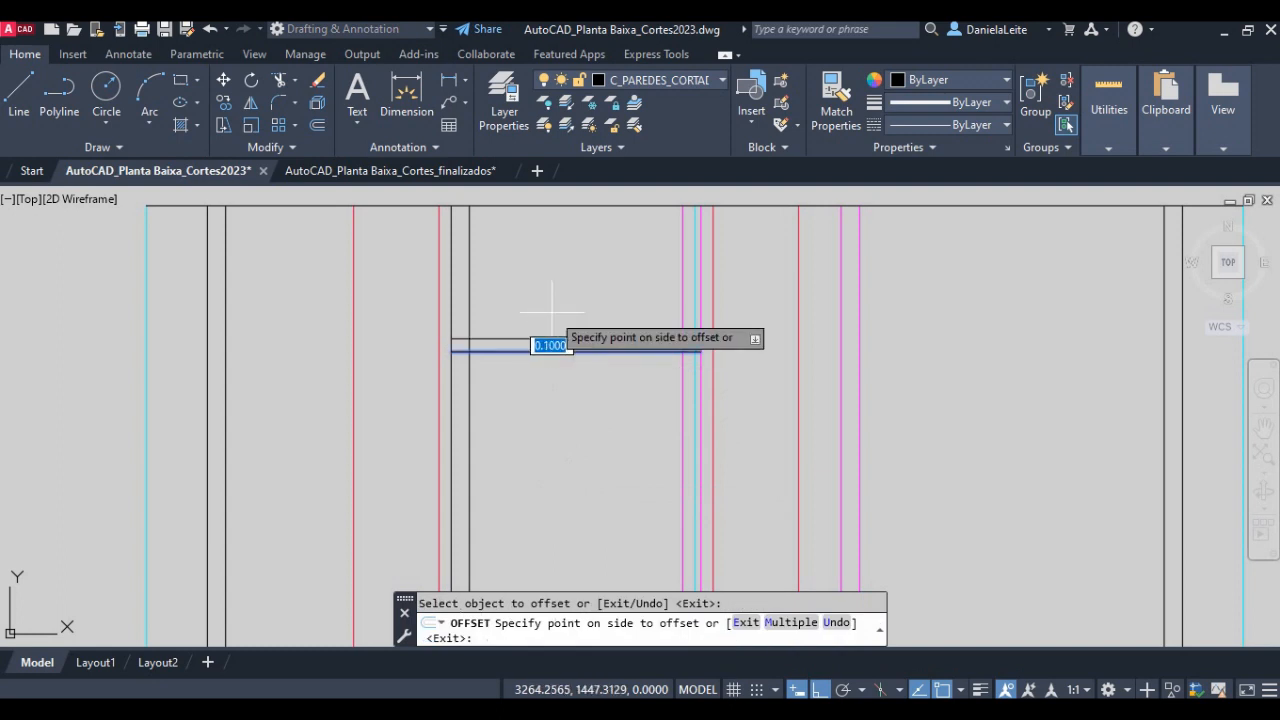
click(551, 311)
key(Return)
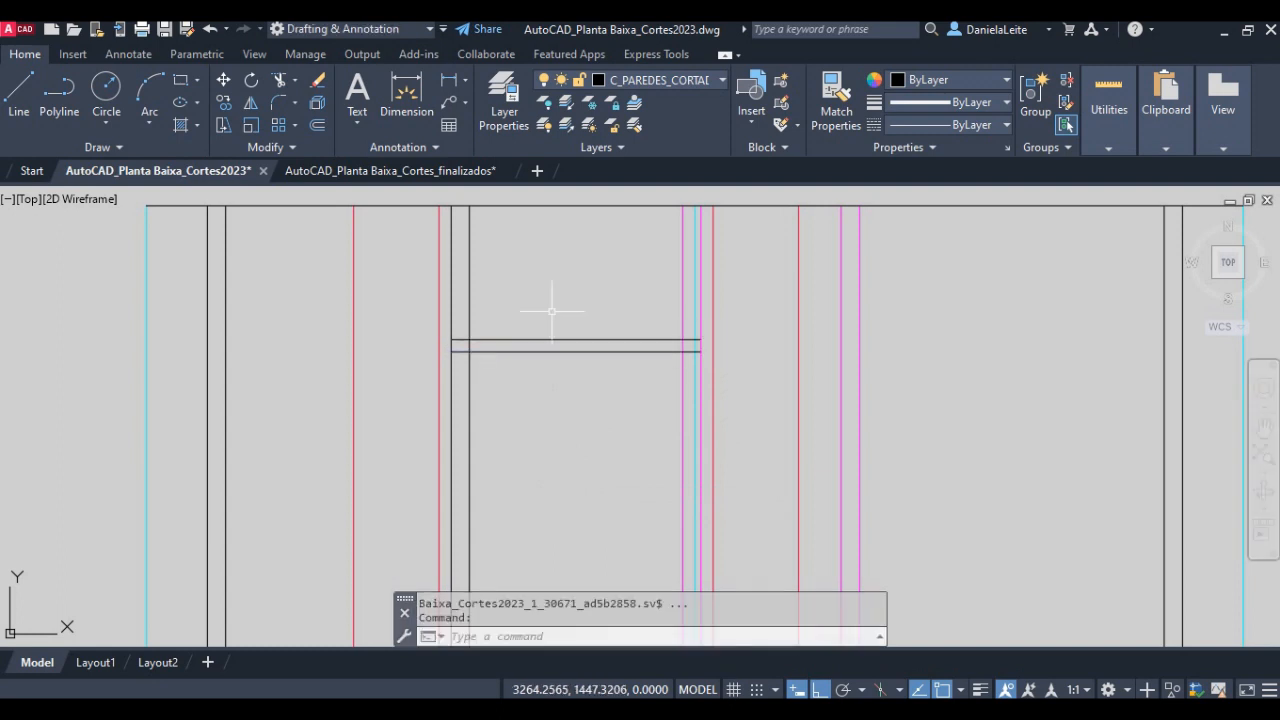
- Offset the upper line of the water tank slab 1 unit upward for the tank's internal height
text(o)
key(Return)
text(1)
key(Return)
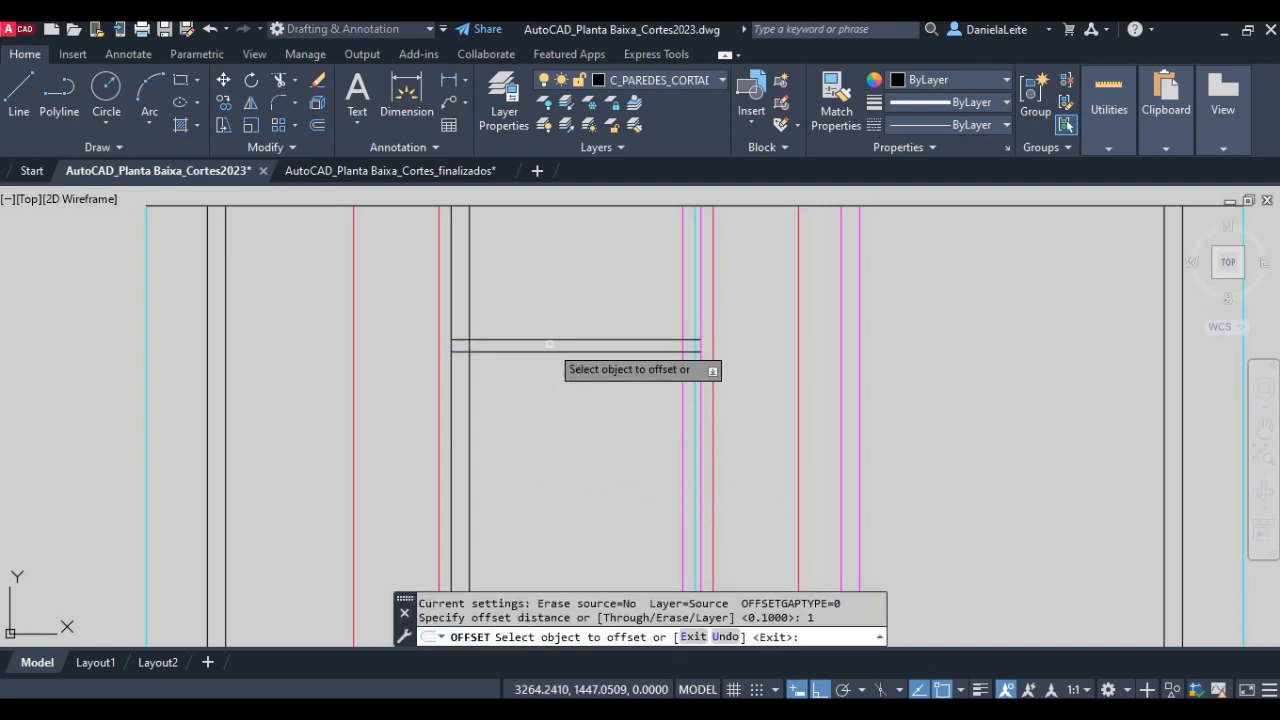
click(550, 341)
click(550, 272)
key(Return)
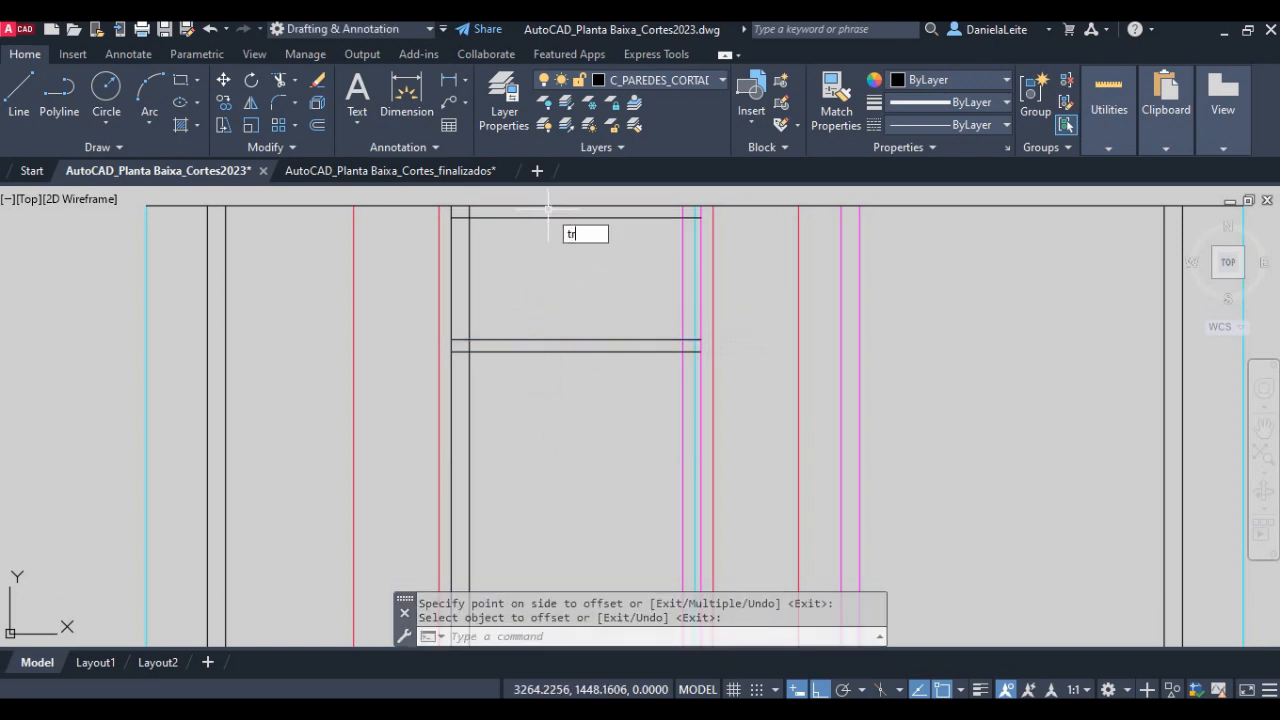
- Trim the bathroom walls' inner faces above the tank's upper line and the wall lines crossing the slab thickness
text(tr)
key(Return)
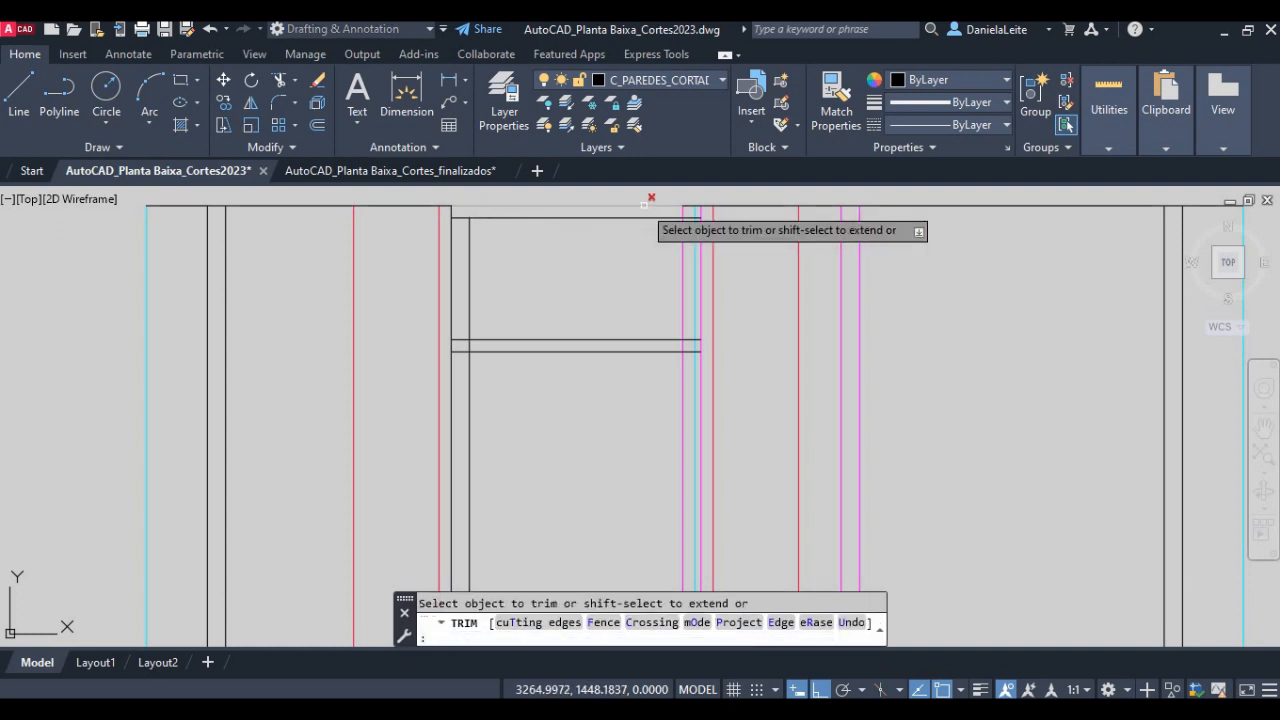
scroll(655, 207, up, 4)
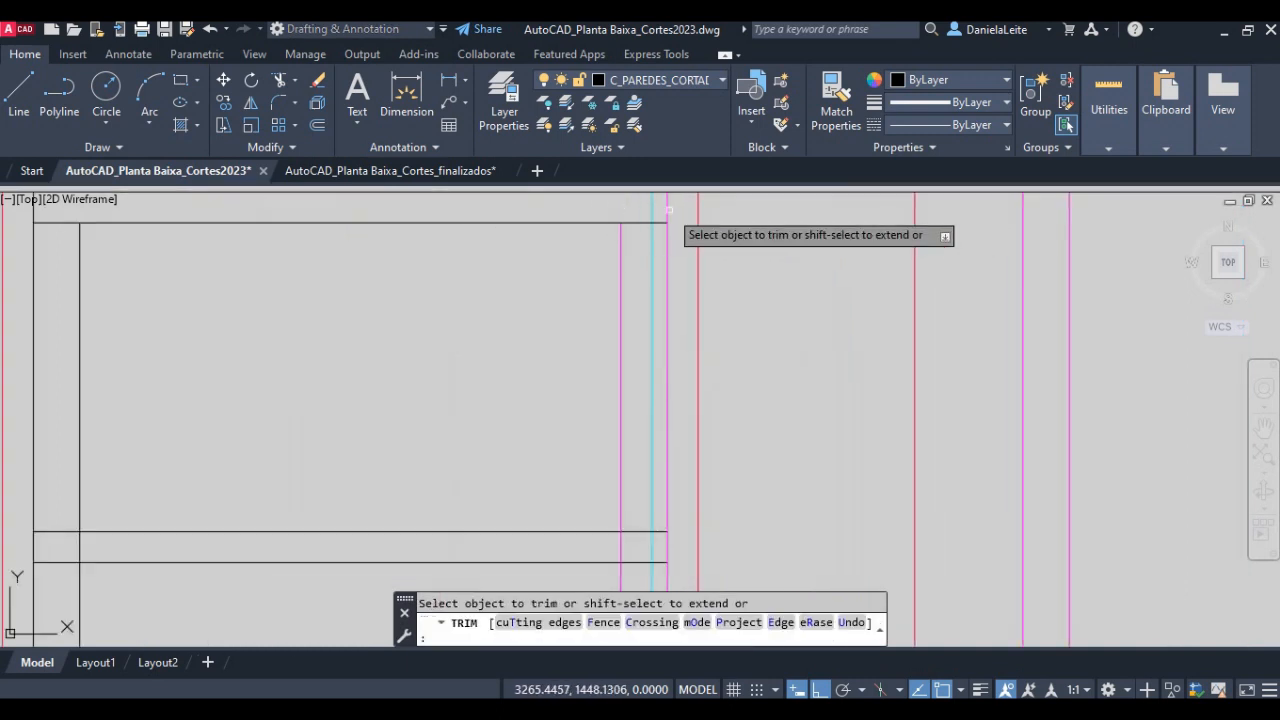
scroll(554, 317, down, 2)
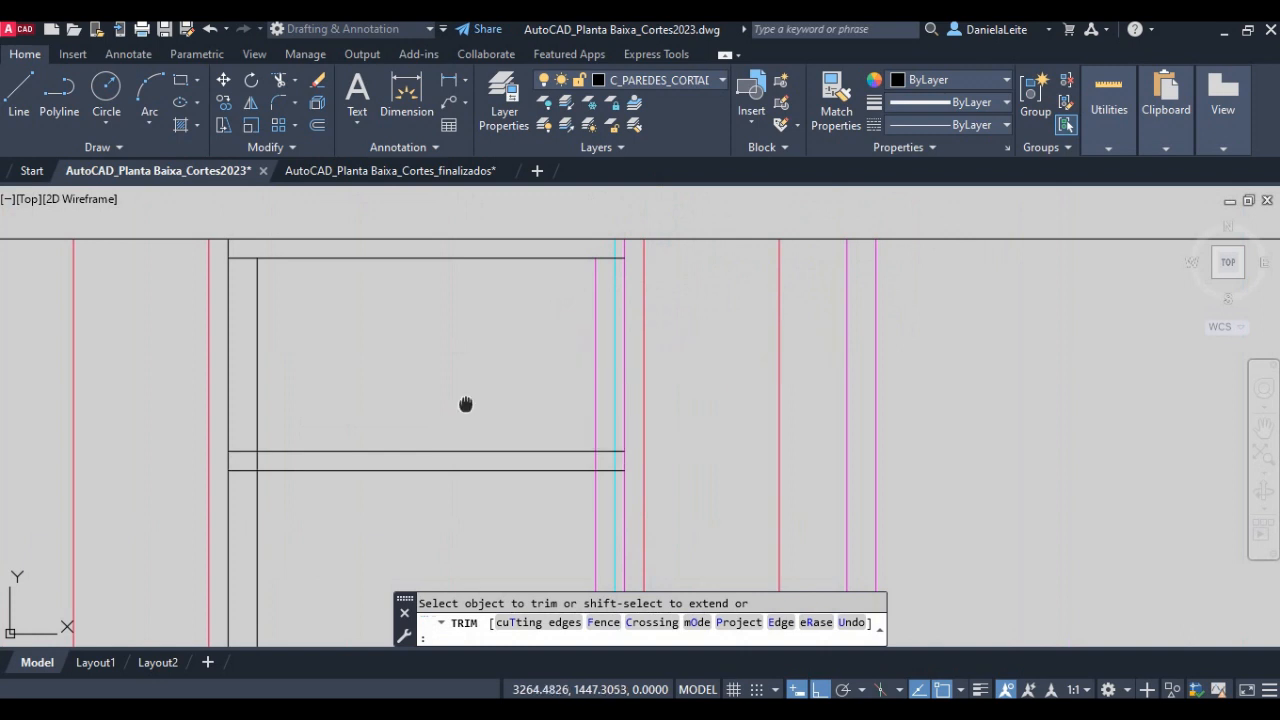
middle_drag(465, 404, 567, 378)
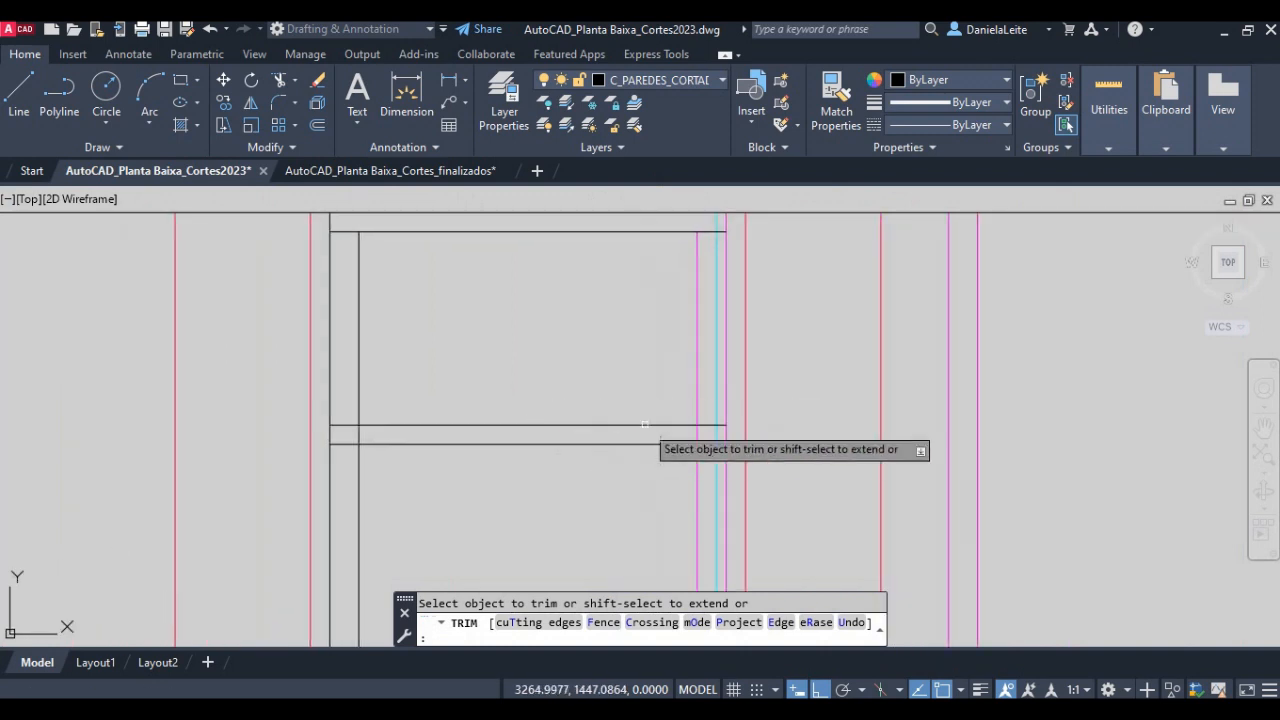
click(720, 435)
click(670, 435)
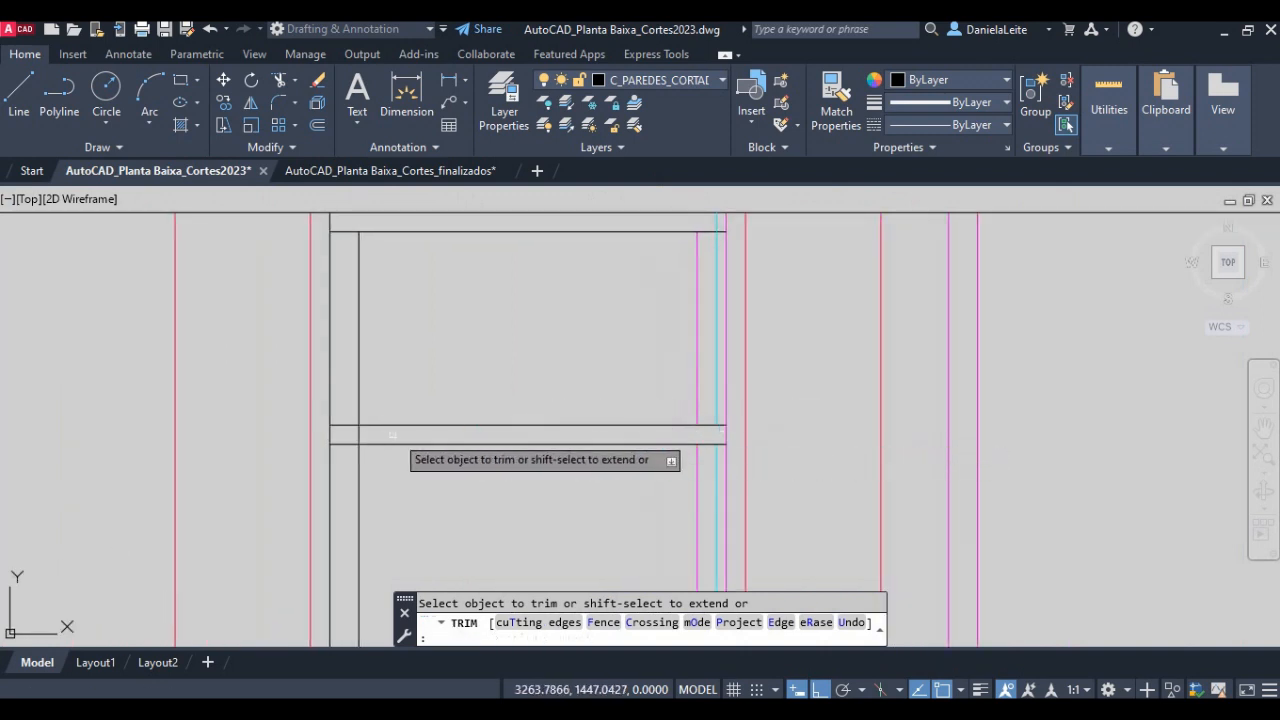
key(Return)
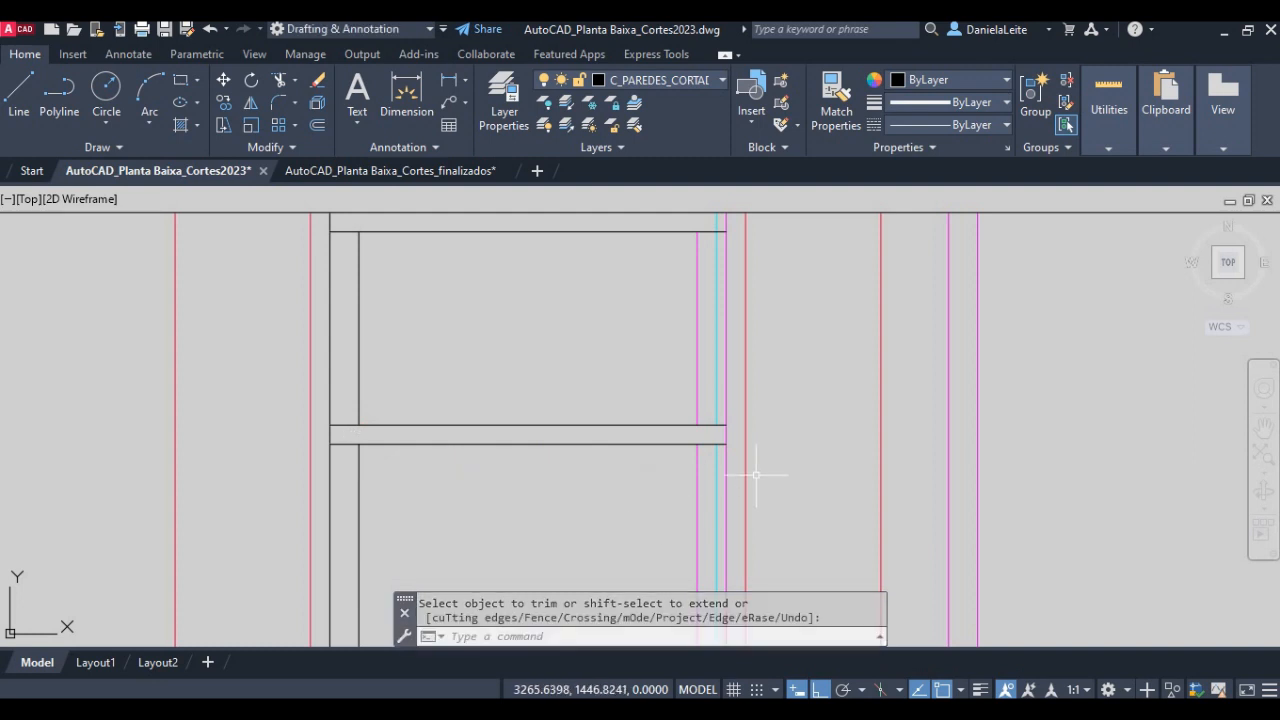
- Erase the leftover cyan line segment below the water tank slab, inside the bathroom's magenta wall
key(Return)
click(718, 465)
key(Delete)
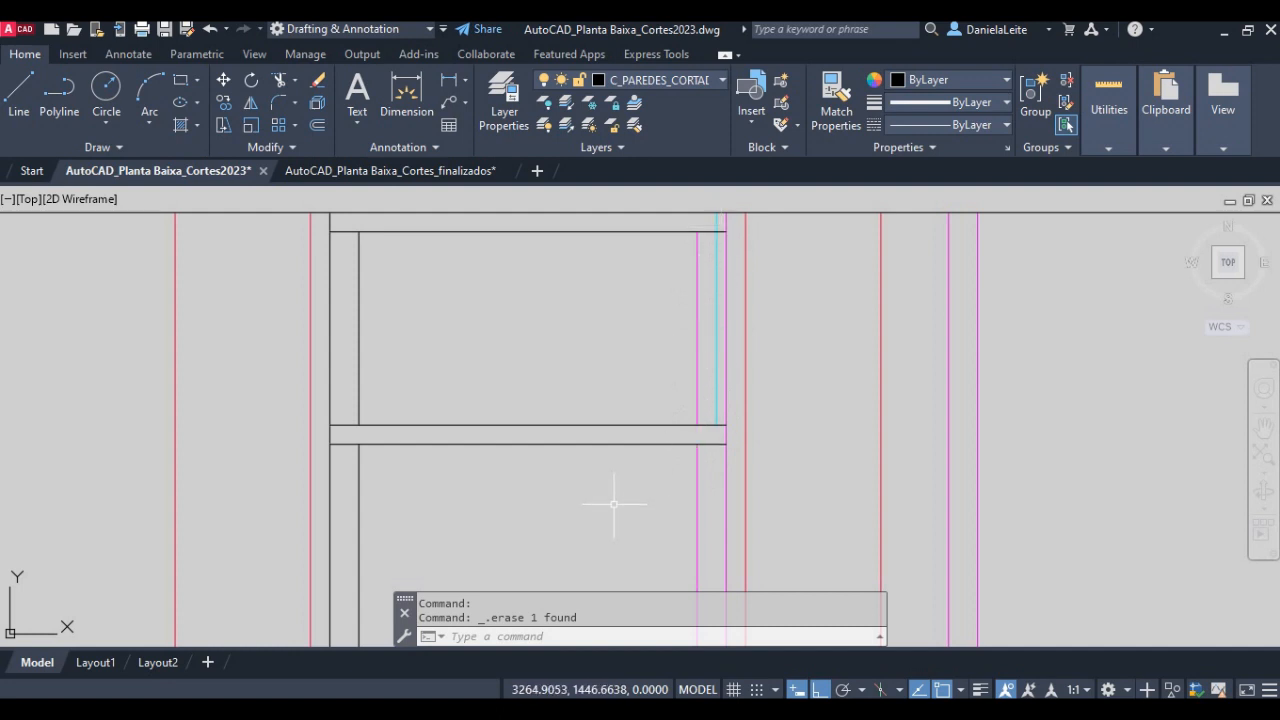
scroll(600, 460, down, 5)
middle_drag(562, 470, 574, 431)
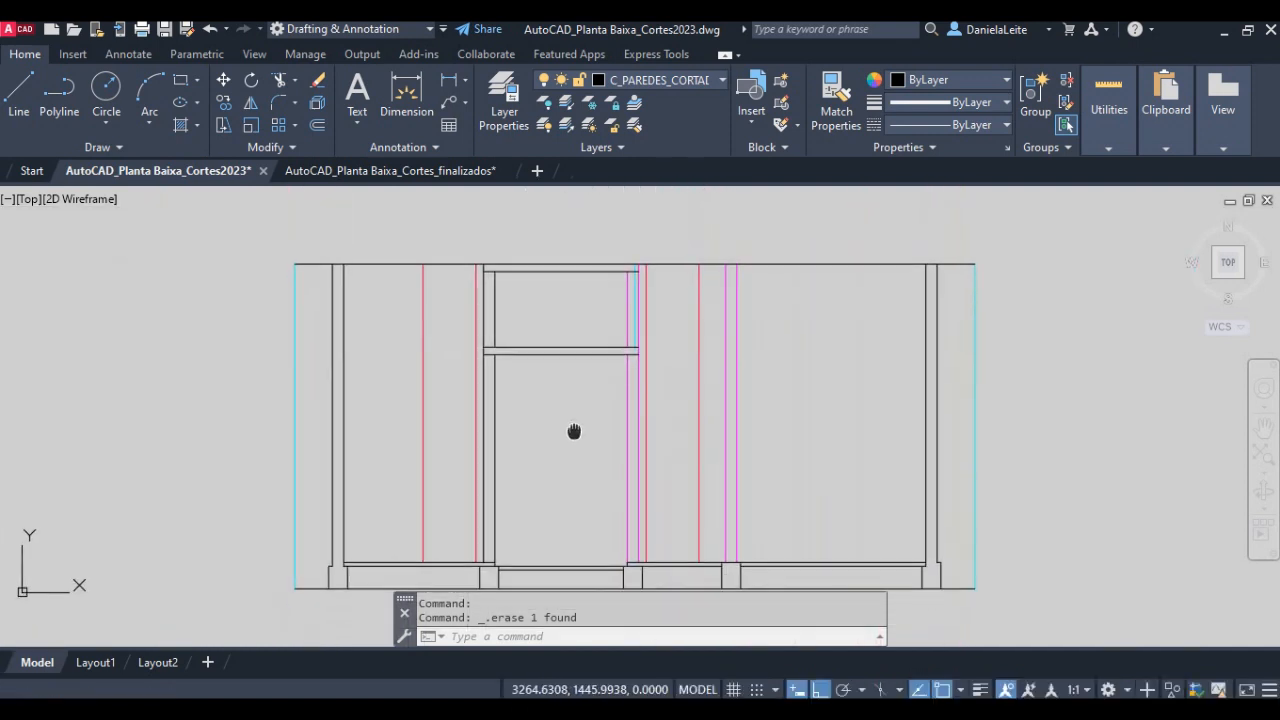
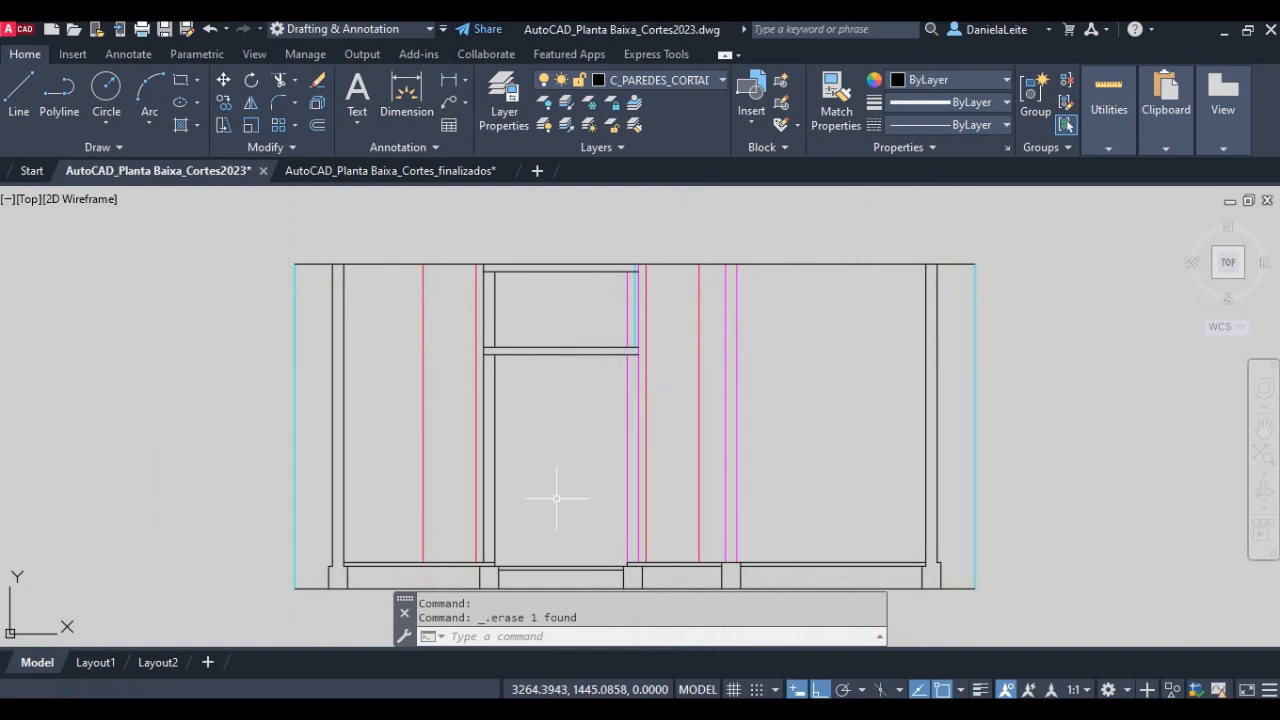
- Check the waterproof wall heights in the class notes and offset the bathroom floor line 1.80 units upward in the section drawing
click(778, 712)
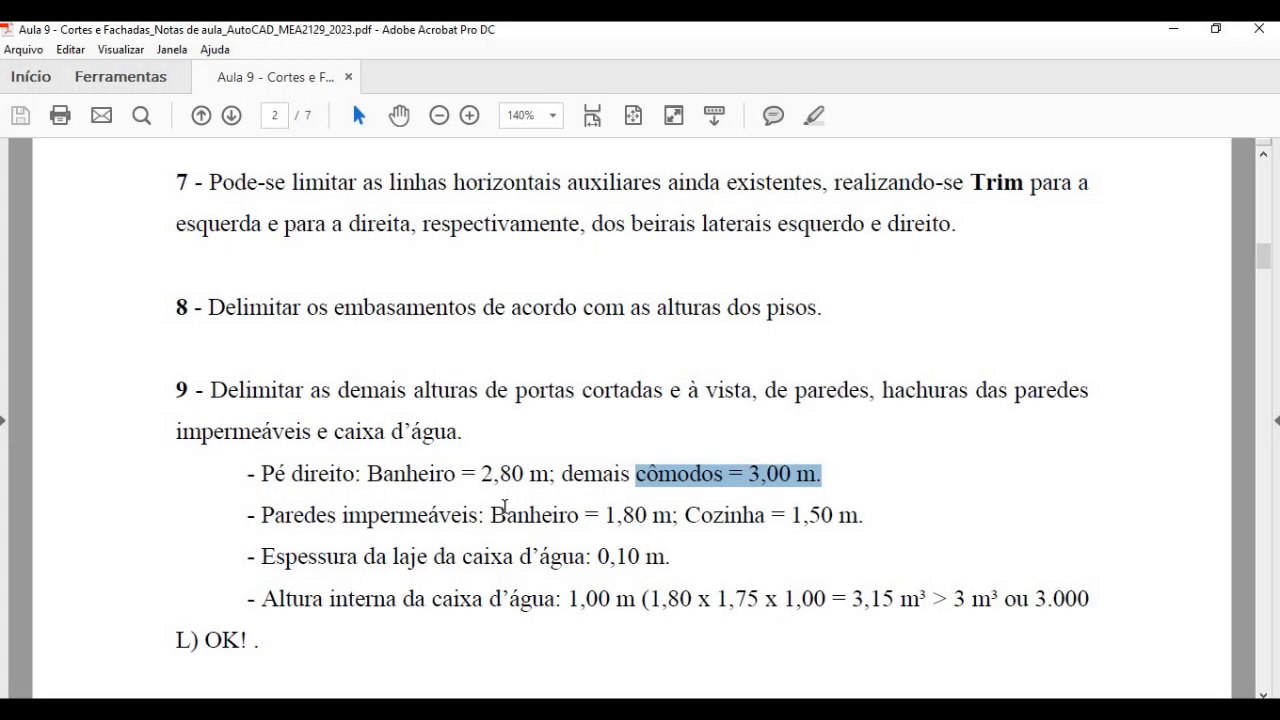
drag(600, 515, 656, 515)
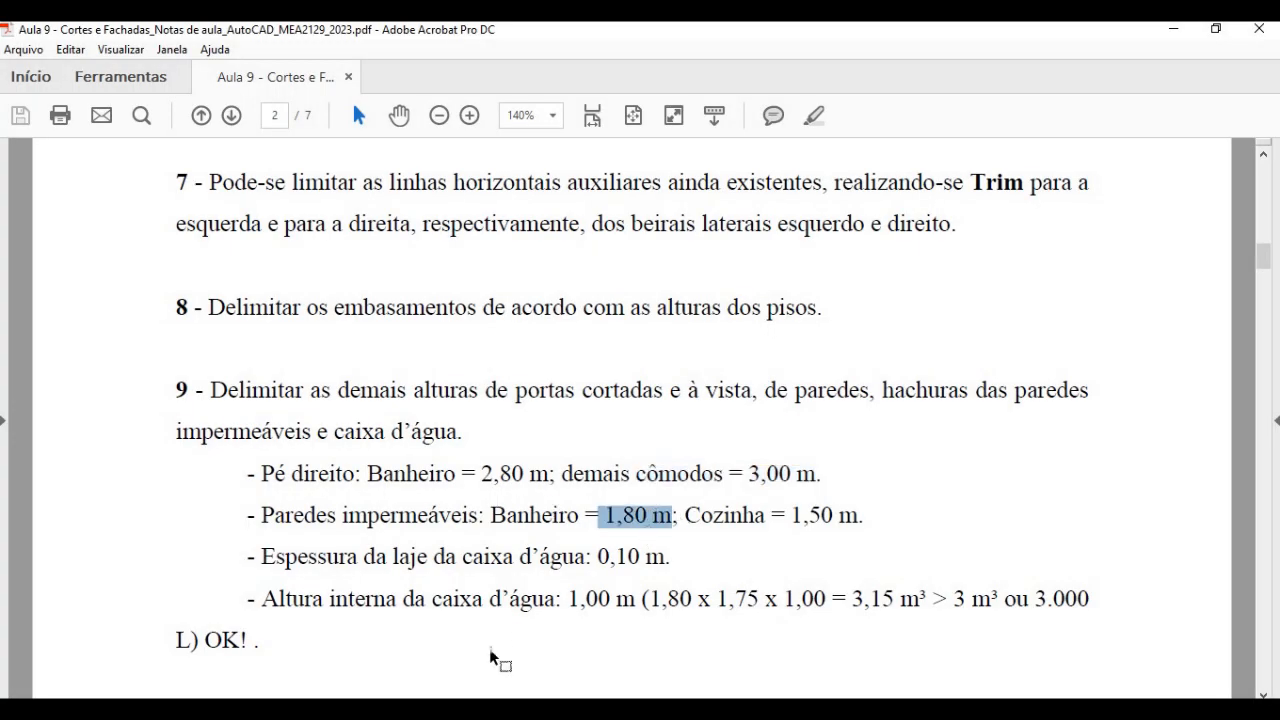
click(418, 711)
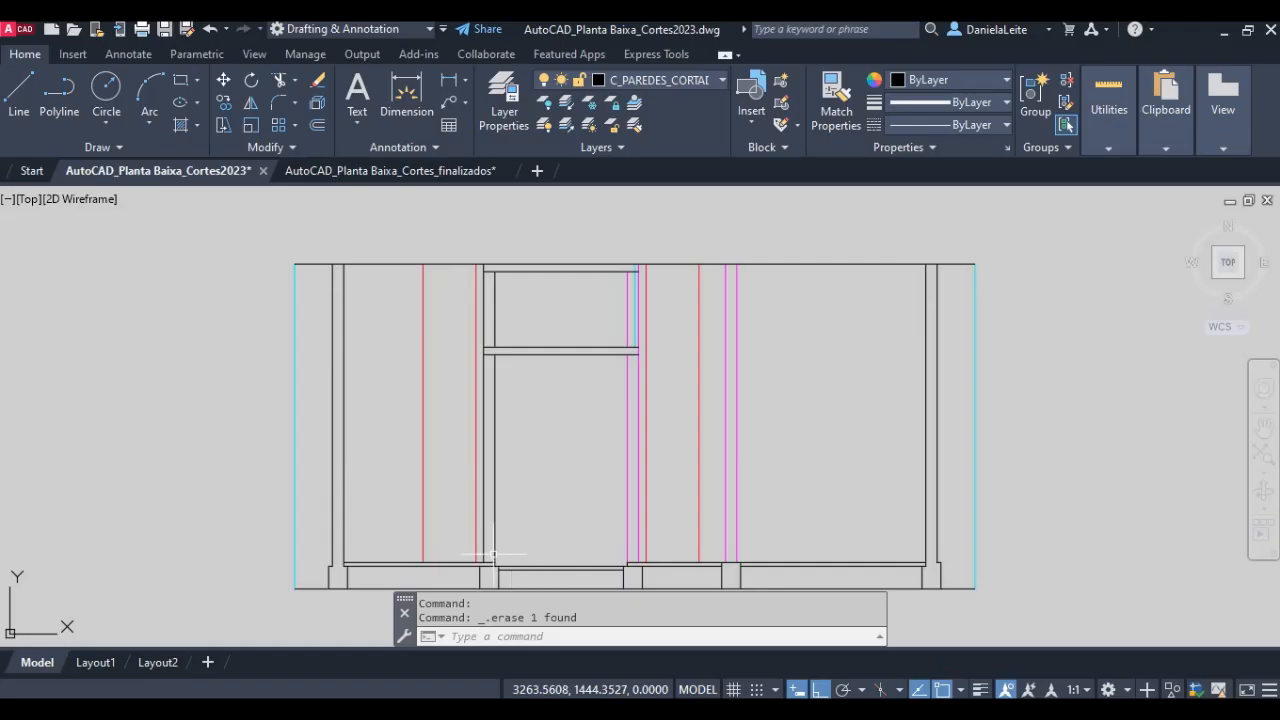
text(o)
key(Return)
key(Return)
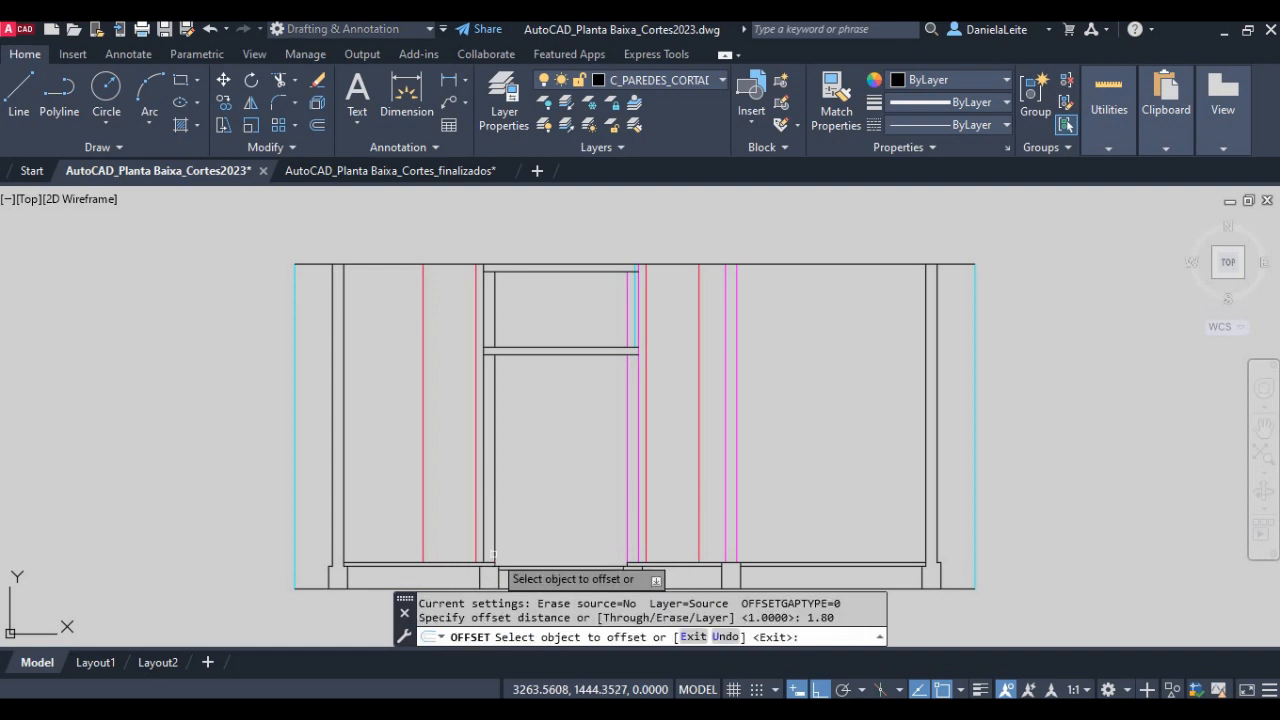
click(530, 563)
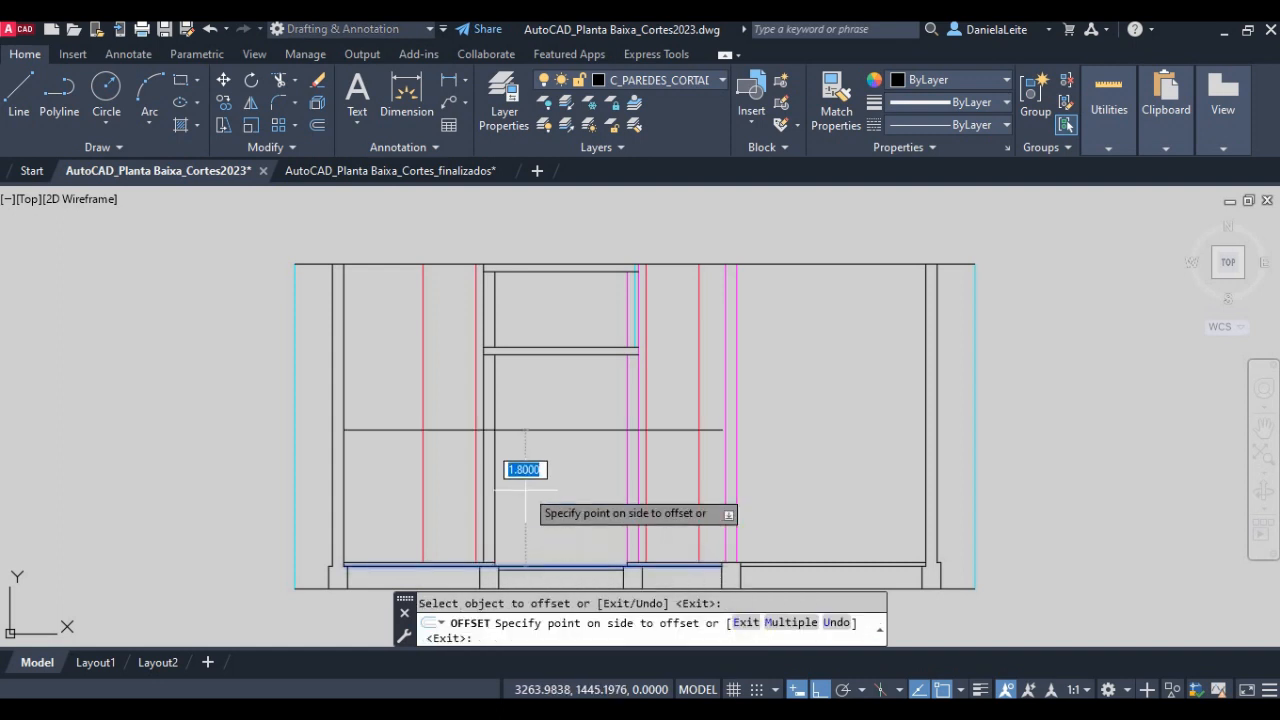
click(523, 478)
scroll(523, 480, up, 2)
key(Return)
key(Return)
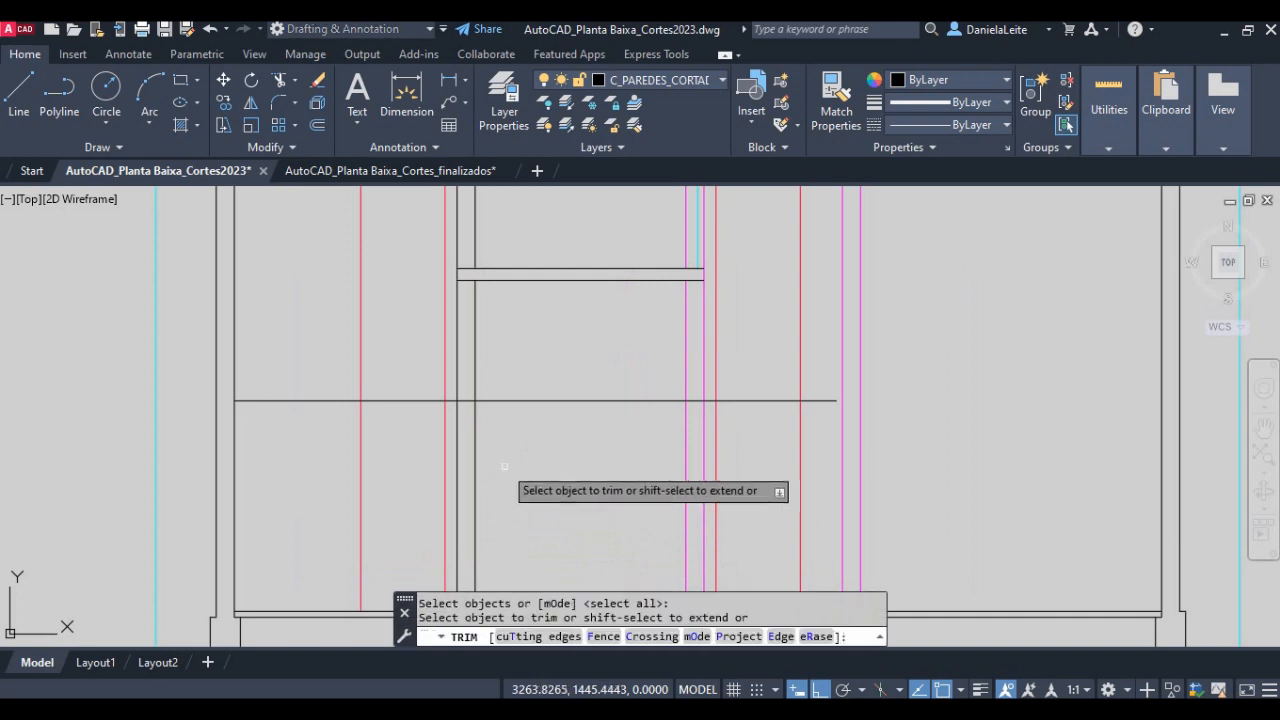
- Trim the bathroom's waterproofing height line on both sides so it only spans between the bathroom walls' inner faces
key(Escape)
text(tr)
key(Return)
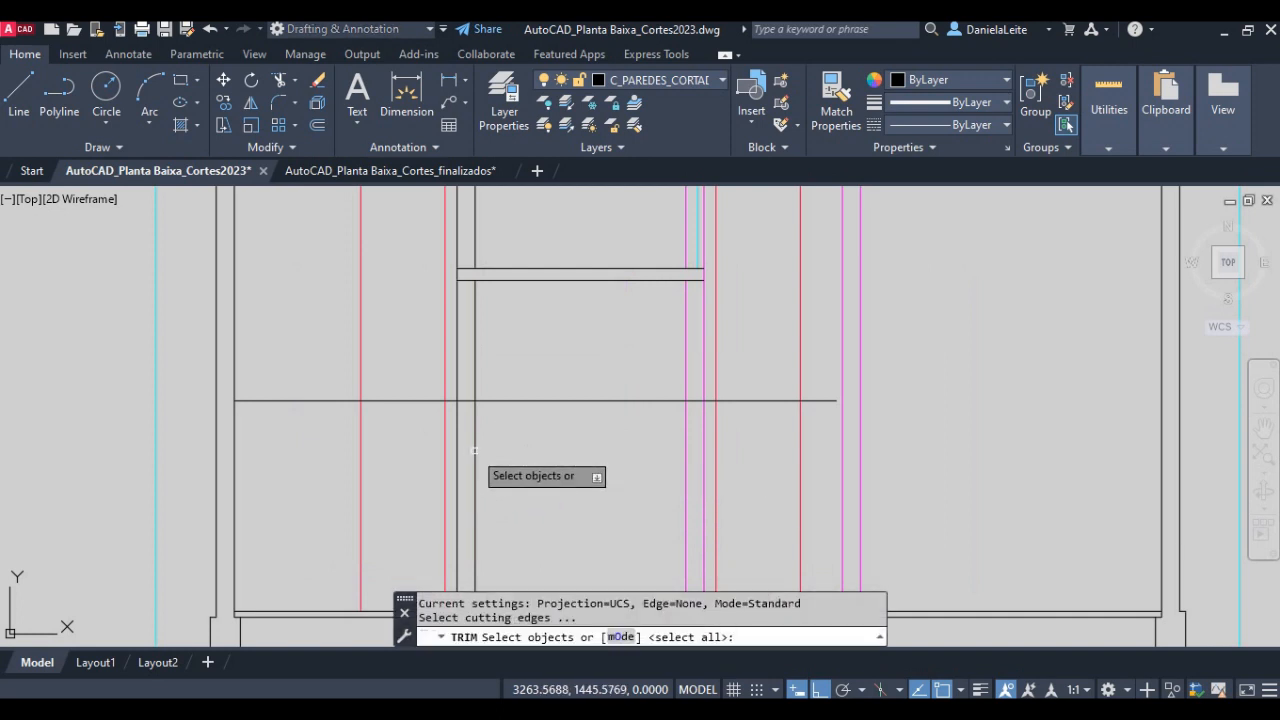
click(475, 452)
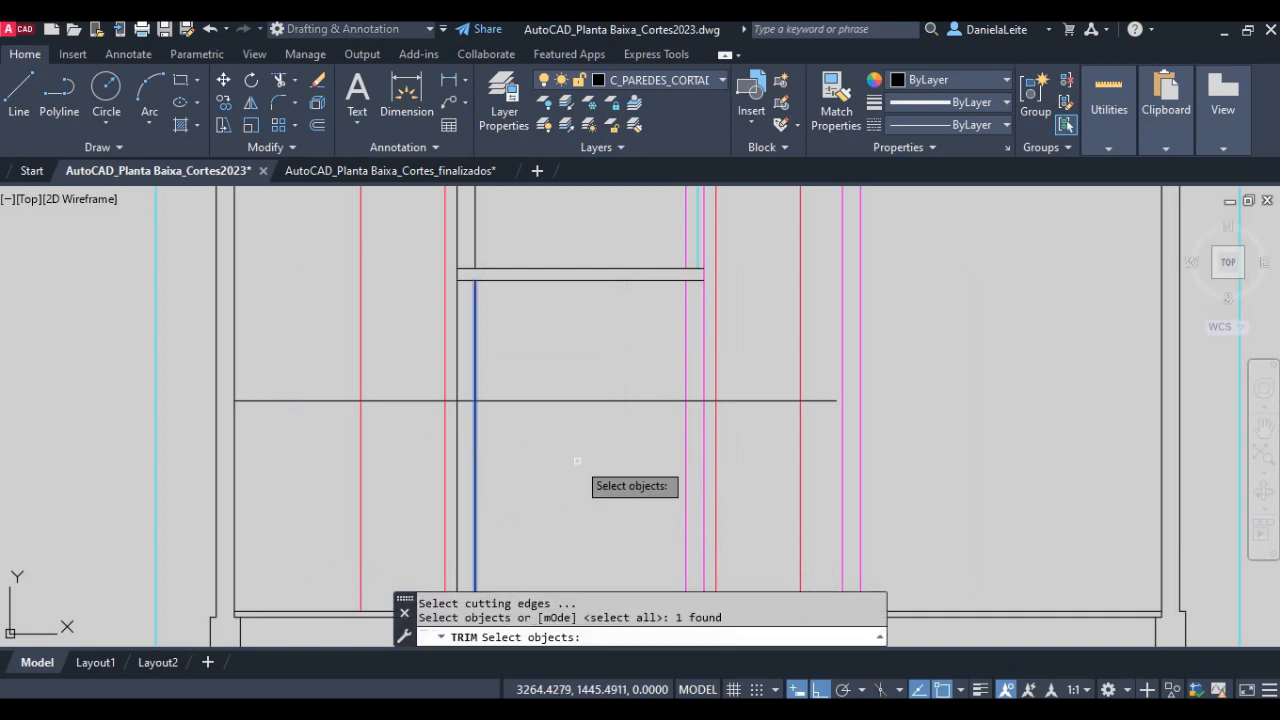
click(686, 420)
key(Return)
click(764, 436)
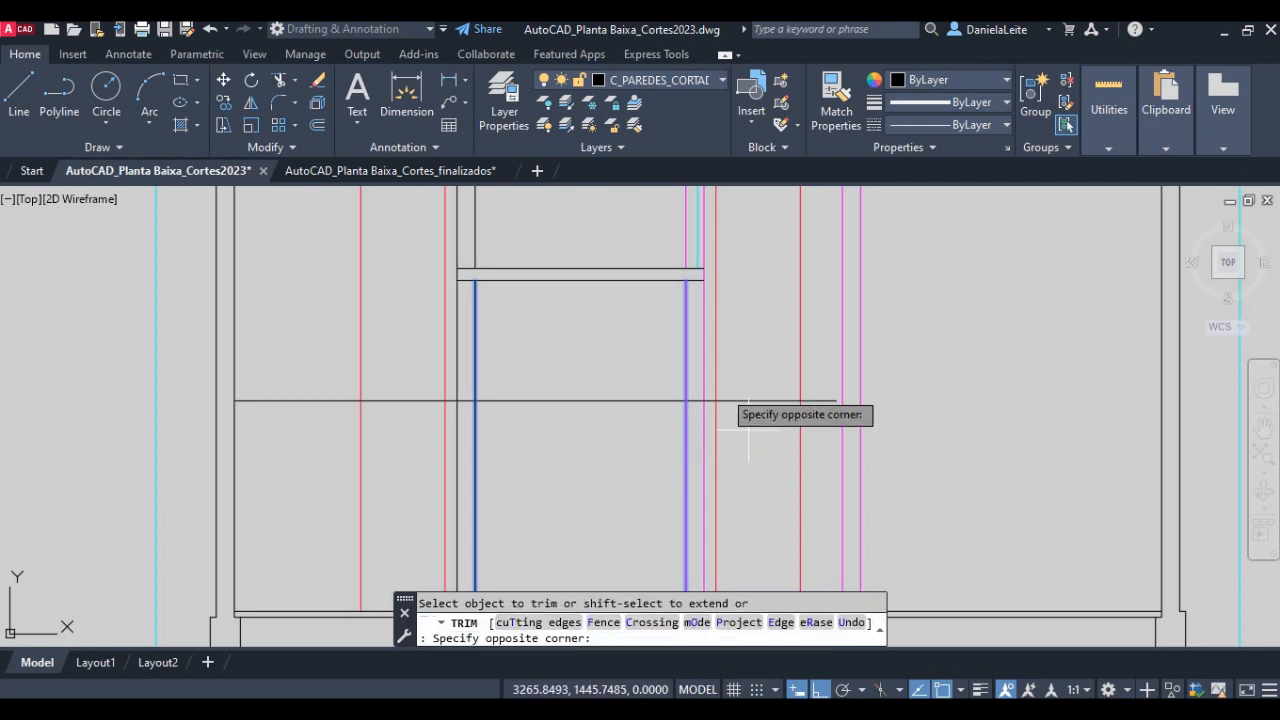
click(725, 396)
click(415, 442)
click(401, 385)
key(Return)
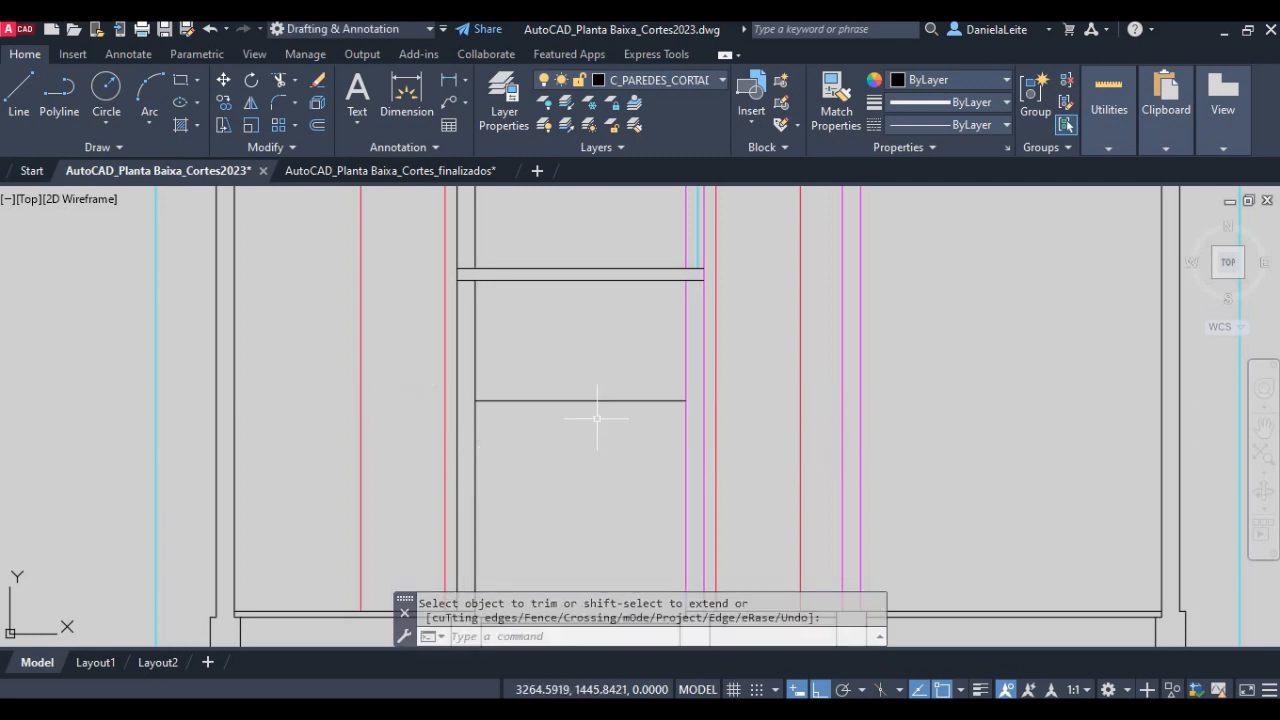
- Assign the bathroom's waterproofing height line to the C_HACHURA_BANHEIRO layer
click(620, 423)
click(578, 378)
click(671, 80)
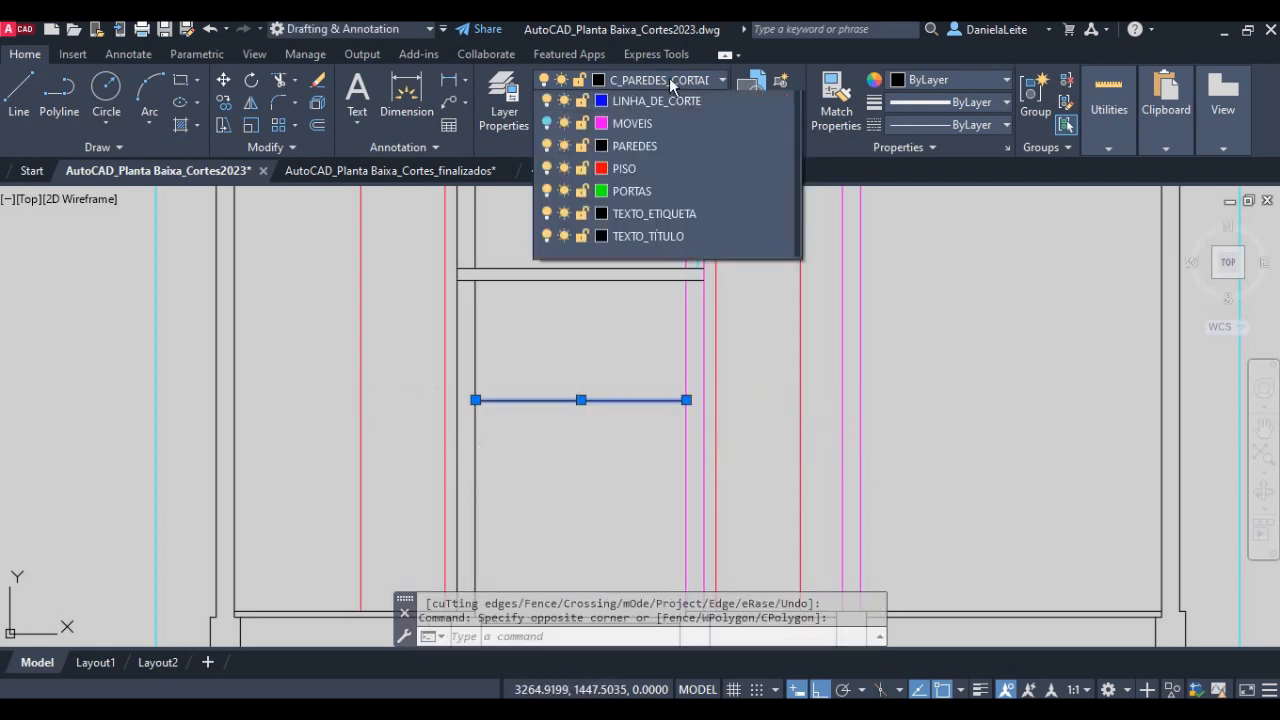
scroll(688, 180, up, 1)
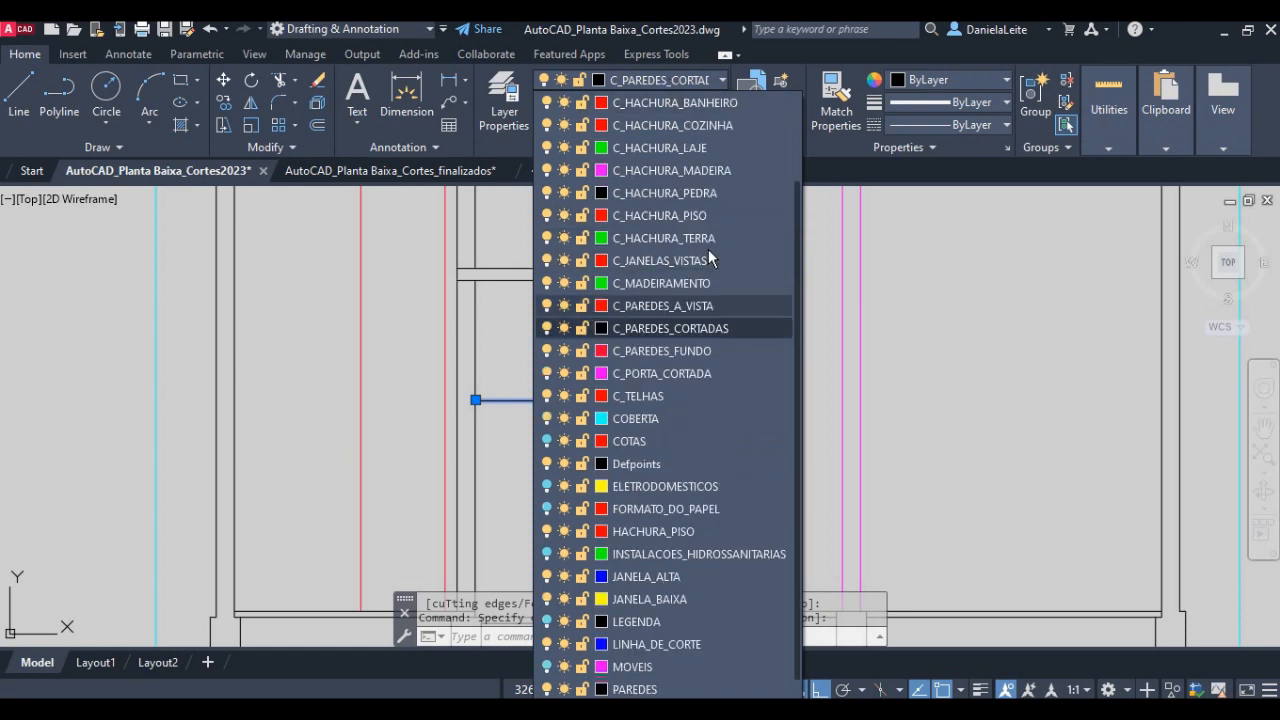
click(684, 104)
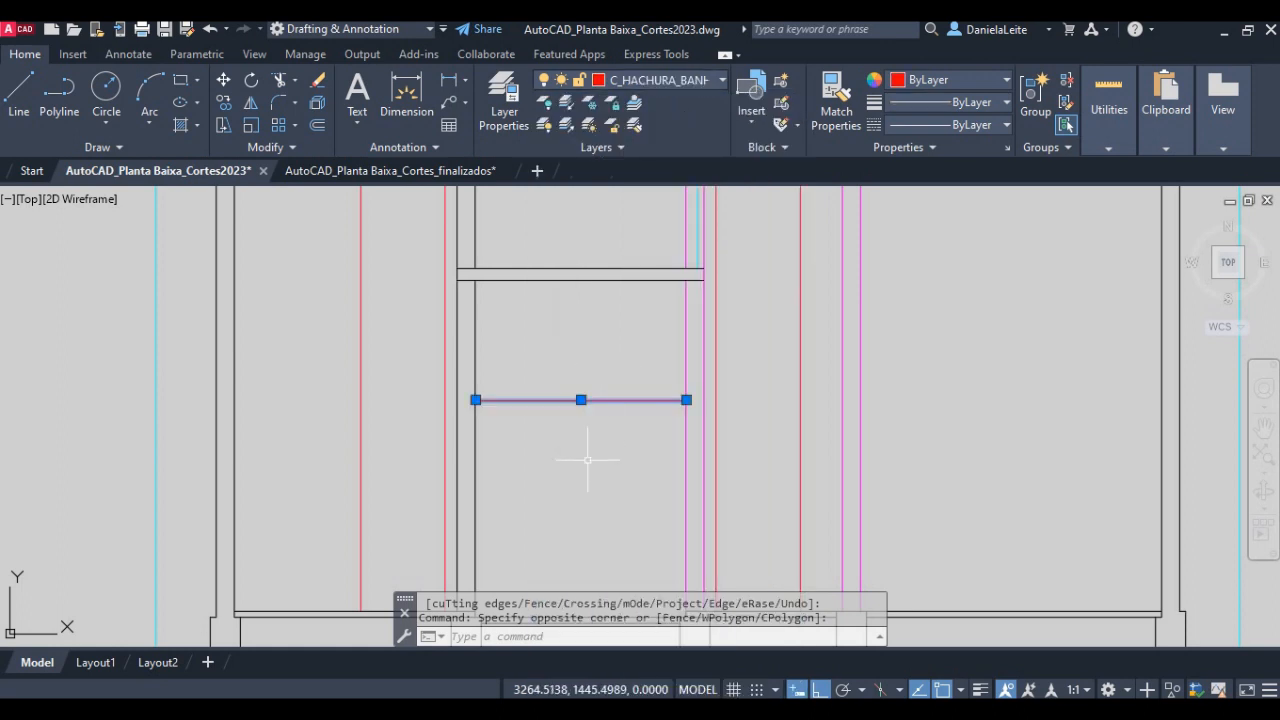
key(Escape)
scroll(443, 474, down, 3)
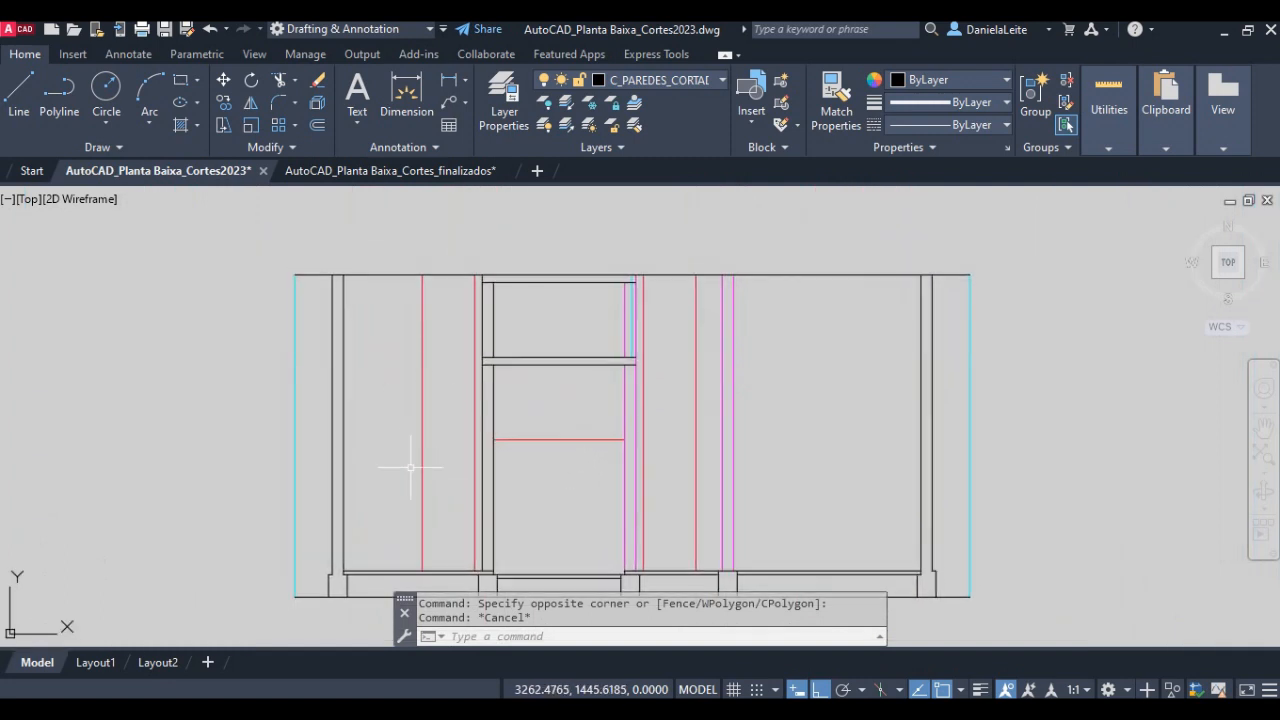
- Offset the kitchen floor line 1.50 units upward for the kitchen's waterproof wall height
text(o)
key(Return)
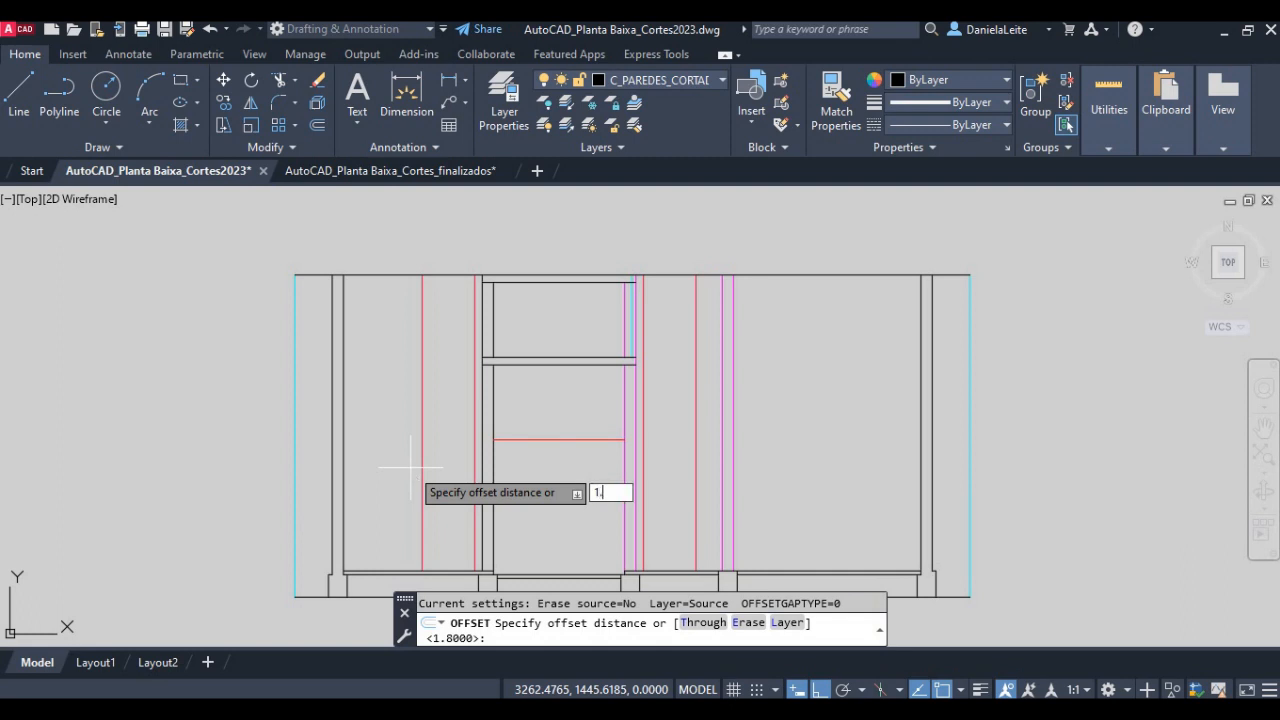
text(1.50)
key(Return)
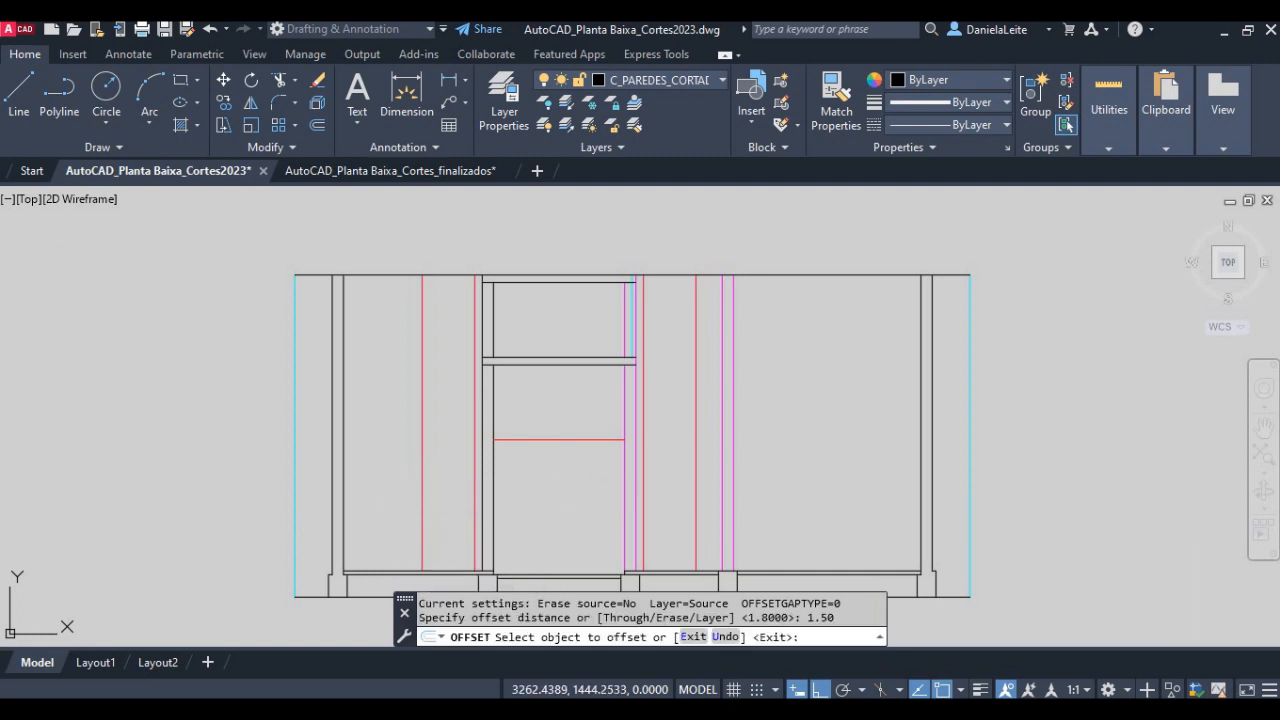
click(409, 571)
click(407, 465)
key(Return)
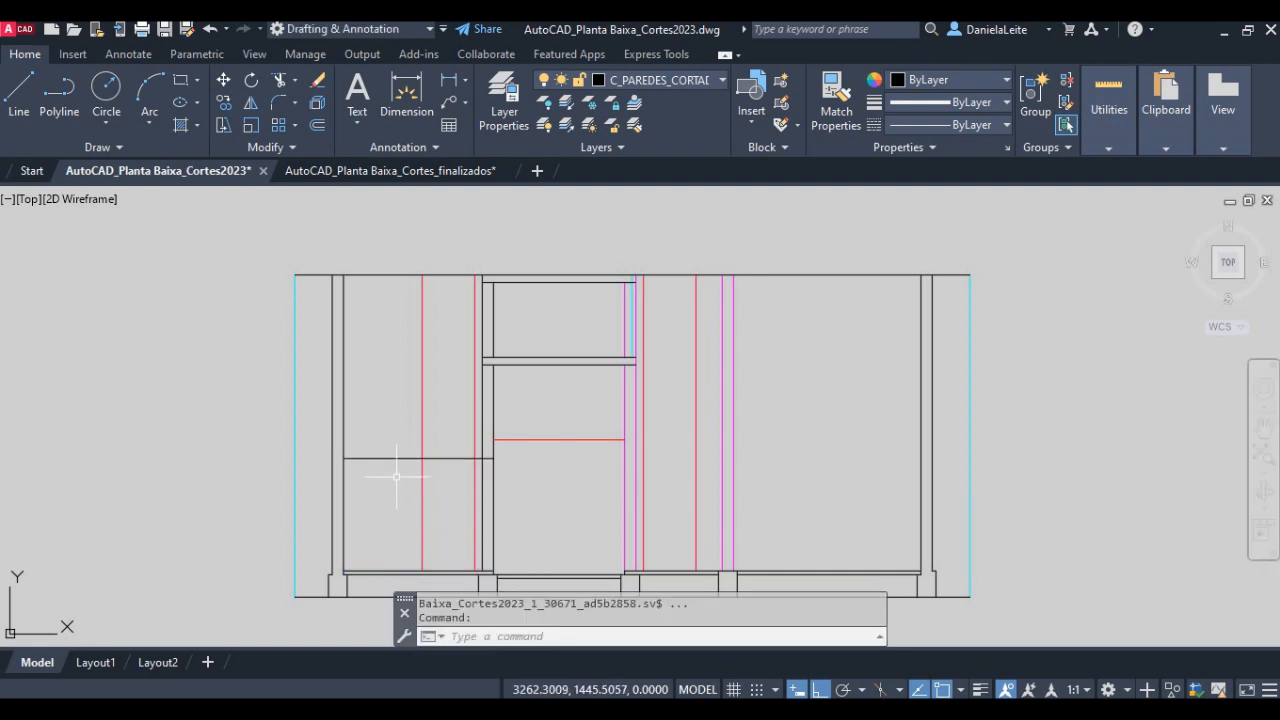
key(Return)
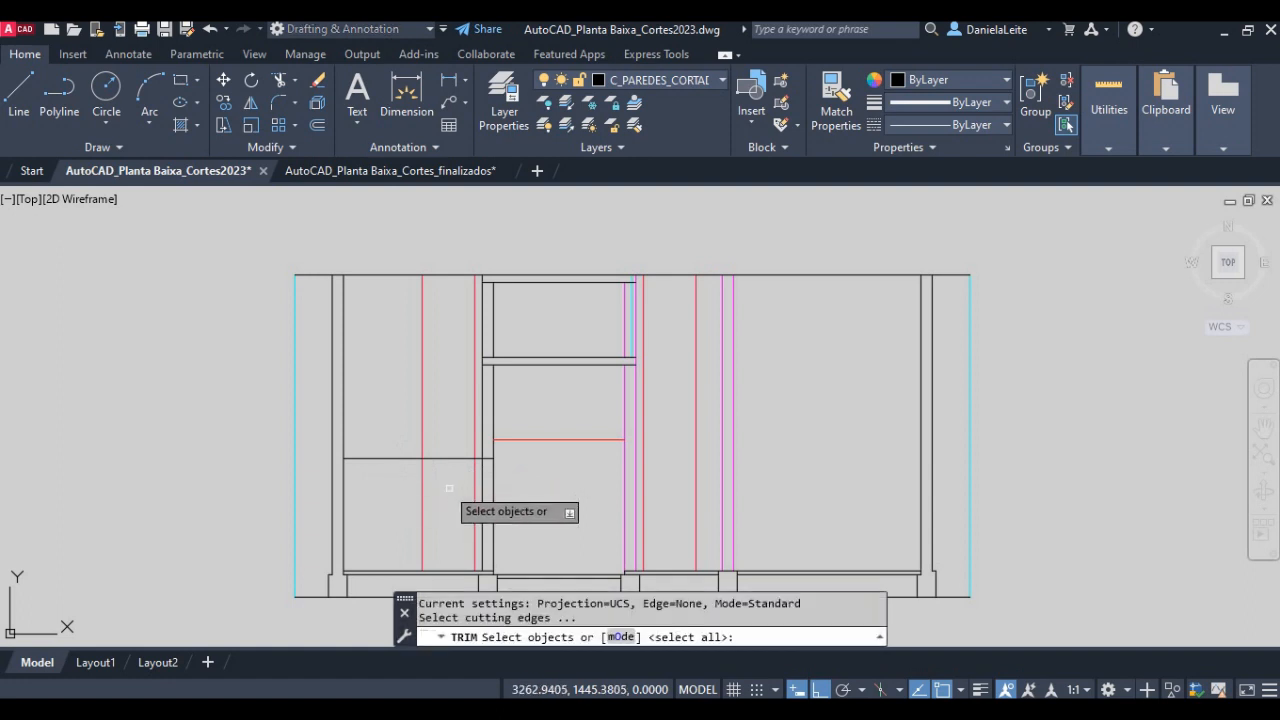
click(452, 475)
click(442, 438)
key(Return)
- Trim the kitchen's waterproofing height line between the two red vertical lines and inside the wall shared with the bathroom
scroll(452, 474, up, 4)
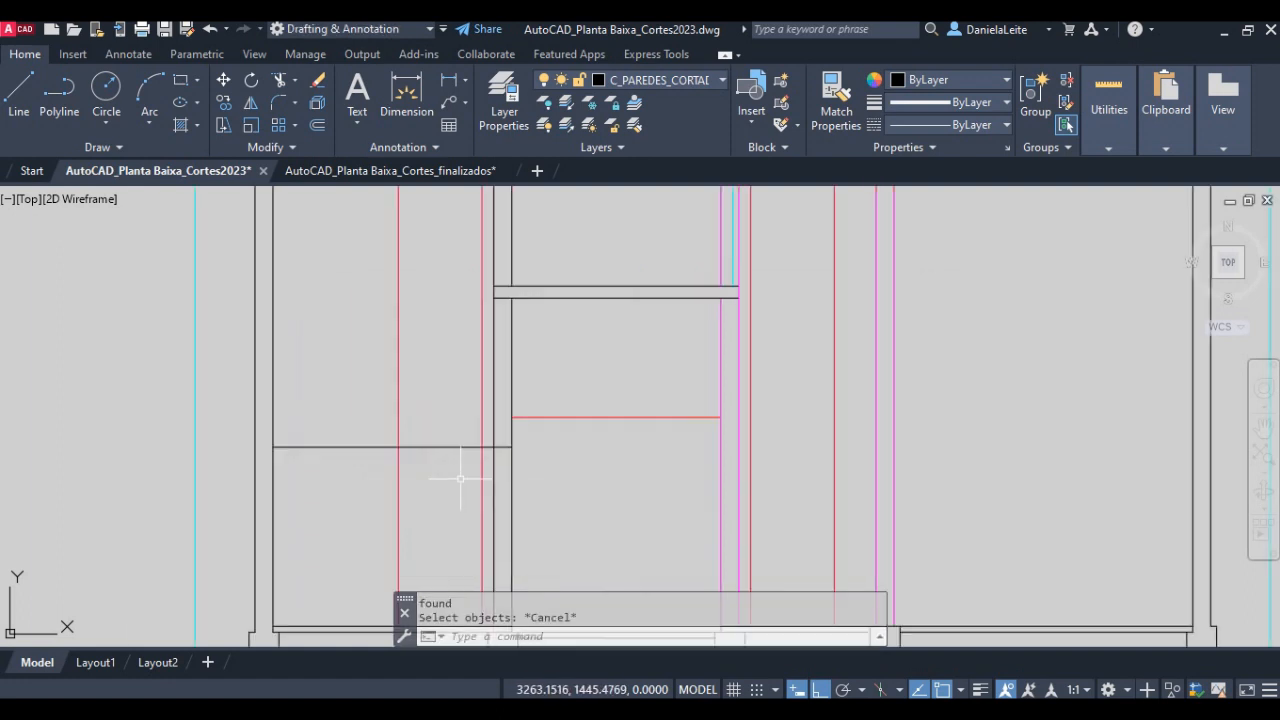
click(452, 474)
click(434, 408)
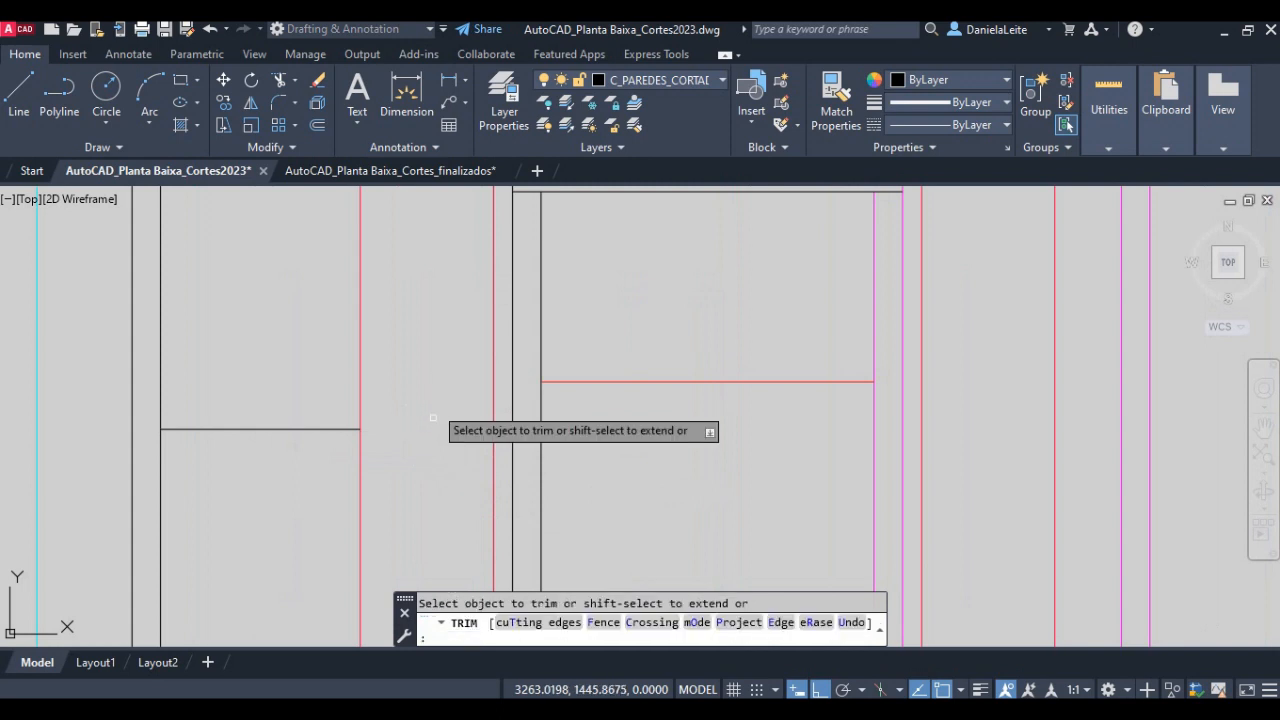
key(Return)
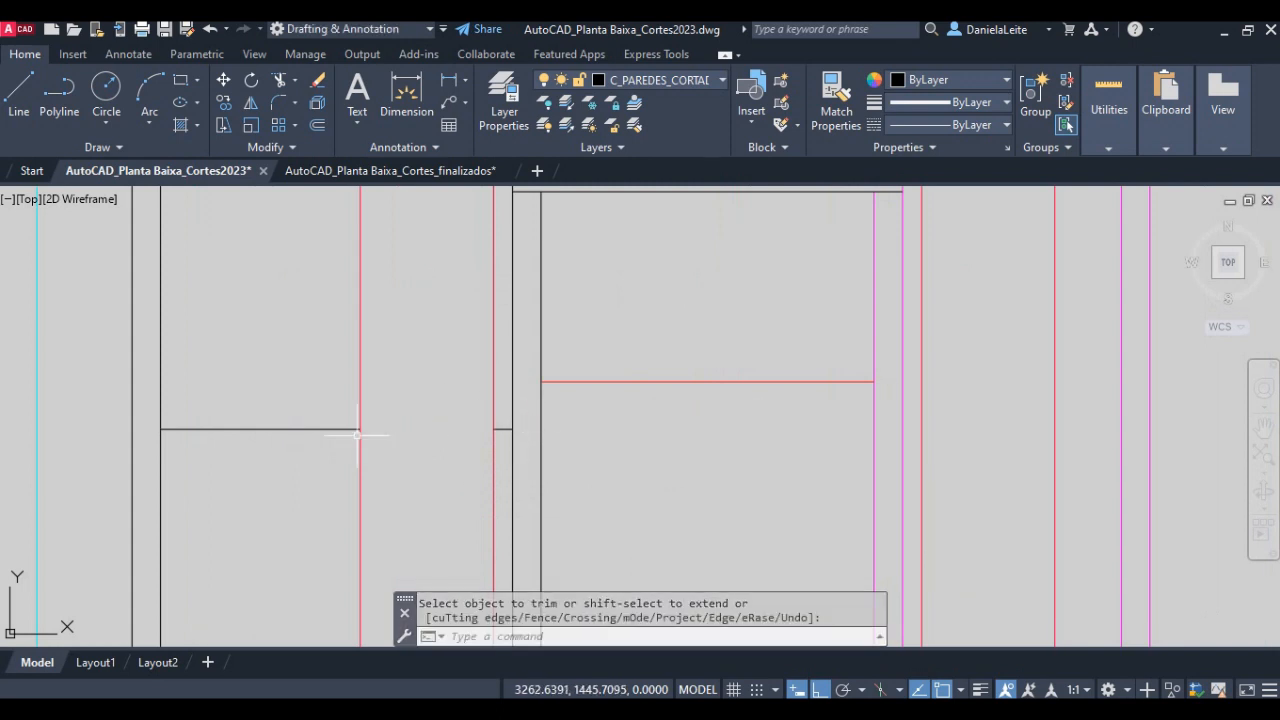
- Assign the two remaining segments of the kitchen's waterproofing height line to the C_HACHURA_COZINHA layer
click(325, 439)
click(306, 394)
click(503, 429)
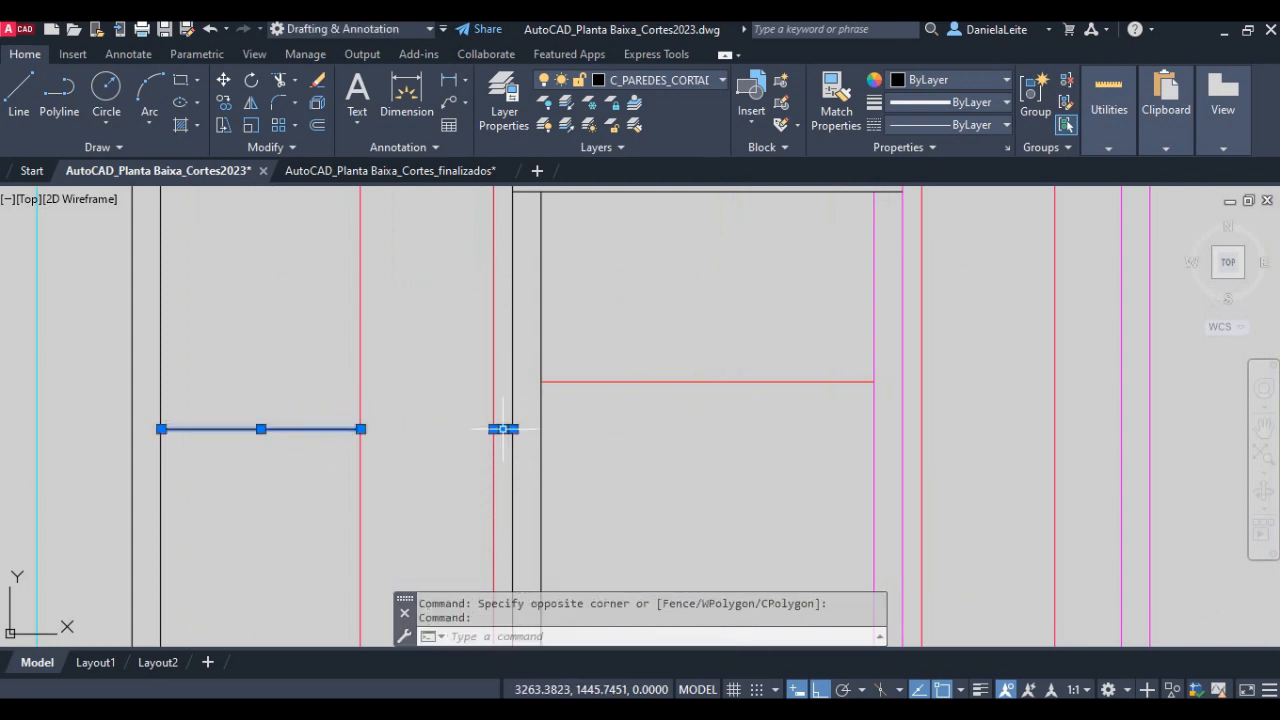
click(653, 80)
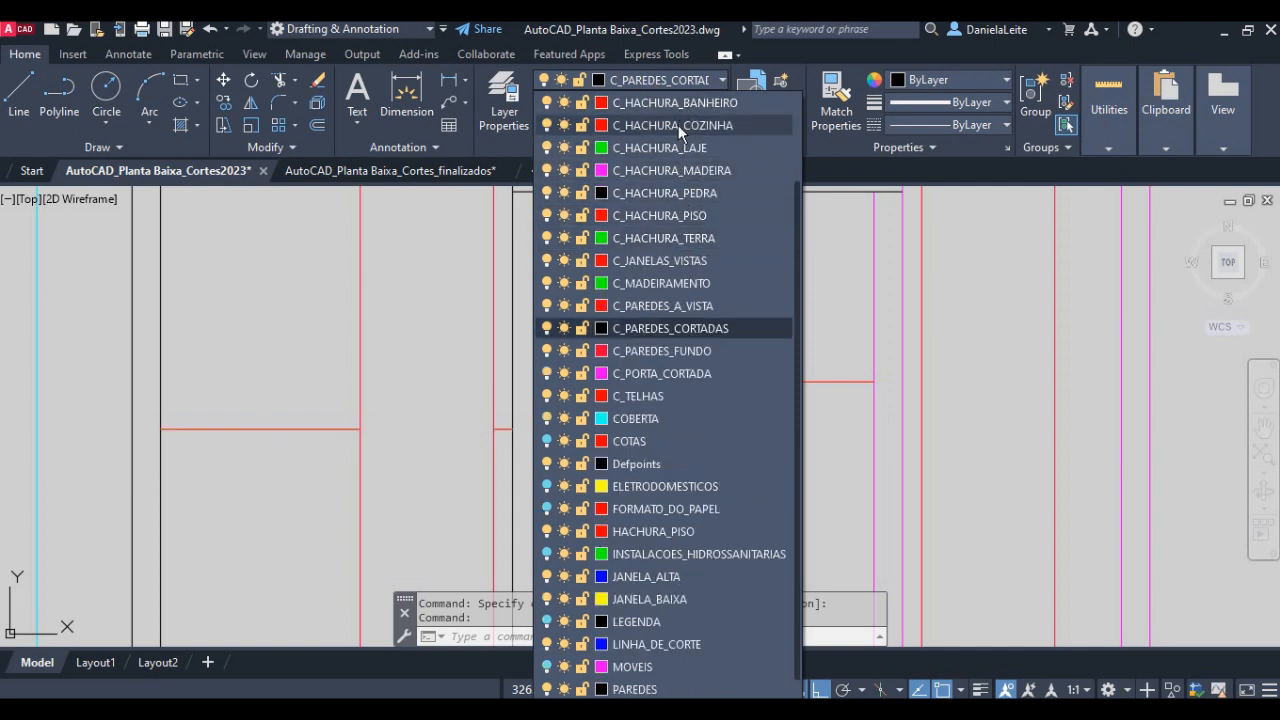
click(678, 125)
key(Escape)
scroll(466, 434, down, 4)
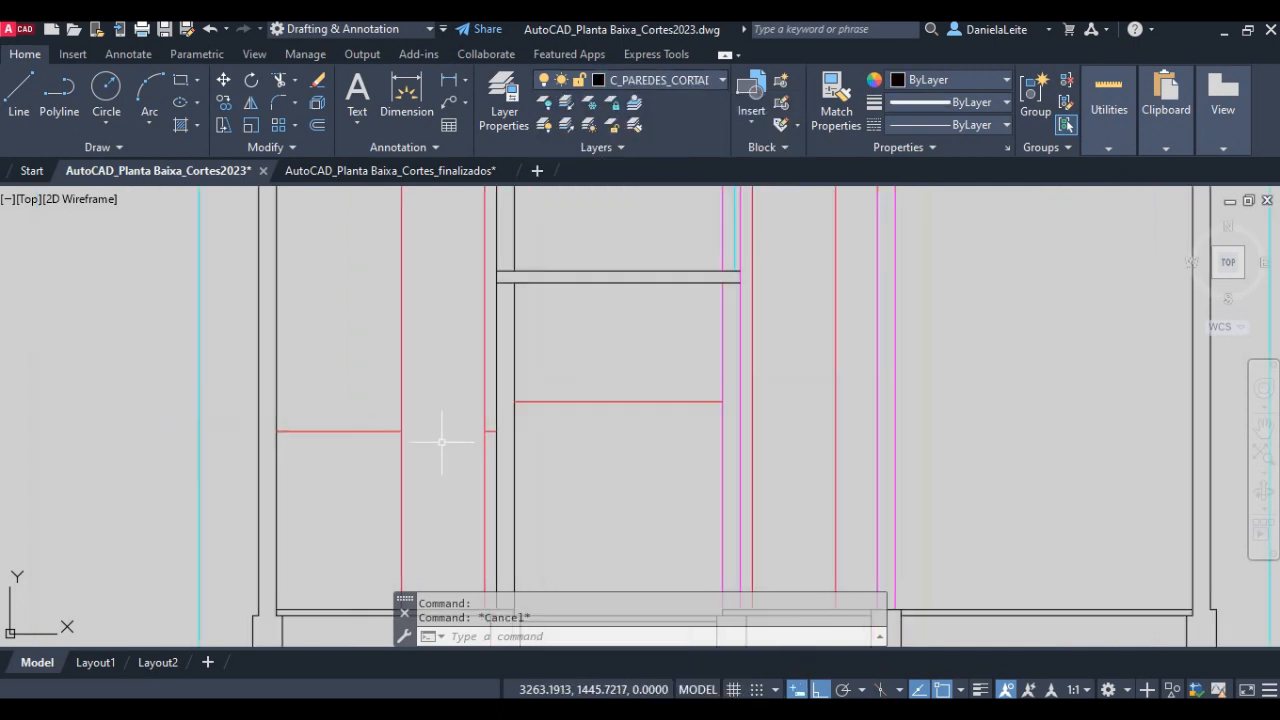
- Draw a horizontal line across the thickness of the kitchen's exterior wall at the finished floor level
middle_drag(395, 401, 382, 484)
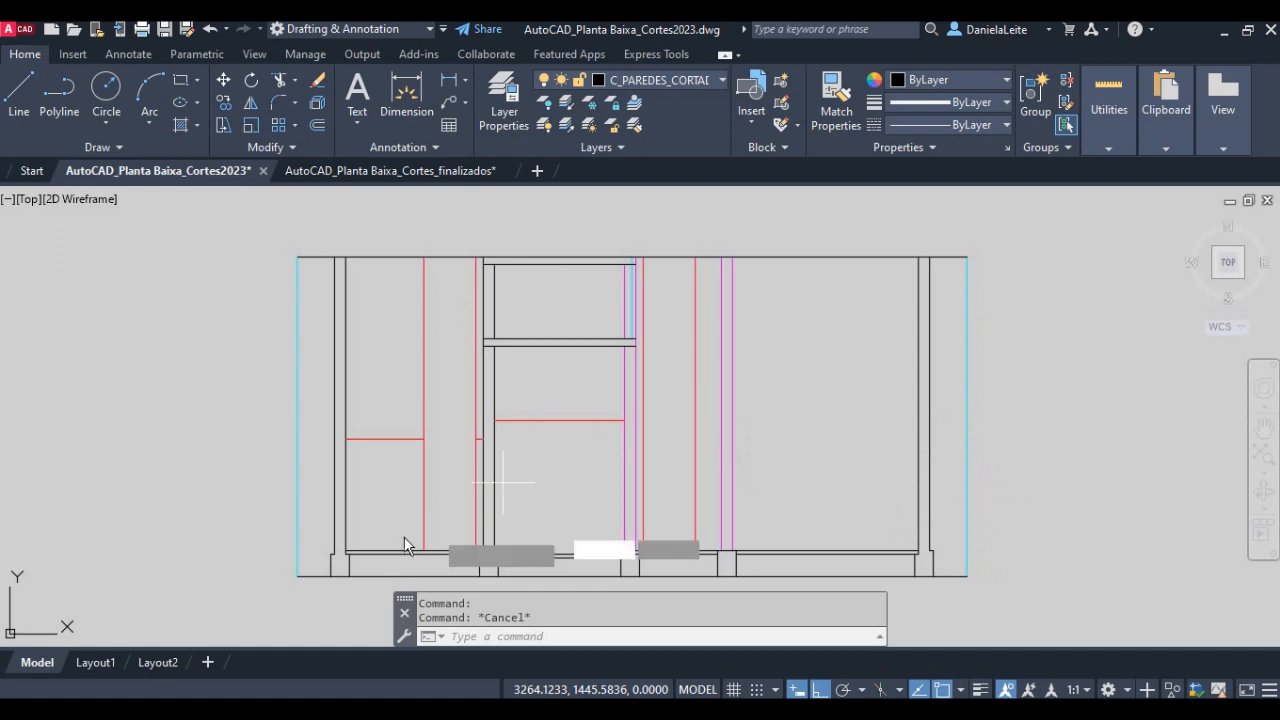
key(Return)
scroll(340, 540, up, 5)
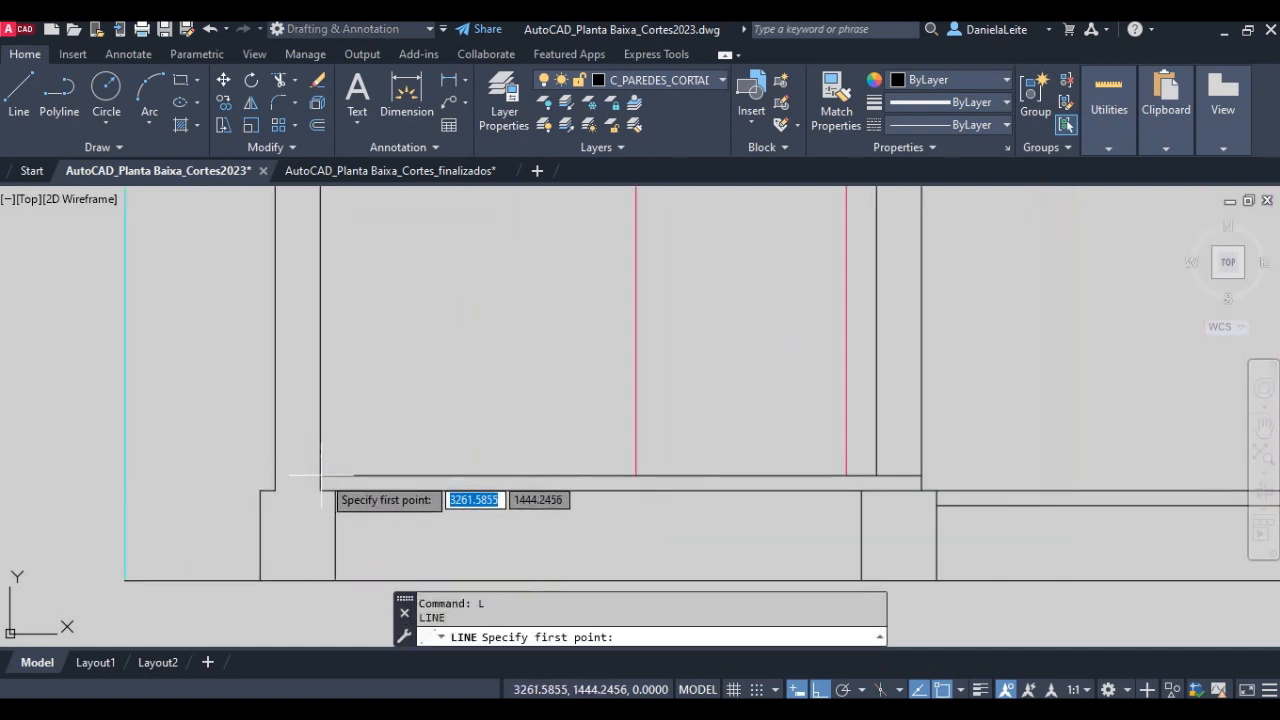
click(320, 476)
click(274, 476)
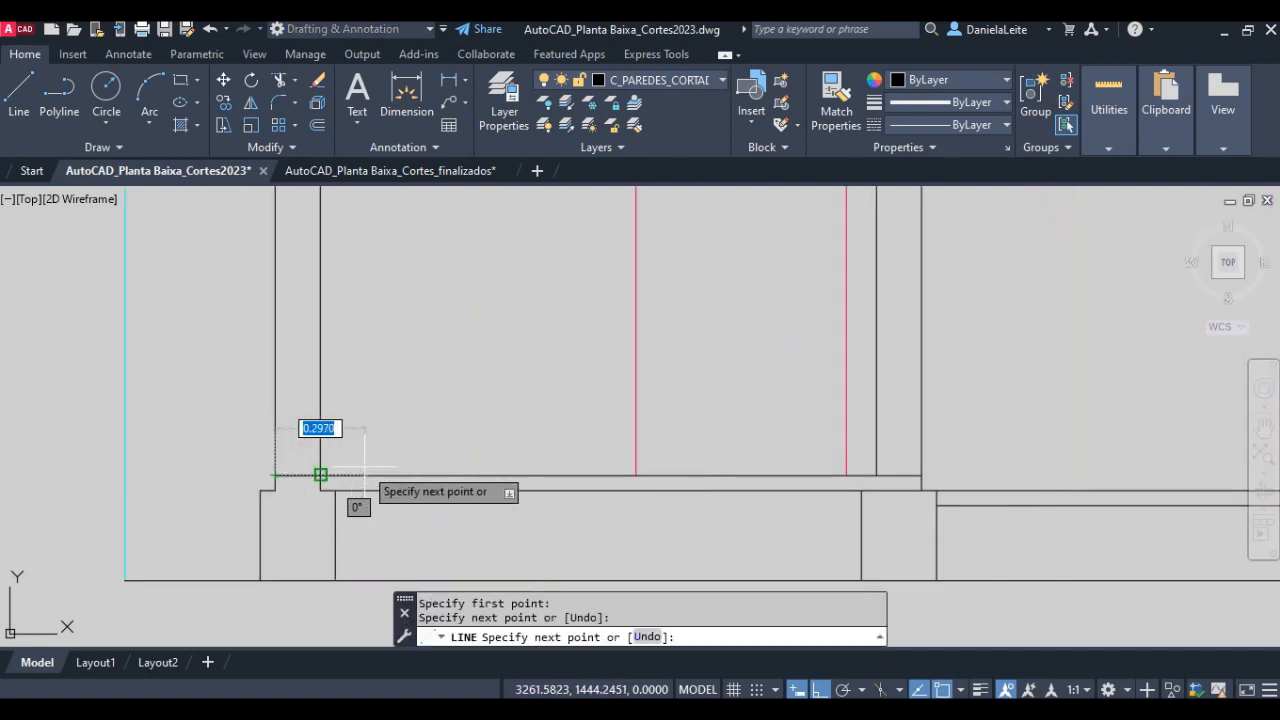
key(Return)
- Move the short line across the kitchen's exterior wall 3 units straight up from floor level
text(m)
key(Return)
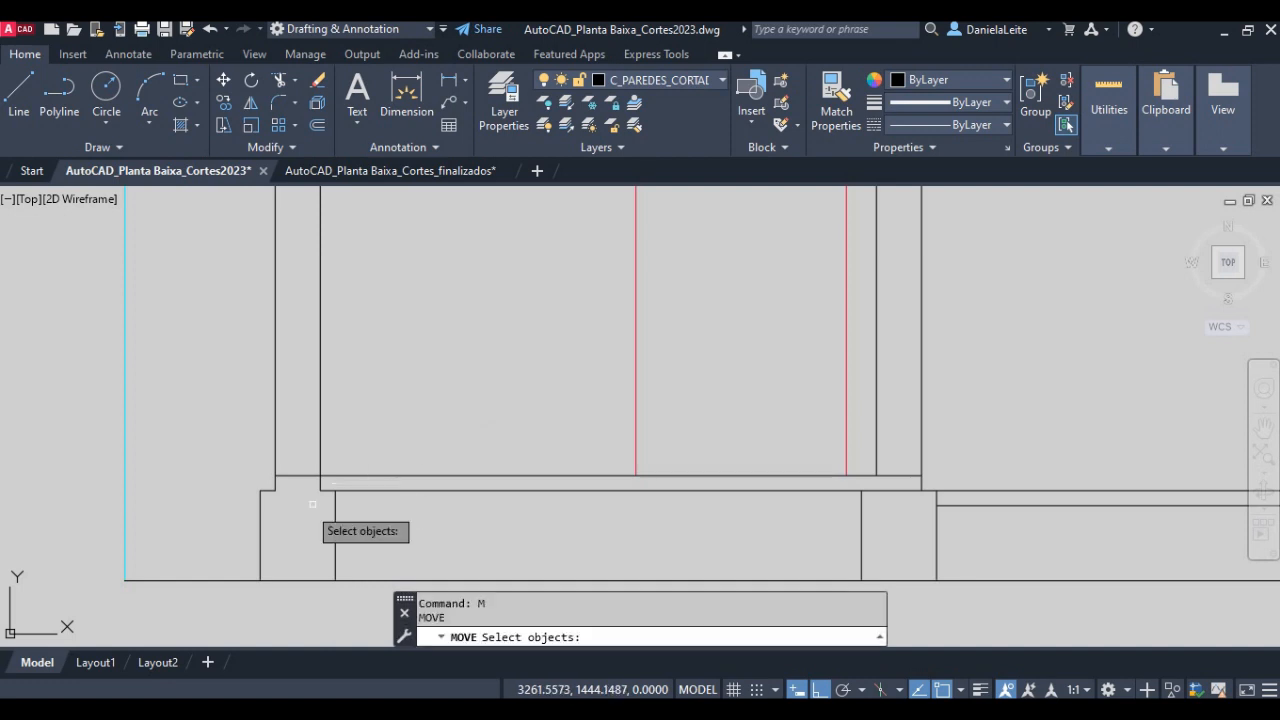
click(290, 476)
key(Return)
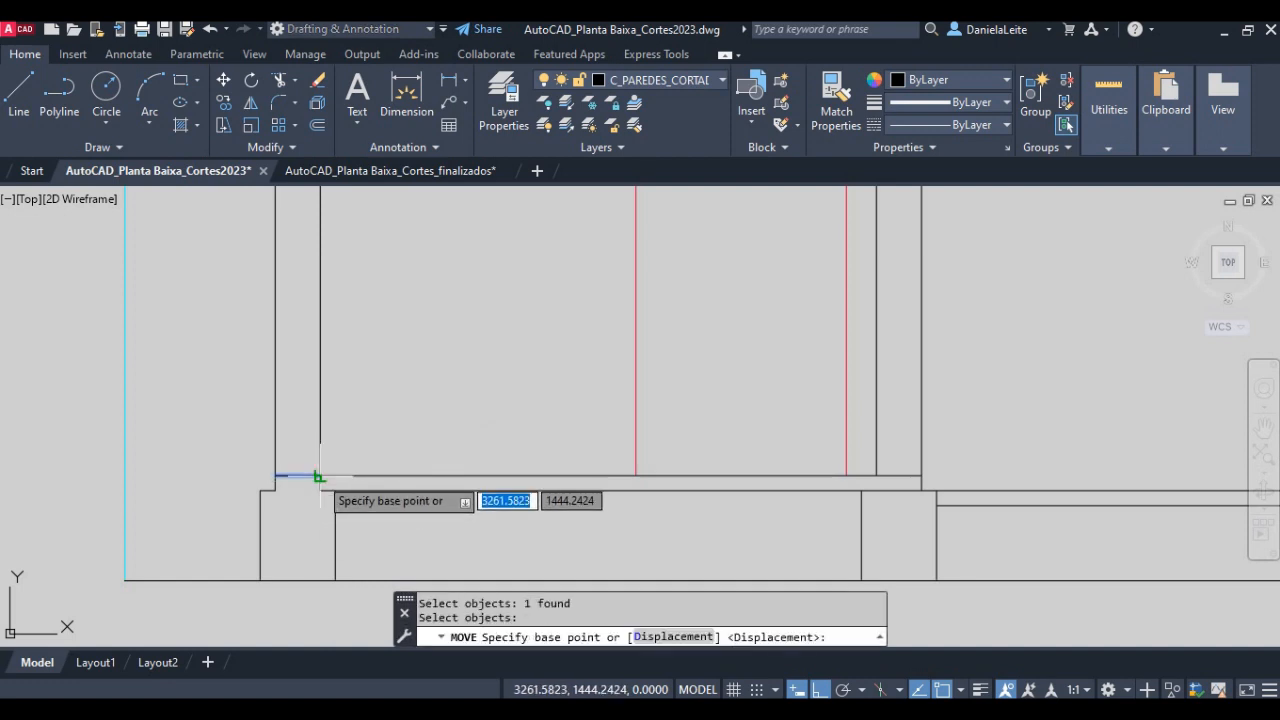
click(319, 476)
text(3)
key(Return)
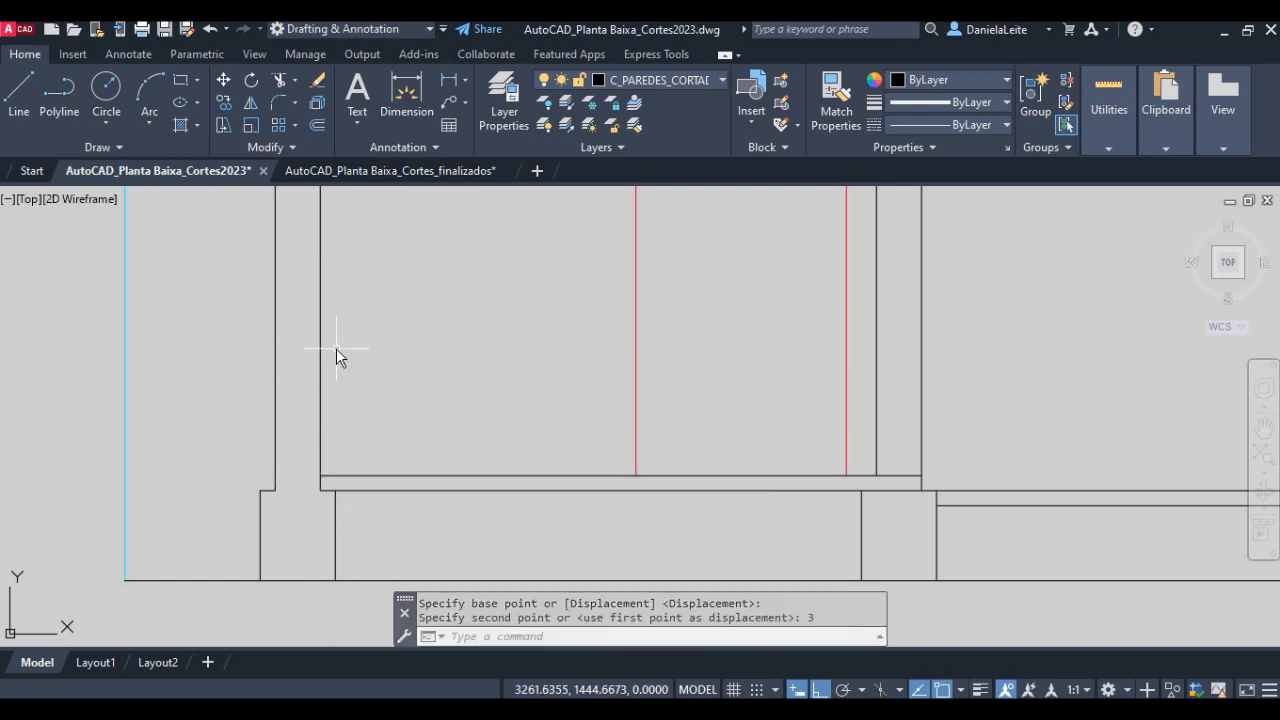
- Trim both faces of the kitchen's exterior wall above the short line that marks its top
scroll(340, 350, down, 4)
scroll(337, 360, down, 2)
scroll(332, 342, up, 6)
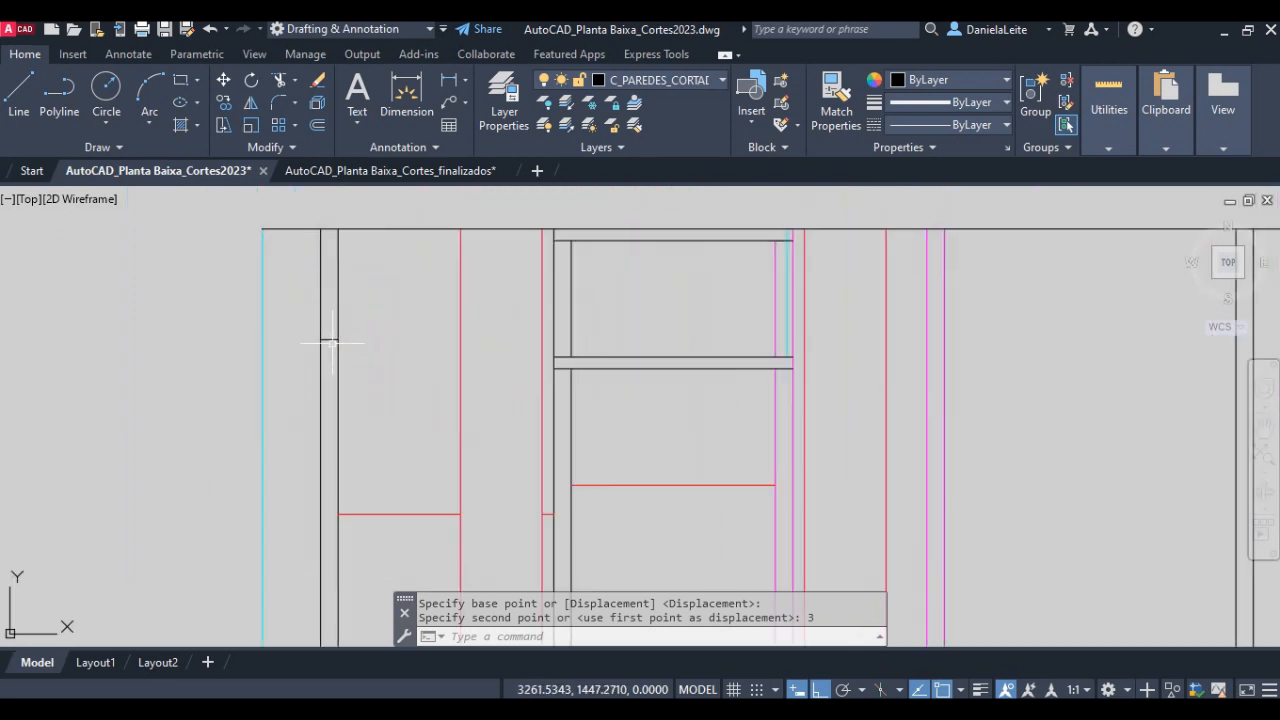
key(Return)
click(395, 335)
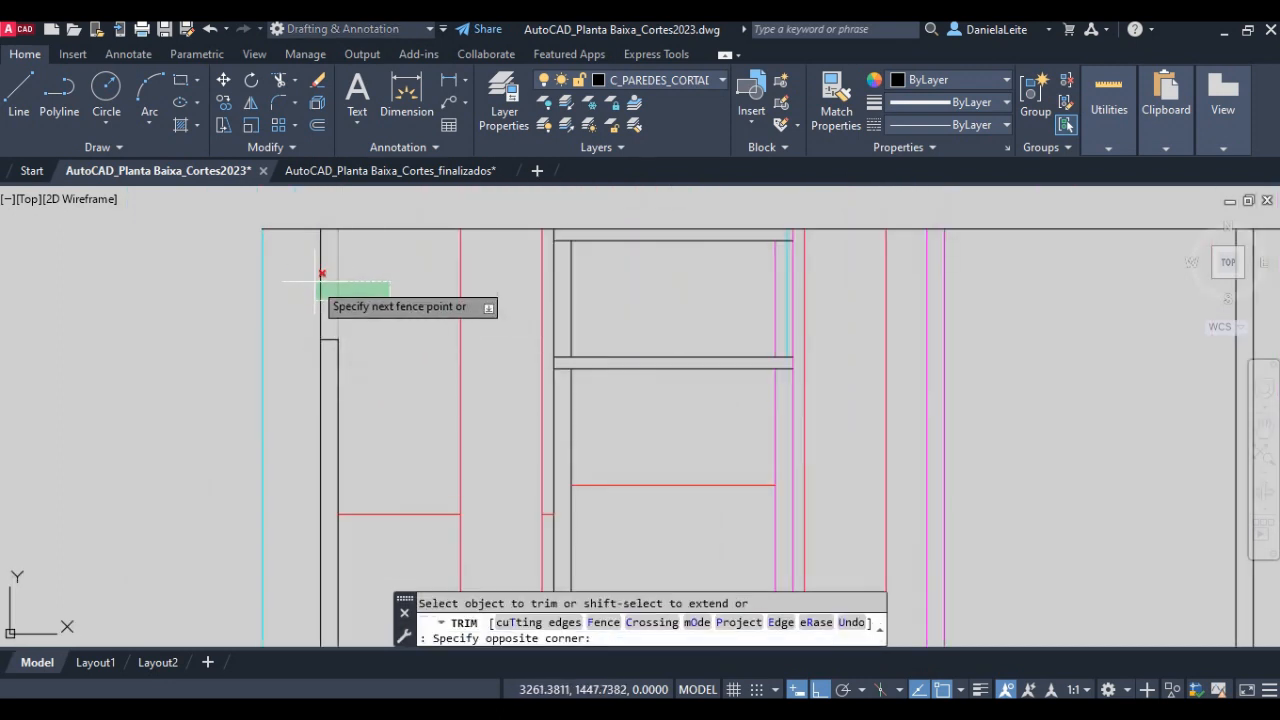
click(300, 262)
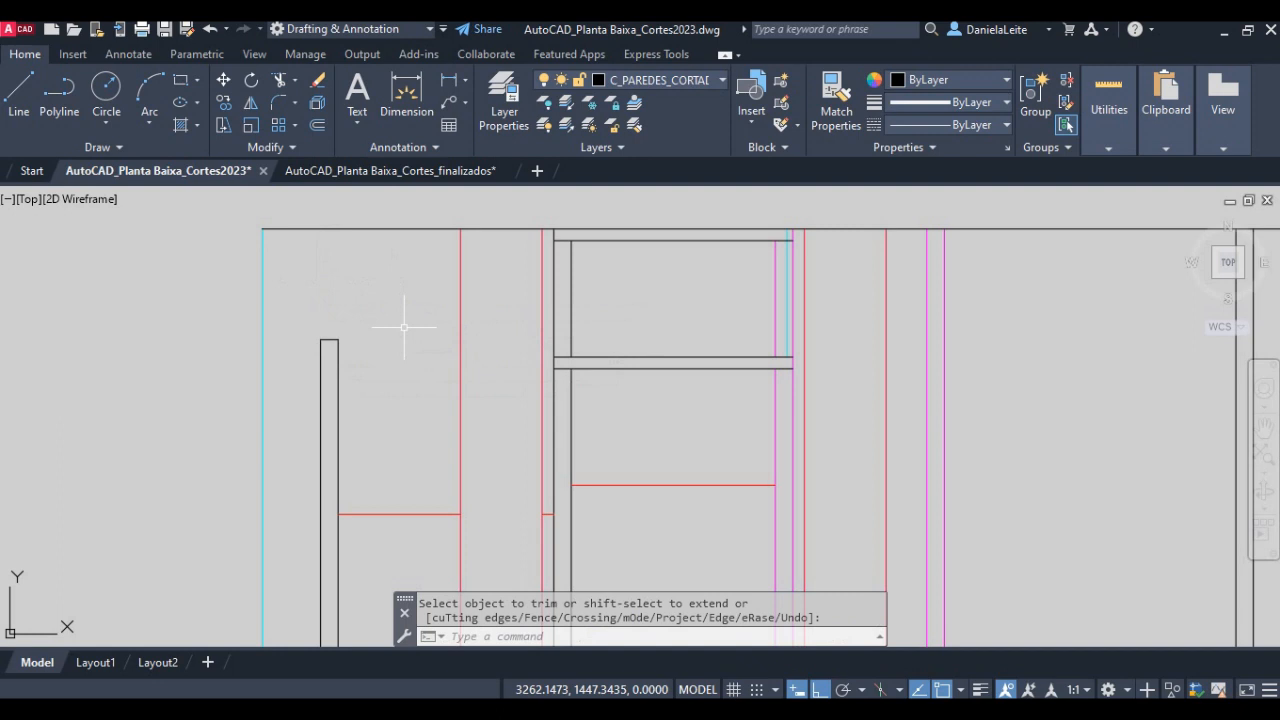
middle_drag(485, 438, 295, 370)
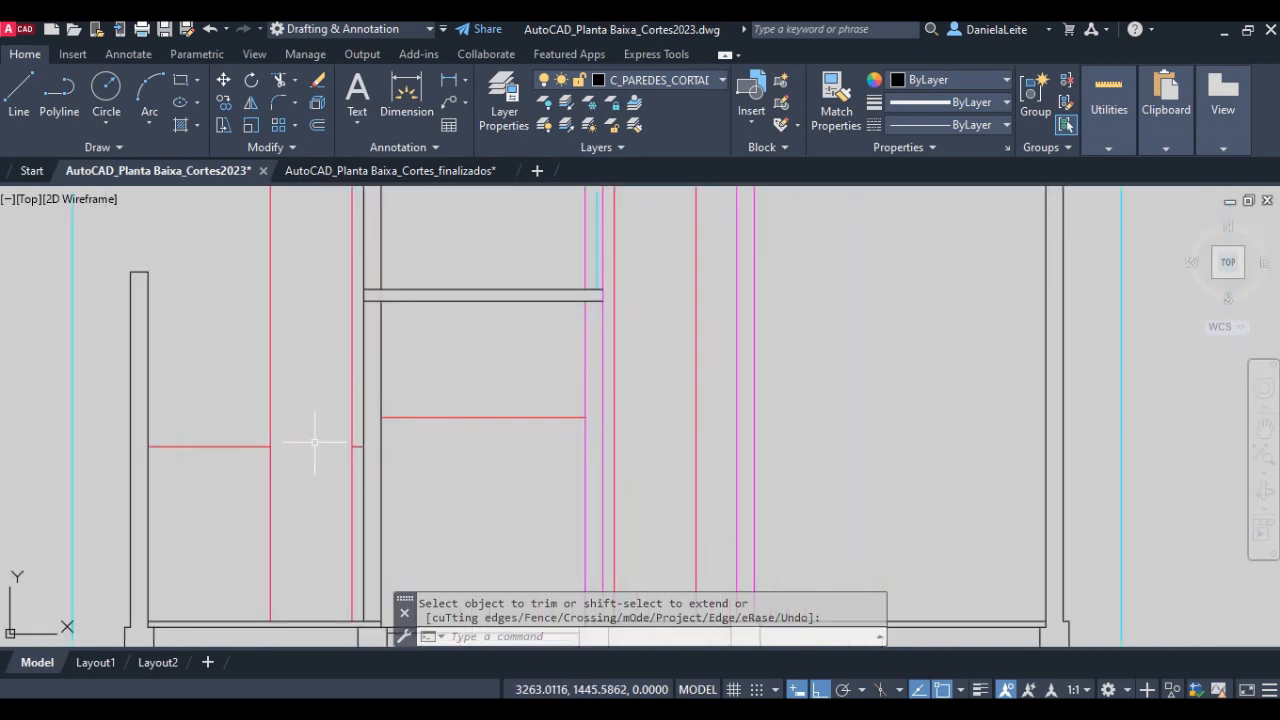
middle_drag(285, 589, 387, 553)
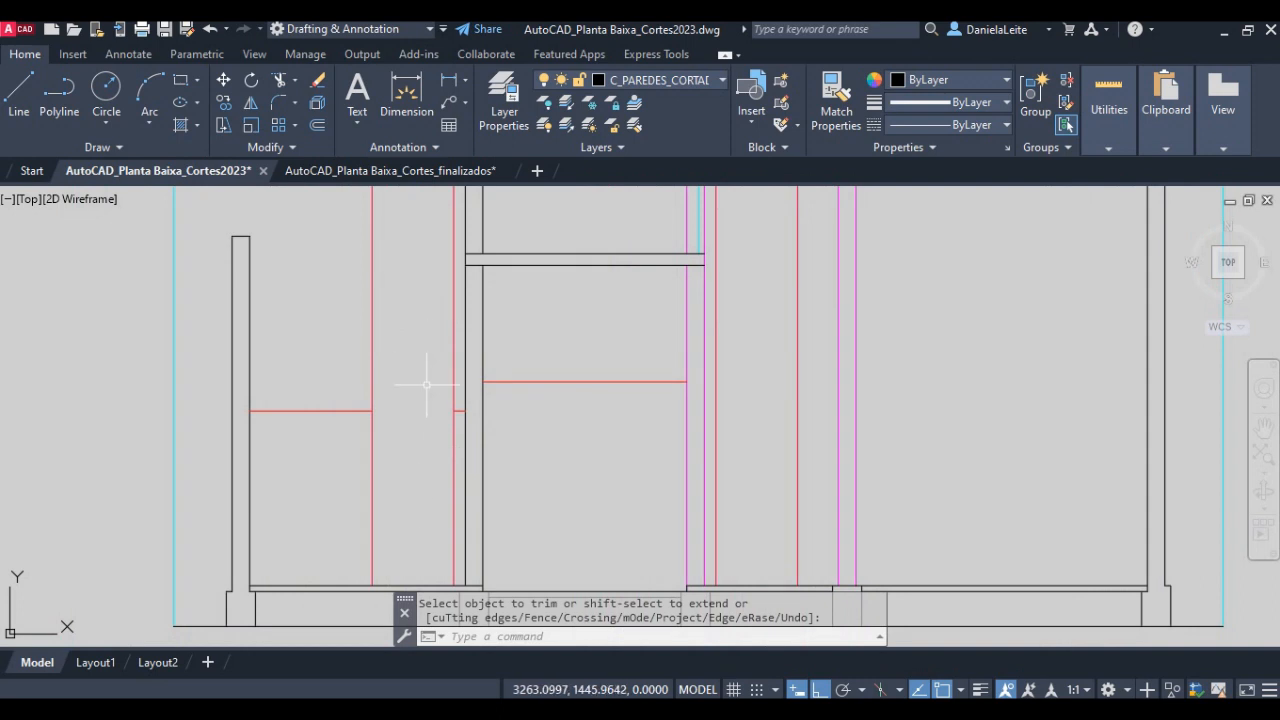
- Offset the finished floor line of the area beside the kitchen 2.10 units upward to mark the door height
key(Escape)
text(o)
key(Return)
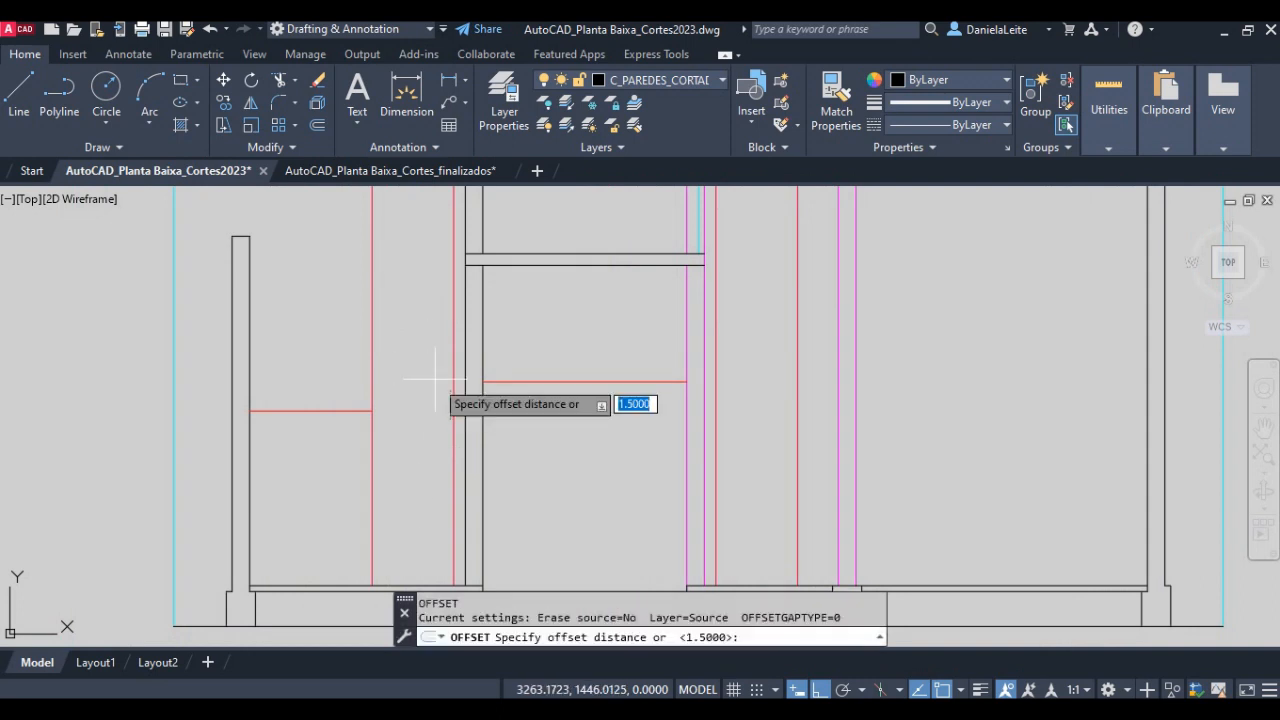
text(2.10)
key(Return)
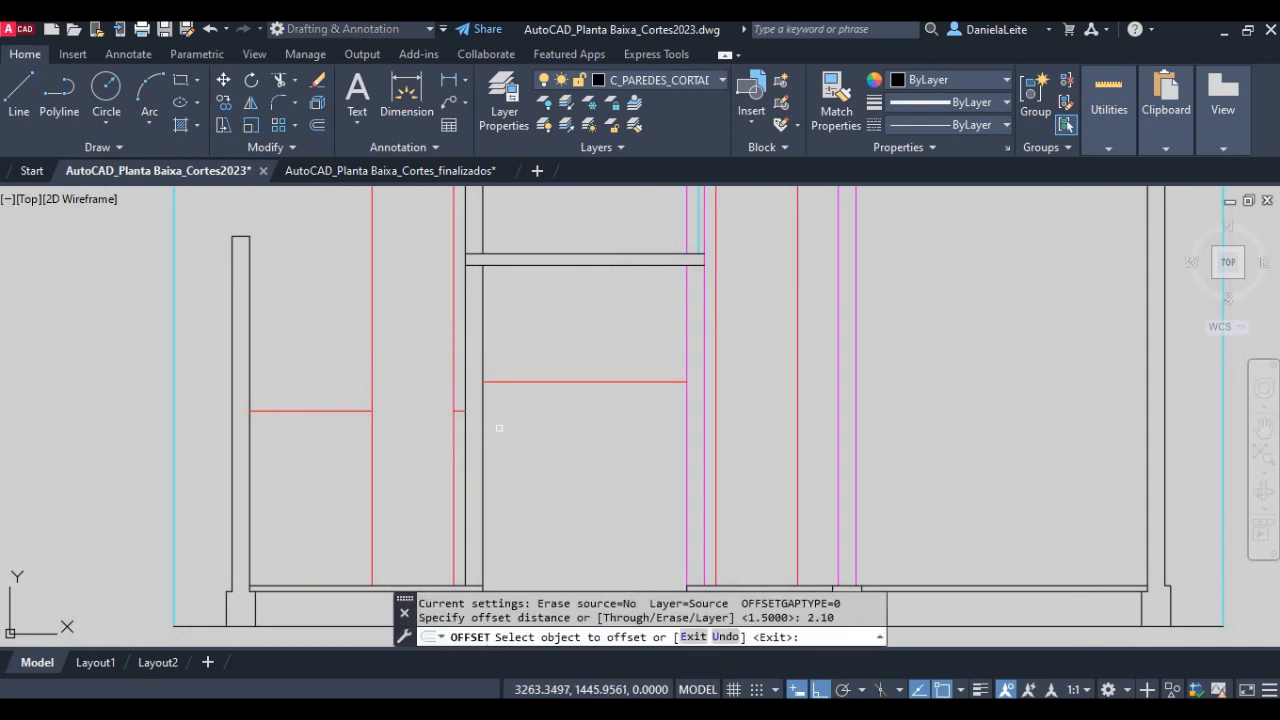
click(427, 587)
click(433, 400)
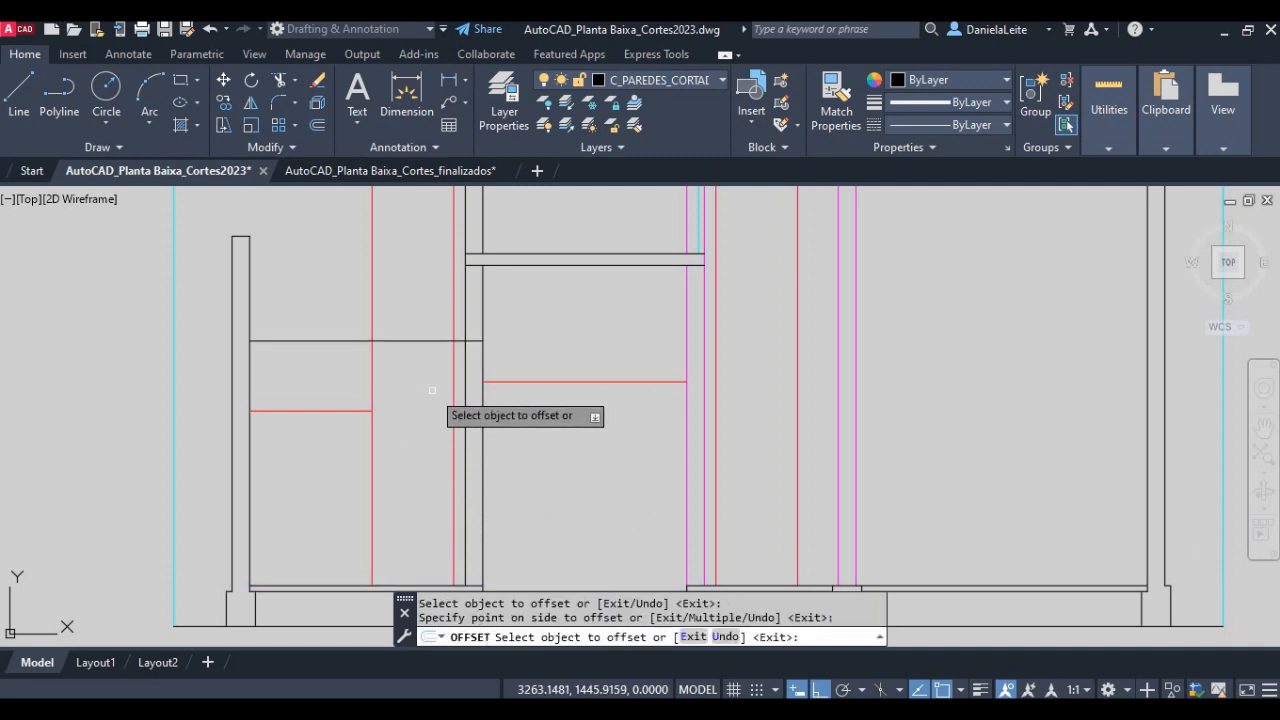
key(Return)
key(Return)
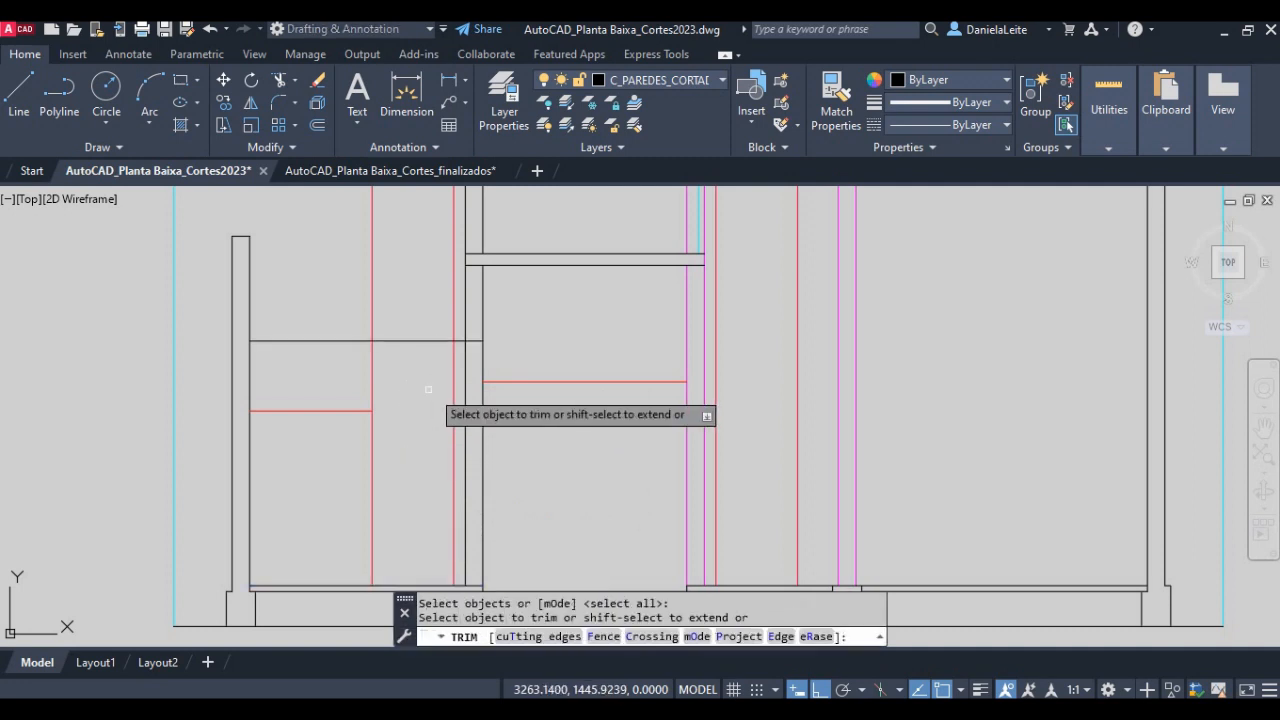
- Trim the door-height line to the width of the background door and cut the door's side lines above it
click(322, 341)
click(452, 312)
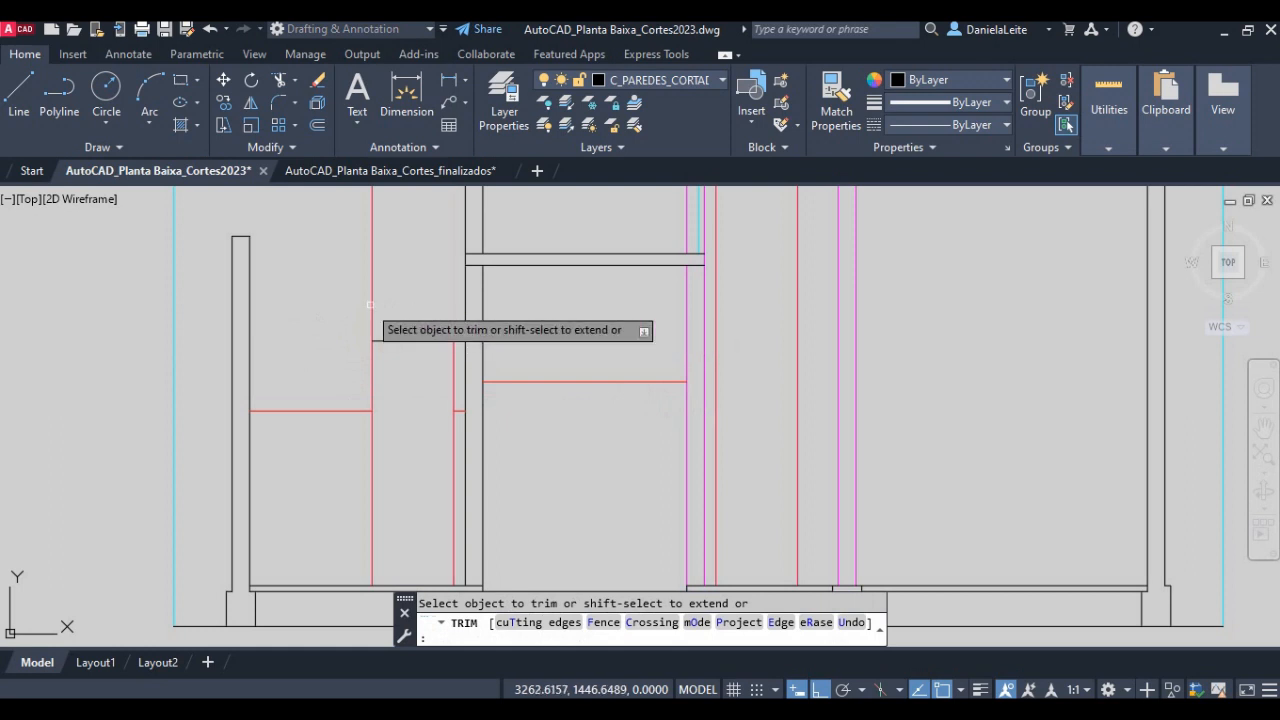
click(368, 305)
click(380, 288)
scroll(452, 348, up, 2)
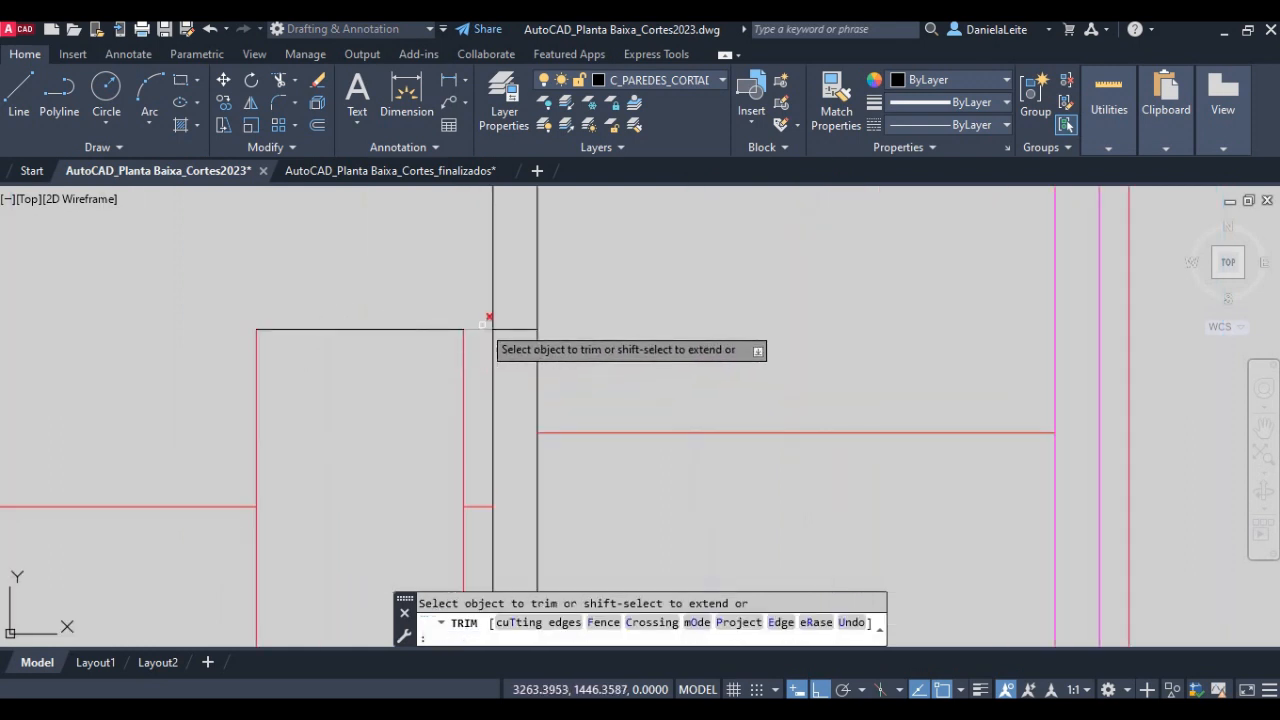
- Erase the leftover piece of the door-height line inside the kitchen's exterior wall
key(Escape)
click(515, 341)
click(508, 320)
key(Delete)
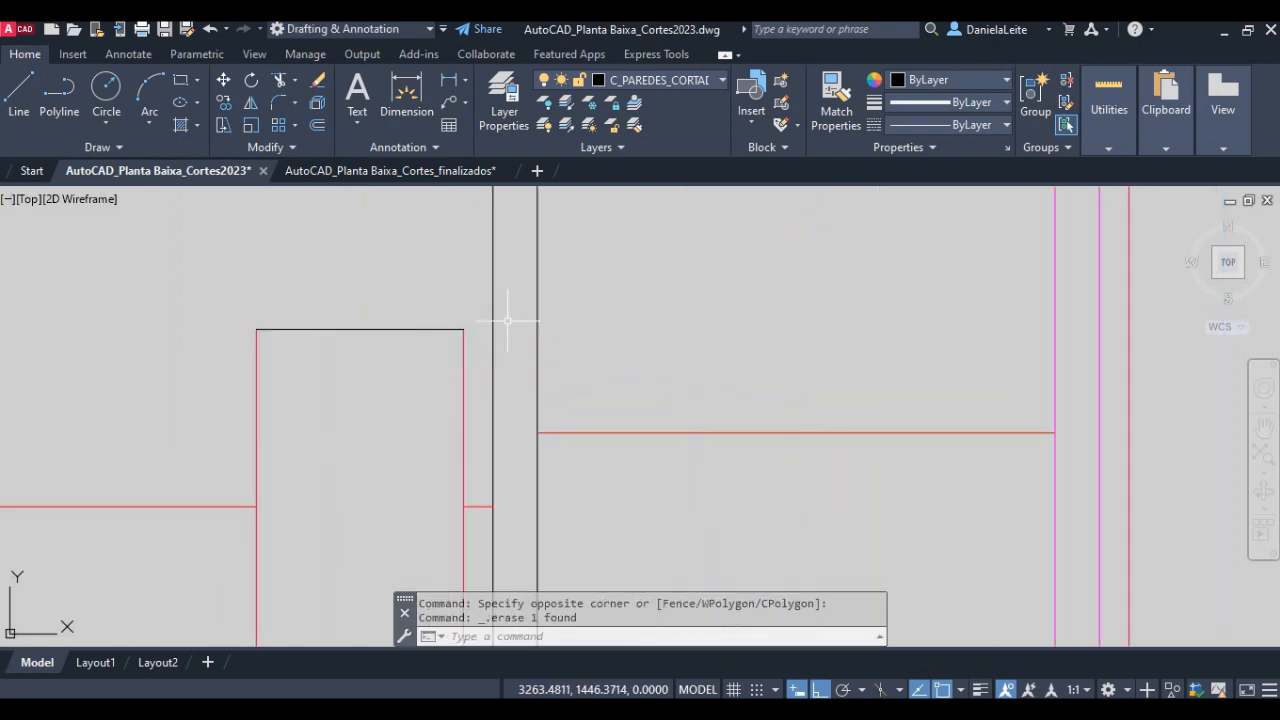
- Assign the top line of the background door beside the kitchen to the C_PAREDES_FUNDO layer
click(423, 338)
click(405, 311)
click(652, 86)
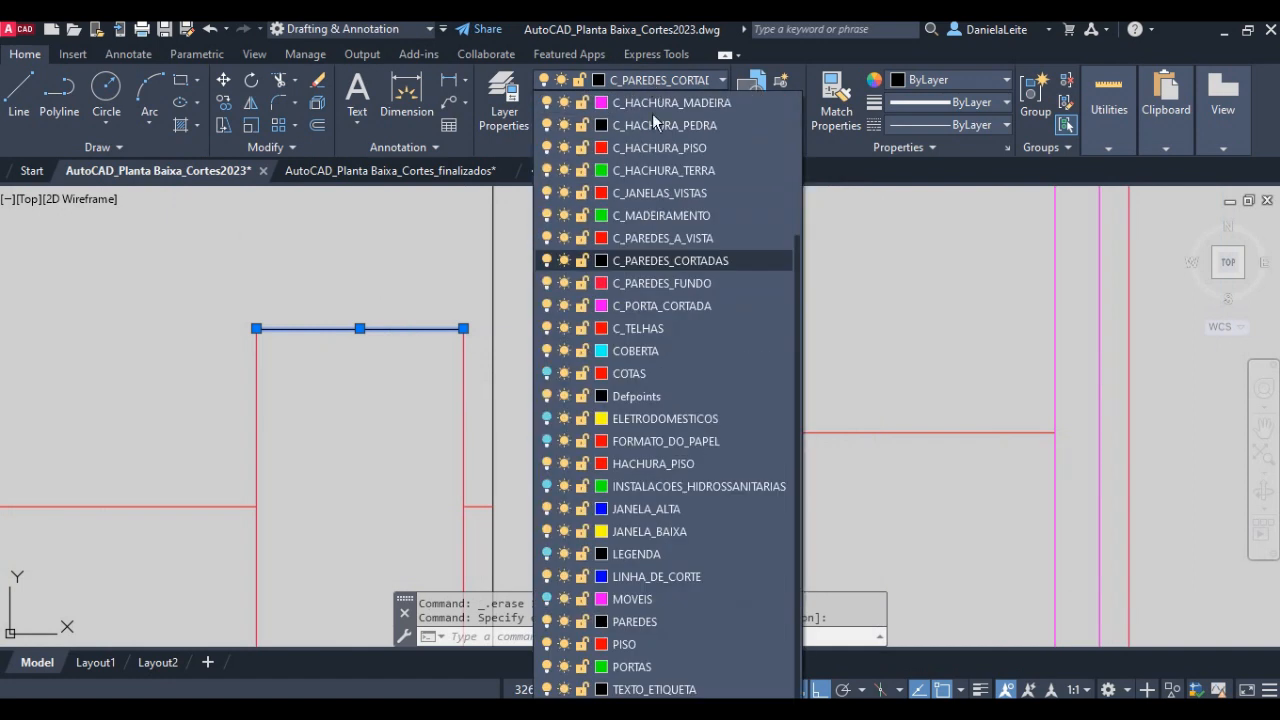
click(630, 284)
scroll(420, 407, down, 2)
key(Escape)
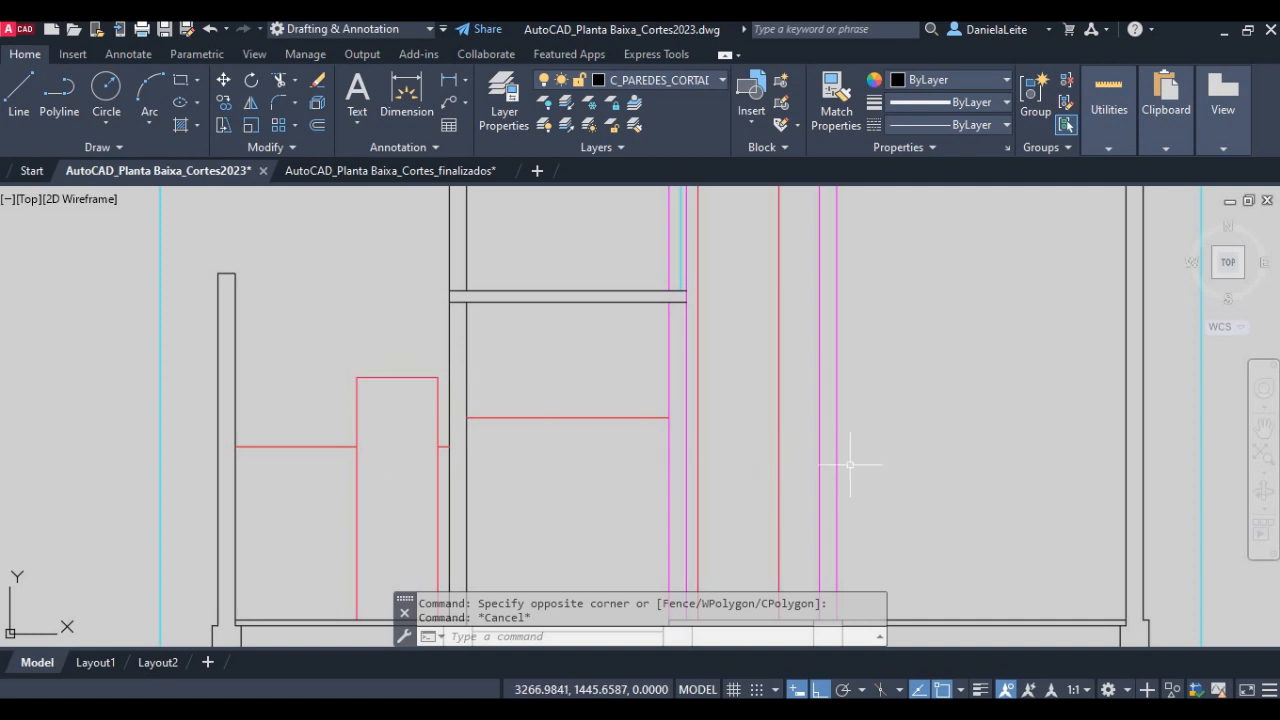
- Offset the finished floor line of the room between the two cut doors 2.10 units upward
scroll(787, 447, down, 1)
scroll(703, 392, down, 1)
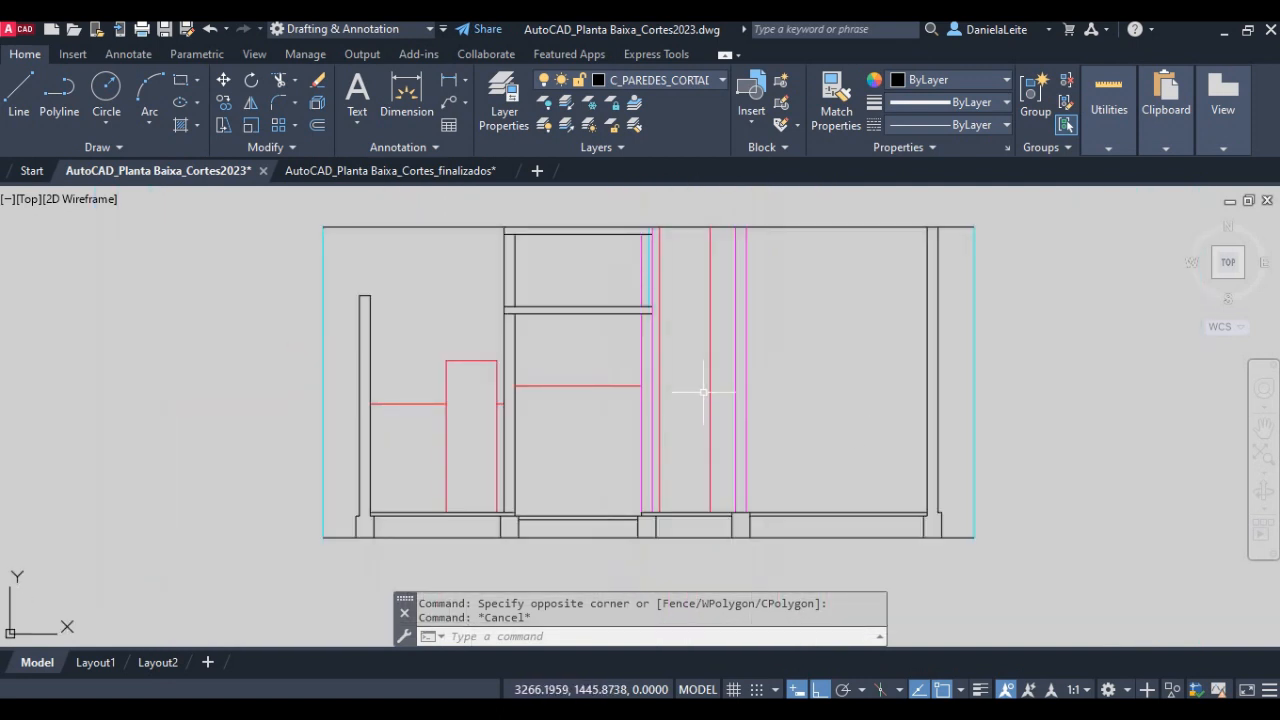
scroll(648, 268, up, 2)
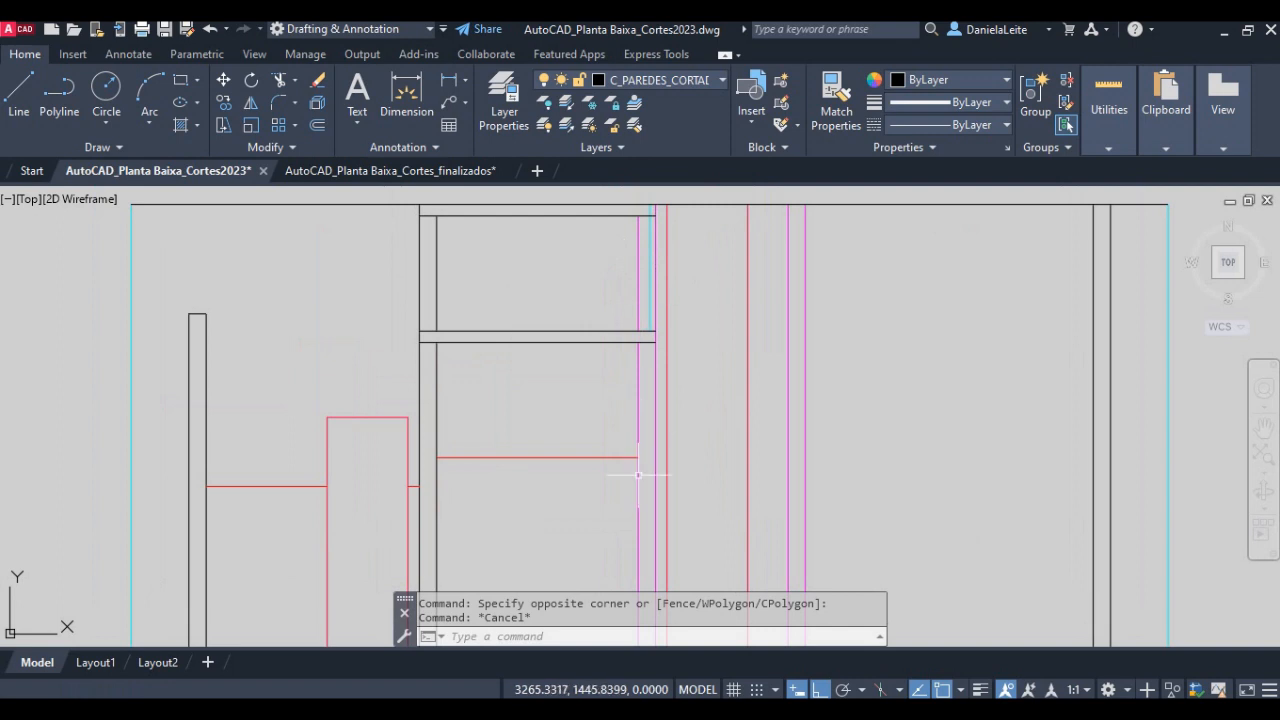
middle_drag(638, 475, 602, 399)
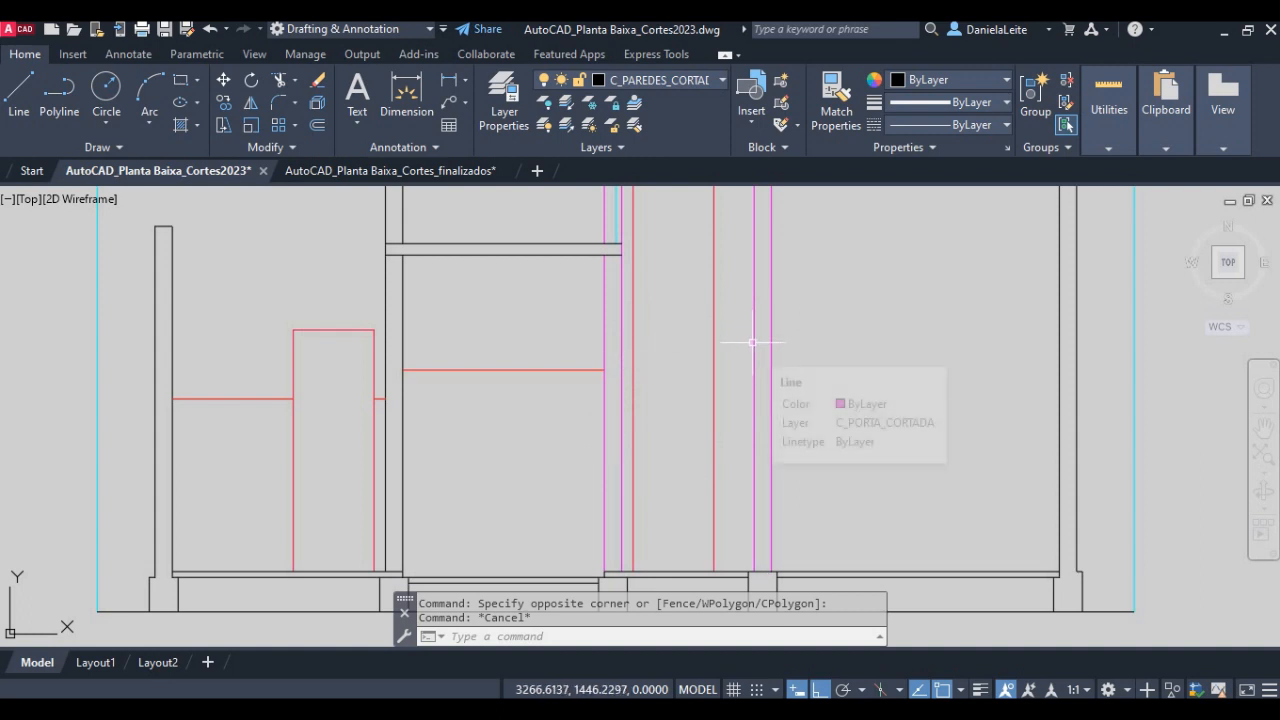
text(o)
key(Return)
key(Return)
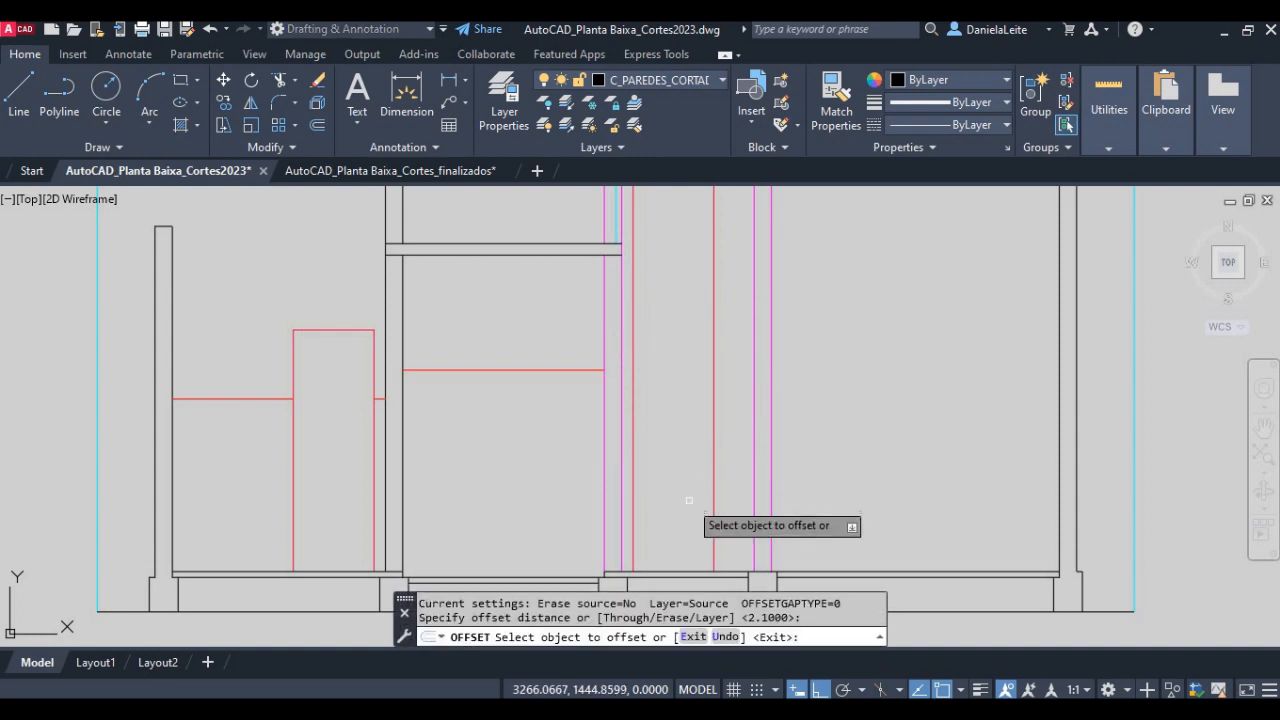
click(669, 572)
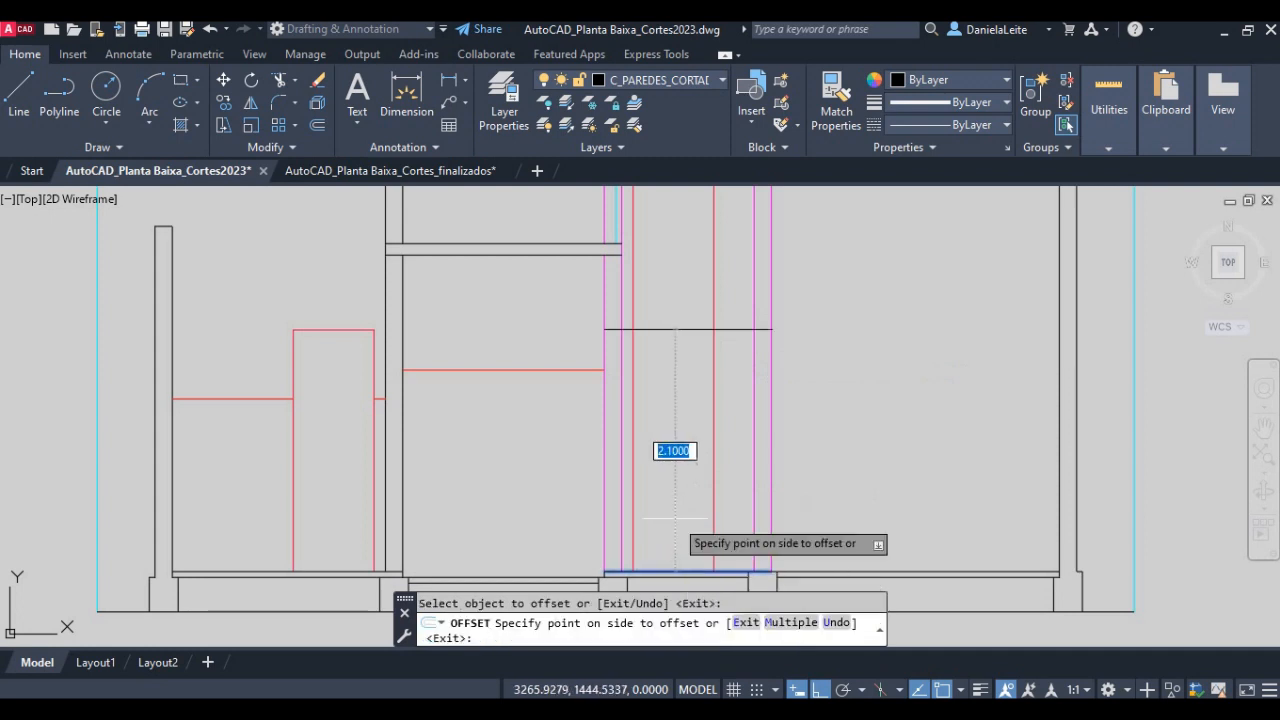
click(674, 415)
key(Return)
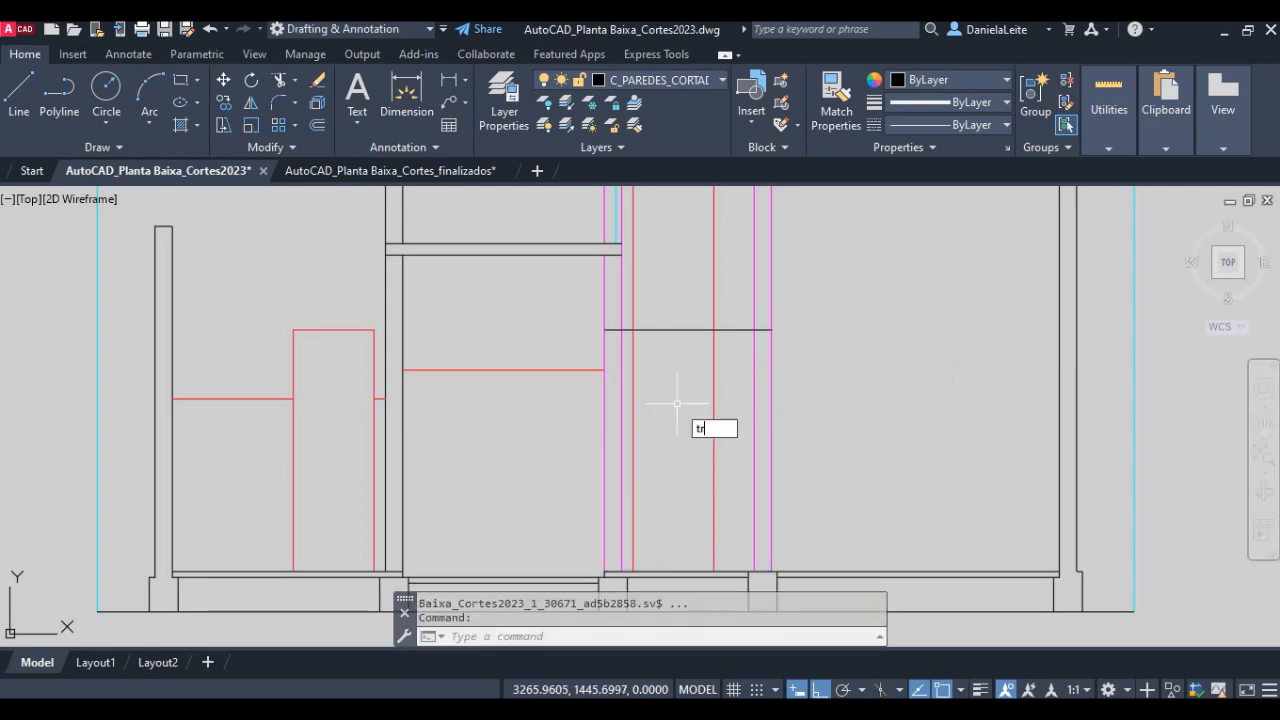
- Trim the side lines of the middle background door and of the farther cut door above the door-height line
text(tr)
key(Return)
click(633, 318)
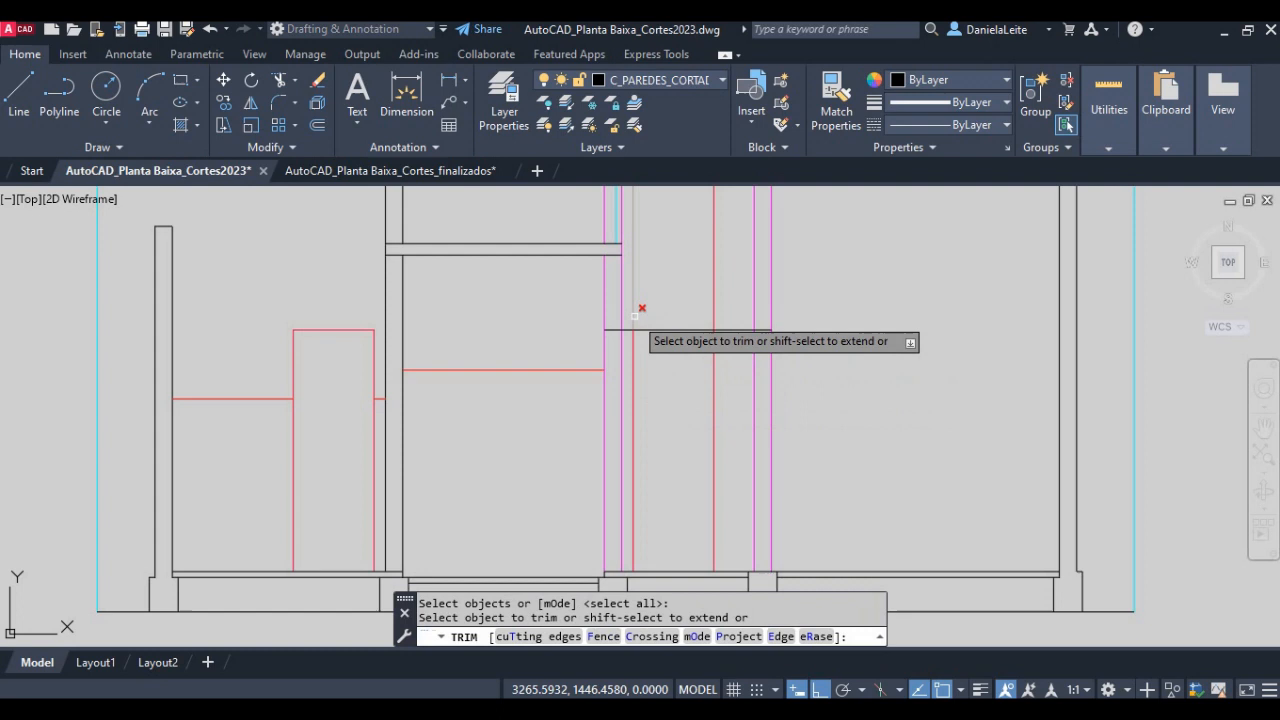
click(709, 303)
click(735, 294)
click(780, 294)
click(695, 283)
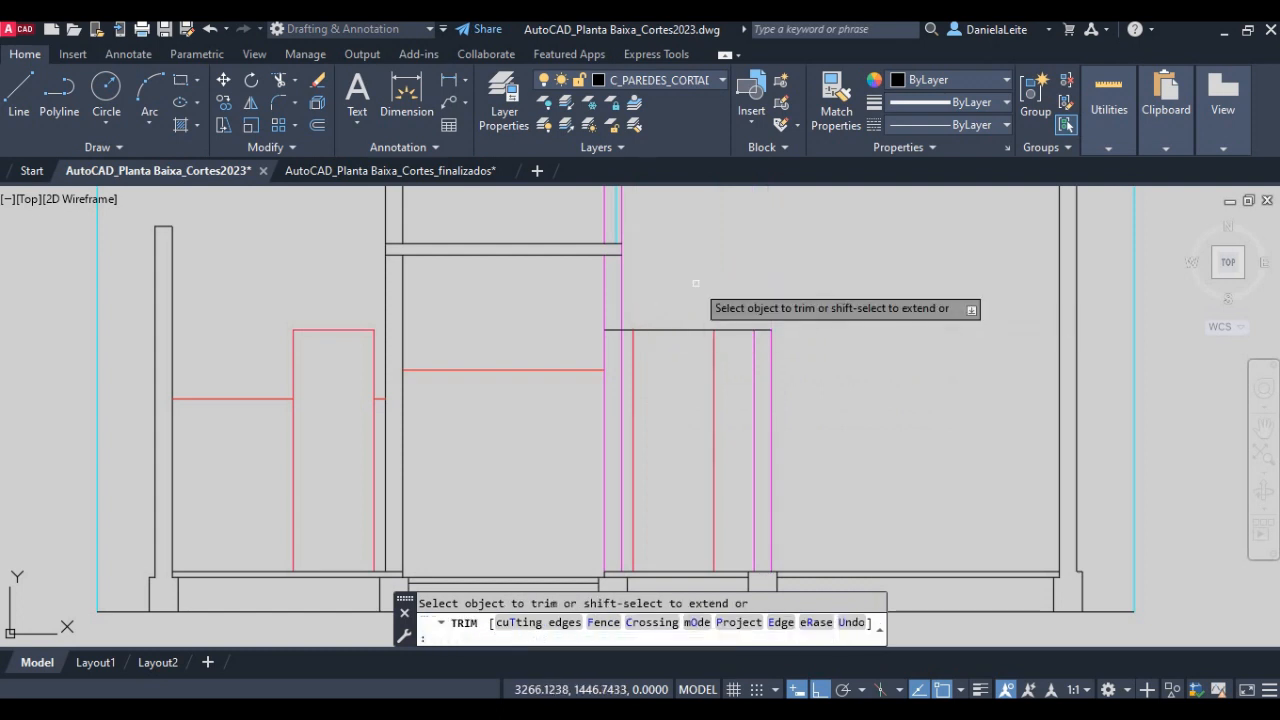
- Trim the door-height line between the doors, leaving only the segments across the three openings
click(745, 318)
click(703, 338)
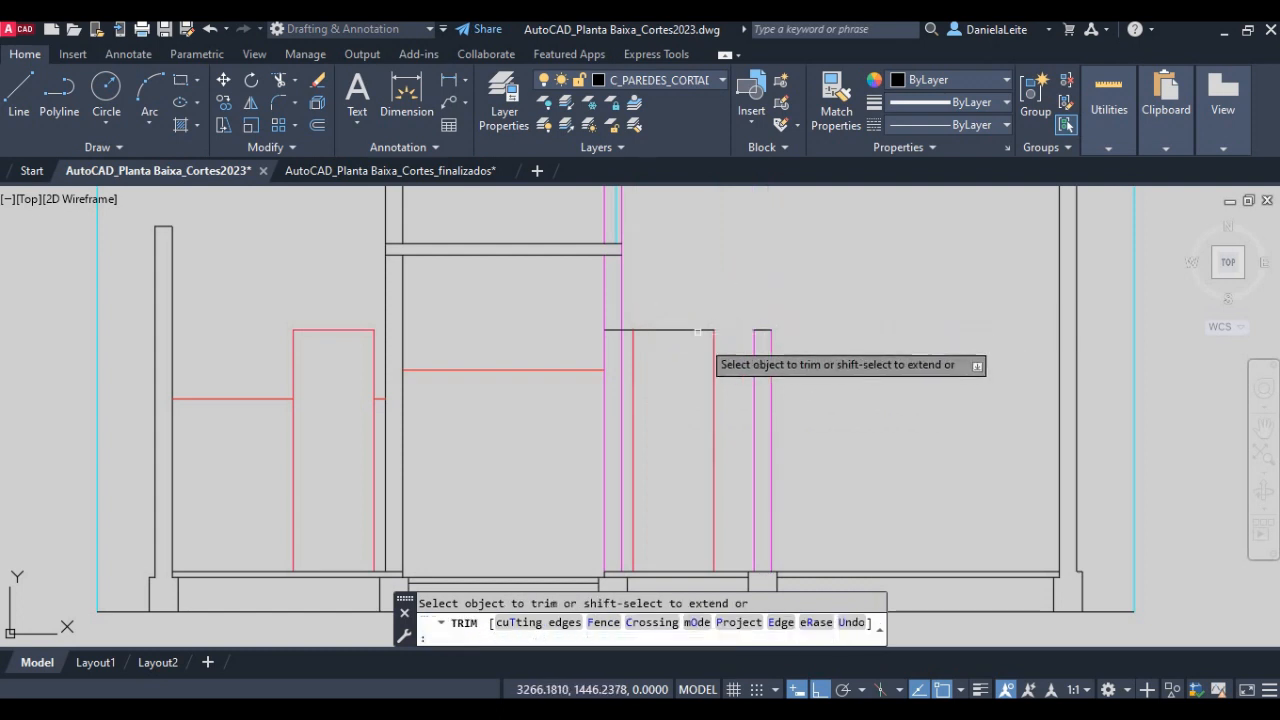
scroll(636, 316, up, 4)
click(622, 342)
click(617, 358)
key(Return)
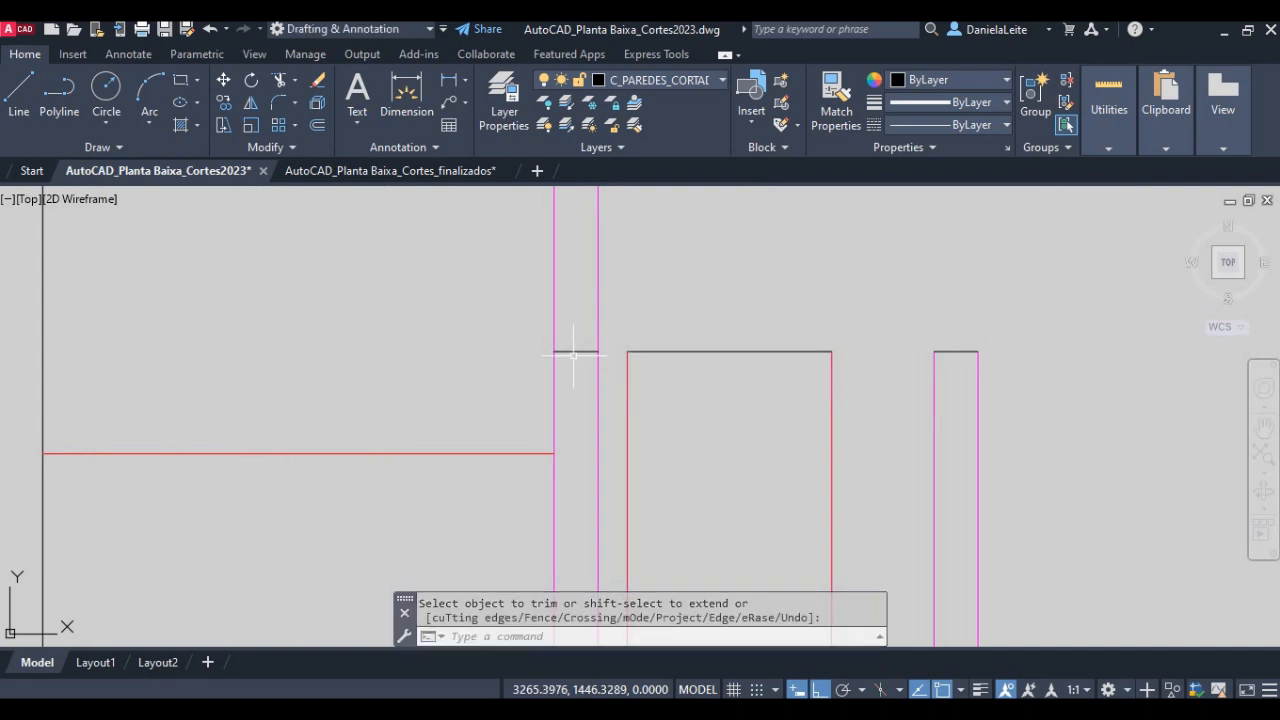
- Assign the short top lines of both cut doors to the C_PORTA_CORTADA layer
click(576, 351)
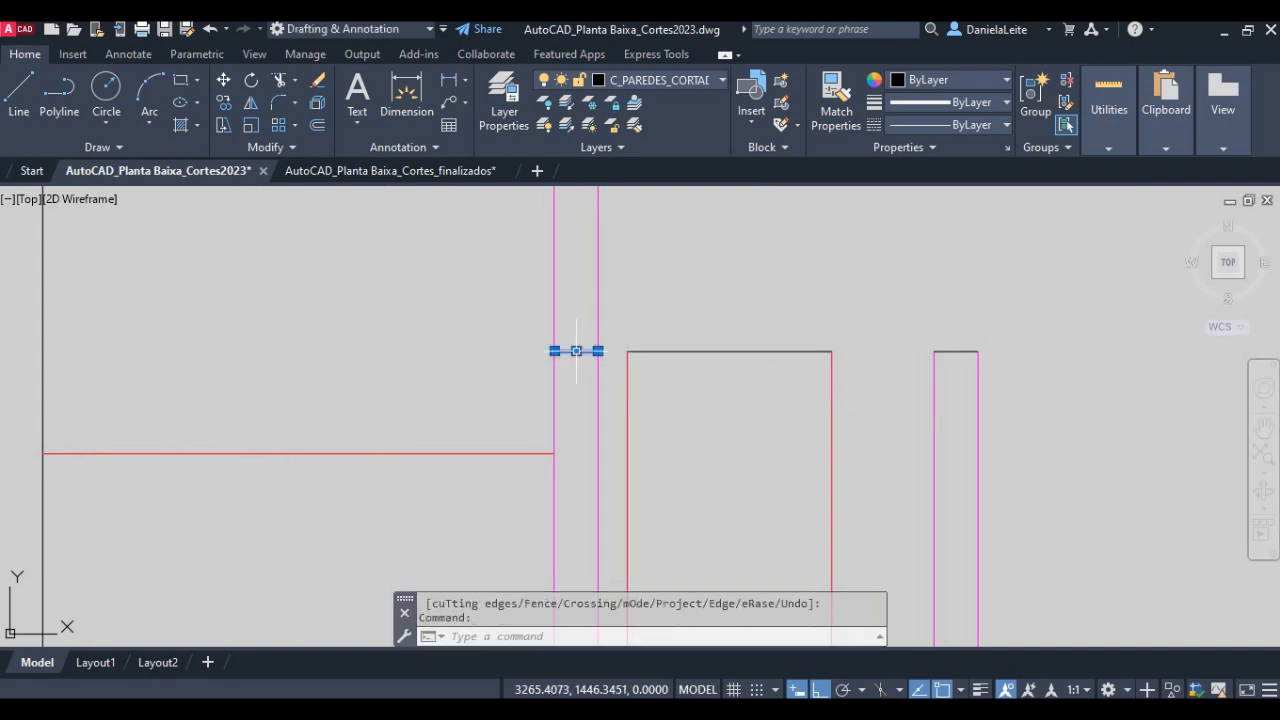
click(954, 351)
click(655, 79)
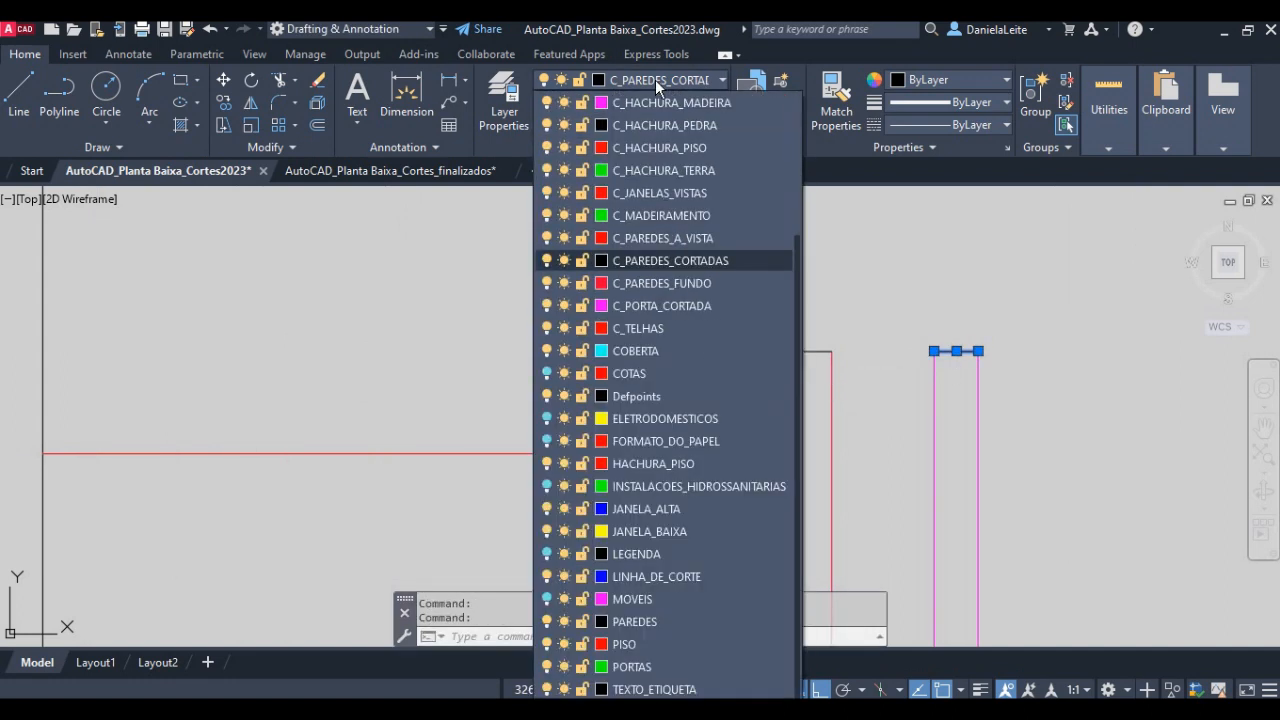
click(649, 308)
key(Escape)
- Assign the top line of the background door between the cut doors to the C_PAREDES_FUNDO layer
click(716, 392)
click(697, 343)
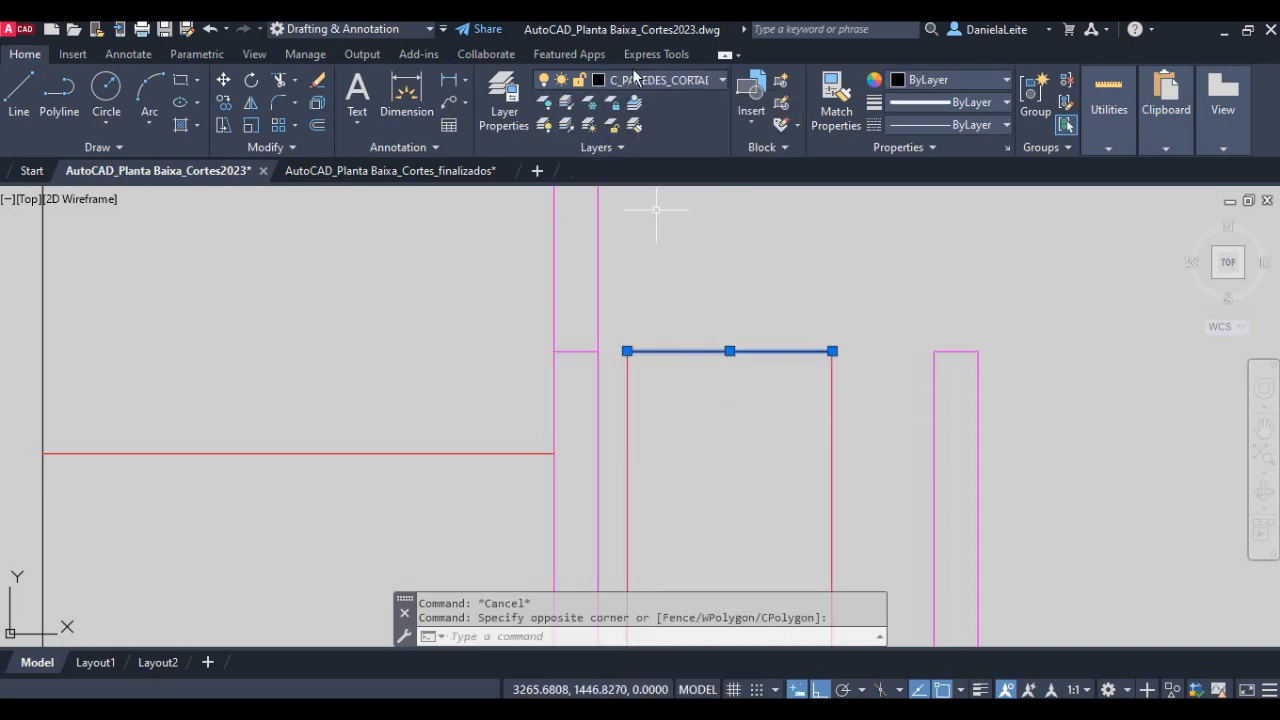
click(655, 79)
click(718, 284)
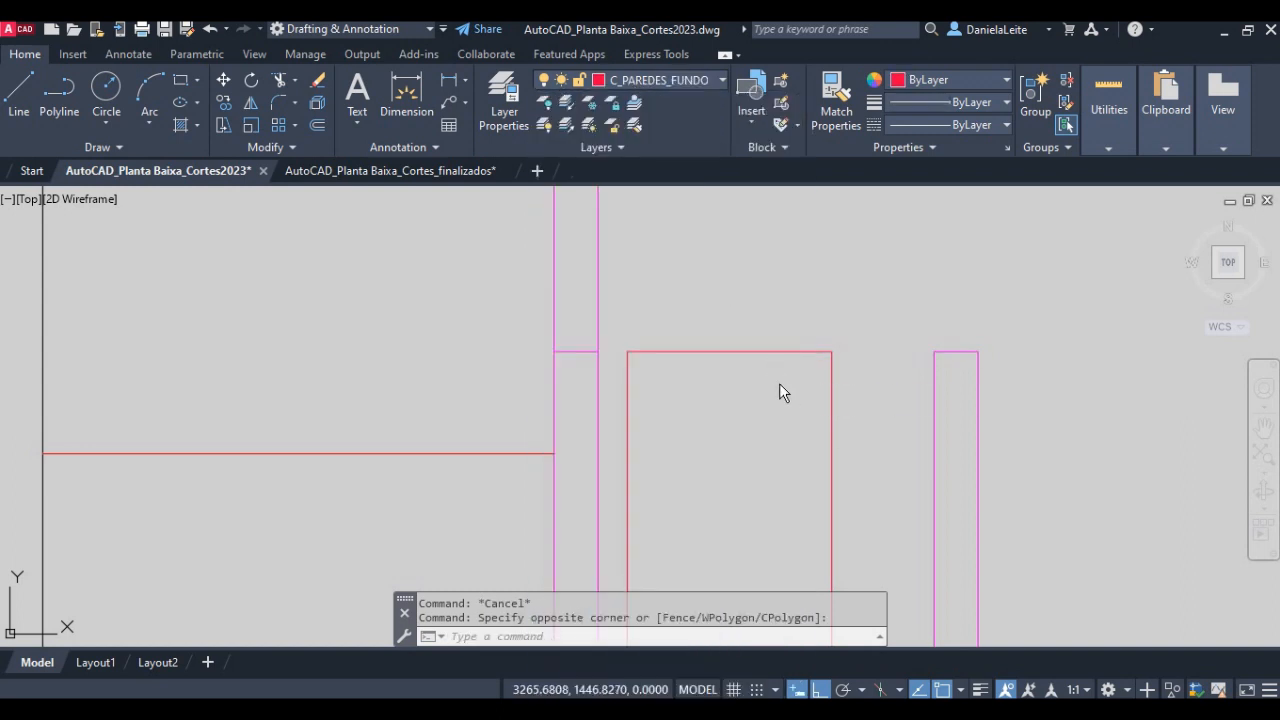
key(Escape)
- Draw a vertical centre line in the cut door next to the kitchen, from its top line down to the floor level
scroll(625, 340, down, 3)
middle_drag(630, 322, 637, 362)
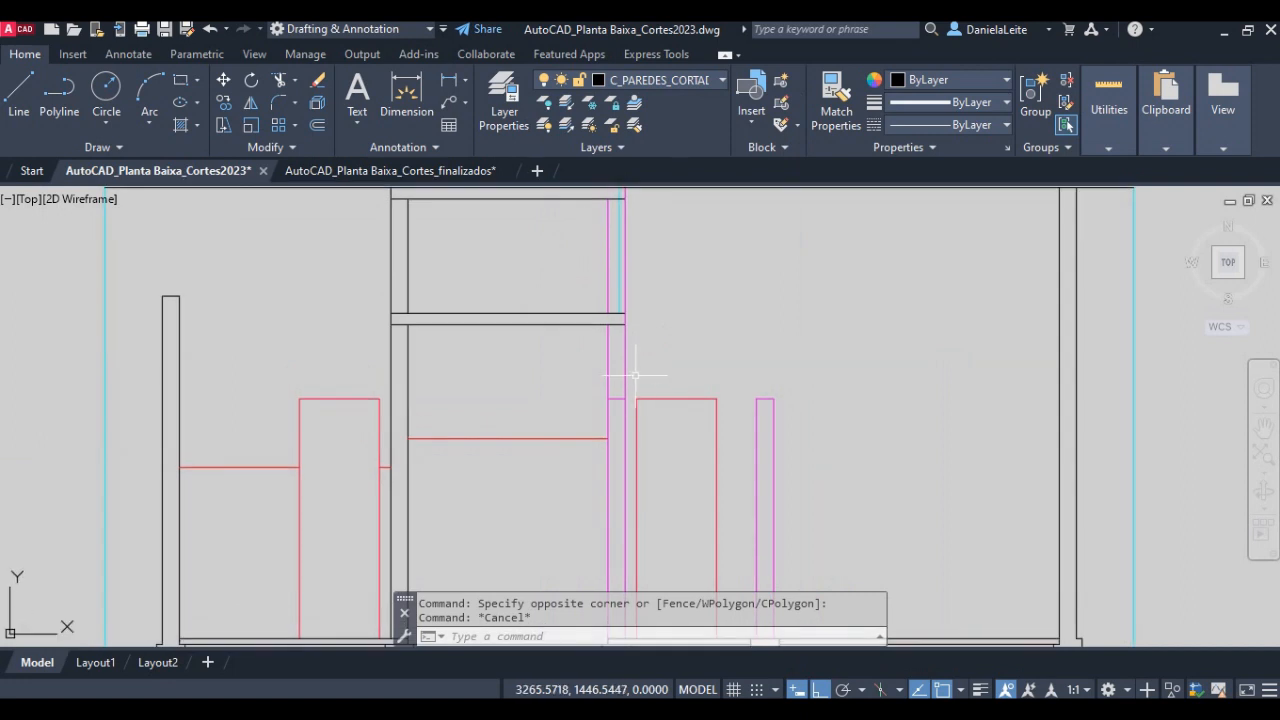
text(l)
key(Return)
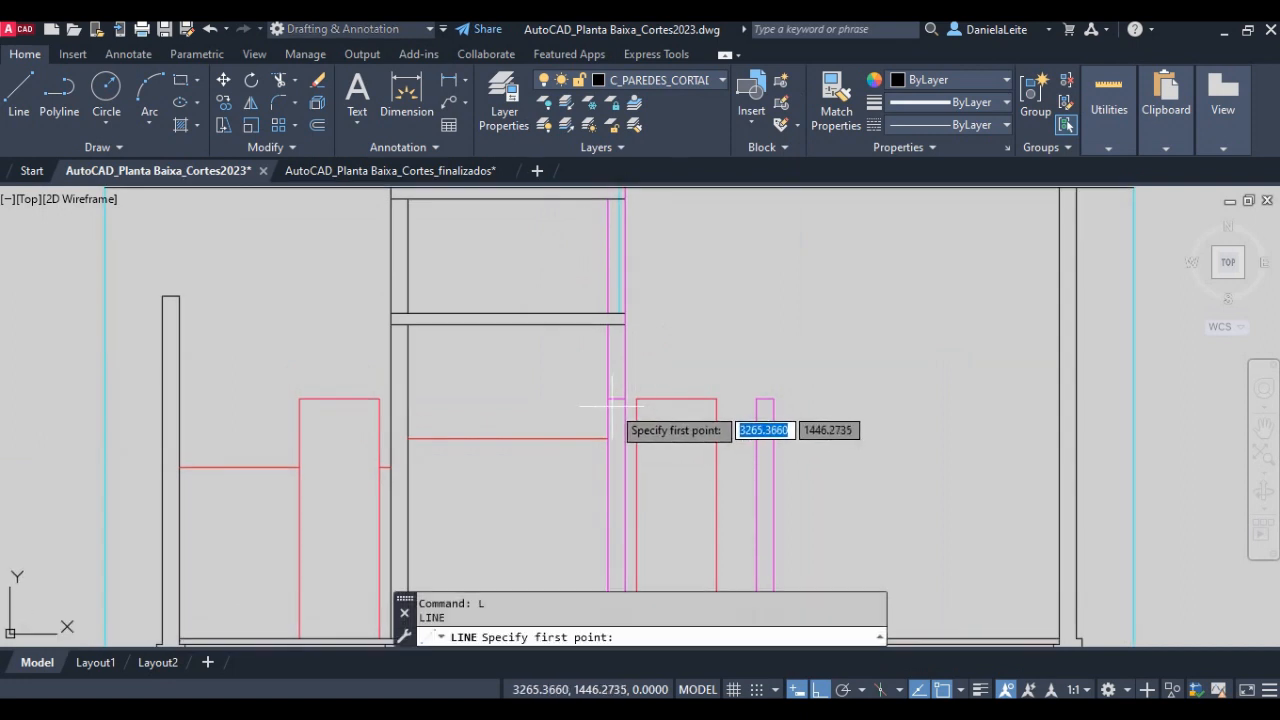
click(615, 400)
middle_drag(630, 504, 615, 341)
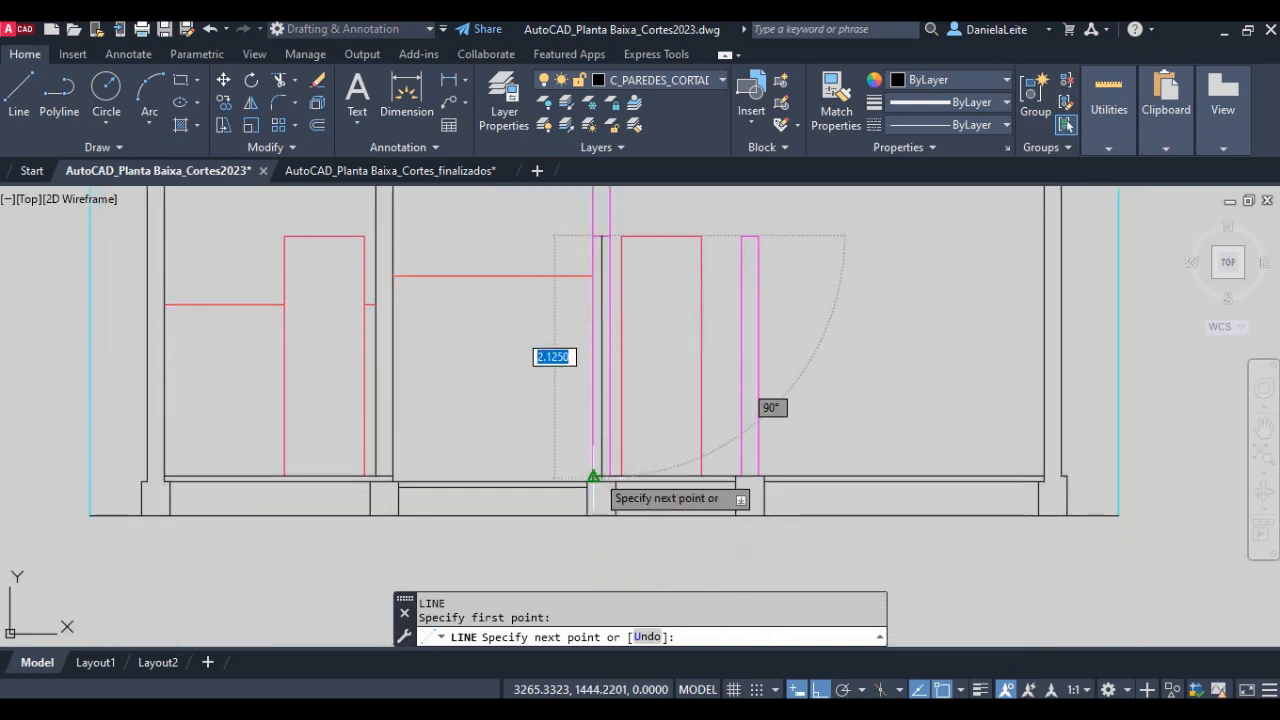
scroll(593, 477, up, 5)
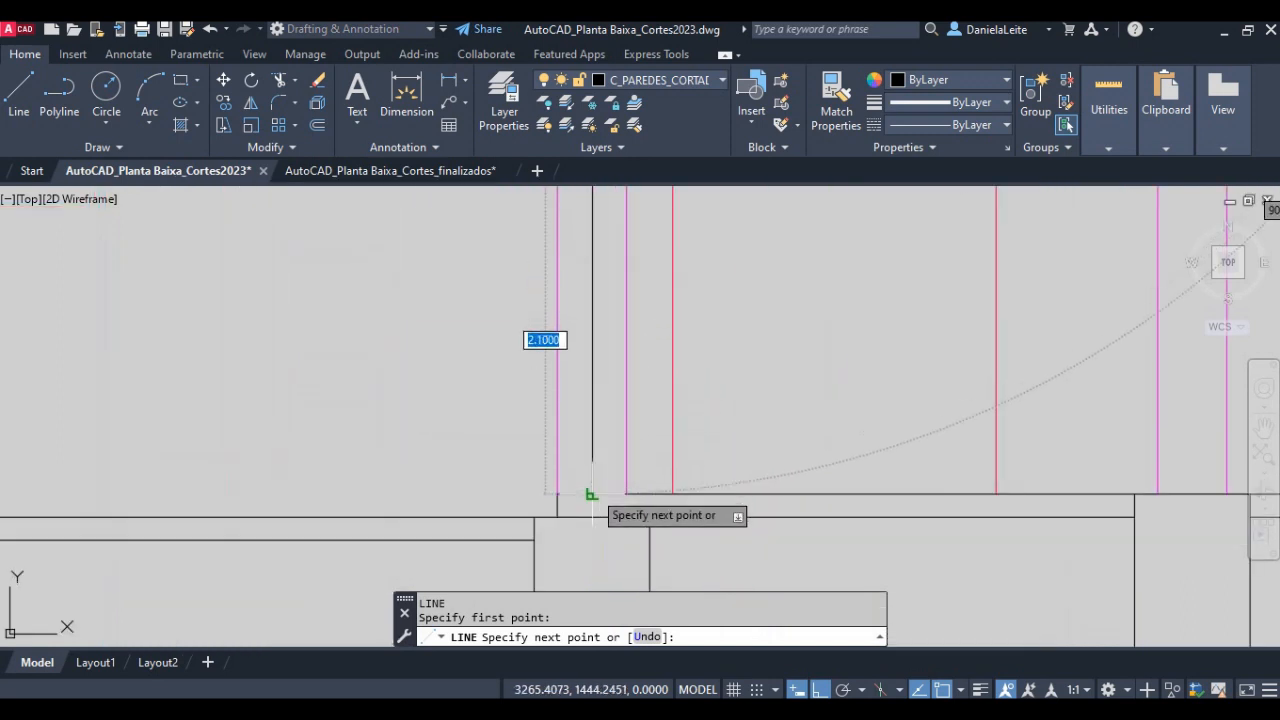
click(592, 494)
key(Return)
- Draw a vertical centre line in the other cut door, from the midpoint of its top line to the floor
scroll(740, 435, down, 4)
middle_drag(910, 392, 644, 535)
key(Return)
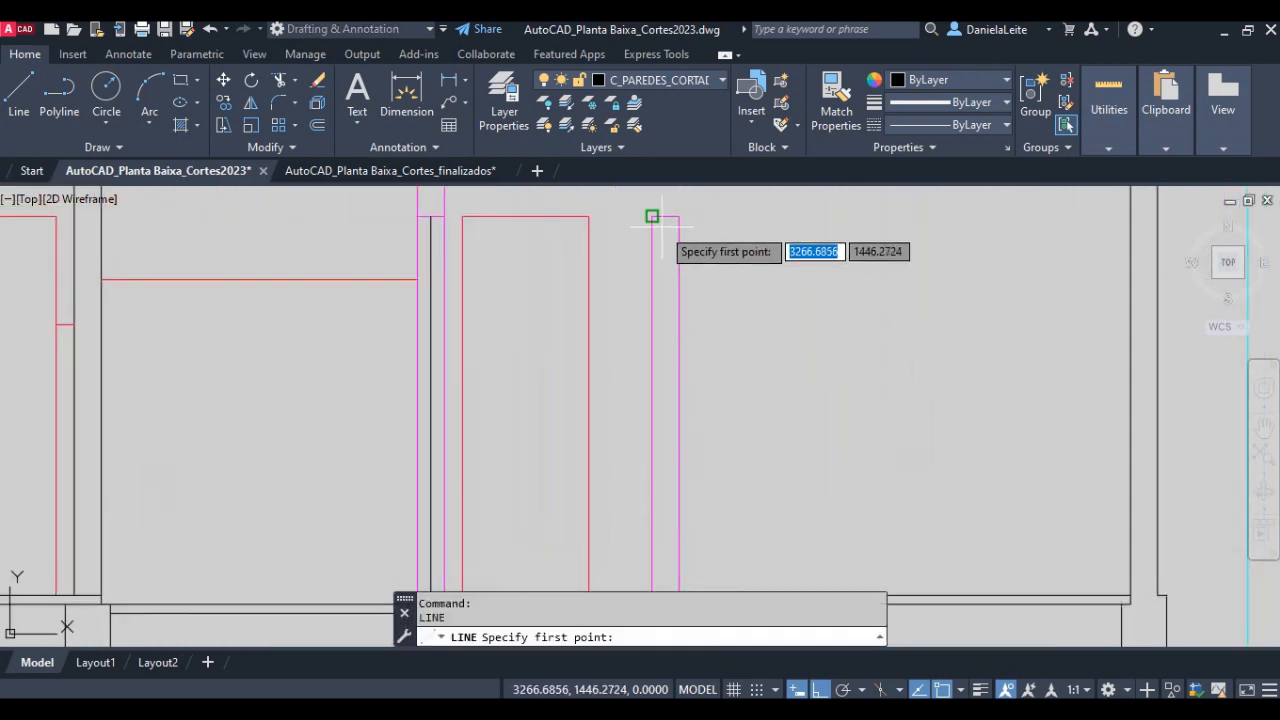
click(664, 212)
middle_drag(655, 585, 654, 437)
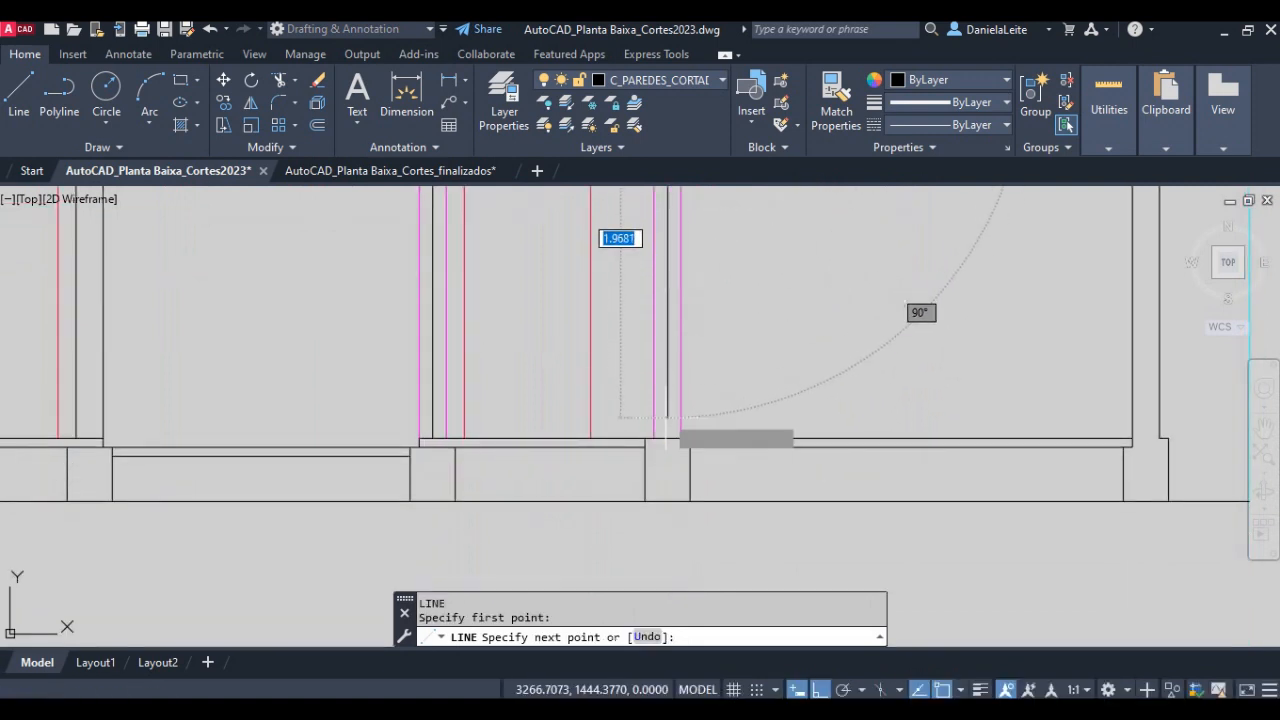
click(667, 437)
key(Return)
- Assign the centre lines of both cut doors to the C_PORTA_CORTADA layer
click(668, 408)
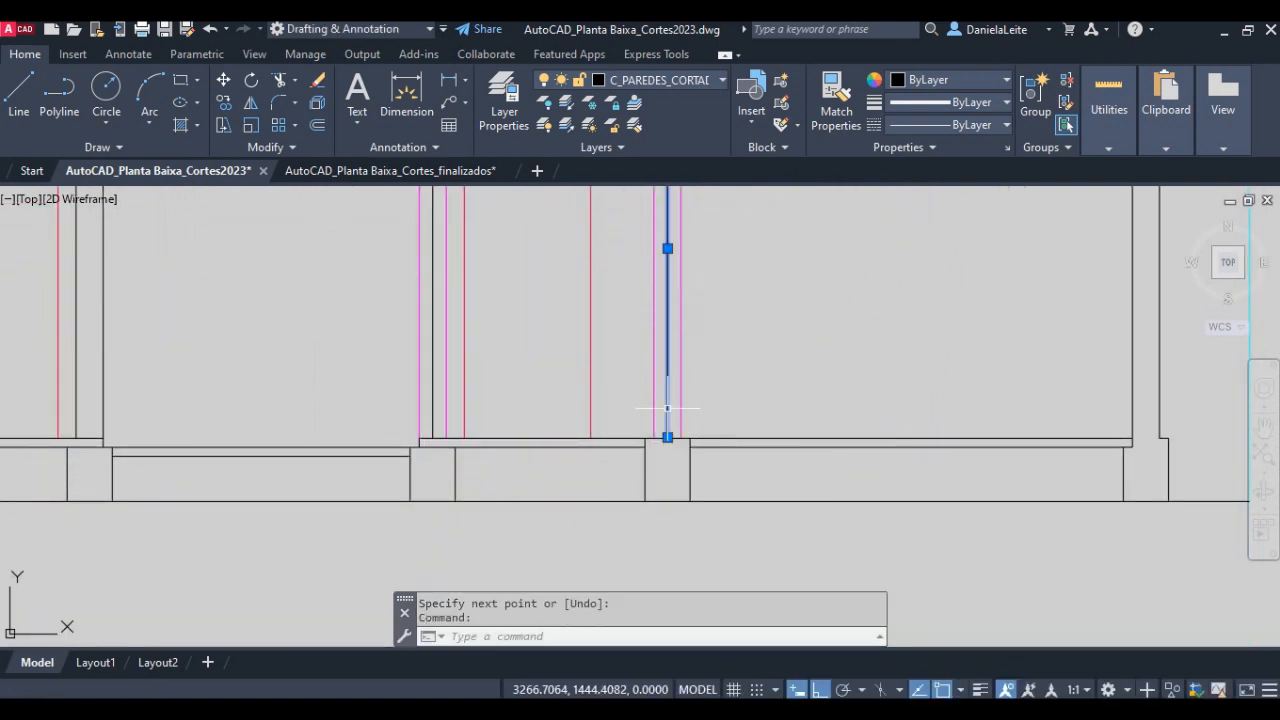
click(433, 400)
click(683, 83)
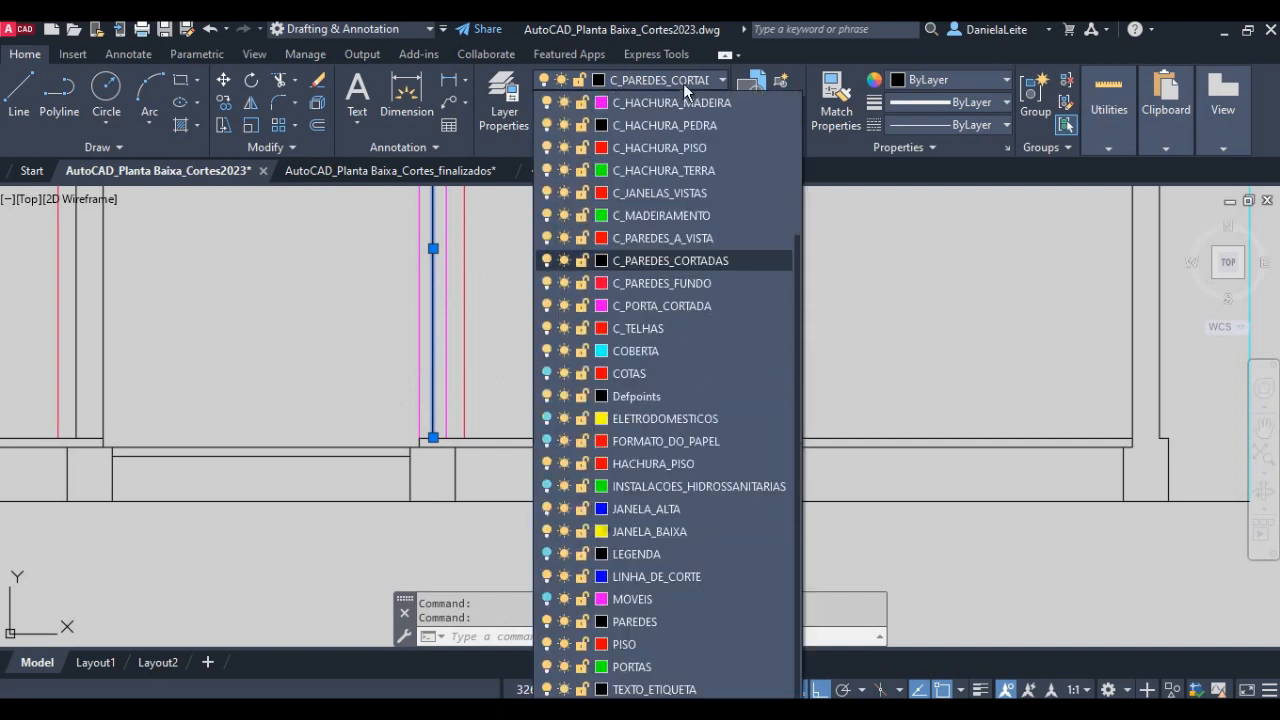
click(668, 301)
scroll(704, 381, down, 4)
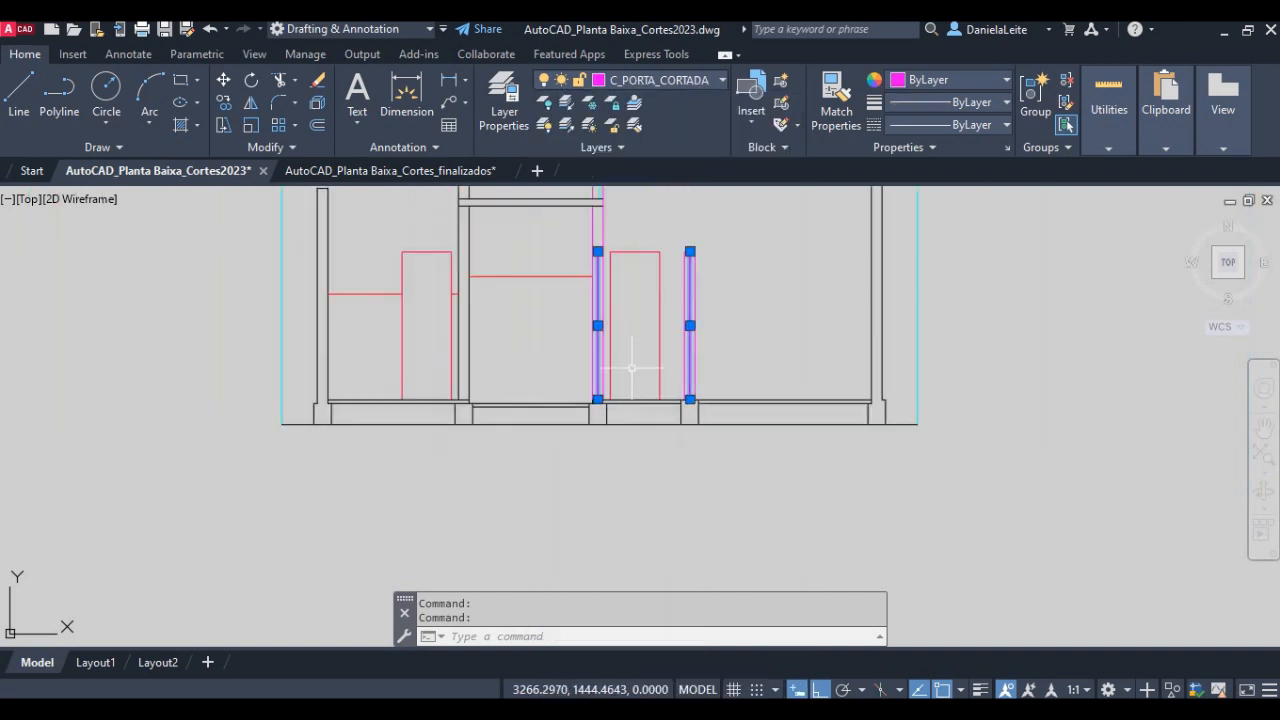
key(Escape)
scroll(618, 290, up, 5)
middle_drag(618, 290, 626, 350)
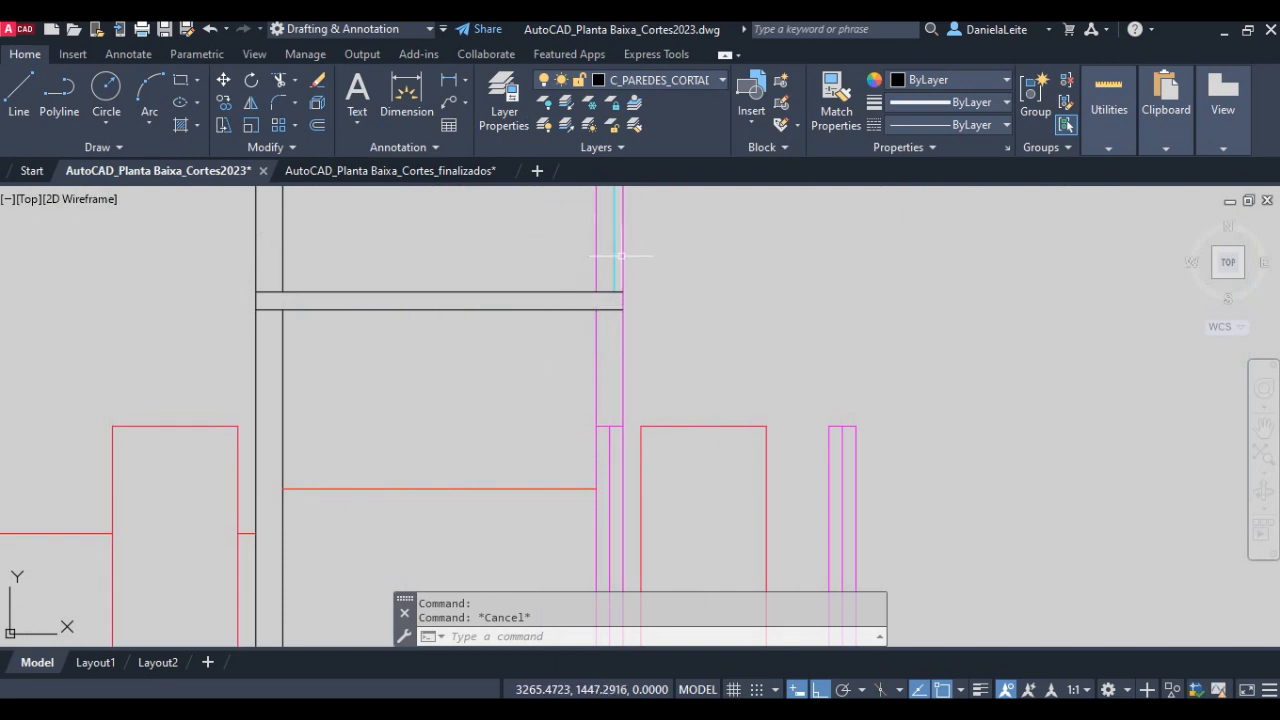
scroll(733, 356, down, 4)
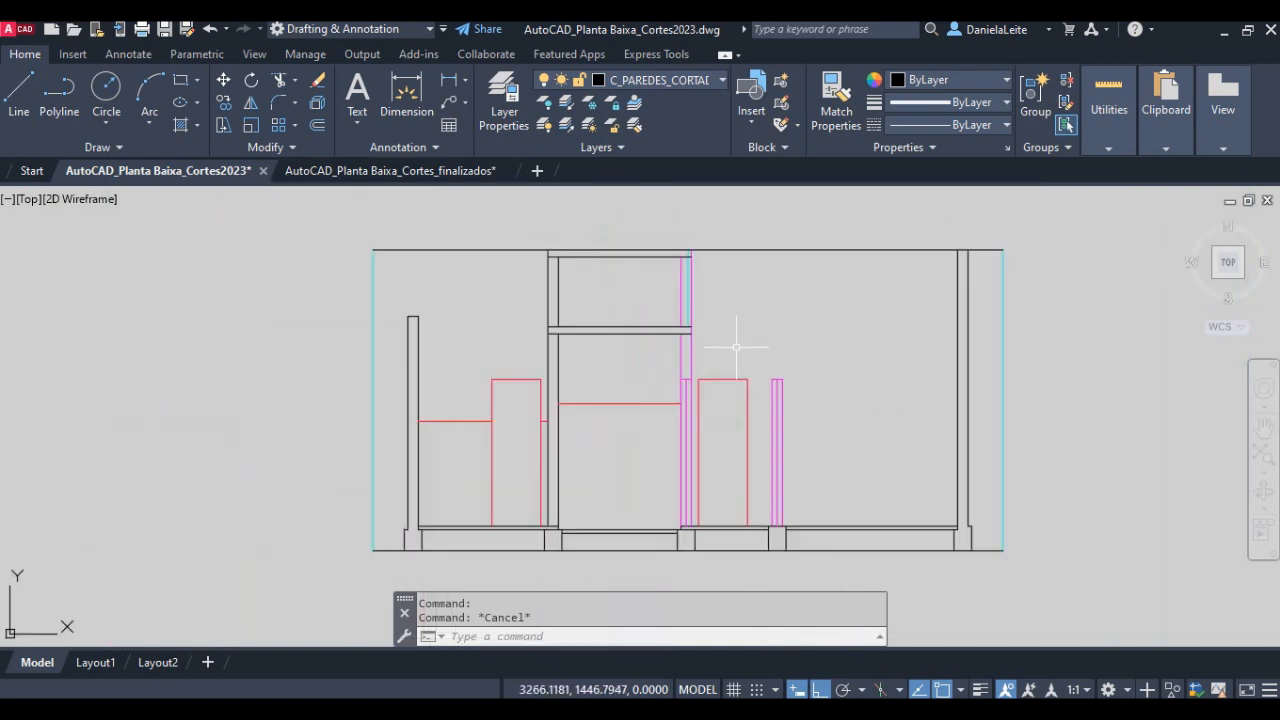
scroll(738, 356, up, 4)
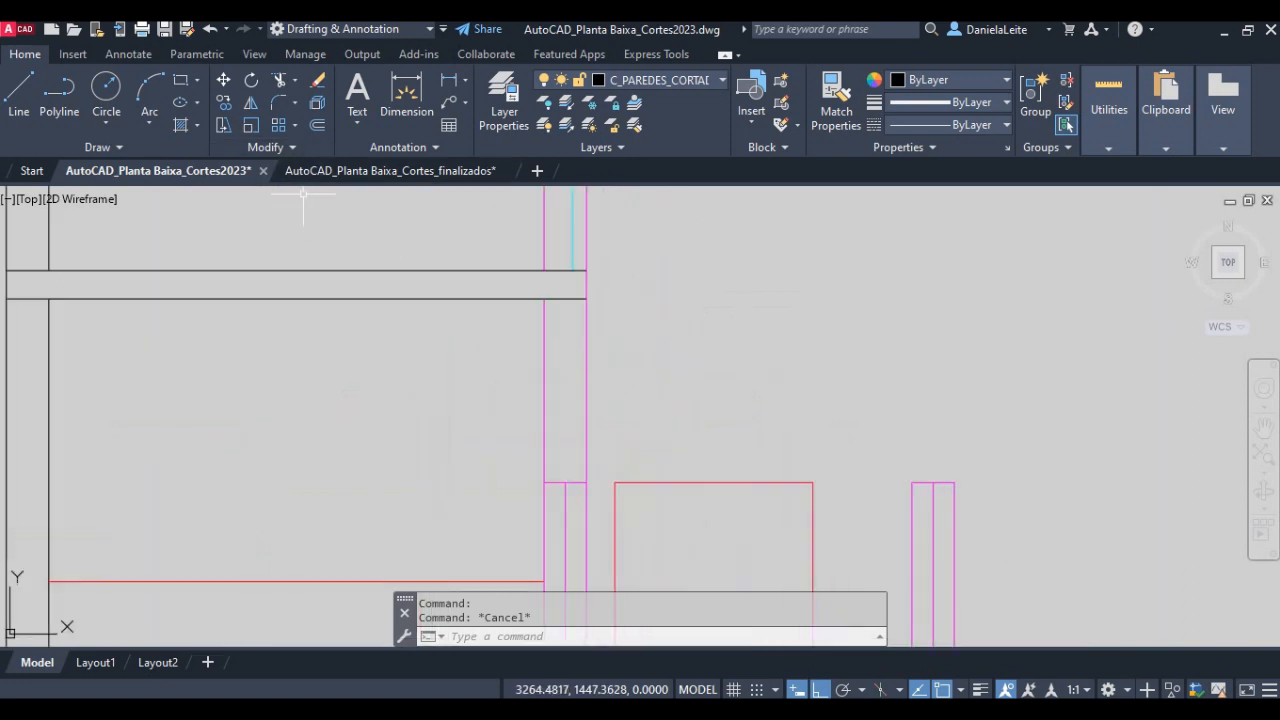
- Break both vertical wall lines at the top corners of the cut door next to the kitchen
click(267, 148)
click(272, 194)
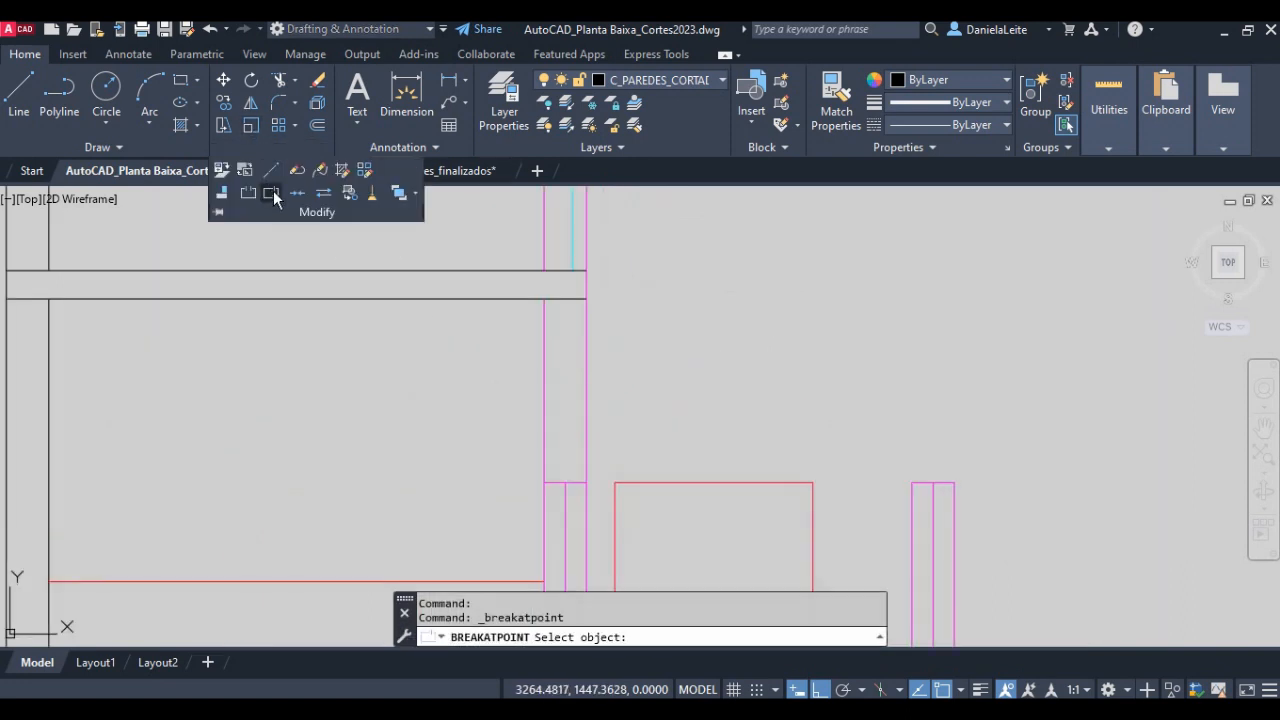
click(544, 366)
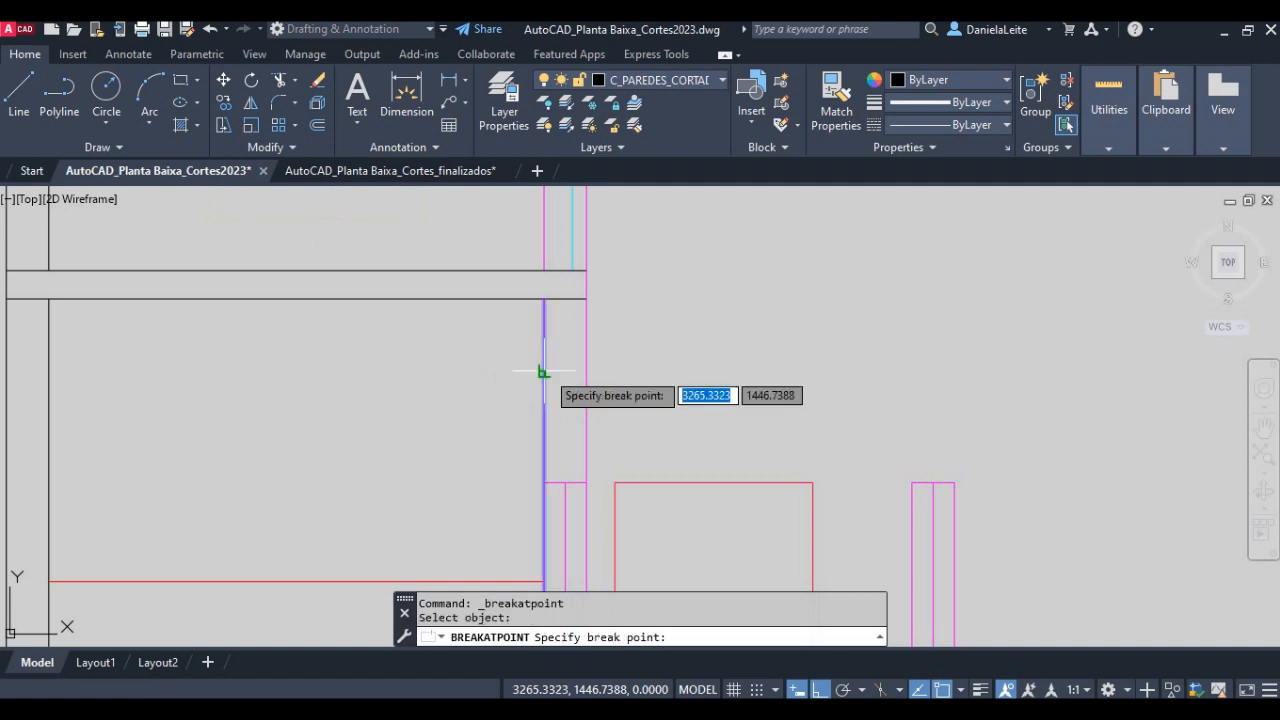
click(544, 481)
key(Return)
click(586, 402)
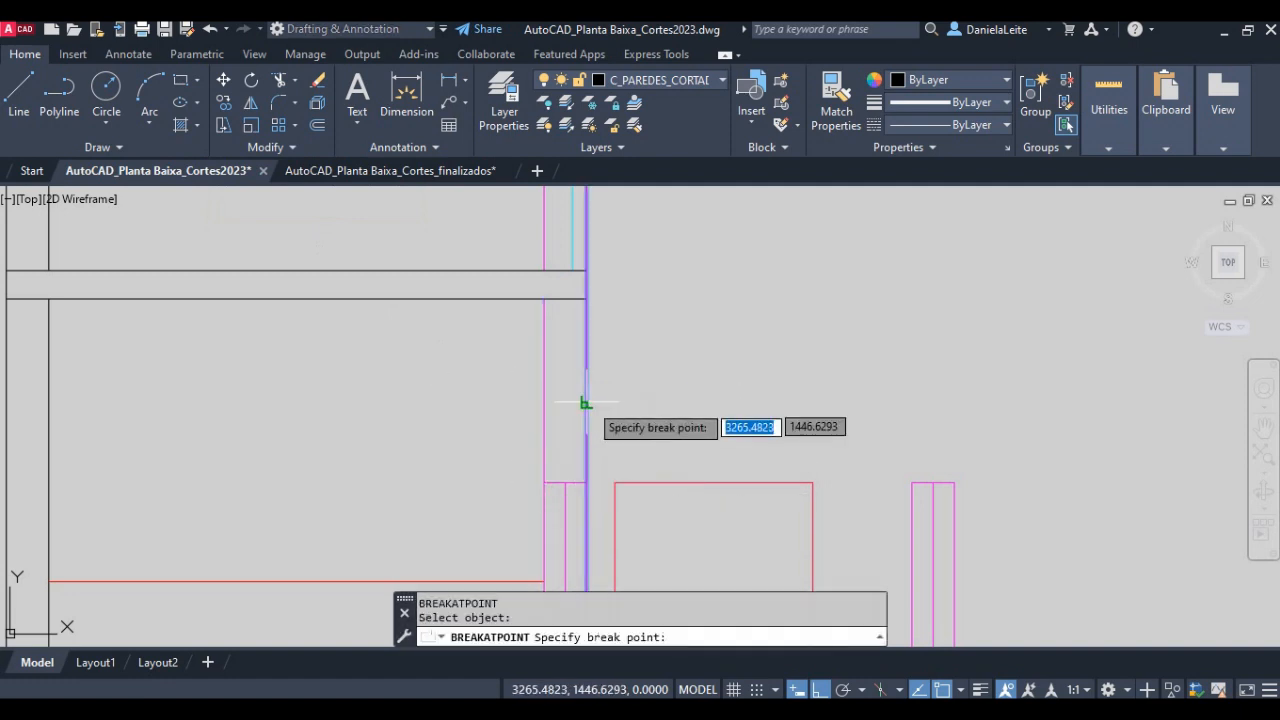
click(586, 481)
- Assign the wall line segments above the cut door next to the kitchen to the C_PAREDES_CORTADAS layer
click(629, 429)
click(480, 400)
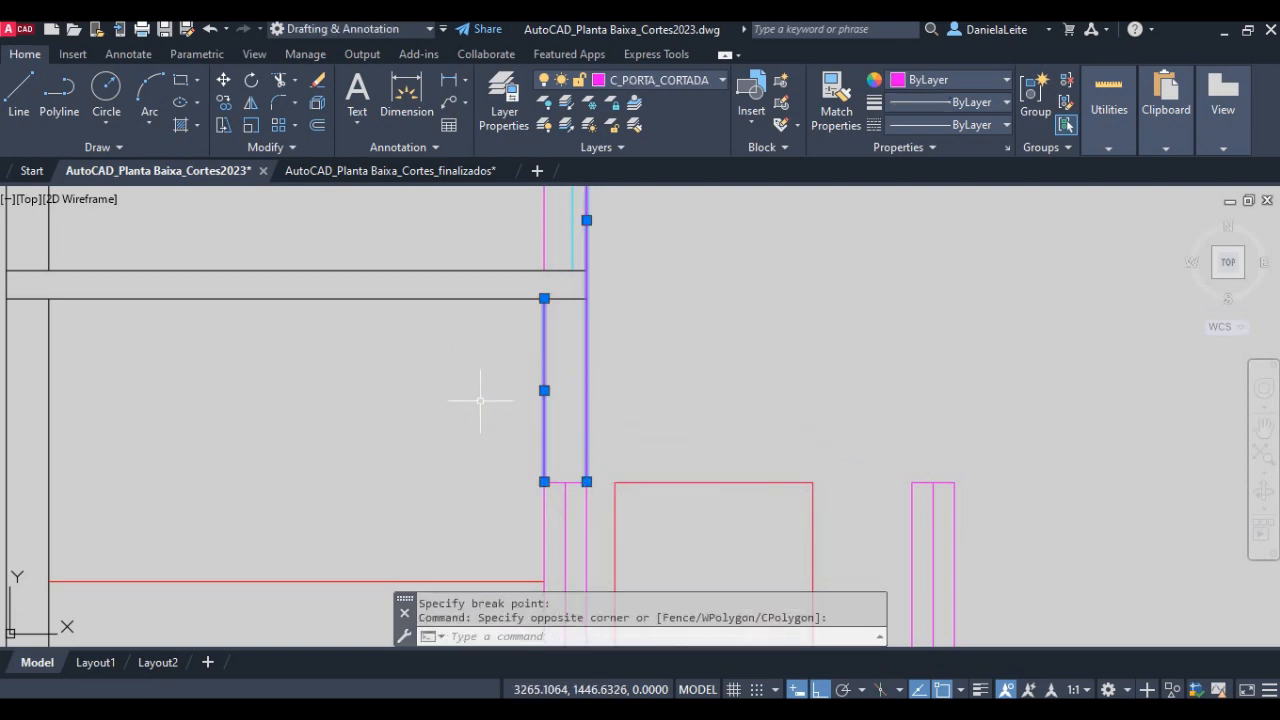
middle_drag(535, 196, 543, 334)
click(537, 309)
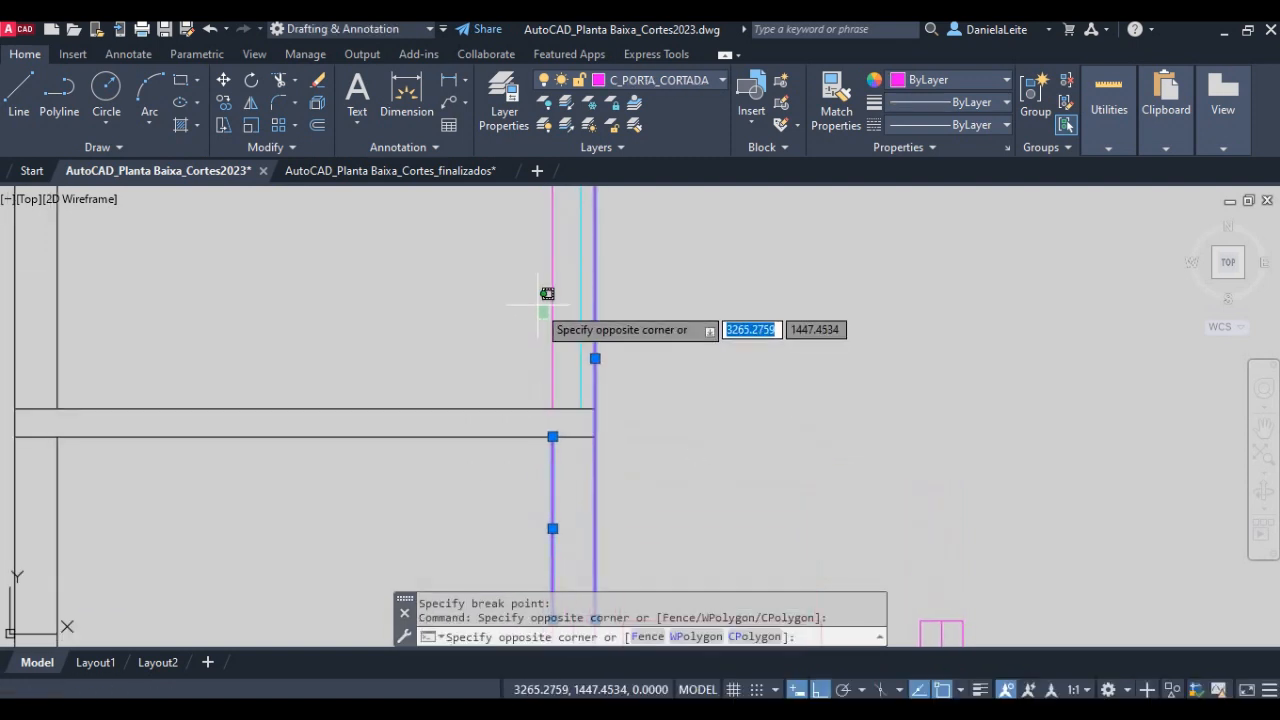
click(554, 301)
click(552, 300)
click(655, 80)
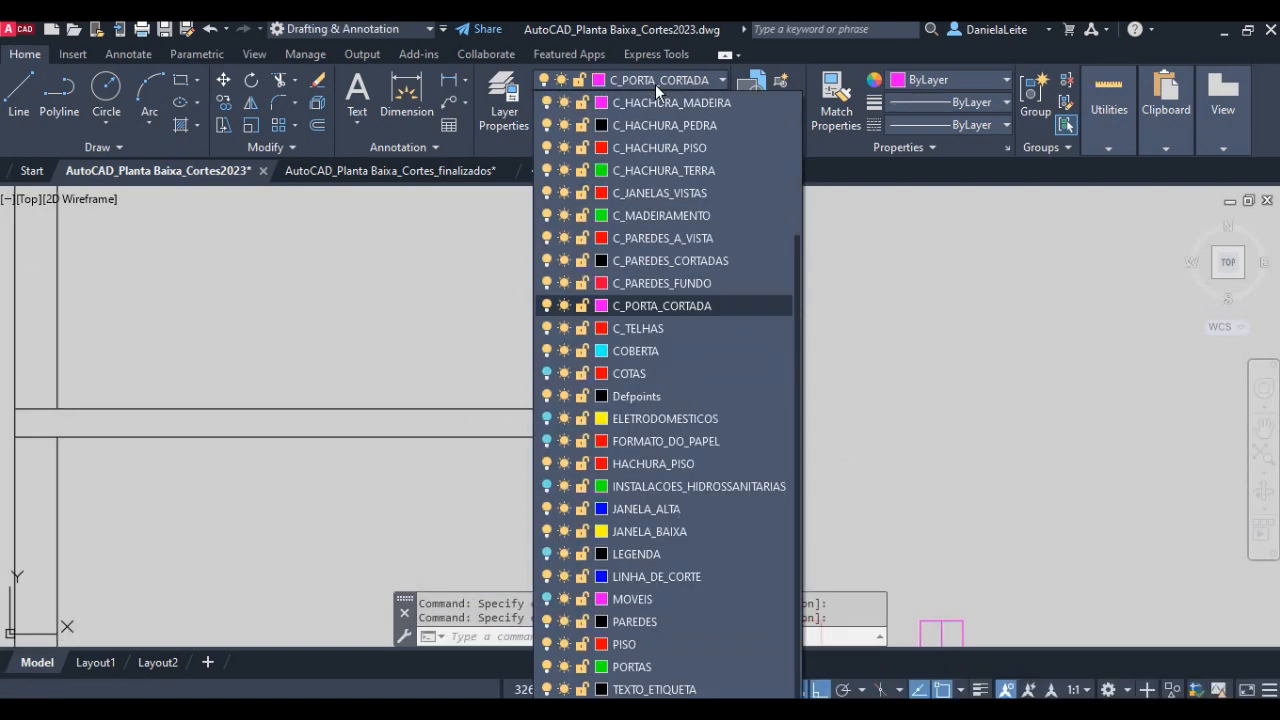
click(699, 262)
scroll(724, 345, down, 4)
middle_drag(767, 457, 721, 408)
key(Escape)
- Draw a horizontal line across the top of the cut door next to the kitchen, between its top corners
scroll(610, 385, up, 6)
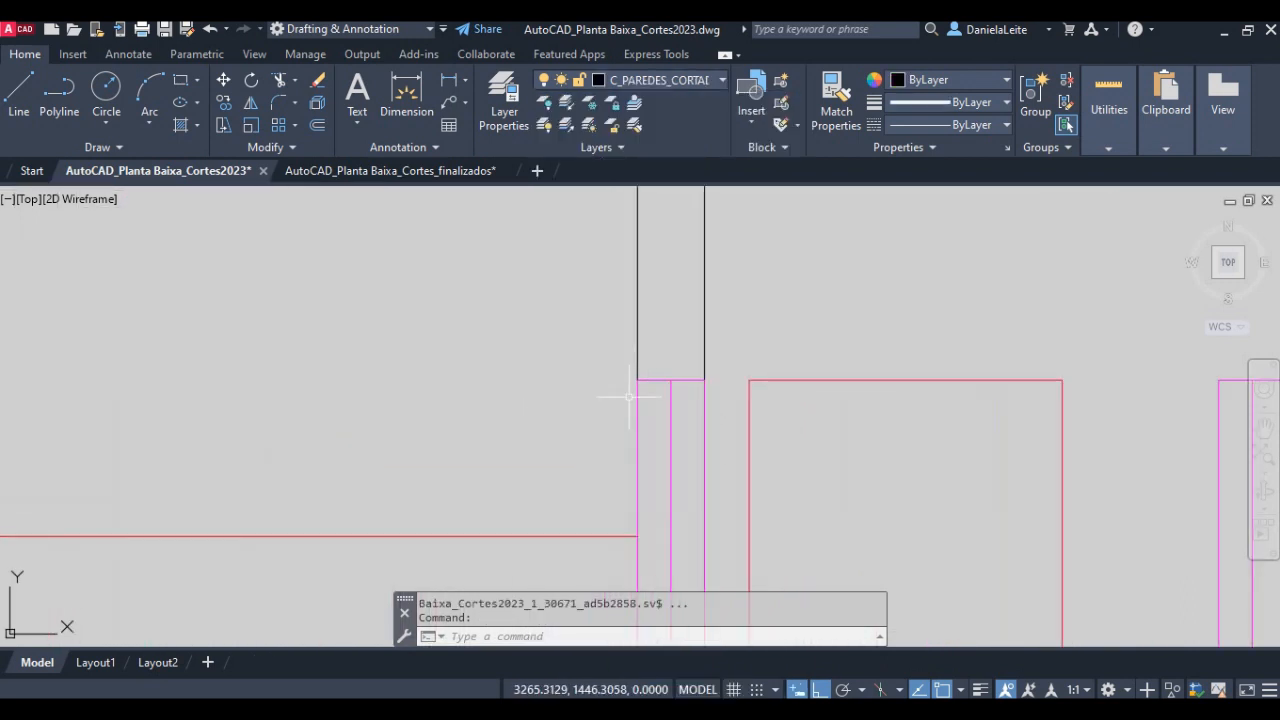
text(l)
key(Return)
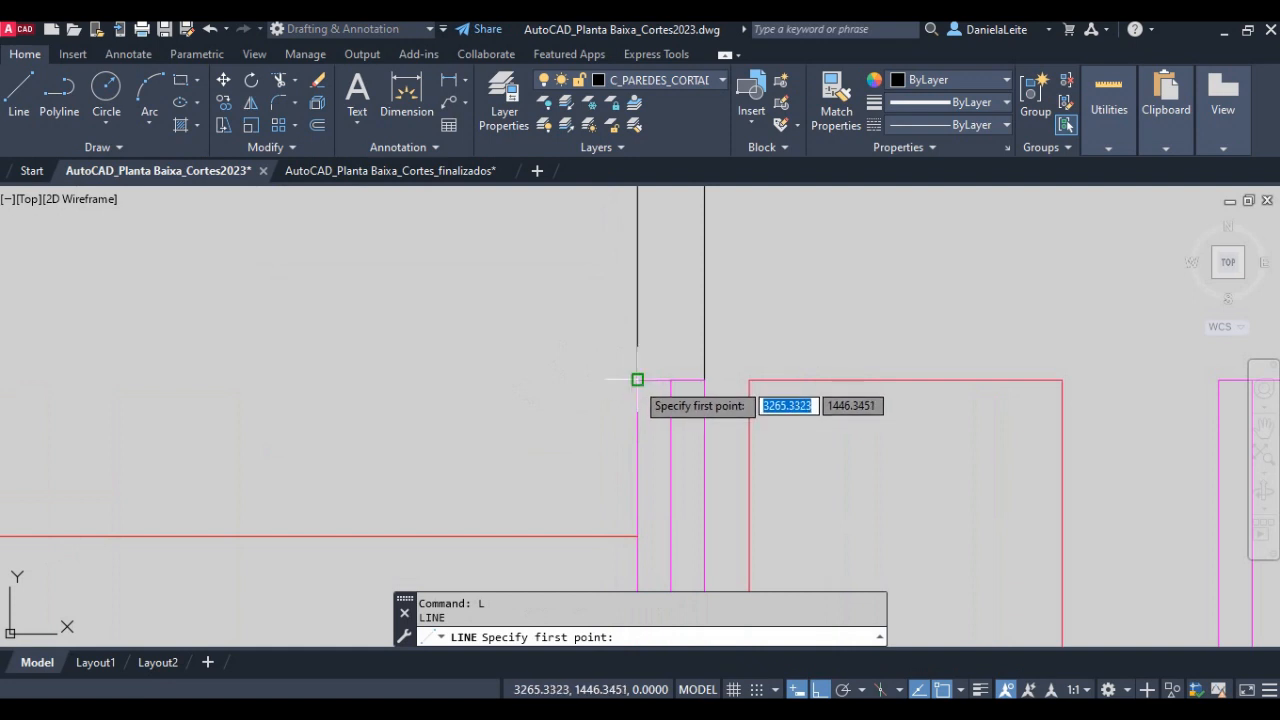
click(637, 379)
click(704, 379)
key(Return)
- Draw a 0.15 horizontal line across the top of the other cut door, from corner to corner
scroll(862, 304, down, 2)
middle_drag(862, 304, 369, 286)
key(Return)
click(591, 333)
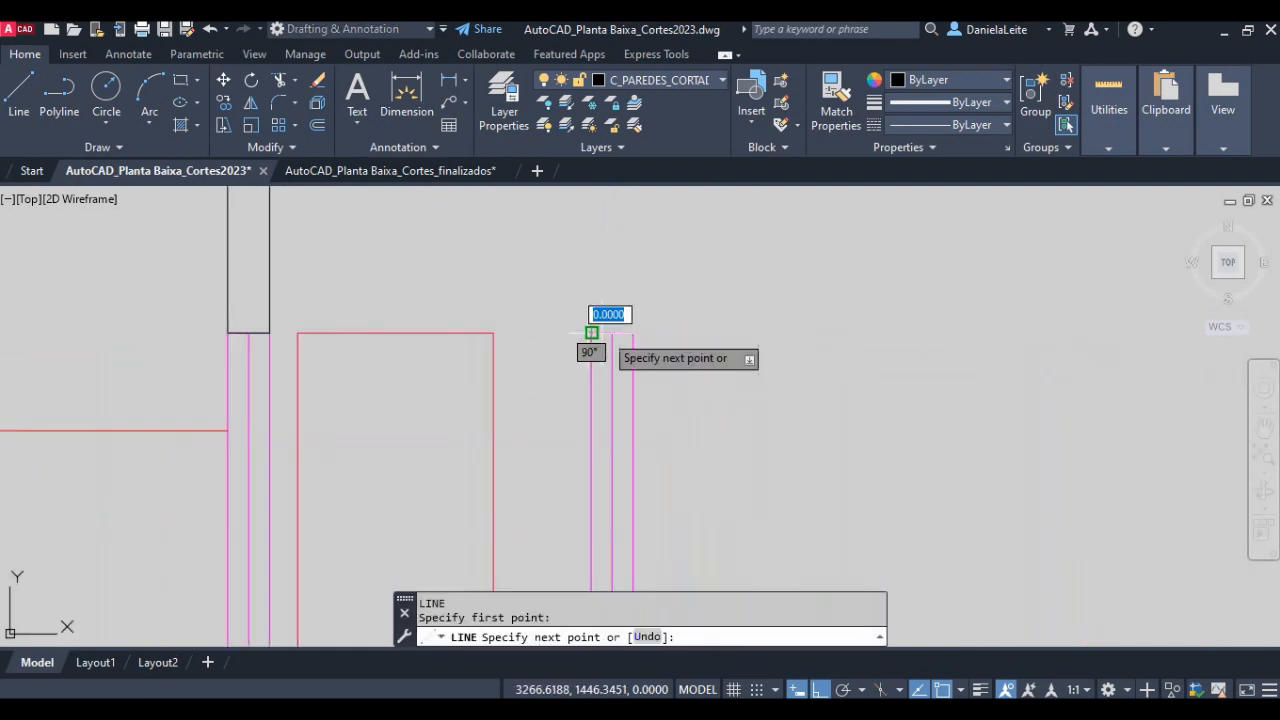
click(643, 333)
key(Return)
scroll(657, 355, down, 1)
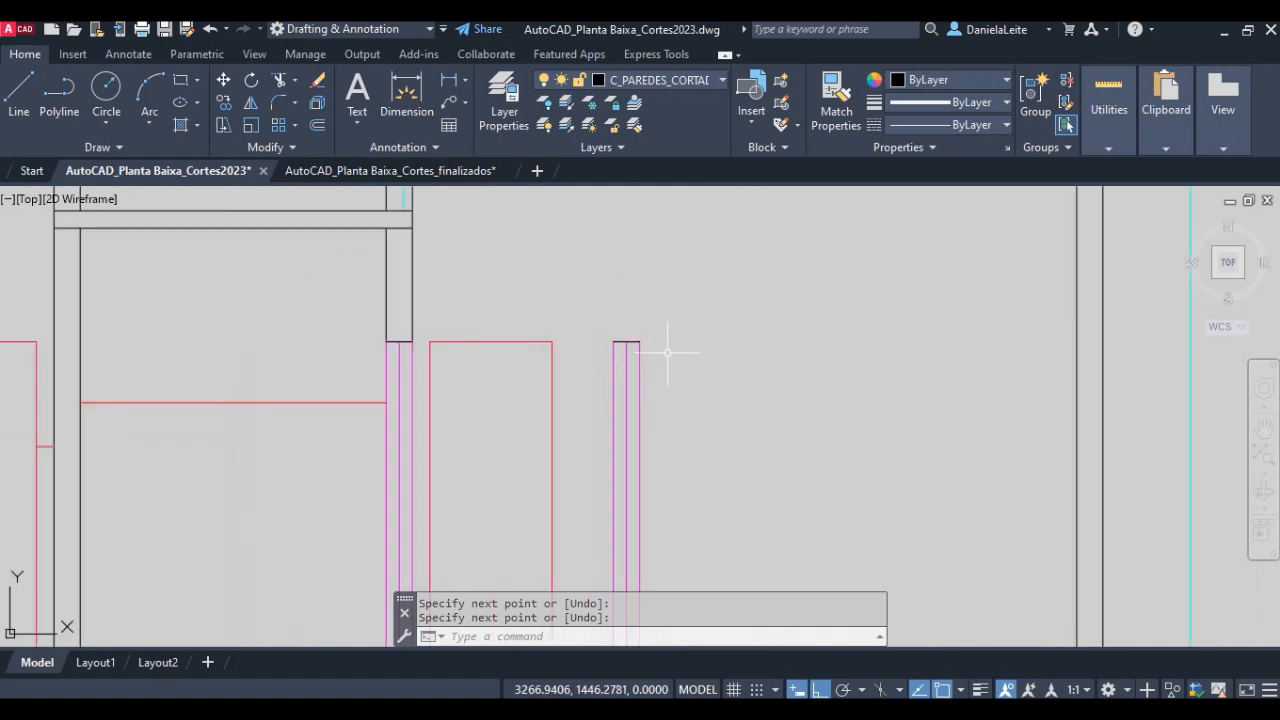
- Display the lineweights to check the cut lines over both doors, and hide them again
click(984, 689)
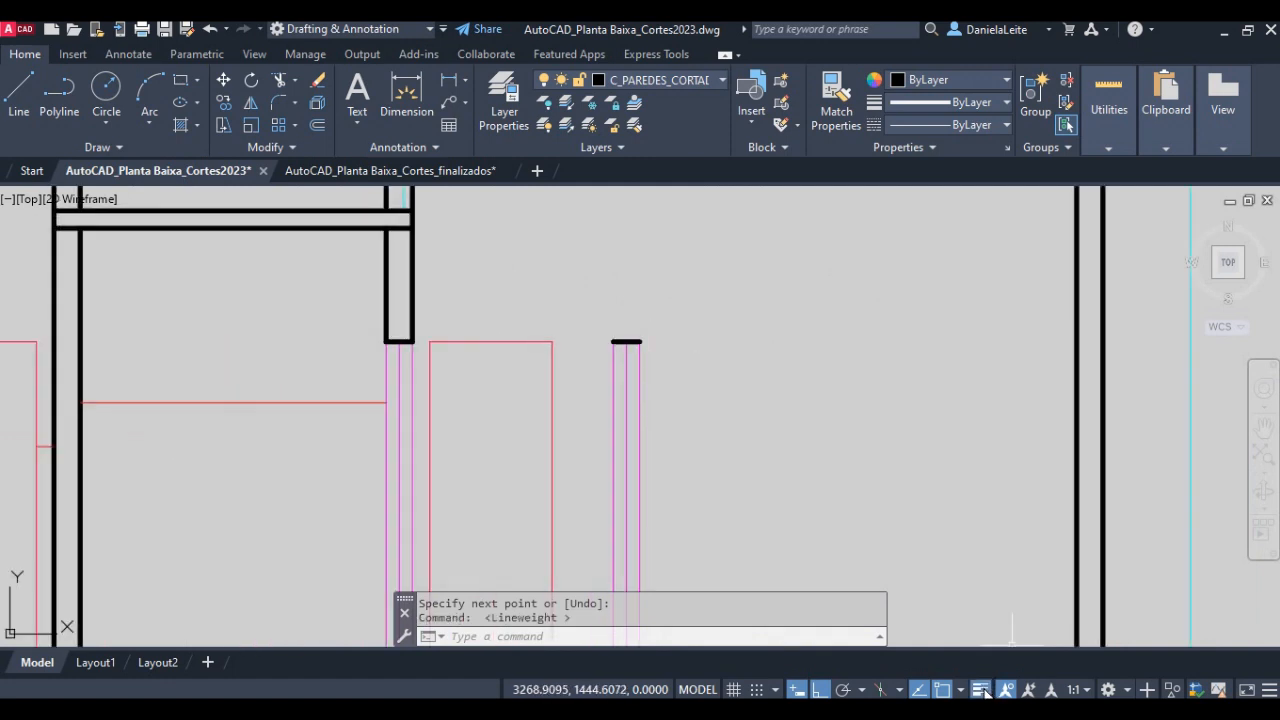
click(985, 690)
scroll(735, 490, down, 2)
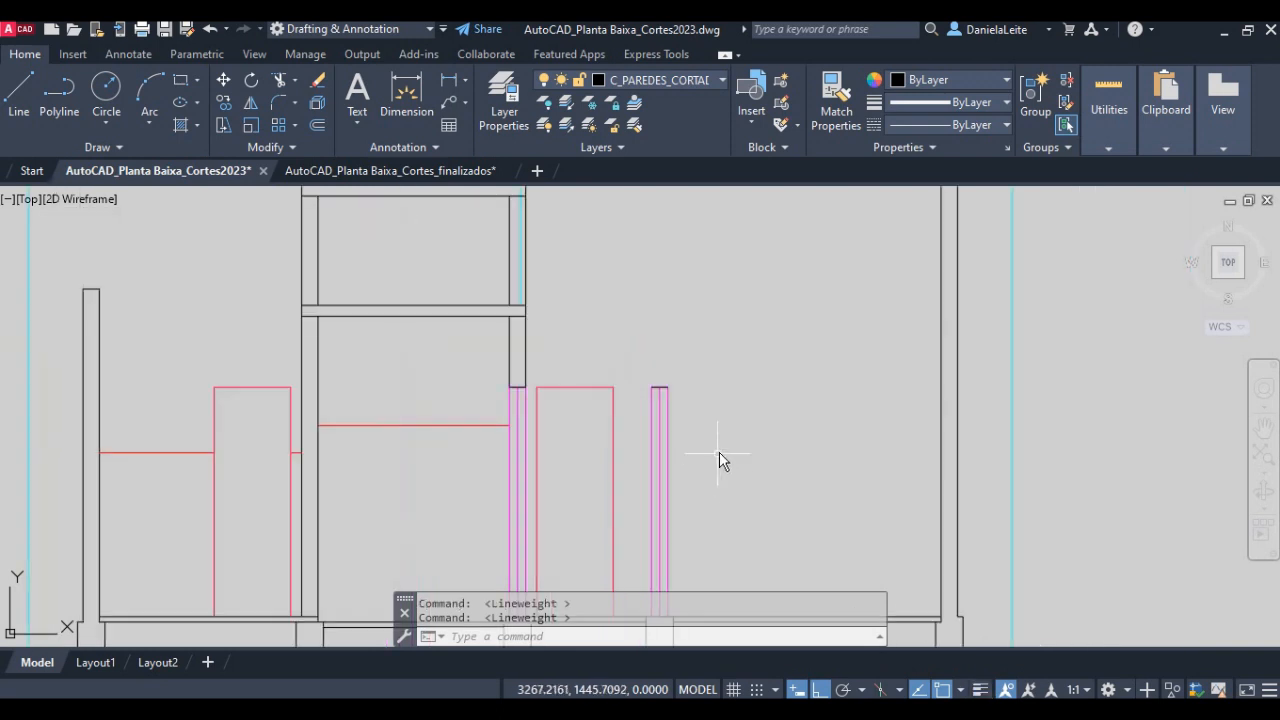
- Compare the section in progress with the finished Corte Transversal BB, examining the wall above the second cut door
middle_drag(869, 471, 717, 483)
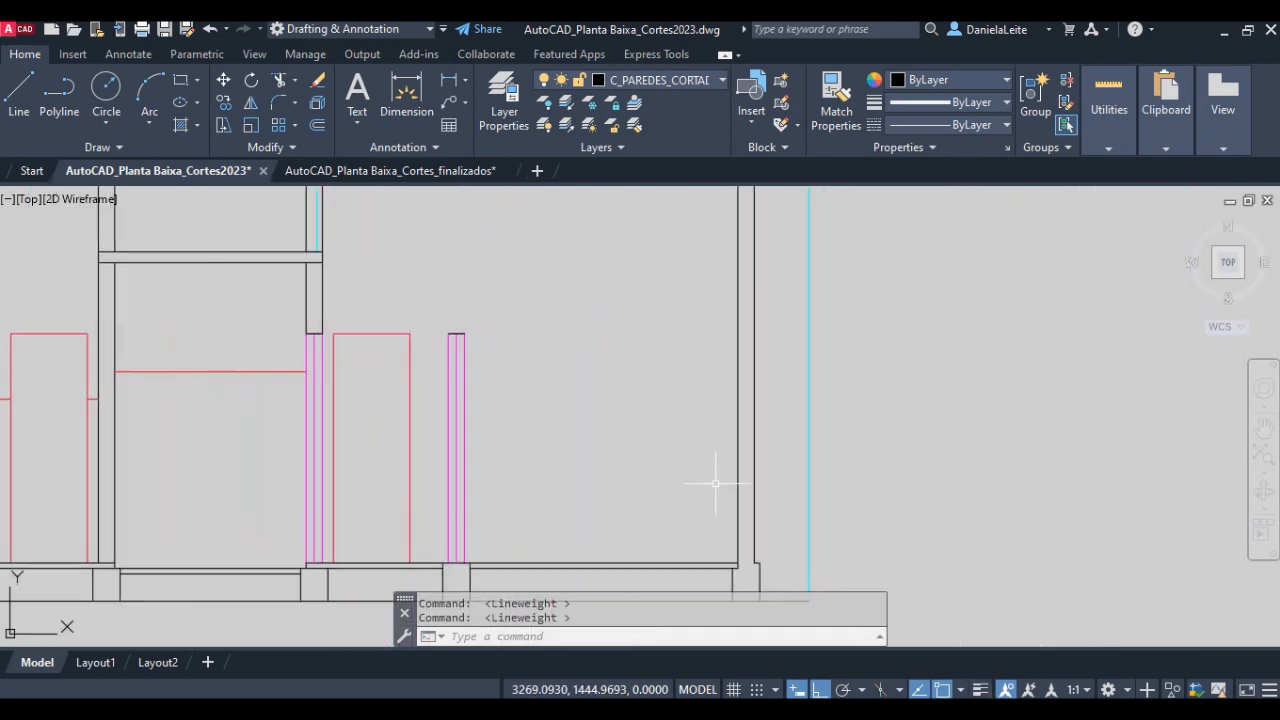
middle_drag(440, 336, 464, 418)
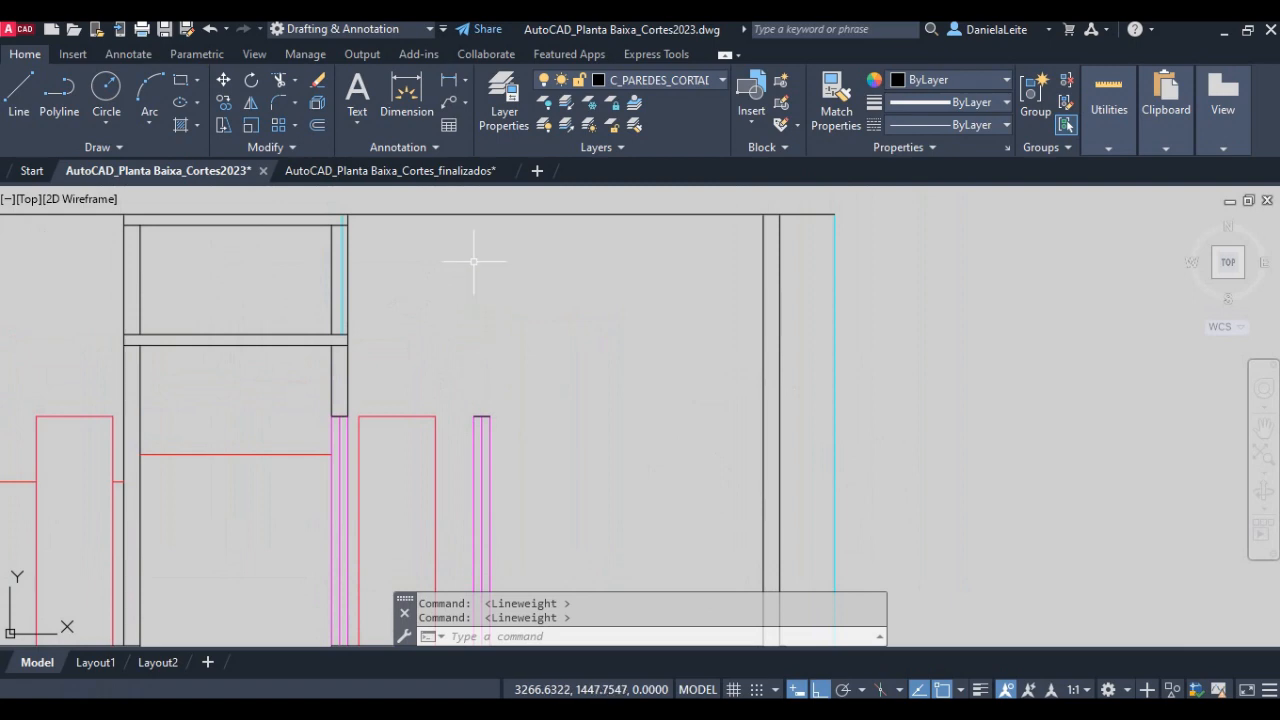
scroll(560, 298, down, 4)
middle_drag(561, 298, 104, 524)
mouse_move(700, 250)
middle_down()
mouse_move(520, 412)
mouse_move(517, 542)
middle_up()
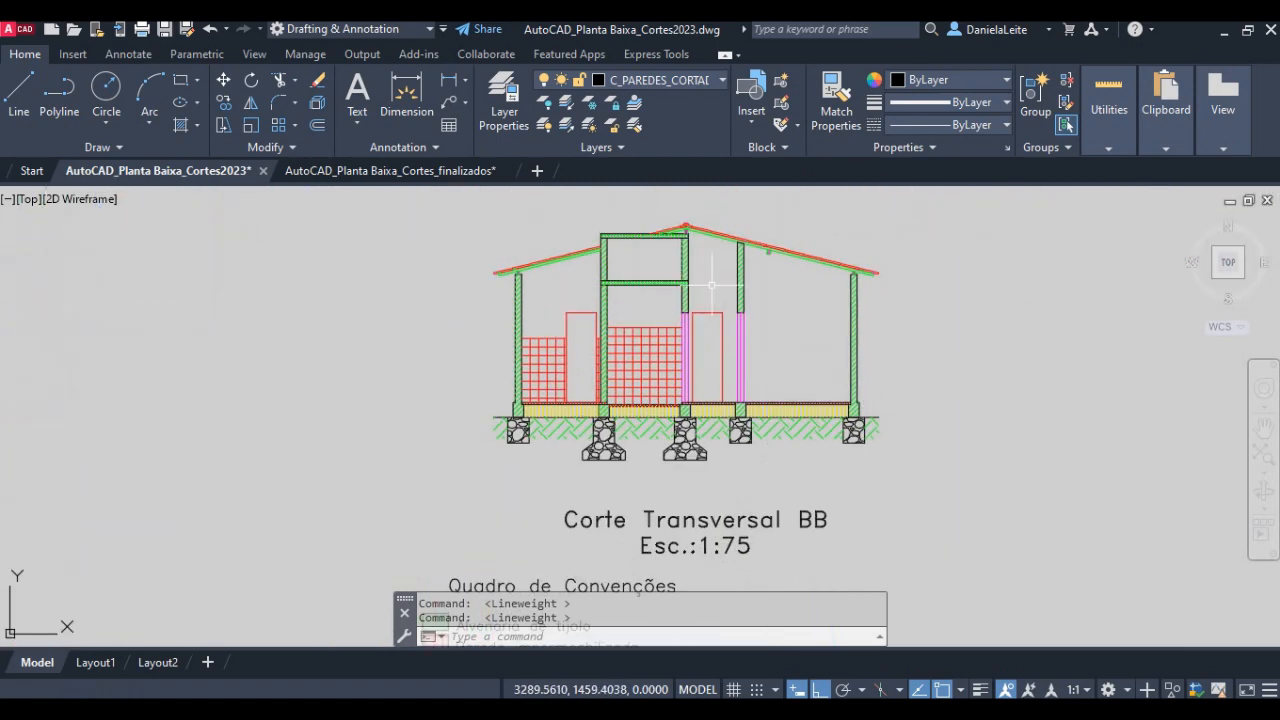
scroll(726, 258, up, 2)
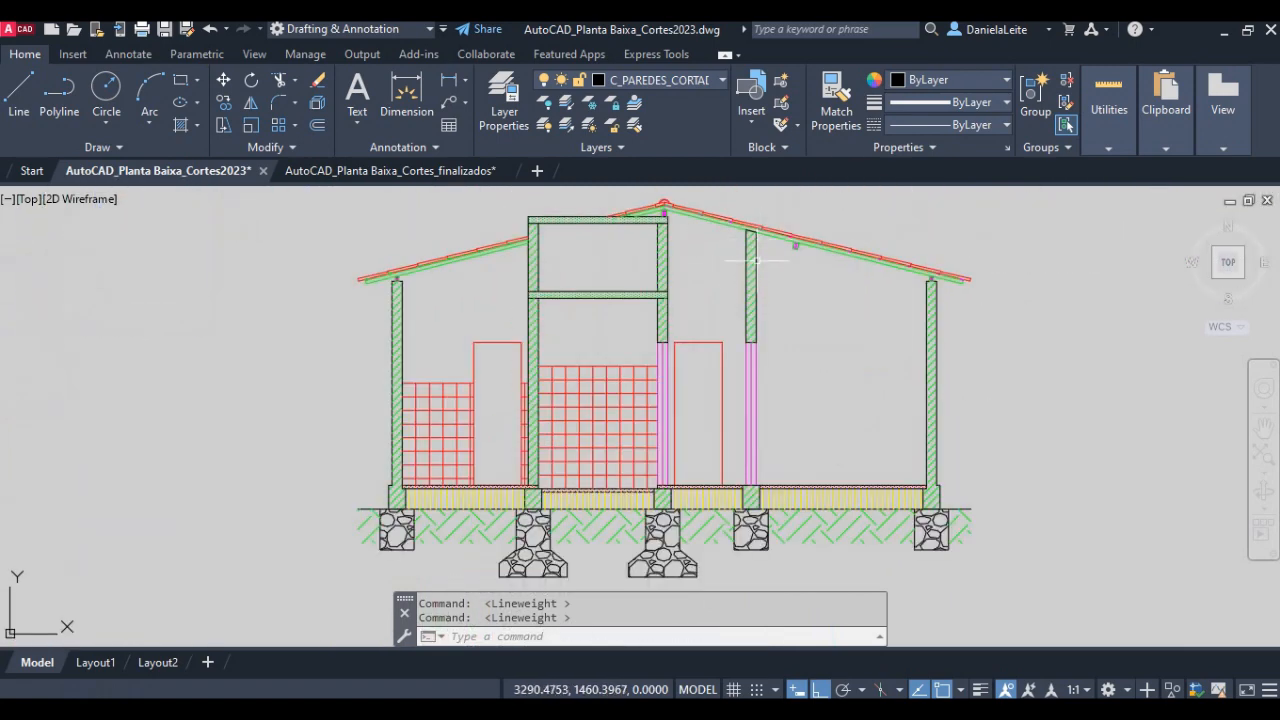
scroll(752, 281, down, 2)
scroll(752, 281, down, 2)
middle_drag(300, 600, 527, 371)
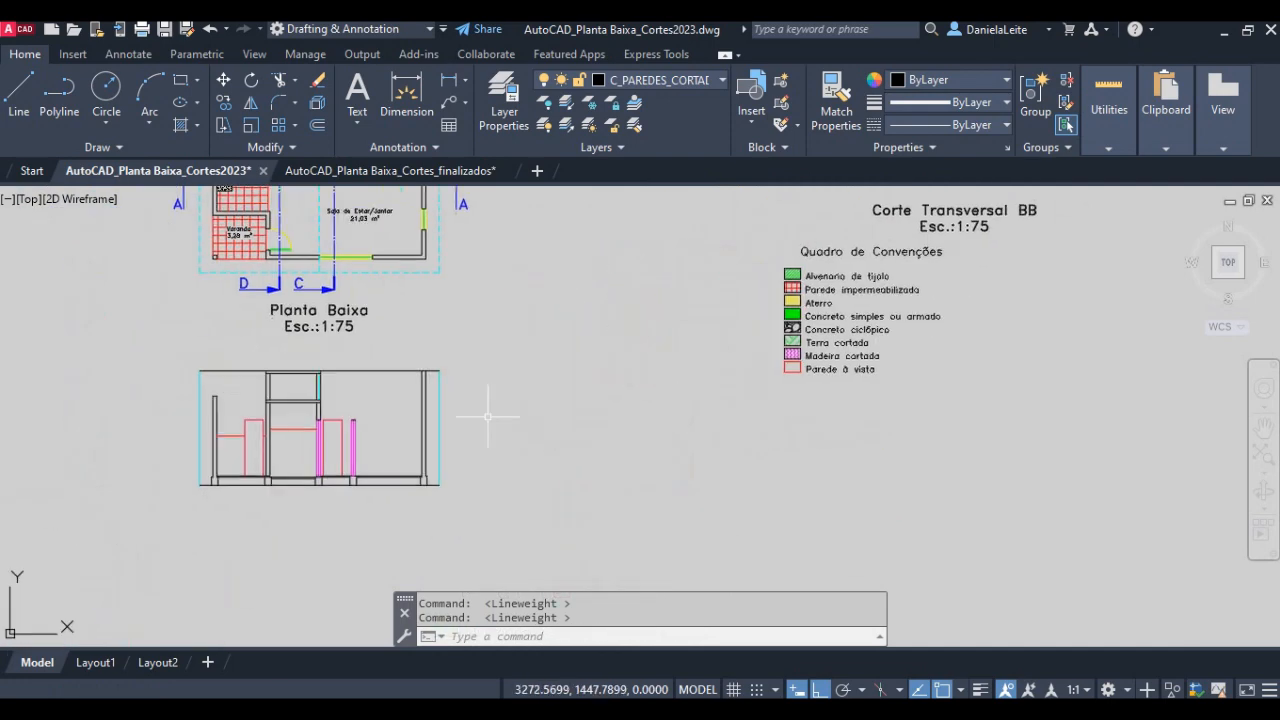
- Draw a horizontal line at floor level between the inner and outer faces of the section's right external wall
scroll(389, 484, up, 4)
middle_drag(448, 420, 500, 568)
scroll(540, 500, up, 2)
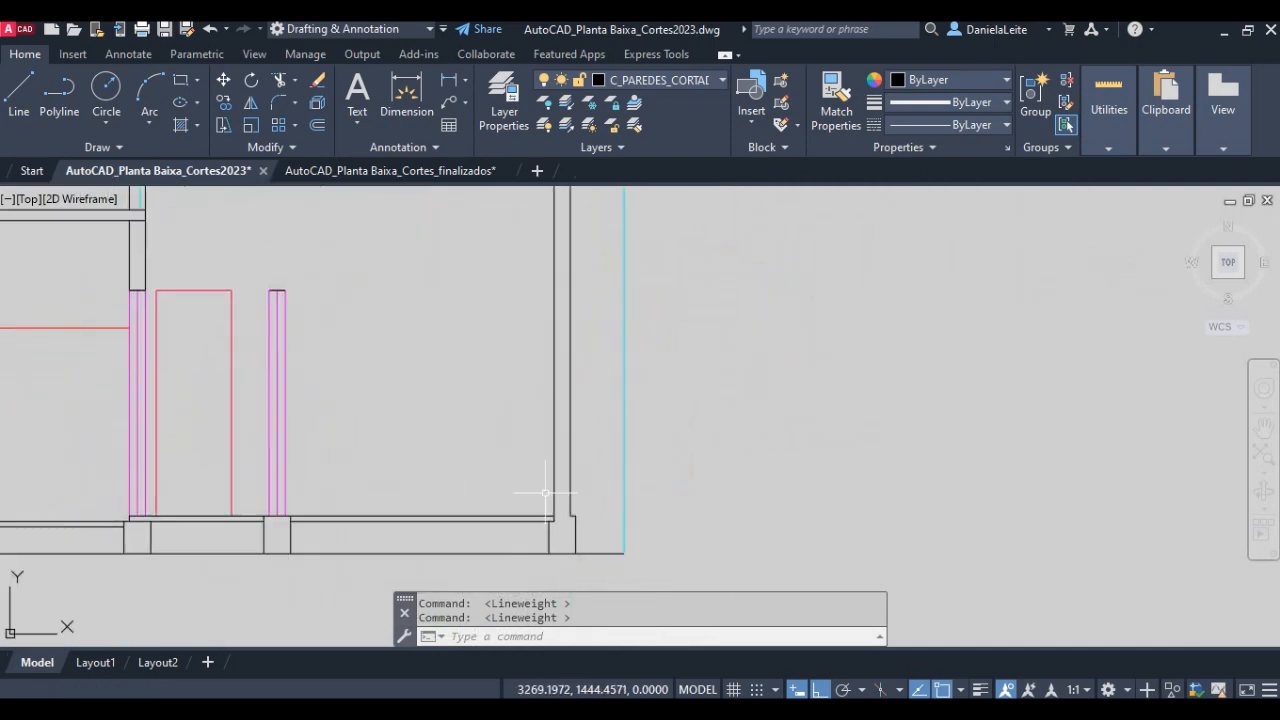
text(l)
key(Return)
scroll(556, 495, up, 2)
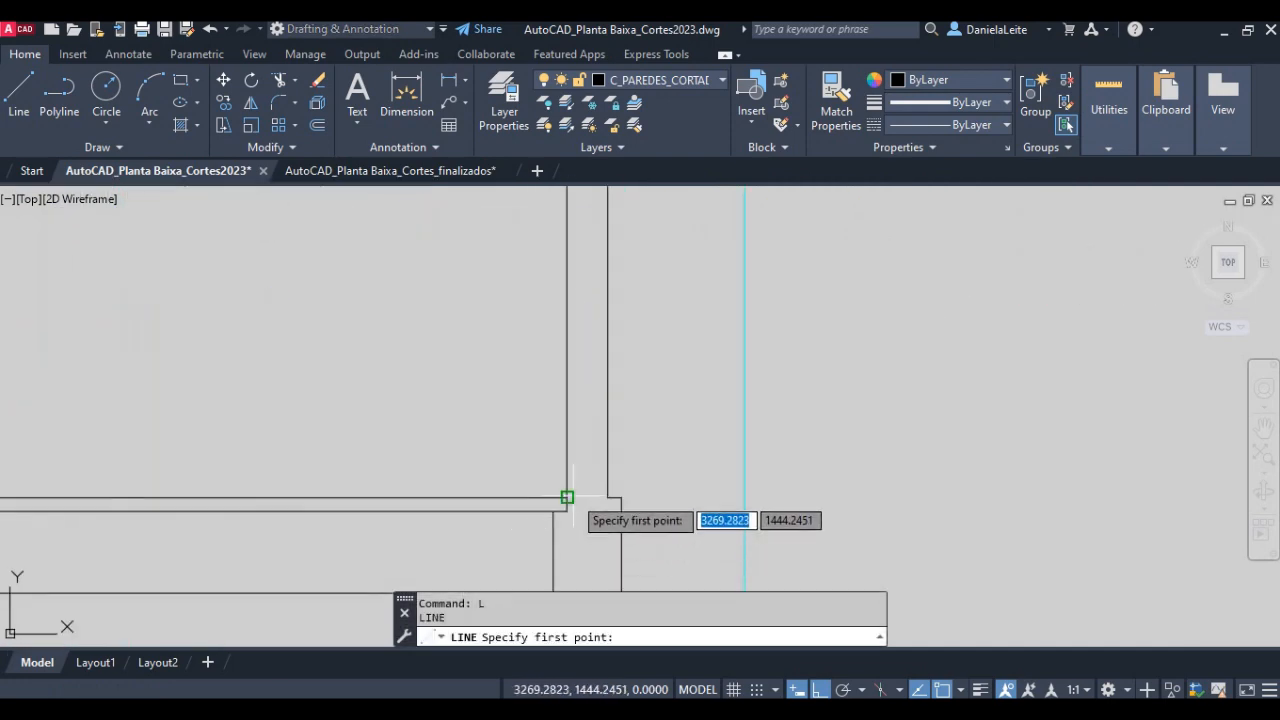
click(567, 497)
click(607, 497)
key(Return)
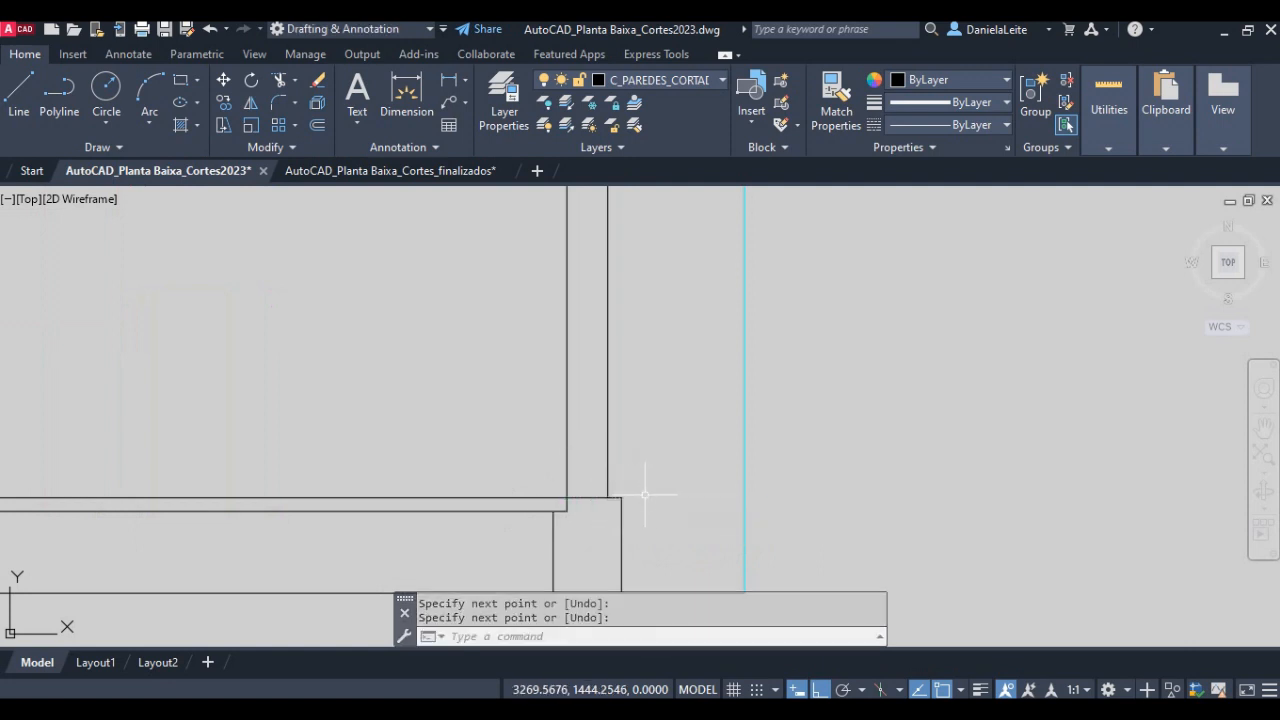
- Move the line across the right external wall straight up by 3 to mark the wall's top
text(m)
key(Return)
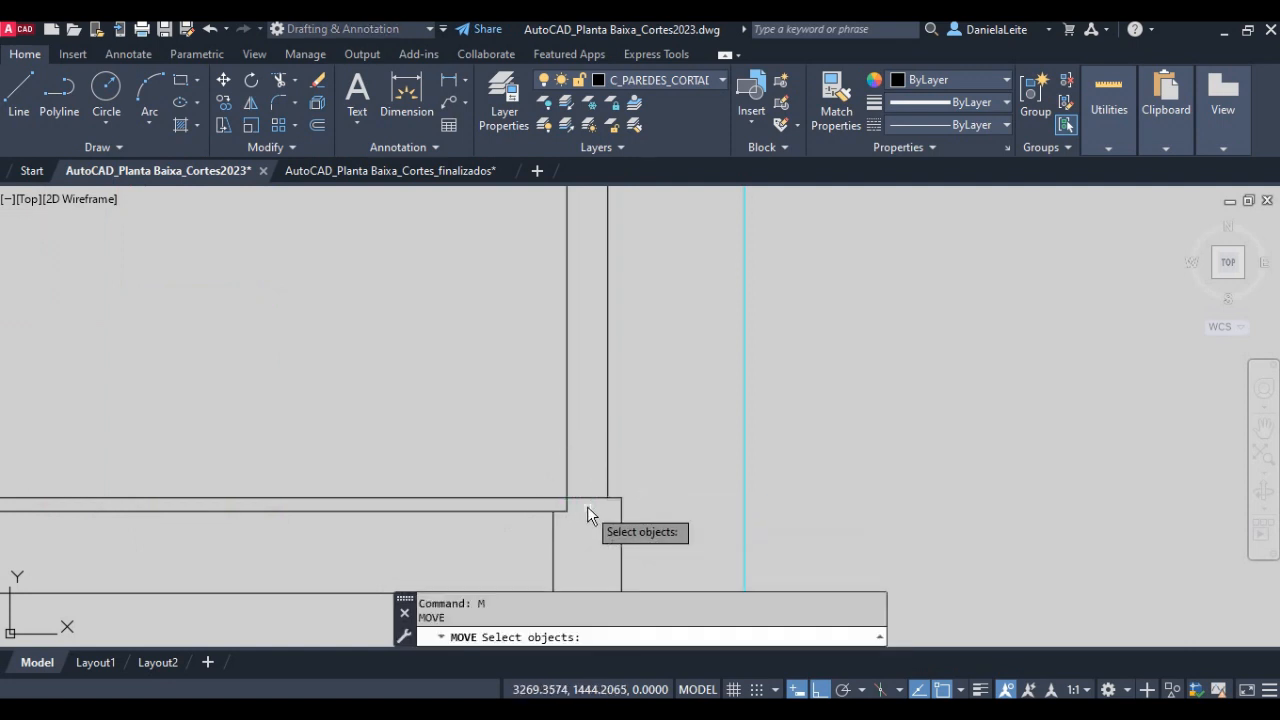
click(590, 497)
key(Return)
click(609, 497)
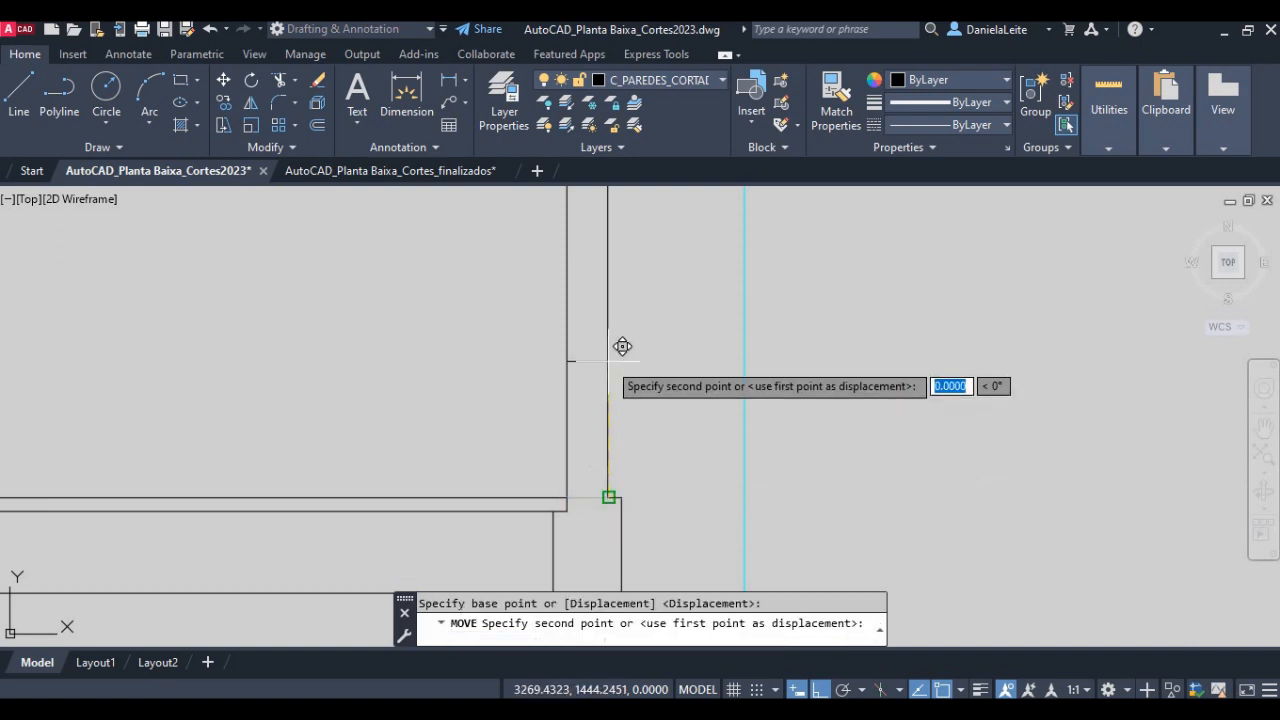
text(3)
key(Return)
scroll(617, 349, down, 4)
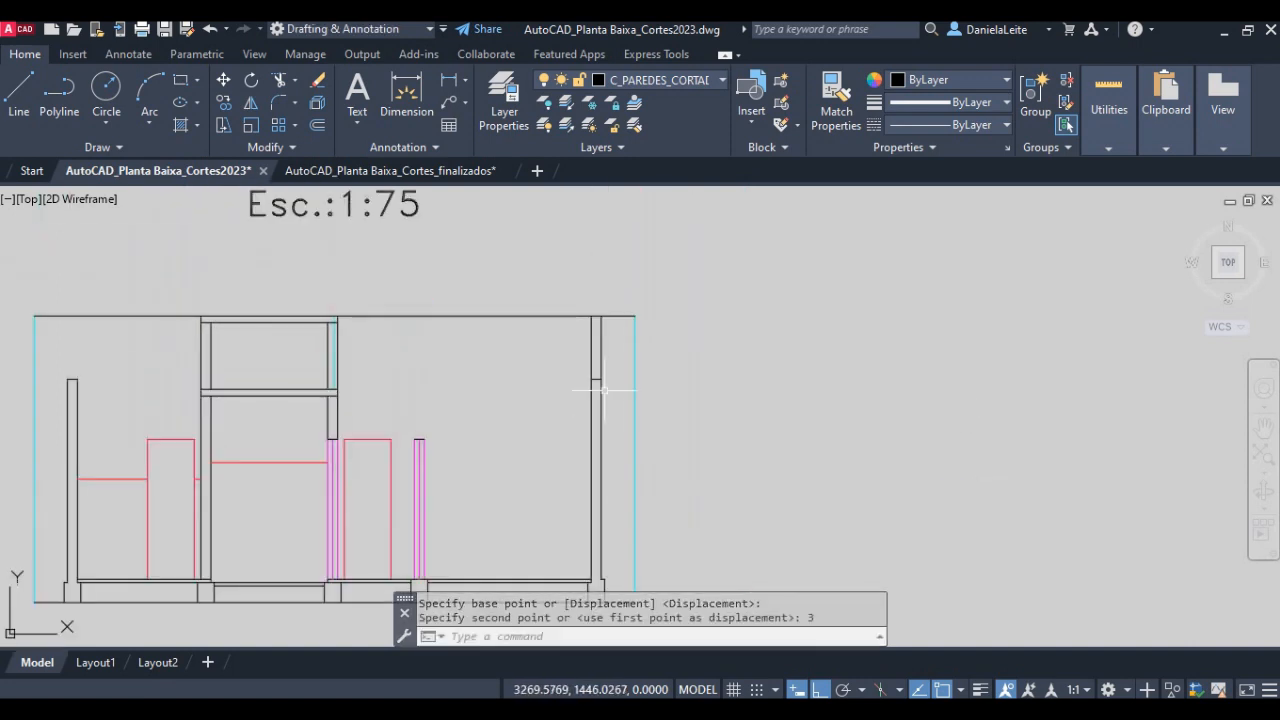
- Trim the right external wall above its top line and the upper horizontal line on both sides of the water tank compartment
scroll(597, 380, up, 5)
text(tr)
key(Return)
key(Return)
click(625, 364)
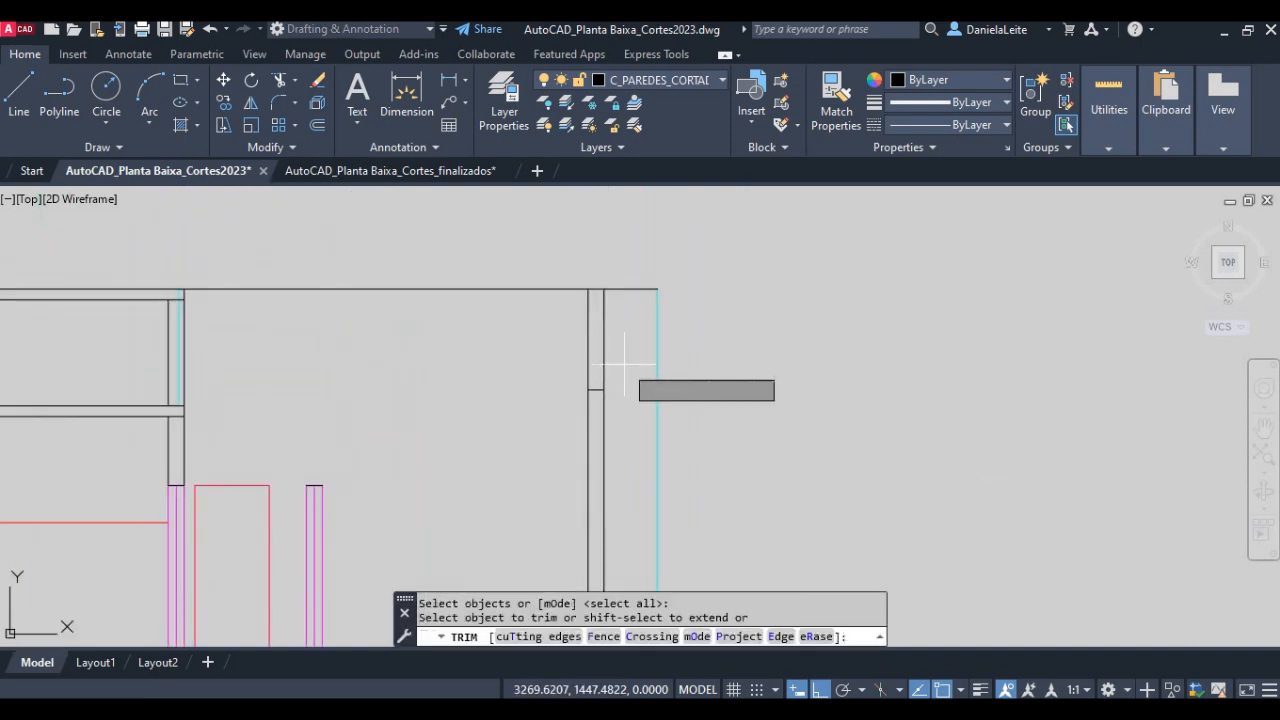
click(542, 341)
click(275, 346)
click(222, 240)
middle_drag(127, 335, 620, 341)
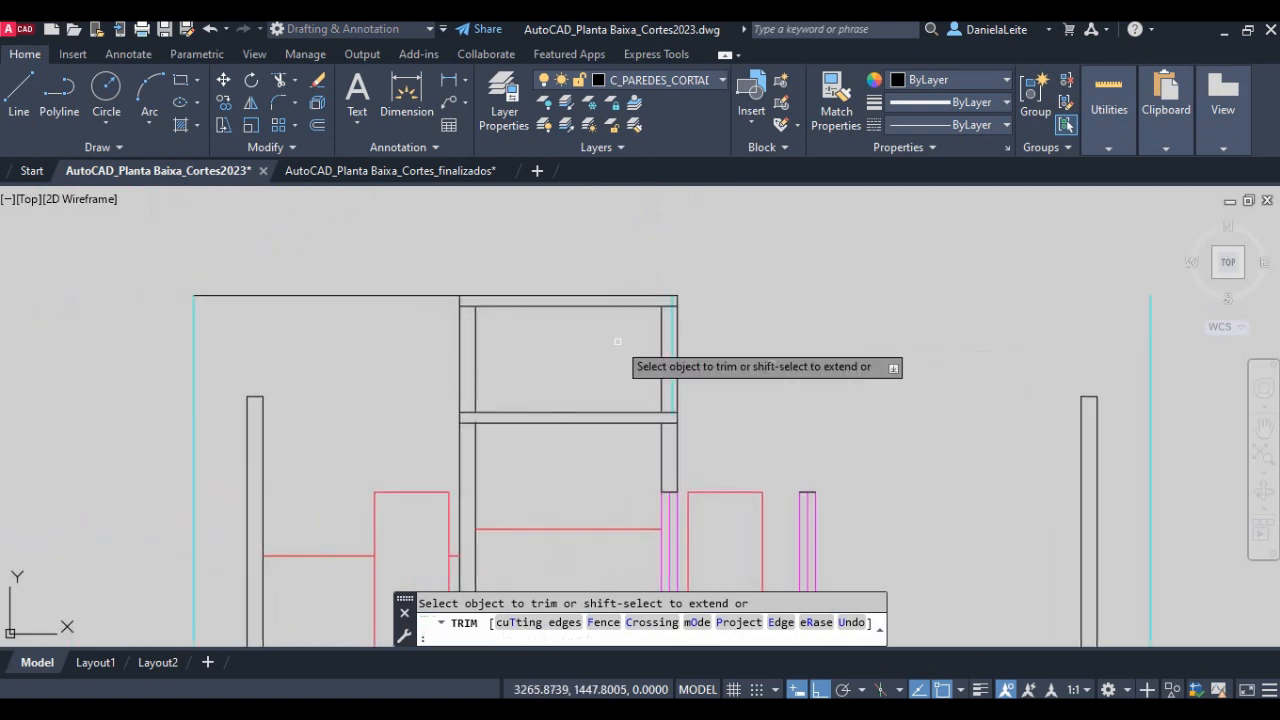
click(400, 348)
click(340, 284)
key(Return)
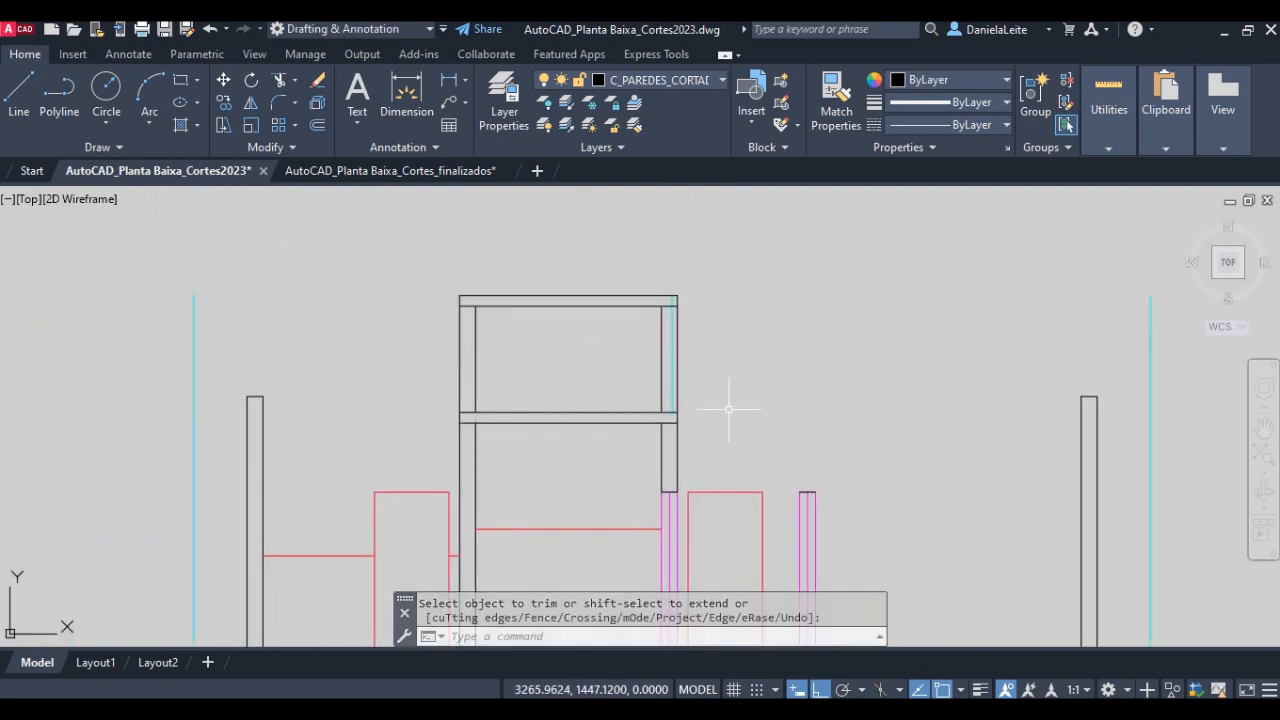
- Bring the whole section into view and save the drawing
scroll(723, 409, down, 2)
middle_drag(720, 408, 643, 351)
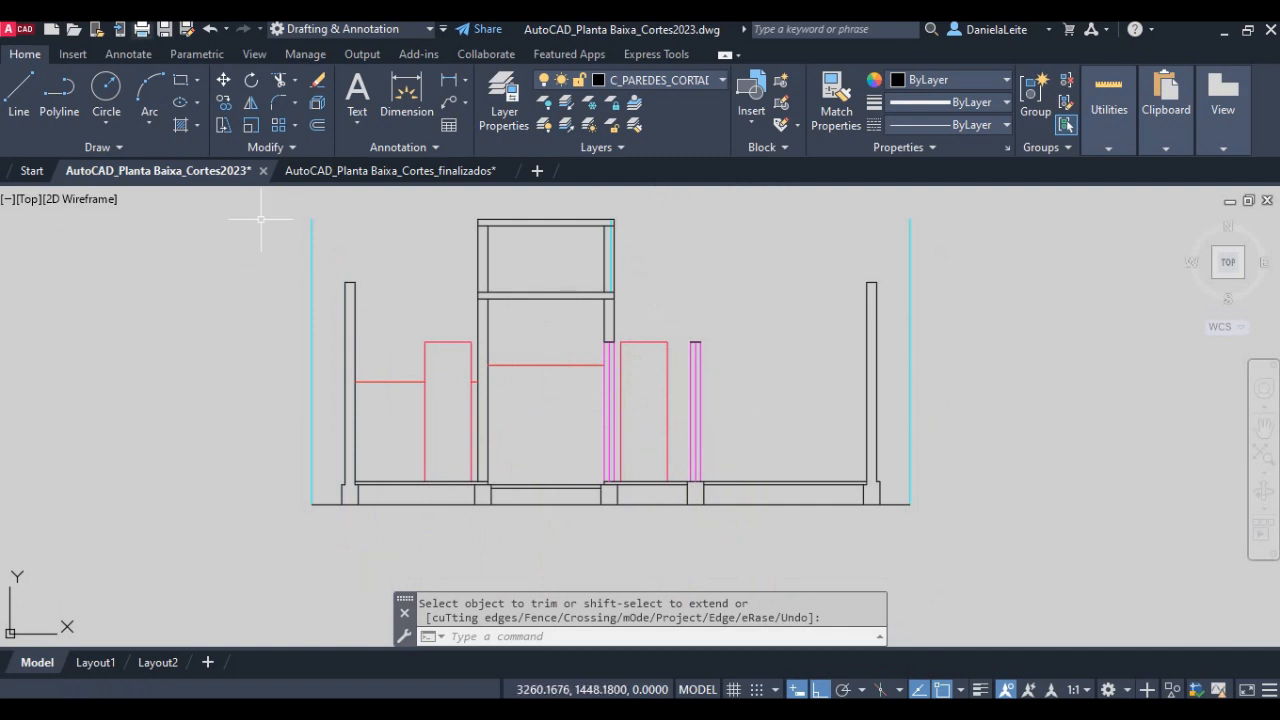
click(165, 30)
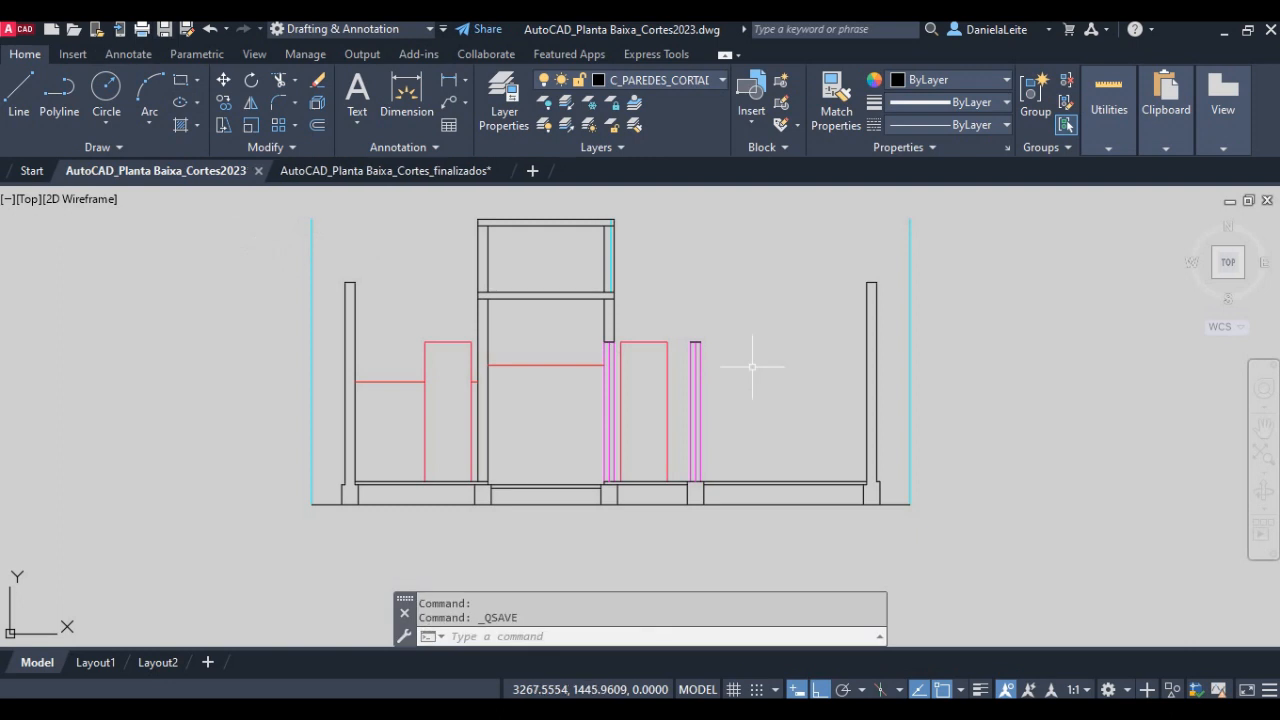
click(922, 712)
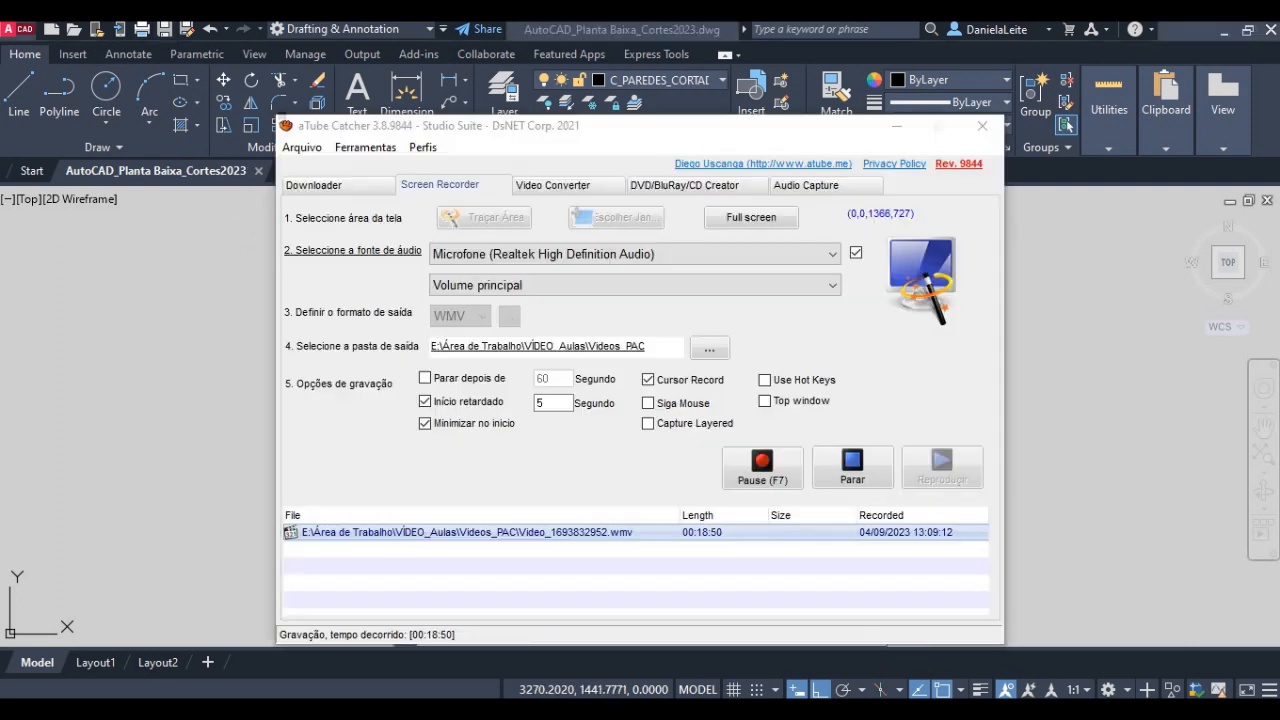
click(765, 478)
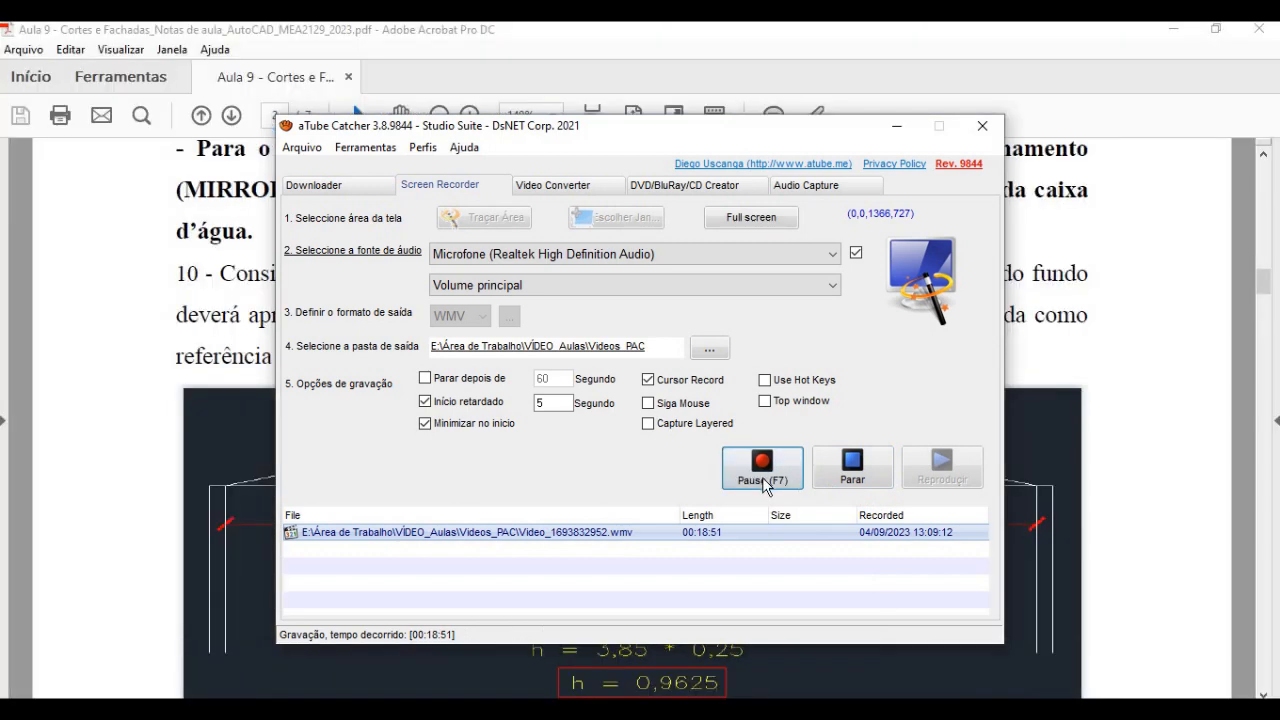
click(897, 127)
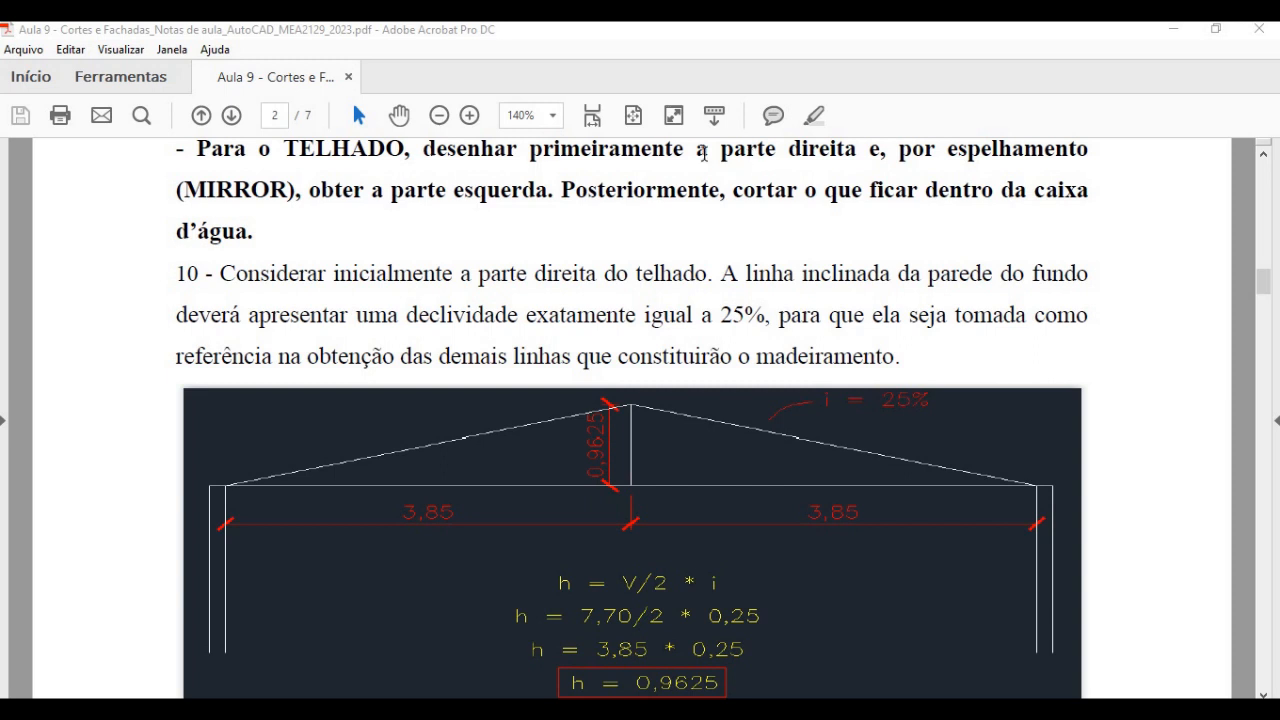
- Read the lesson notes on mirroring the roof, the 25% slope height calculation and the C_MADEIRAMENTO timber piece in item 11
drag(184, 190, 289, 190)
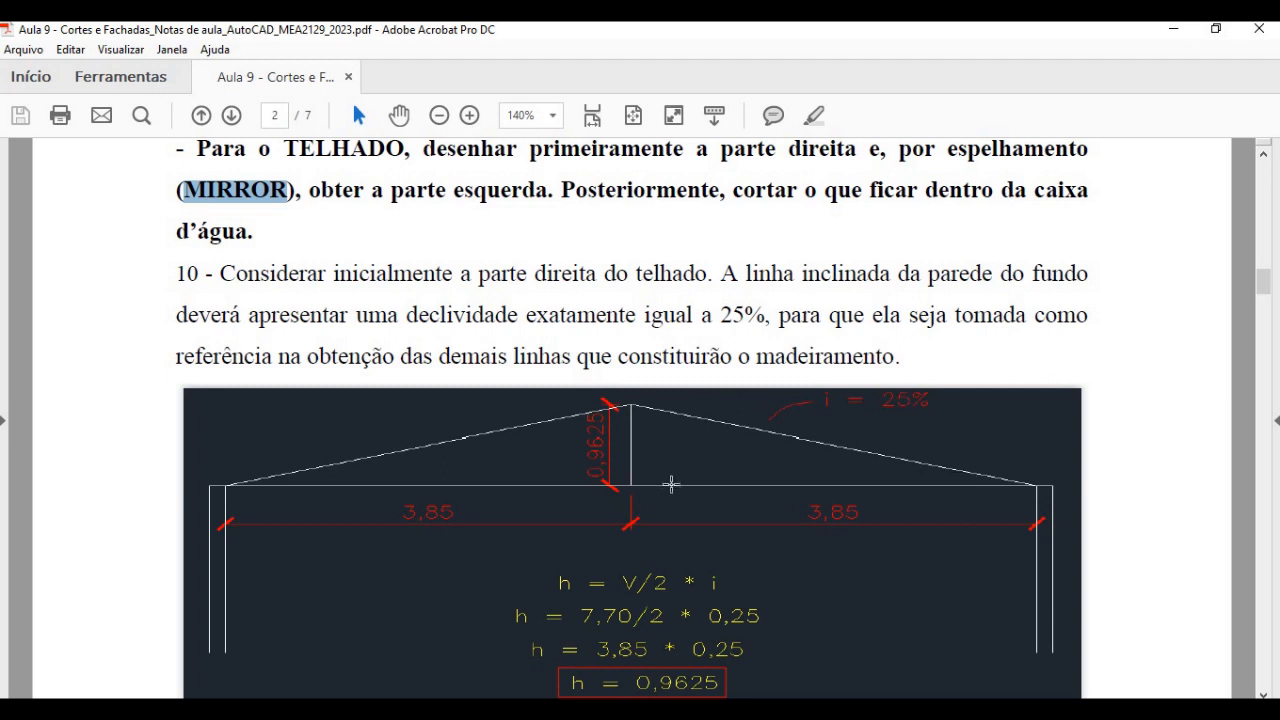
drag(562, 190, 1084, 190)
drag(175, 231, 262, 230)
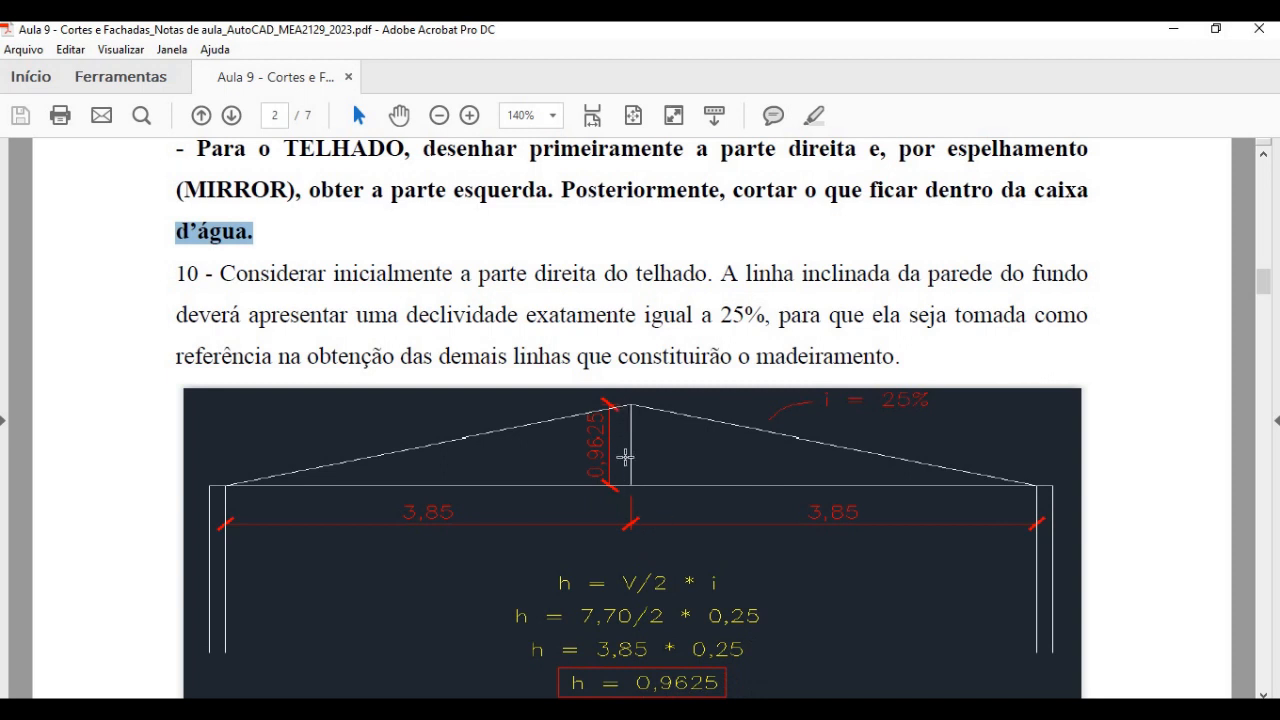
scroll(625, 454, down, 10)
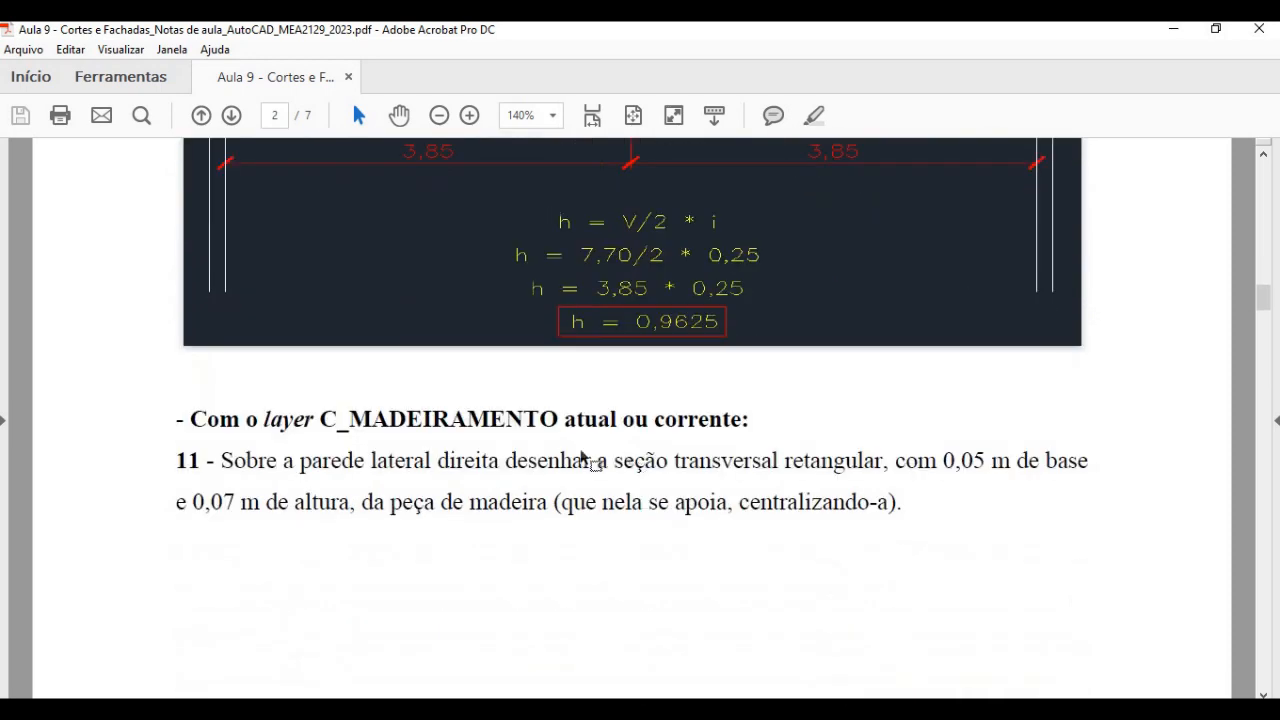
scroll(224, 318, down, 1)
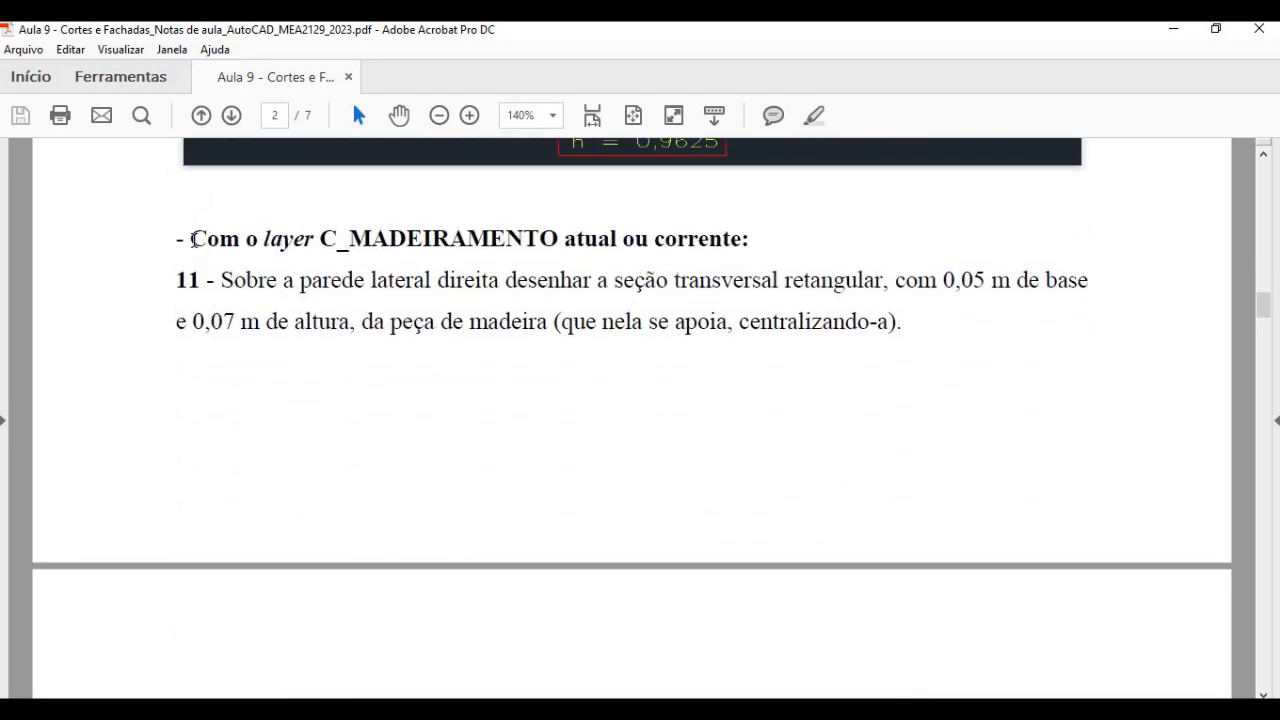
- Mark the C_MADEIRAMENTO layer note in the lesson PDF, switch to AutoCAD and make C_MADEIRAMENTO the current layer
drag(191, 239, 503, 226)
click(392, 714)
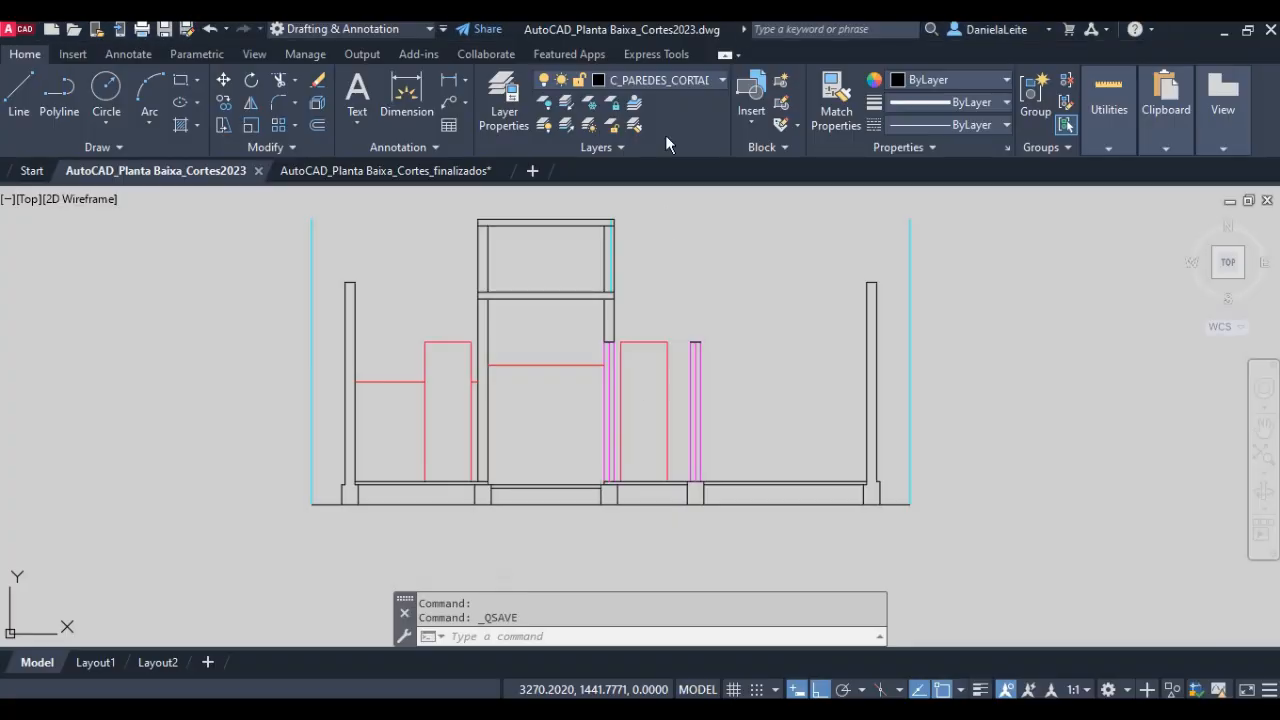
click(662, 80)
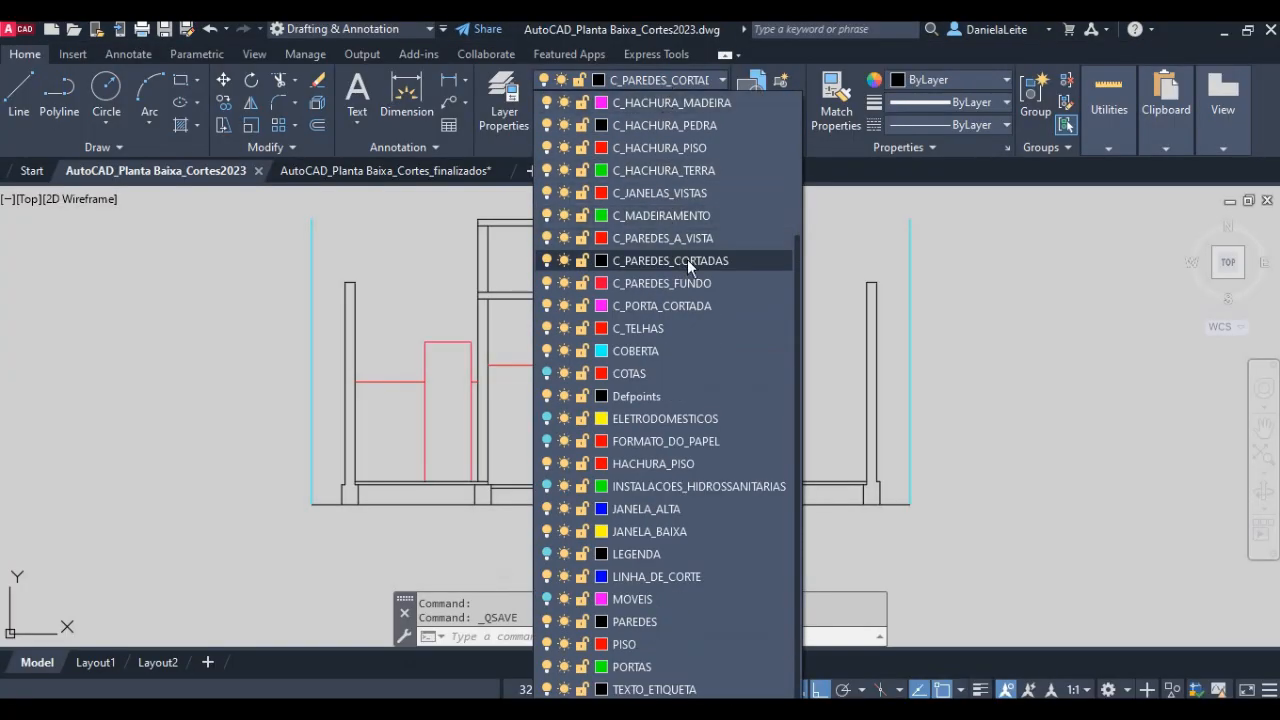
click(684, 215)
- Draw a horizontal line 3.85 long from the inner top corner of the right external wall towards the water tank compartment
scroll(735, 370, up, 5)
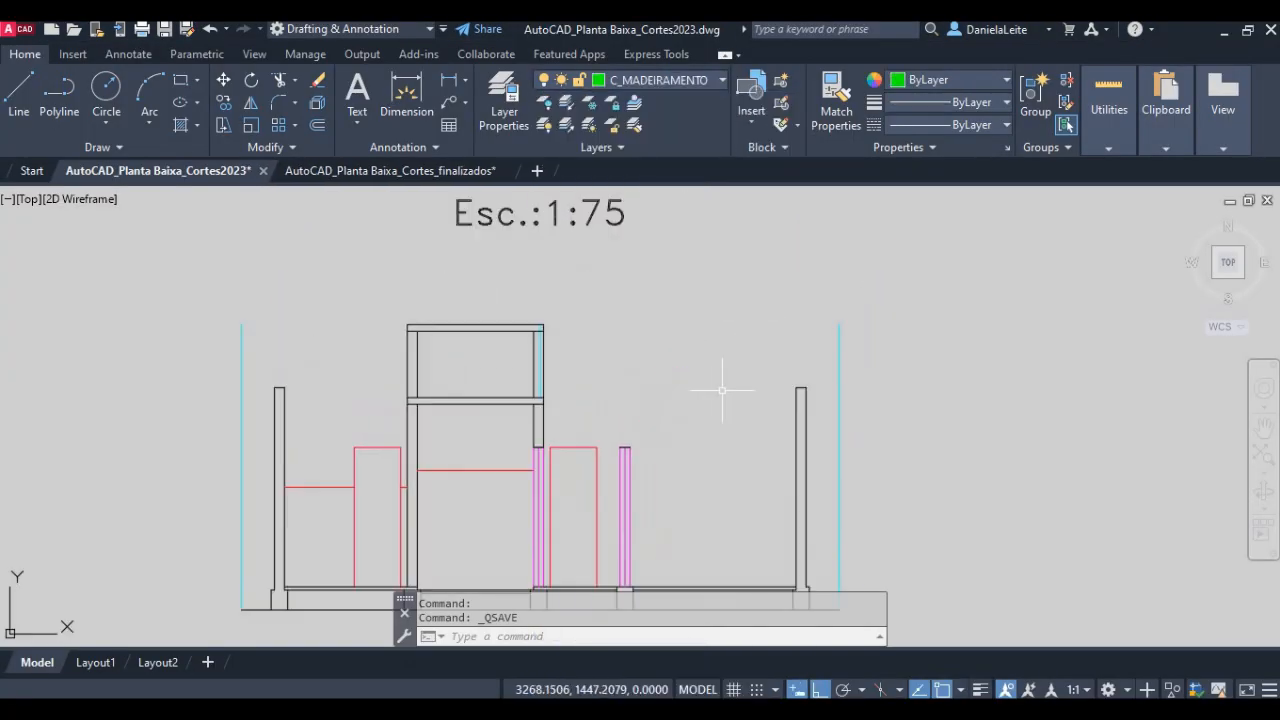
text(l)
key(Return)
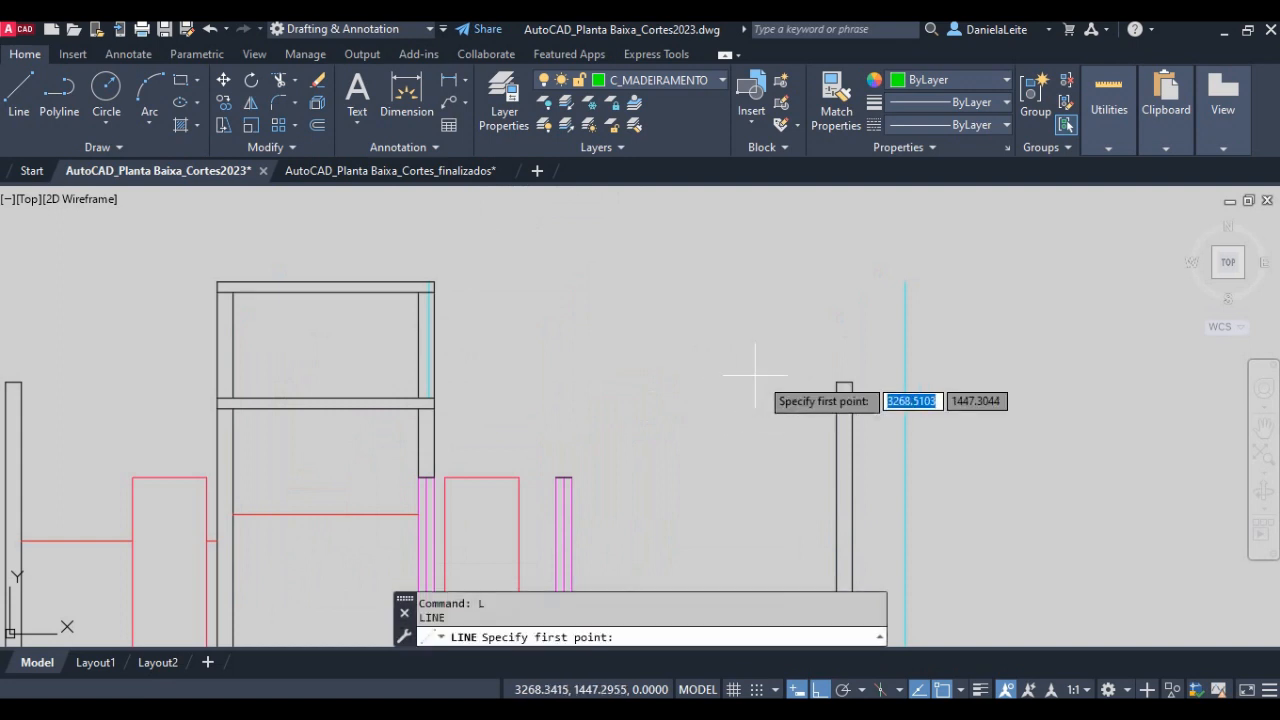
click(838, 381)
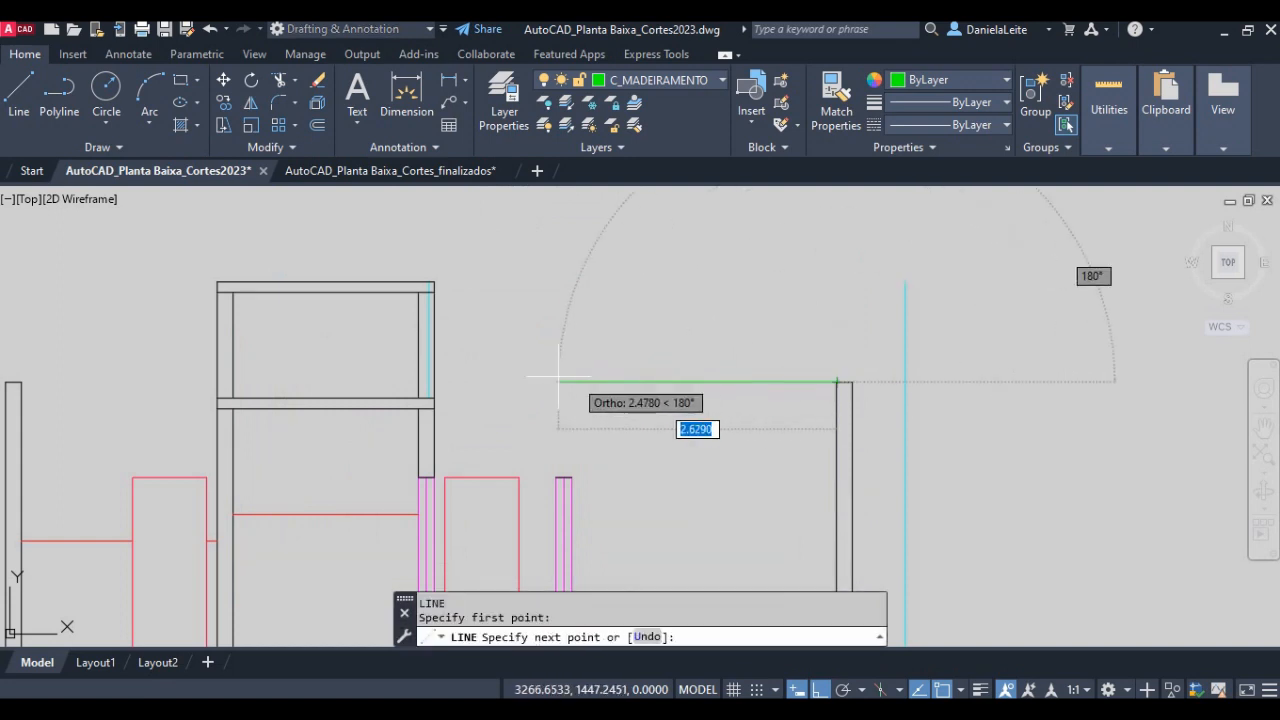
text(3.85)
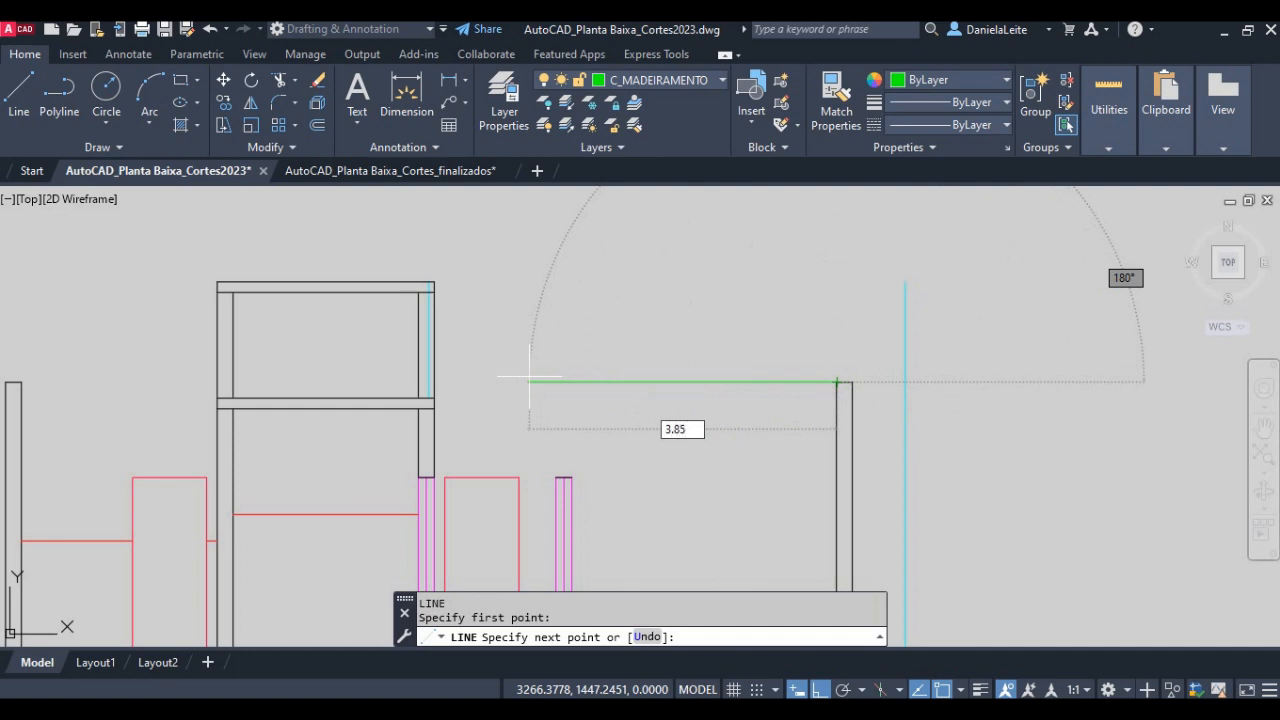
key(Return)
- Continue the line straight up by 0.9625 from its end at the water tank compartment
scroll(463, 356, up, 4)
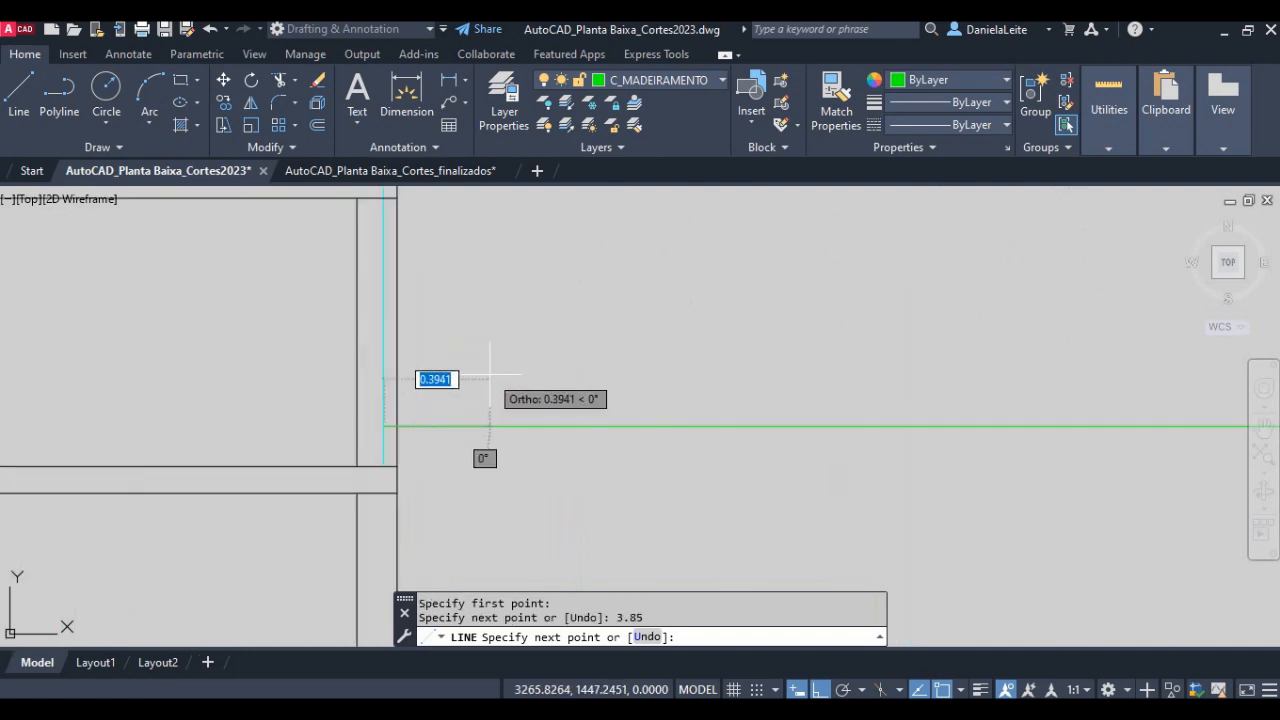
scroll(465, 370, down, 3)
scroll(430, 272, up, 5)
scroll(430, 272, down, 3)
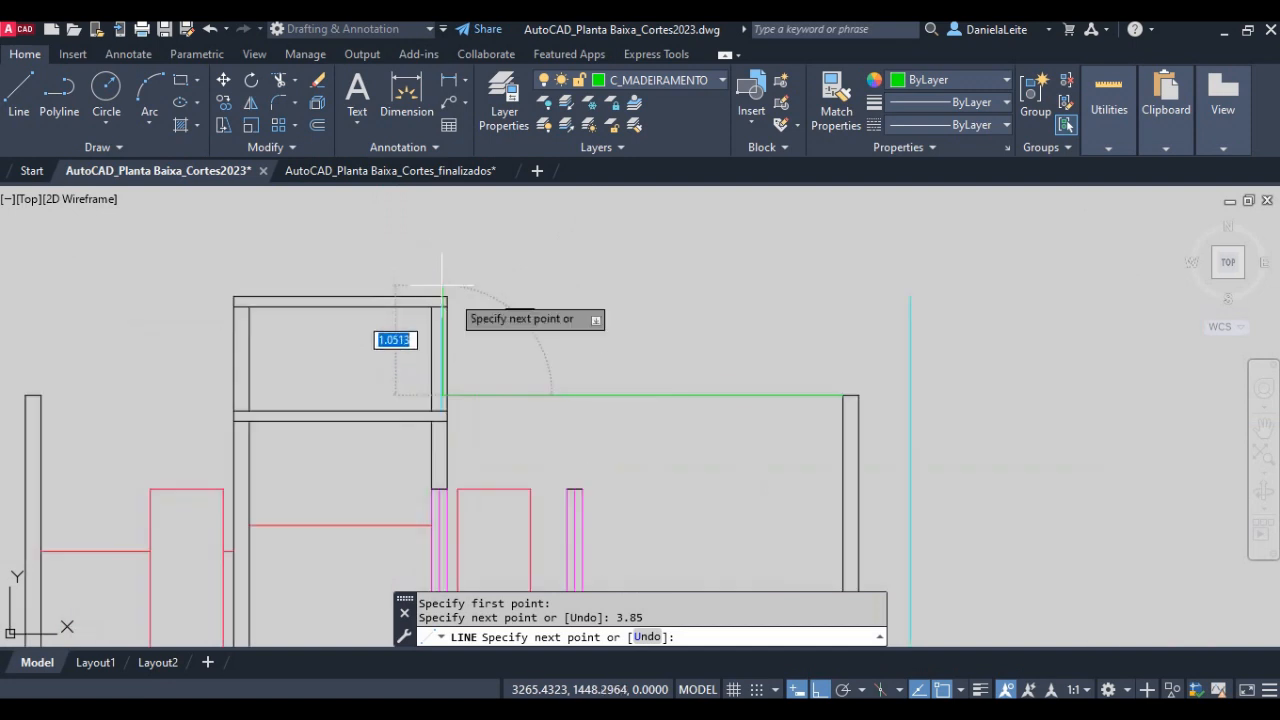
scroll(437, 275, up, 2)
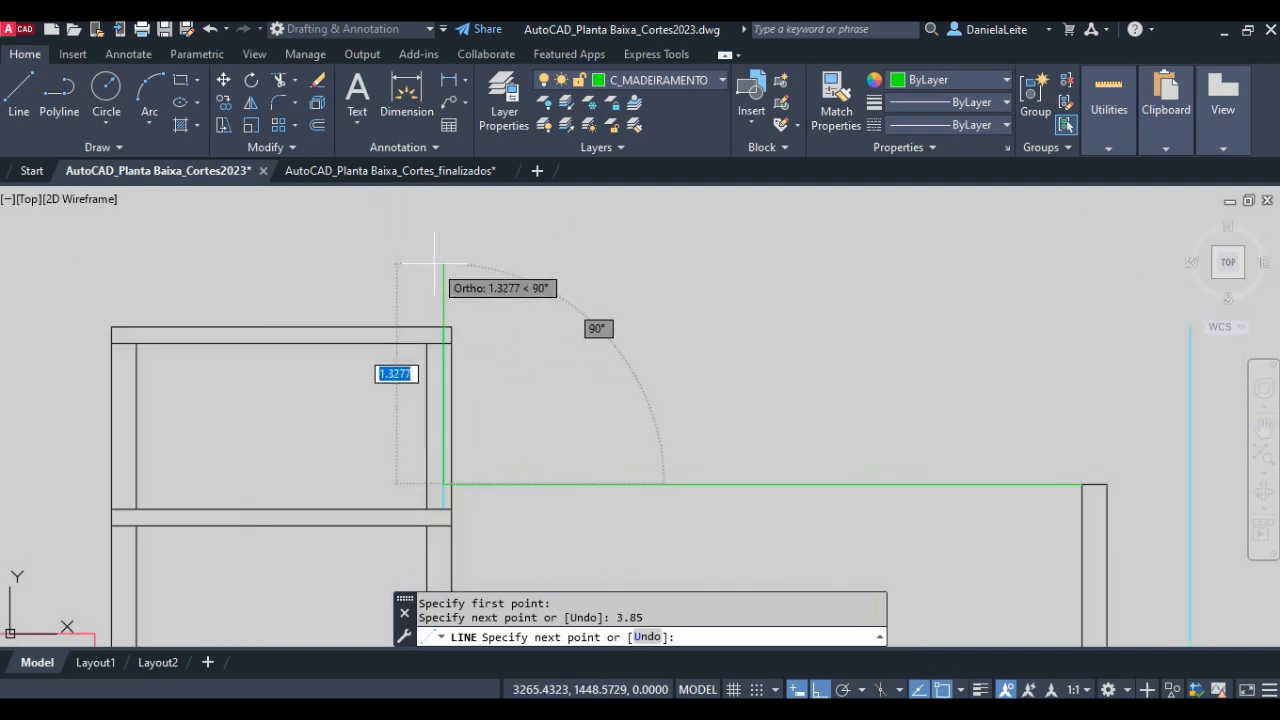
text(0)
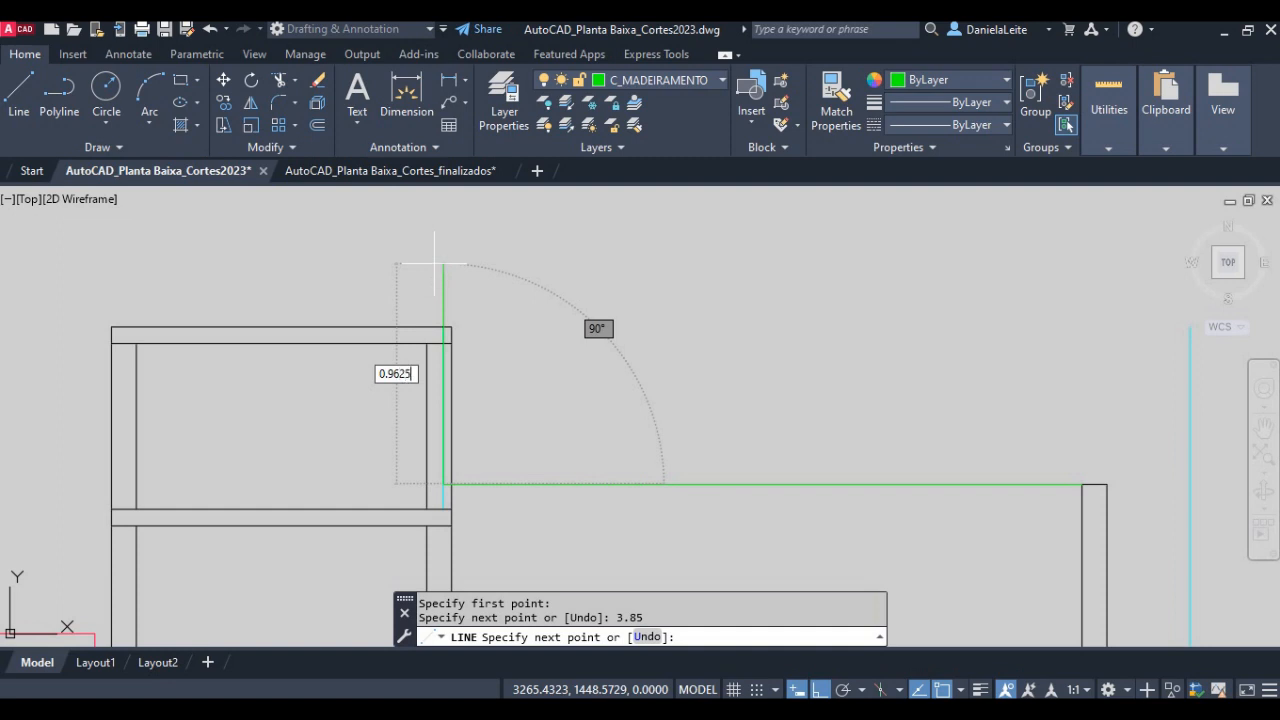
text(.9625)
key(Return)
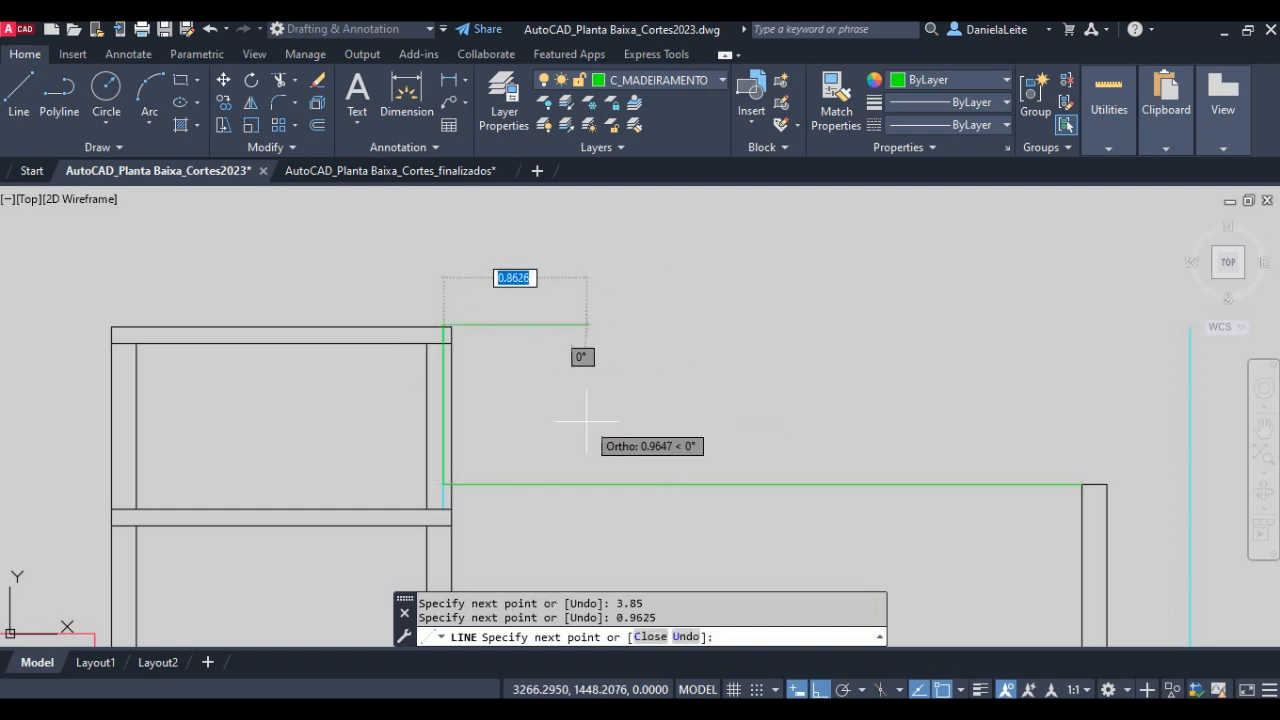
- Turn ortho off and draw the sloped roof line down to the inner top corner of the right external wall
key(F8)
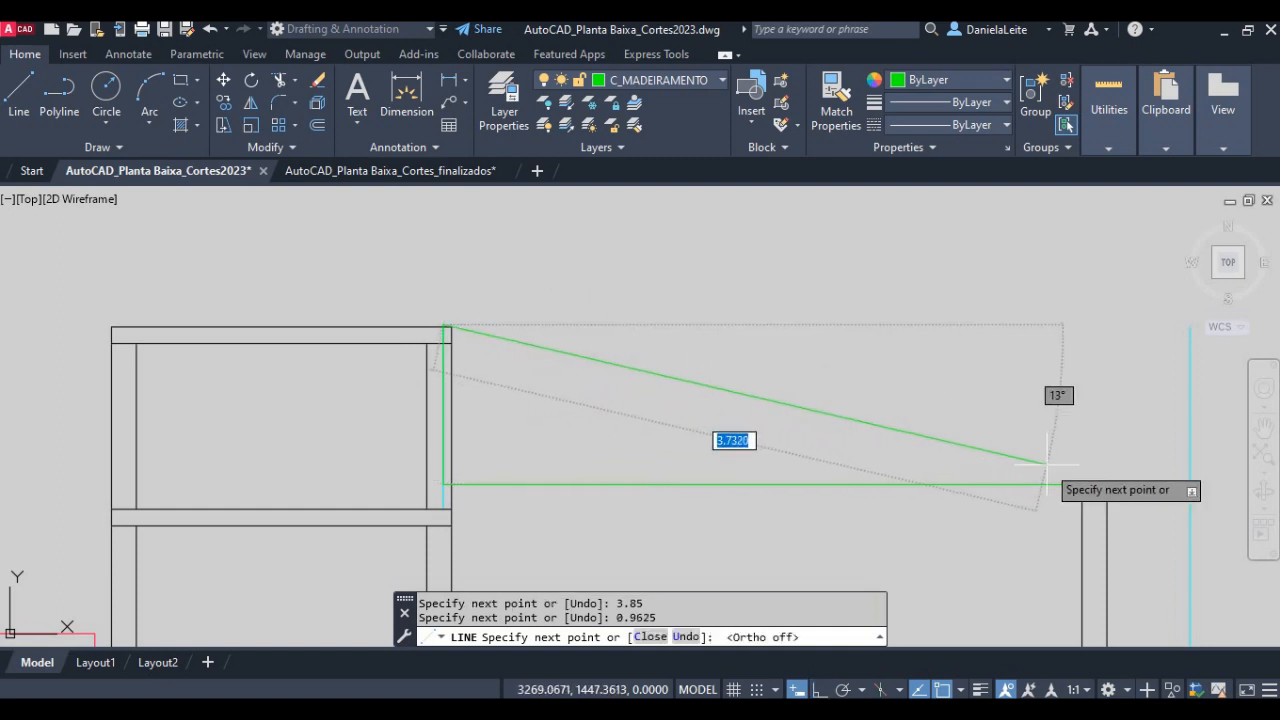
click(1082, 484)
key(Return)
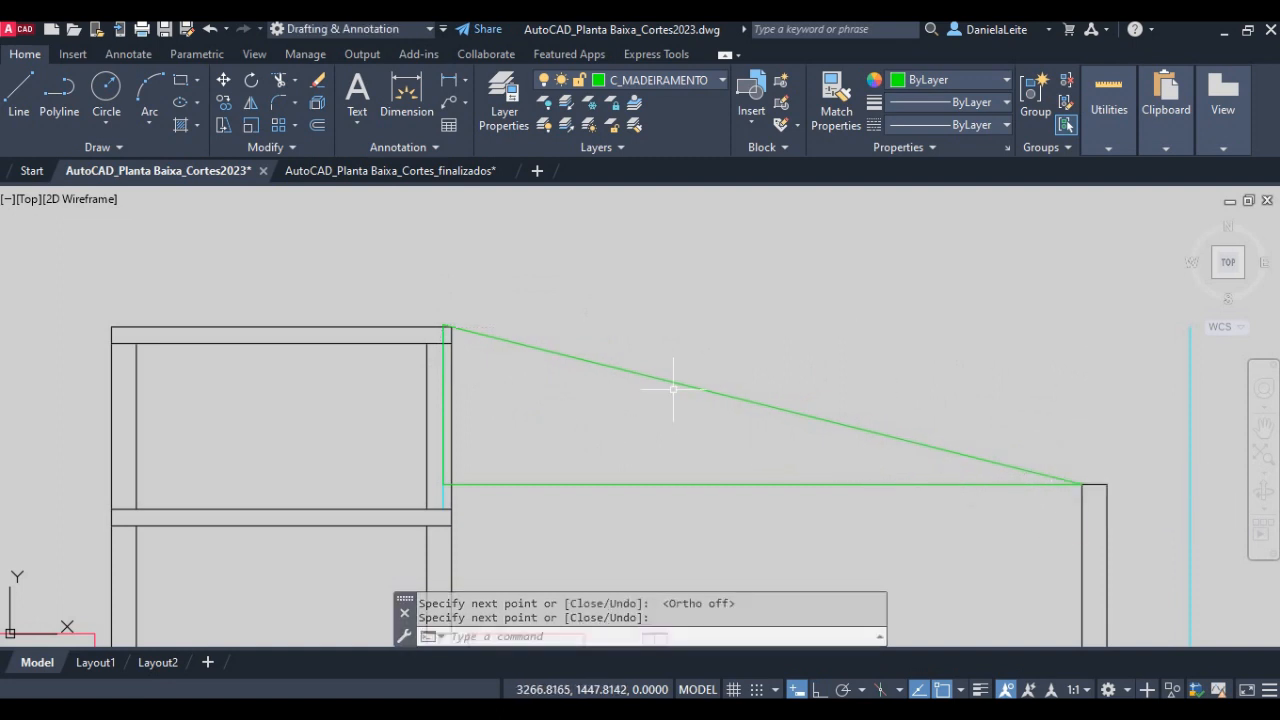
- Stretch the upper end of the COBERTA line at the water tank compartment straight up by about 0.24, with ortho on
middle_drag(478, 390, 386, 357)
scroll(347, 311, up, 5)
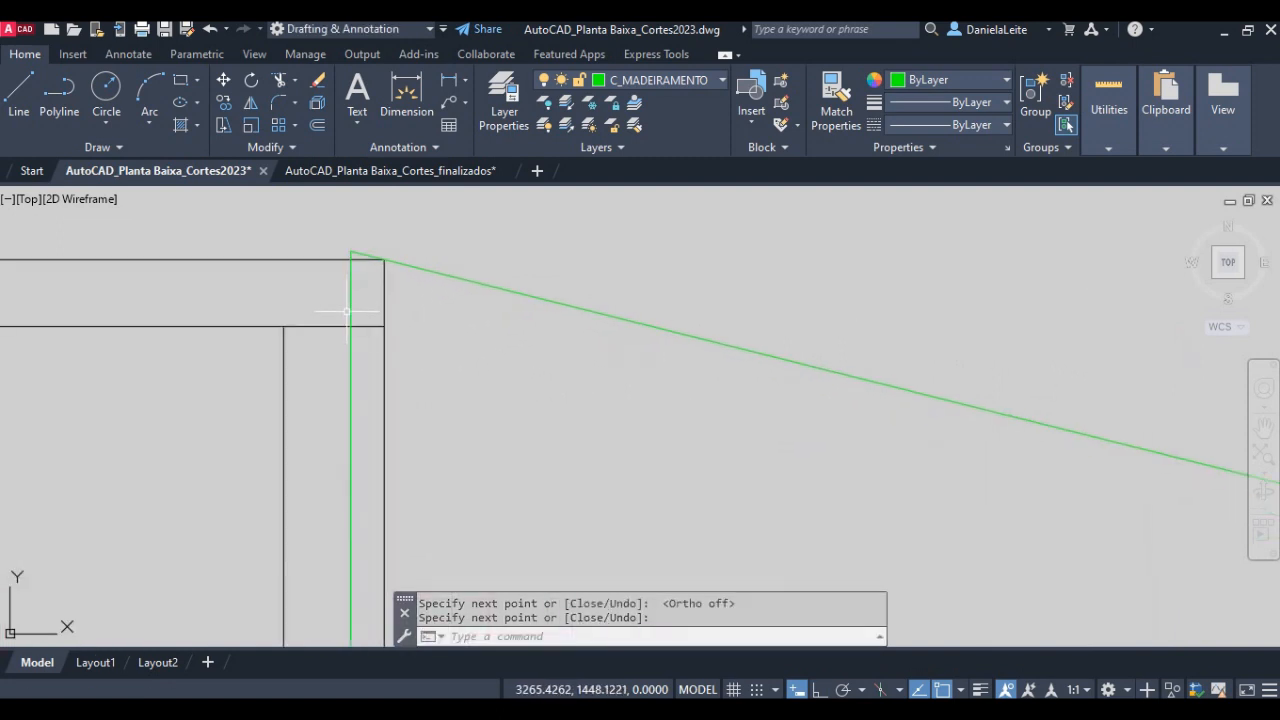
scroll(358, 418, down, 3)
click(357, 605)
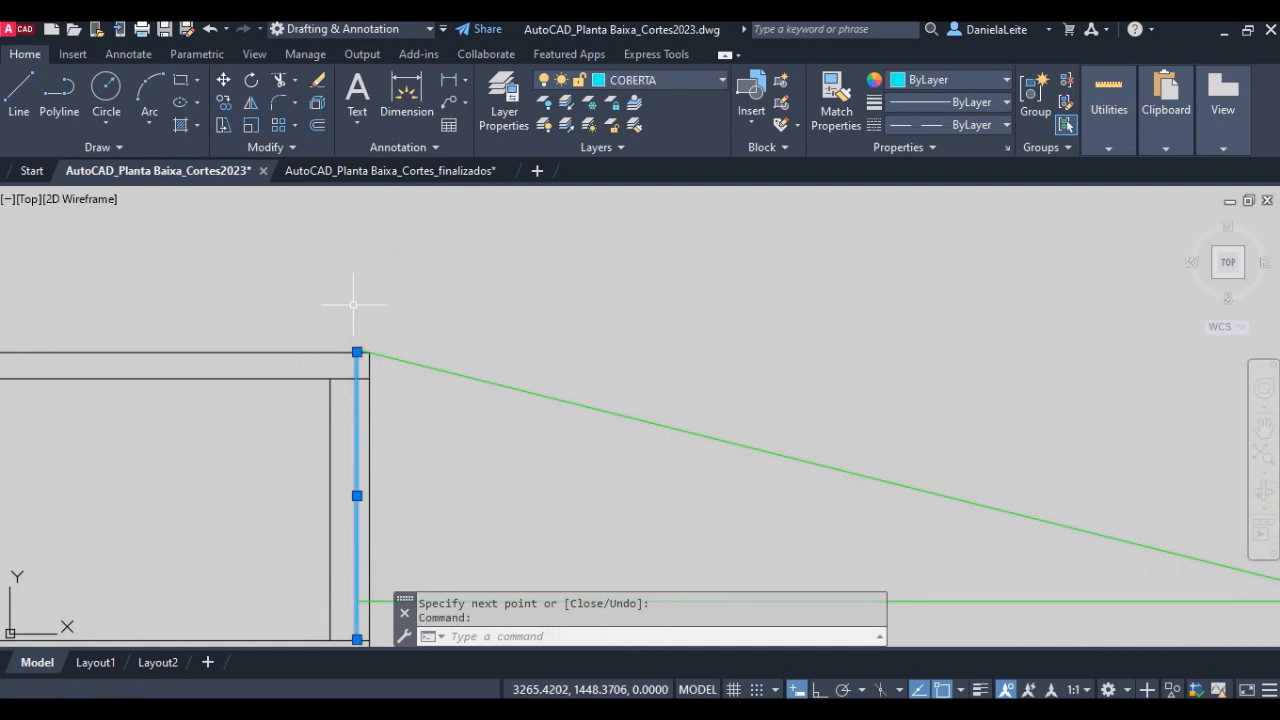
scroll(354, 315, up, 4)
click(365, 397)
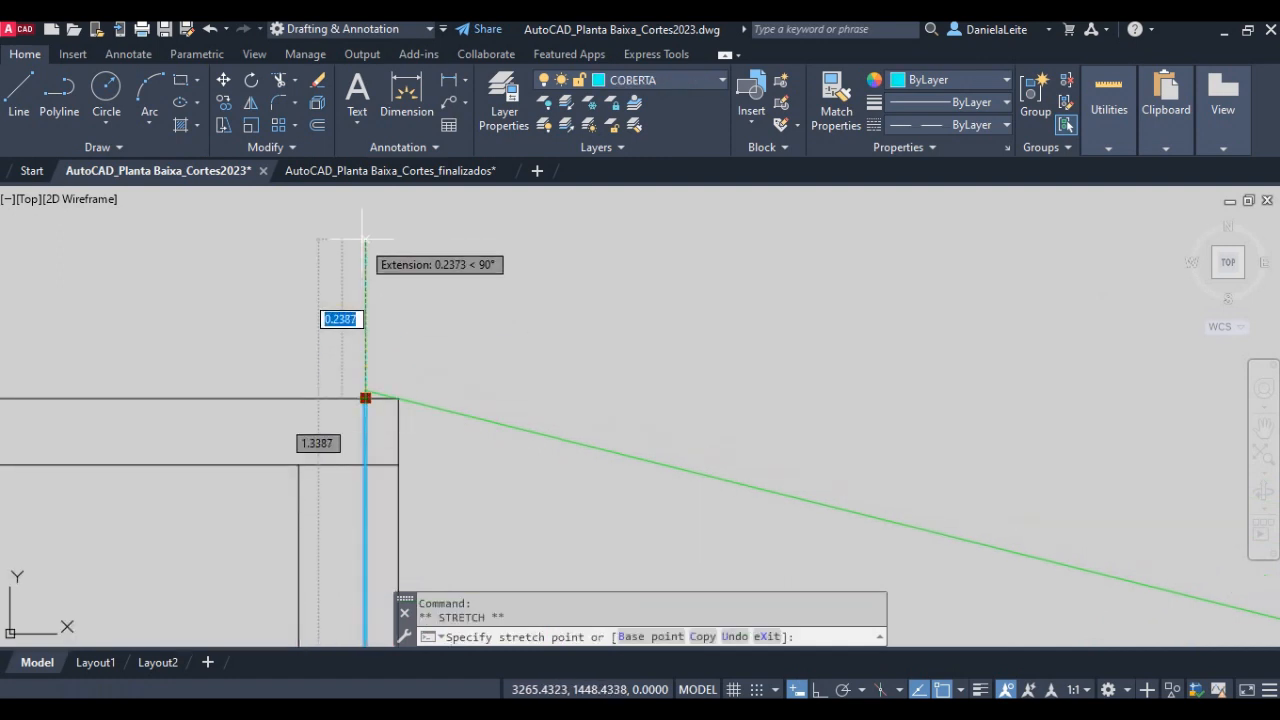
key(F8)
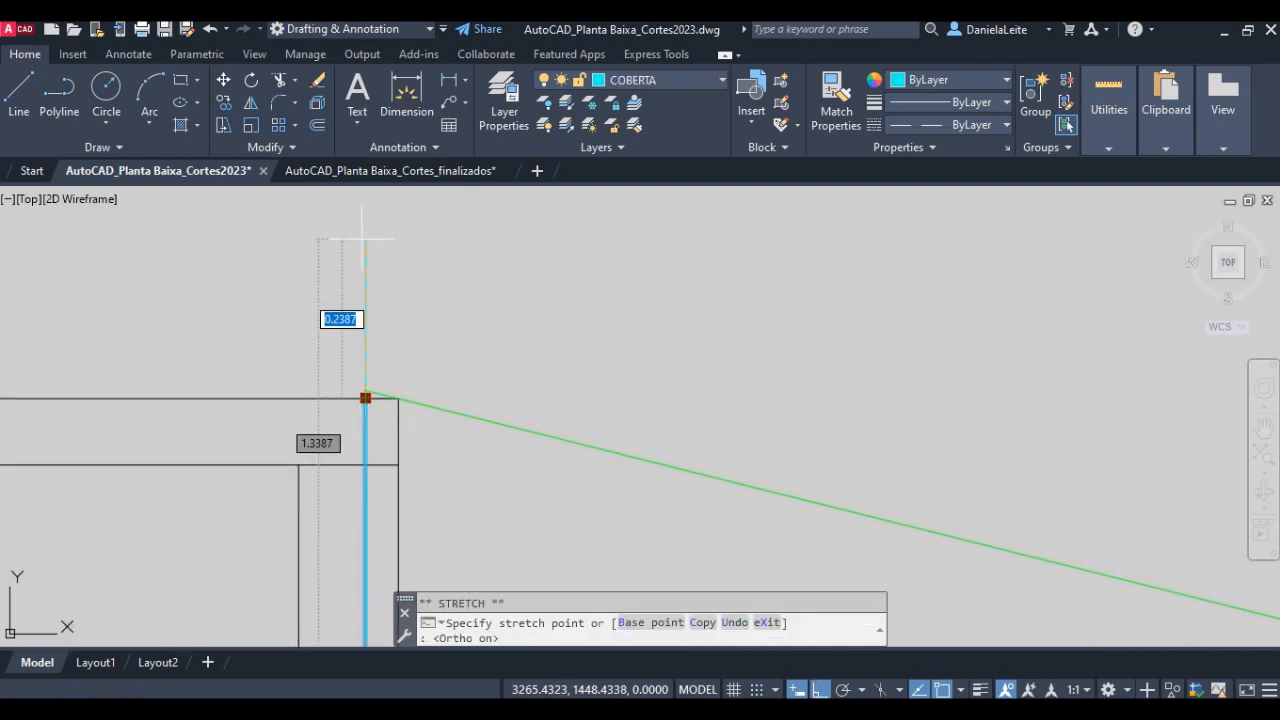
click(364, 241)
key(Escape)
scroll(443, 357, down, 5)
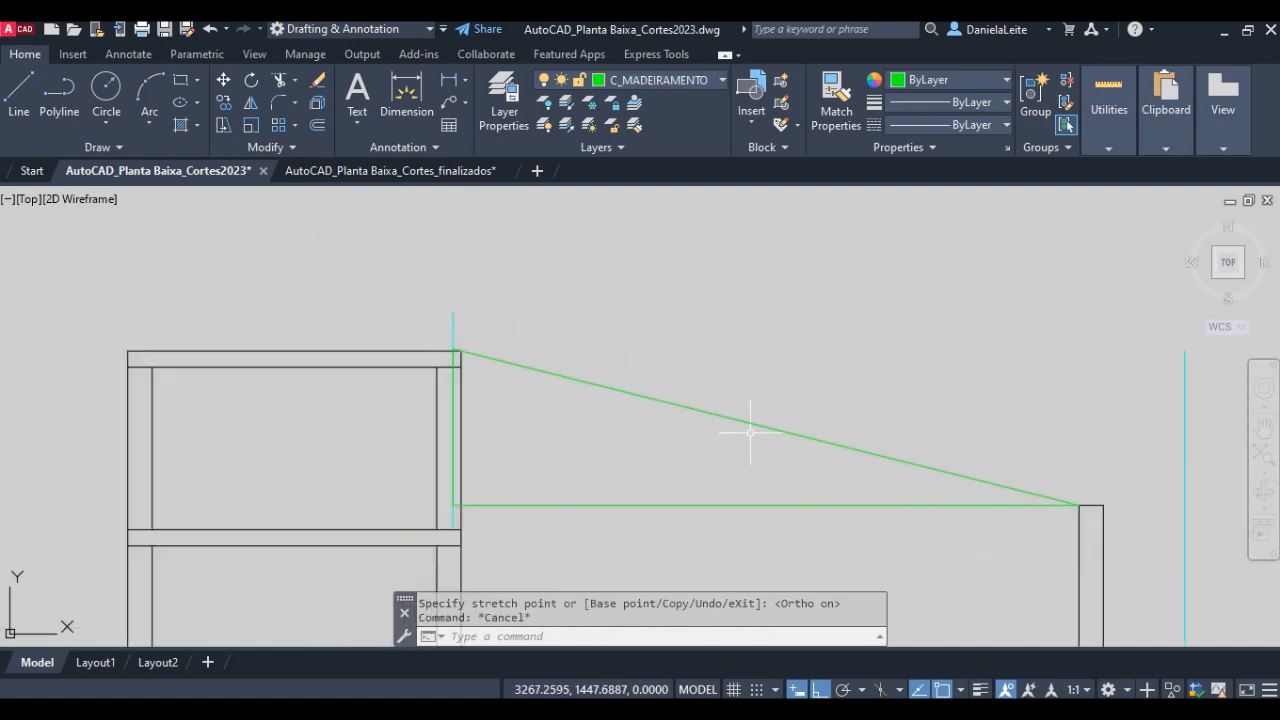
- Switch to the lesson PDF and review the 25% roof slope diagram and item 11 on the timber piece's cross-section
key(alt+Tab)
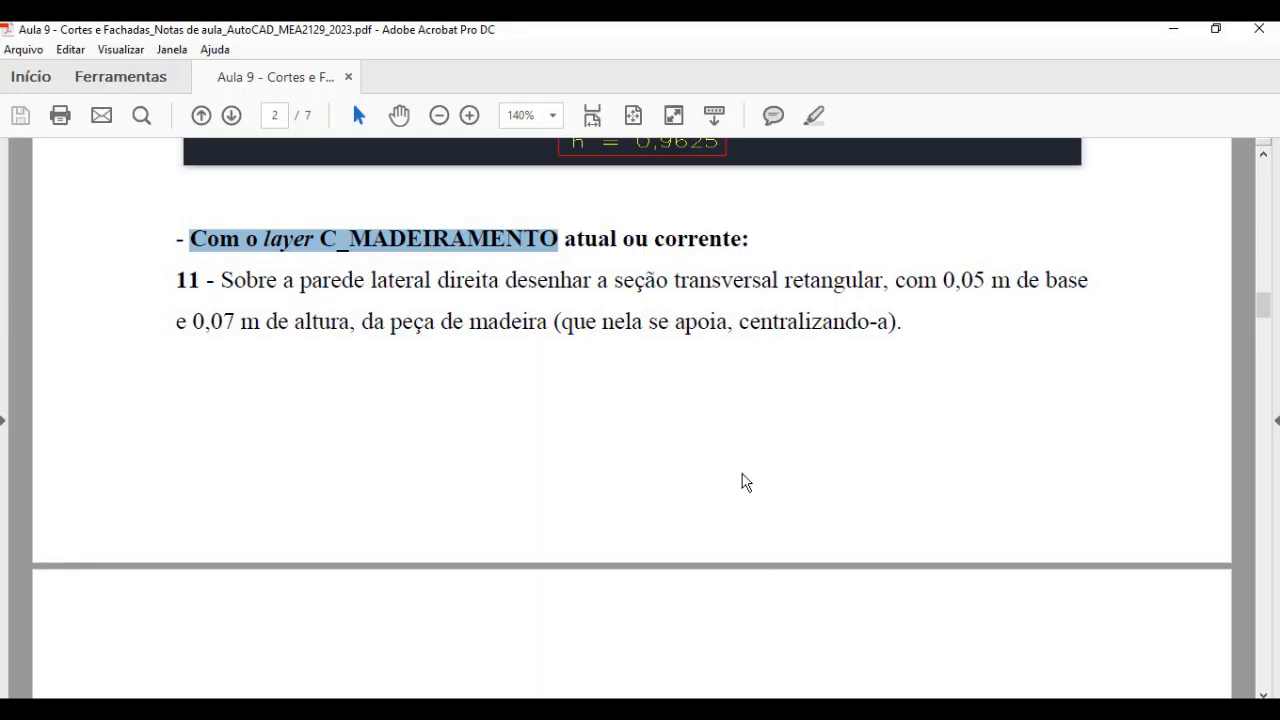
scroll(745, 482, up, 5)
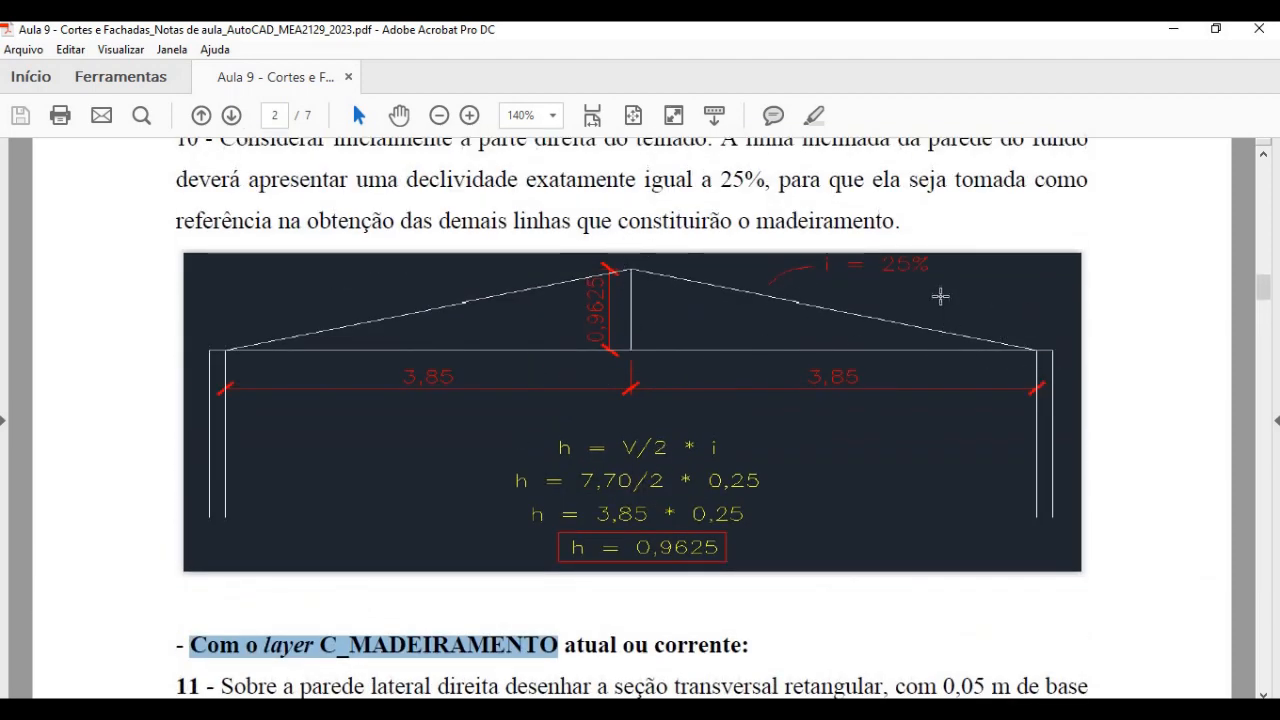
scroll(900, 305, up, 1)
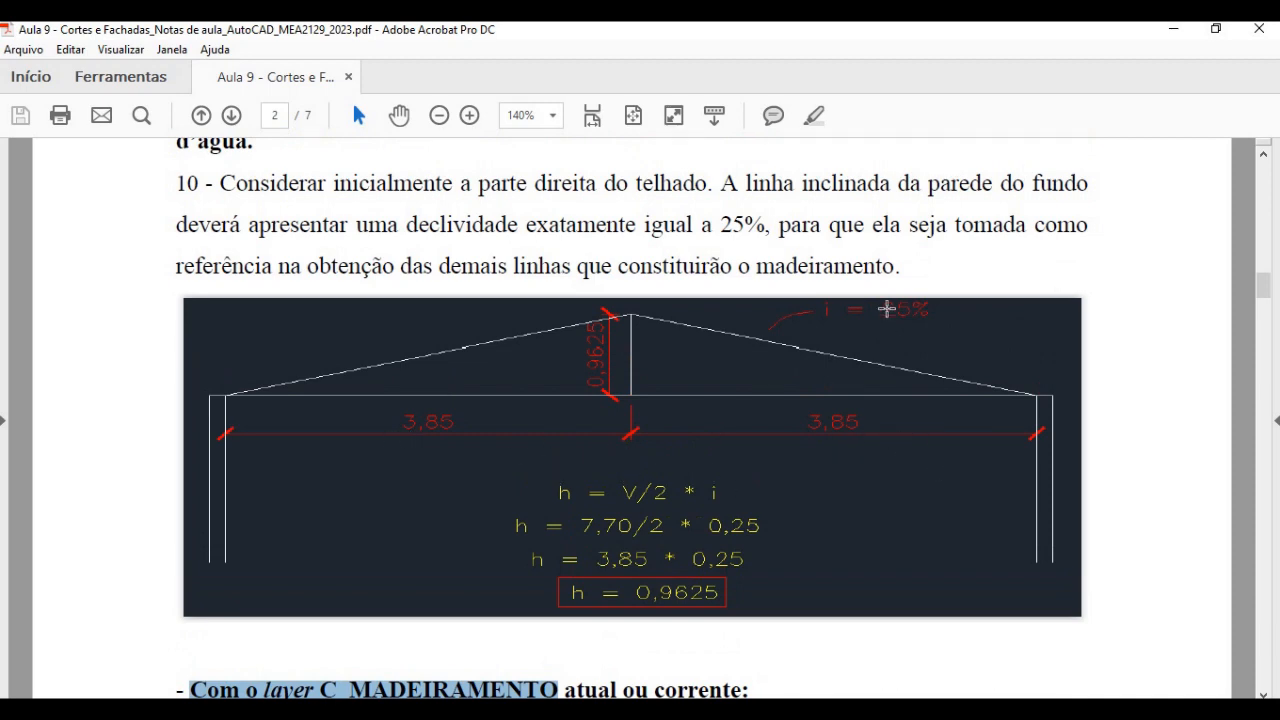
scroll(897, 417, down, 10)
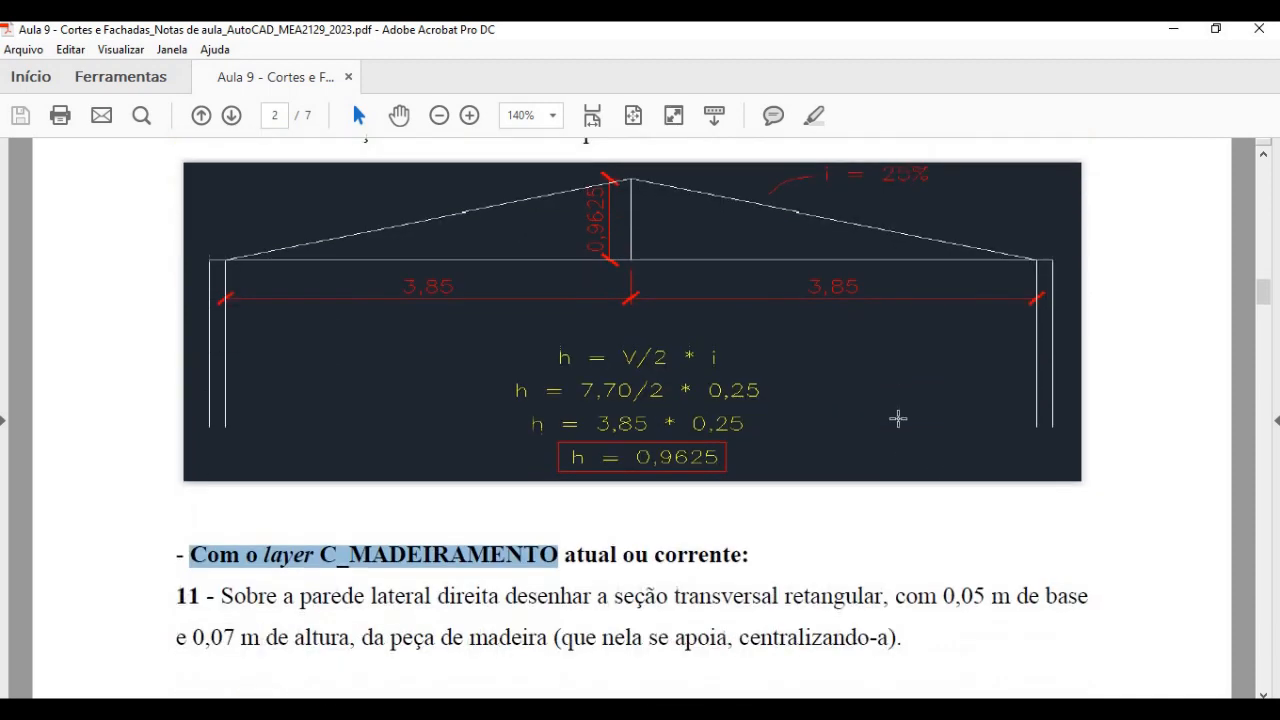
click(385, 321)
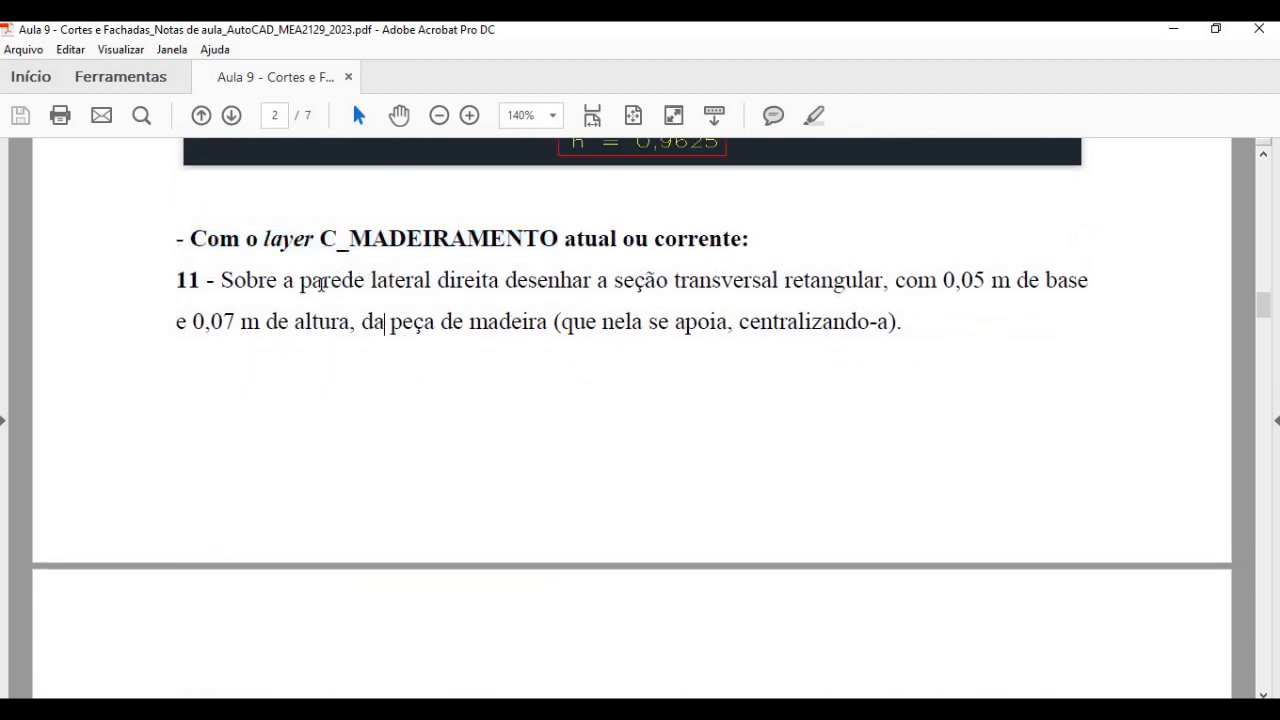
drag(300, 282, 809, 270)
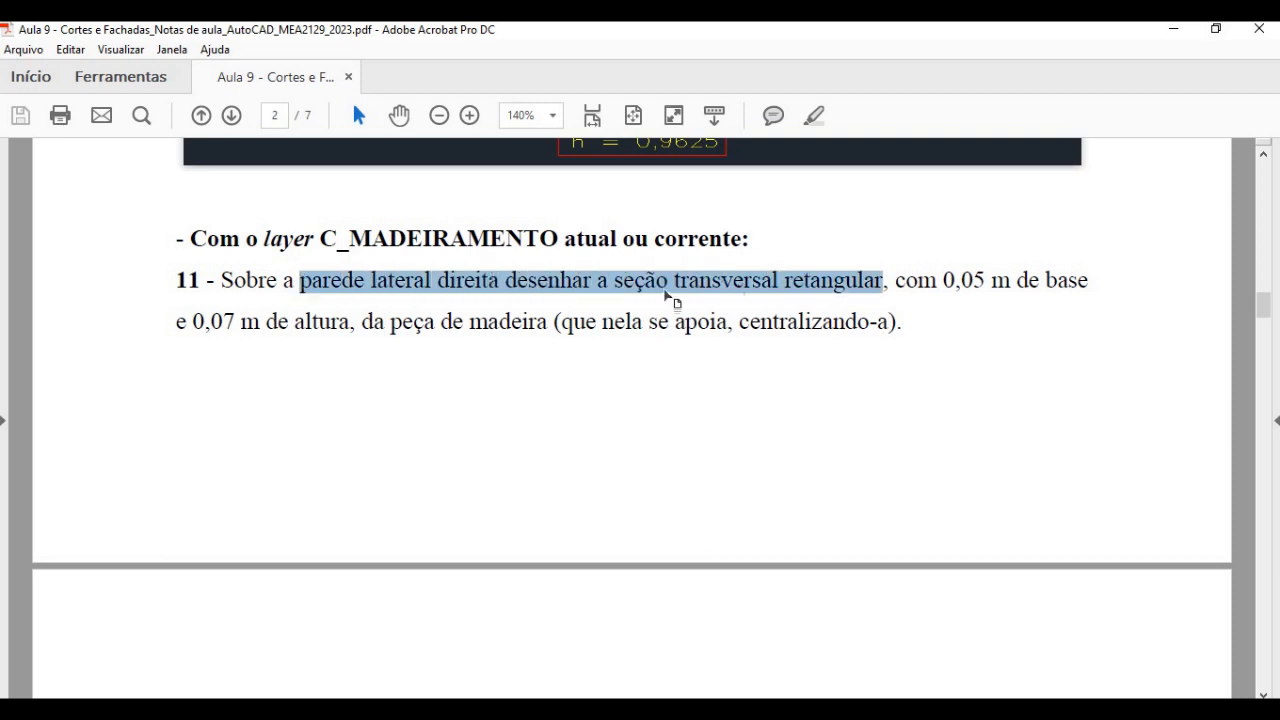
drag(944, 280, 1056, 275)
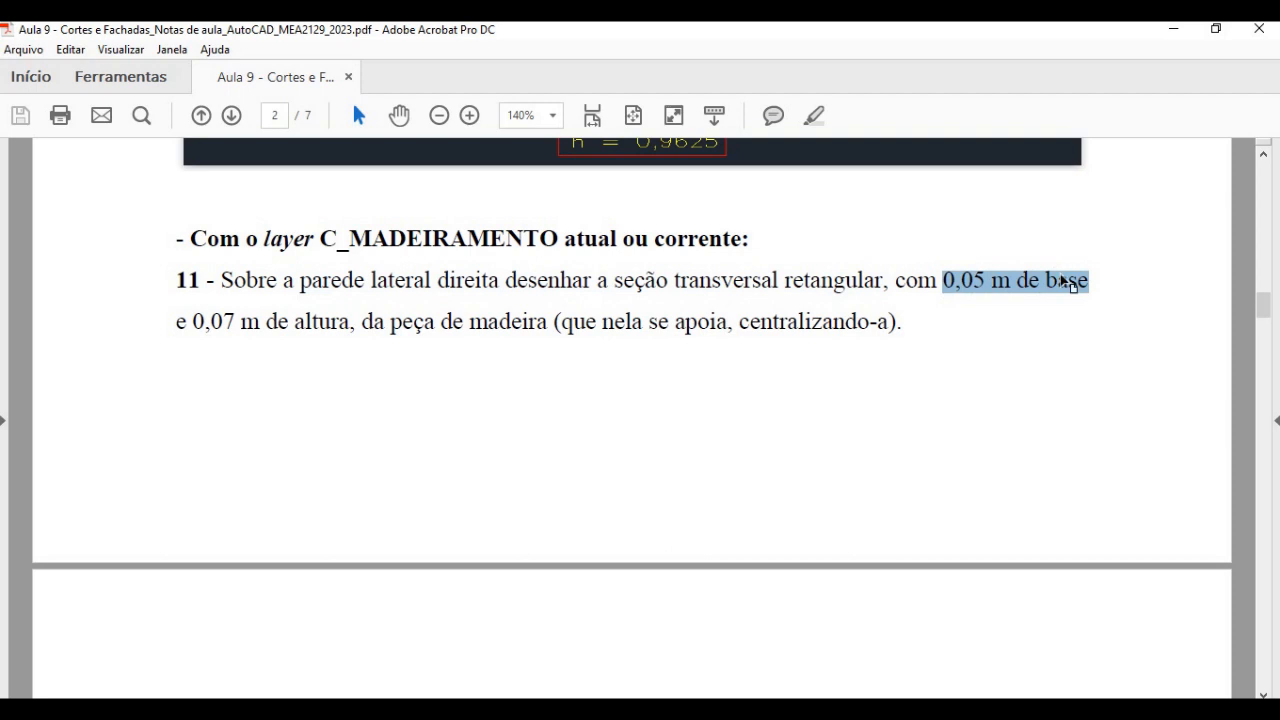
drag(192, 322, 350, 322)
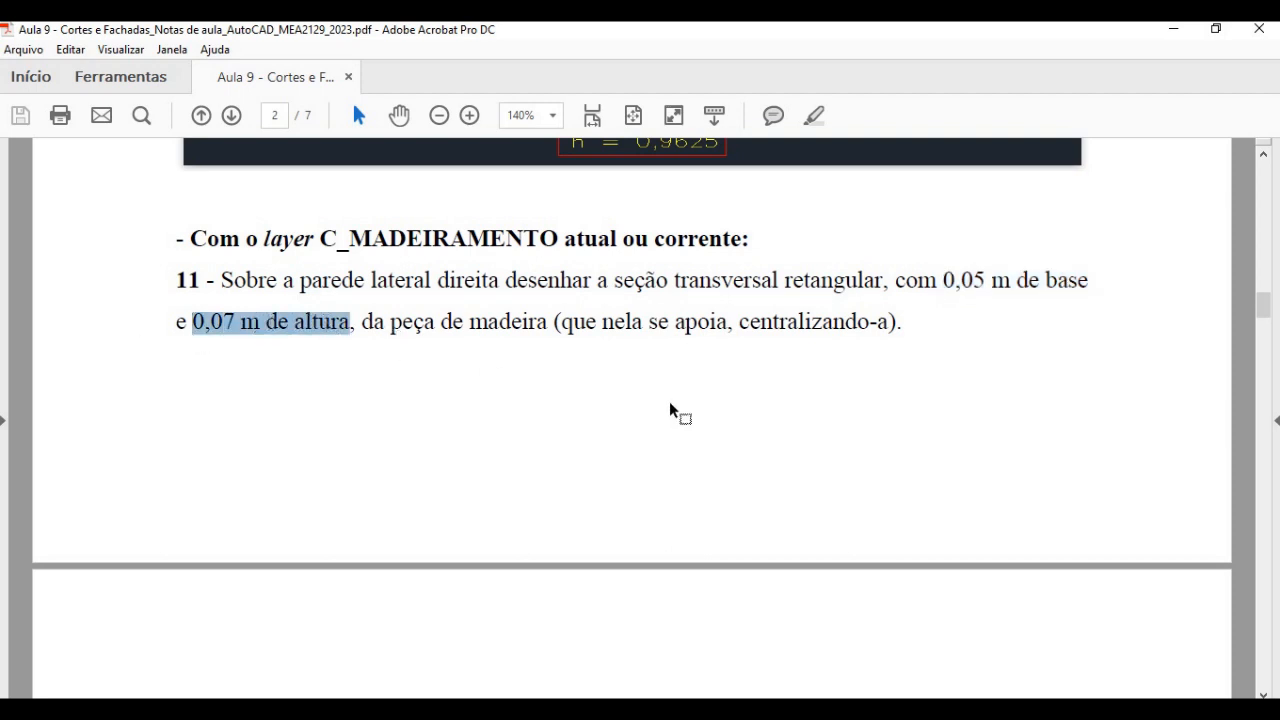
scroll(670, 407, down, 8)
- Switch back to AutoCAD and examine the roof timbers and wall-top support piece in the finished Corte Transversal BB
key(alt+Tab)
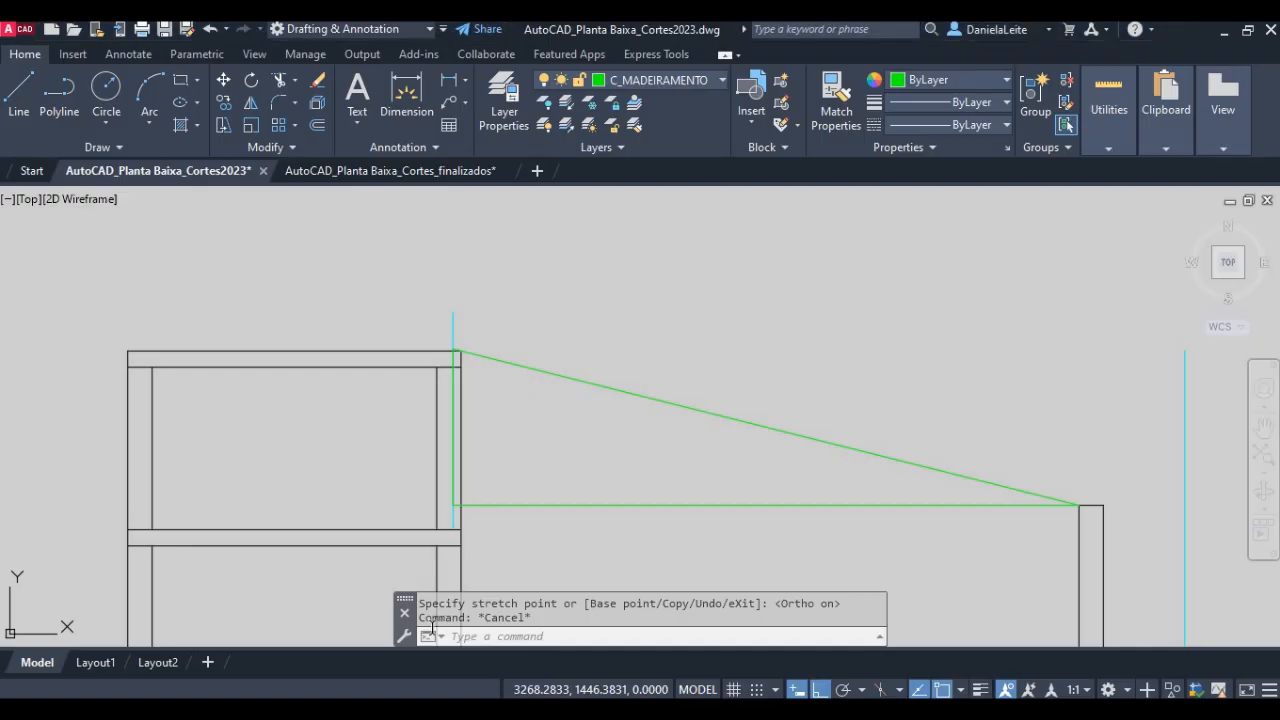
middle_drag(920, 373, 95, 480)
middle_drag(955, 270, 638, 361)
scroll(664, 379, down, 7)
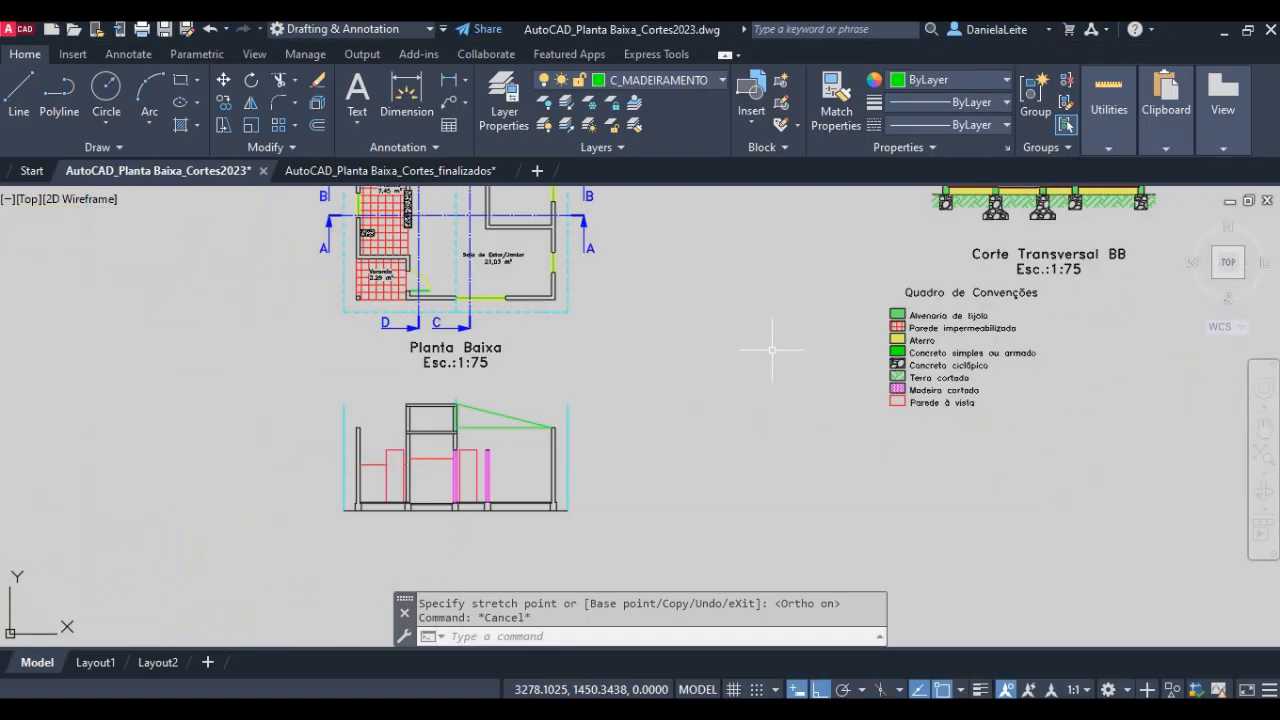
middle_drag(1060, 215, 653, 383)
scroll(701, 340, up, 8)
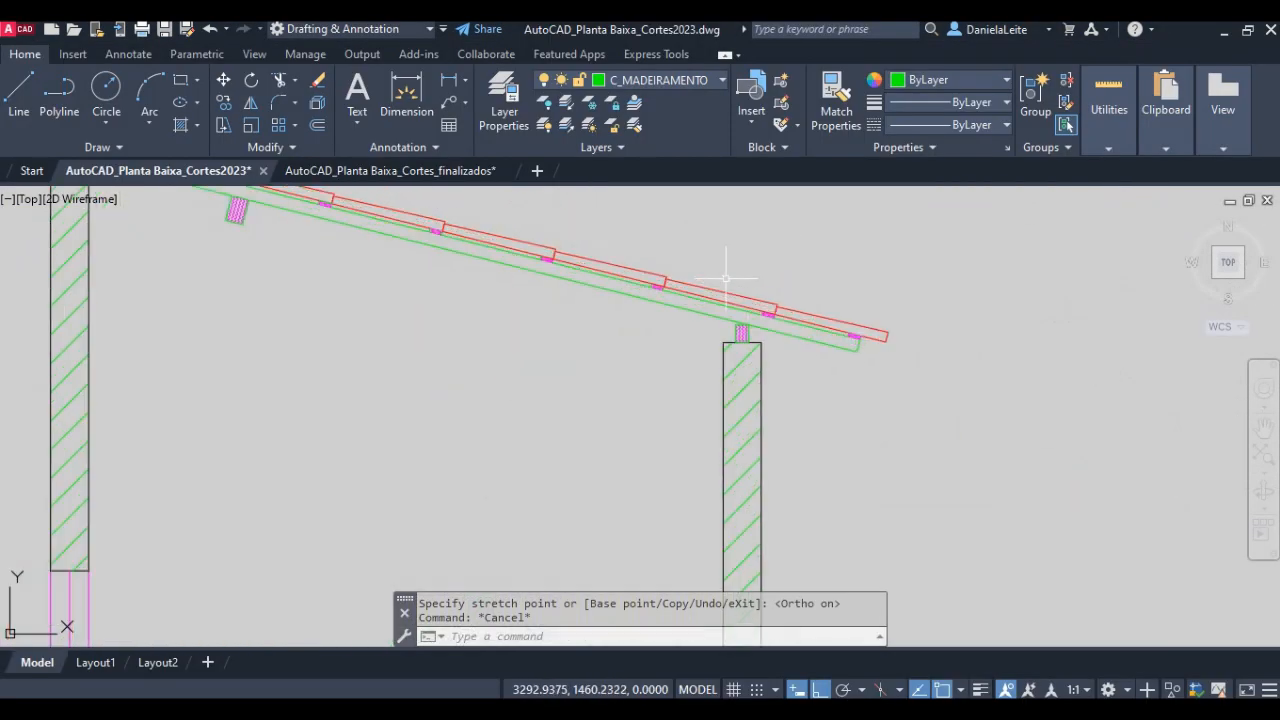
scroll(665, 297, down, 4)
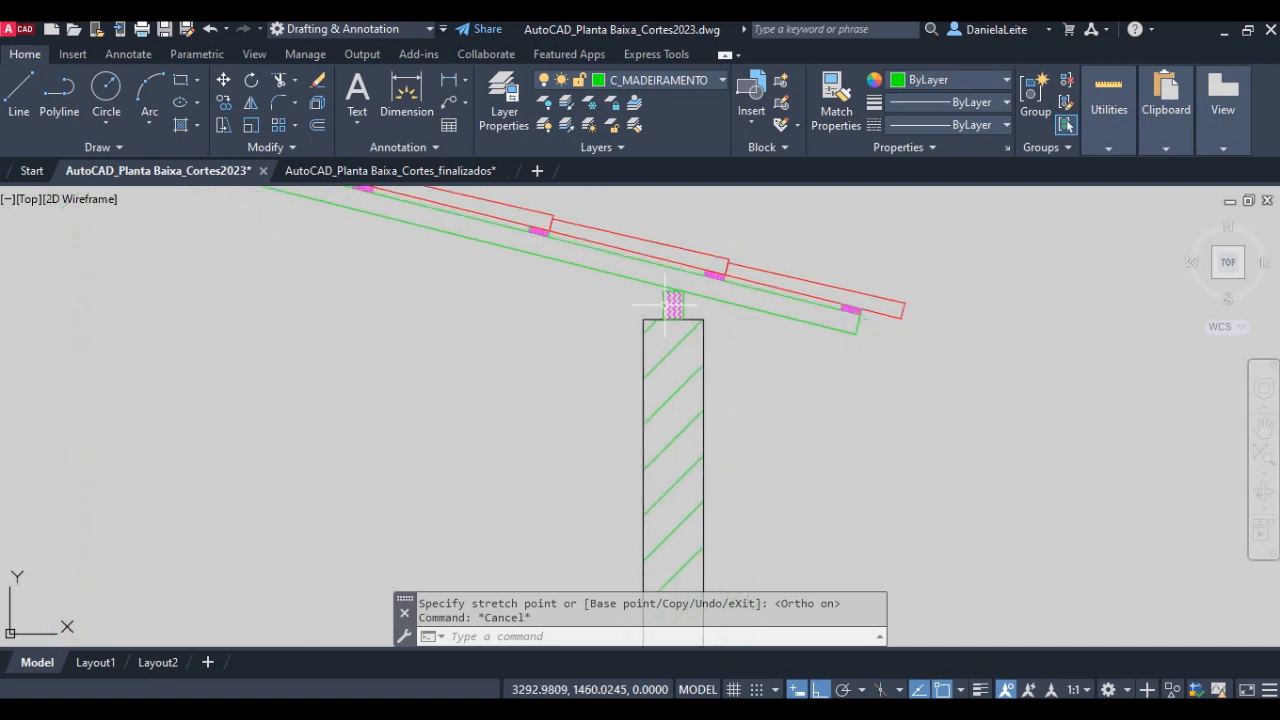
middle_drag(429, 300, 729, 467)
scroll(432, 345, down, 3)
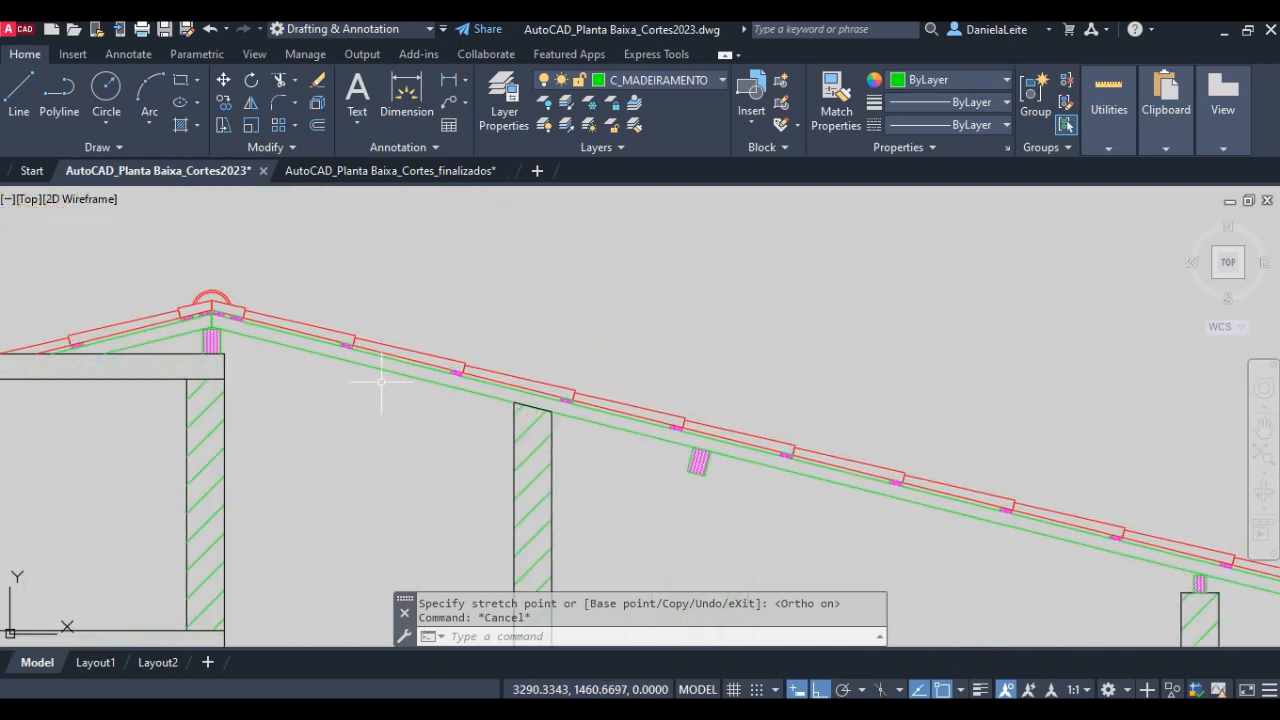
scroll(688, 348, up, 3)
middle_drag(688, 348, 676, 343)
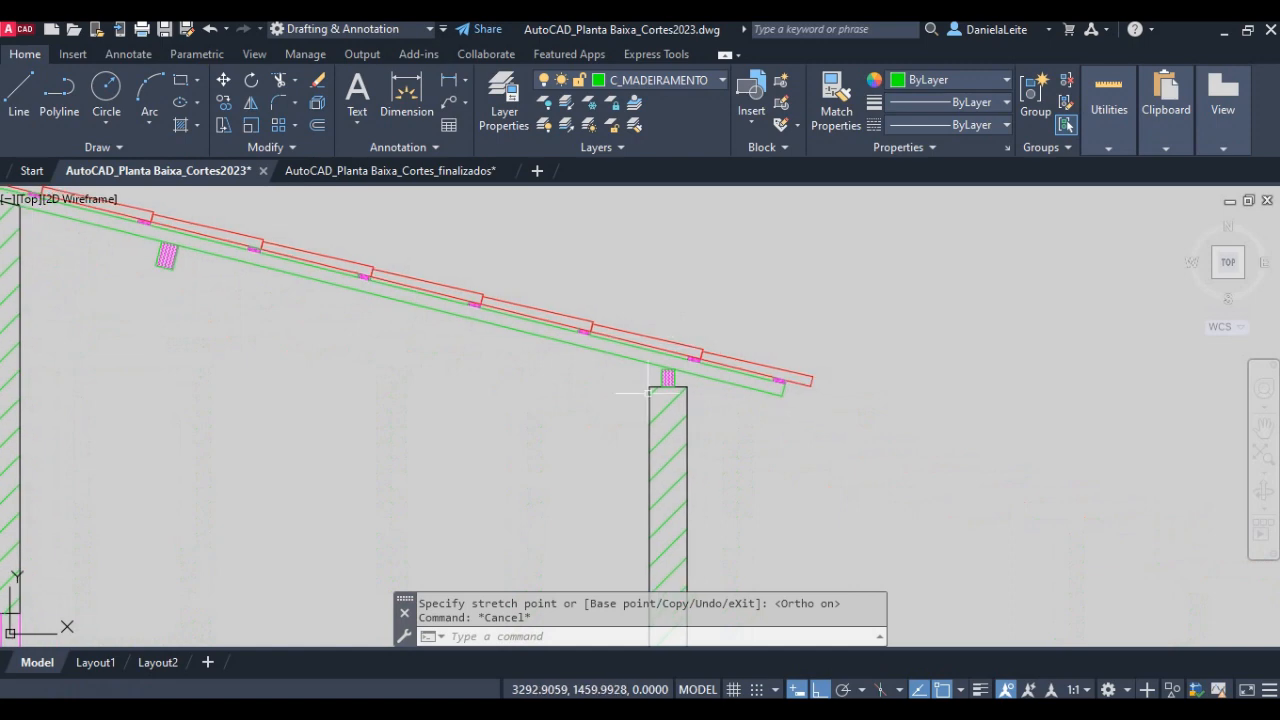
scroll(609, 387, down, 4)
middle_drag(360, 610, 607, 379)
scroll(440, 448, down, 6)
middle_drag(336, 498, 572, 278)
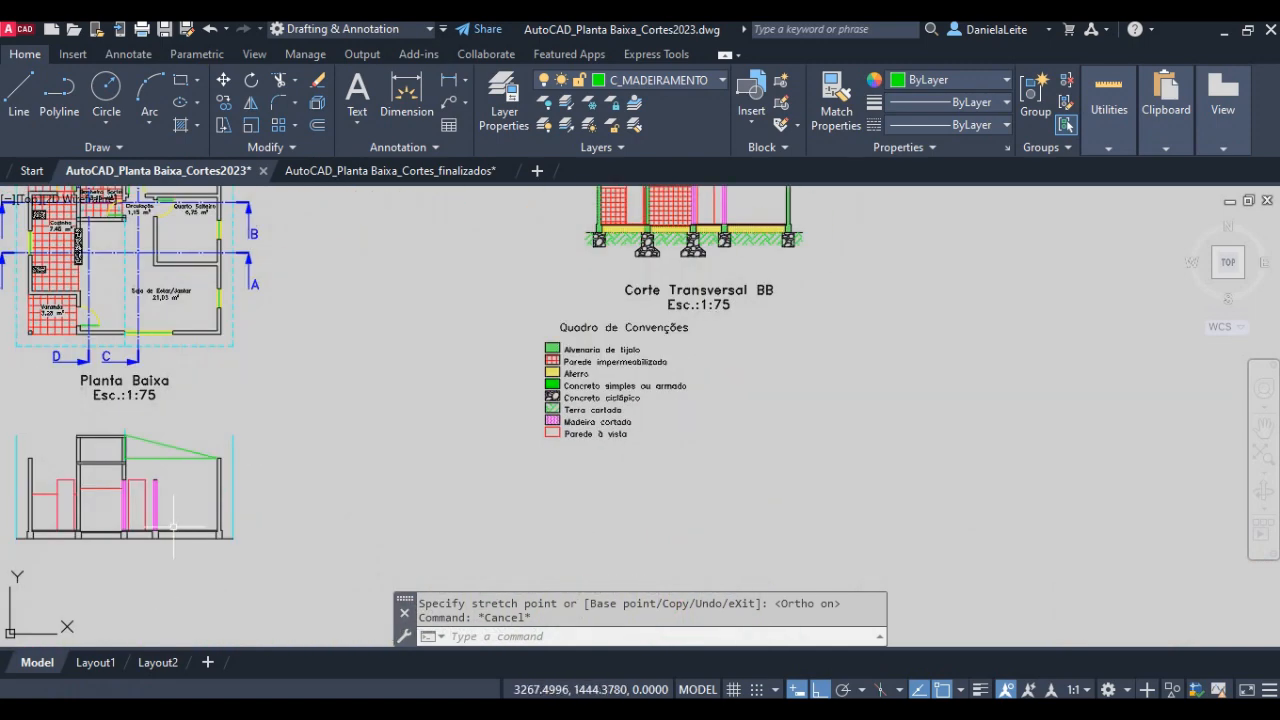
- Draw a 0.05 by 0.07 rectangle for the timber piece in the empty area beyond the right external wall
middle_drag(175, 528, 290, 491)
scroll(330, 400, up, 9)
middle_drag(352, 372, 471, 345)
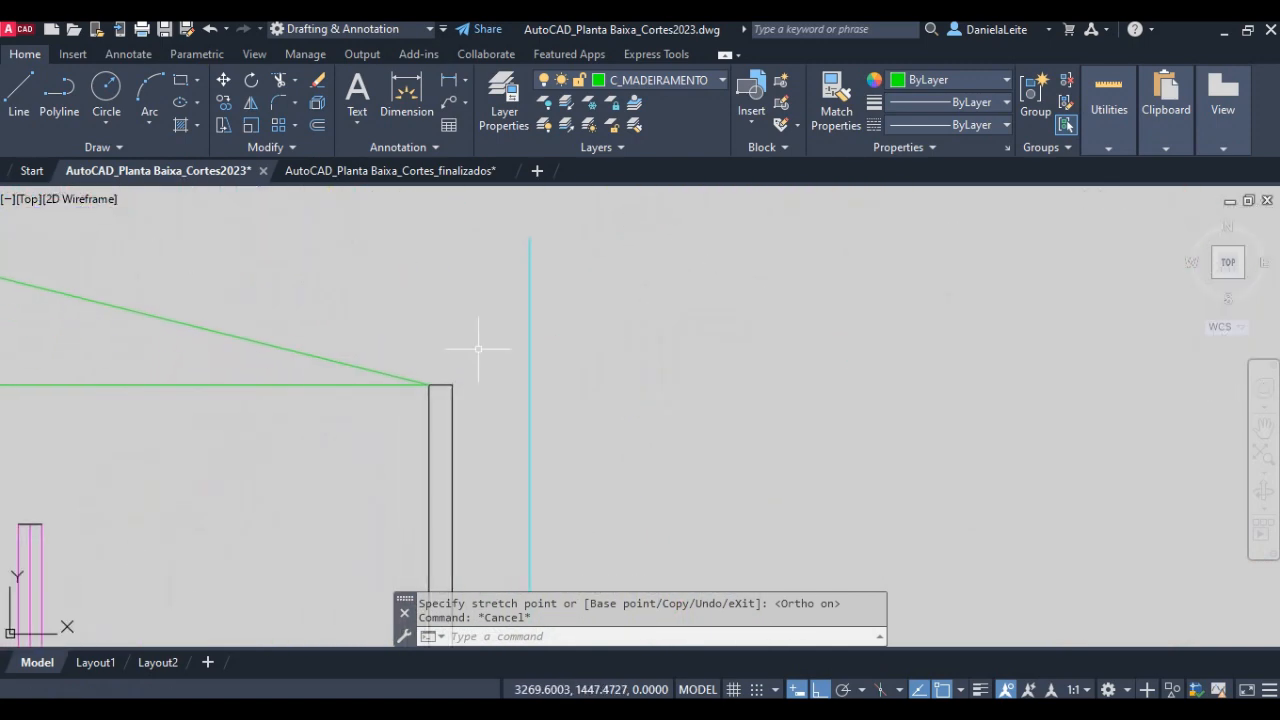
text(rec)
key(Return)
click(672, 394)
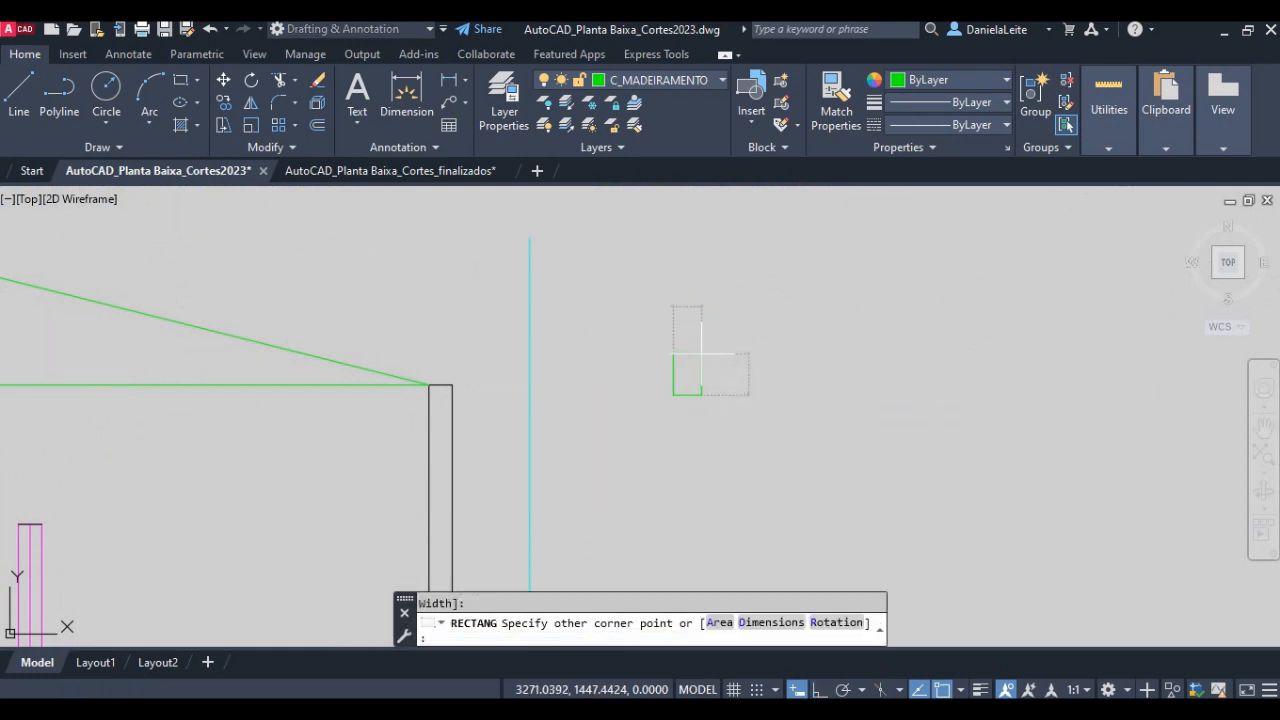
text(@0.)
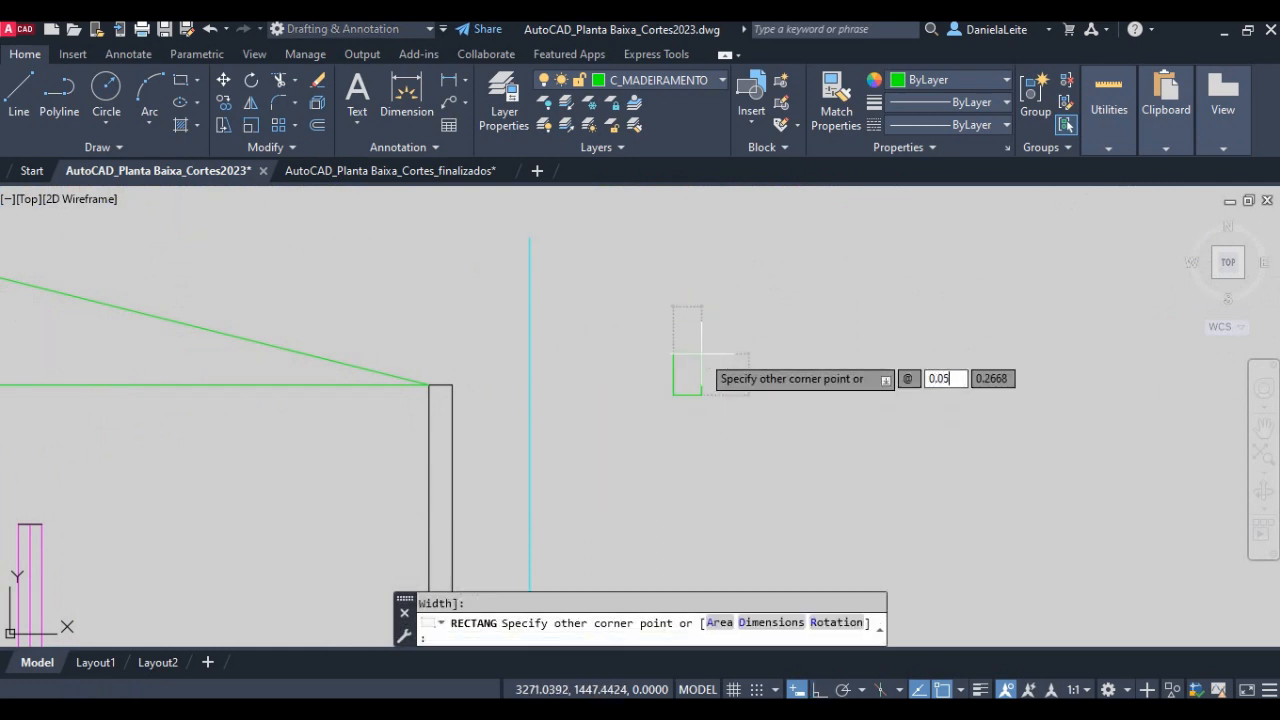
text(05)
key(Tab)
text(0.07)
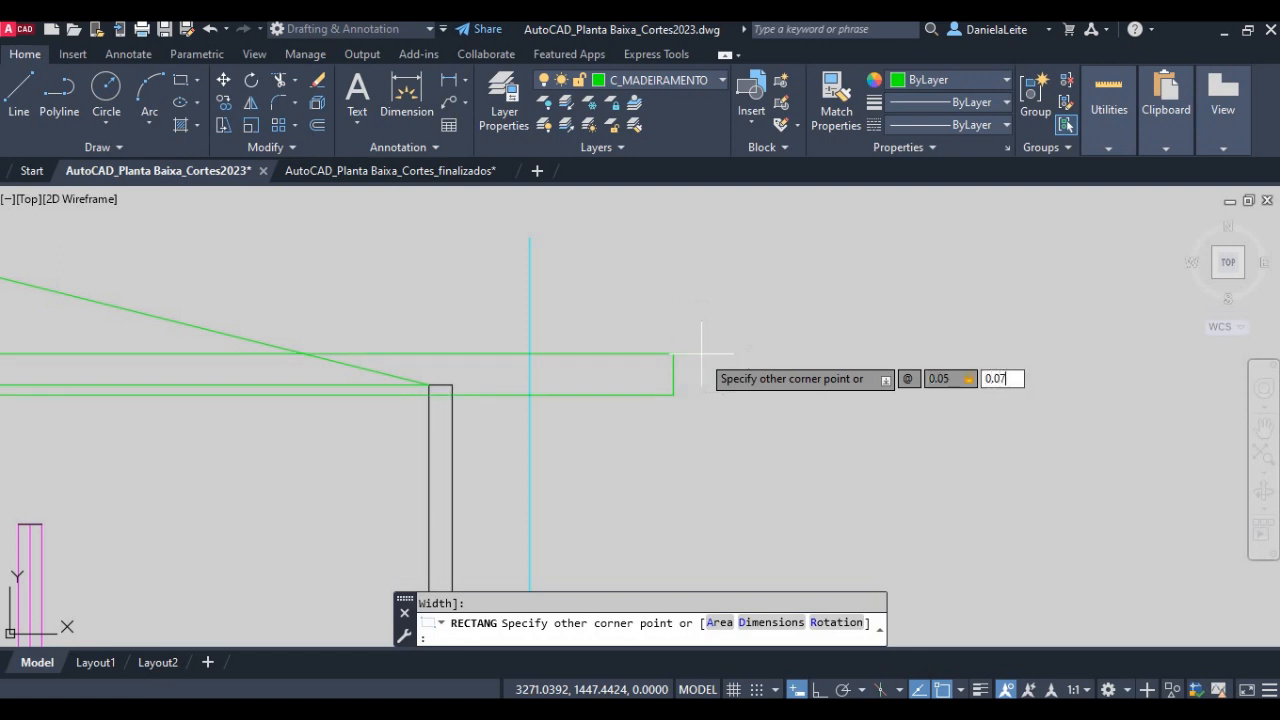
key(Return)
- Move the timber rectangle by its bottom midpoint onto the midpoint of the right external wall's top, and turn ortho off
scroll(666, 402, up, 3)
text(m)
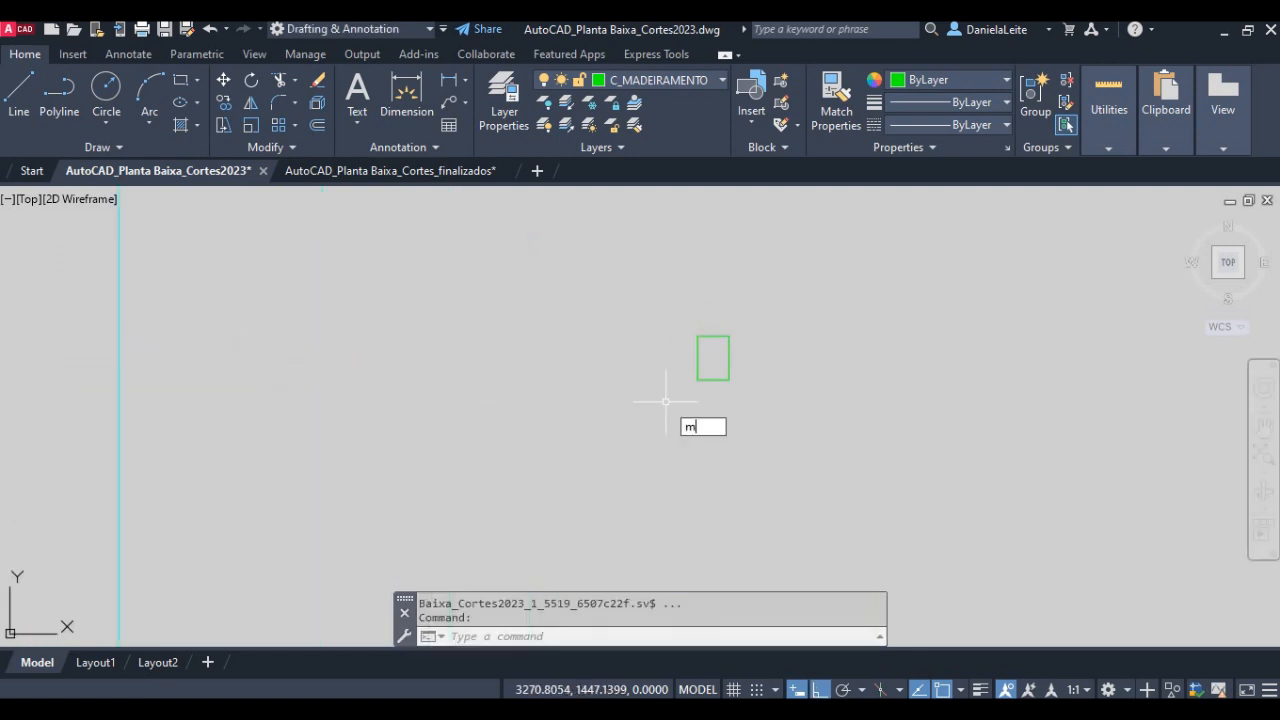
key(Return)
click(744, 390)
click(695, 330)
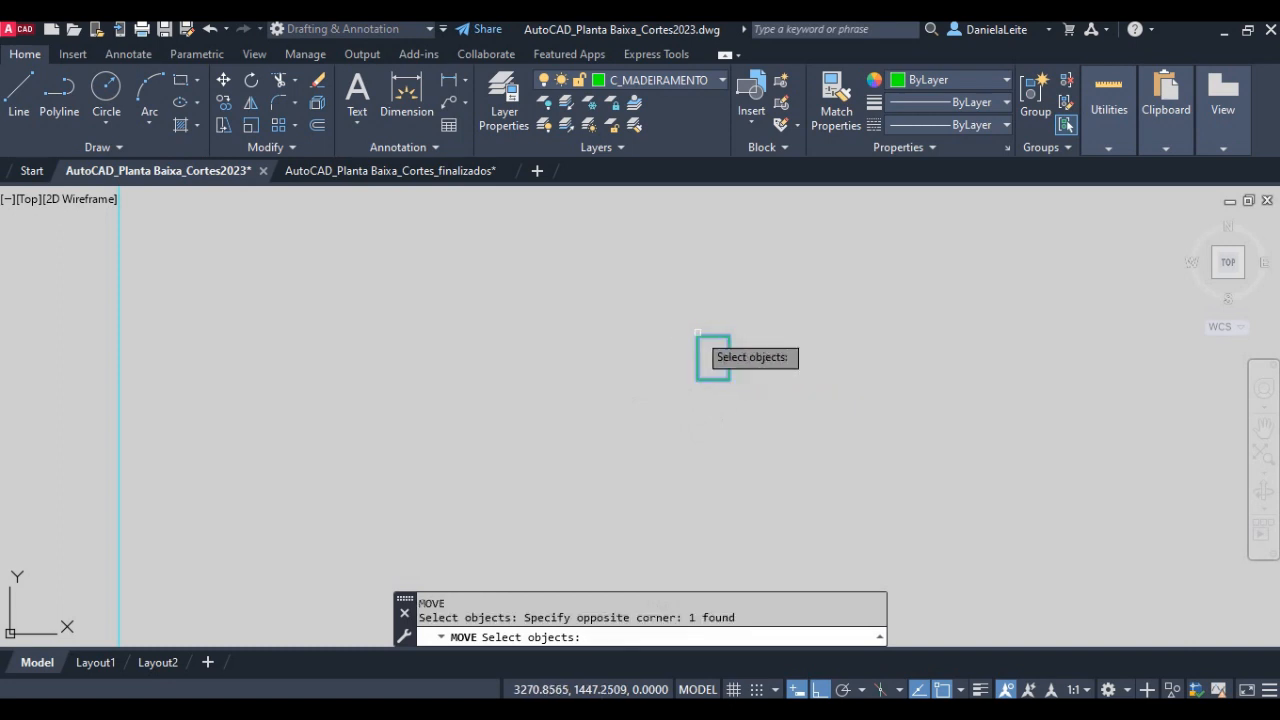
key(Return)
click(713, 378)
scroll(713, 378, down, 5)
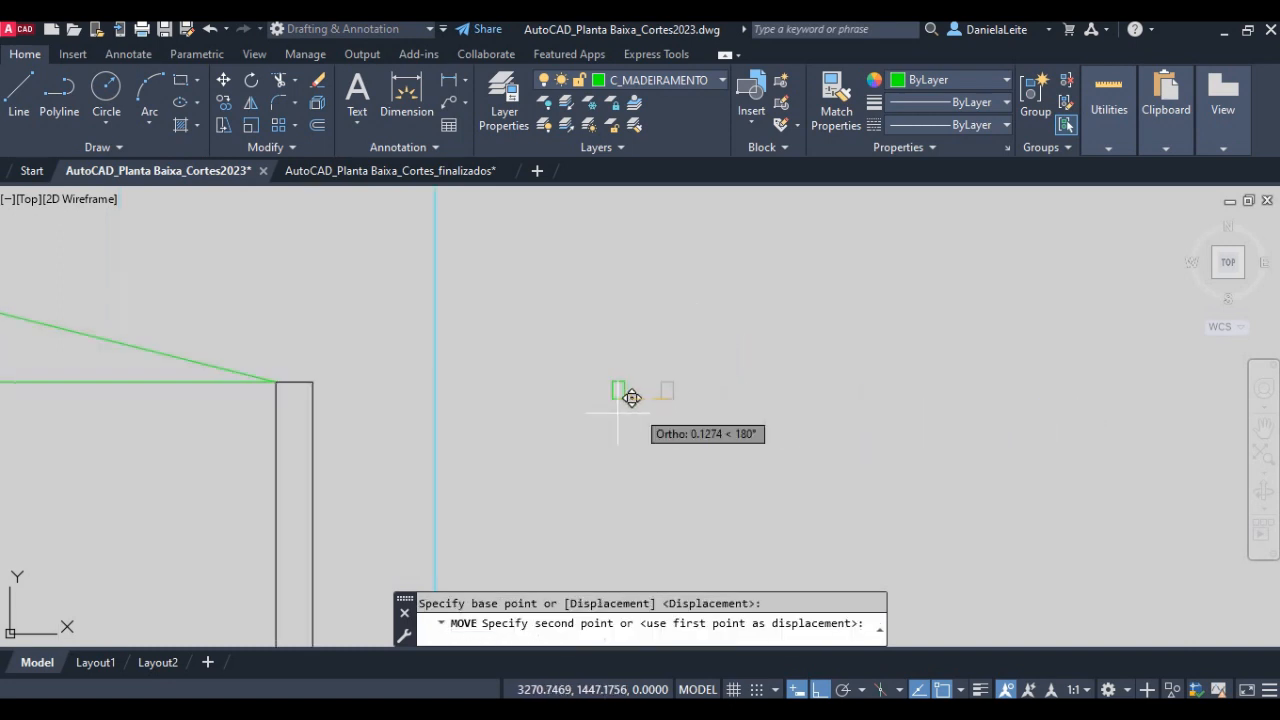
scroll(385, 336, up, 5)
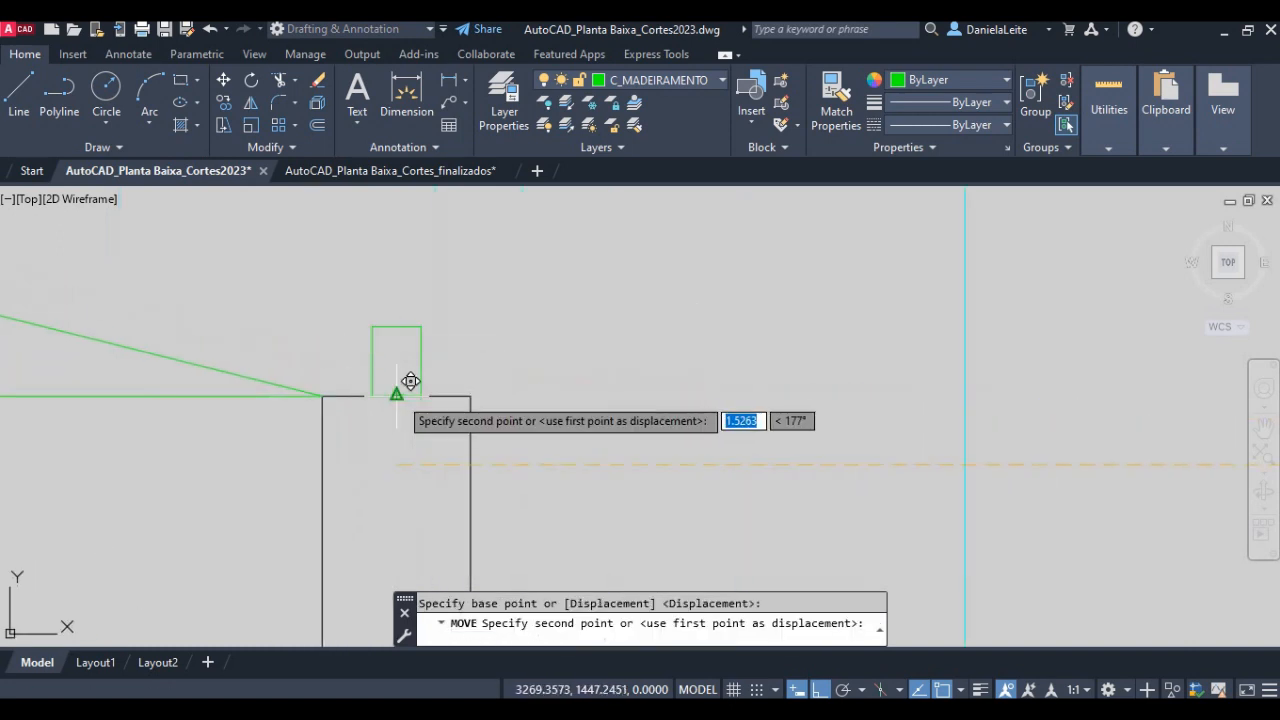
click(409, 380)
scroll(470, 379, down, 2)
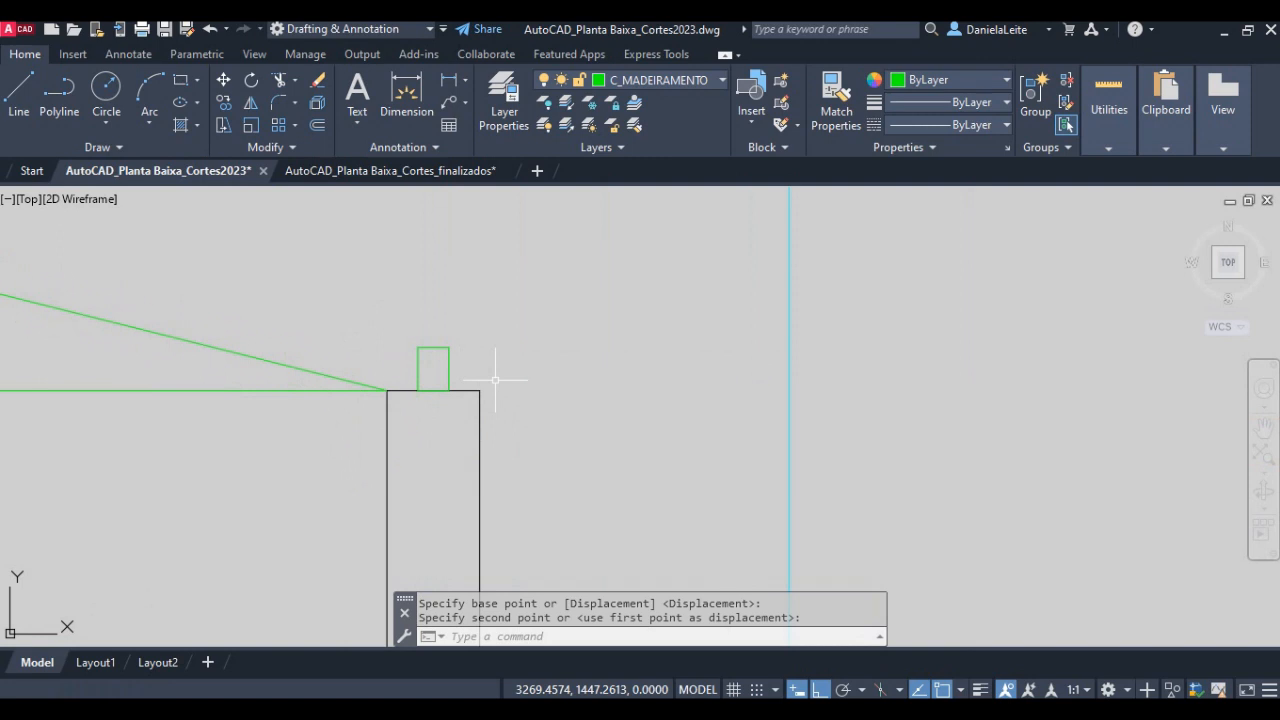
key(F8)
- Switch to the lesson PDF and read item 12 on offsetting a line through the timber piece's upper right corner
scroll(558, 400, down, 4)
middle_drag(370, 368, 779, 477)
scroll(299, 355, down, 4)
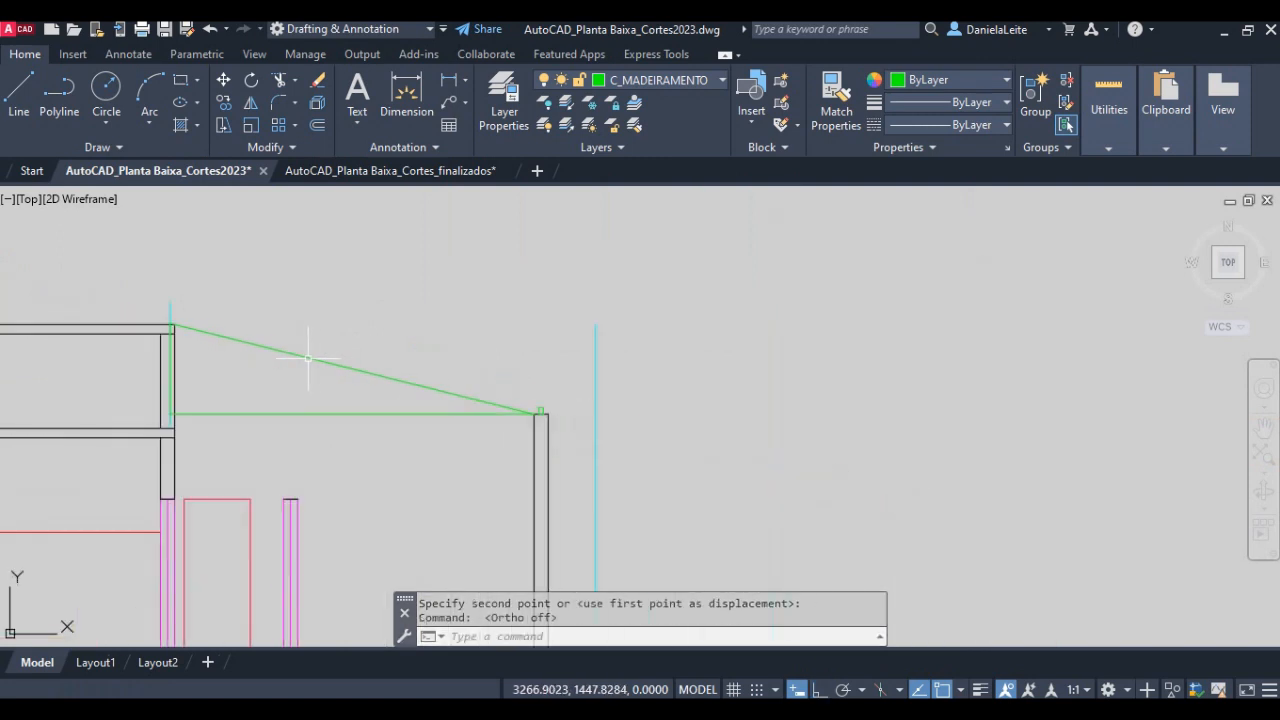
middle_drag(308, 358, 530, 404)
scroll(486, 409, up, 2)
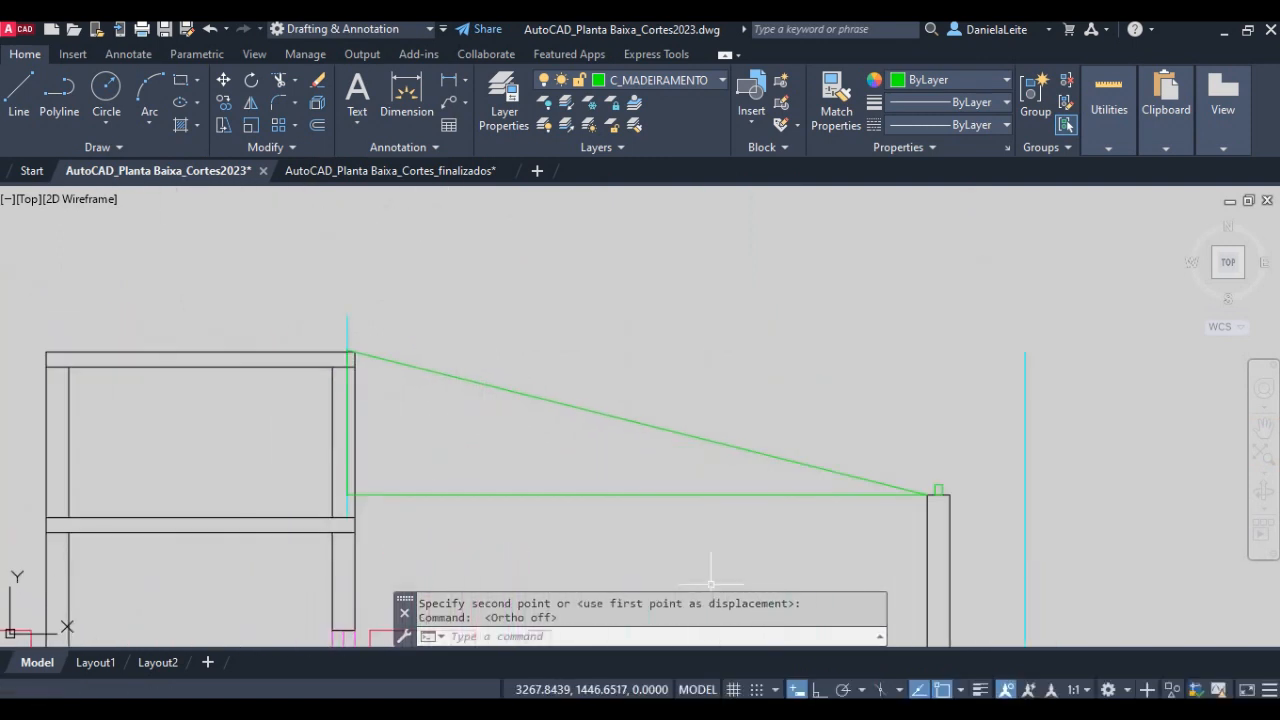
key(alt+Tab)
scroll(302, 462, down, 1)
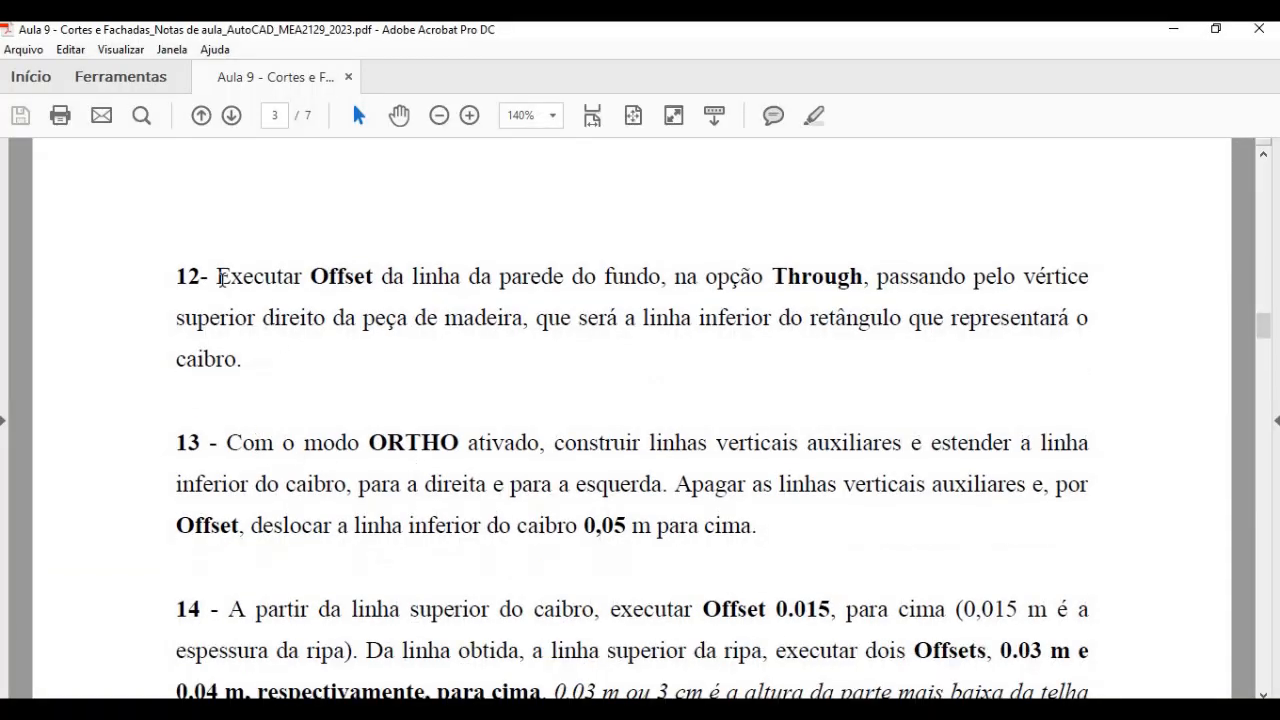
drag(218, 277, 822, 277)
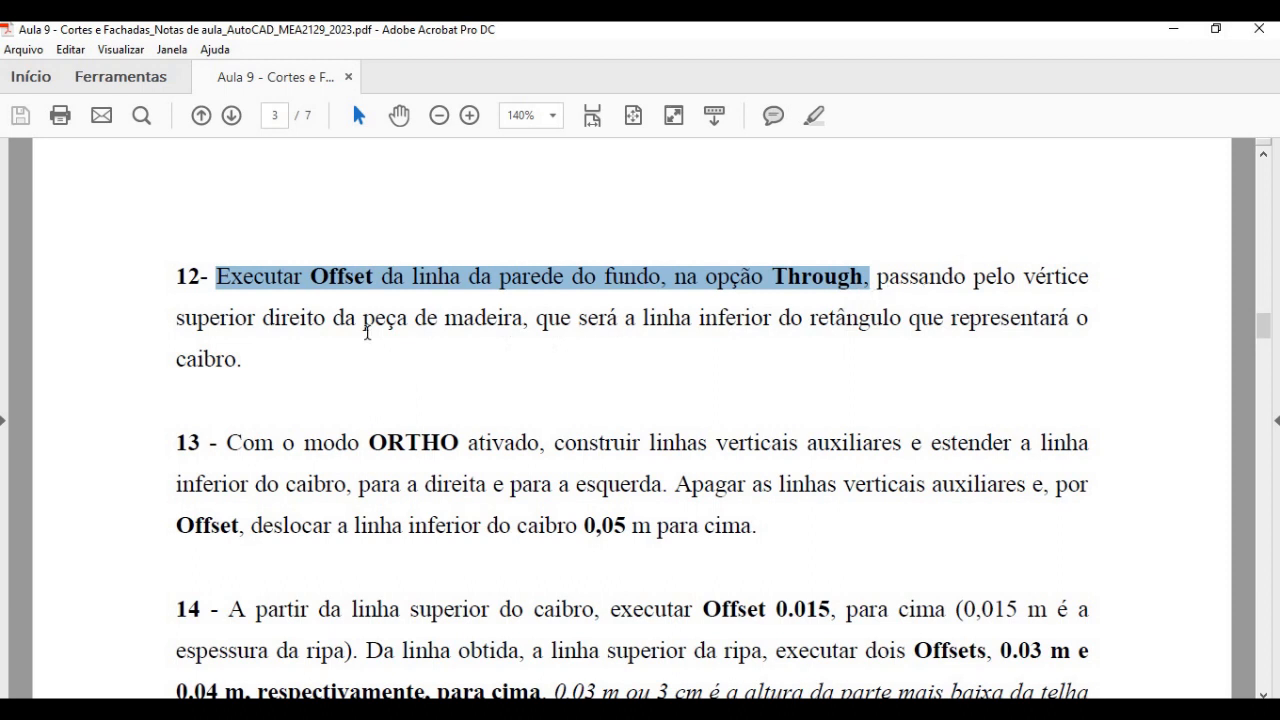
drag(167, 318, 463, 321)
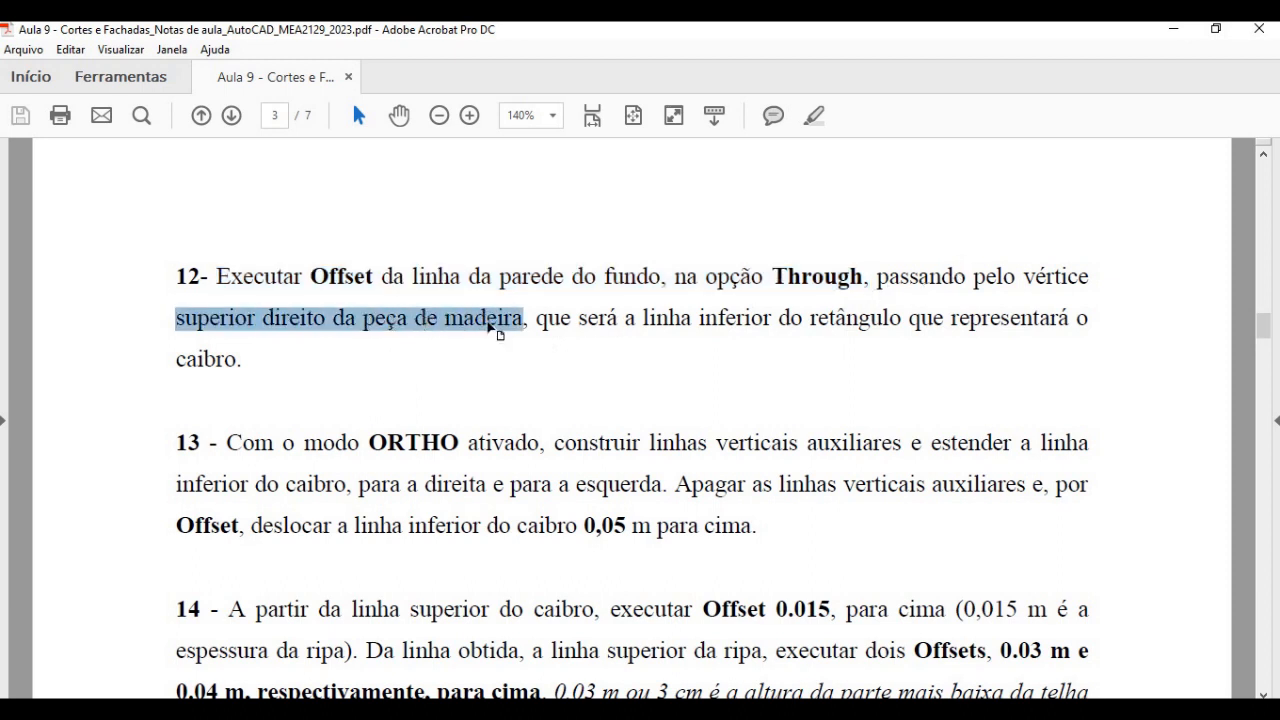
- Switch back to AutoCAD and offset the sloped roof line with the Through option, passing through the timber piece's upper right corner
key(alt+Tab)
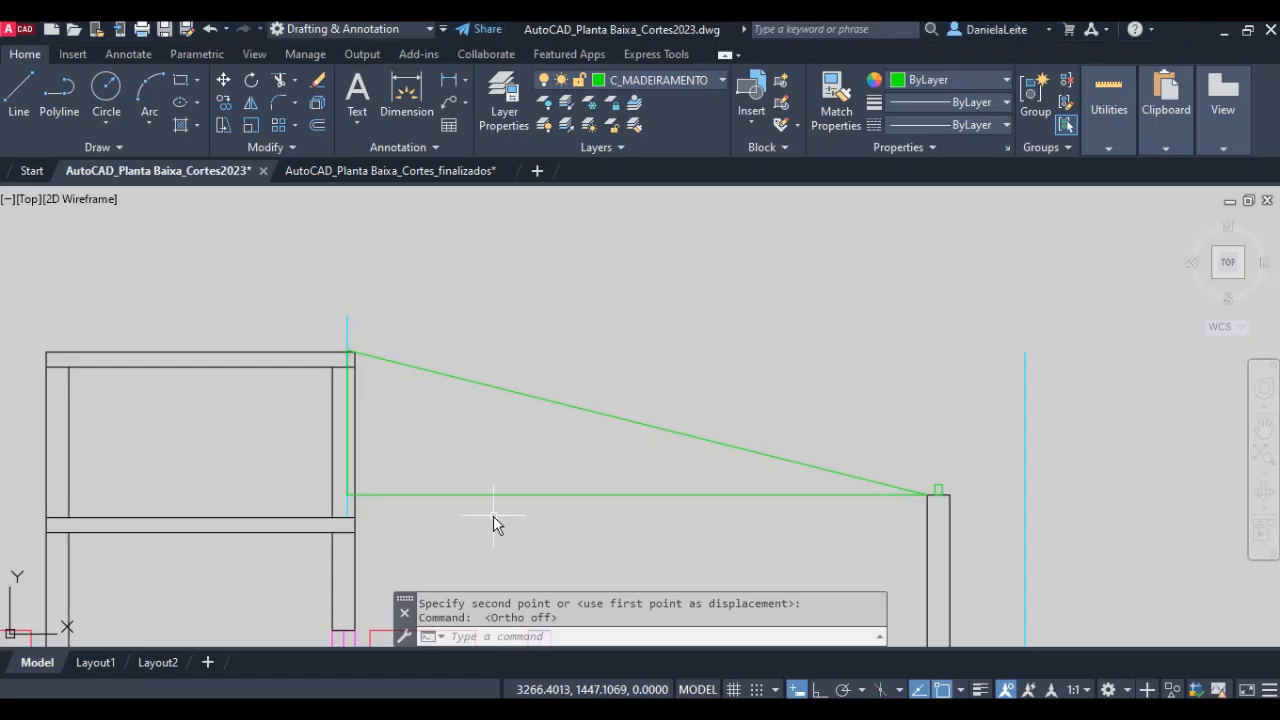
text(o)
key(Return)
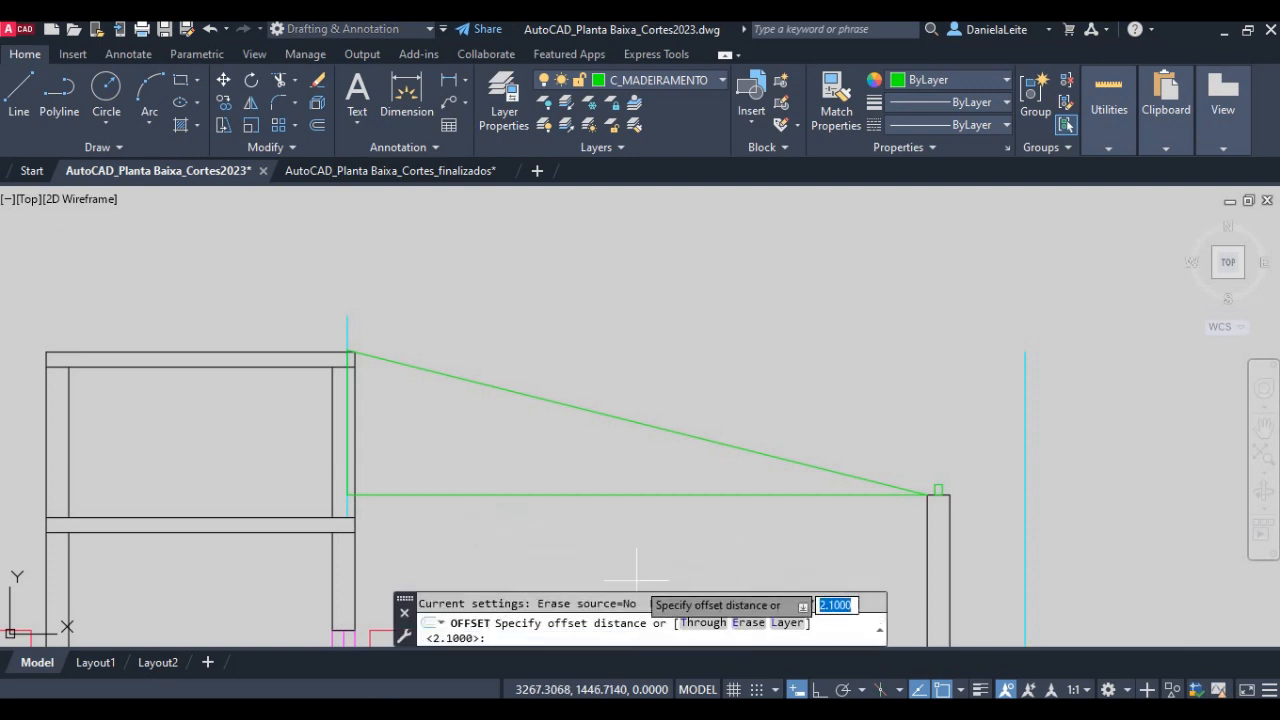
click(690, 623)
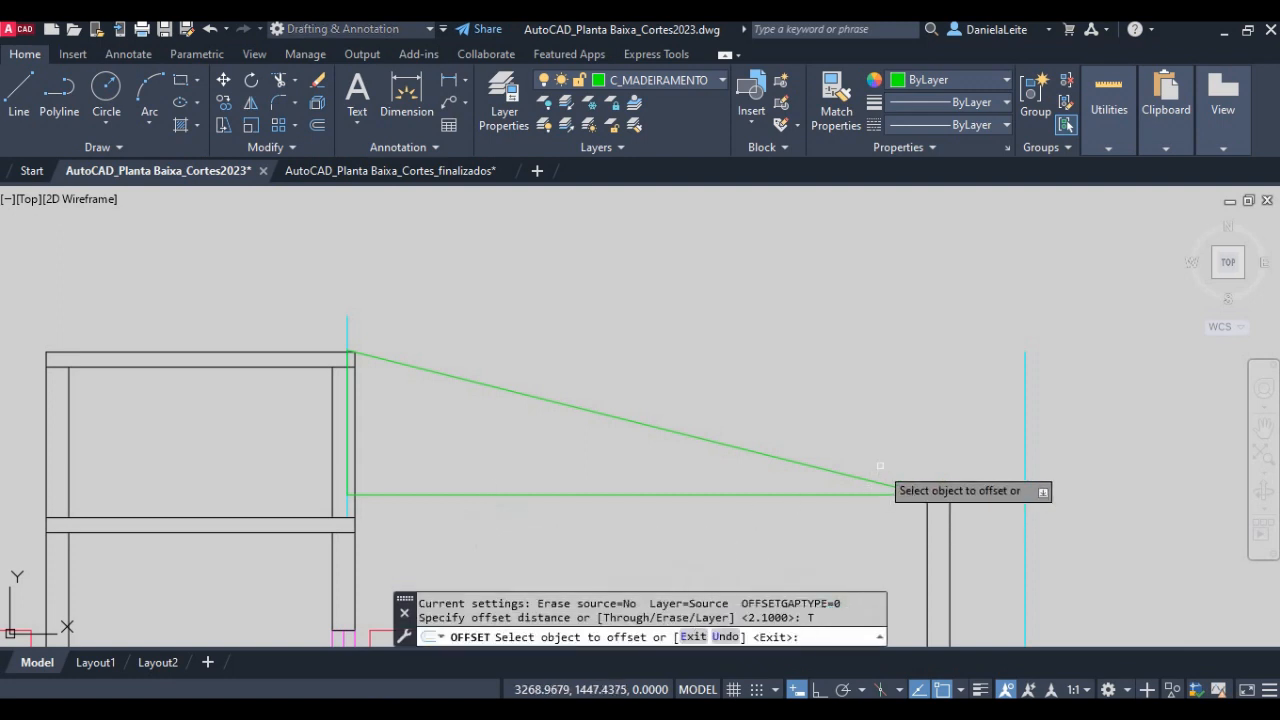
click(845, 474)
scroll(920, 480, up, 5)
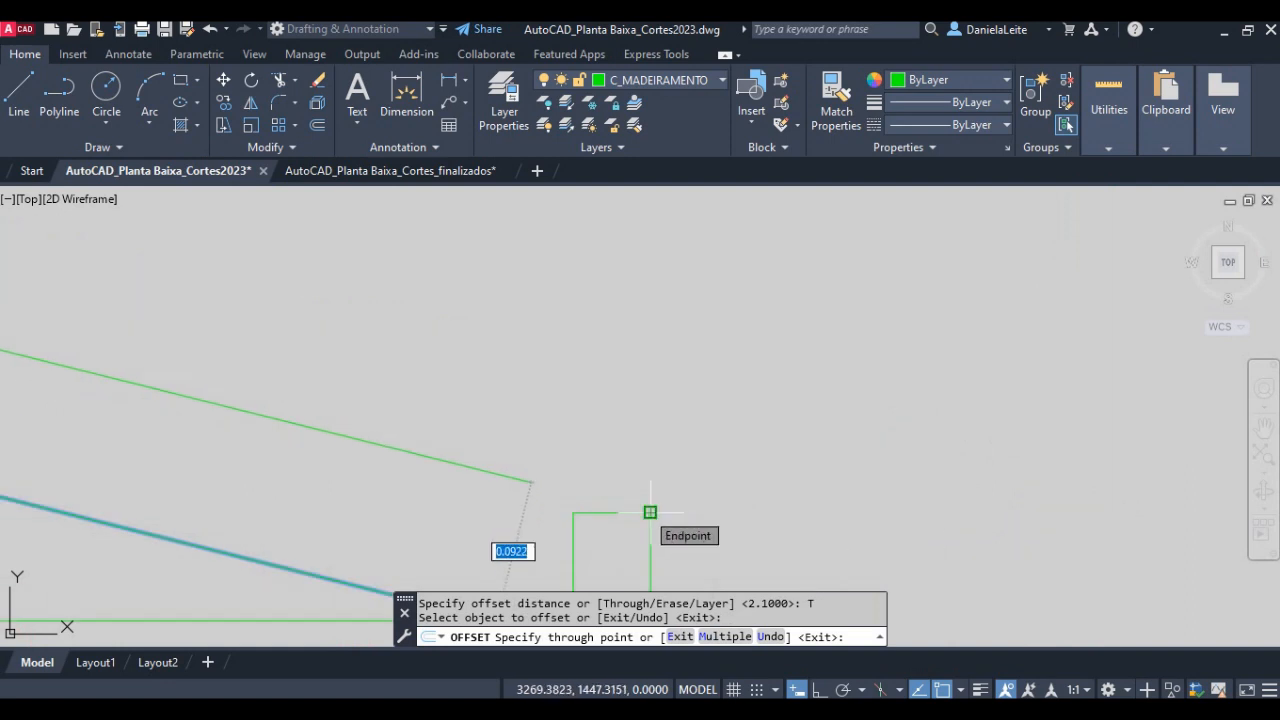
click(650, 512)
scroll(711, 450, down, 2)
scroll(766, 405, down, 3)
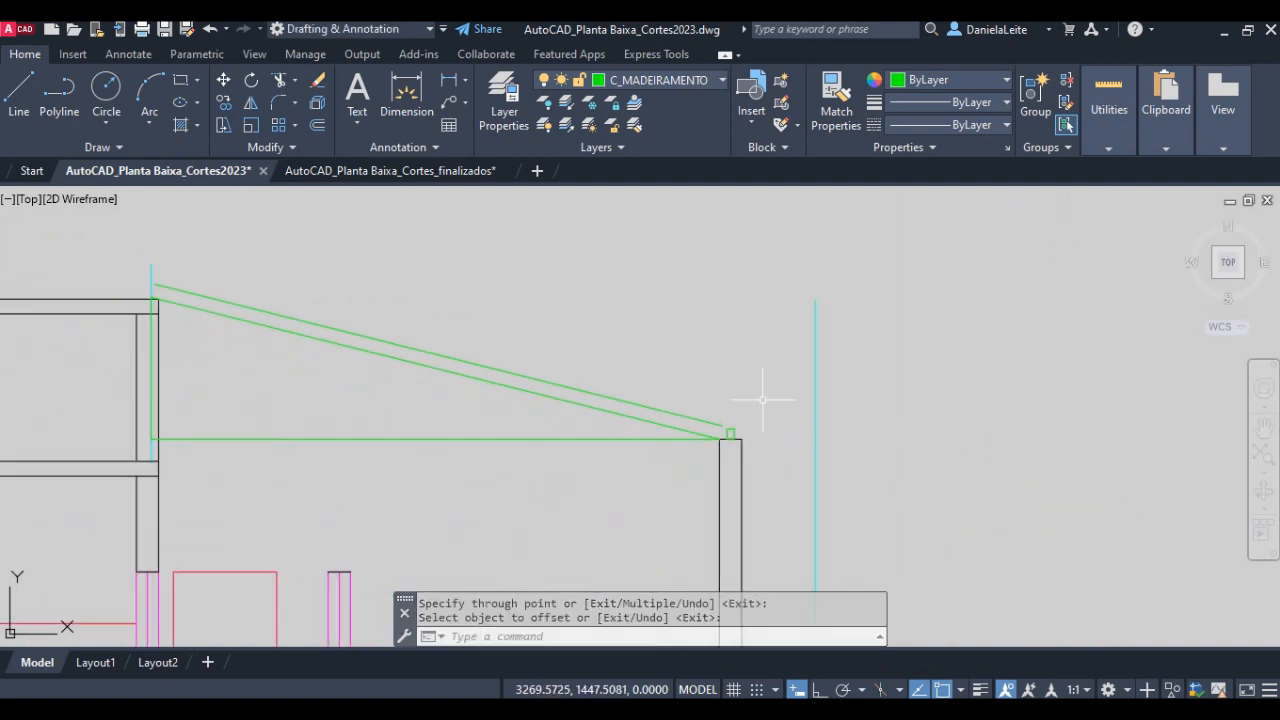
- Extend both ends of the offset sloped line to the vertical cyan lines at the water tank compartment and beyond the right wall
text(e)
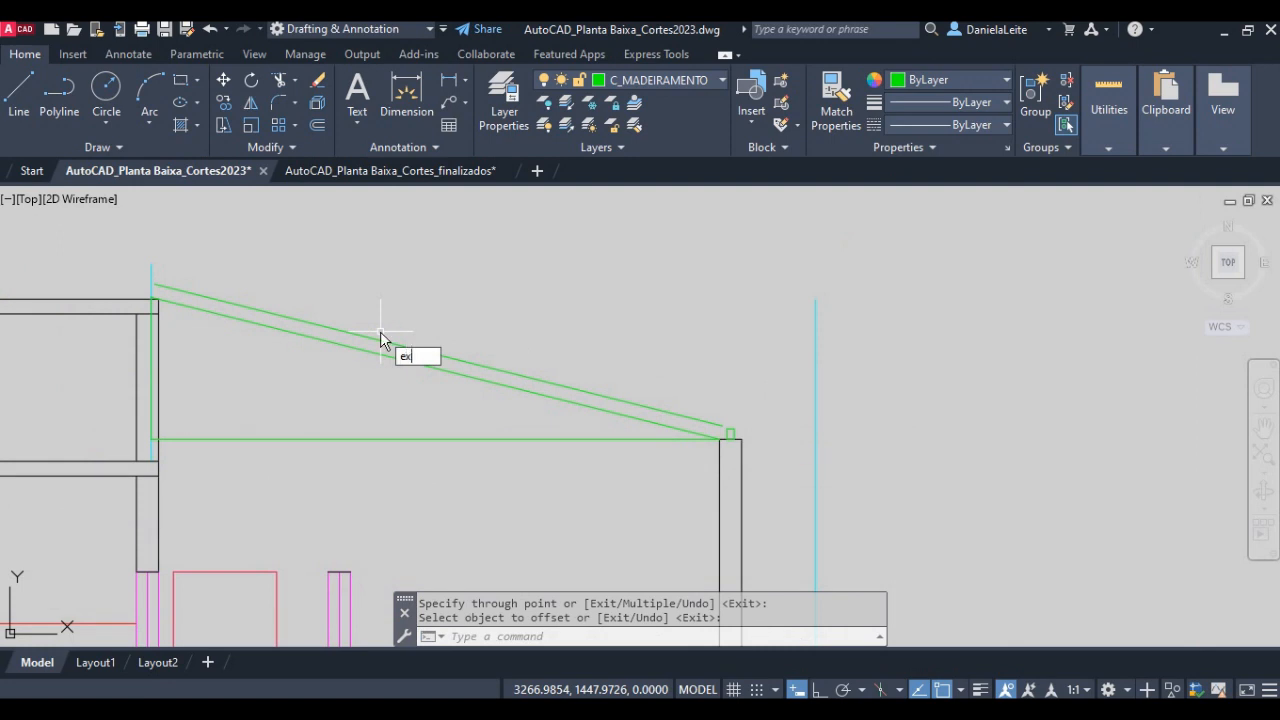
text(x)
key(Return)
key(Return)
scroll(156, 288, up, 2)
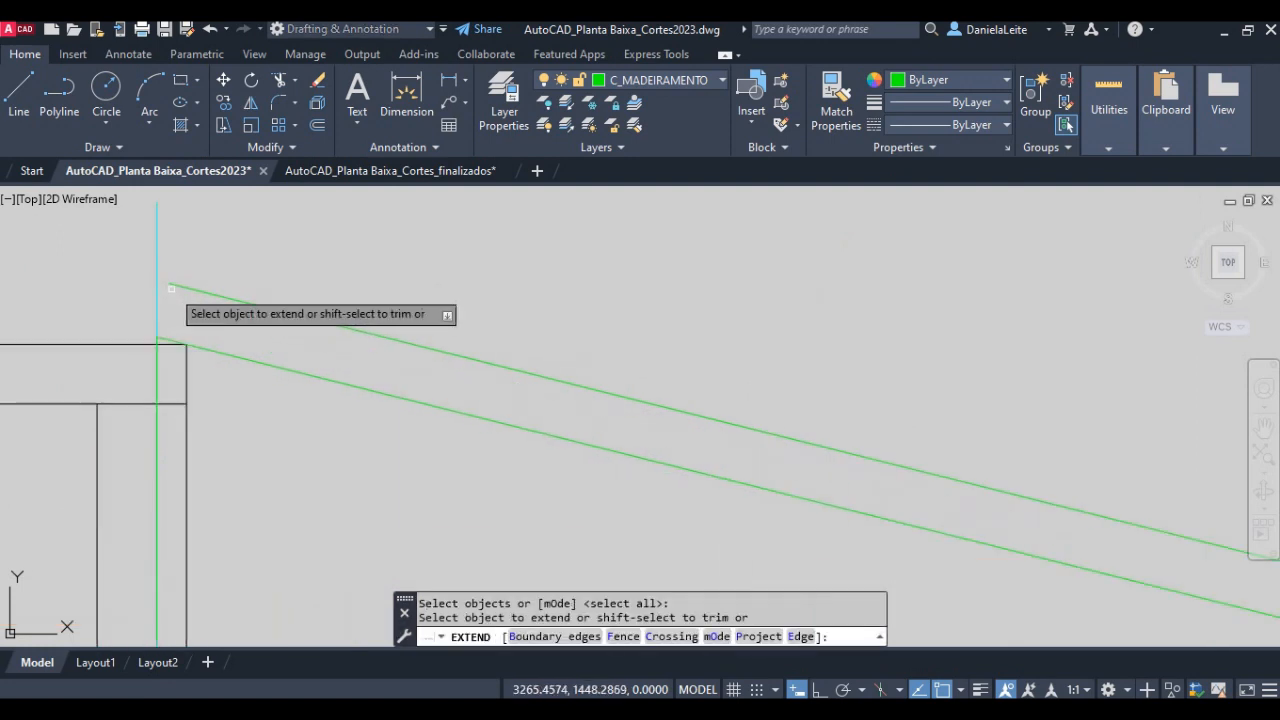
click(175, 289)
mouse_move(814, 468)
middle_down()
mouse_move(998, 488)
mouse_move(594, 361)
middle_up()
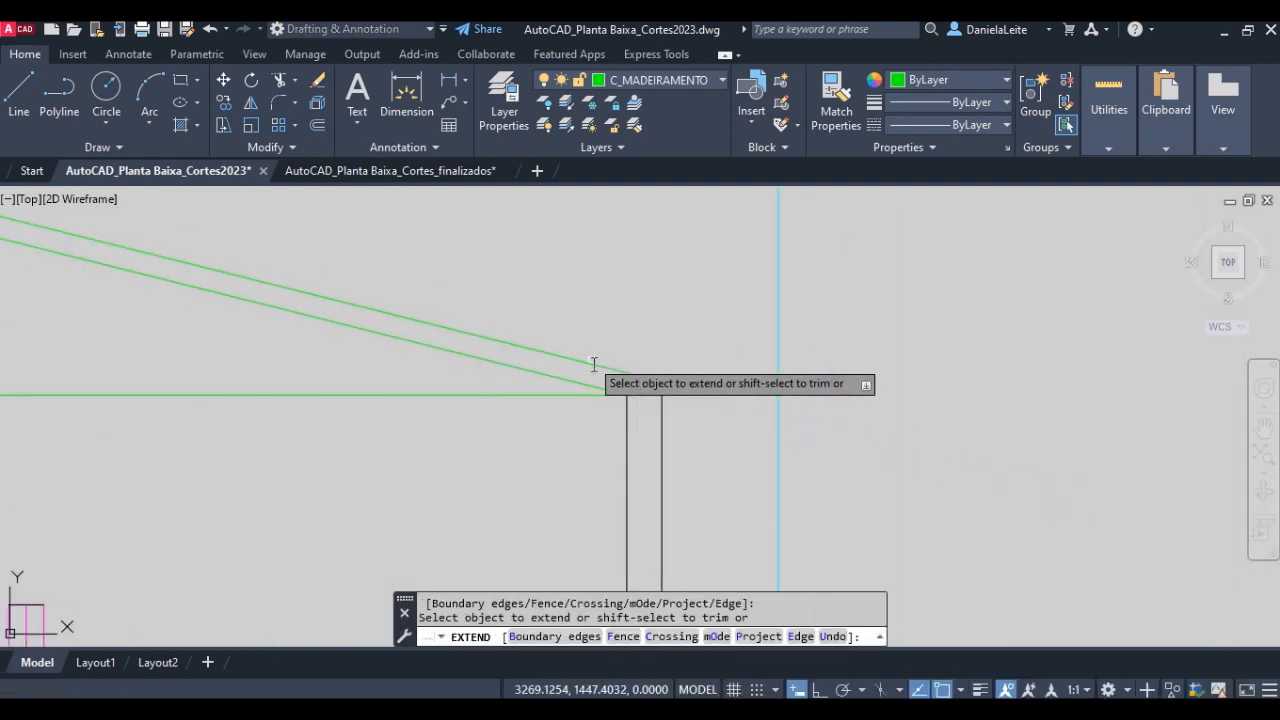
scroll(628, 371, up, 4)
click(623, 374)
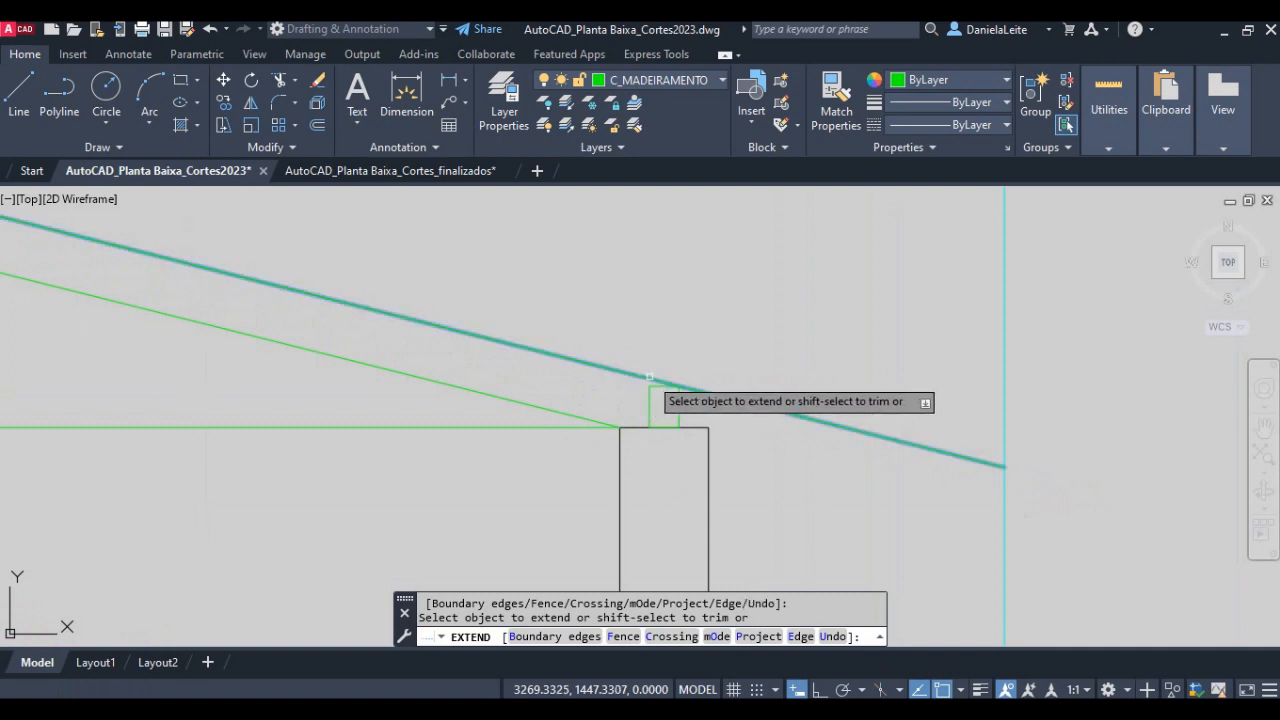
click(650, 378)
key(Return)
scroll(1018, 459, down, 2)
scroll(1018, 463, down, 4)
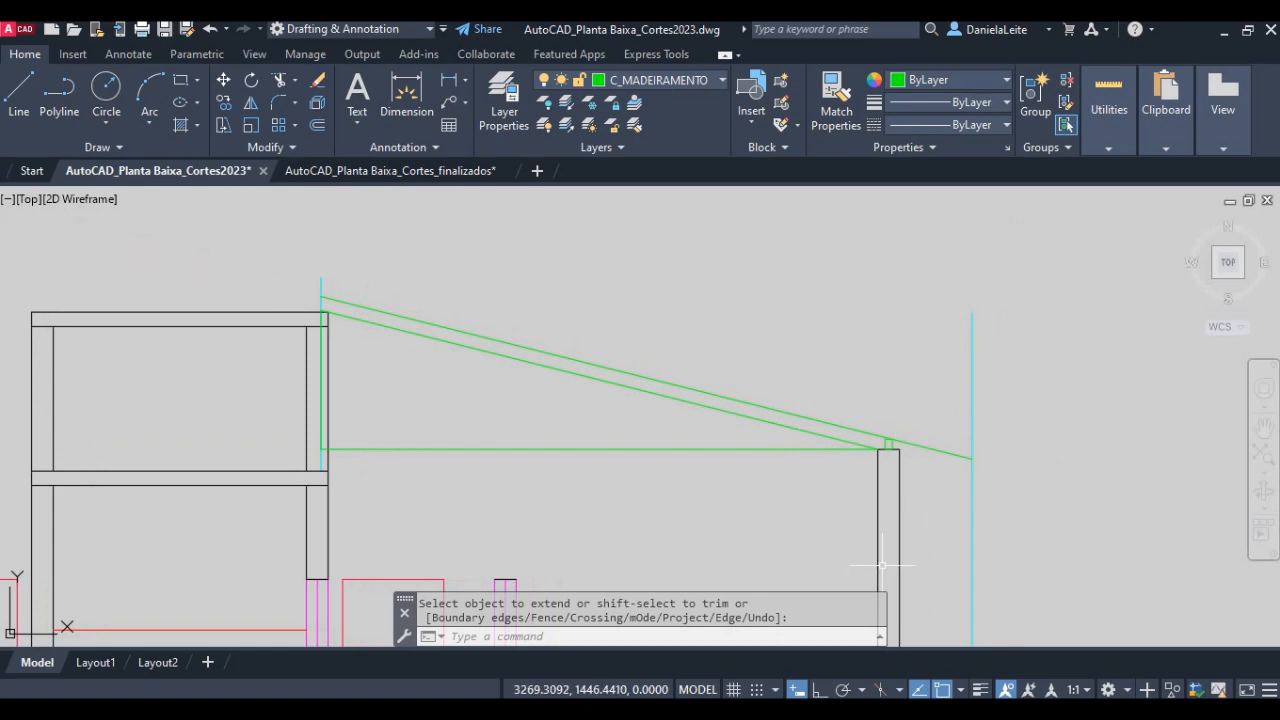
- Examine the rafter's two lines, battens and tiles above the right wall in the finished Corte Transversal BB
scroll(981, 425, down, 6)
middle_drag(997, 400, 400, 500)
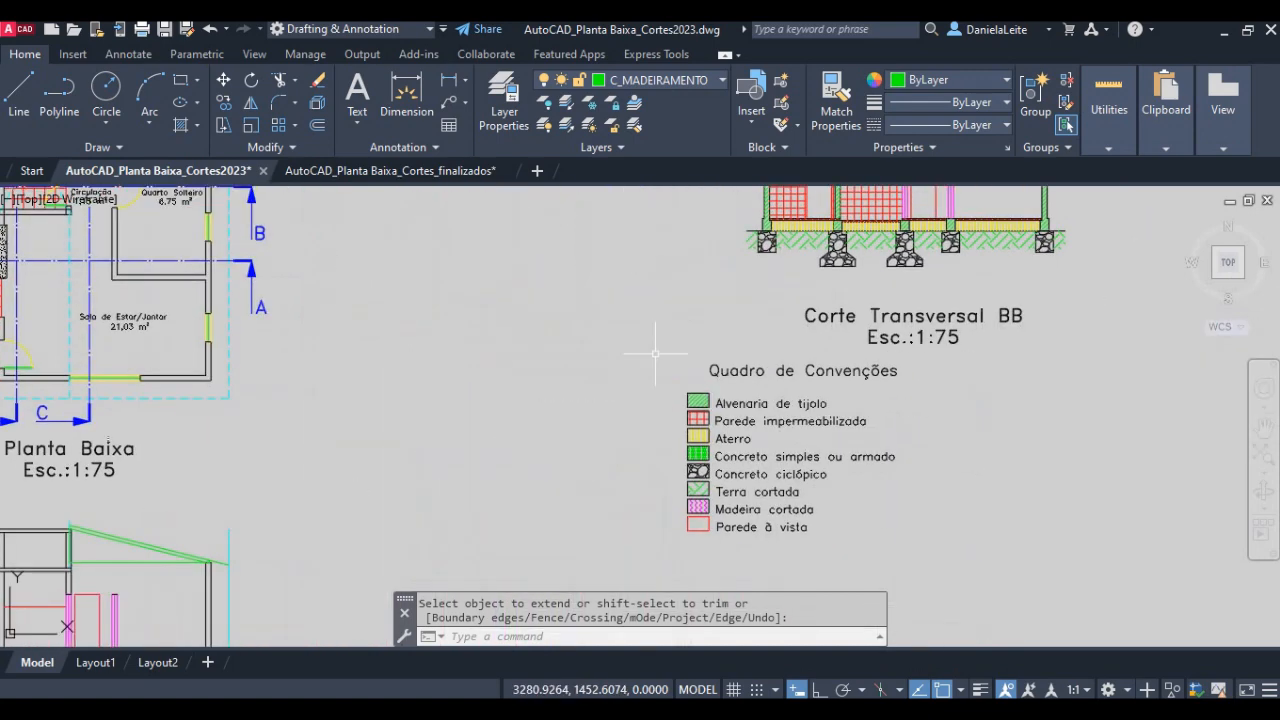
middle_drag(654, 357, 330, 530)
scroll(703, 275, up, 6)
scroll(688, 400, up, 6)
middle_drag(743, 343, 720, 423)
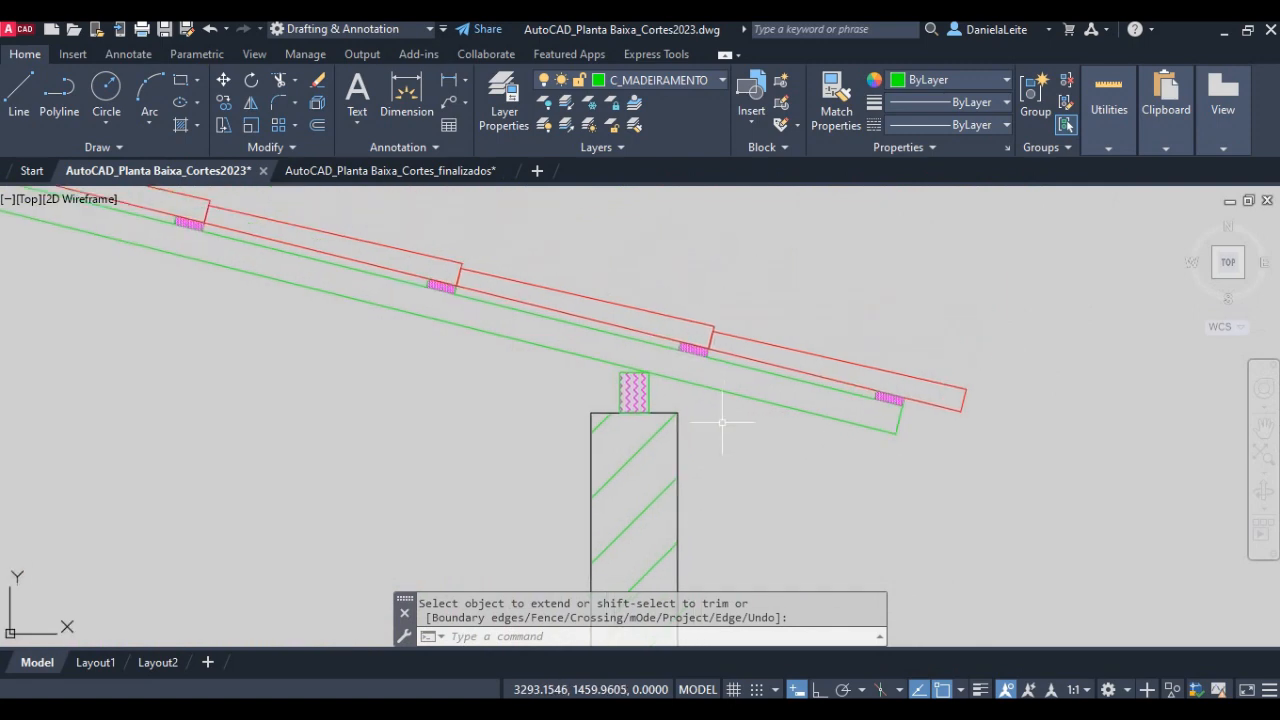
click(731, 393)
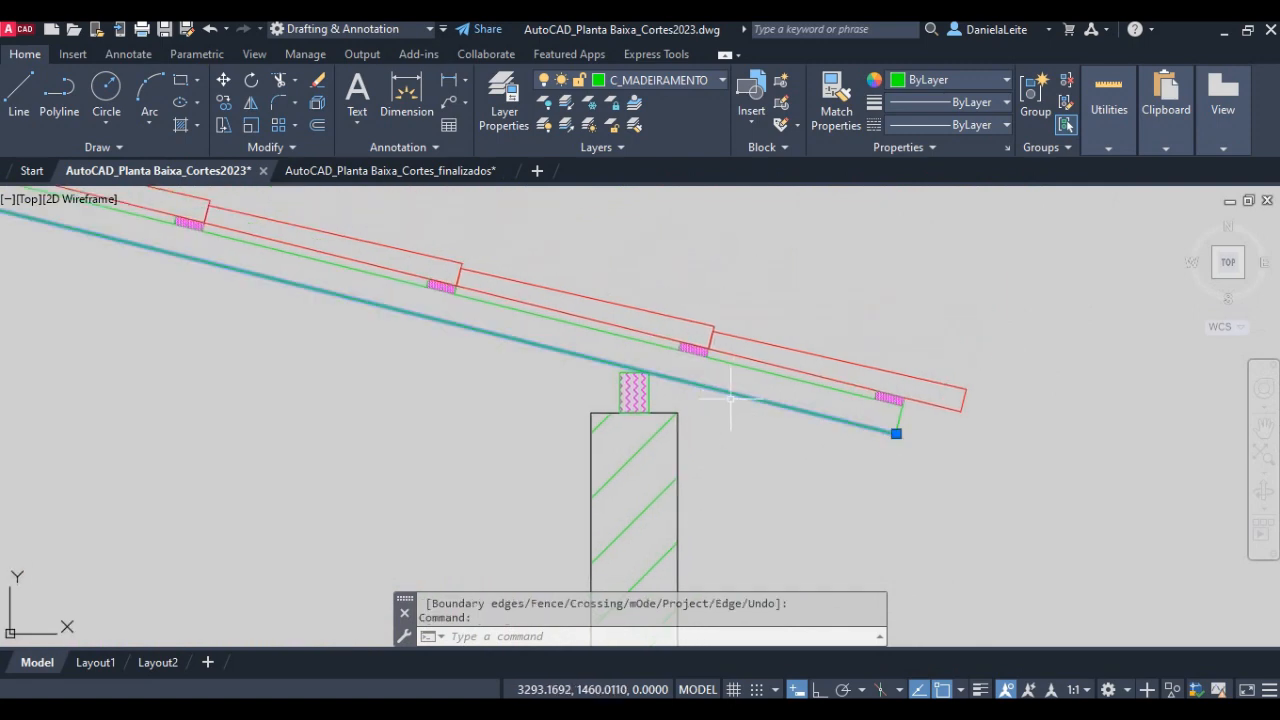
click(828, 384)
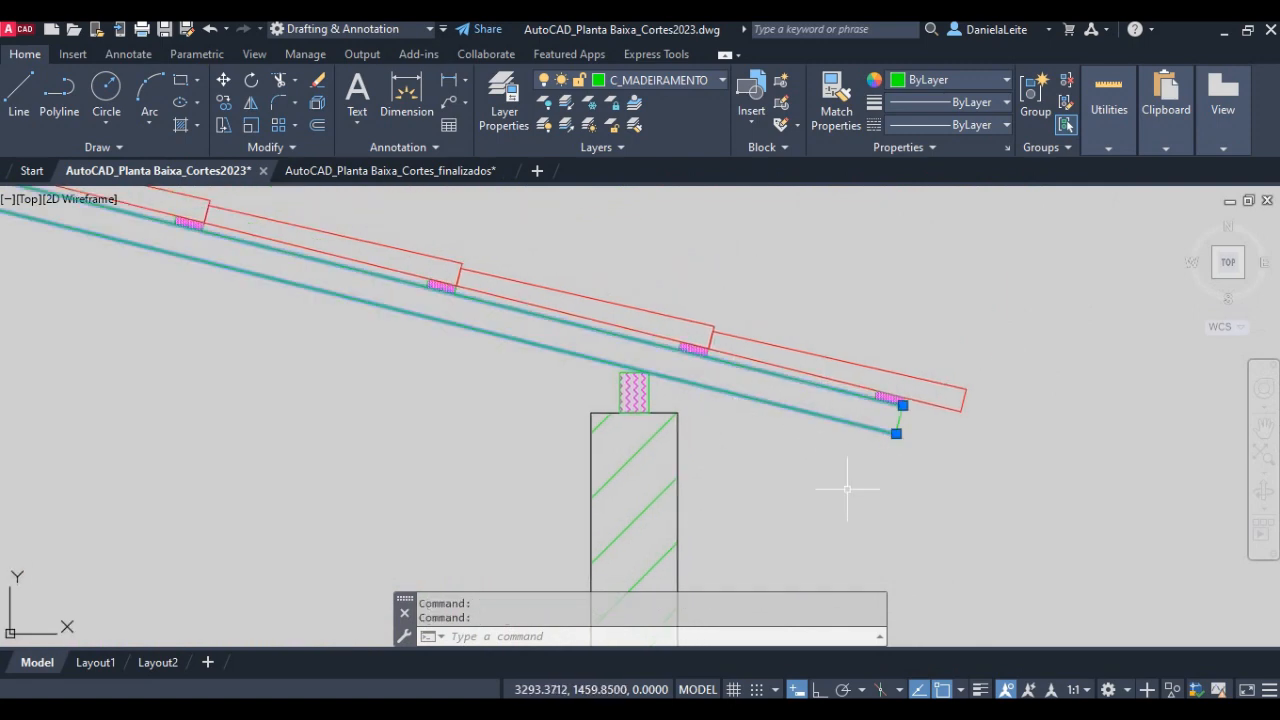
key(Escape)
scroll(886, 395, up, 4)
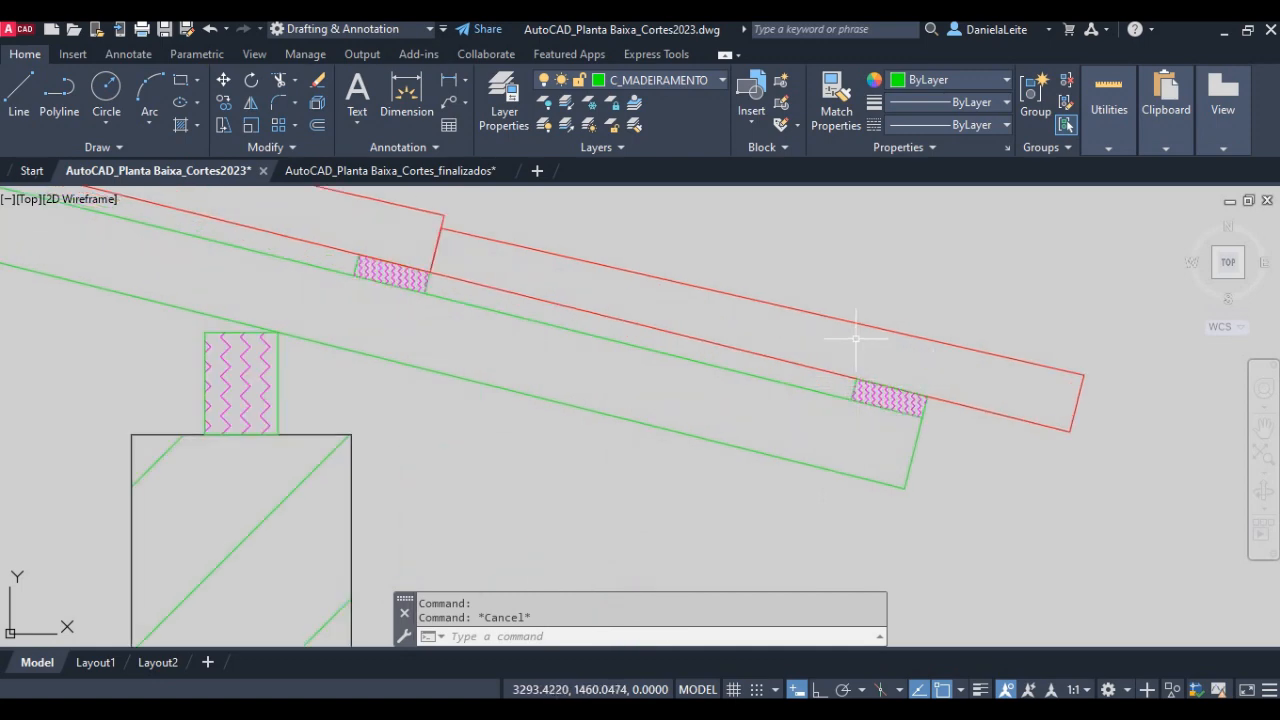
scroll(845, 343, down, 6)
middle_drag(422, 390, 442, 390)
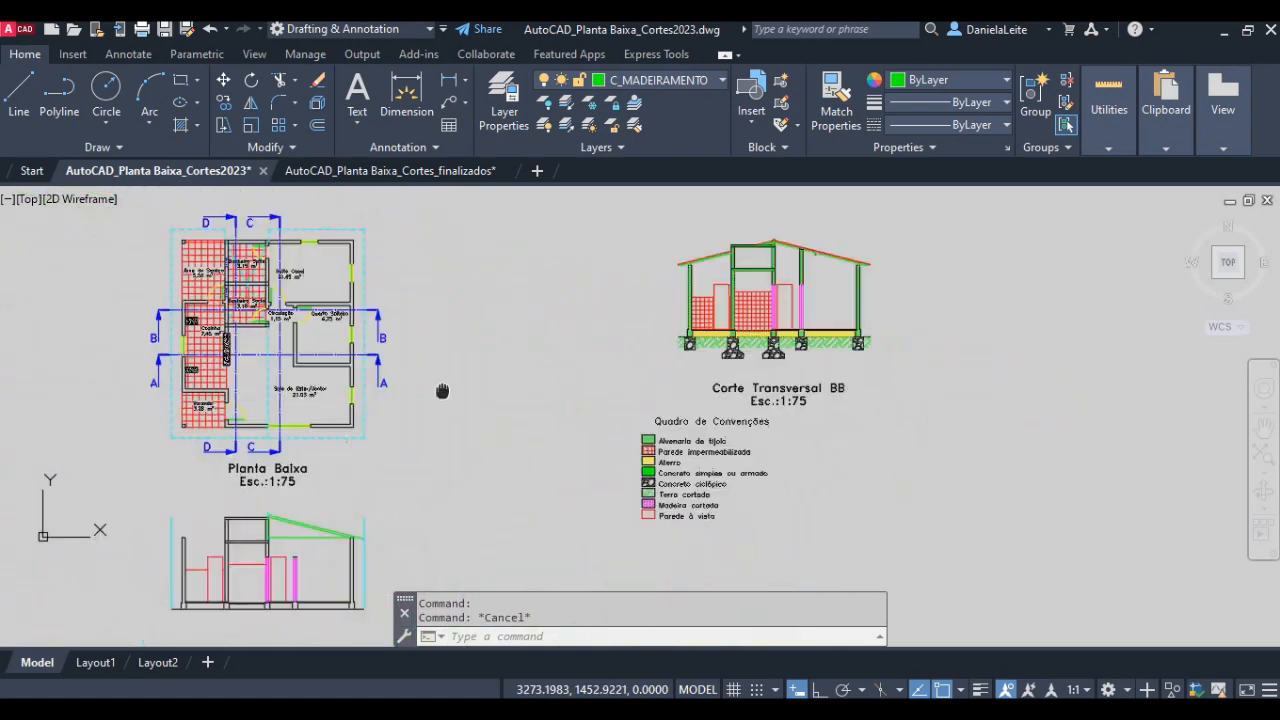
scroll(325, 570, up, 10)
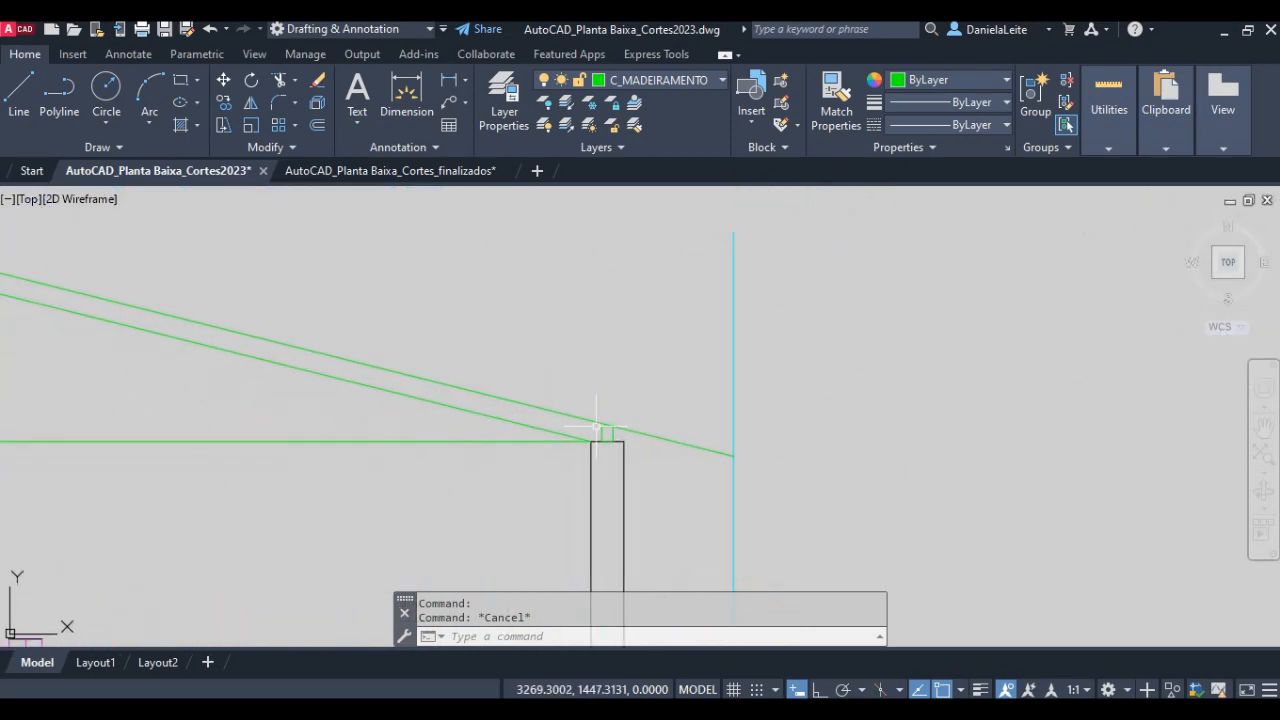
- Switch to the lesson PDF and read item 13 on offsetting the rafter's bottom line upward
key(alt+Tab)
scroll(466, 474, down, 1)
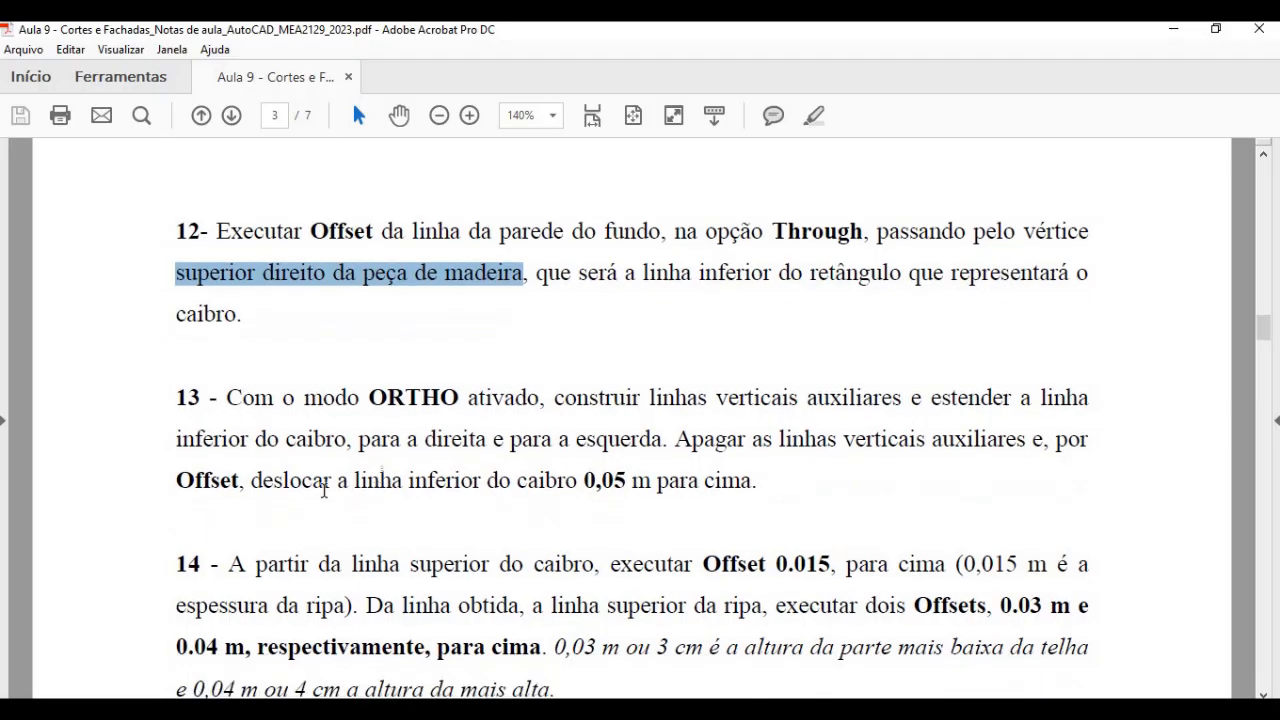
drag(177, 481, 732, 477)
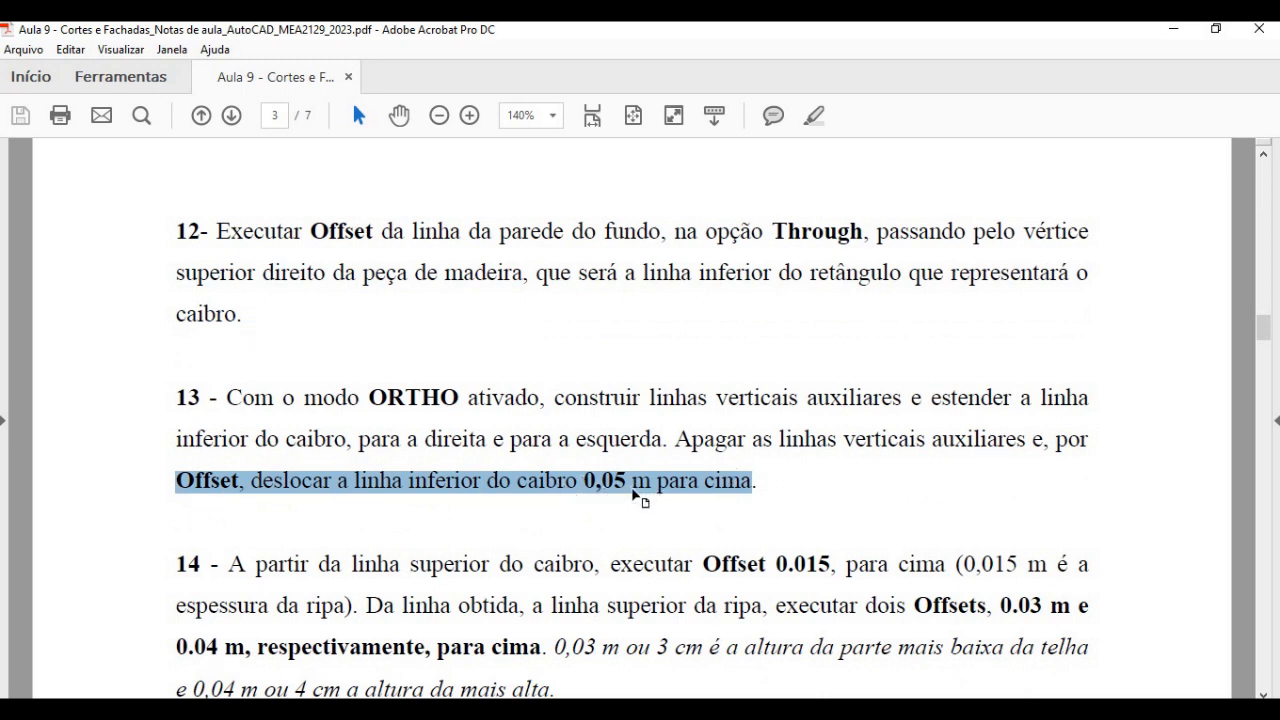
- Switch back to AutoCAD and offset the rafter's bottom line 0.05 upward
key(alt+Tab)
text(o)
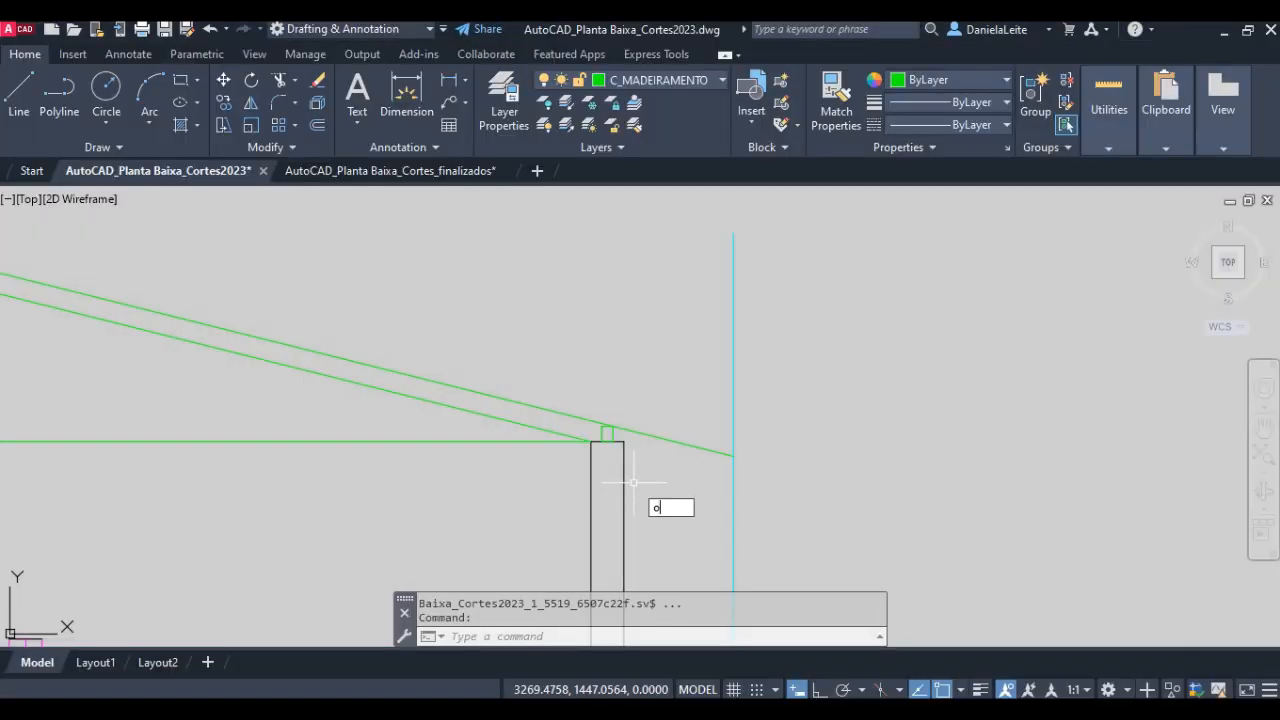
key(Return)
text(0.05)
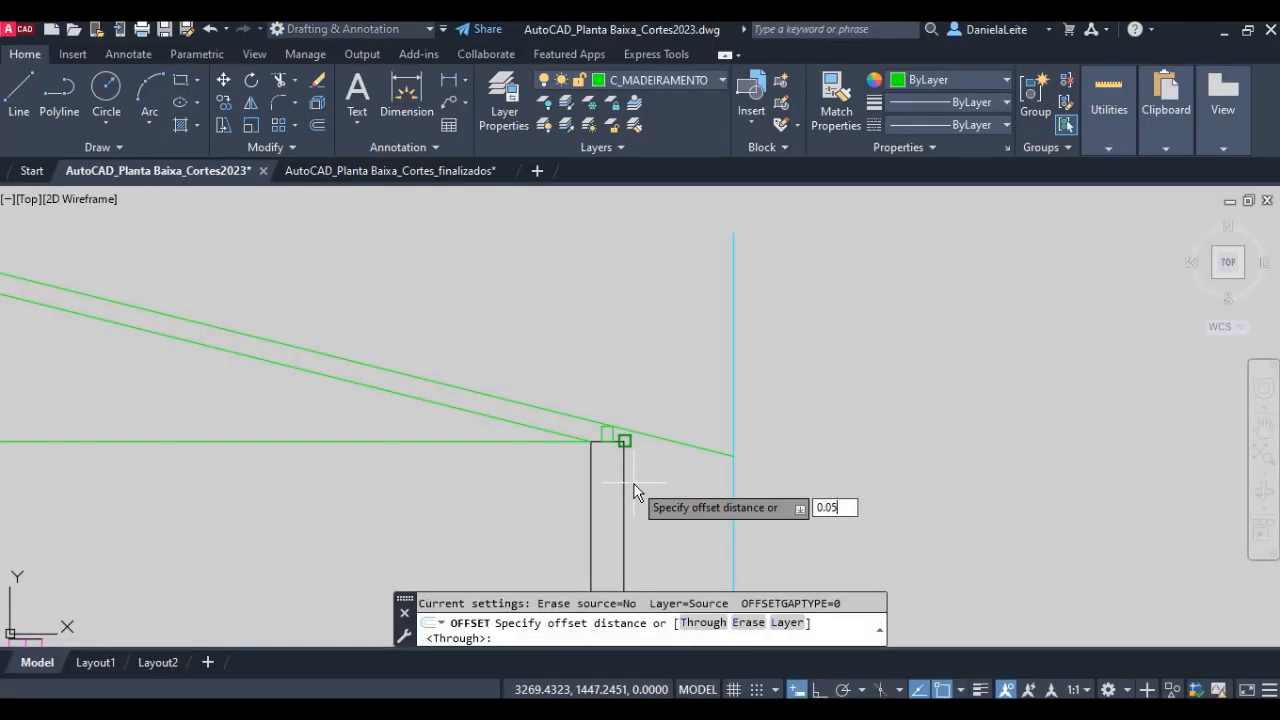
key(Return)
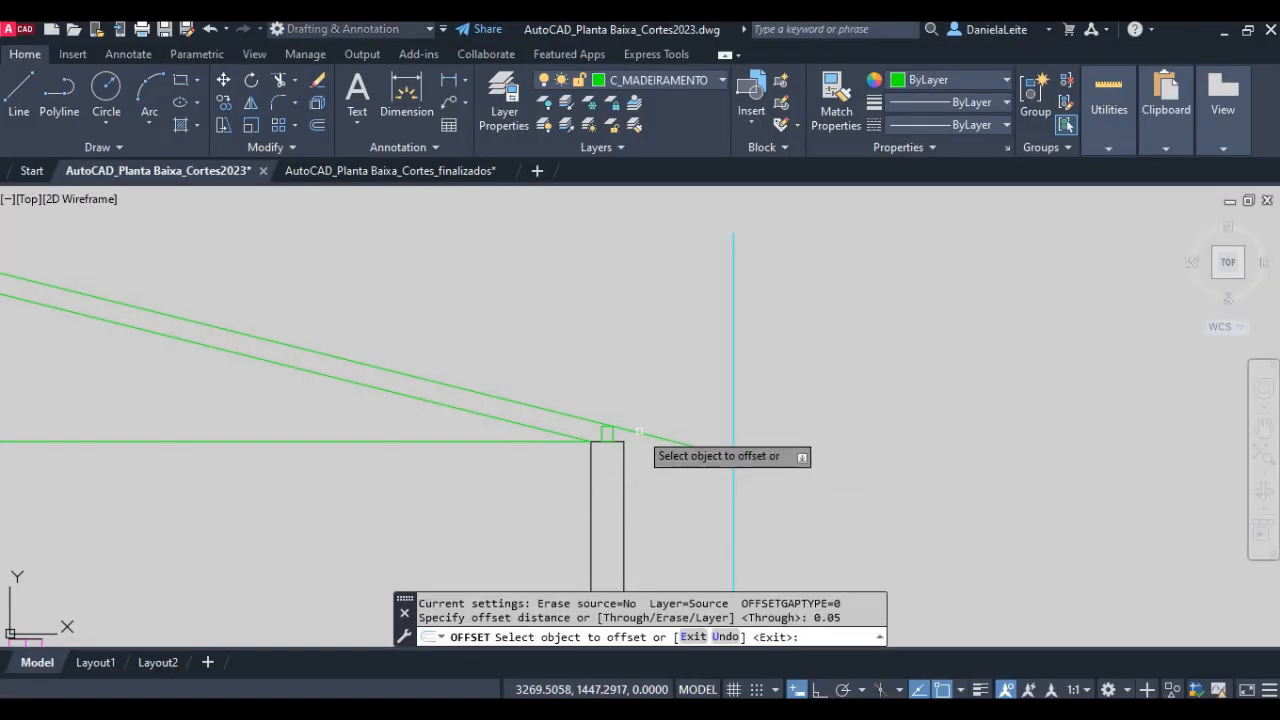
click(614, 425)
scroll(654, 388, up, 2)
click(666, 391)
key(Return)
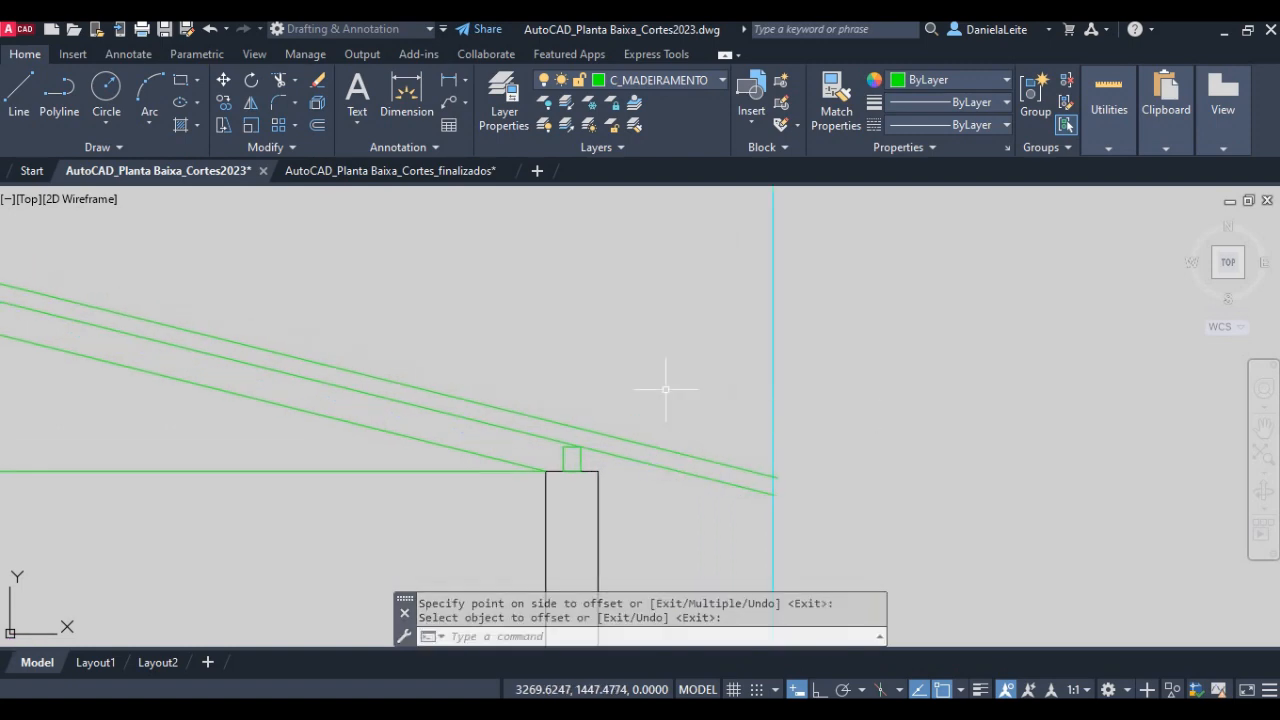
- Switch to the lesson PDF and read item 14 on offsetting the rafter's top line for the batten thickness
key(alt+Tab)
scroll(609, 511, down, 3)
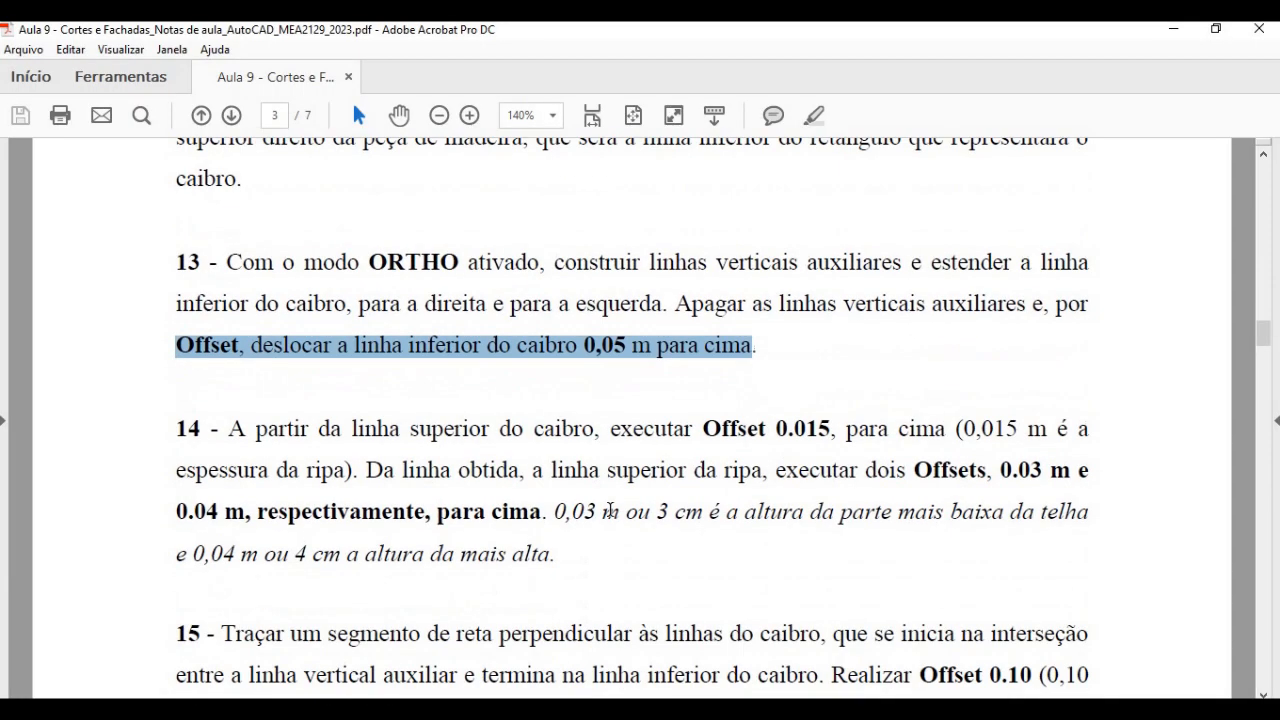
drag(699, 428, 807, 425)
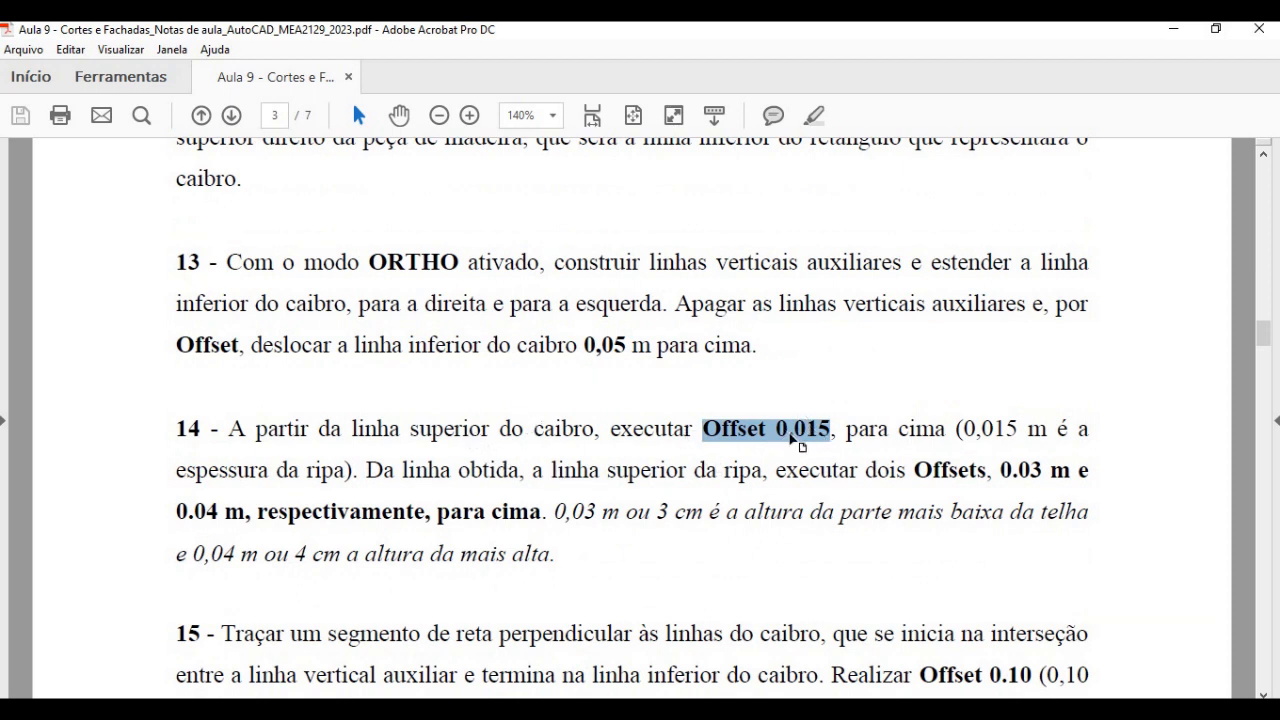
- Switch back to AutoCAD and offset the rafter's top line 0.015 upward for the top of the battens
key(alt+Tab)
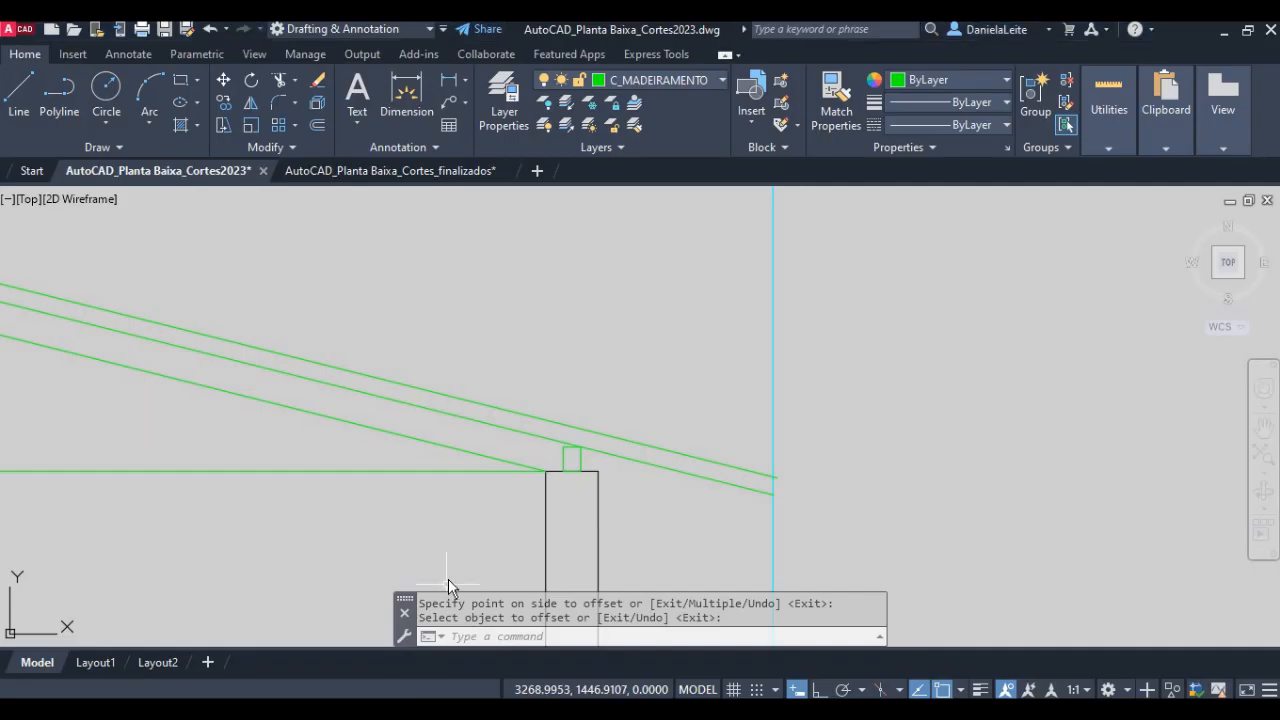
key(Return)
key(Return)
text(0.)
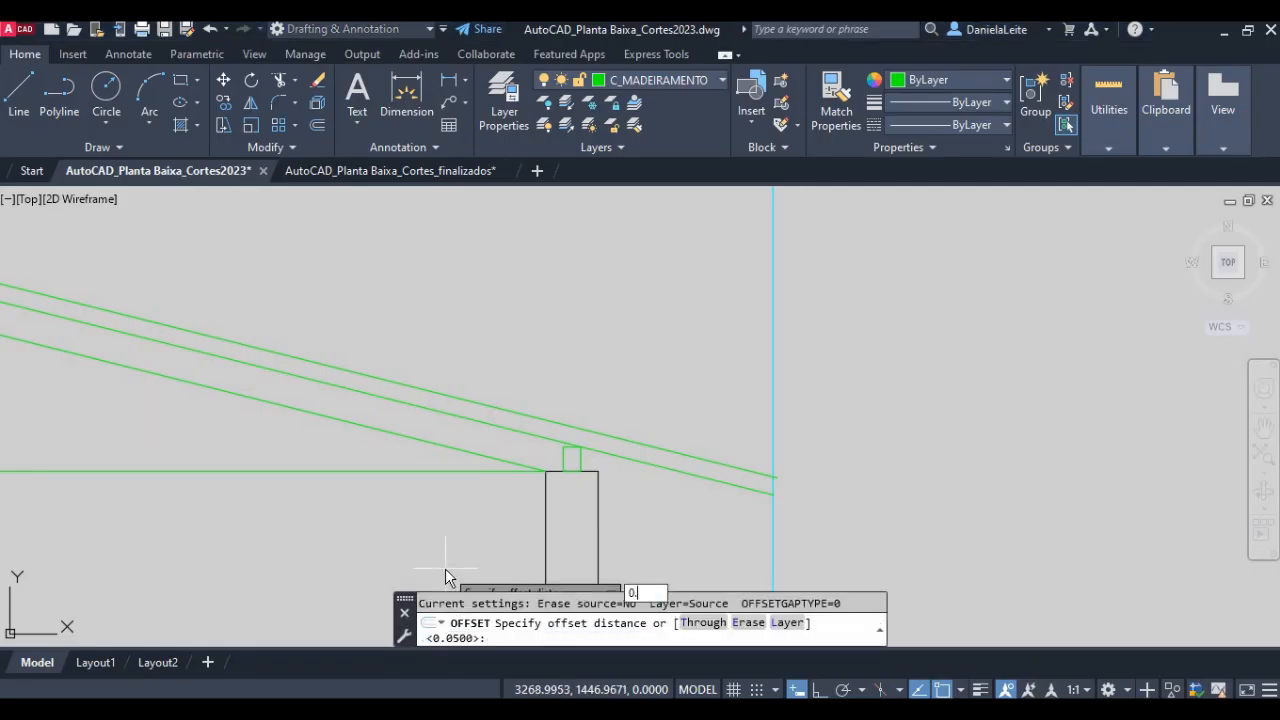
text(015)
key(Return)
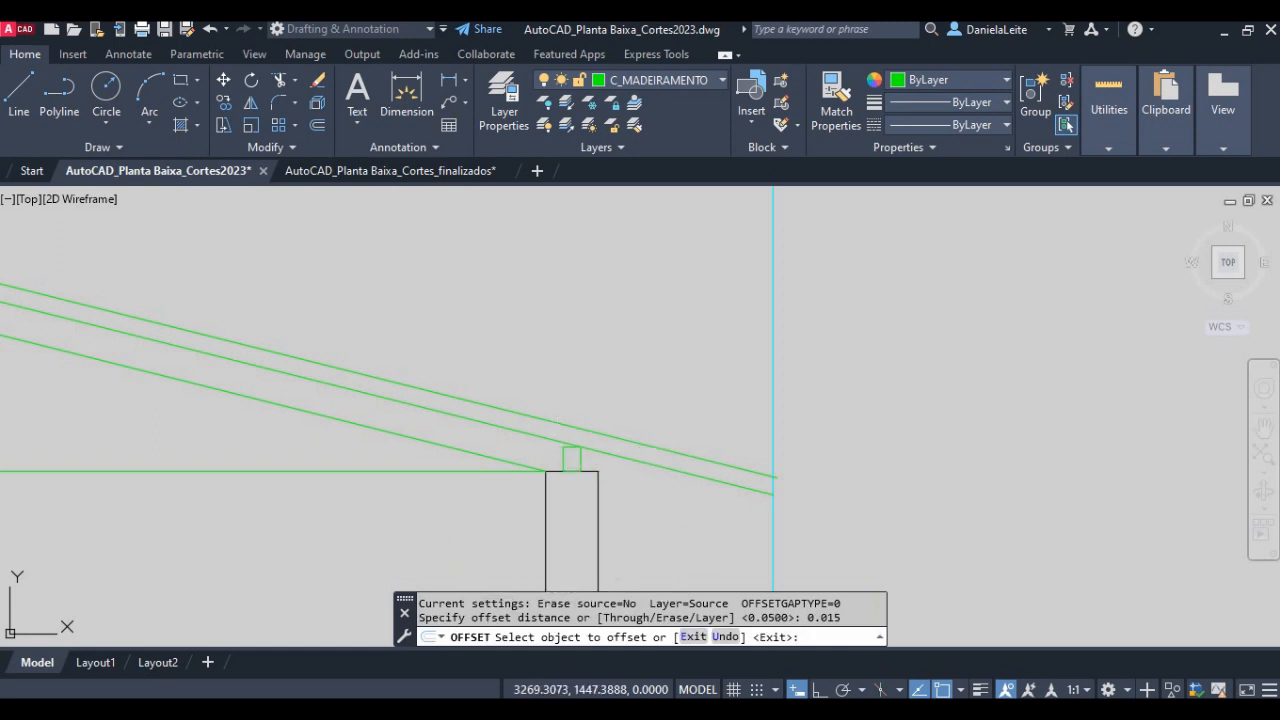
click(571, 425)
scroll(600, 440, up, 2)
click(638, 387)
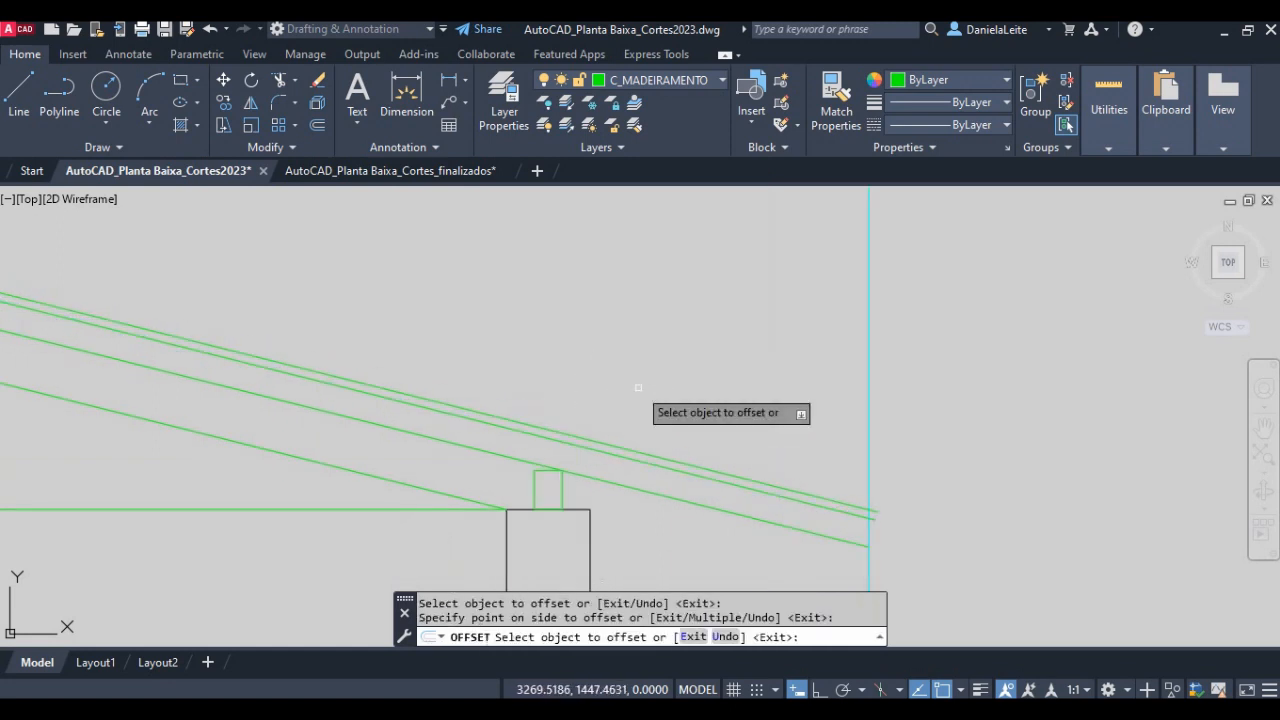
key(Return)
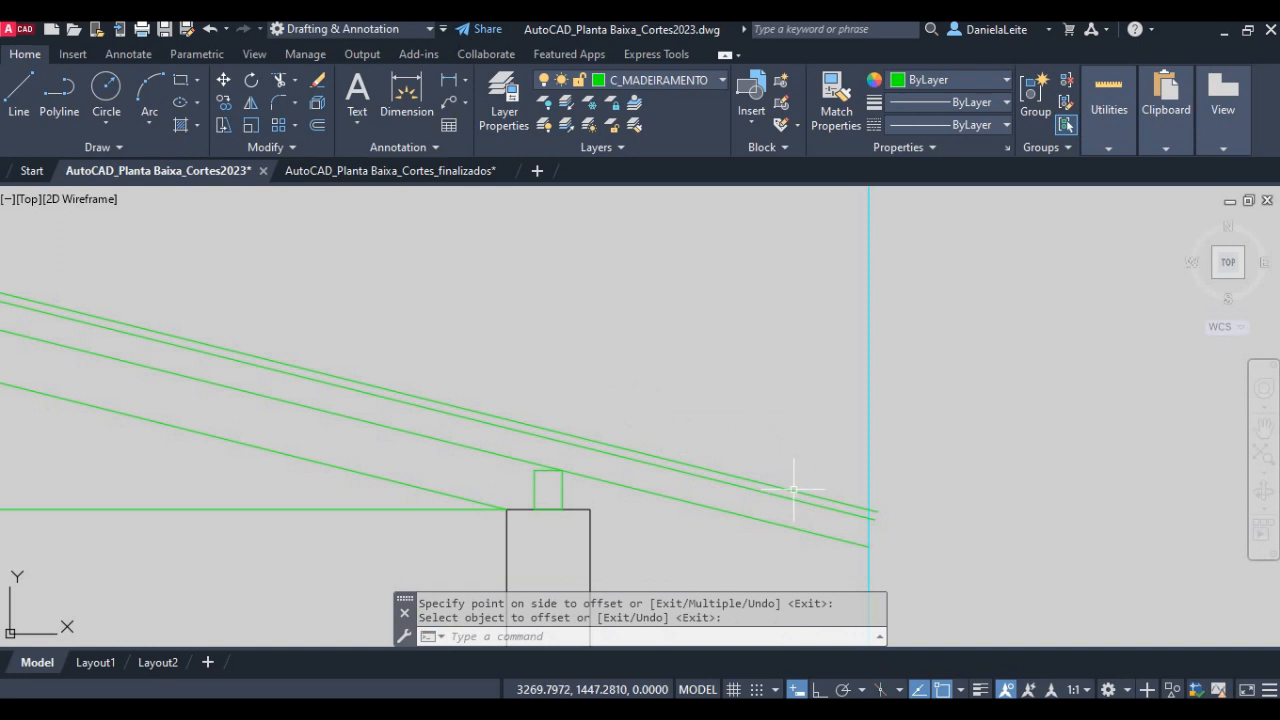
- Move the uppermost sloped line, the top of the battens, to the C_TELHAS layer
click(793, 490)
click(641, 82)
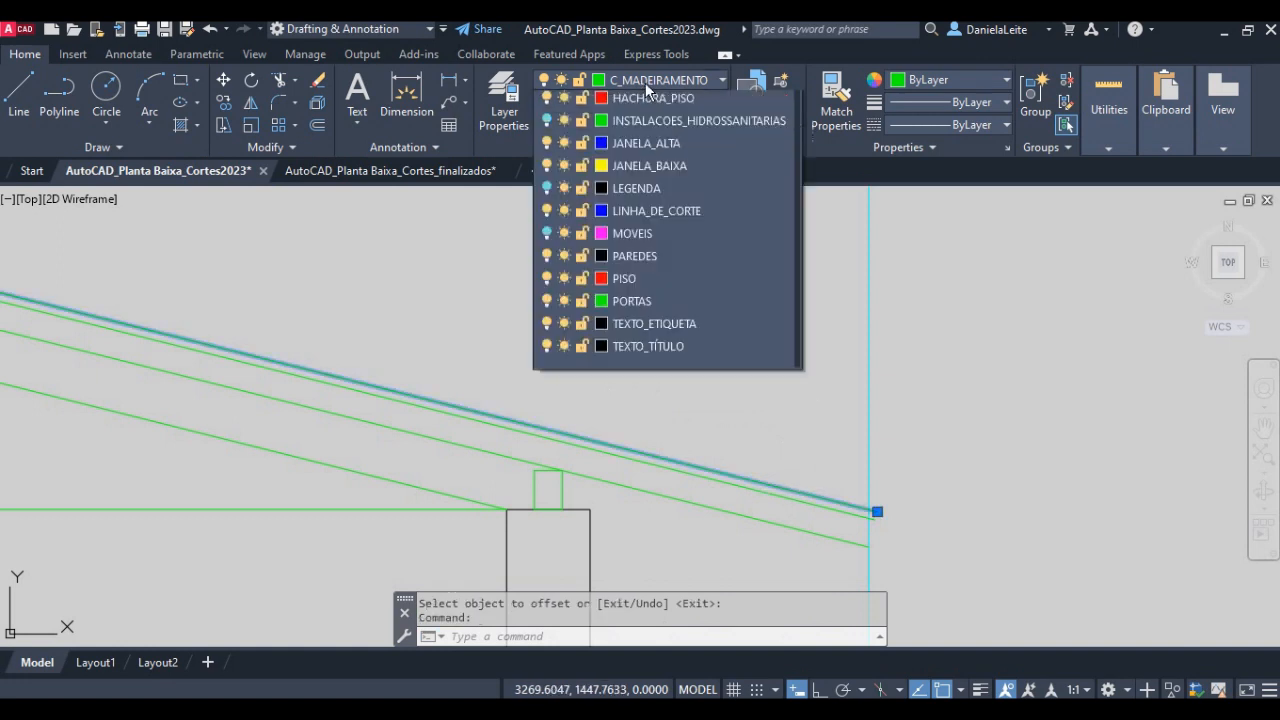
click(676, 329)
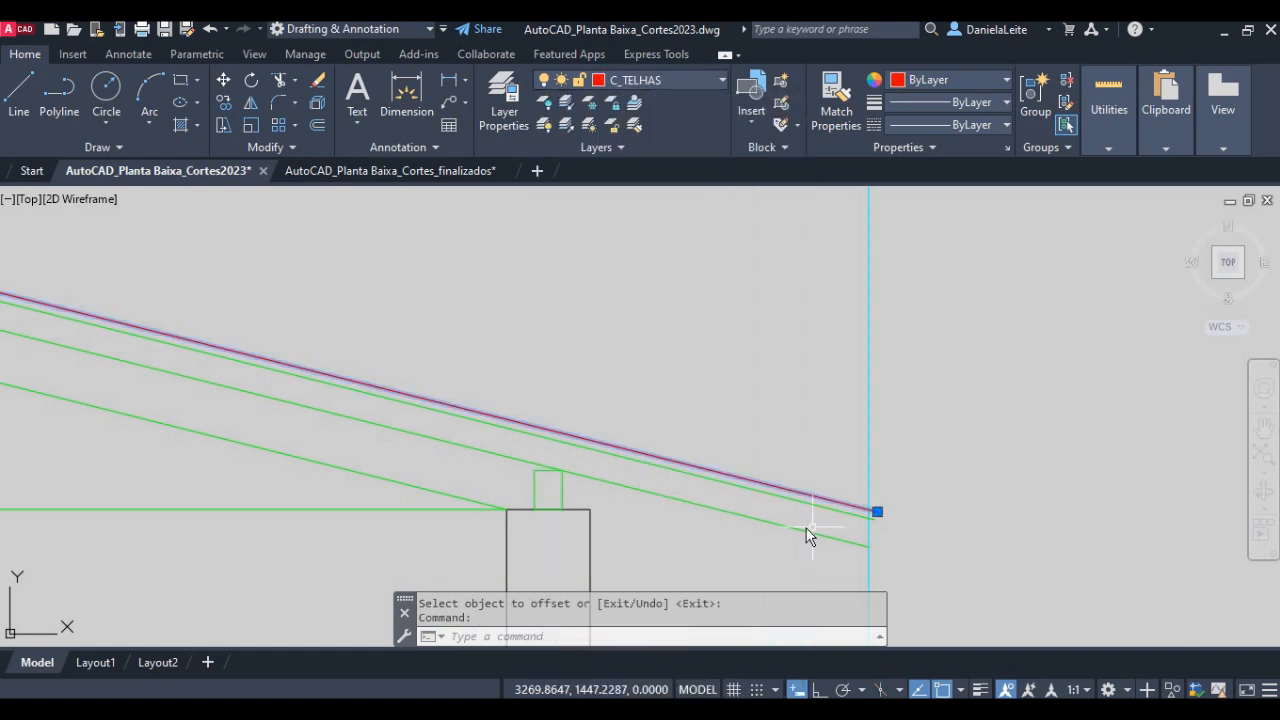
scroll(800, 520, up, 4)
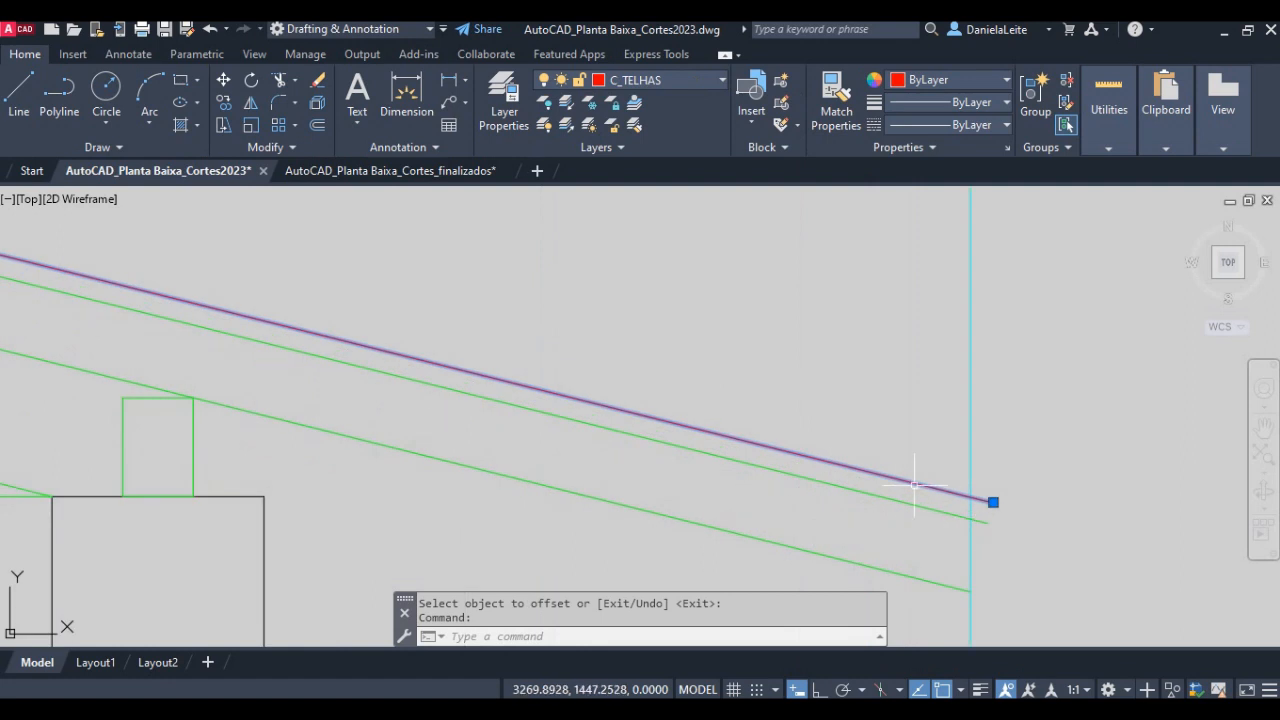
scroll(730, 435, down, 4)
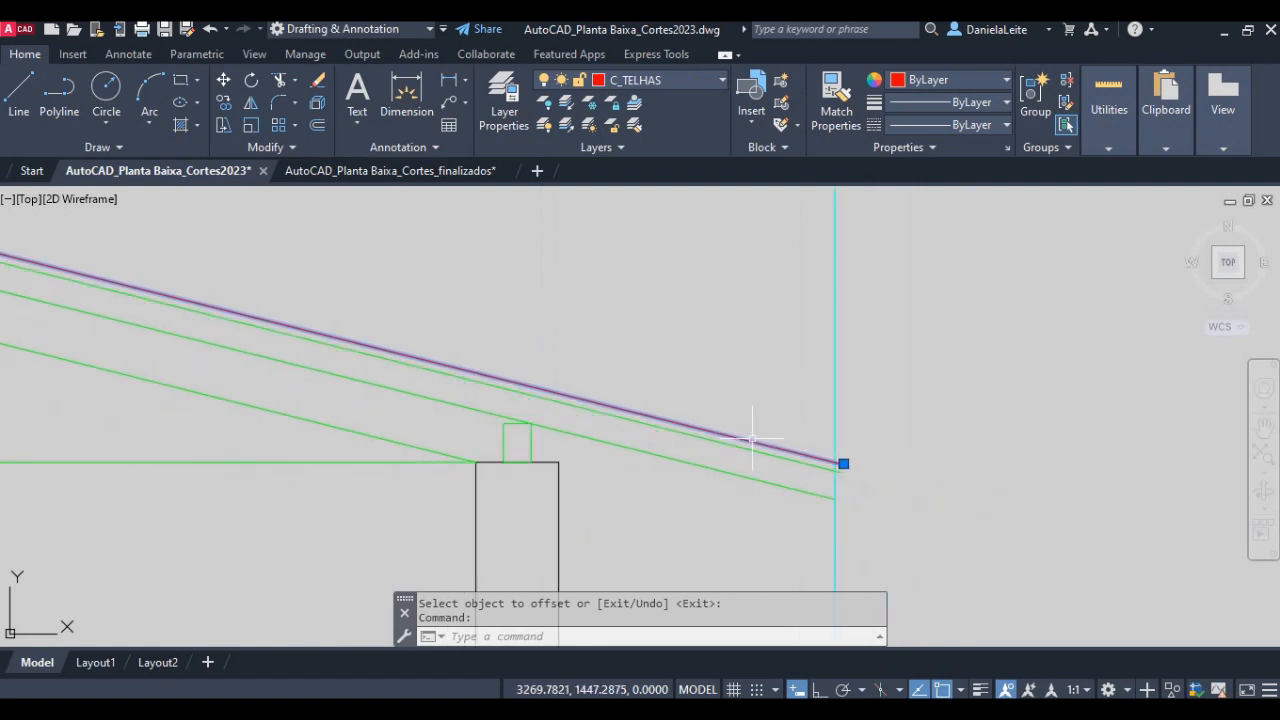
key(Escape)
- Examine the tile's bottom line over the battens in the finished section BB, and return to the eave of the section being drawn
scroll(903, 391, down, 5)
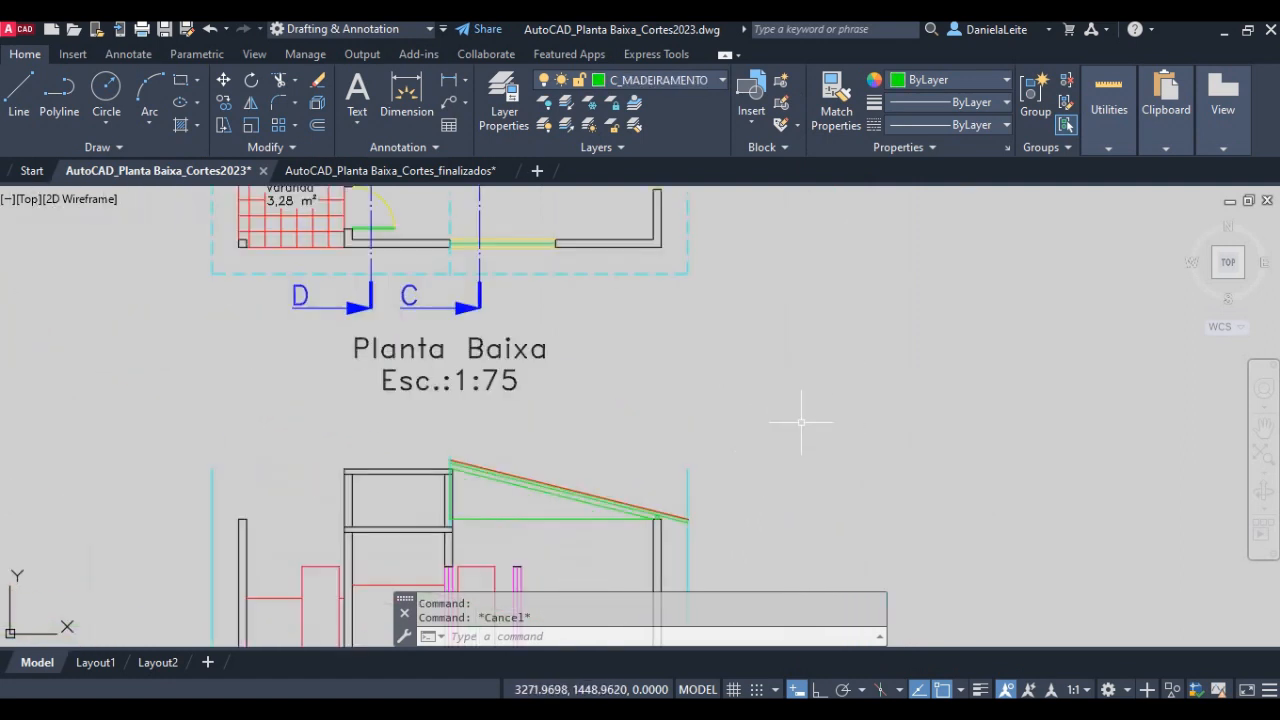
scroll(800, 422, down, 3)
scroll(866, 357, up, 10)
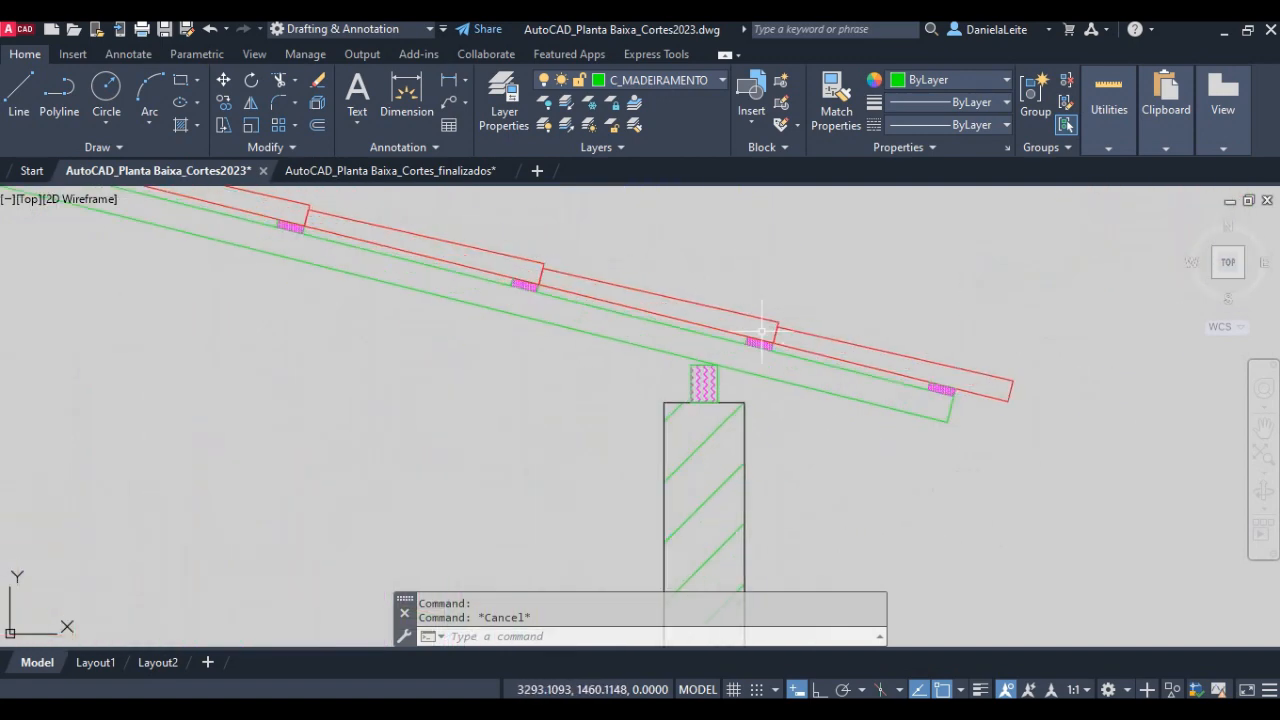
click(806, 342)
scroll(925, 343, up, 2)
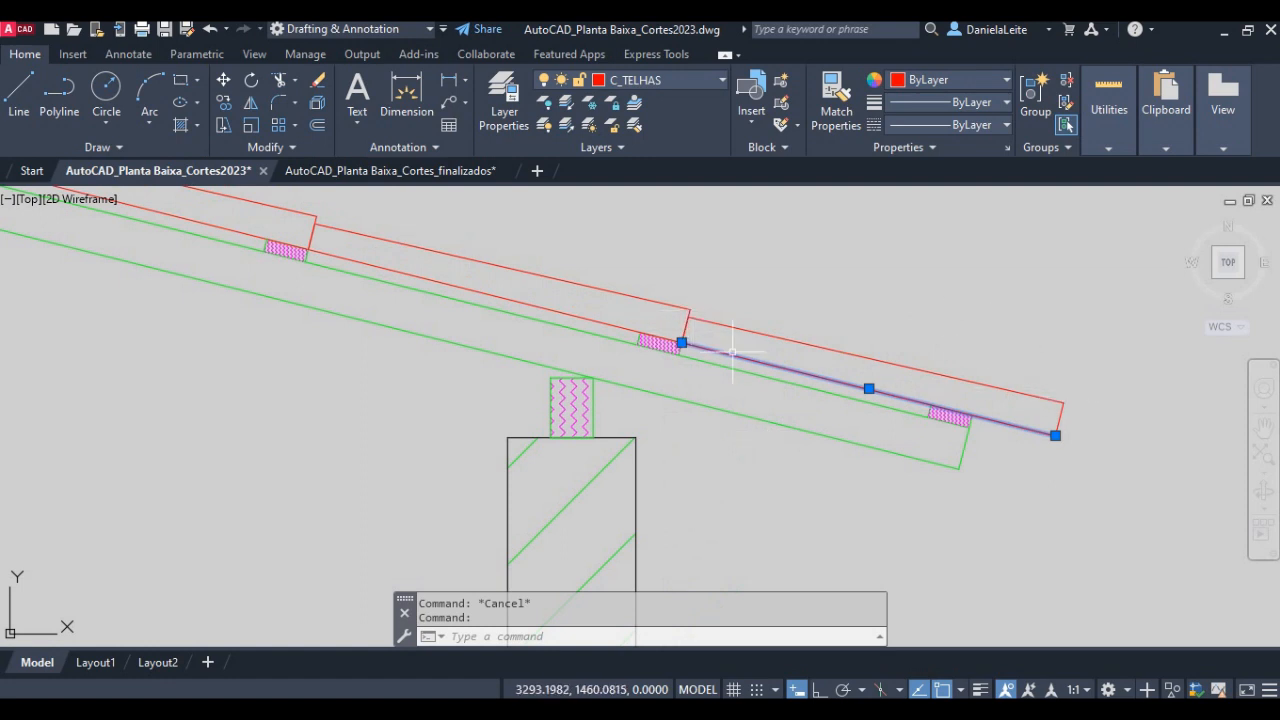
scroll(688, 318, down, 6)
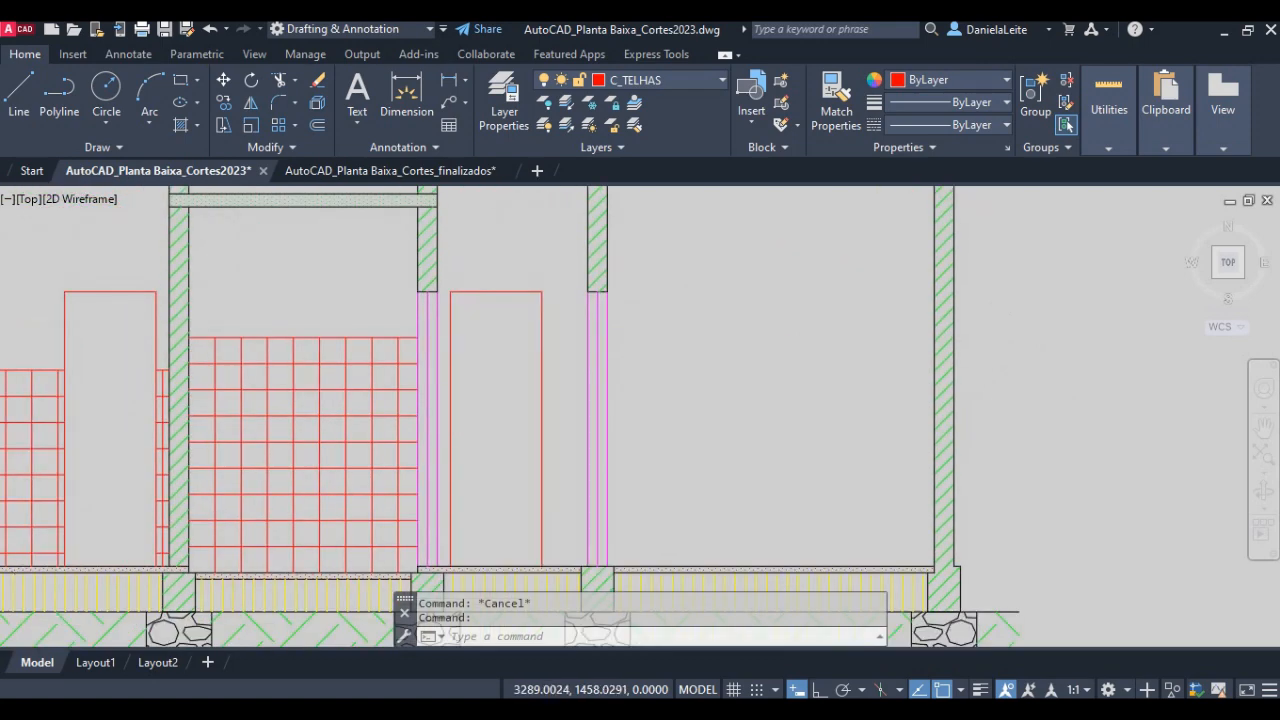
key(Escape)
scroll(383, 489, down, 2)
middle_drag(384, 512, 660, 322)
middle_drag(349, 522, 746, 237)
scroll(520, 300, up, 5)
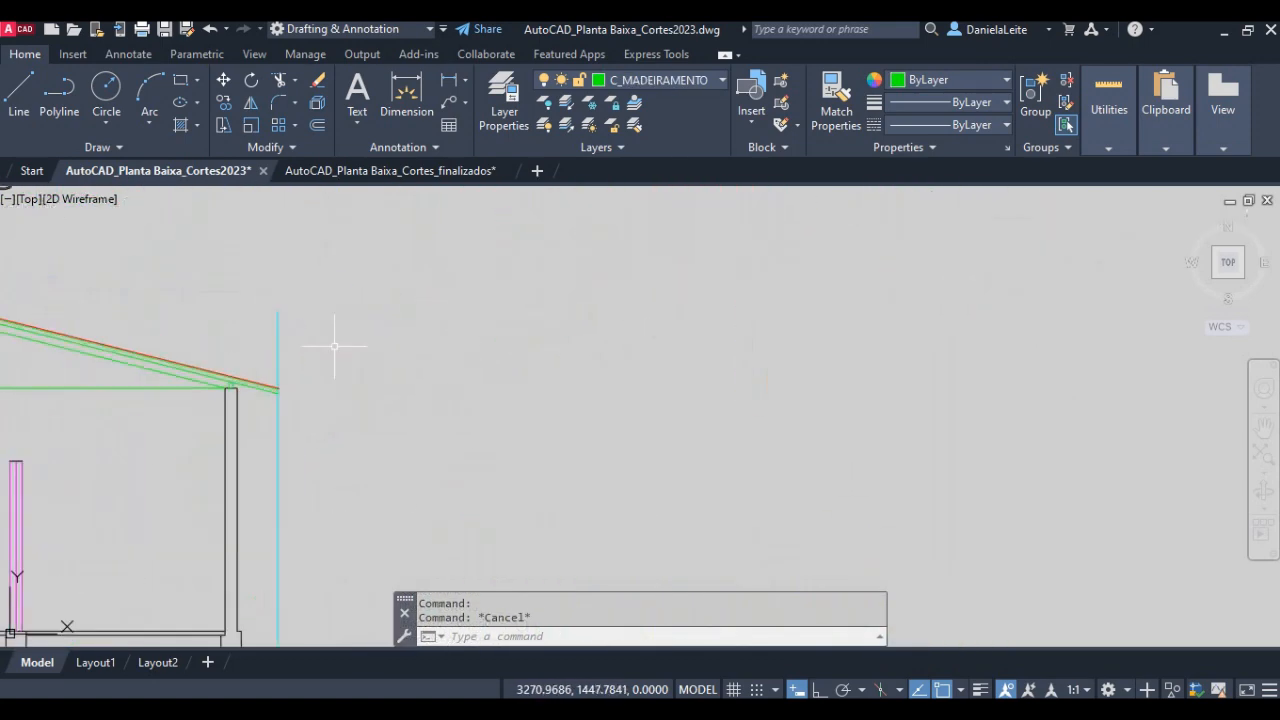
middle_drag(145, 398, 580, 402)
scroll(575, 407, up, 4)
middle_drag(740, 390, 669, 423)
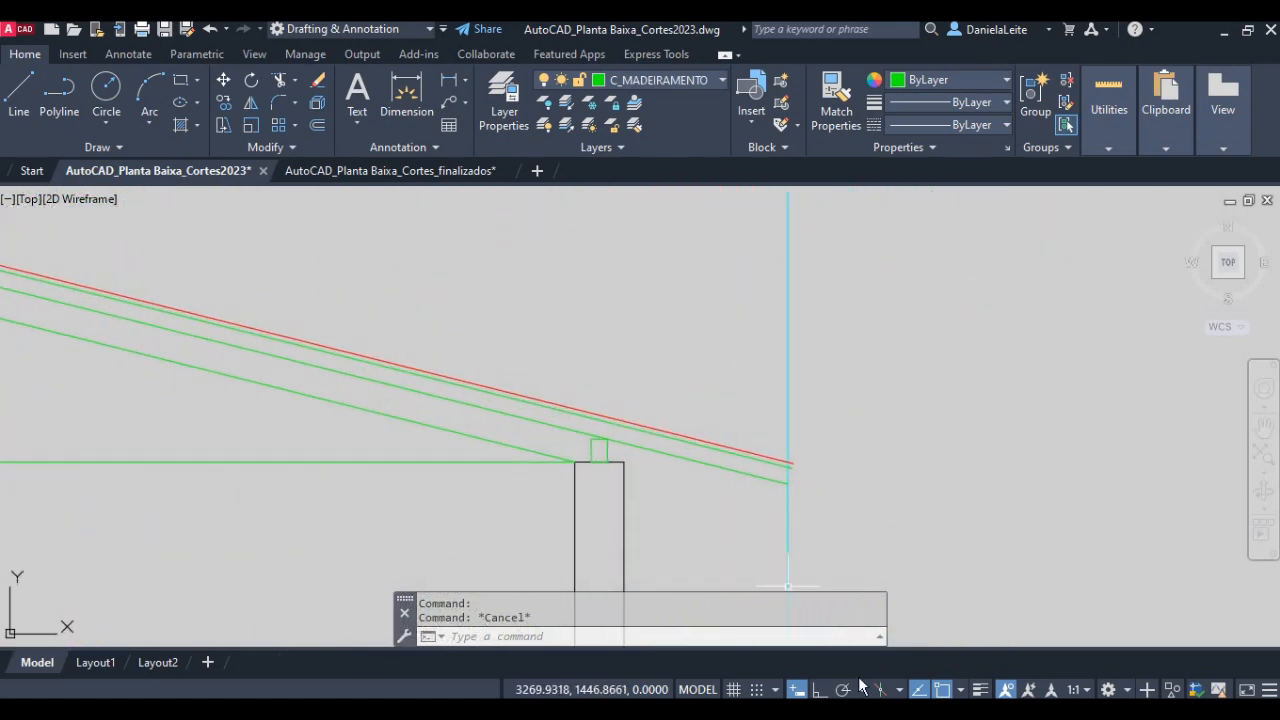
- Switch to the lesson PDF and read the two tile height offsets, 0.03 m and 0.04 m, in item 14
click(864, 706)
click(998, 468)
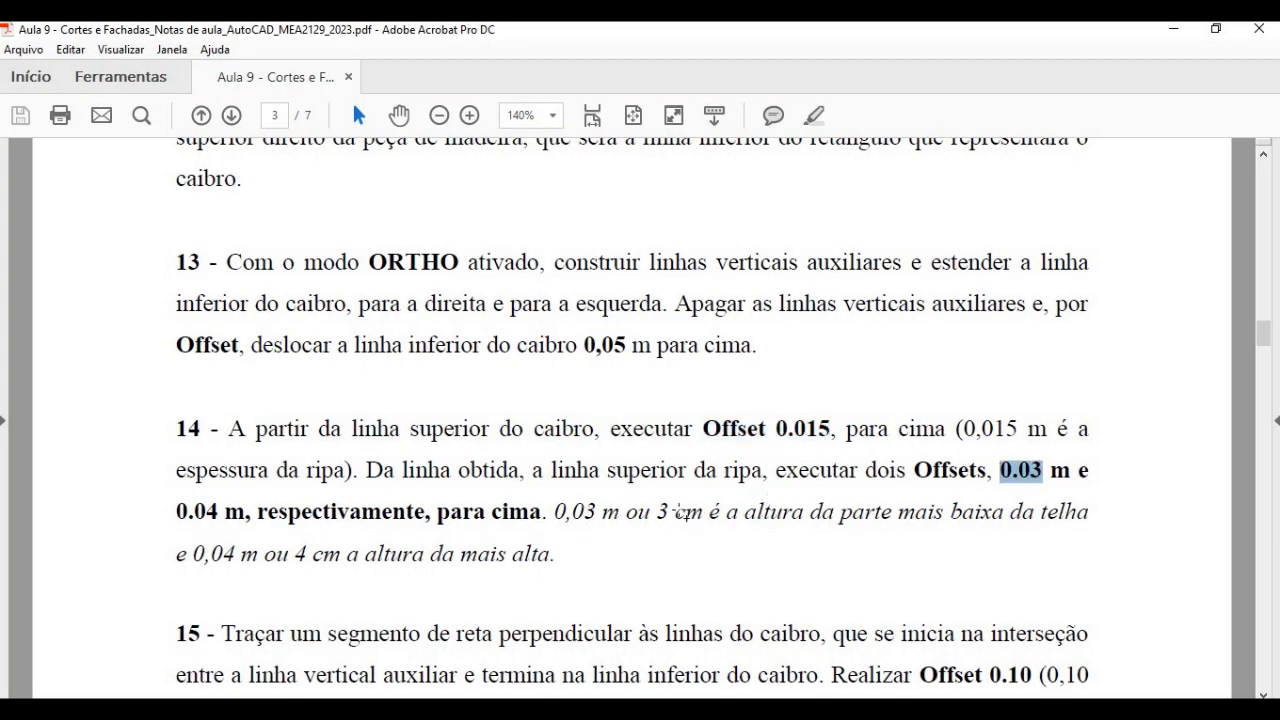
drag(166, 506, 258, 512)
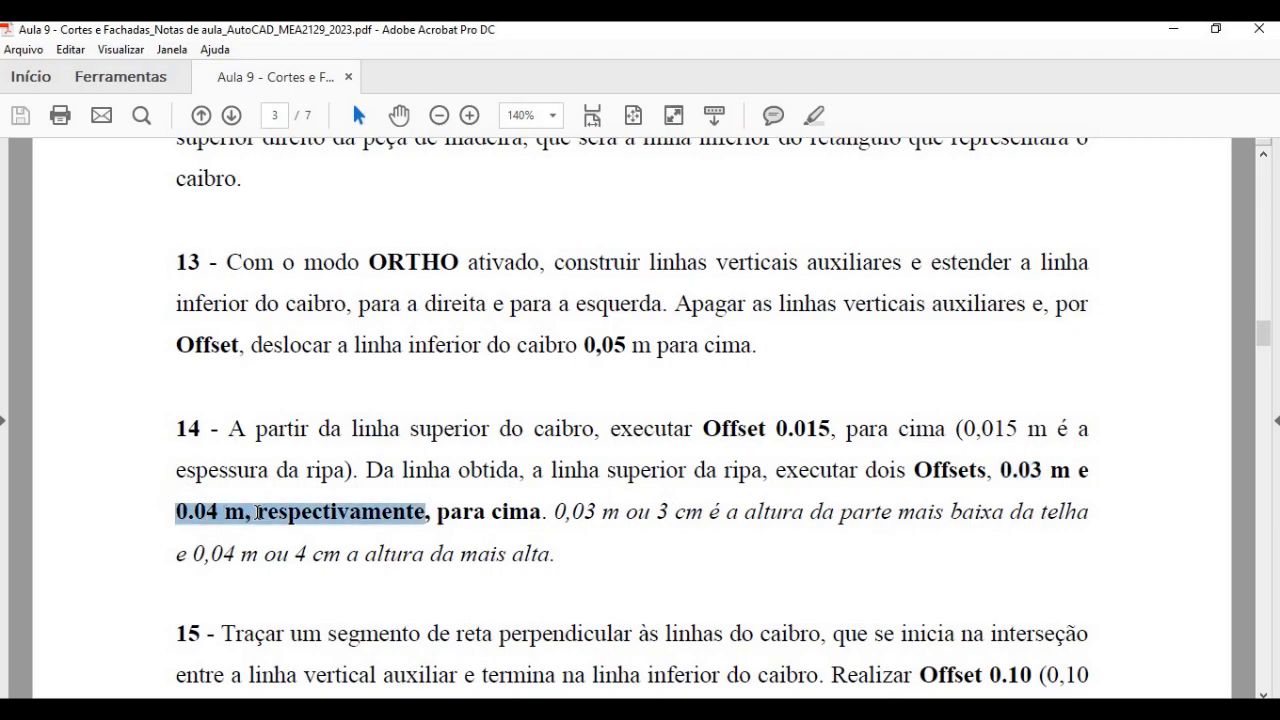
- Switch back to AutoCAD and offset the red line at the top of the battens 0.03 upward
click(500, 706)
scroll(749, 460, up, 6)
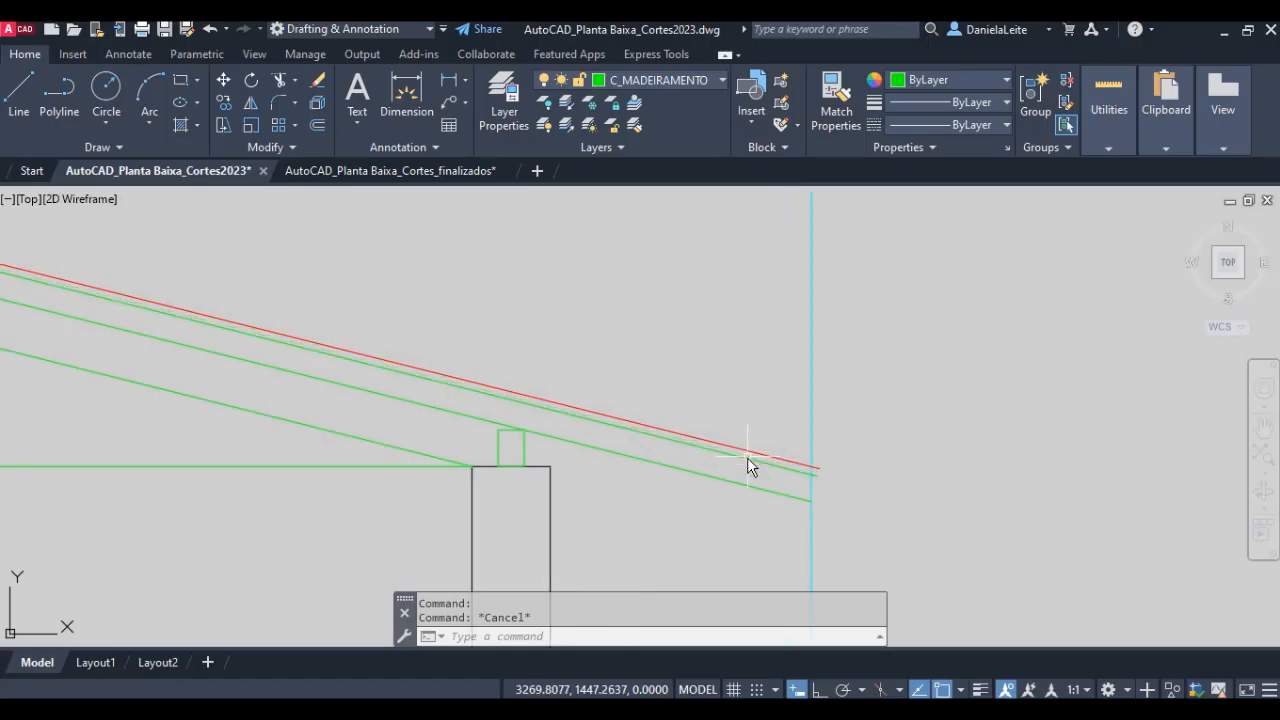
middle_drag(790, 466, 743, 434)
key(Return)
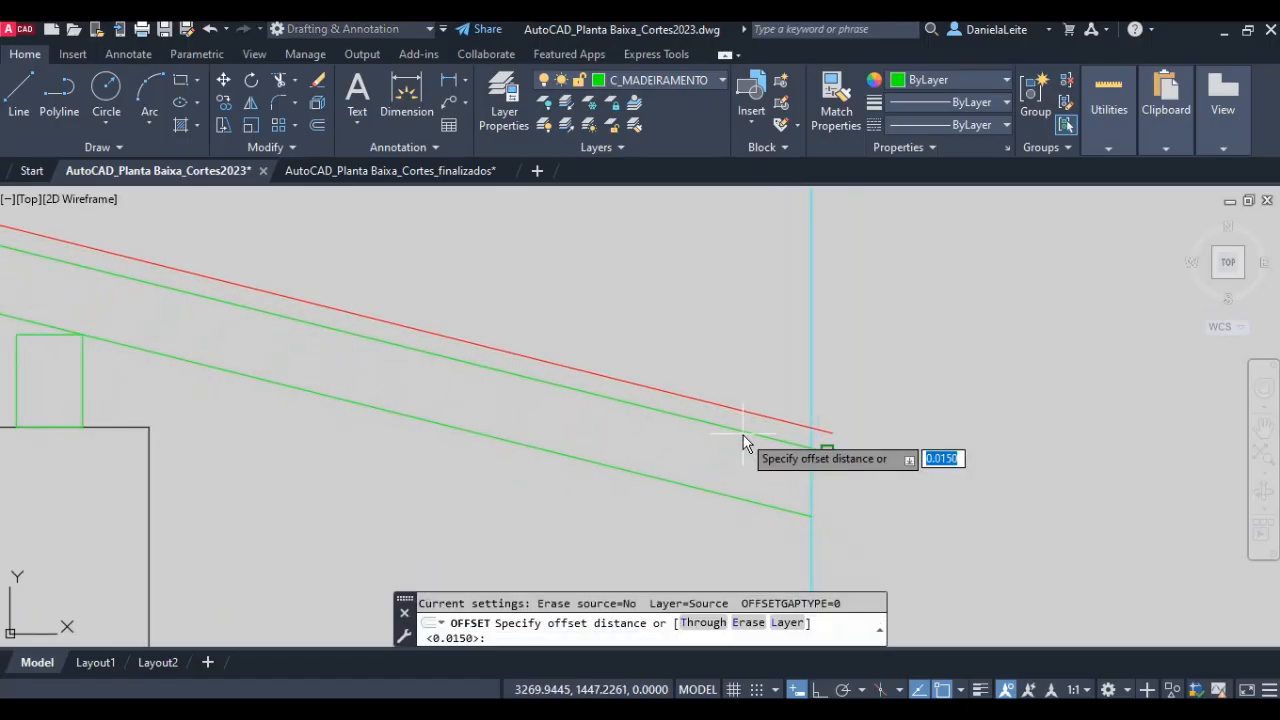
text(0.03)
key(Return)
click(728, 407)
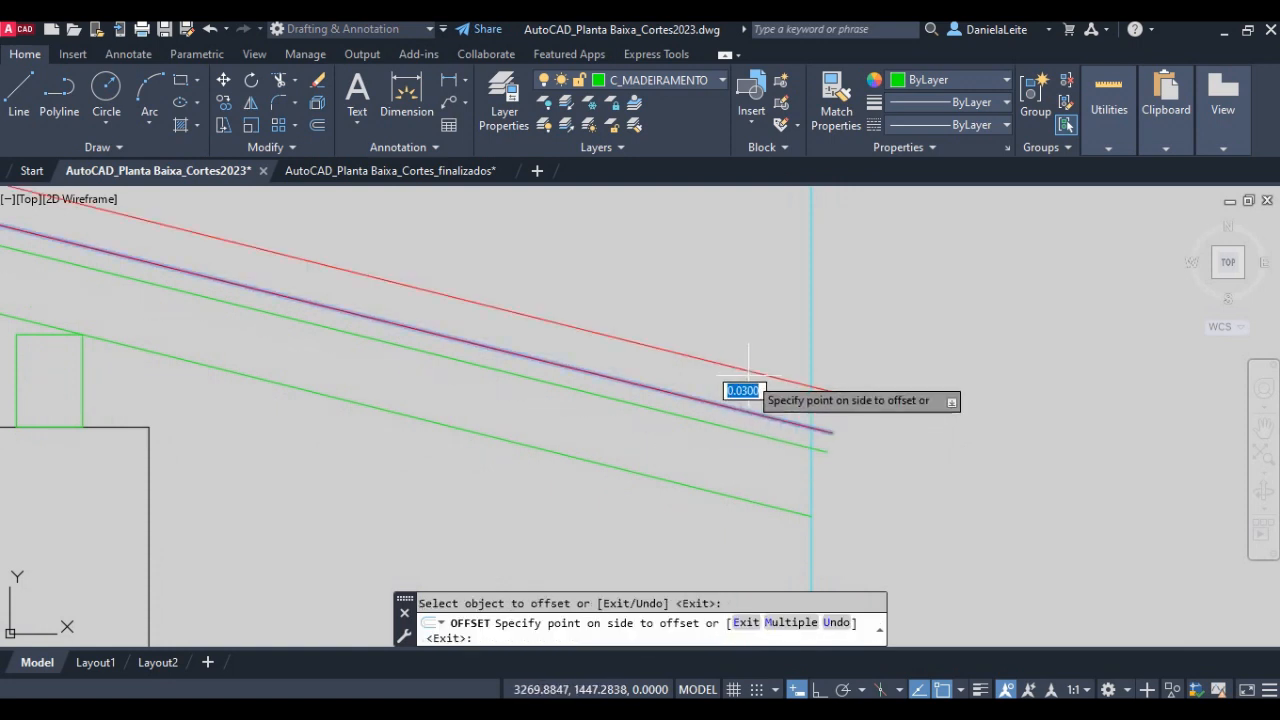
click(751, 370)
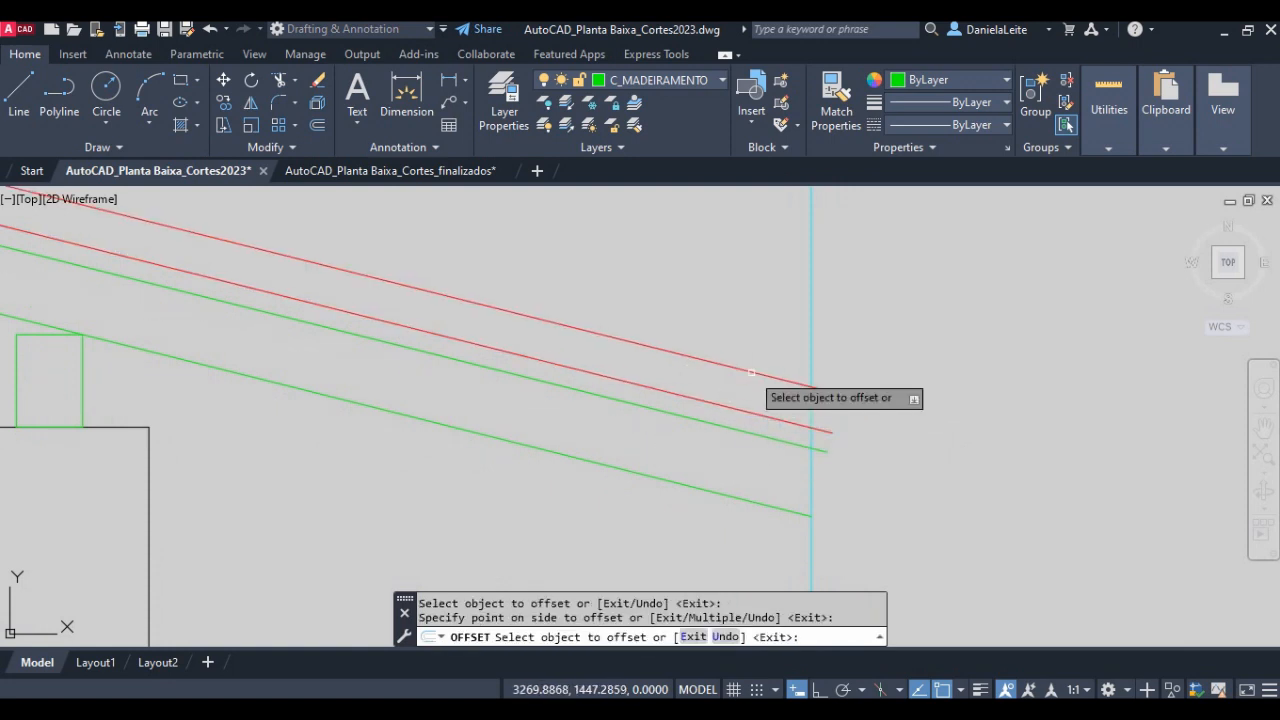
key(Return)
- Offset the same red line at the top of the battens 0.04 upward for the tile's highest part
text(o)
key(Return)
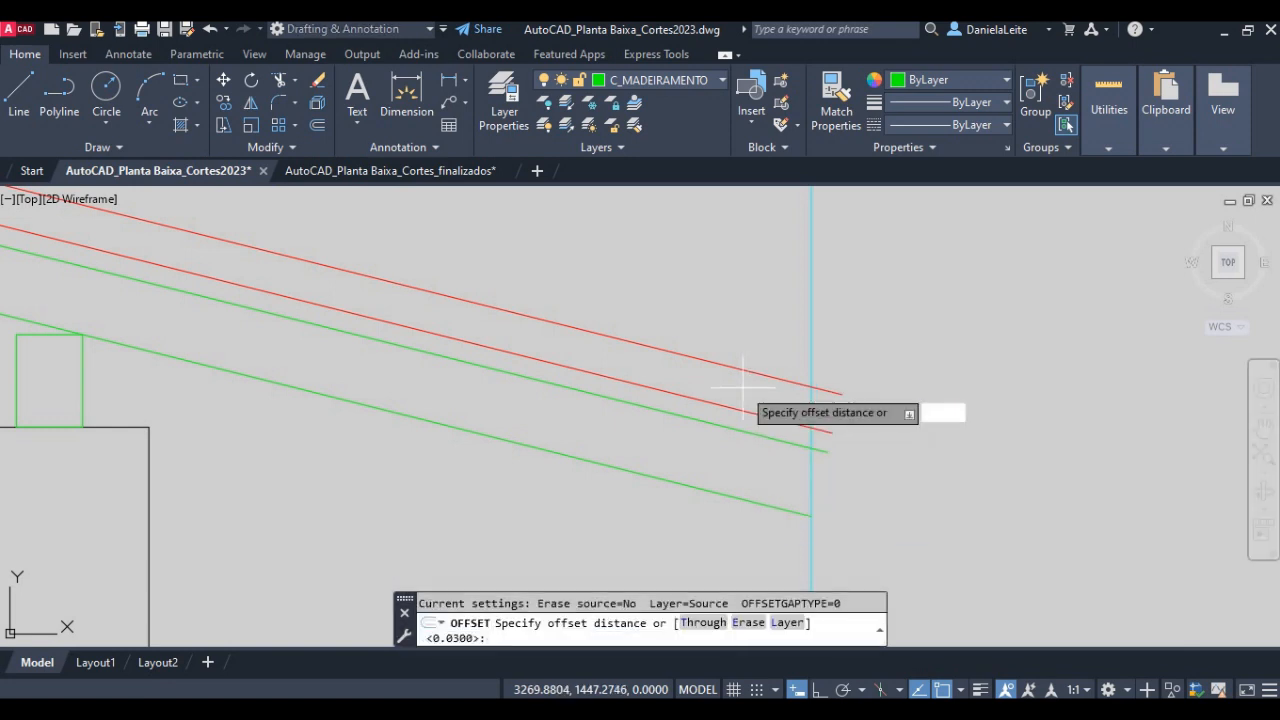
text(0.04)
key(Return)
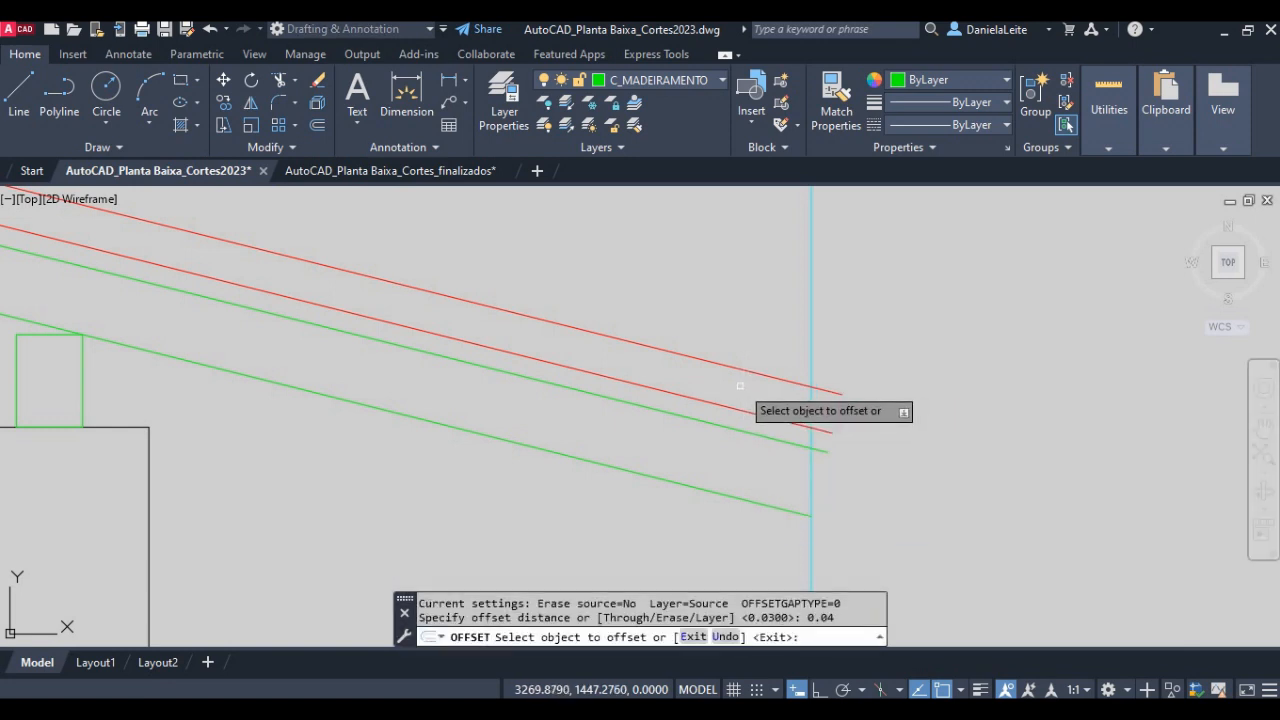
click(727, 405)
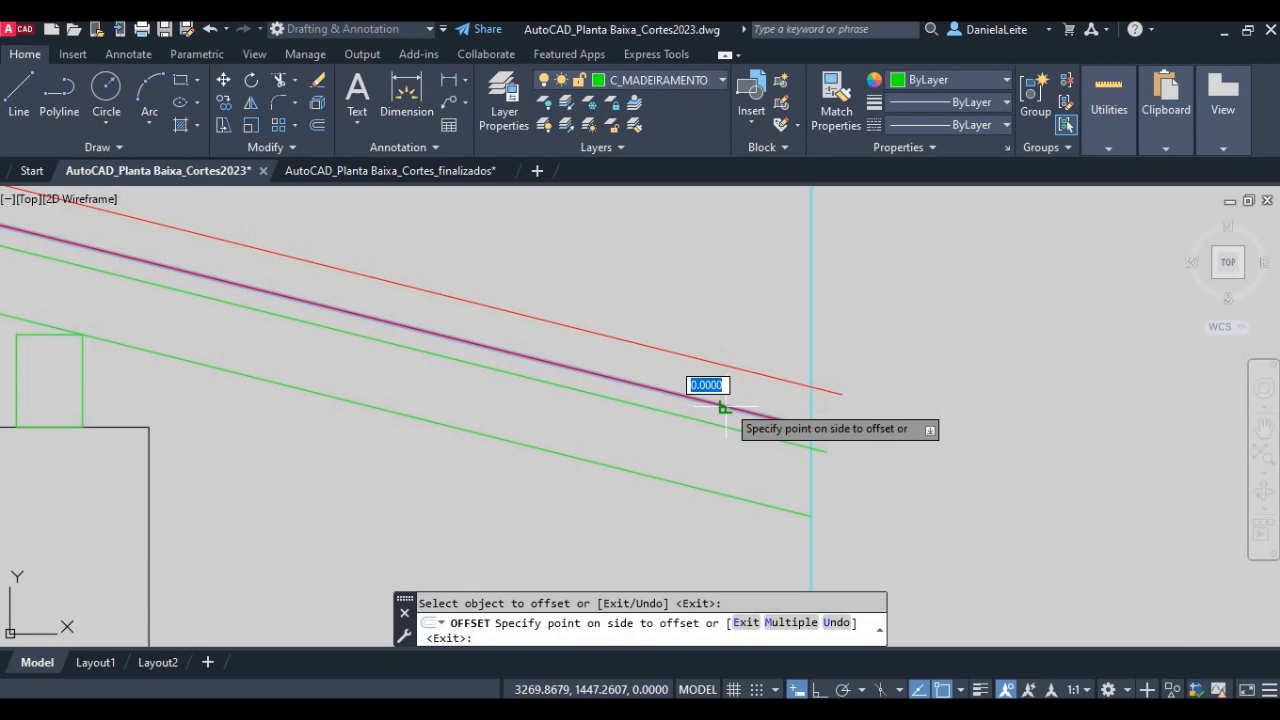
click(744, 350)
scroll(760, 360, down, 4)
scroll(775, 380, up, 2)
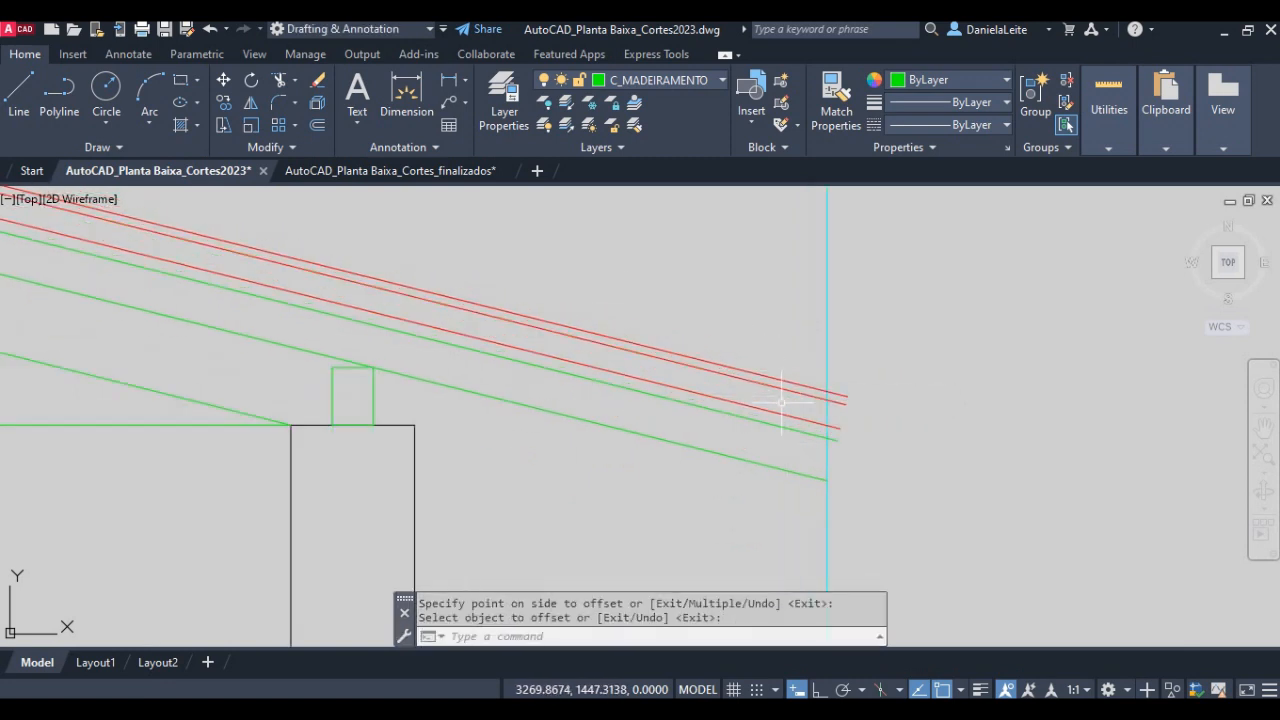
- Read item 15 in the lesson PDF on drawing a segment perpendicular to the rafter lines, and return to AutoCAD
key(alt+Tab)
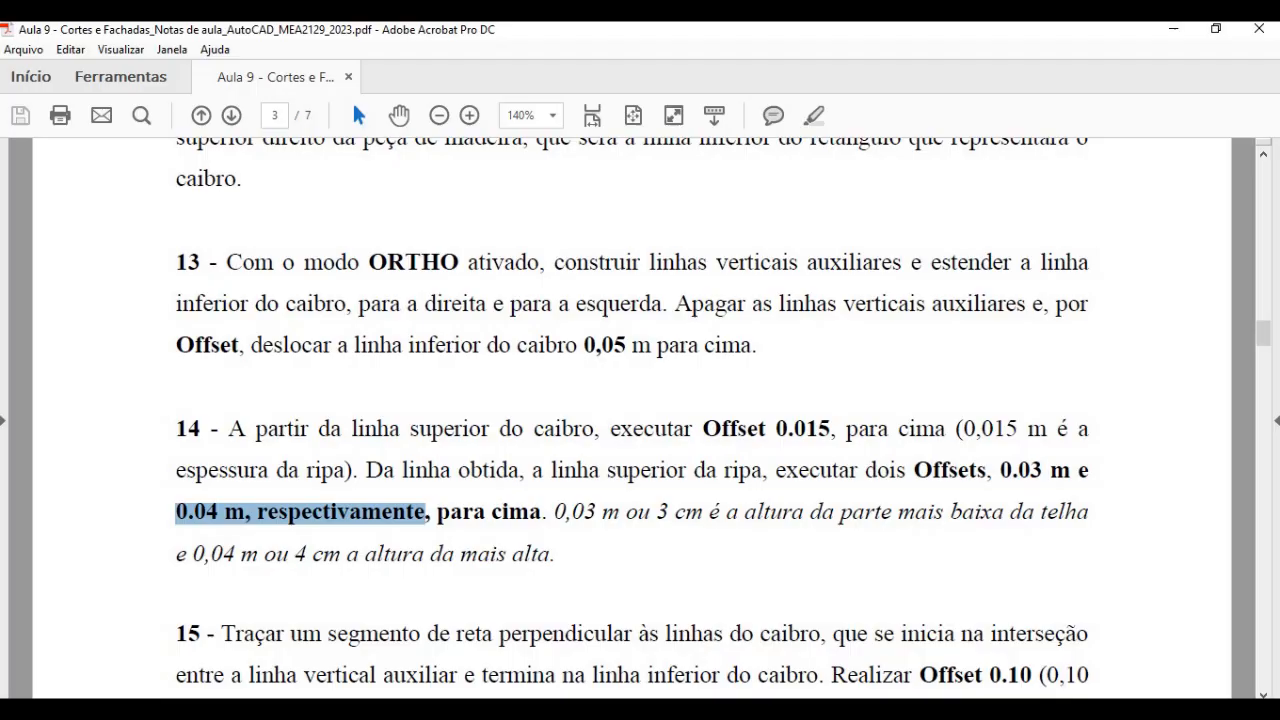
scroll(384, 440, down, 5)
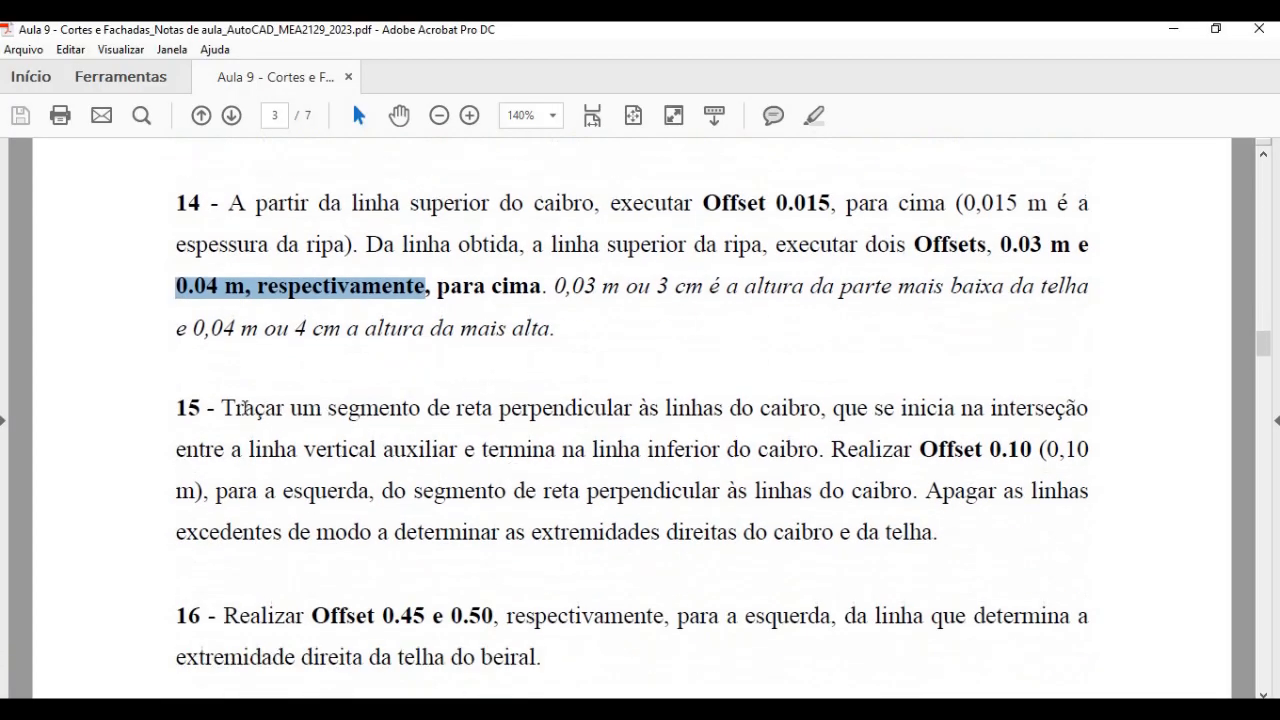
drag(222, 408, 784, 400)
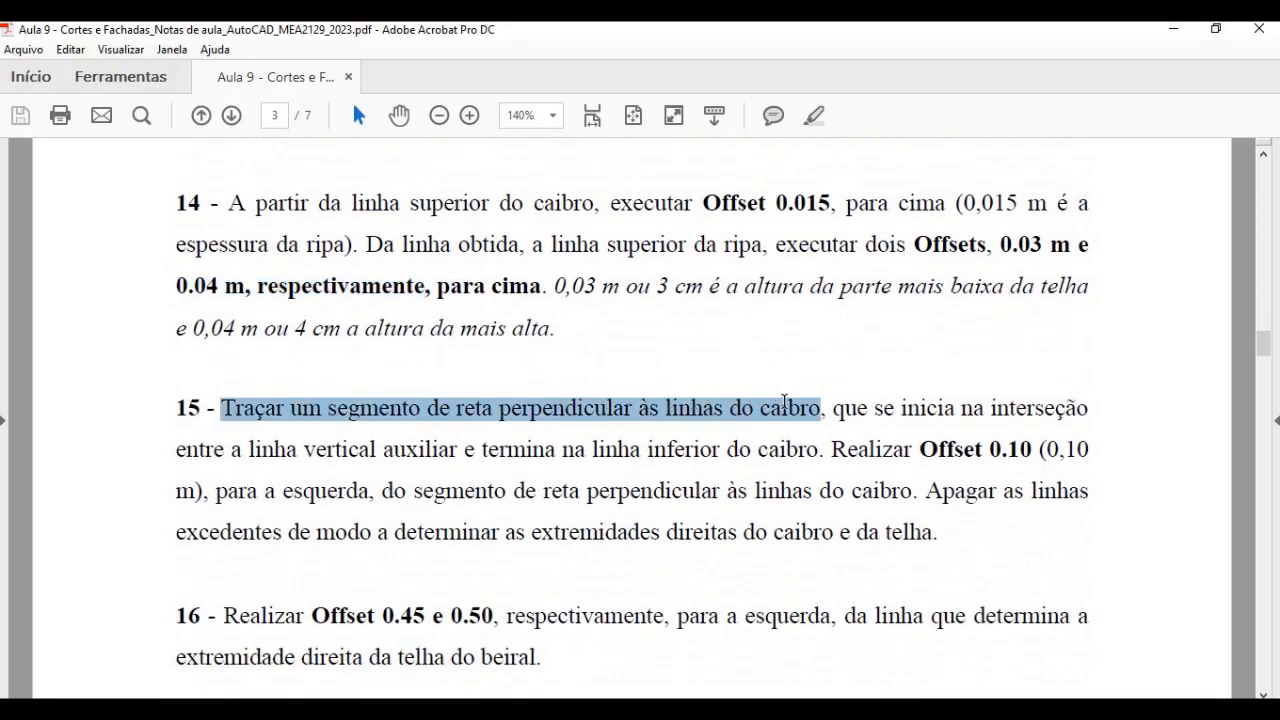
key(alt+Tab)
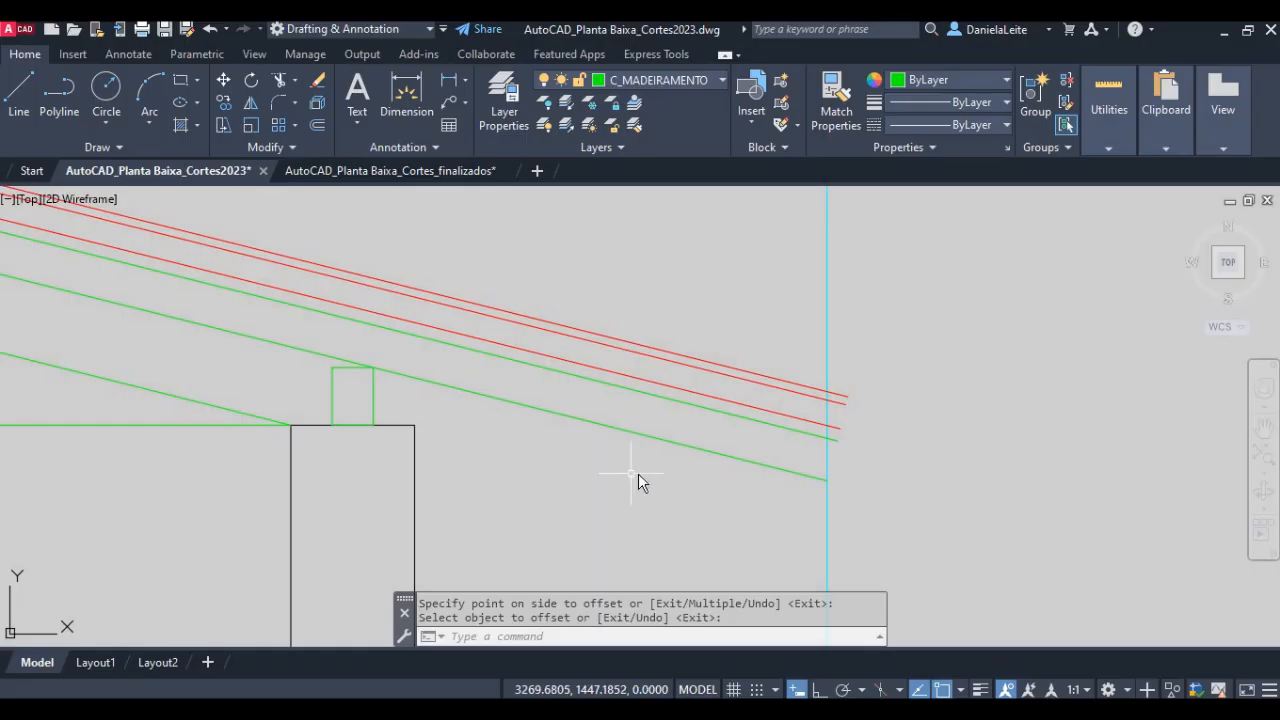
- Draw a line from the intersection of the highest tile line and the vertical auxiliary line perpendicular to the rafter's lower line
key(Return)
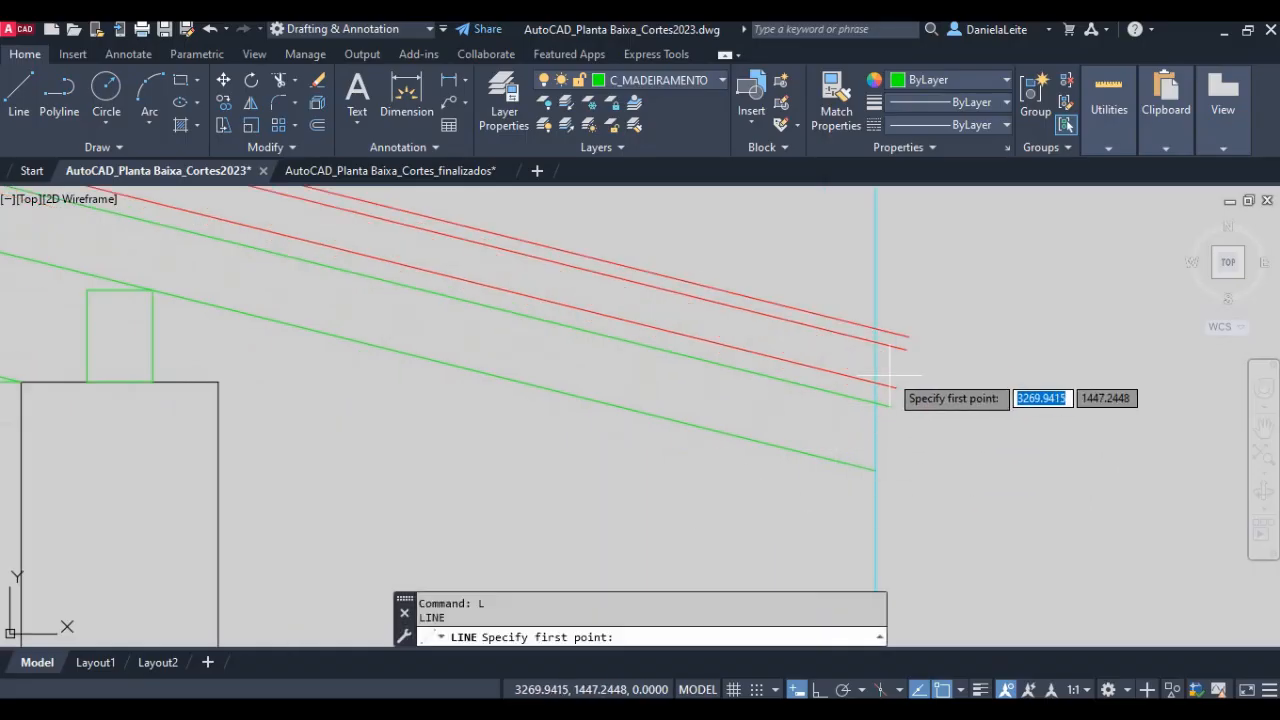
click(875, 329)
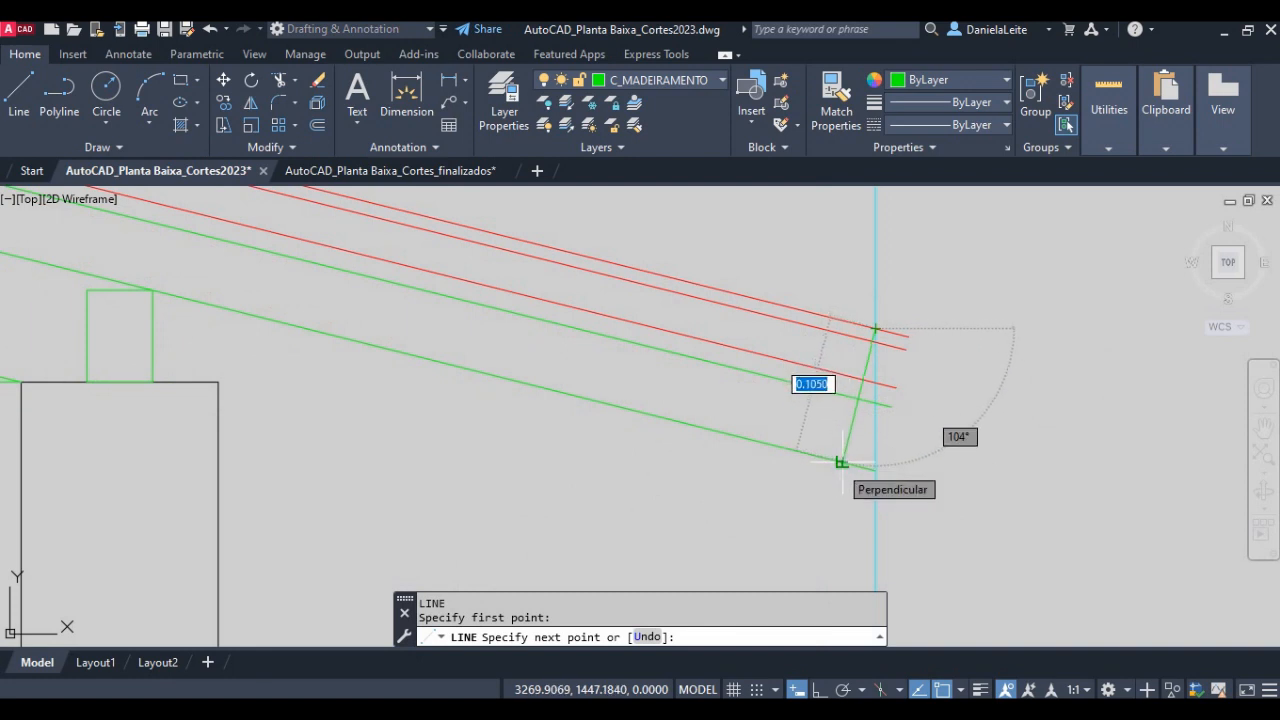
click(841, 463)
key(Return)
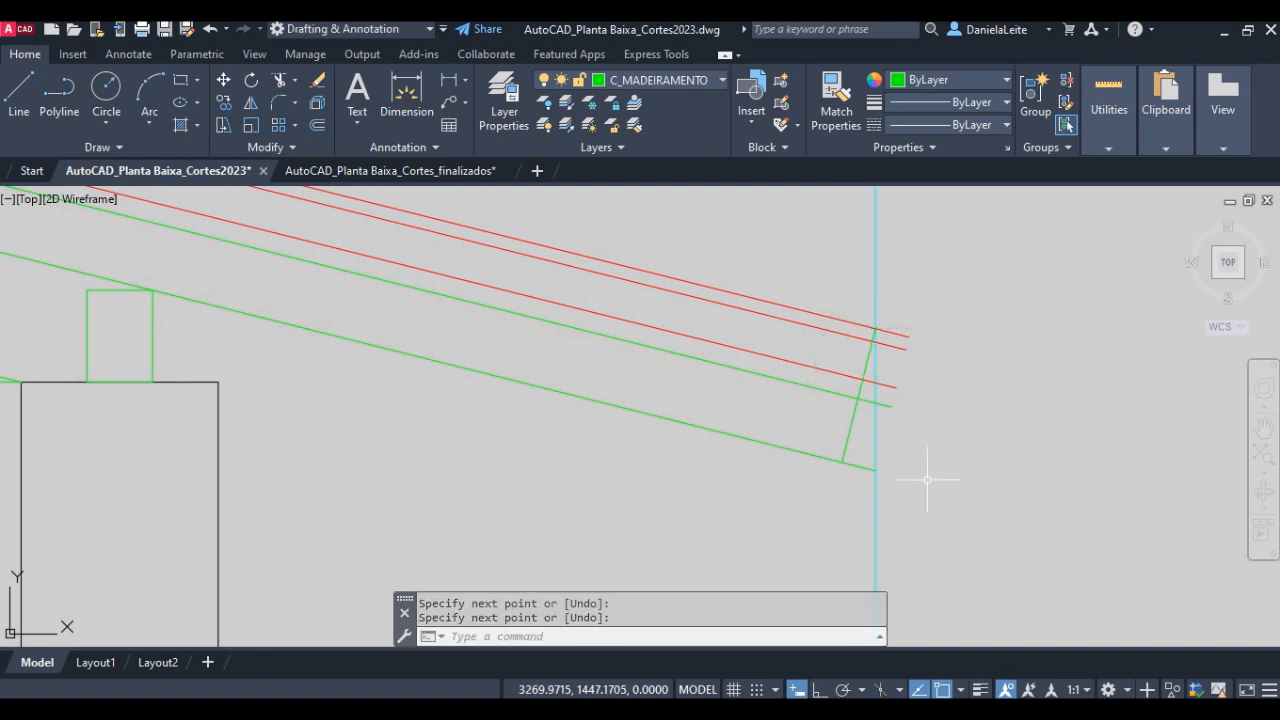
- Trim the tile lines overhanging the eave and the lower part of the vertical auxiliary line at the perpendicular segment
text(tr)
key(Return)
key(Return)
click(928, 449)
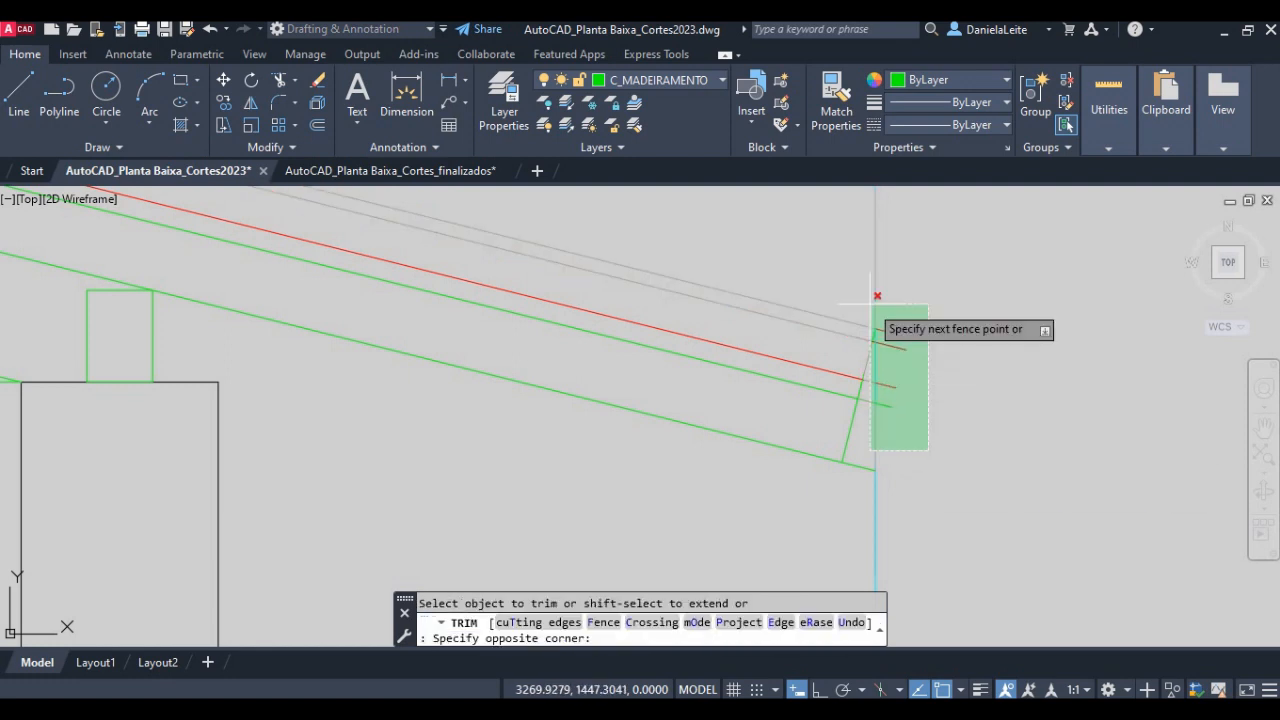
click(877, 296)
scroll(856, 271, up, 3)
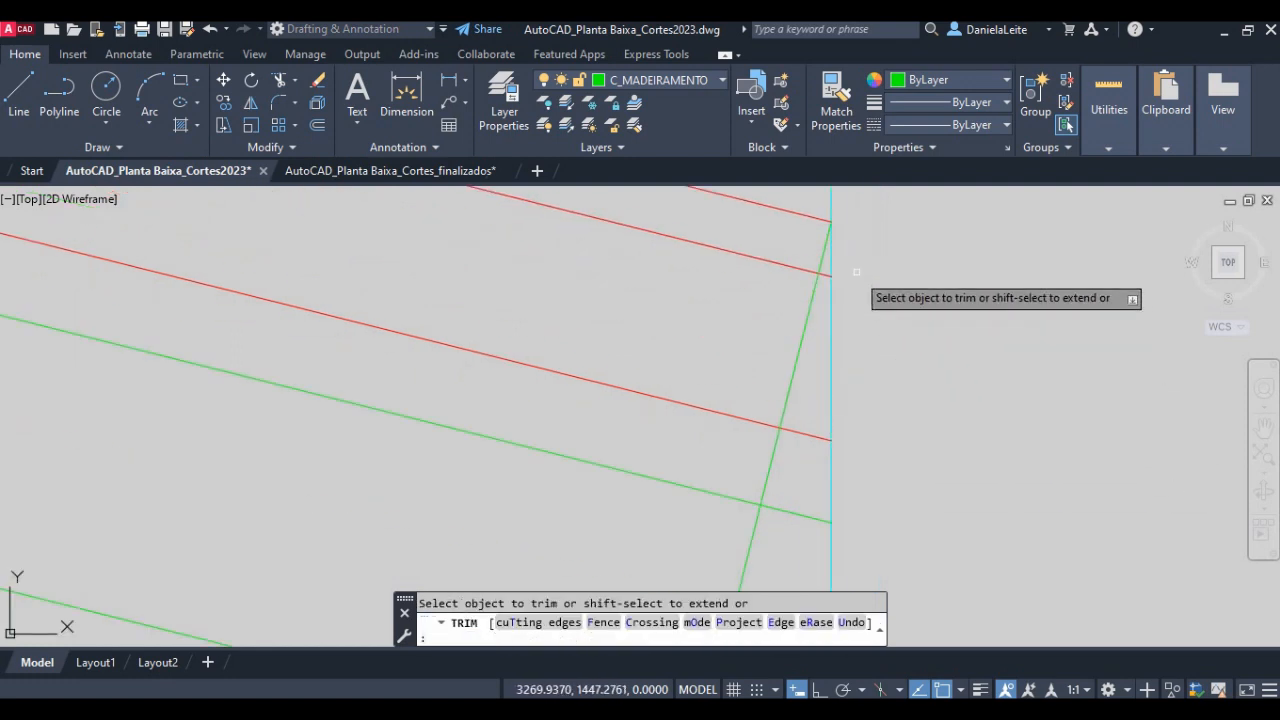
scroll(850, 285, up, 4)
click(829, 423)
click(751, 322)
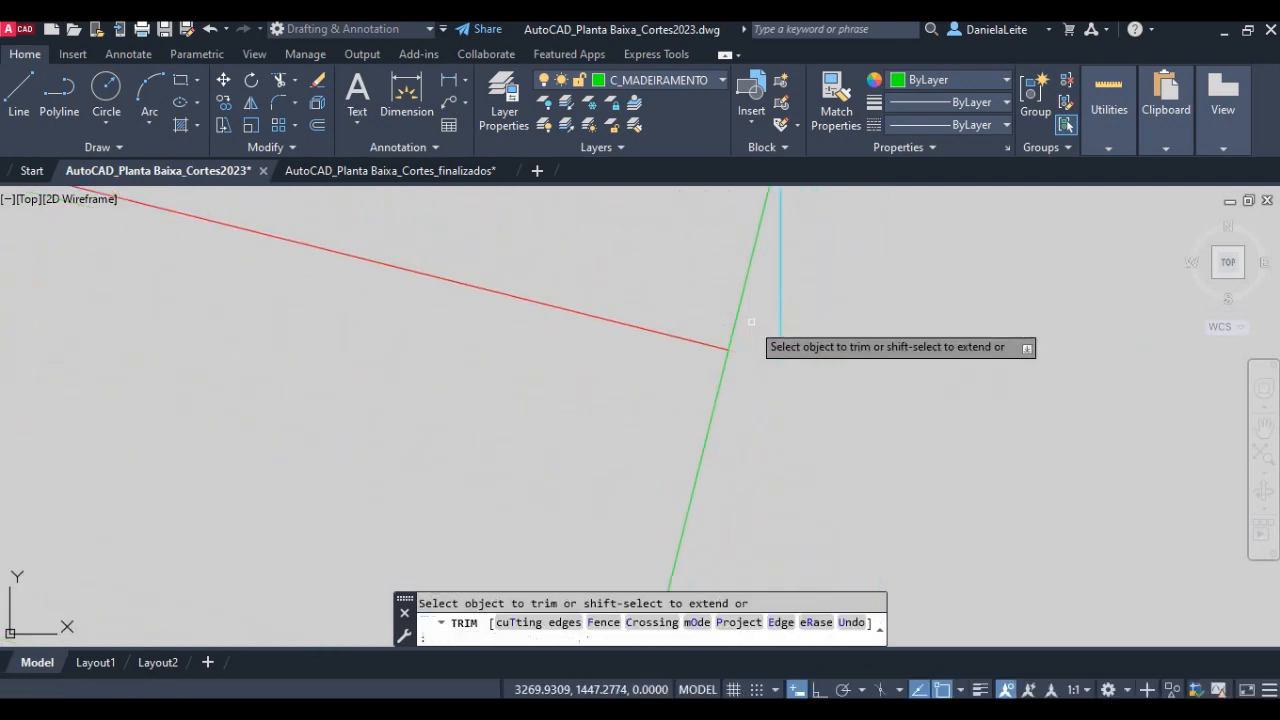
- Trim the ends of the batten line and both rafter lines back to the perpendicular segment
scroll(751, 322, down, 2)
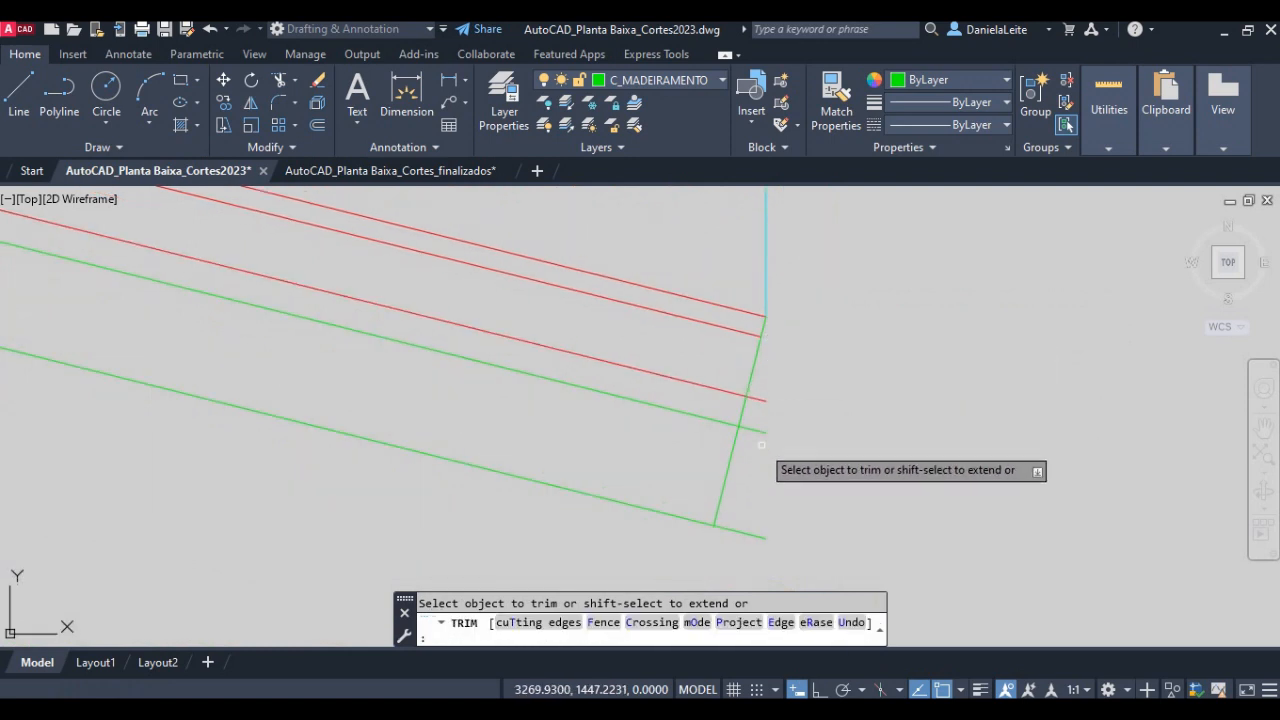
middle_drag(761, 445, 770, 422)
click(786, 356)
click(748, 414)
click(773, 520)
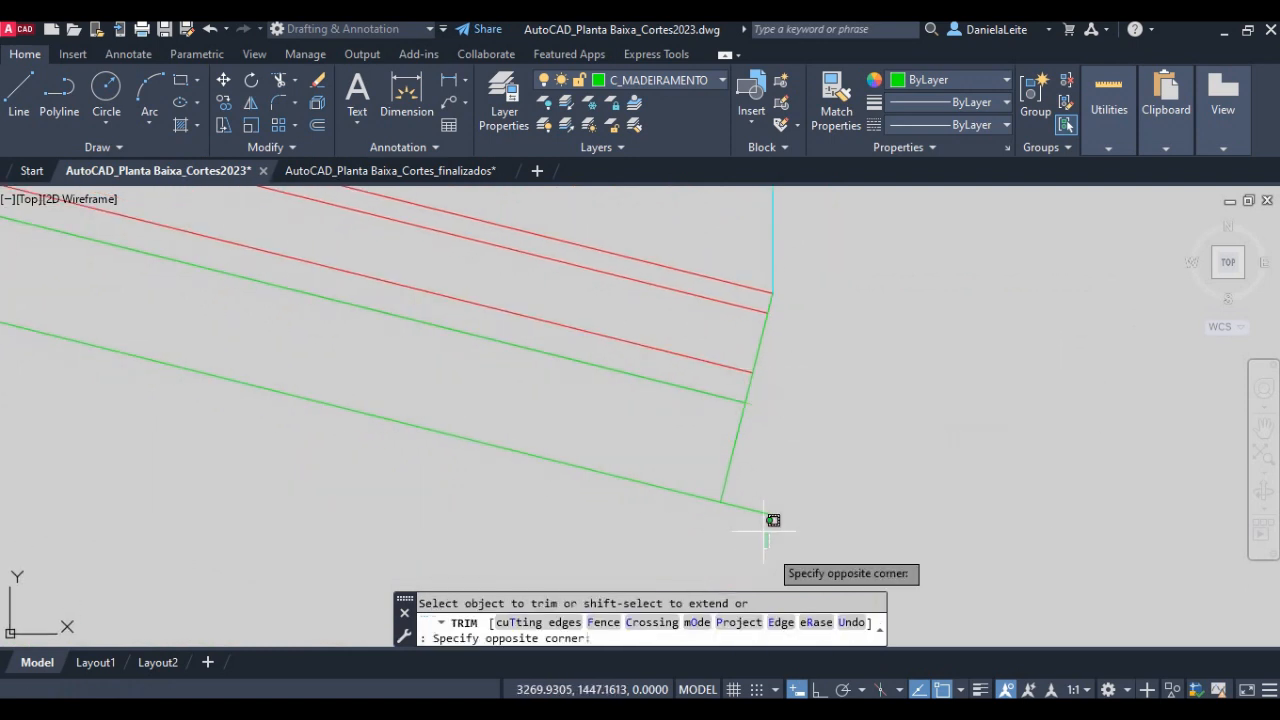
click(747, 500)
key(Return)
- Delete the remaining cyan vertical auxiliary line above the eave
scroll(776, 472, down, 4)
middle_drag(786, 400, 791, 466)
click(800, 367)
click(759, 351)
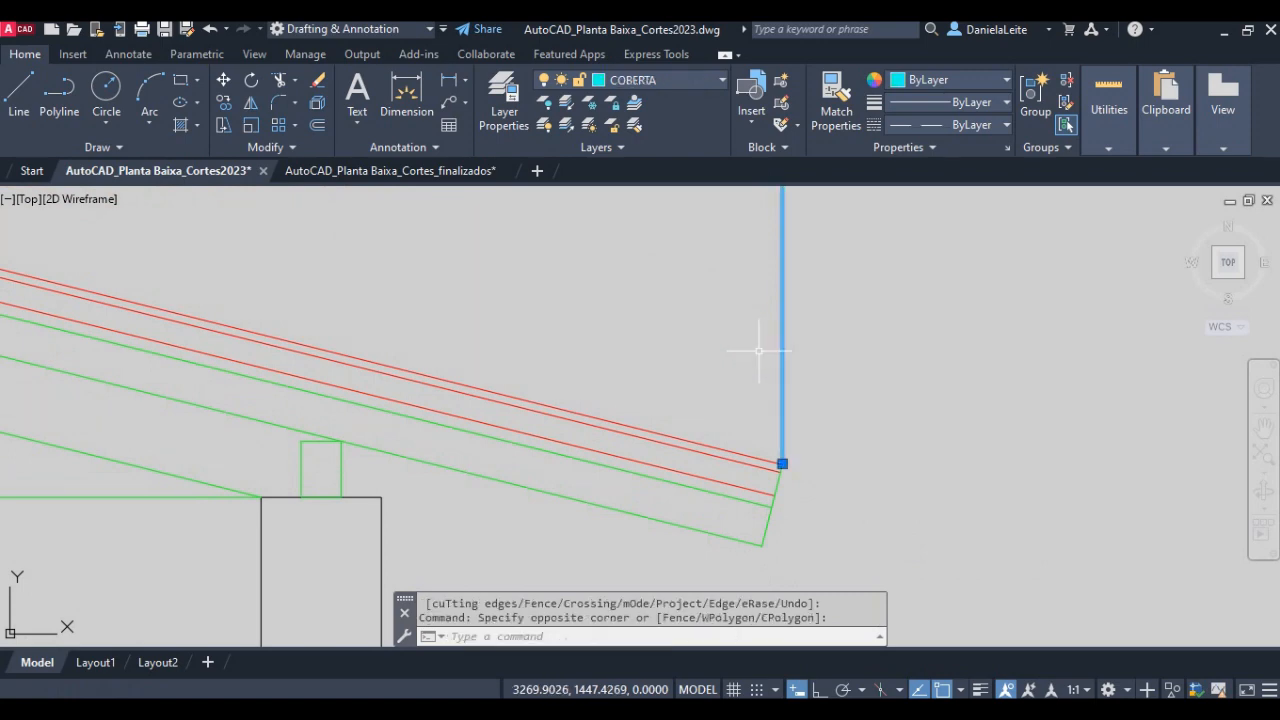
key(Delete)
scroll(794, 564, up, 3)
click(780, 505)
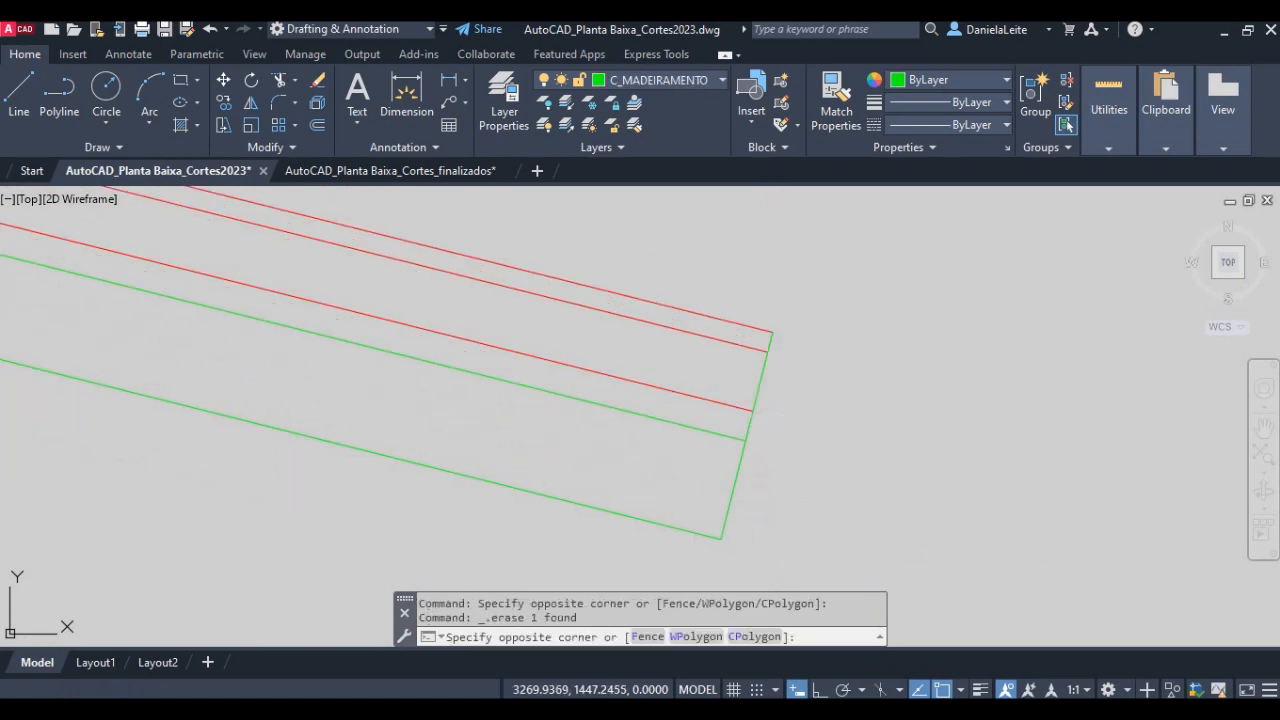
key(Escape)
scroll(775, 390, down, 2)
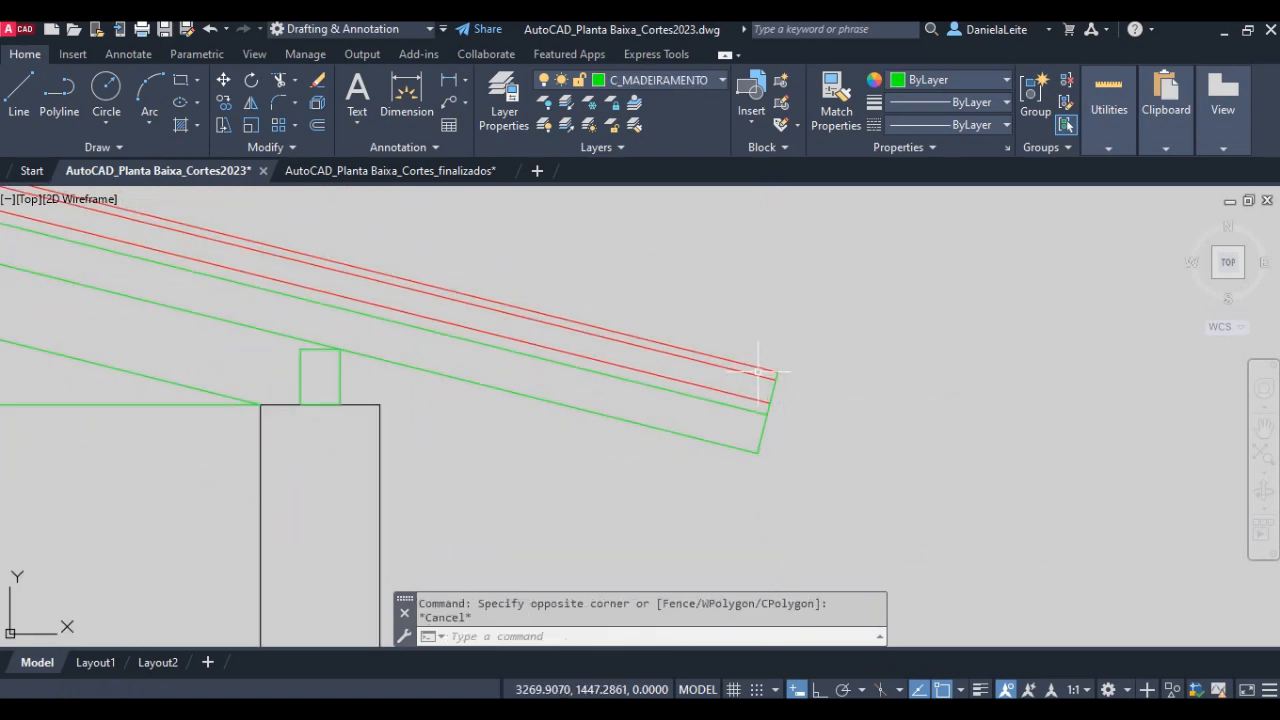
middle_drag(759, 372, 774, 402)
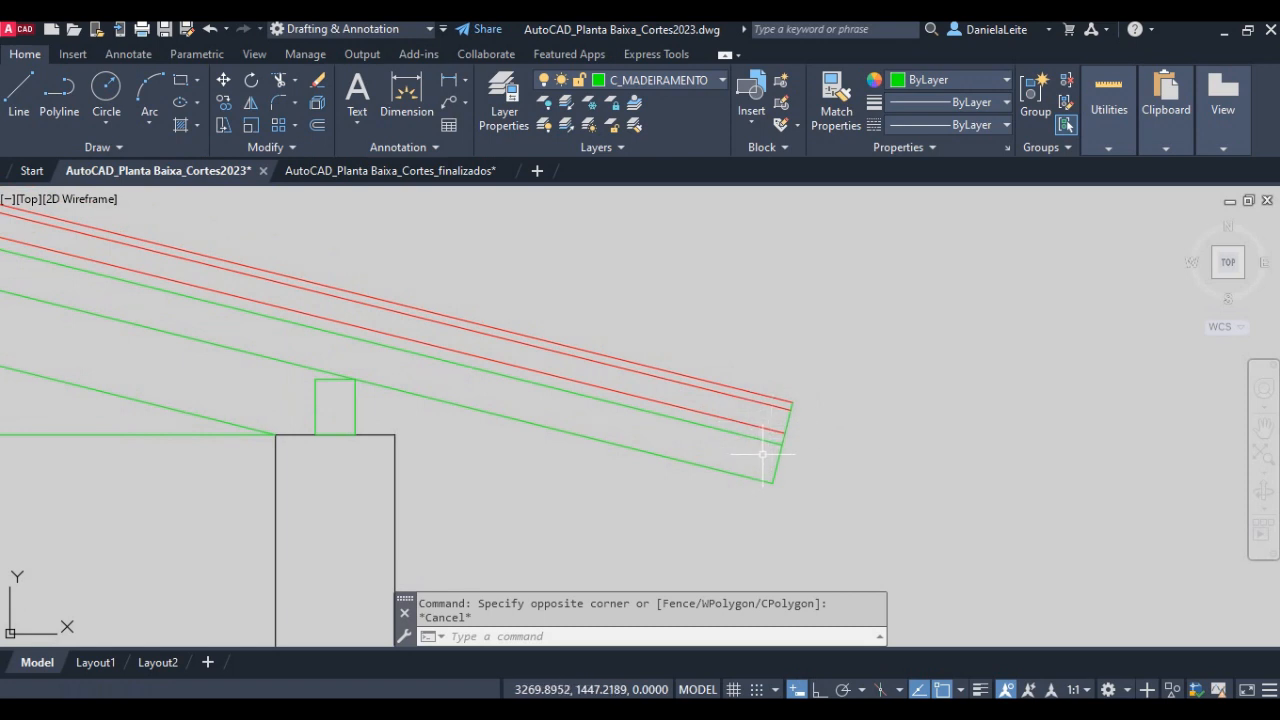
middle_drag(762, 454, 789, 469)
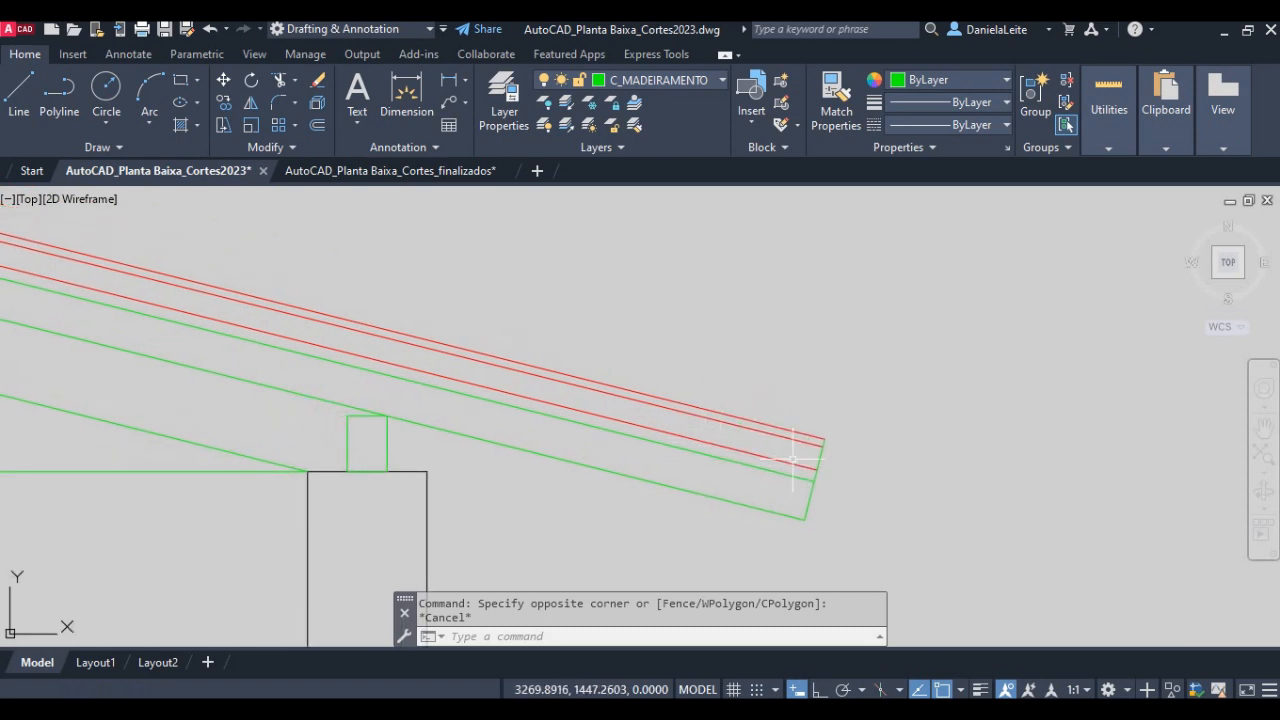
- Start an offset, read its 0.10 distance and direction in item 15 of the lesson PDF, and return to AutoCAD
key(Return)
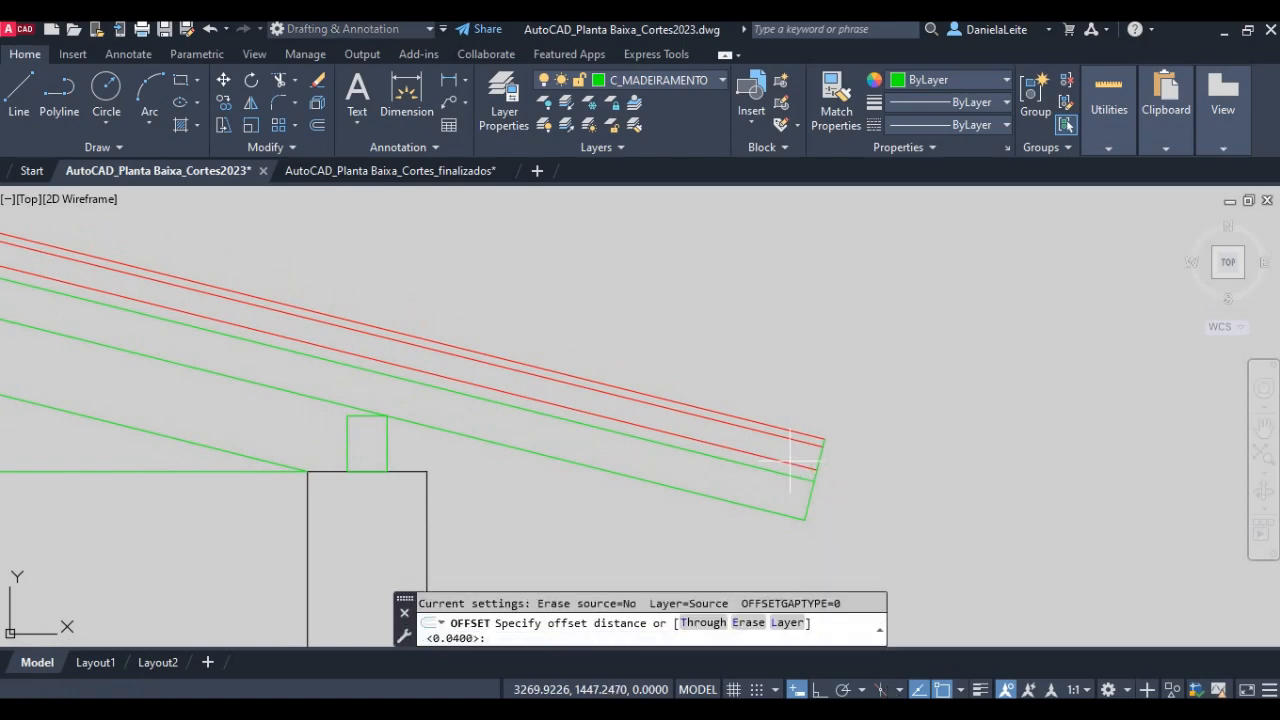
key(alt+Tab)
drag(832, 450, 1068, 443)
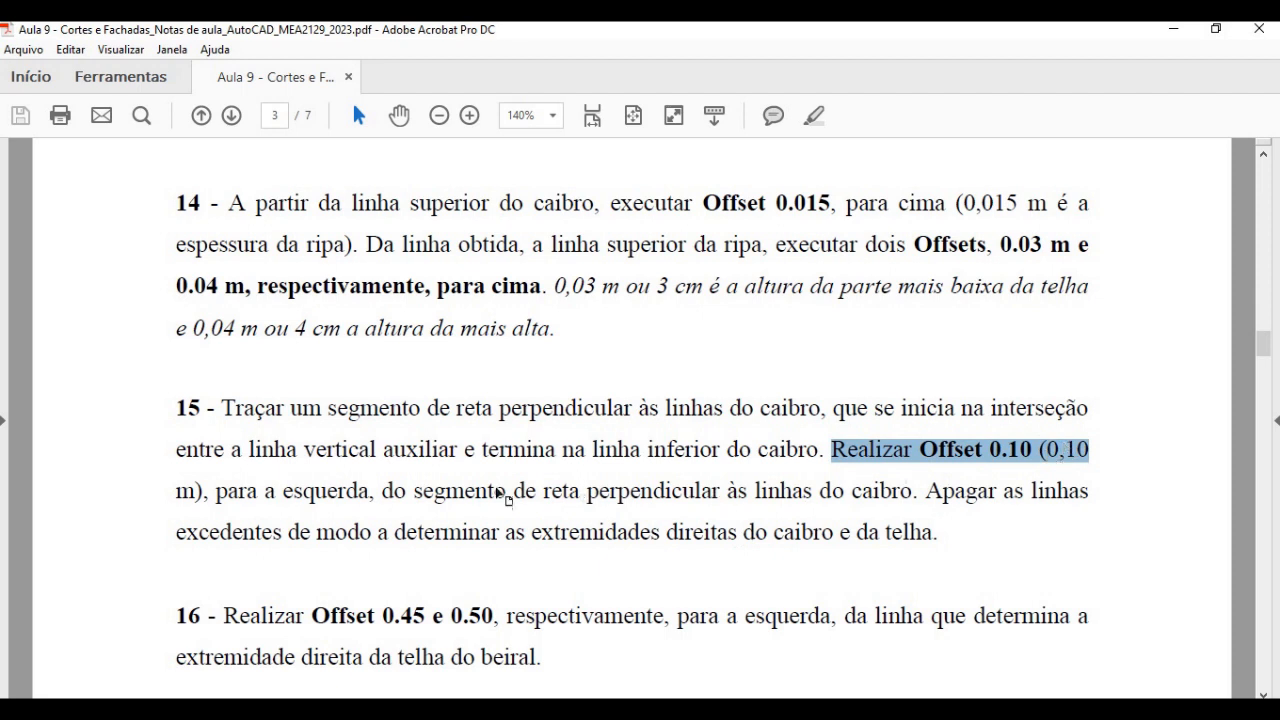
drag(308, 492, 897, 481)
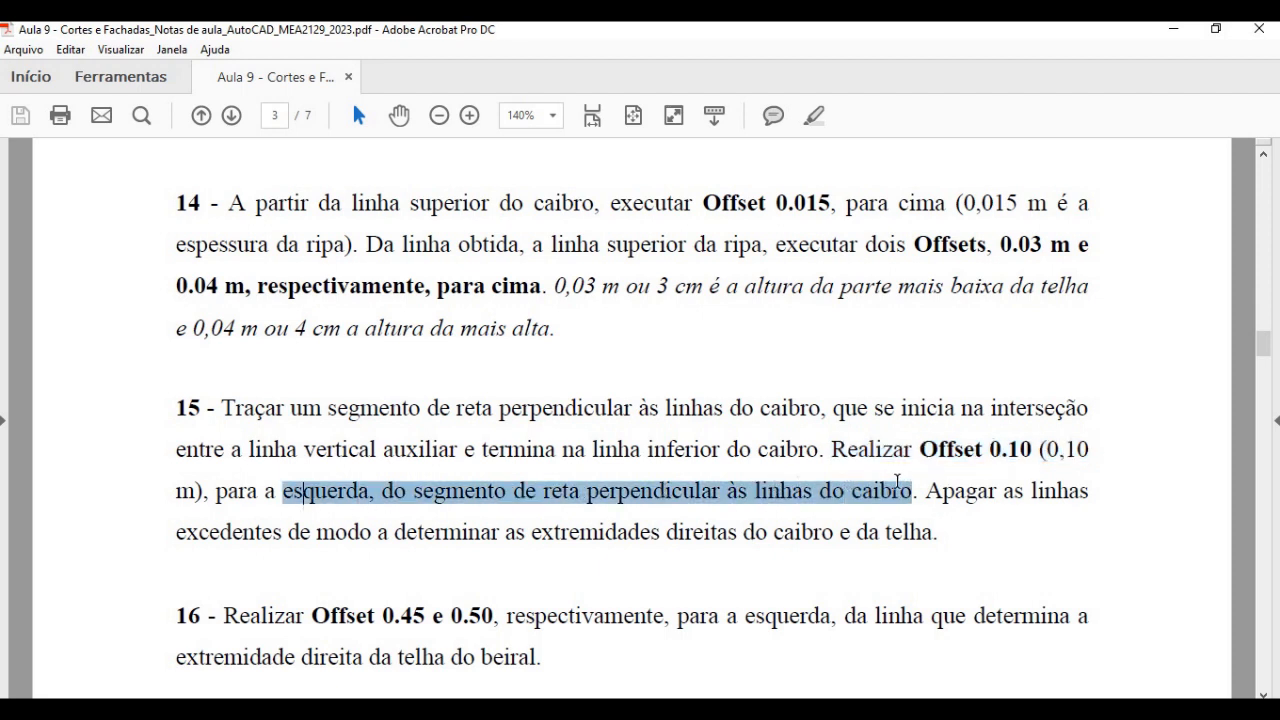
key(alt+Tab)
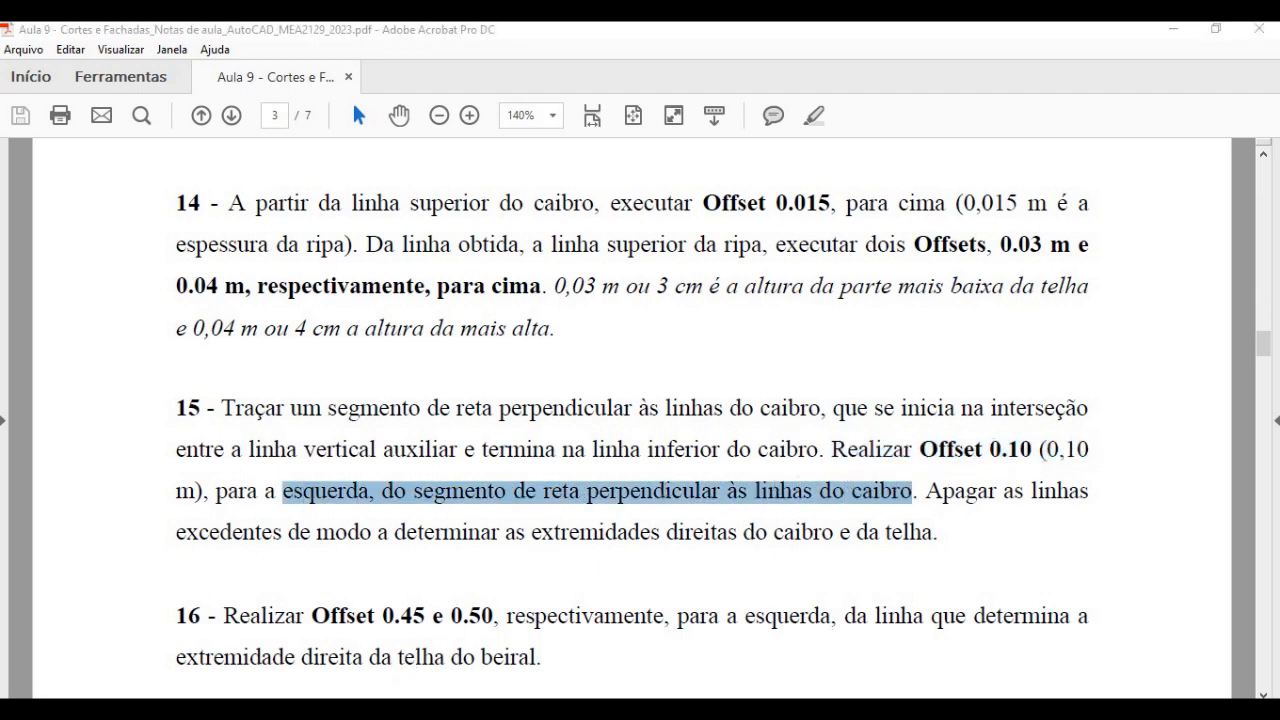
- Offset the perpendicular segment at the eave 0.10 to the left
text(0)
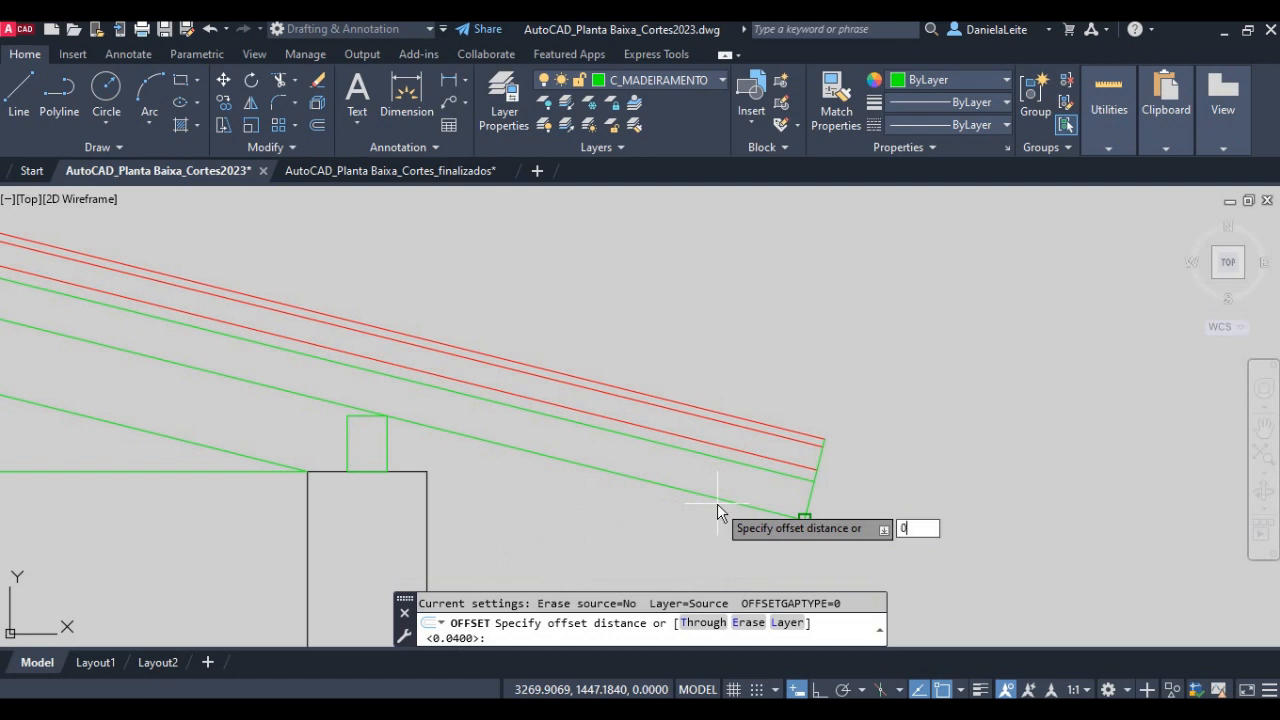
text(.10)
key(Return)
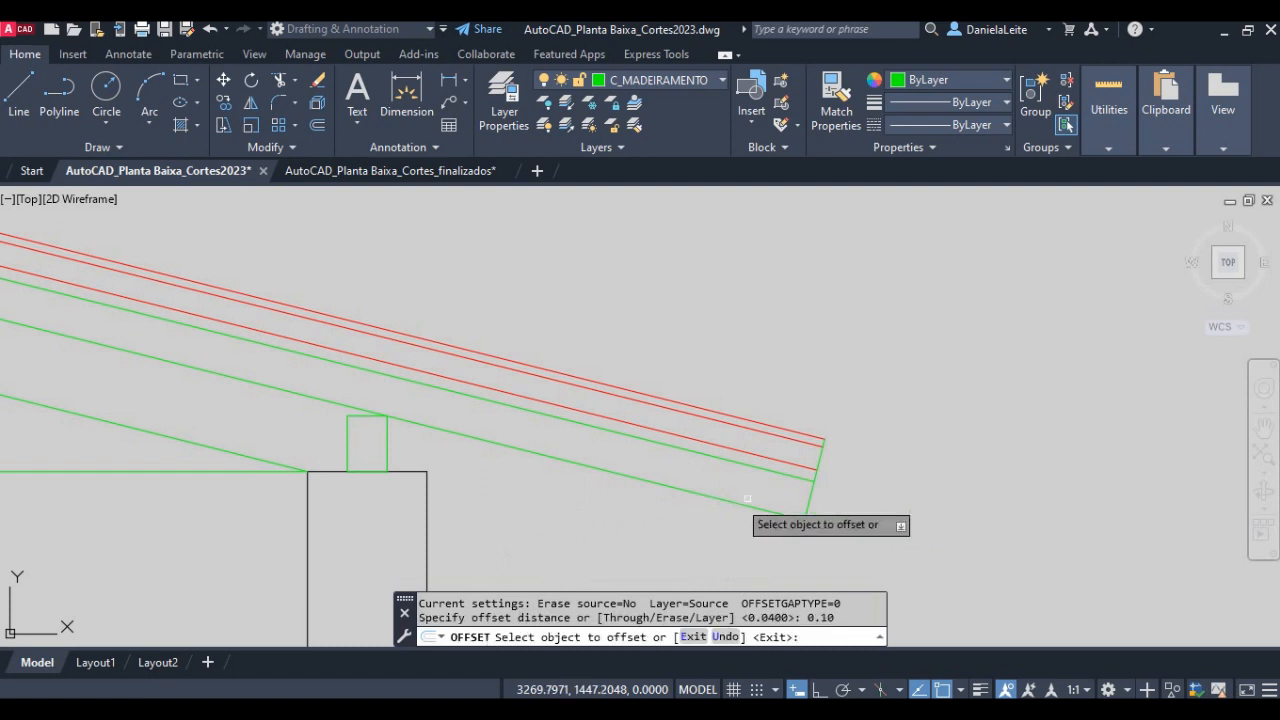
click(812, 488)
click(710, 465)
key(Return)
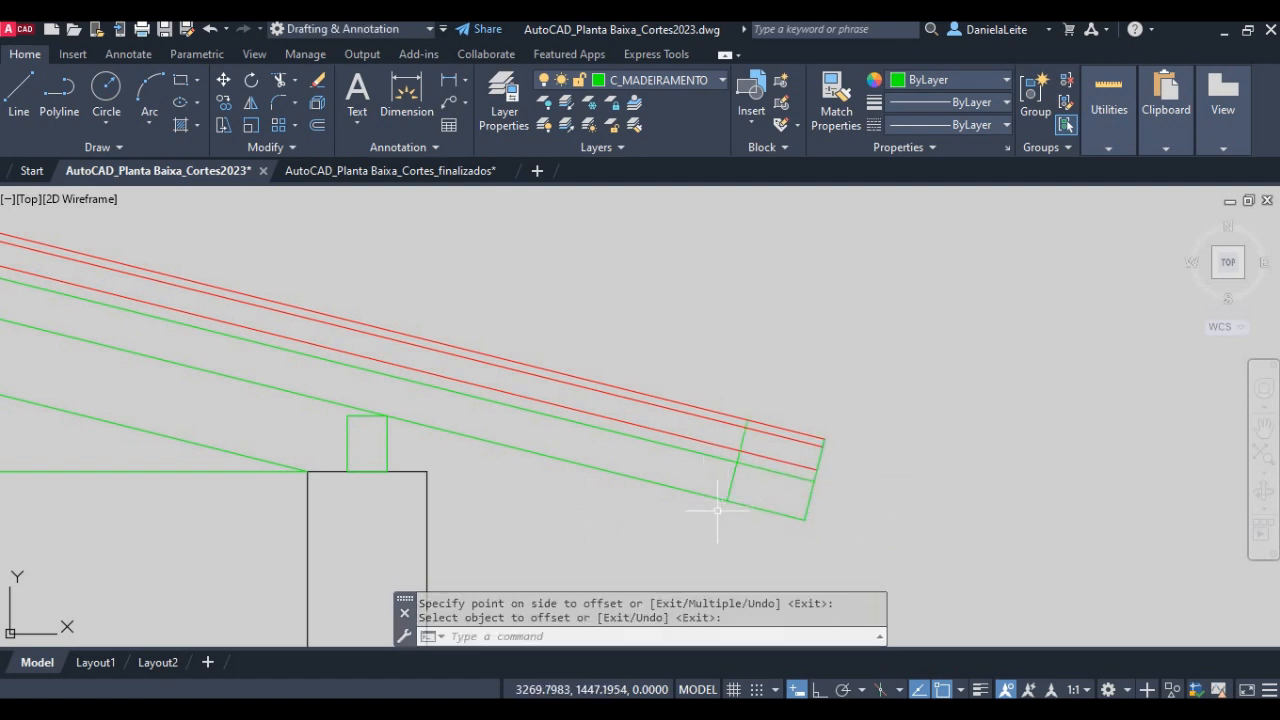
- Trim the rafter lines and eave segment beyond the 0.10 offset line, and cut that line back to the batten top
scroll(717, 510, up, 2)
text(tr)
key(Return)
click(855, 539)
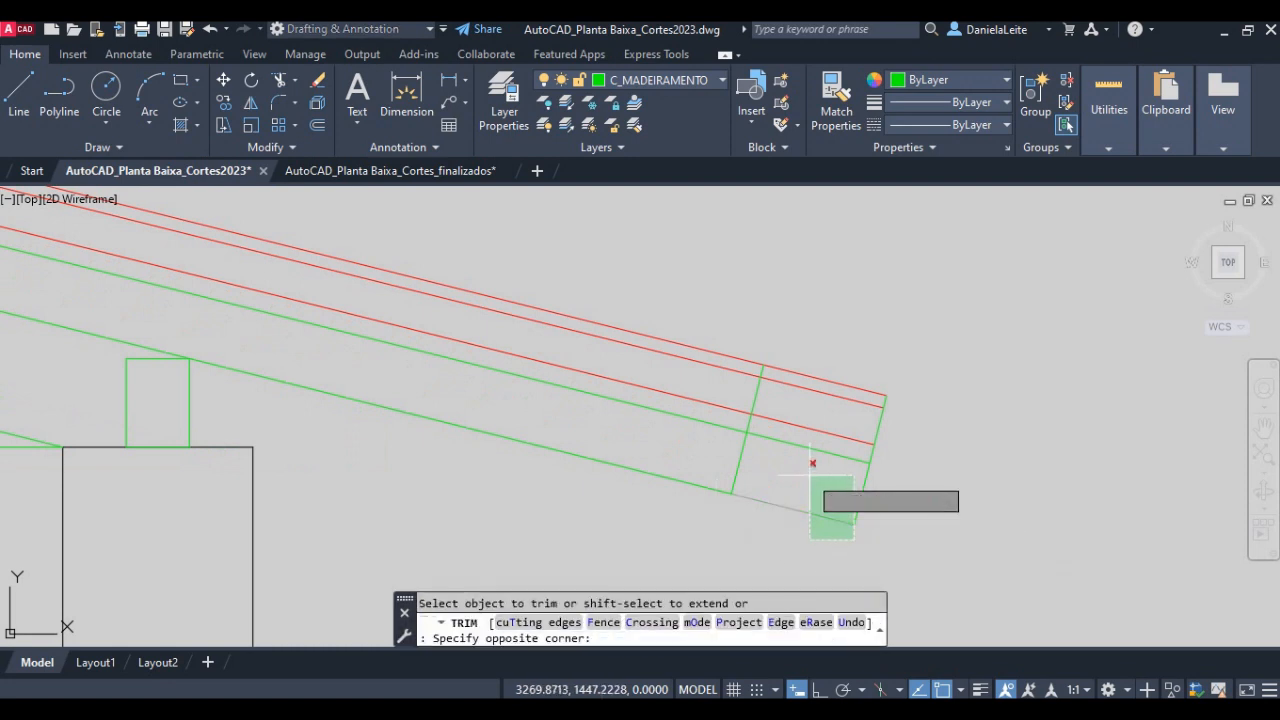
click(791, 454)
click(866, 489)
click(830, 471)
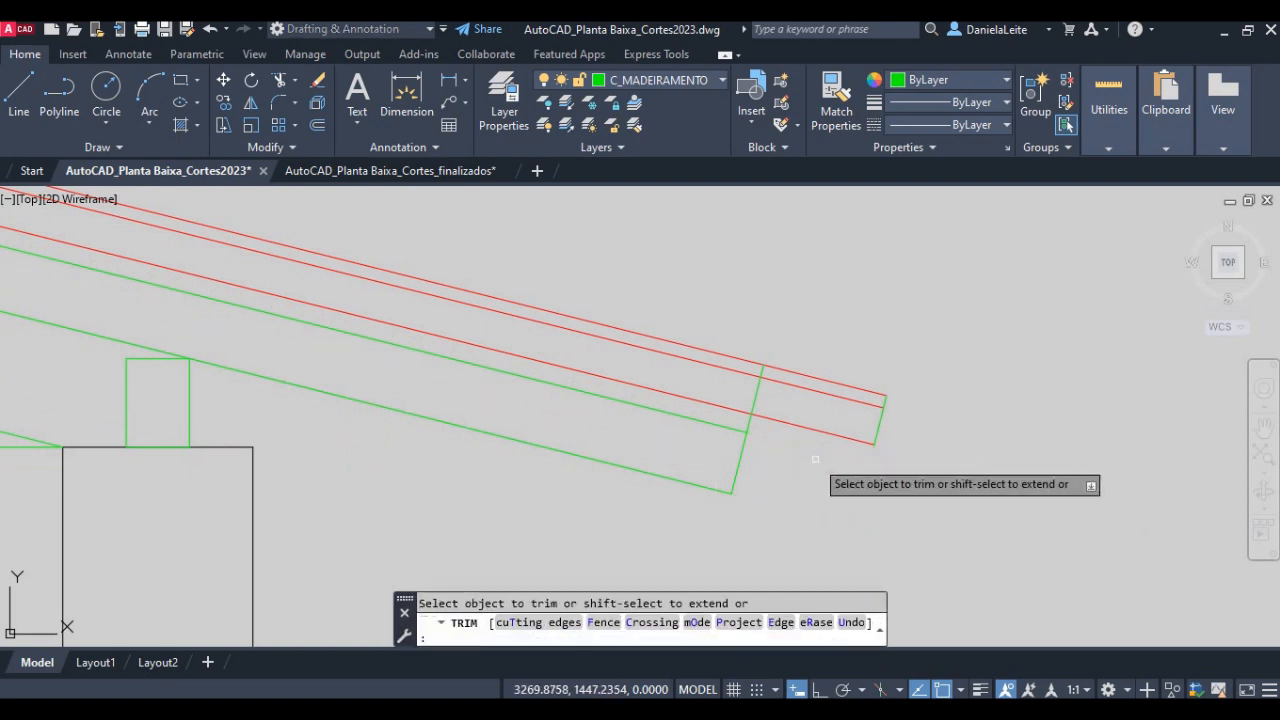
click(760, 384)
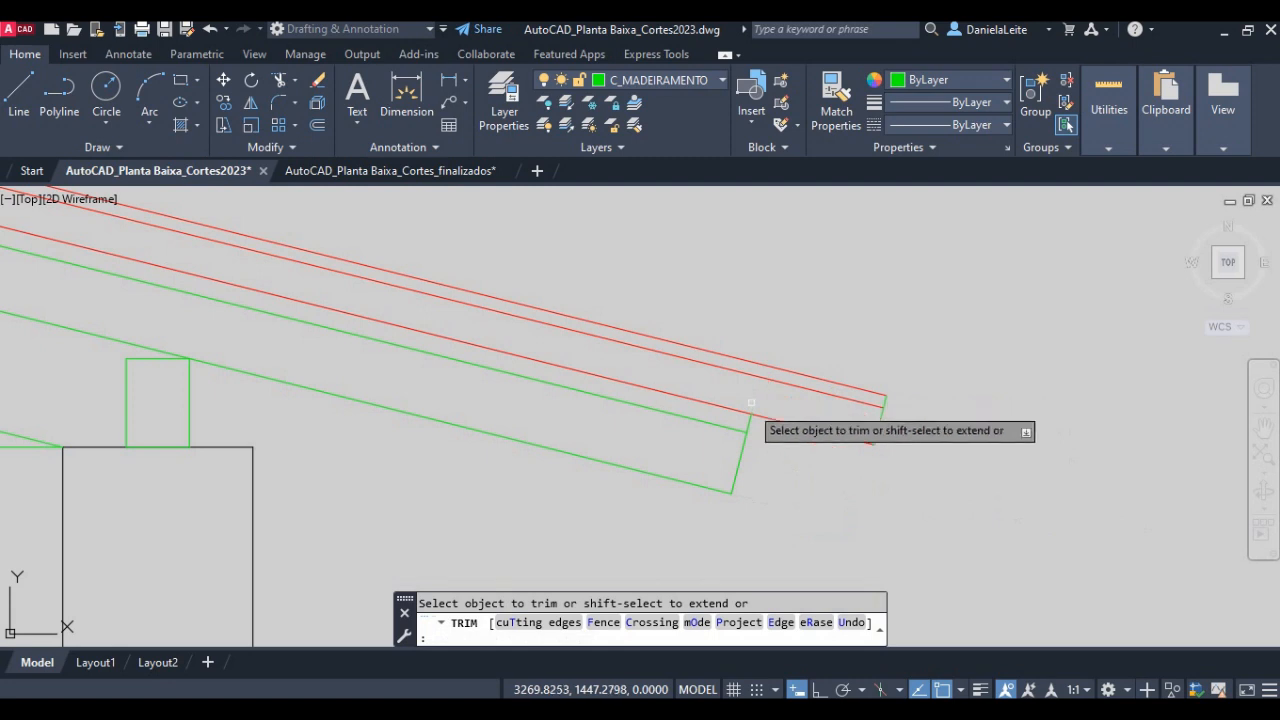
key(Return)
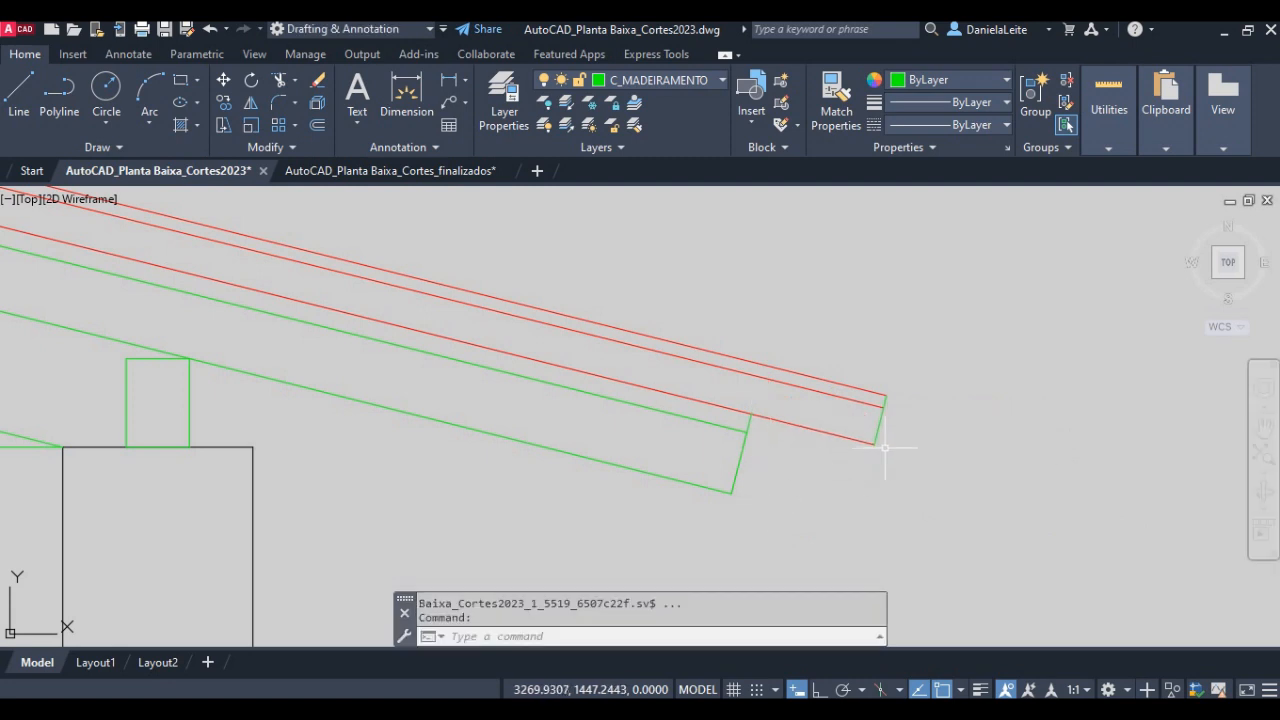
- Move the short segment closing the tile's end at the eave to the C_TELHAS layer
click(885, 447)
click(866, 384)
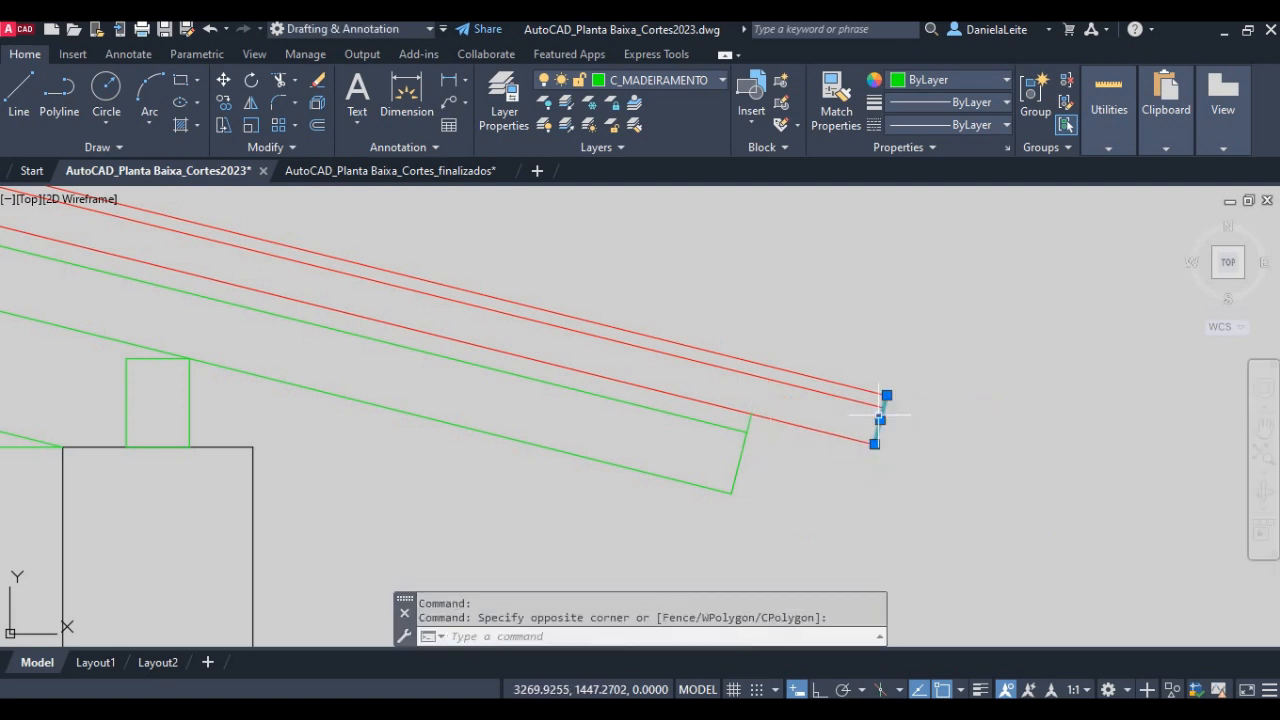
click(681, 88)
click(641, 327)
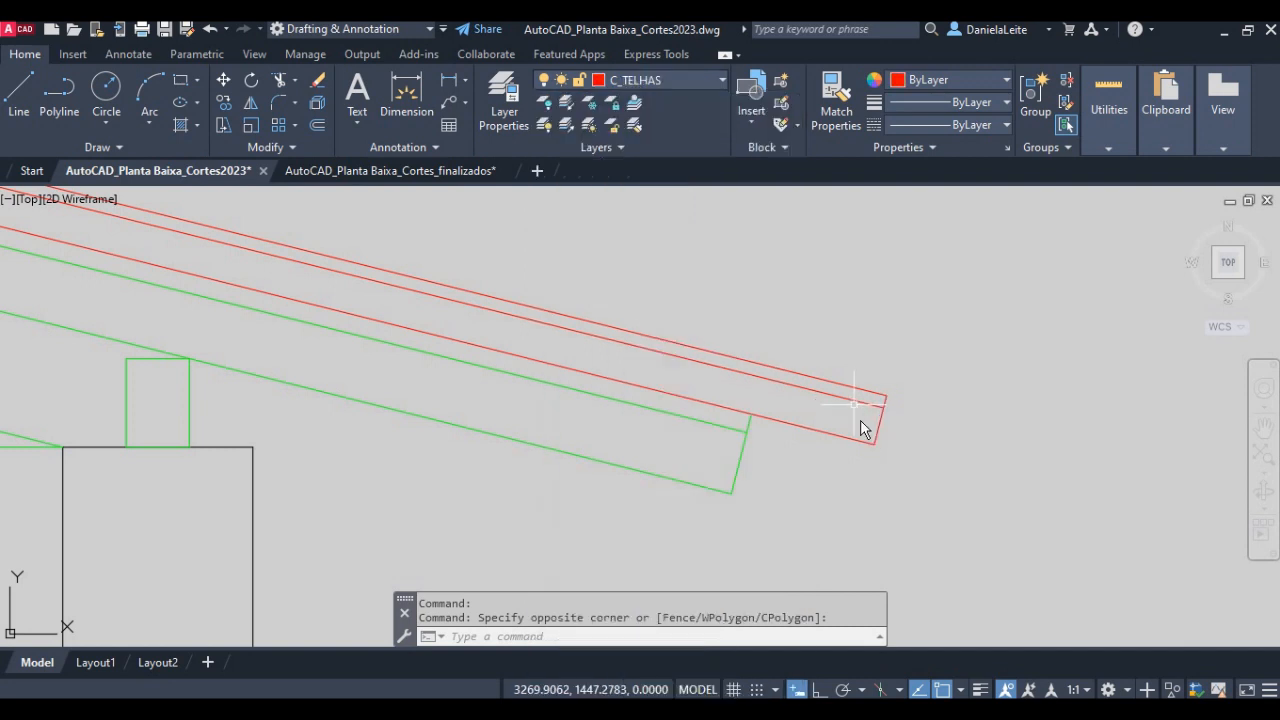
key(Escape)
scroll(863, 428, down, 4)
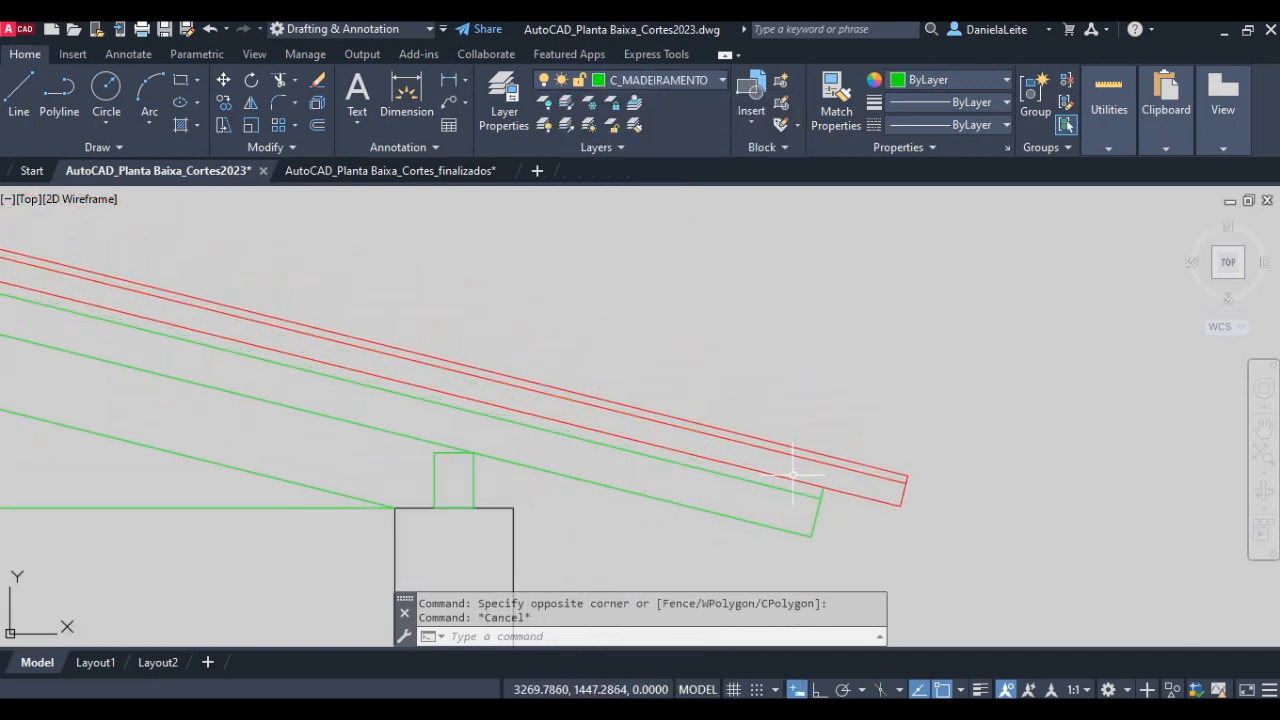
scroll(708, 488, up, 2)
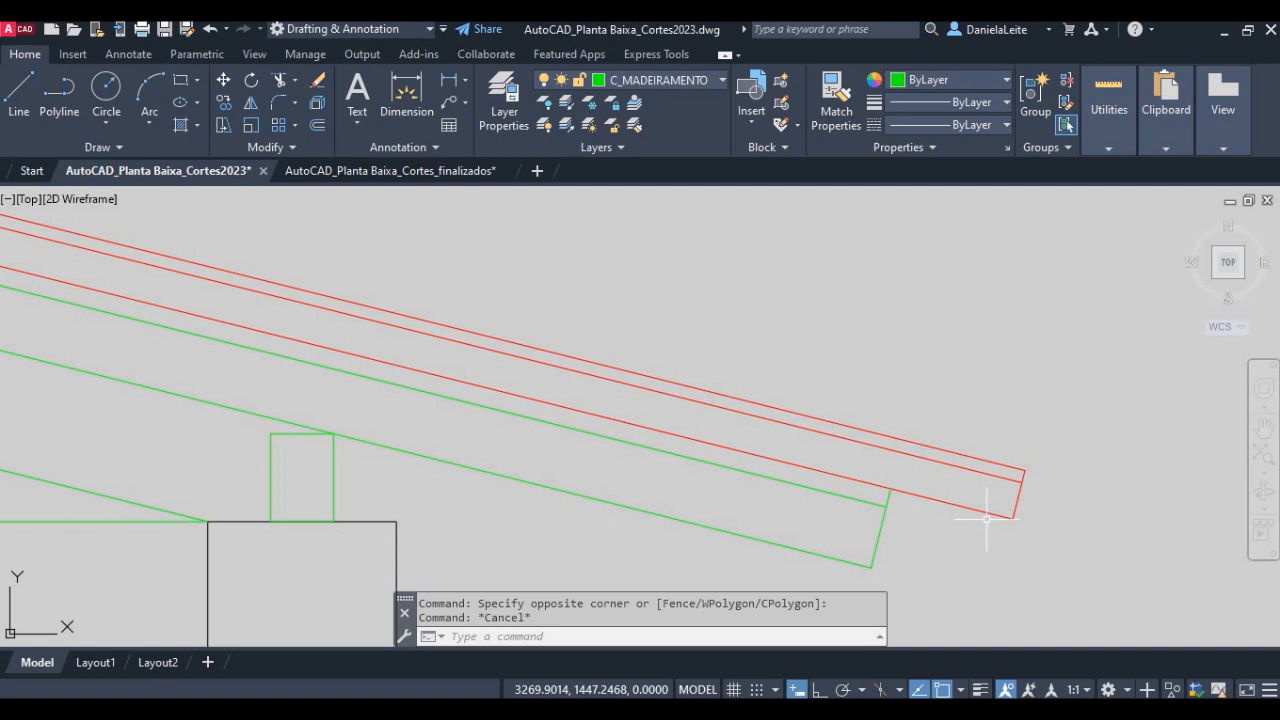
- Offset the tile's end line at the eave 0.45 to the left
text(o)
key(Return)
text(0.45)
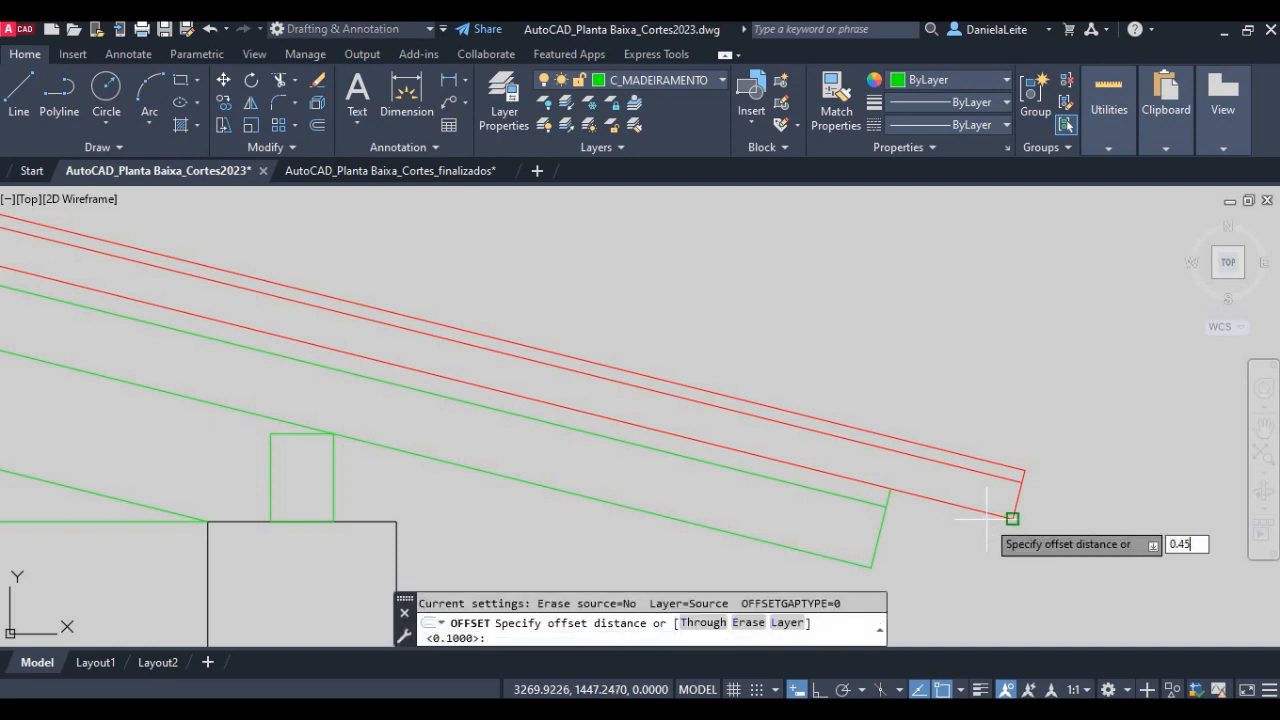
key(Return)
click(1016, 497)
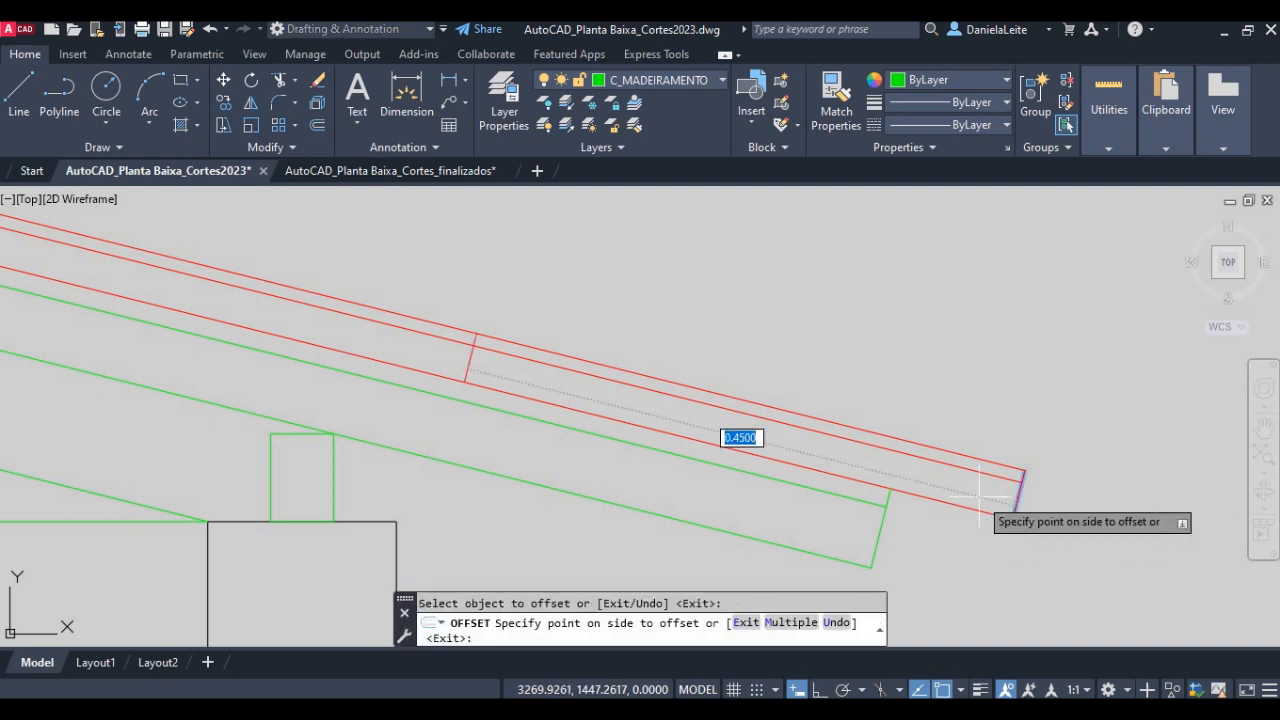
click(1010, 515)
key(Return)
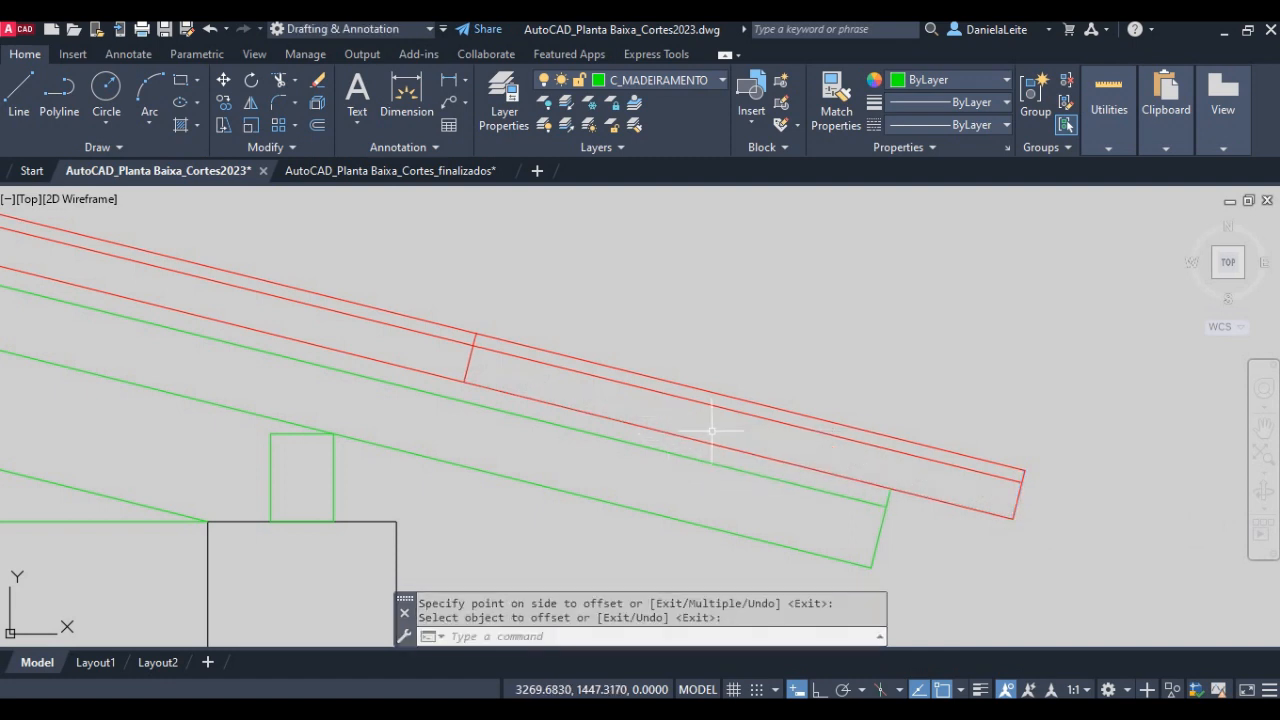
- Offset the same tile end line at the eave 0.5 to the left
key(Return)
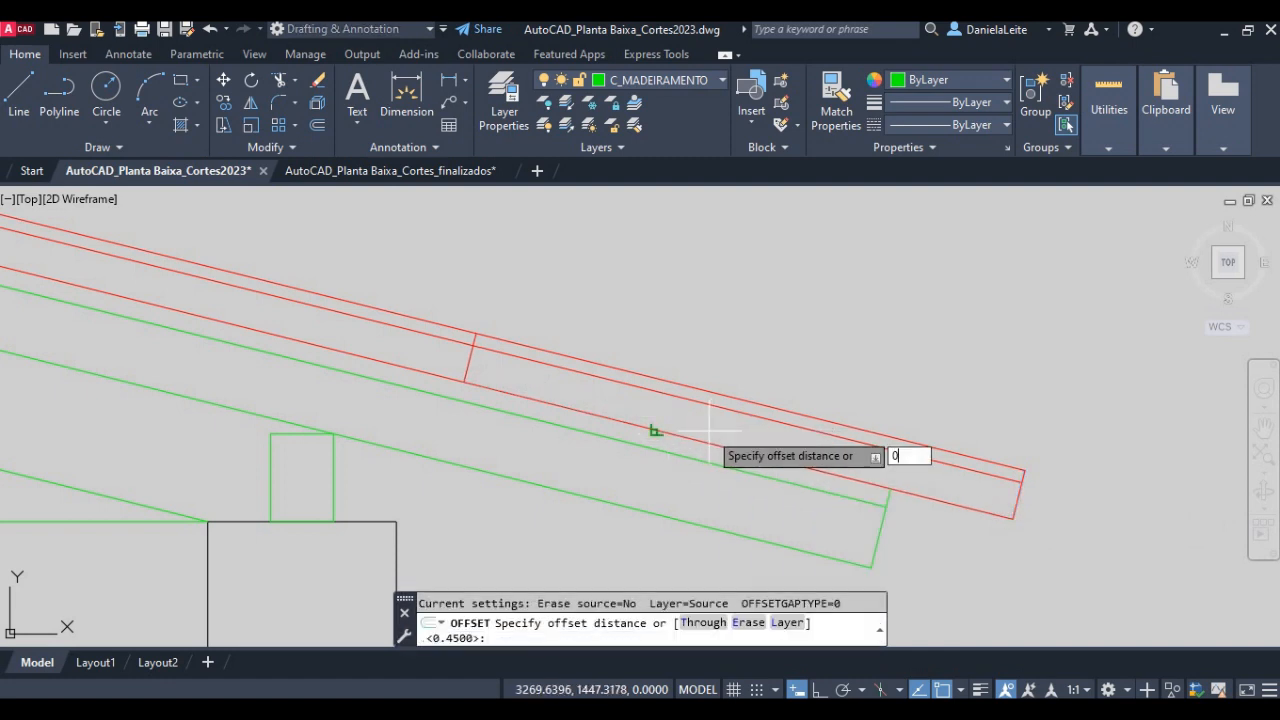
text(0.5)
key(Return)
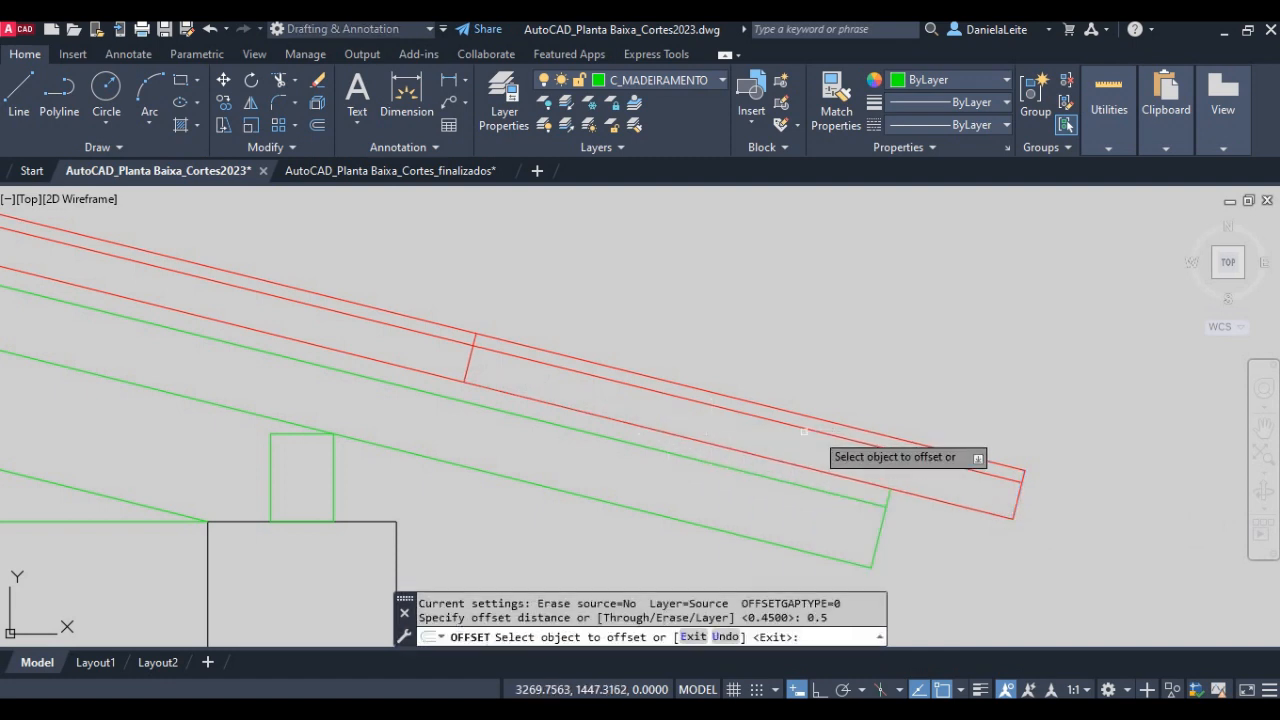
click(1017, 500)
click(378, 336)
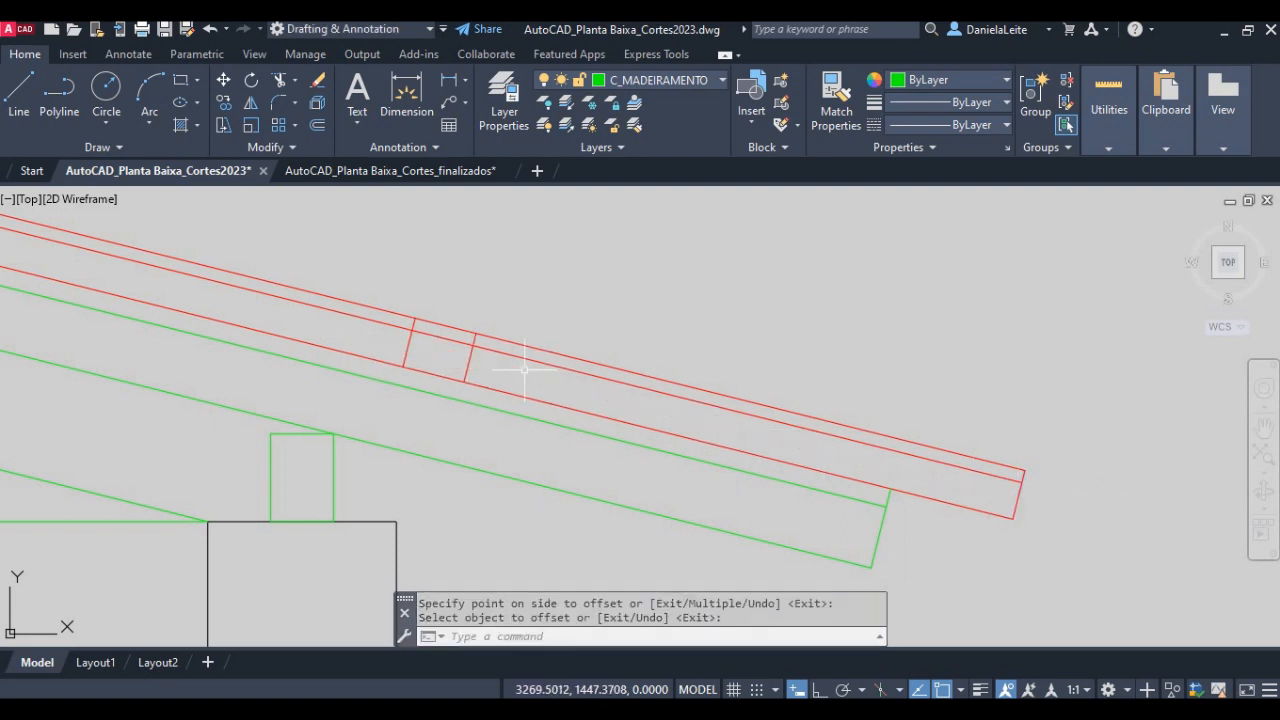
middle_drag(516, 368, 500, 348)
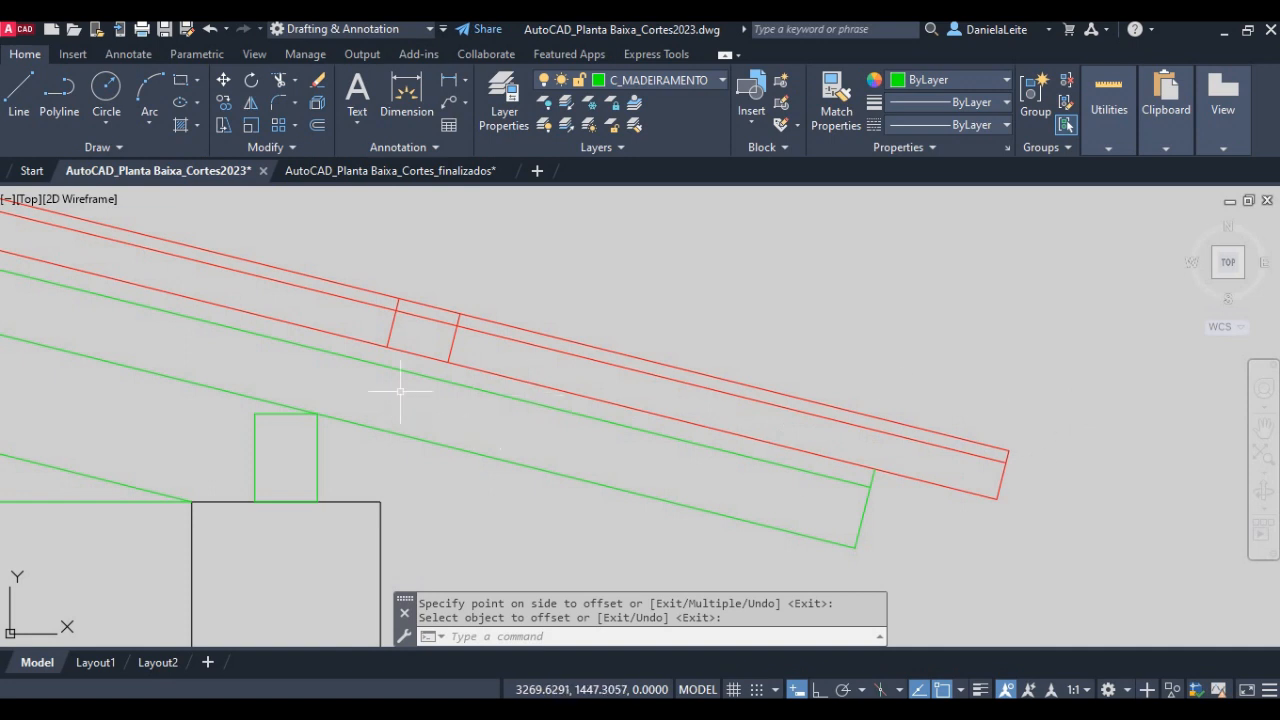
- Draw a line from the upper corner of the tile's eave end to the intersection of the 0.50 offset segment and the 0.03 tile-height line
key(Escape)
text(l)
key(Return)
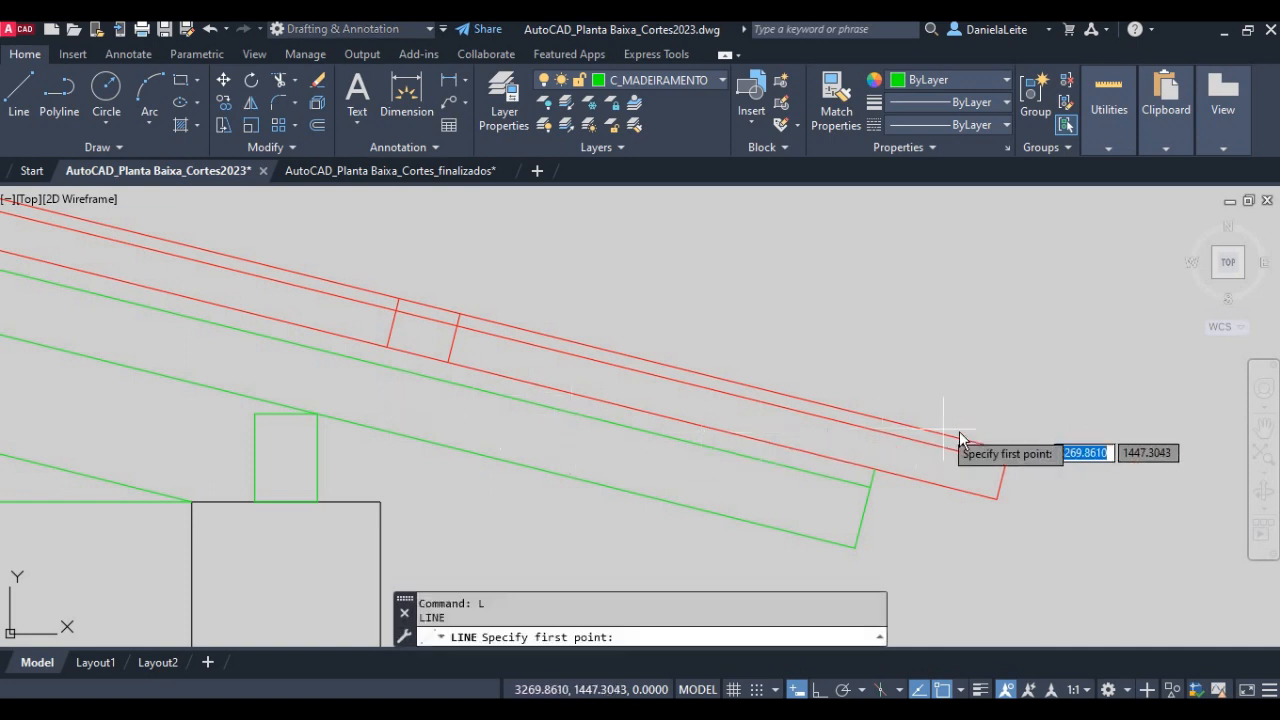
click(1008, 451)
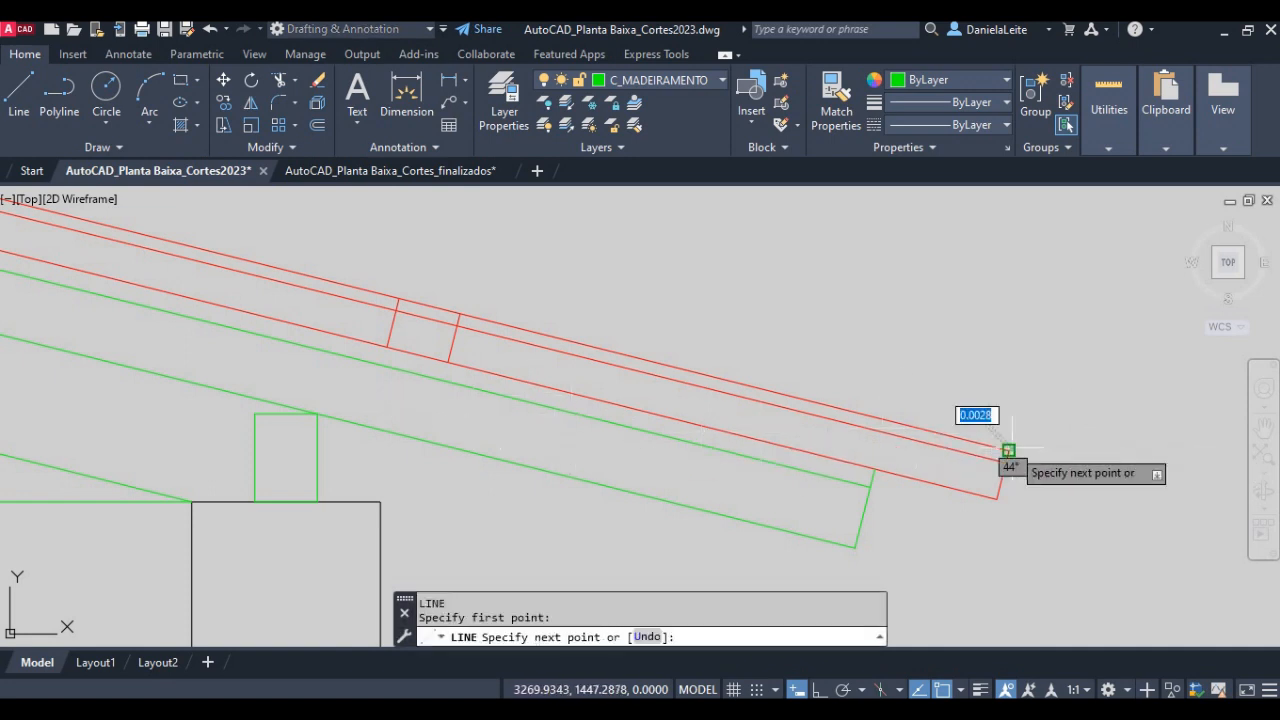
click(397, 311)
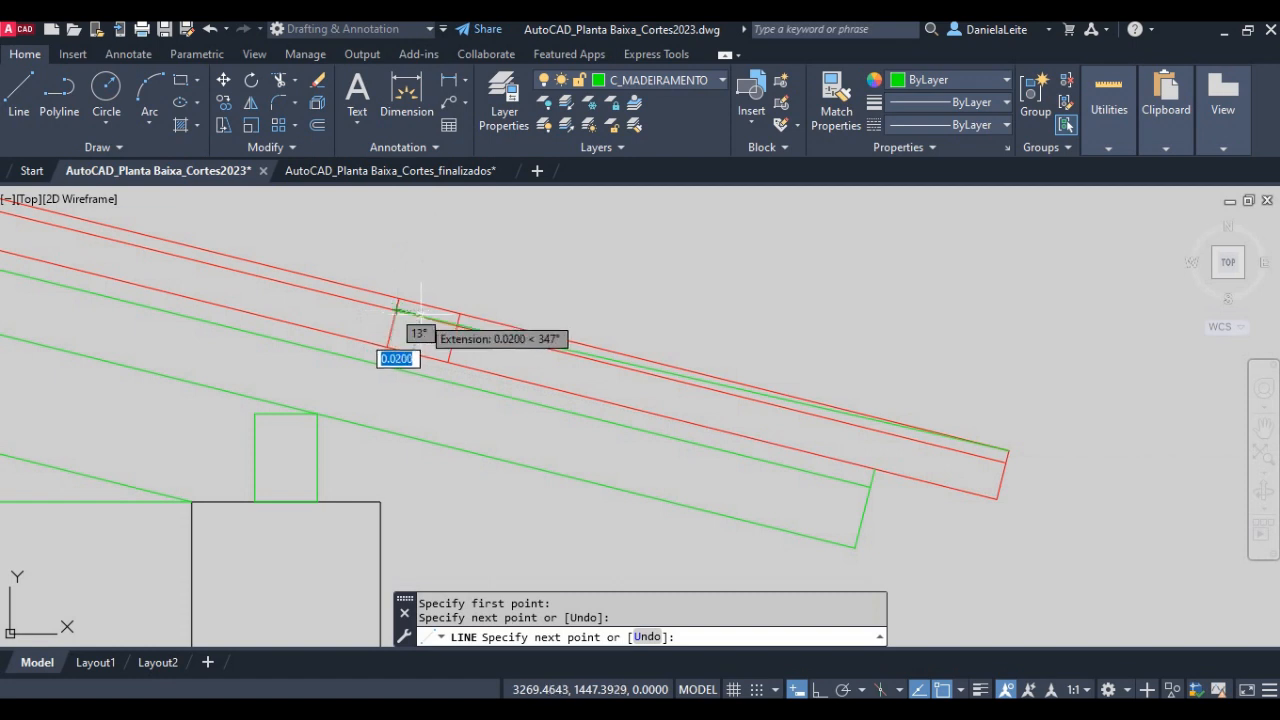
key(Return)
- Move the new slanted tile line to the C_TELHAS layer
click(531, 337)
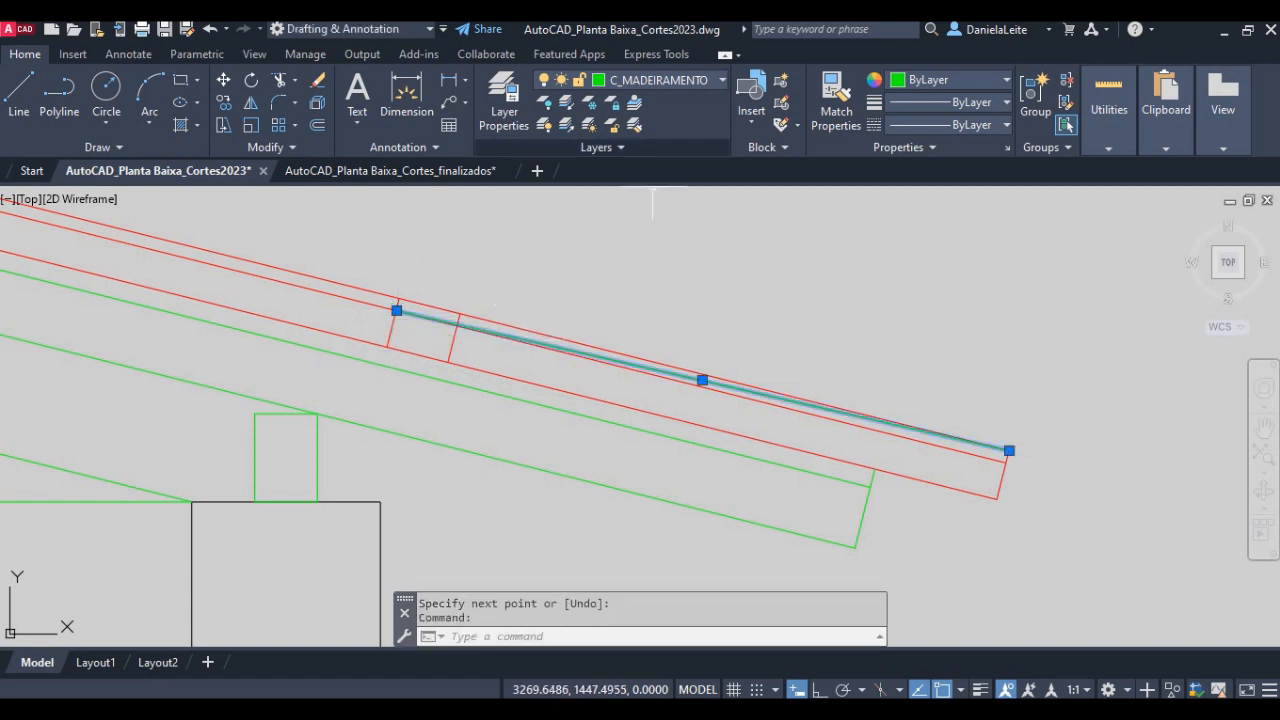
click(676, 80)
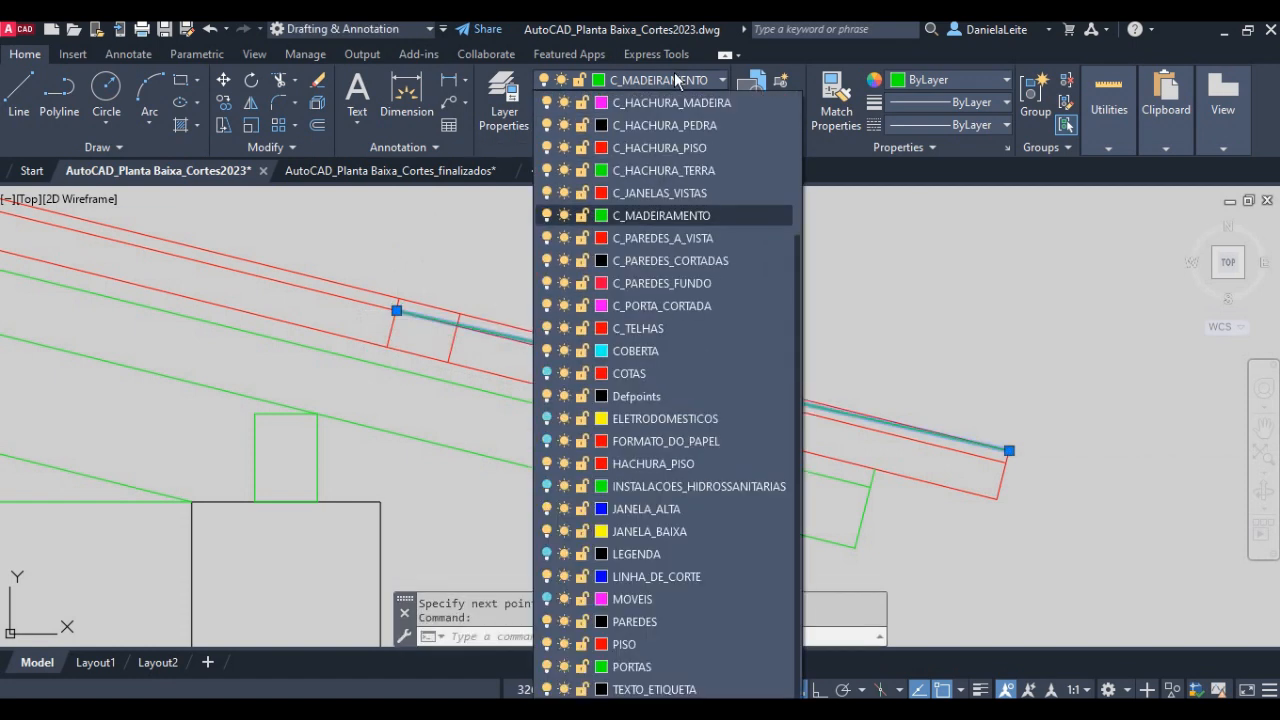
click(640, 328)
key(Escape)
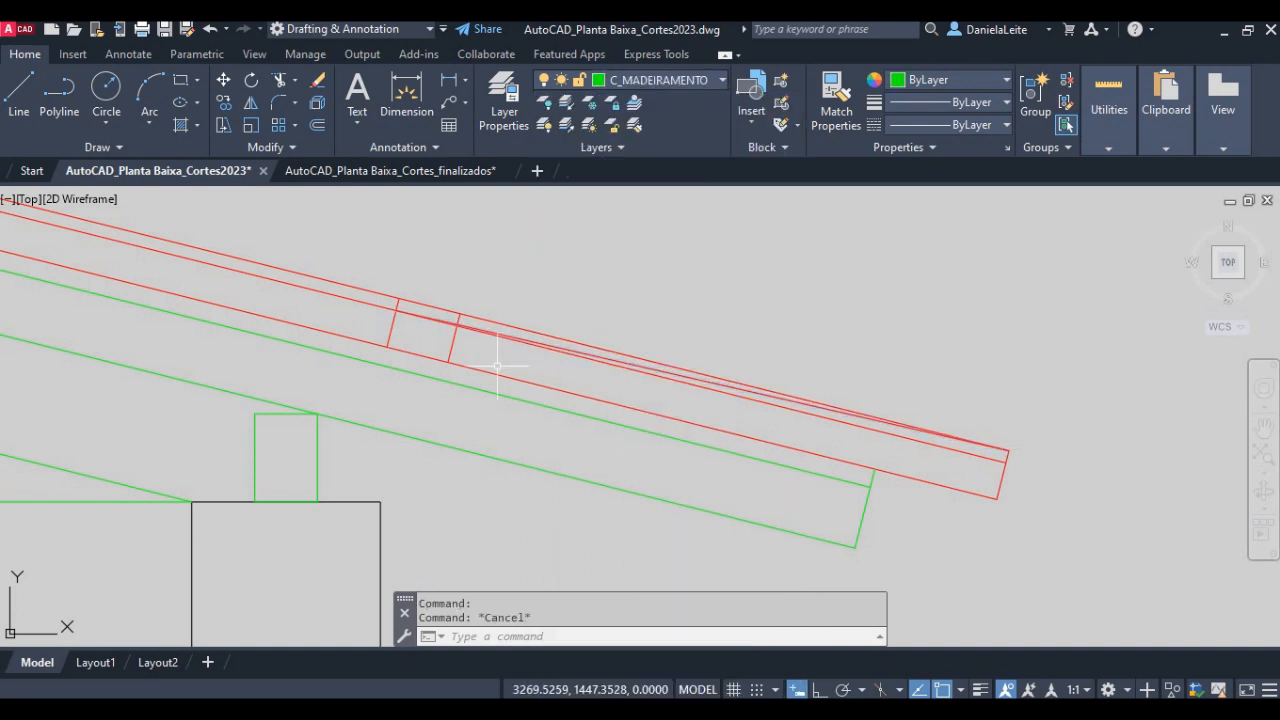
- Trim away the tile lines lying between the 0.45 and 0.50 offset segments
text(tr)
key(Return)
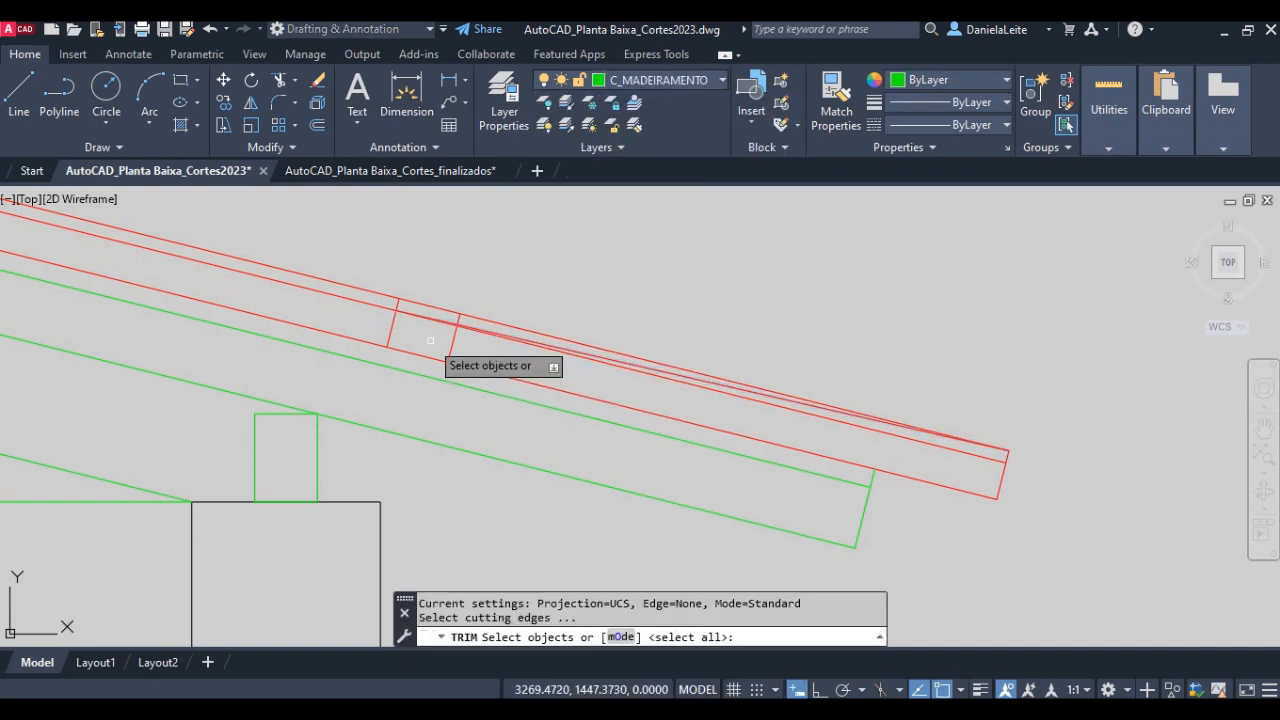
key(Return)
click(430, 364)
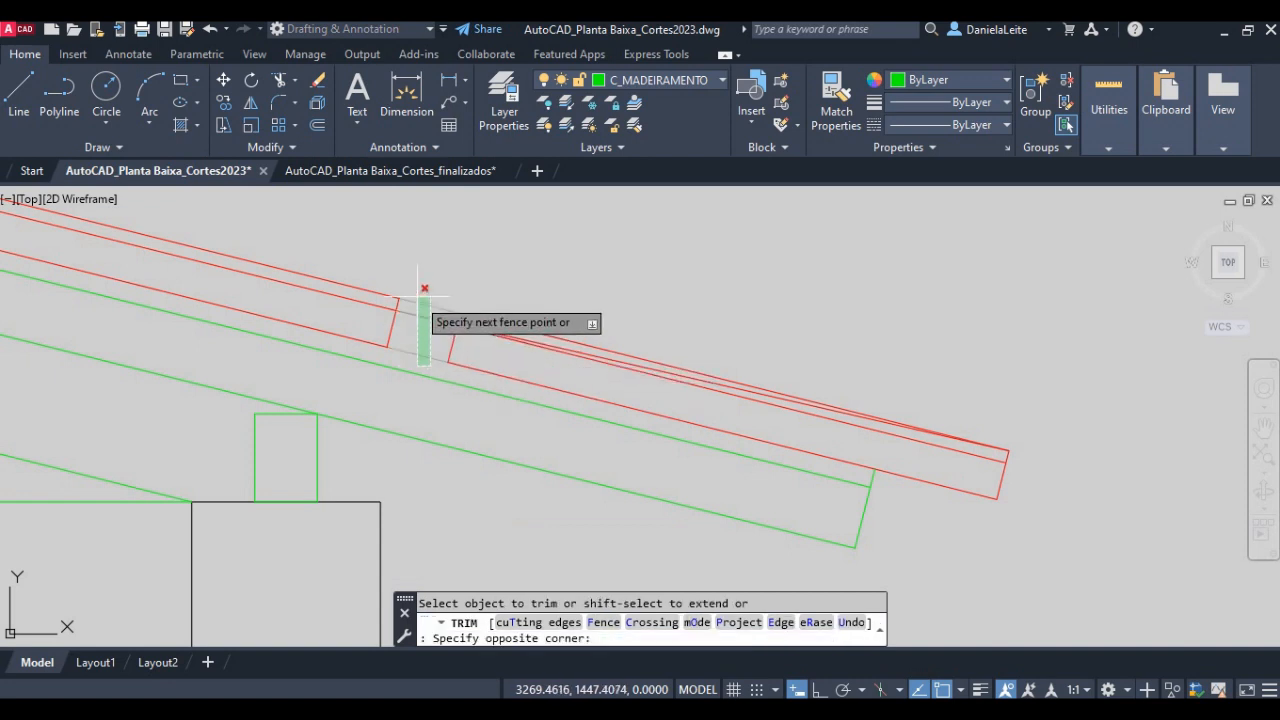
click(424, 290)
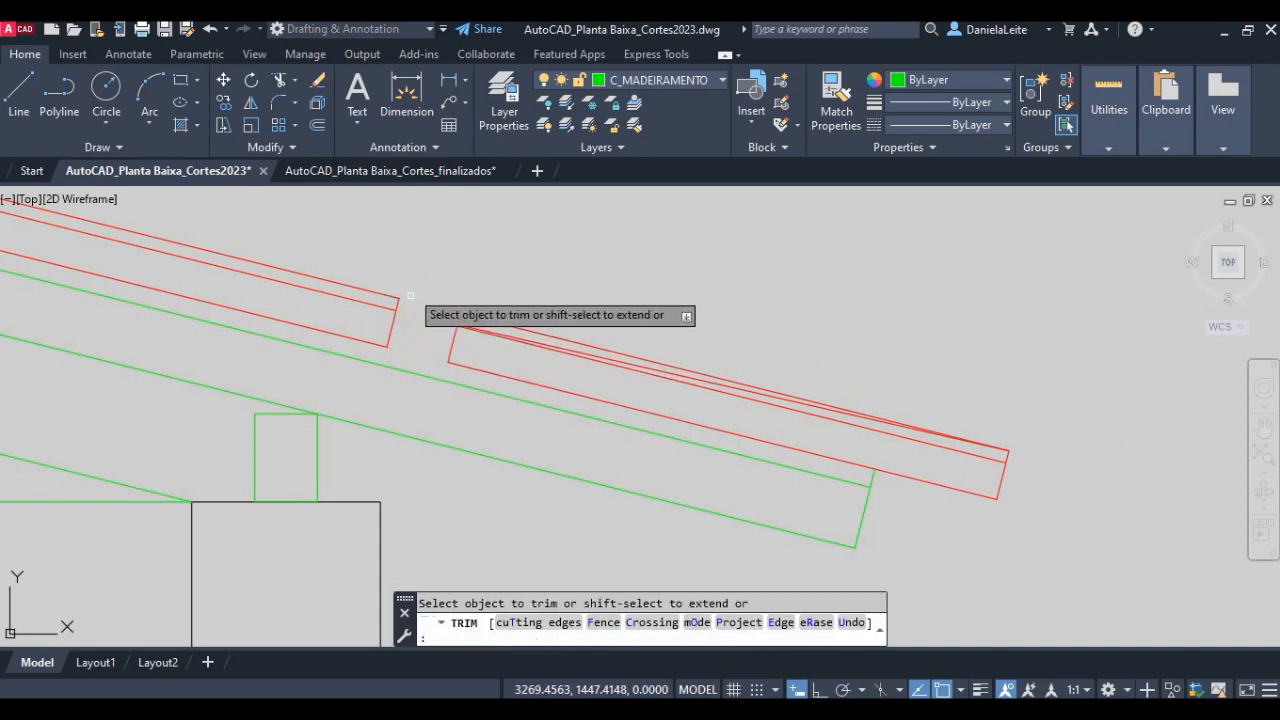
- Trim the part of the 0.45 offset segment that extends above the slanted tile line
scroll(451, 303, up, 2)
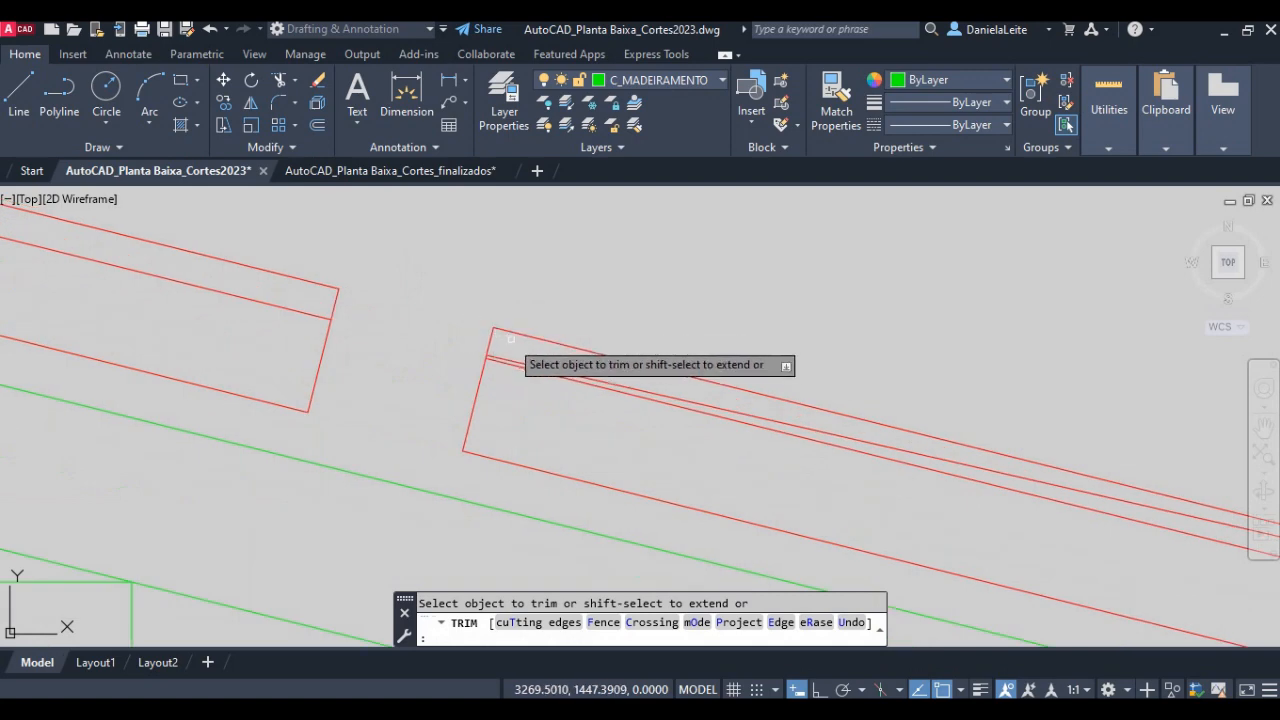
click(516, 346)
click(477, 299)
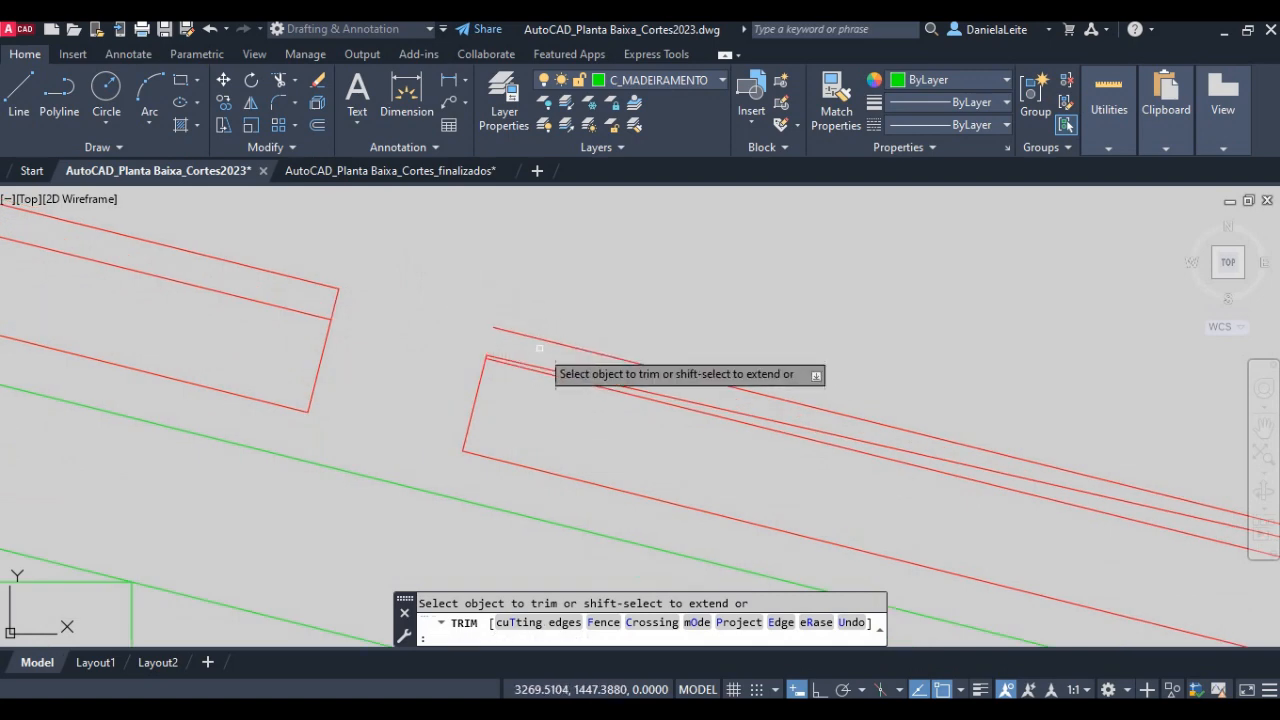
scroll(533, 332, down, 2)
key(Escape)
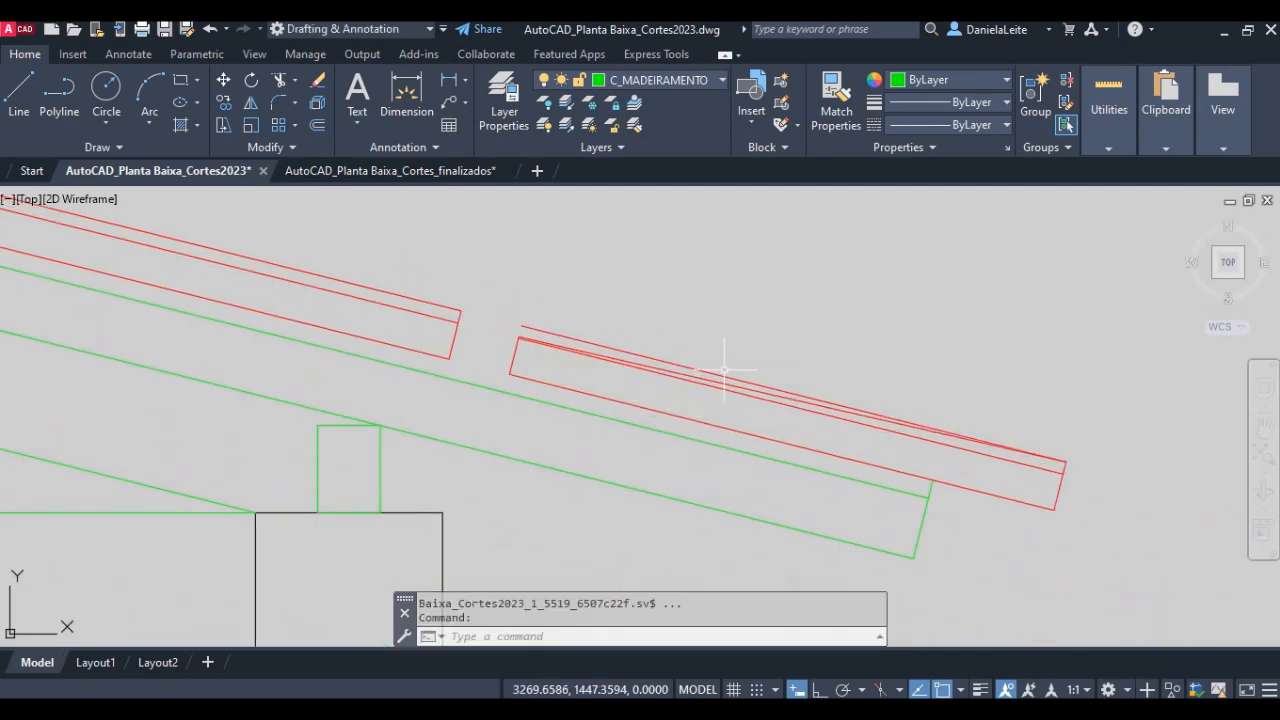
- Erase the leftover 0.04 and 0.03 height lines and the tile lines left of the eave tile, keeping only its four-sided outline
click(716, 370)
key(Delete)
click(714, 385)
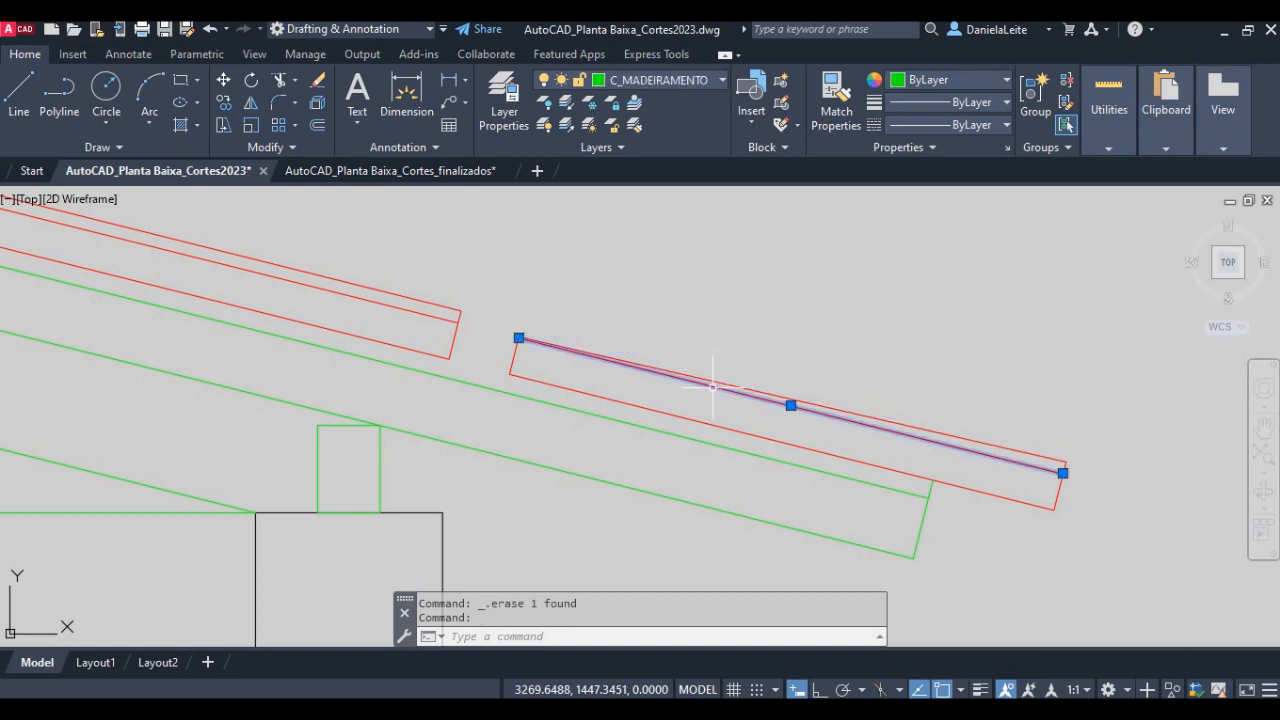
key(Delete)
click(466, 286)
click(460, 350)
key(Delete)
click(455, 351)
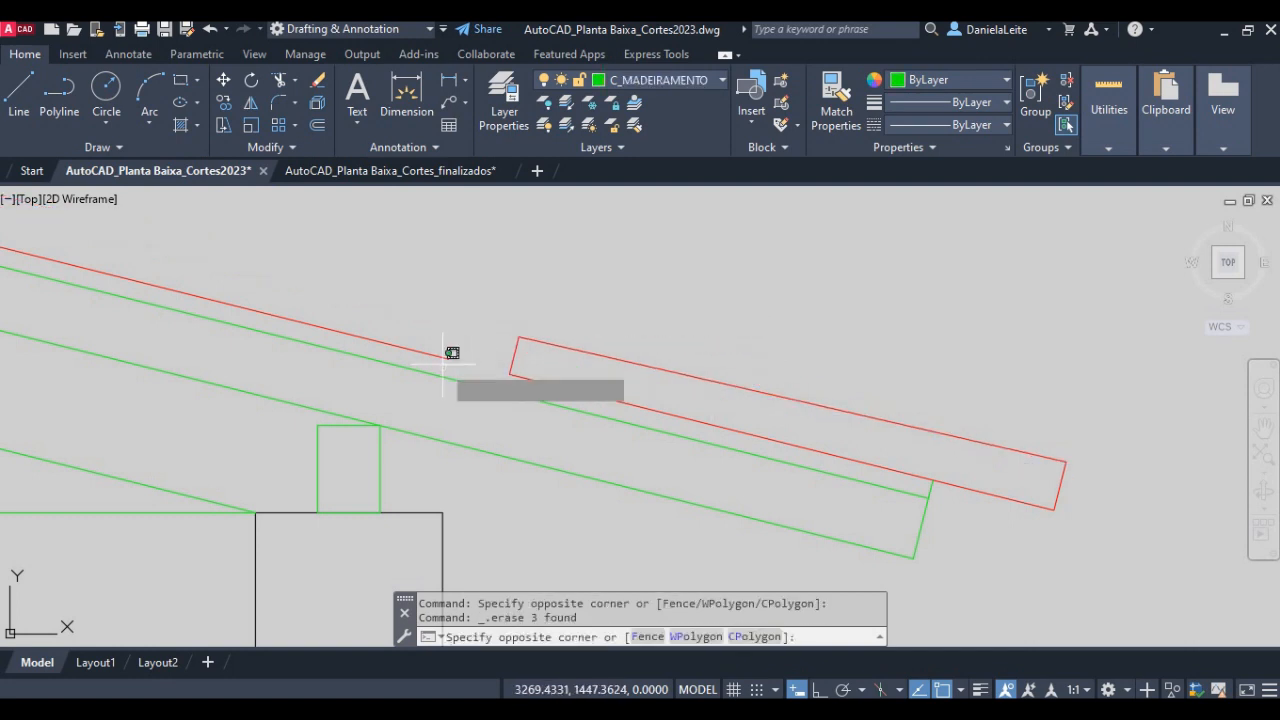
click(434, 346)
key(Delete)
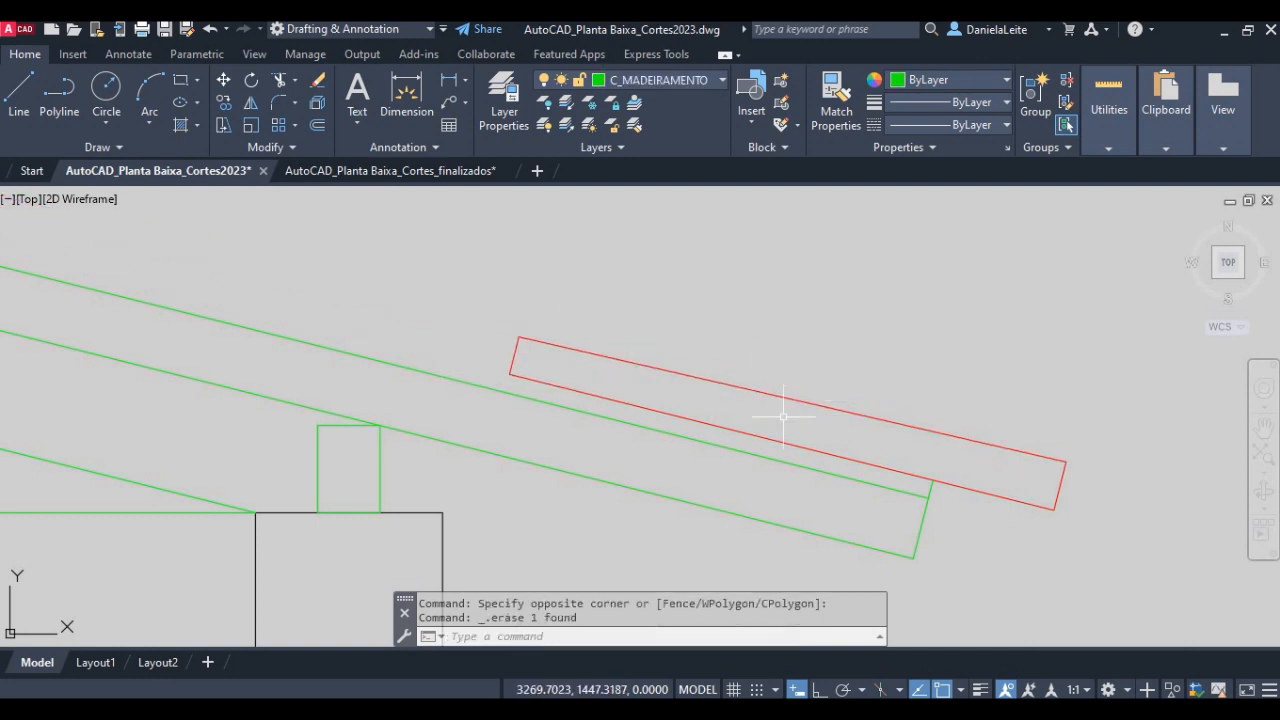
- Measure the lengths of the eave tile's upper and lower edges with the quick Measure tool
middle_drag(743, 402, 654, 384)
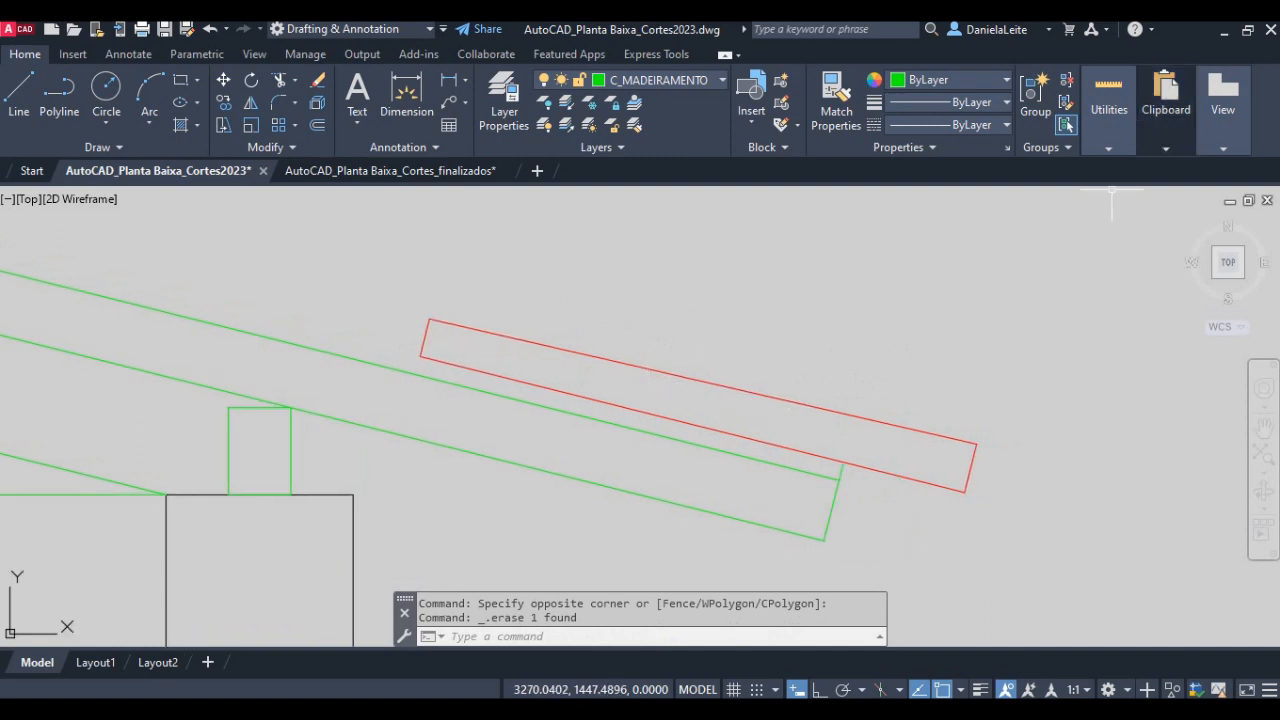
click(1101, 152)
click(1104, 179)
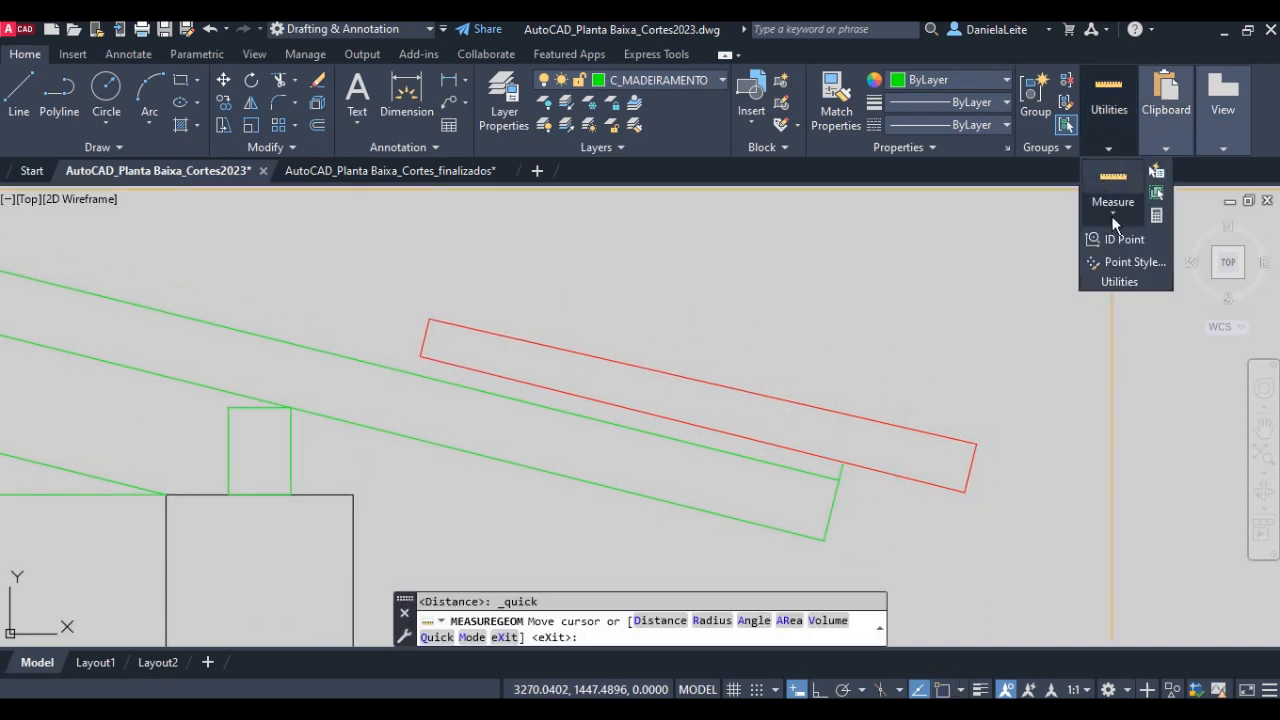
click(1112, 212)
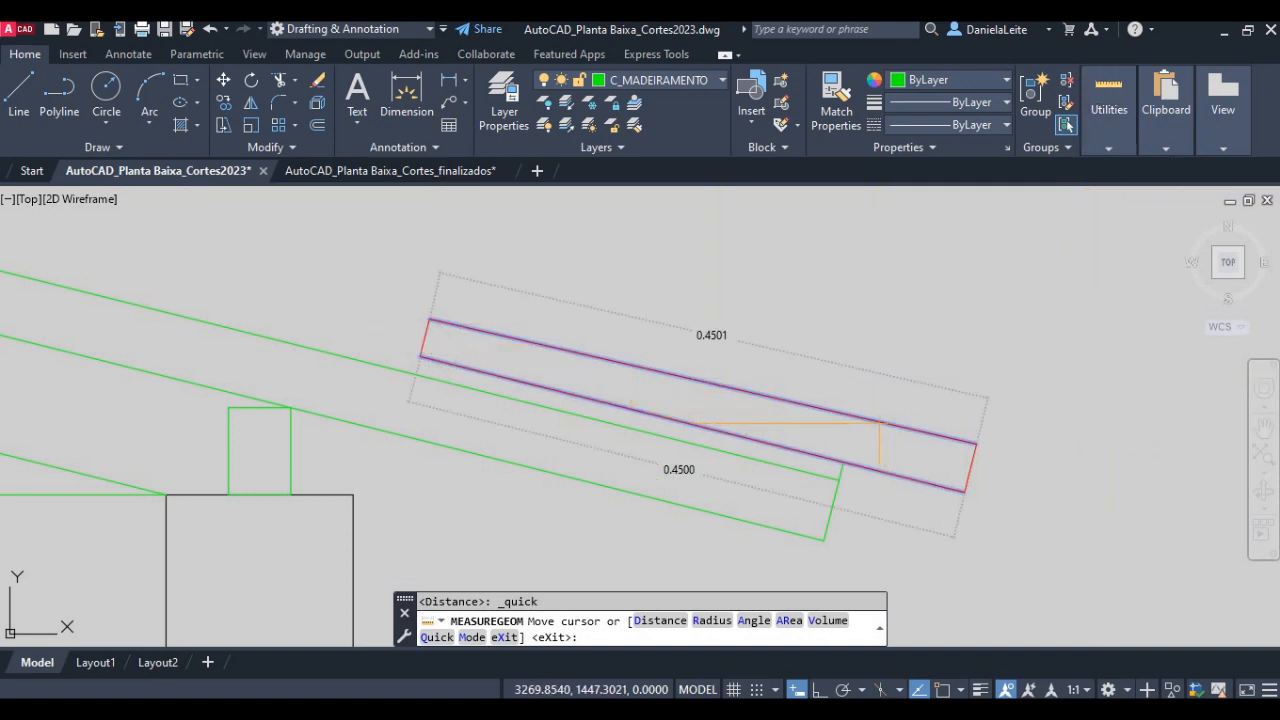
key(Escape)
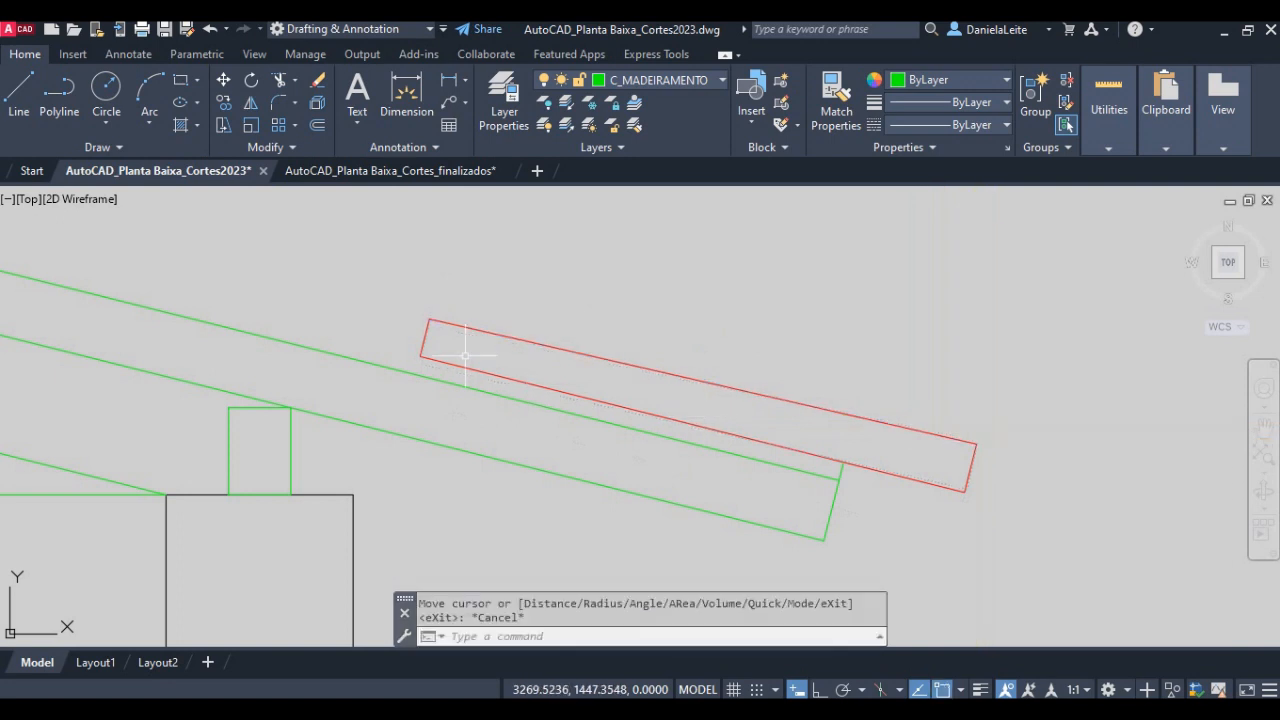
- Switch to the lesson notes in Adobe Acrobat, read items 17 to 20 and highlight "Offset 0.05" in item 20
scroll(856, 492, up, 2)
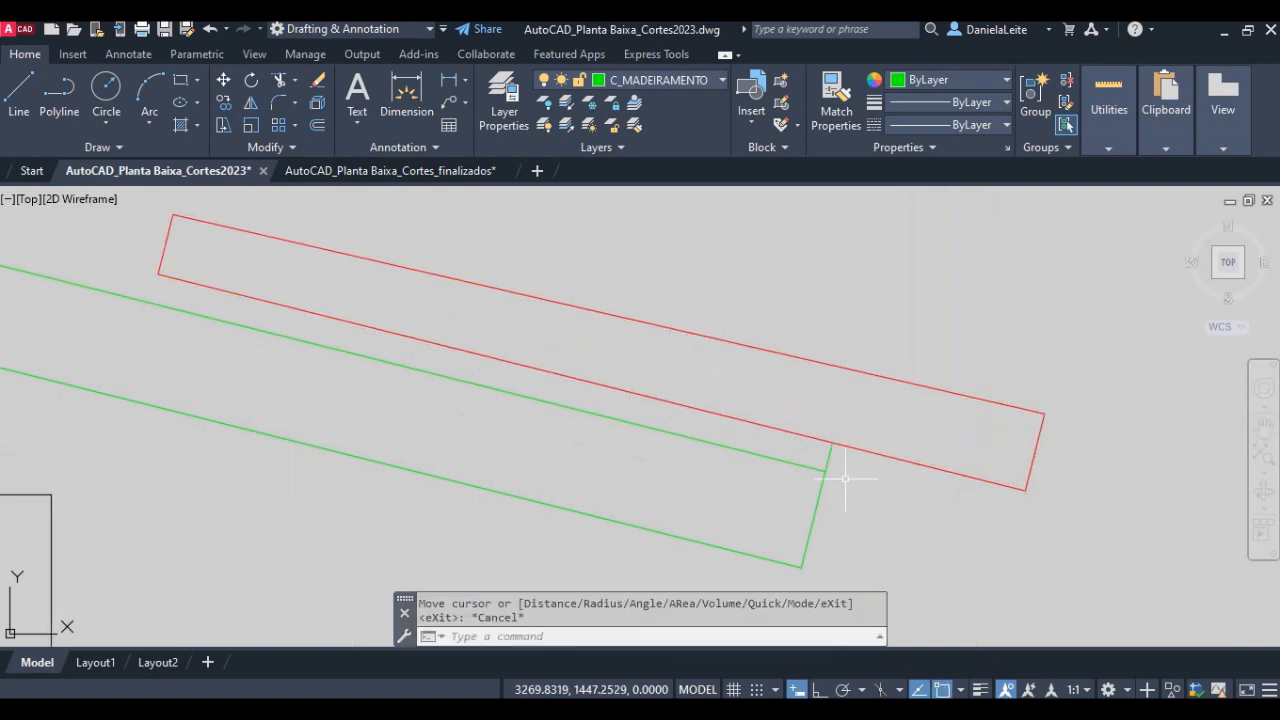
key(alt+Tab)
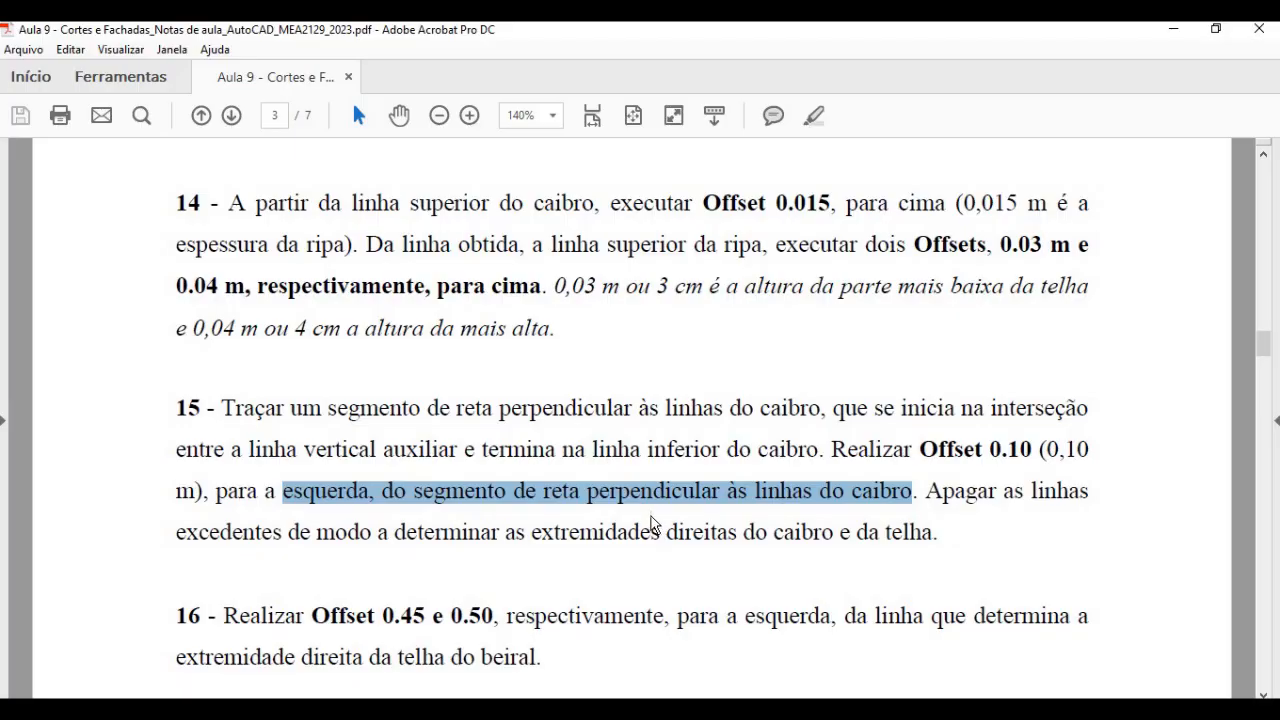
scroll(472, 527, down, 5)
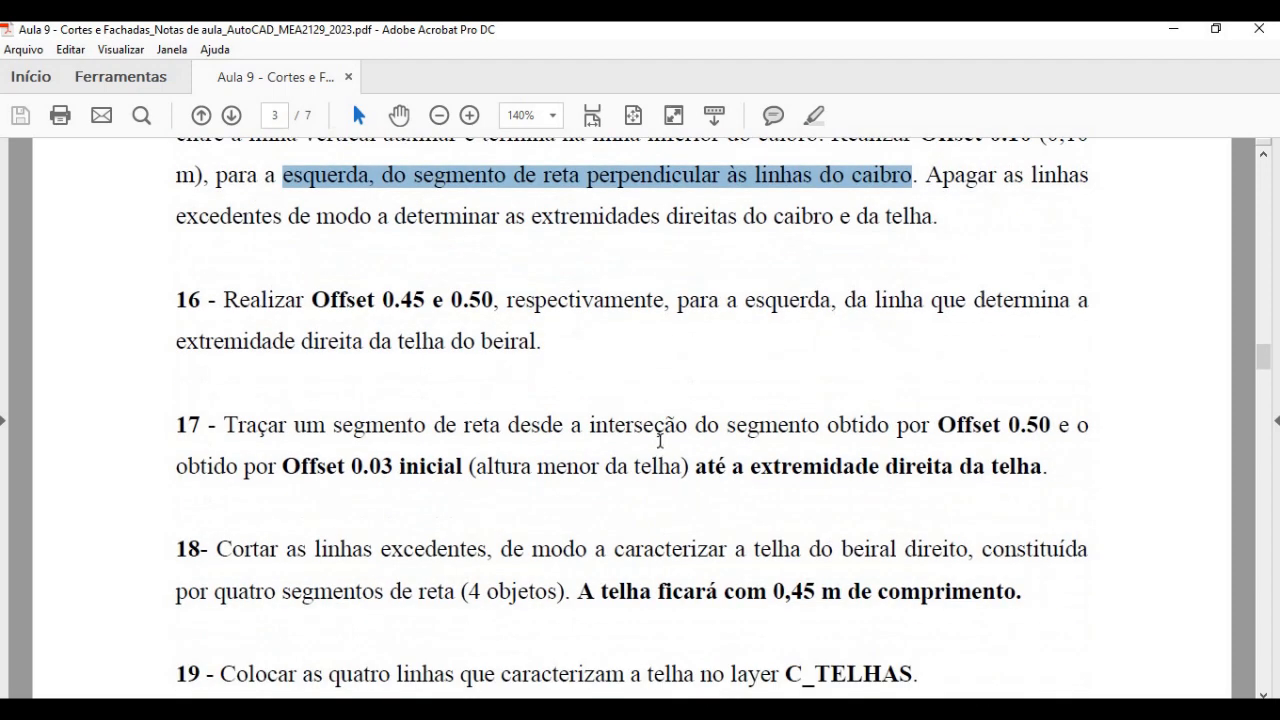
scroll(660, 440, down, 4)
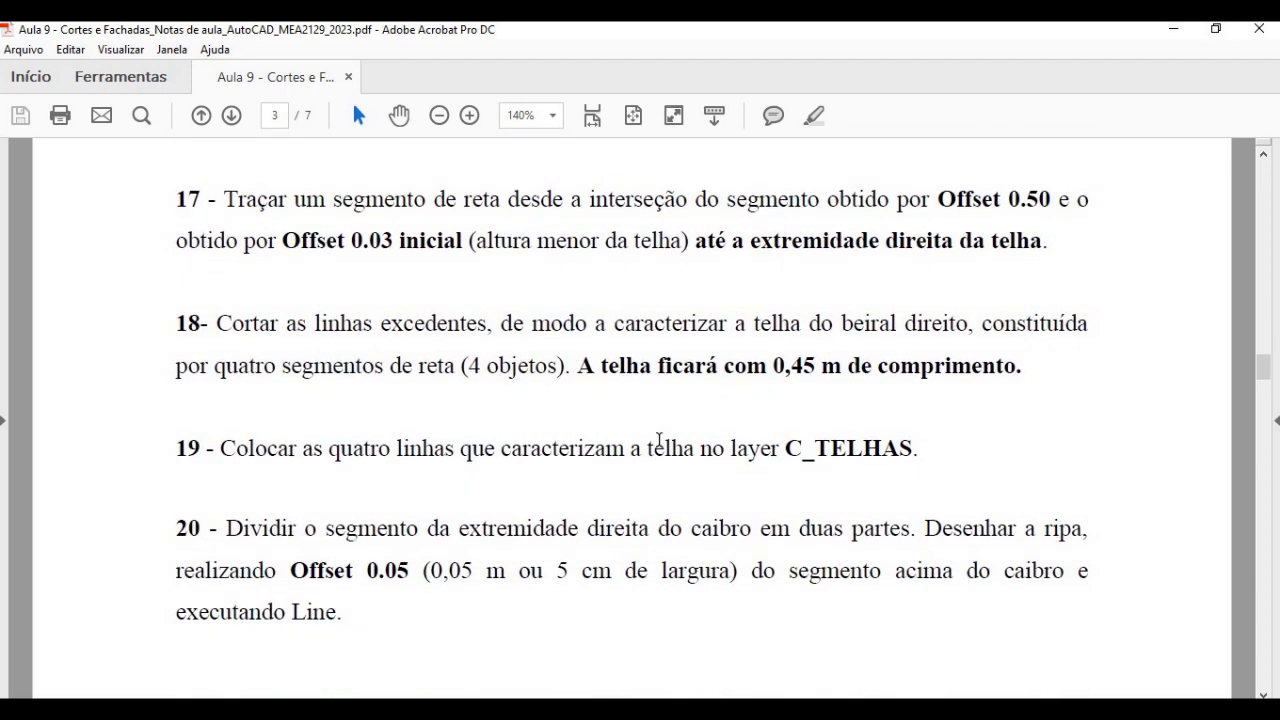
scroll(659, 441, down, 1)
drag(290, 526, 401, 526)
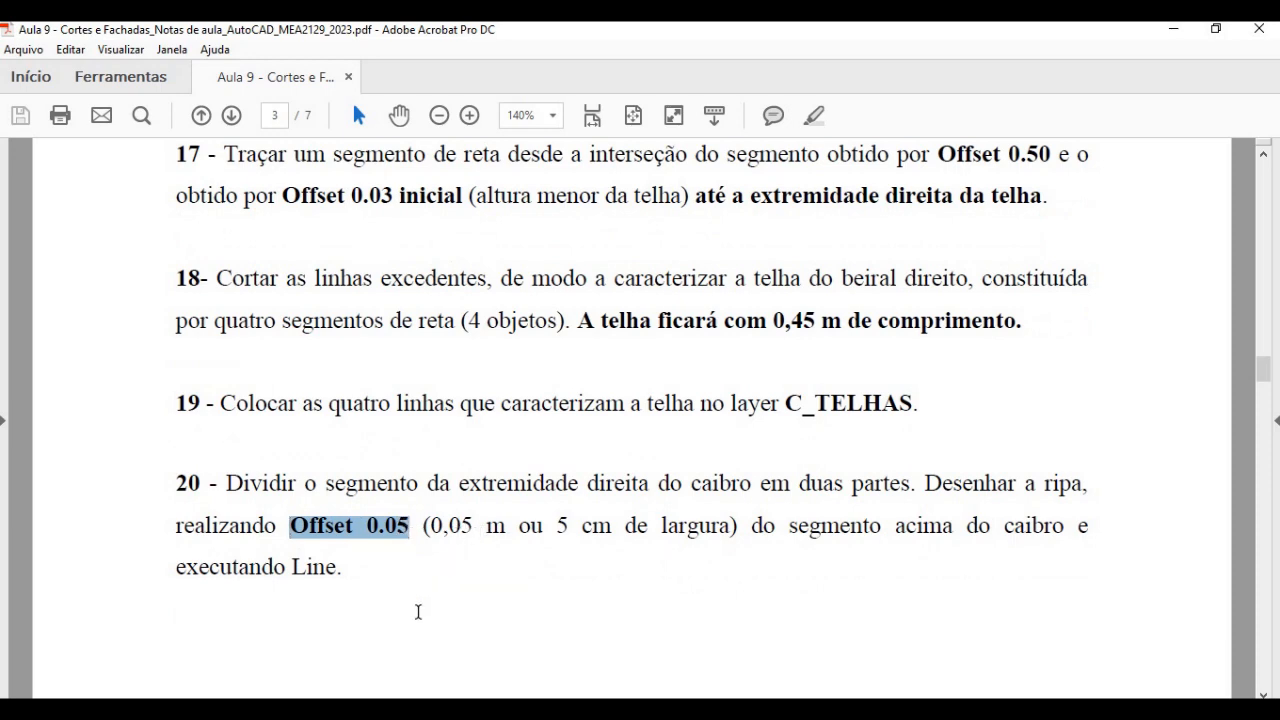
- Switch back to AutoCAD and offset the rafter's end line at the eave 0.05 to the left
key(alt+Tab)
text(o)
key(Return)
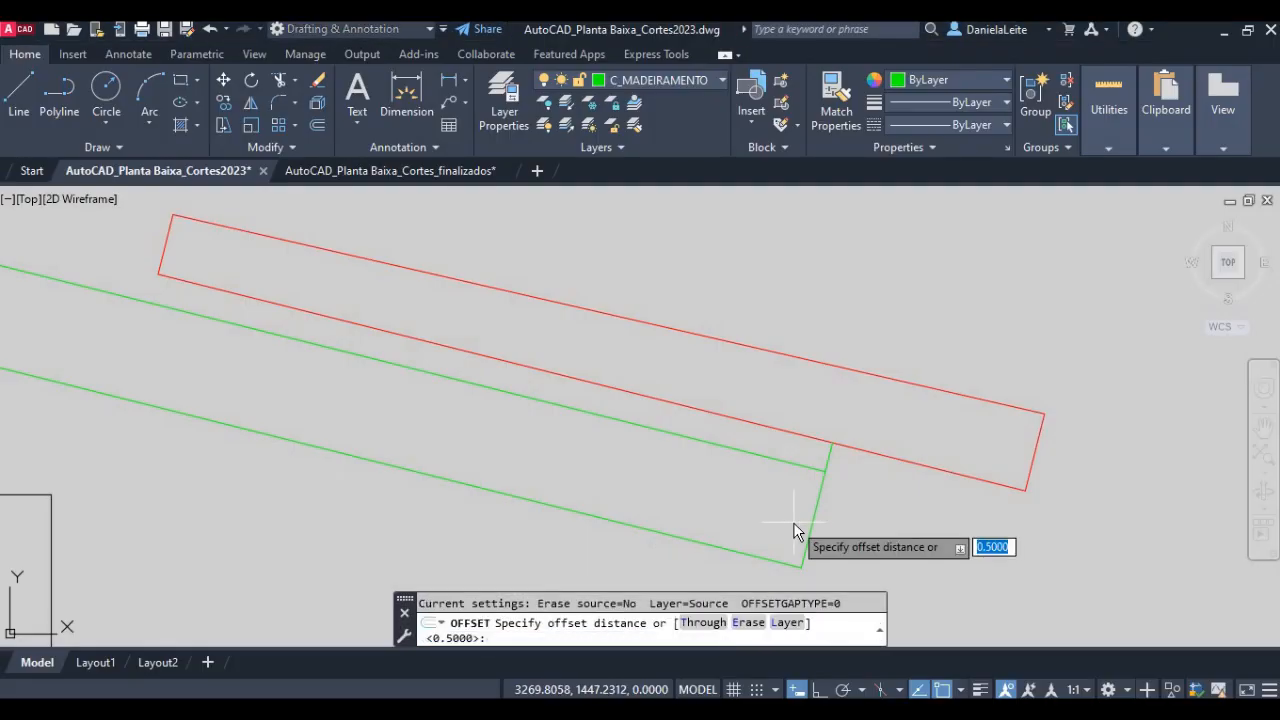
text(0.05)
key(Return)
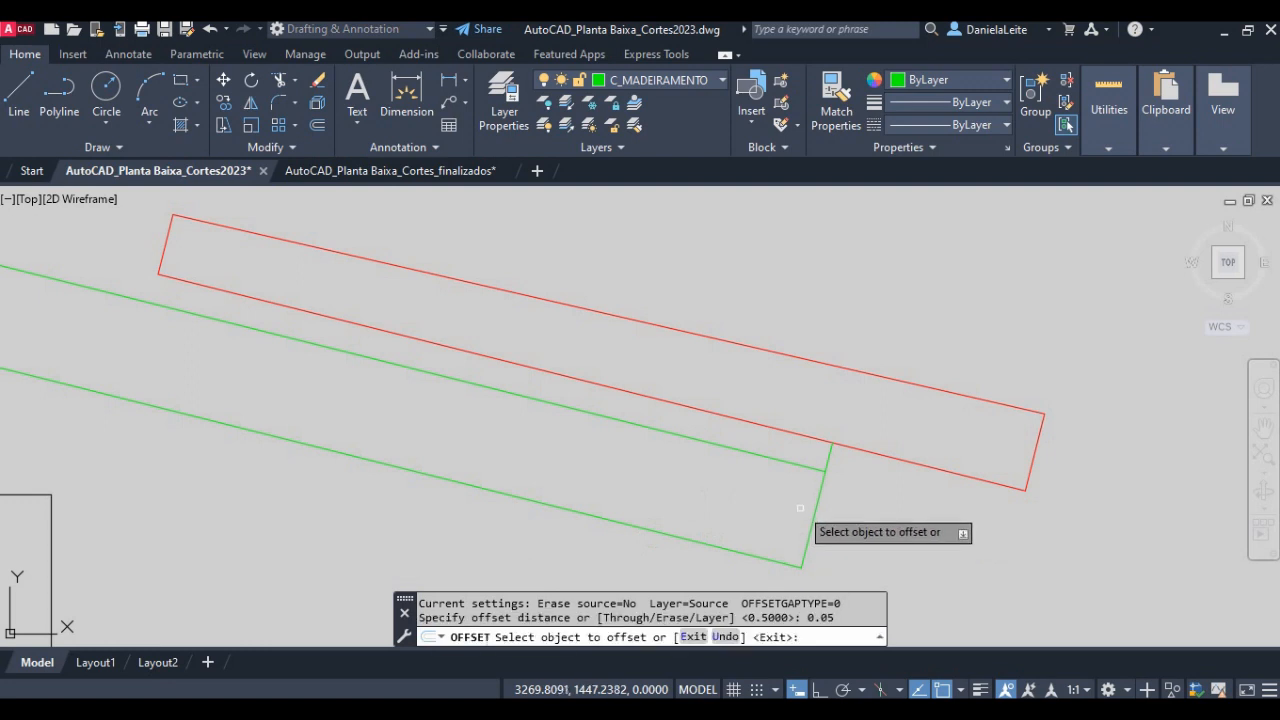
click(821, 495)
click(700, 468)
key(Escape)
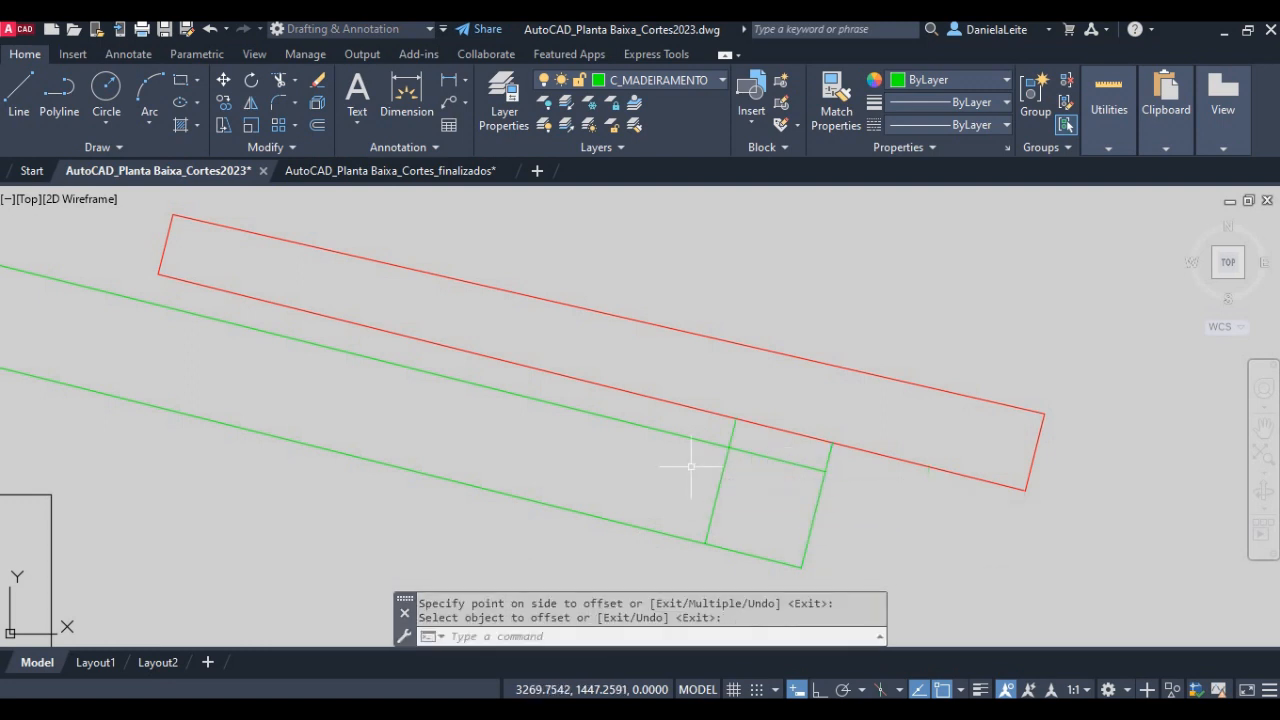
- Trim the 0.05 offset line below the rafter's upper line, leaving only the batten's side
text(tr)
key(Return)
click(752, 512)
click(705, 512)
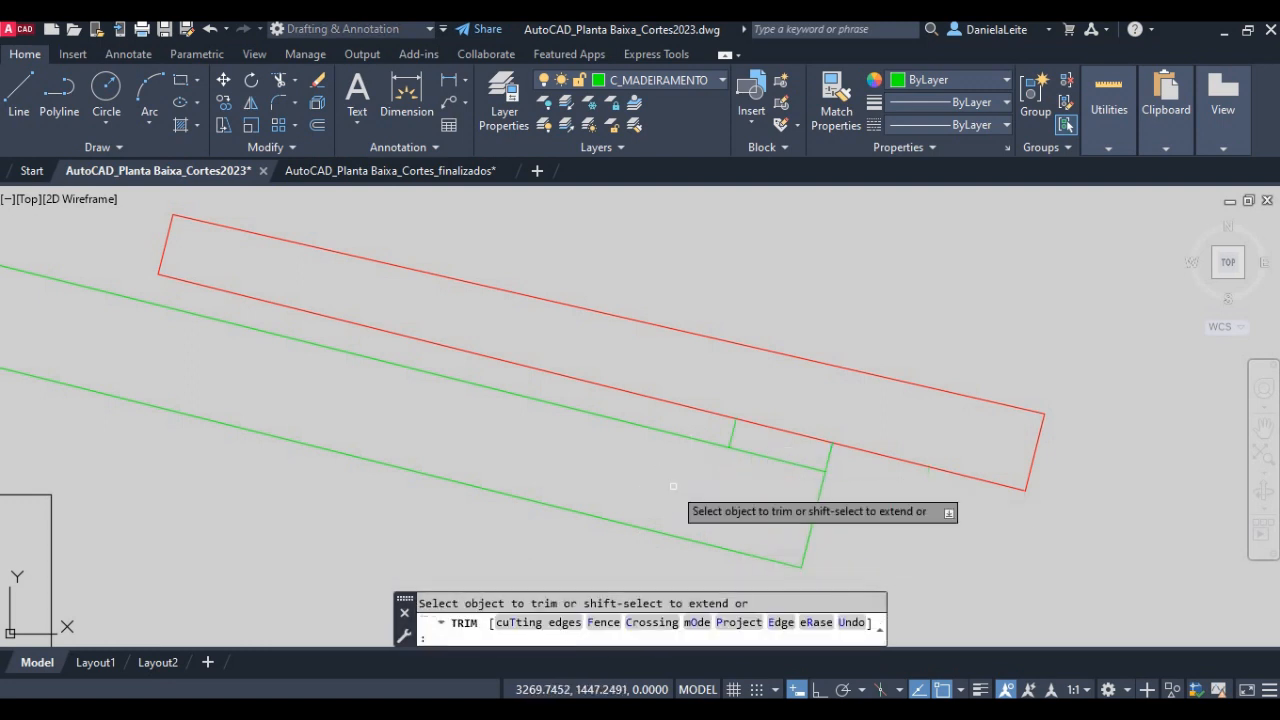
key(Escape)
- Draw the batten's top line between the upper ends of its two sides, along the tile's underside
text(l)
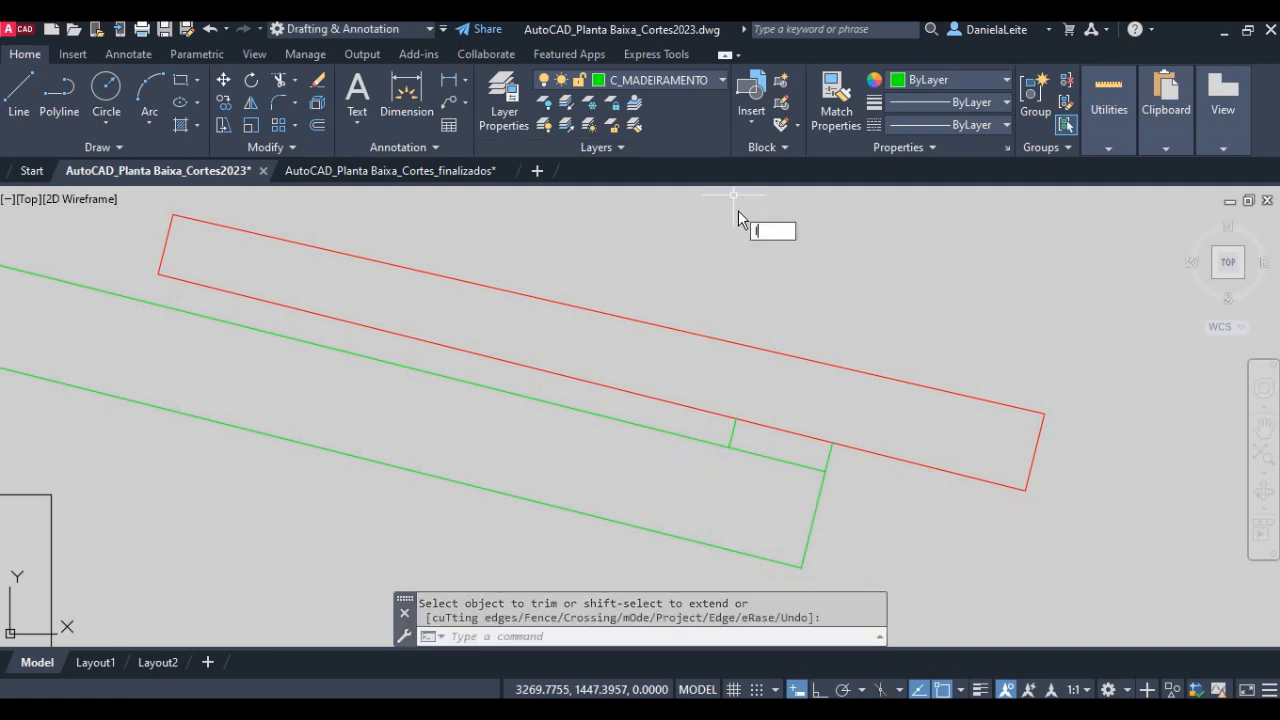
key(Return)
click(832, 441)
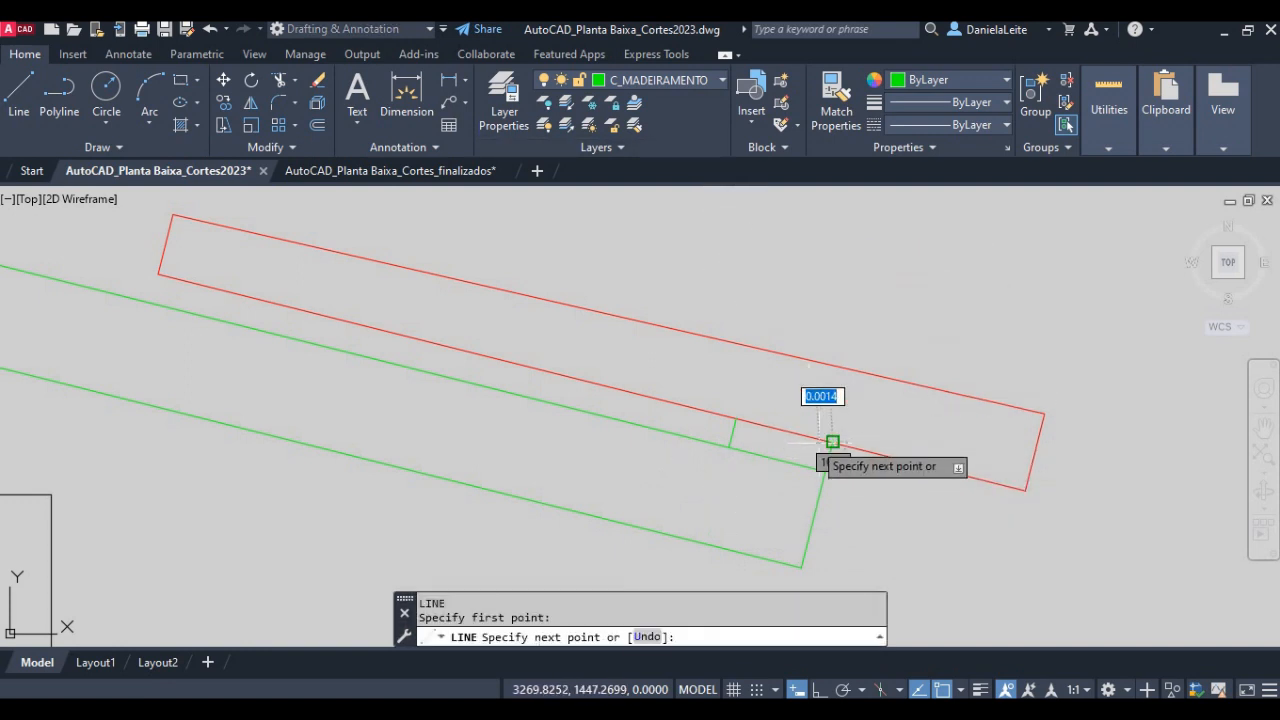
click(735, 420)
key(Escape)
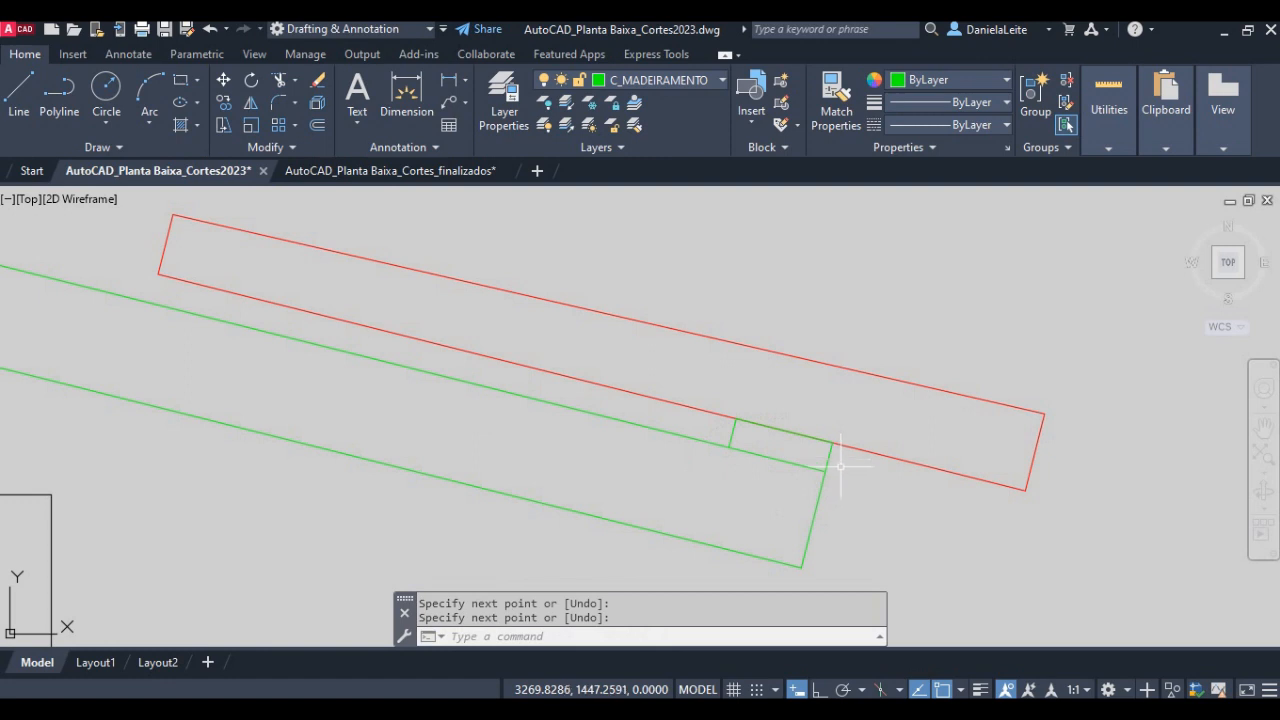
- Copy the batten's two side lines and top line from its upper outer corner to the lower upslope corner of the tile
middle_drag(838, 458, 906, 483)
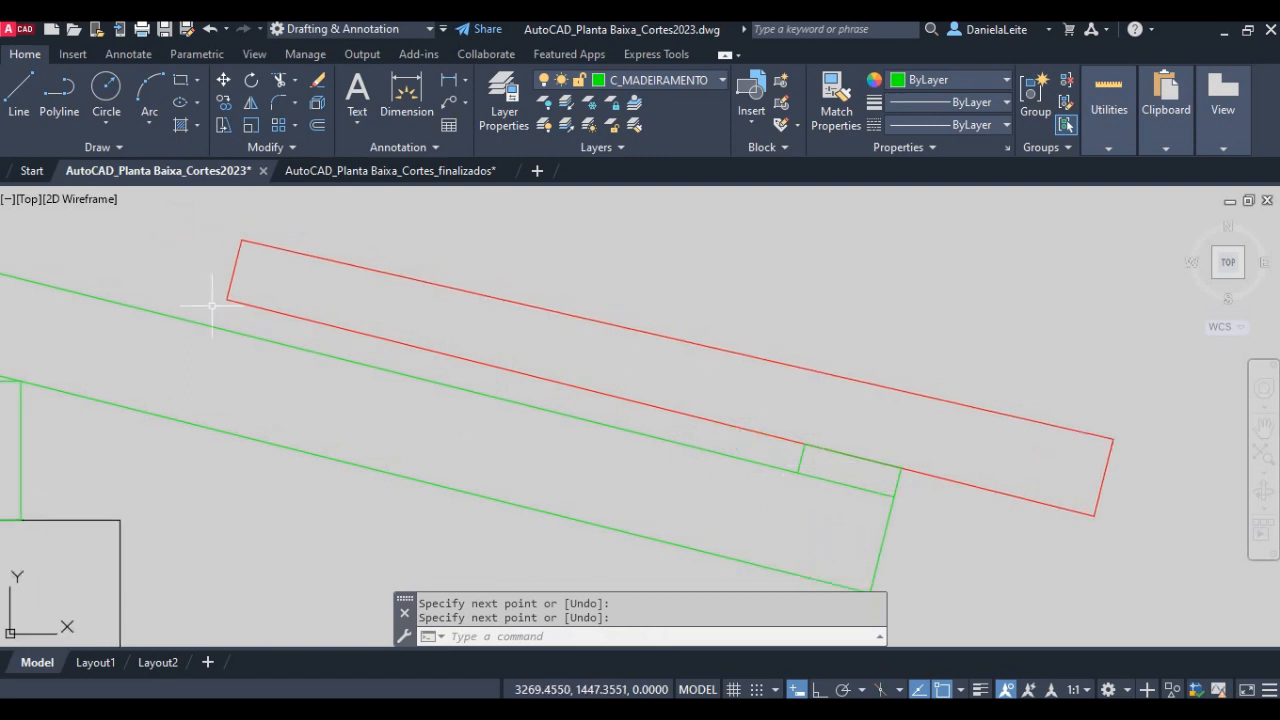
text(co)
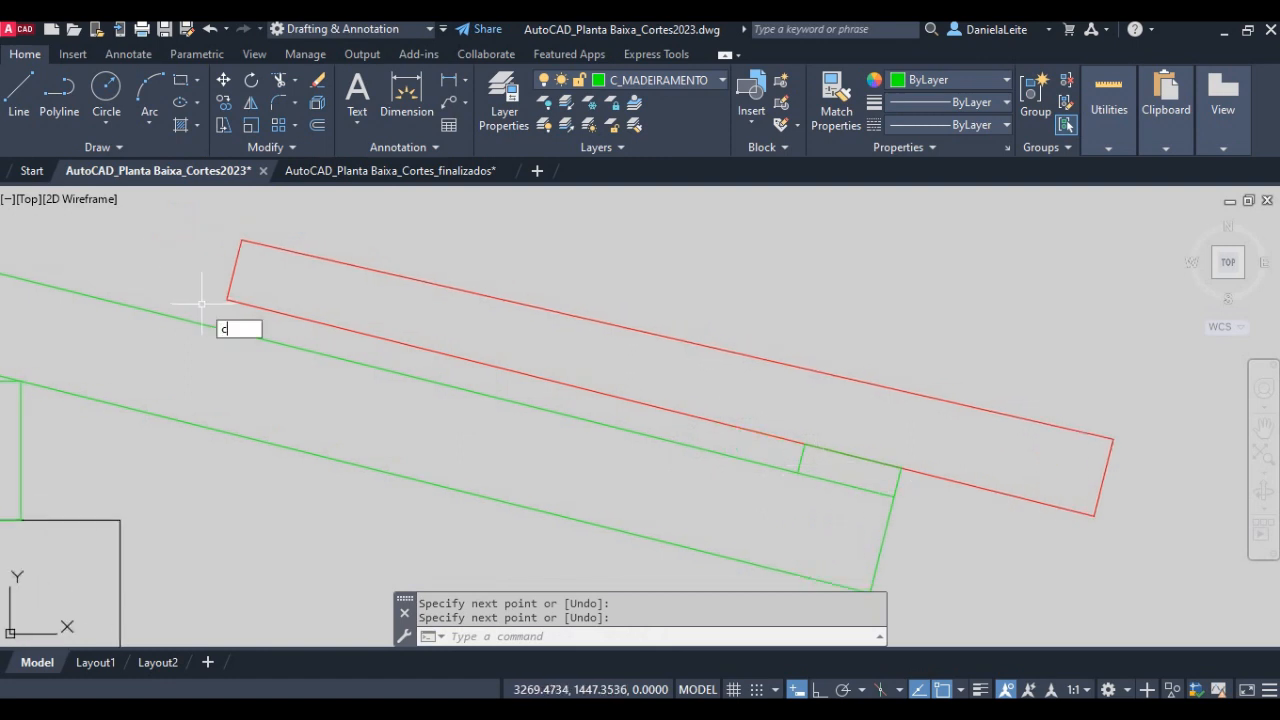
key(Return)
click(889, 516)
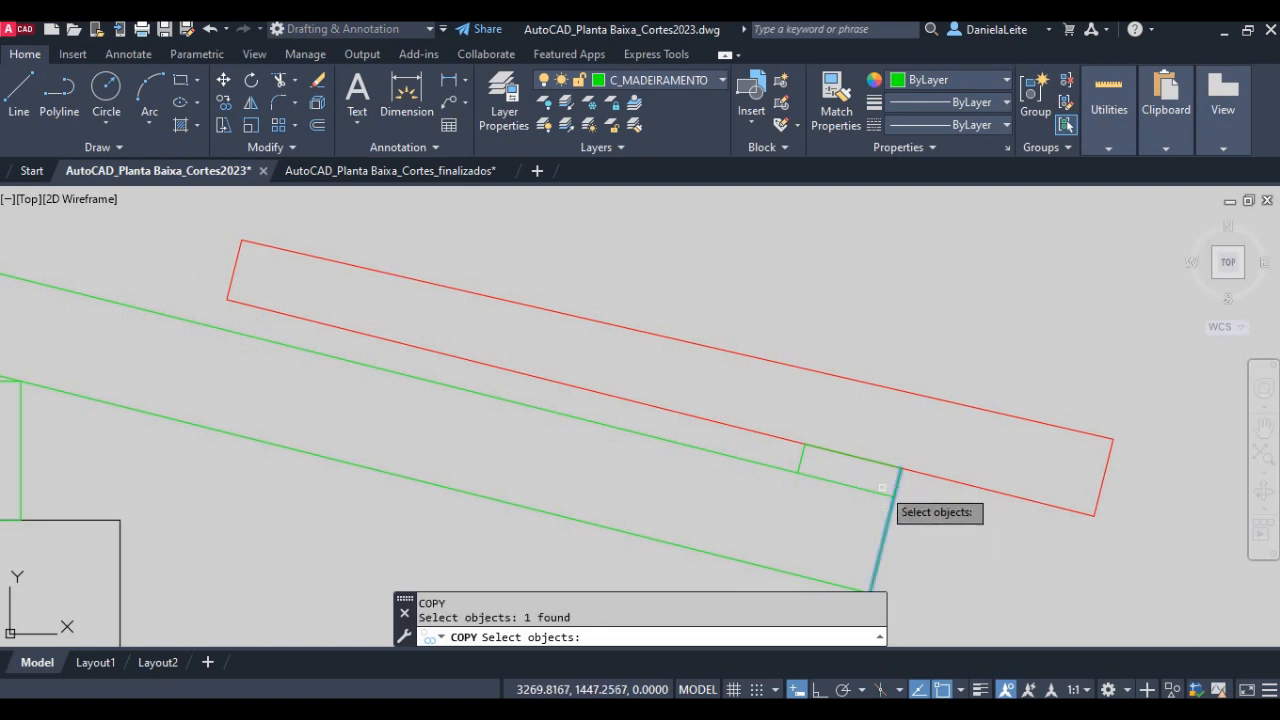
click(873, 462)
click(801, 461)
key(Return)
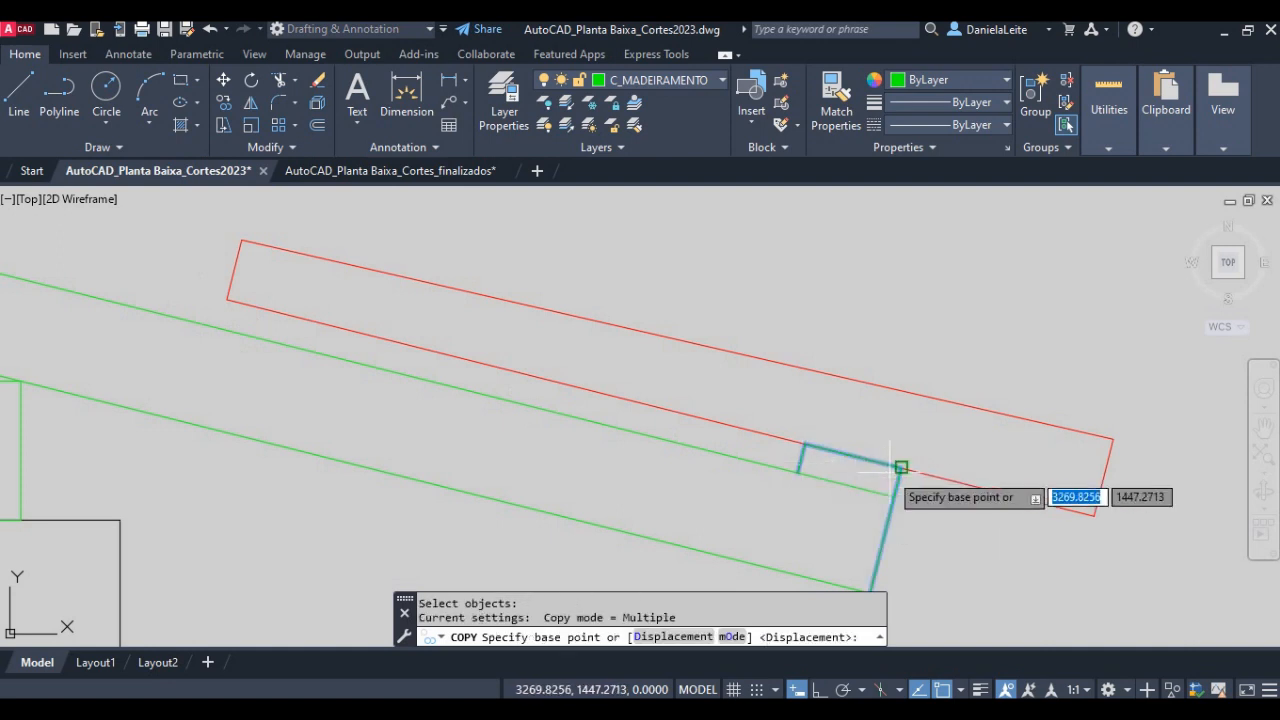
click(900, 467)
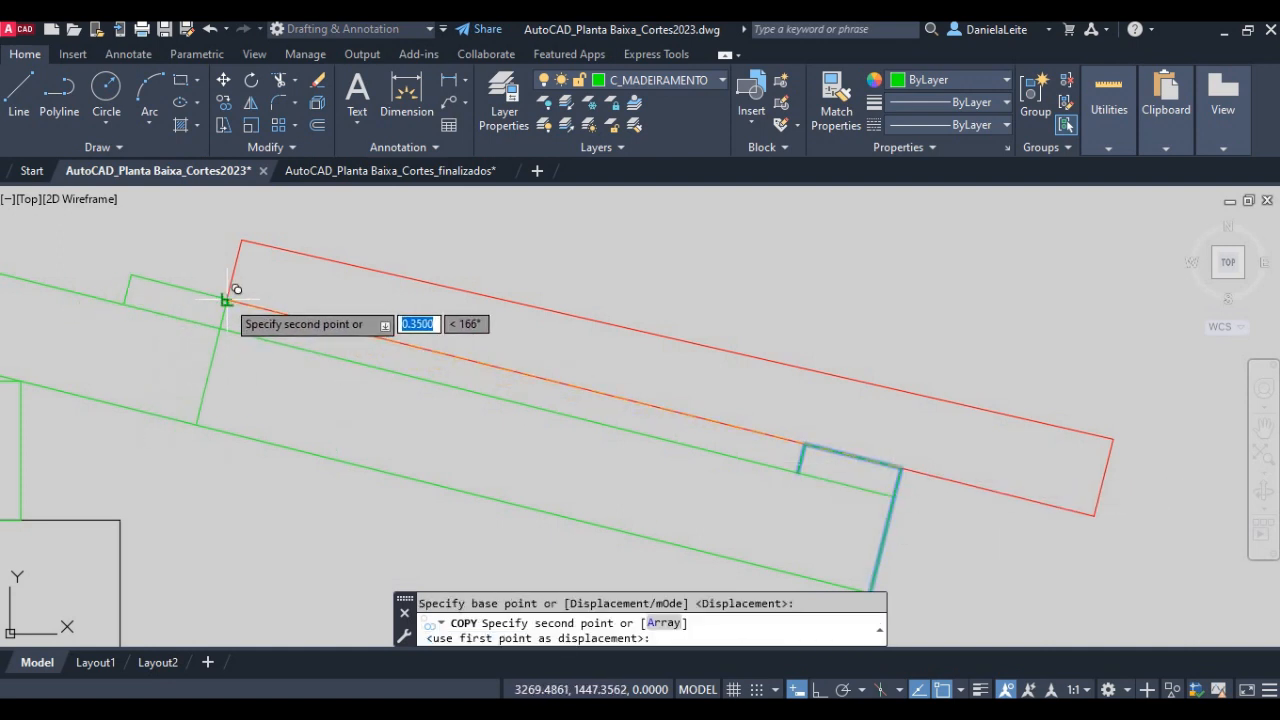
click(227, 298)
key(Return)
key(Return)
text(tr)
key(Return)
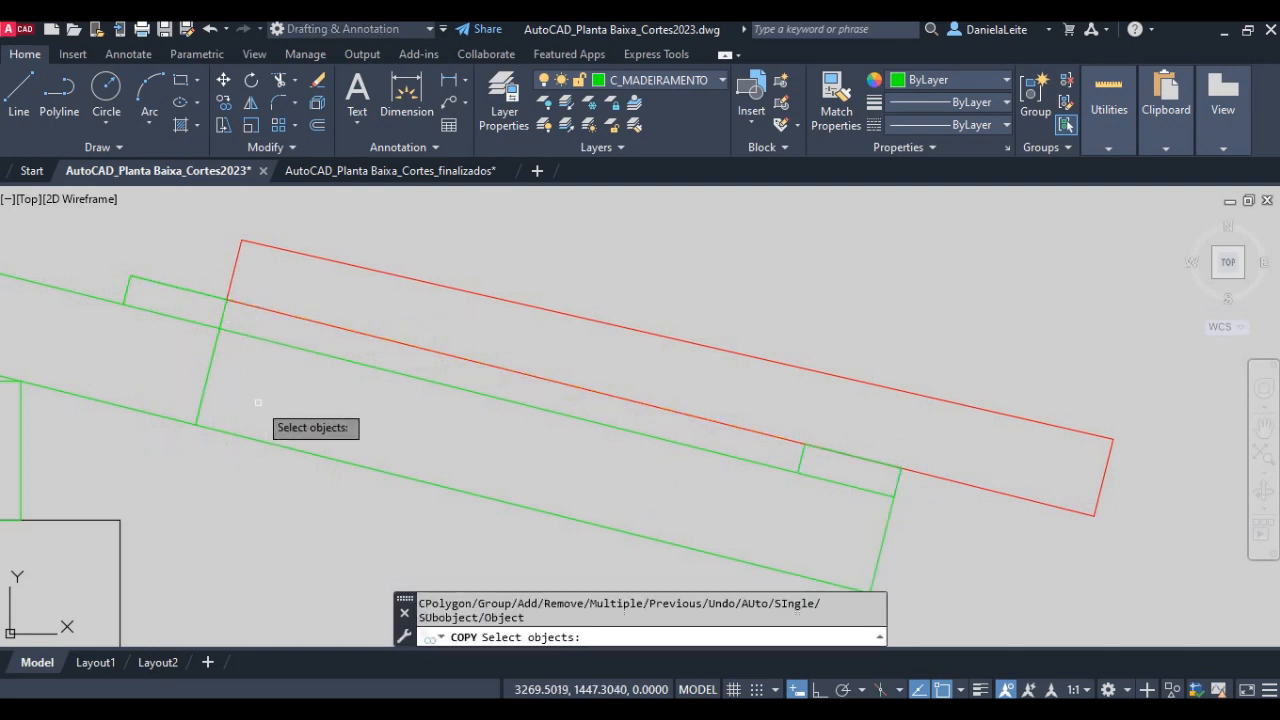
key(Return)
click(257, 402)
click(183, 366)
key(Escape)
- Trim the copied batten's long side line below the rafter's upper line, leaving only the batten's height
text(tr)
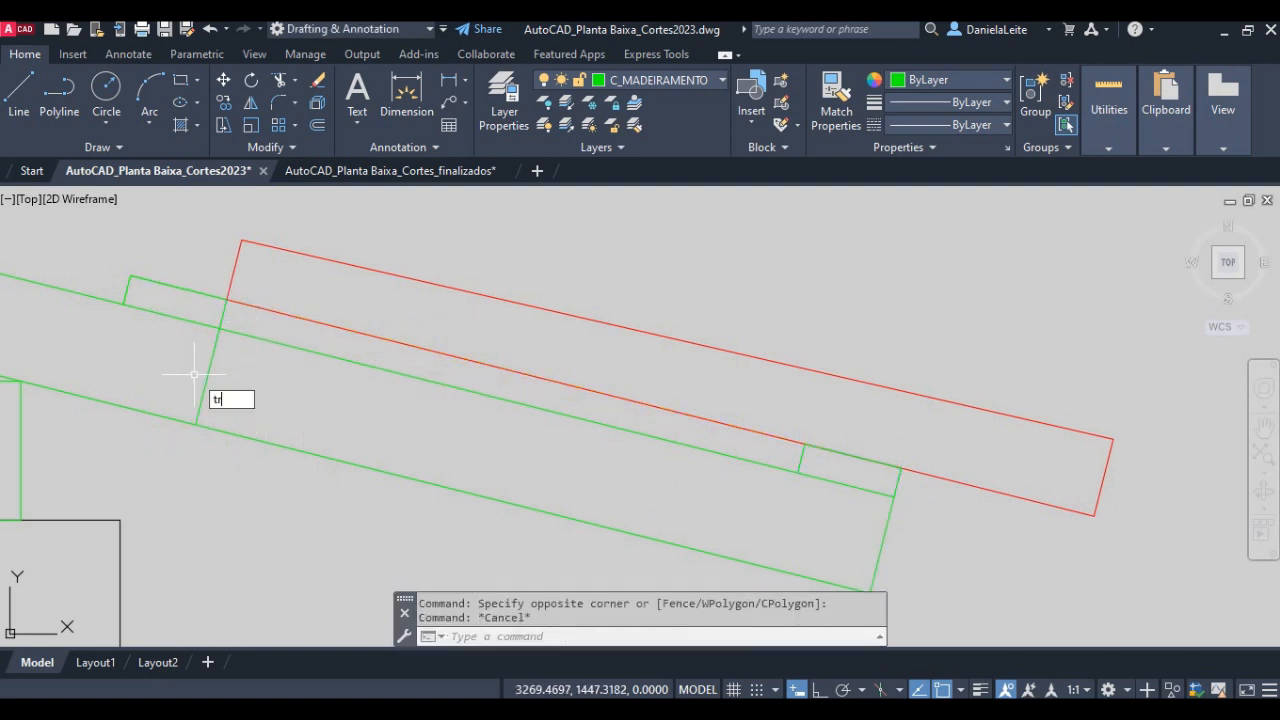
key(Return)
scroll(324, 387, down, 2)
scroll(324, 387, down, 2)
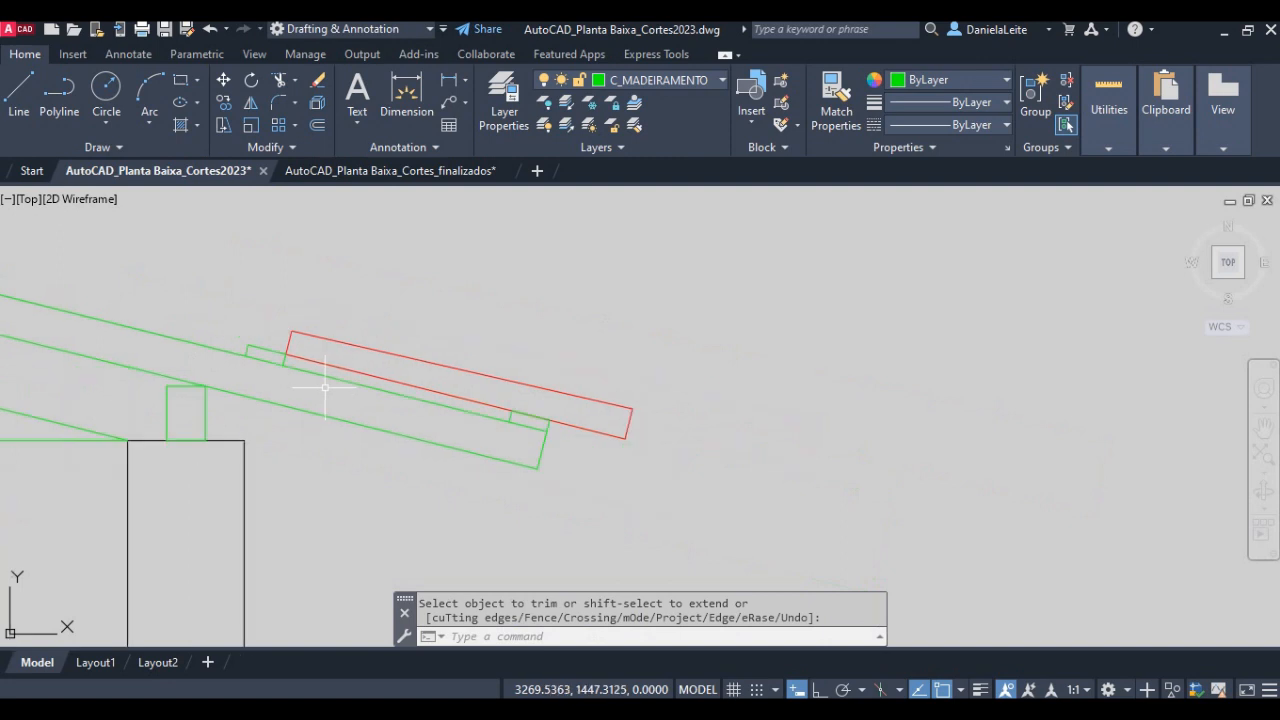
middle_drag(334, 394, 500, 400)
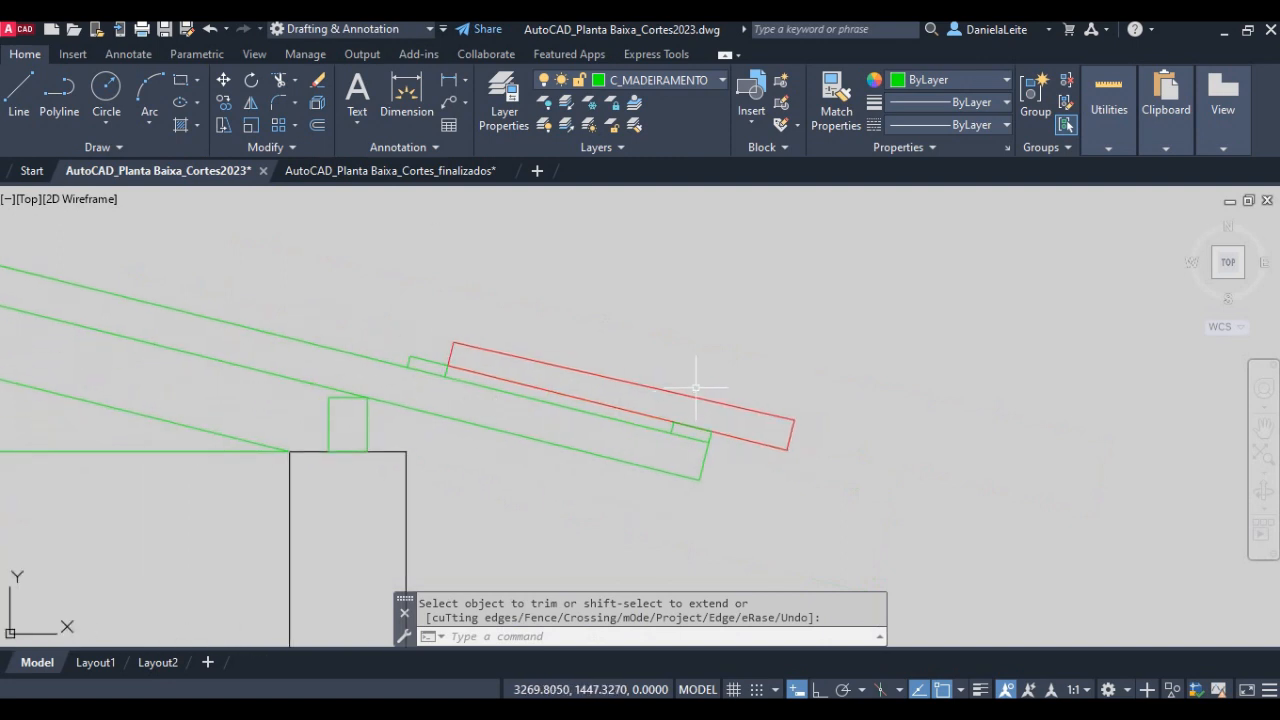
scroll(533, 405, up, 2)
middle_drag(604, 425, 853, 456)
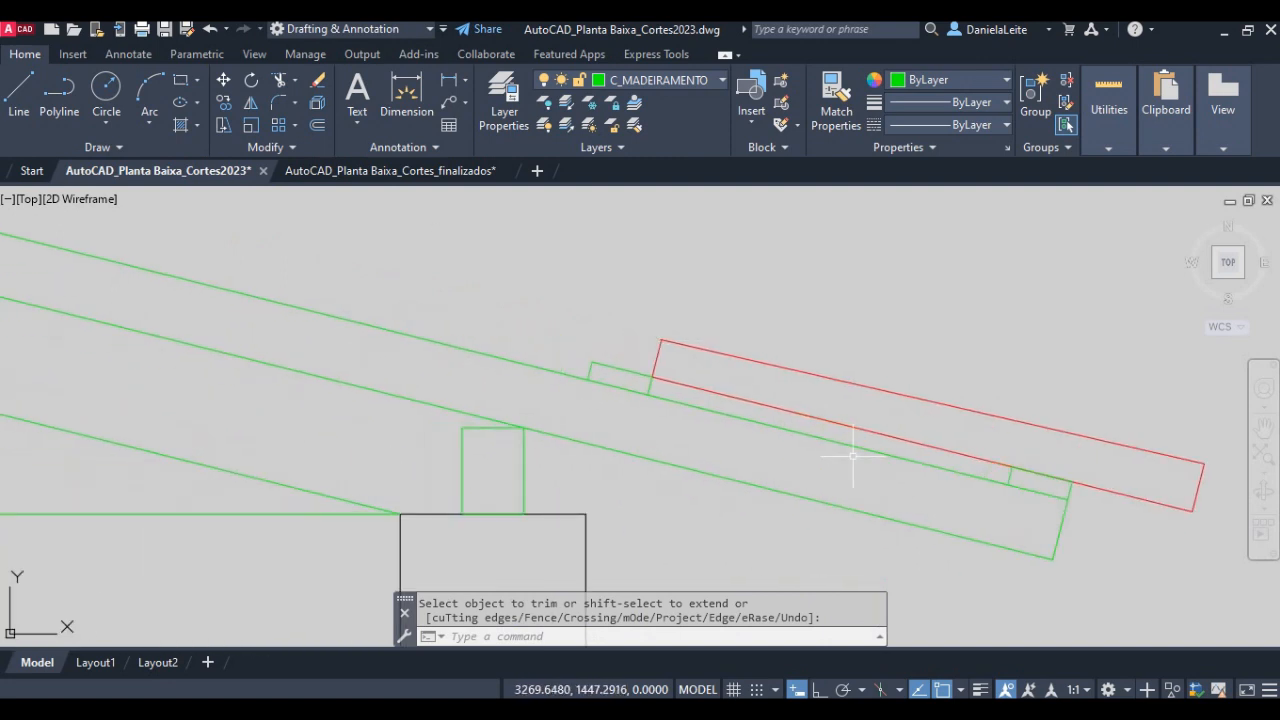
scroll(558, 428, down, 2)
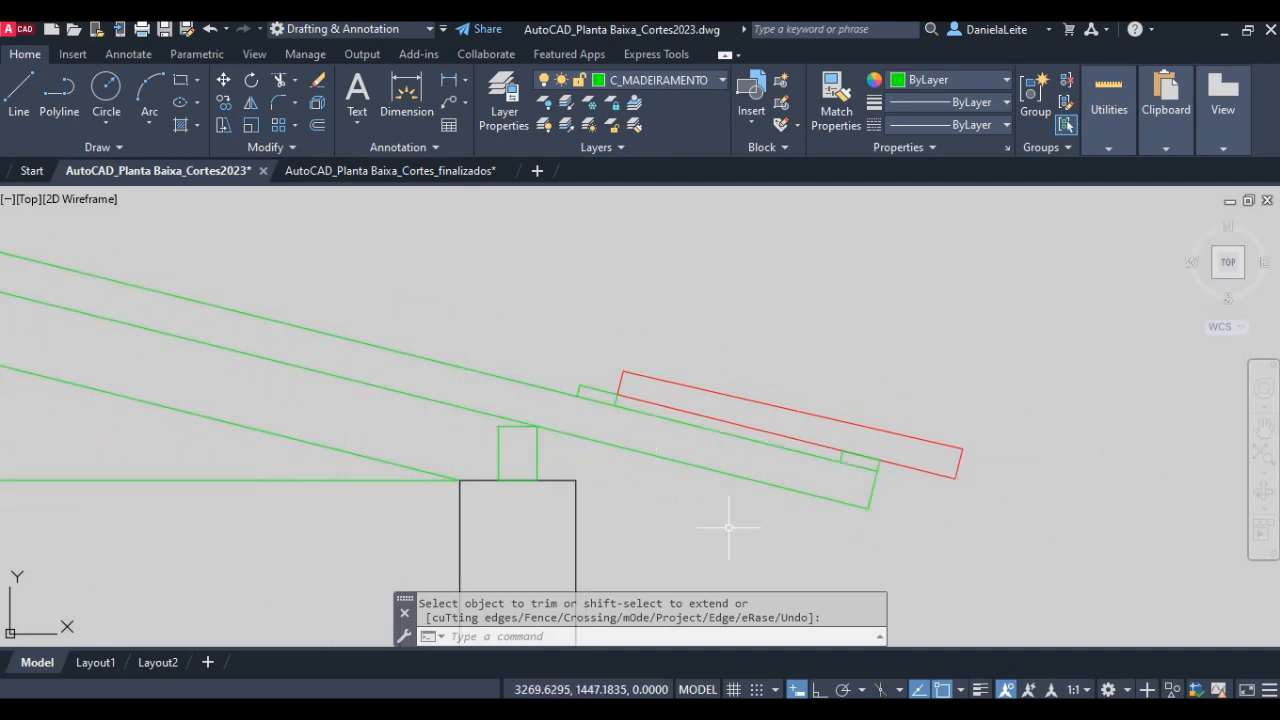
- Switch to the lesson notes in Adobe Acrobat, read items 21 and 22, and highlight "ARRAYCLASSIC" and "RECTANGULAR ARRAY" in item 22
key(alt+Tab)
scroll(557, 426, down, 7)
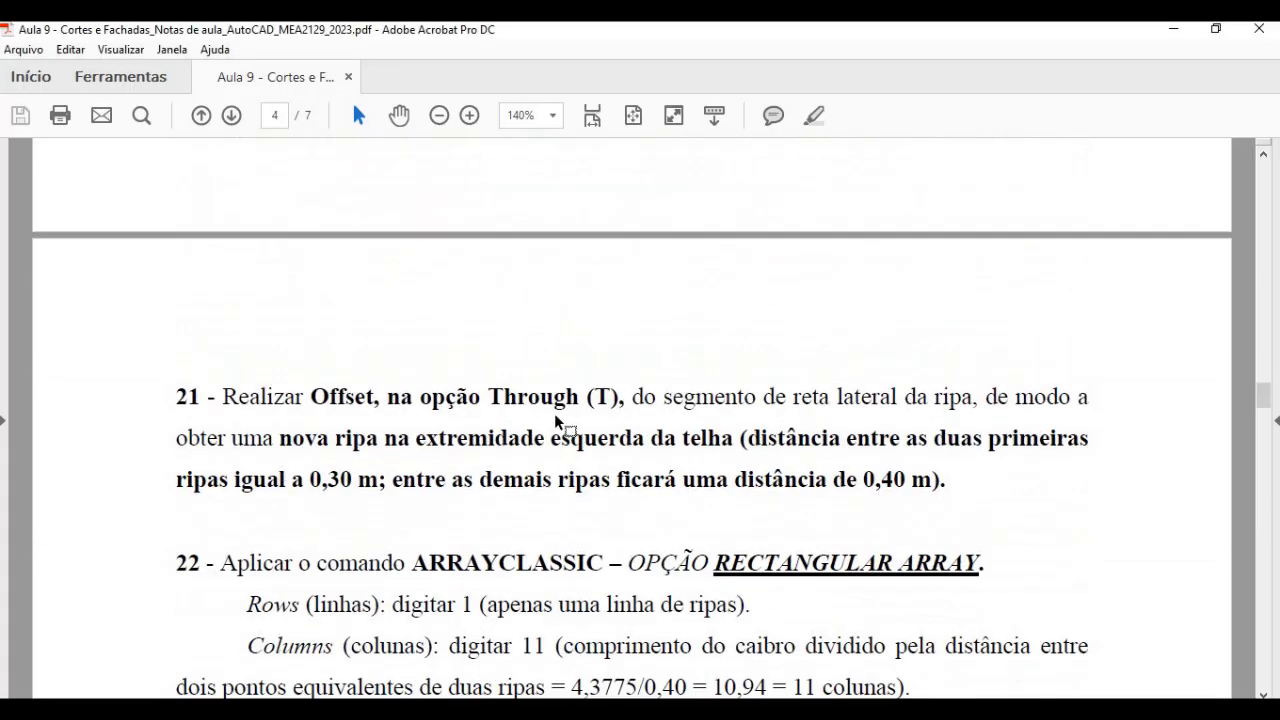
scroll(556, 415, down, 5)
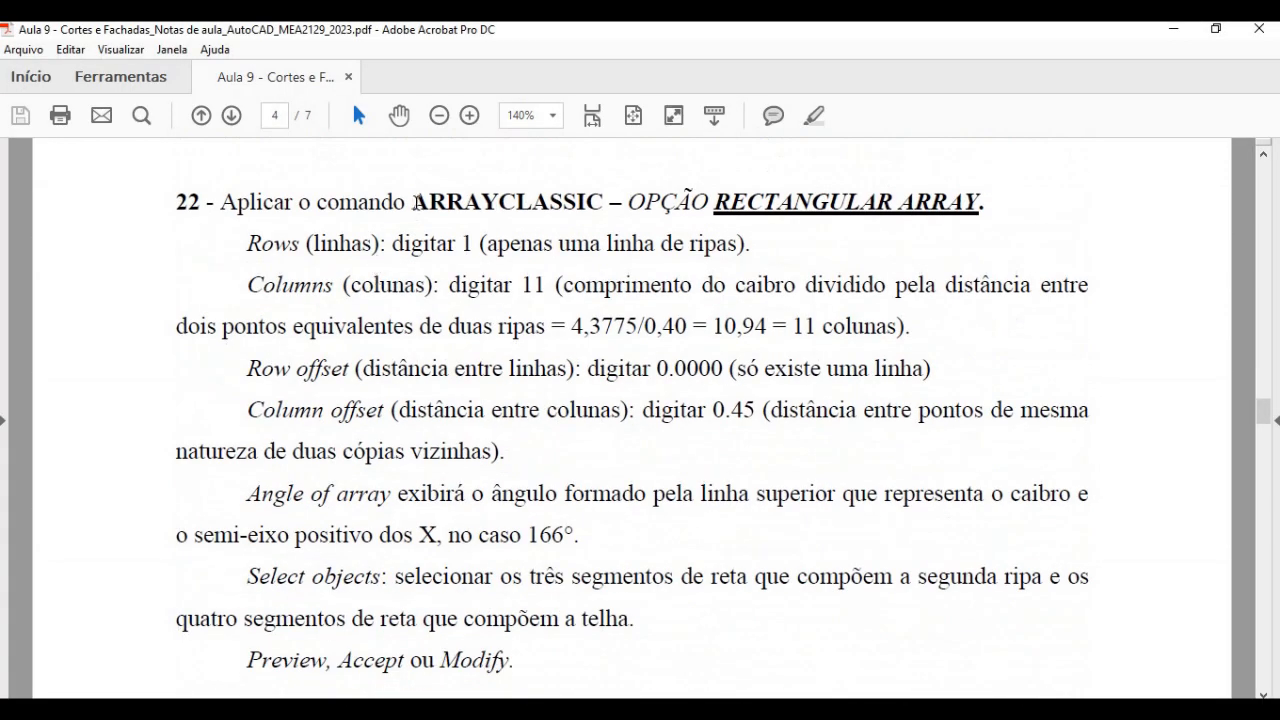
drag(411, 202, 605, 200)
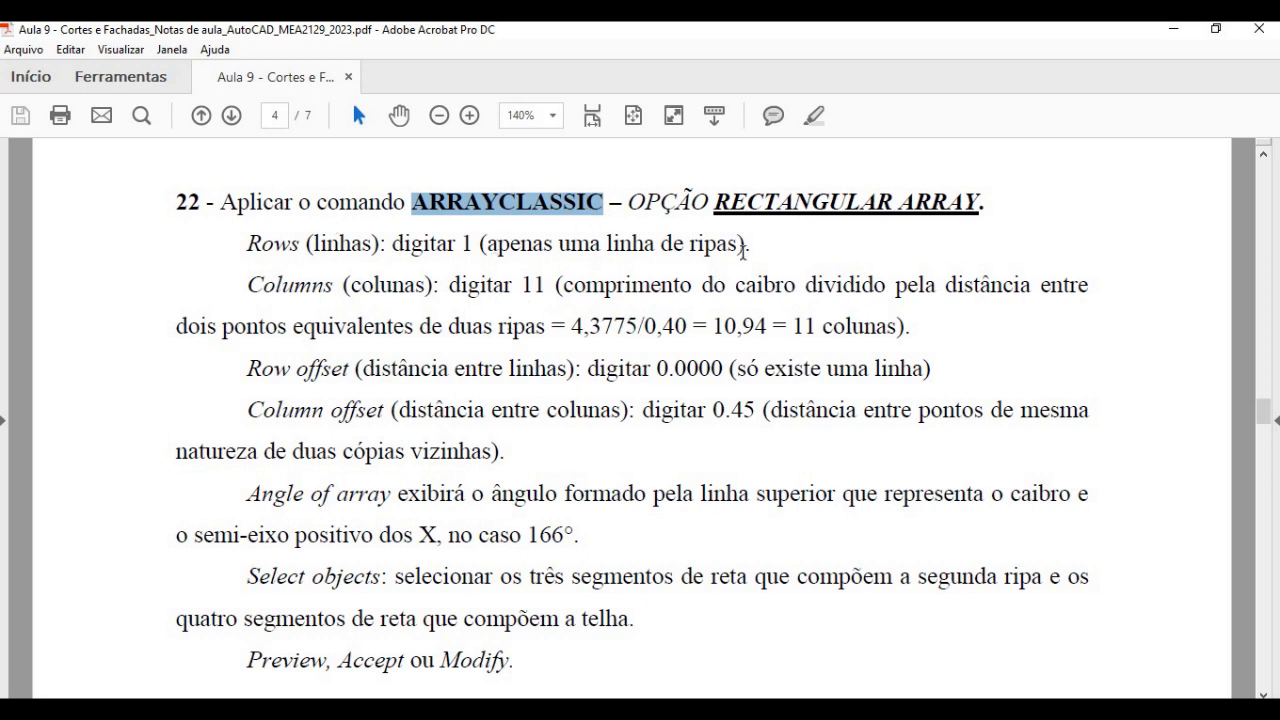
drag(715, 202, 977, 202)
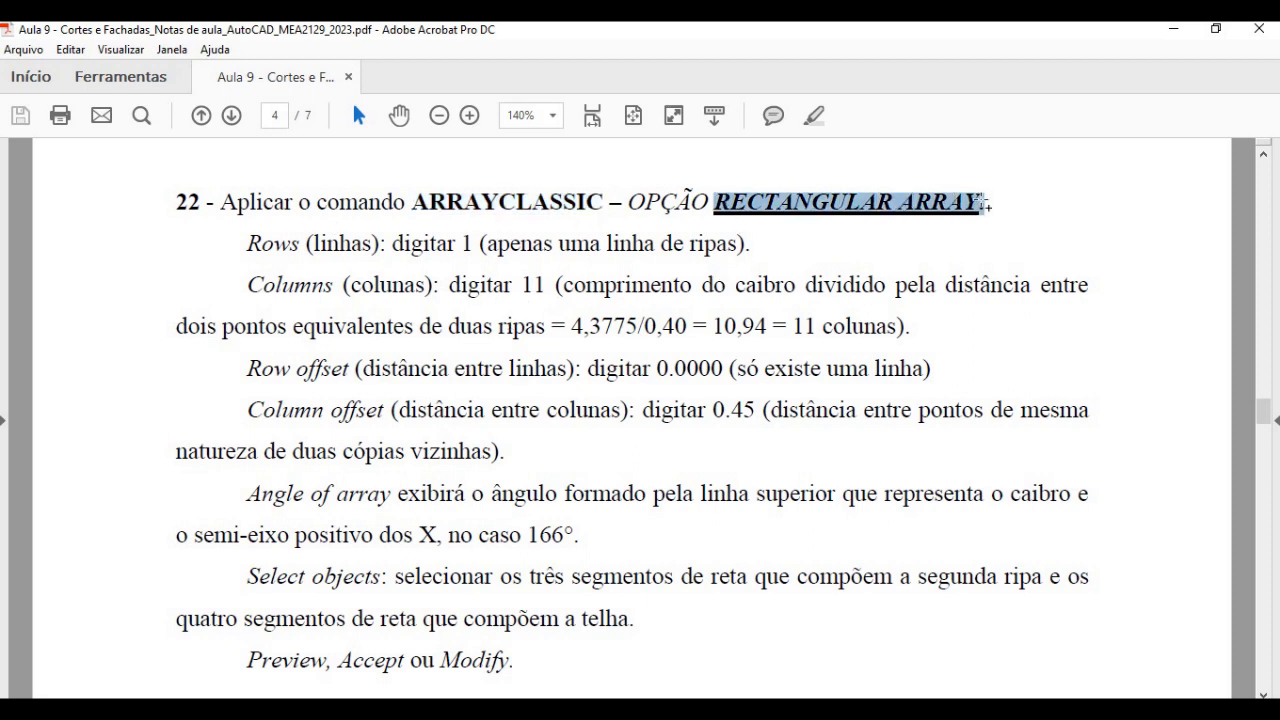
- Switch back to AutoCAD, start ARRAYCLASSIC and move the Array dialog clear of the eave detail
key(alt+Tab)
text(arr)
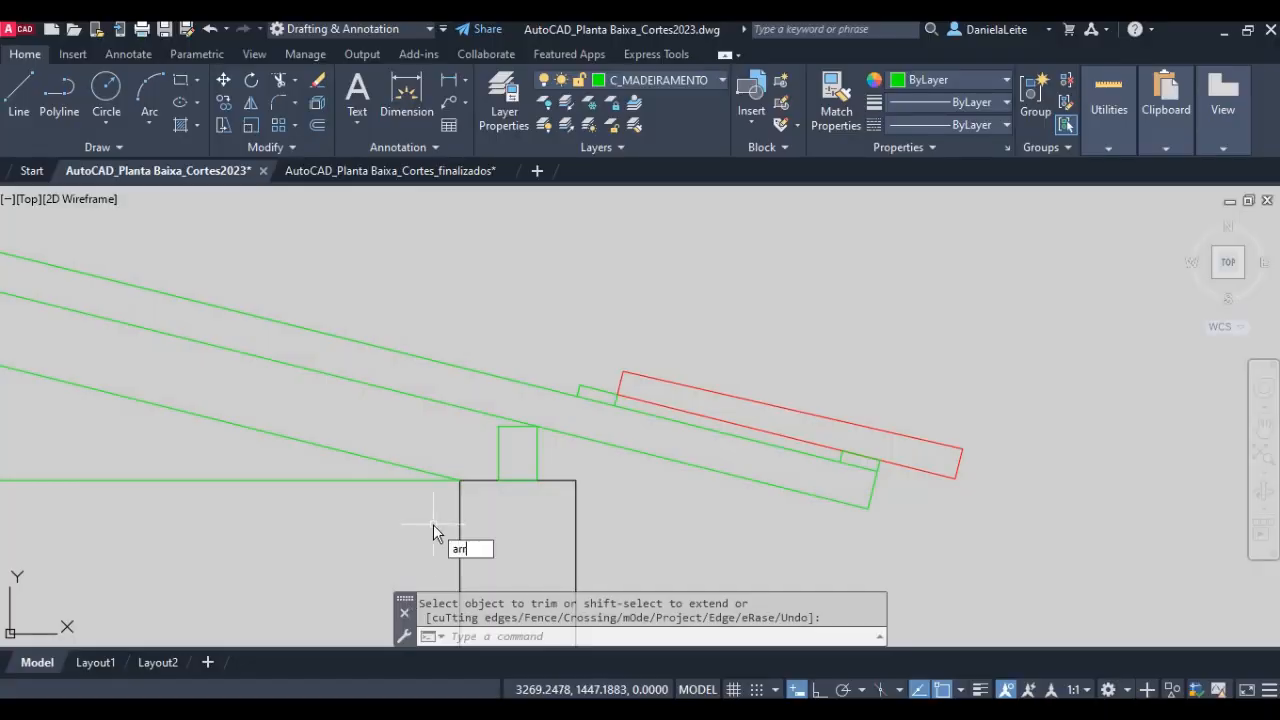
text(r)
key(BackSpace)
text(a)
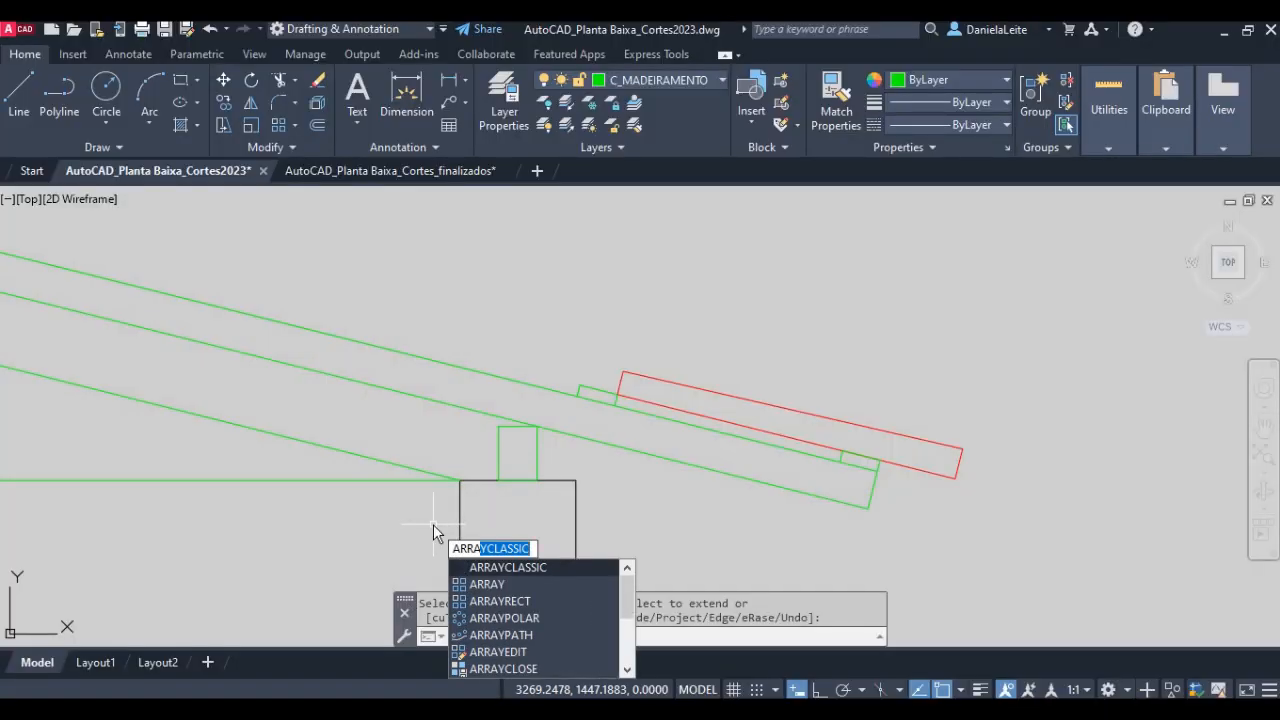
key(Return)
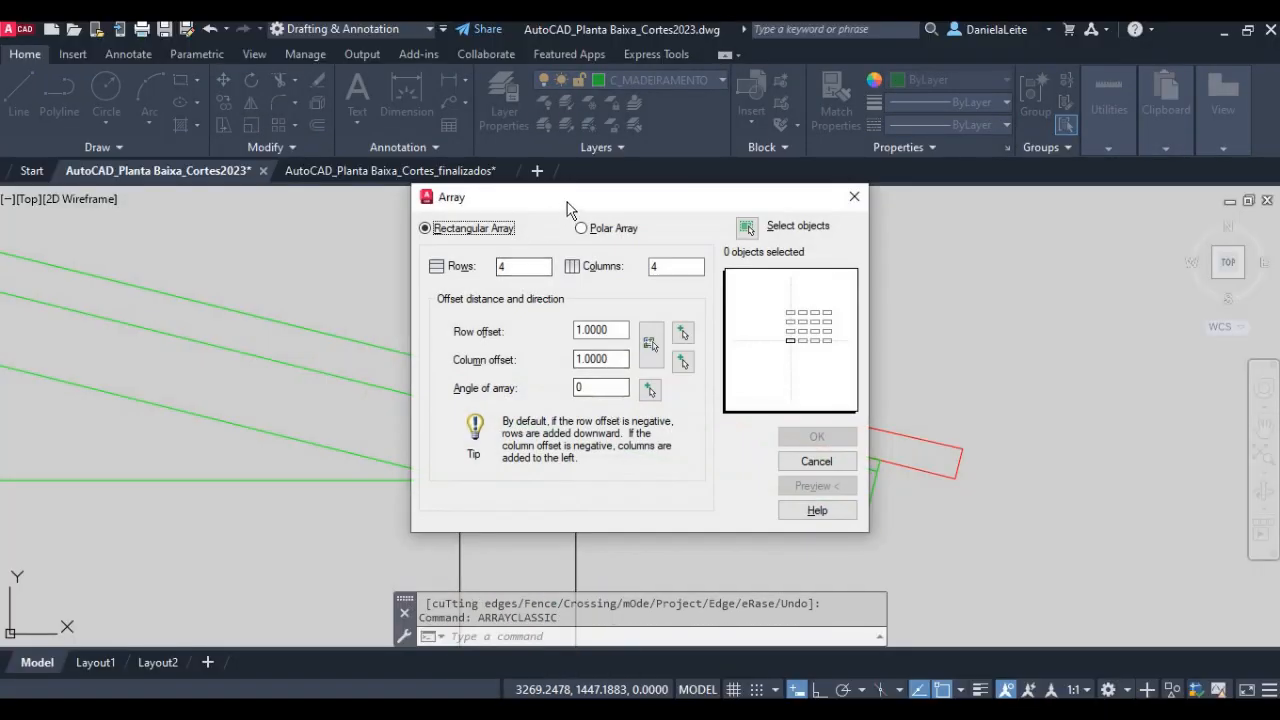
drag(567, 202, 227, 228)
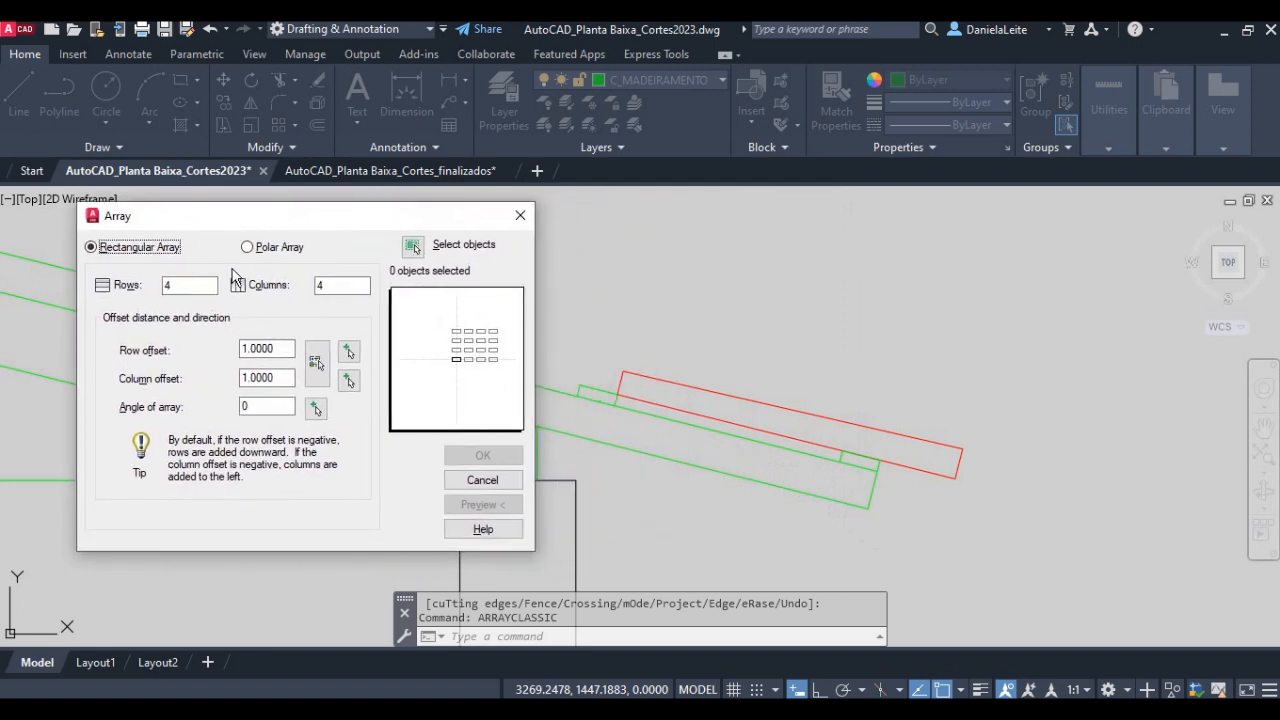
- Compare the polar array option, return to Rectangular Array and set the number of rows to 1
click(245, 248)
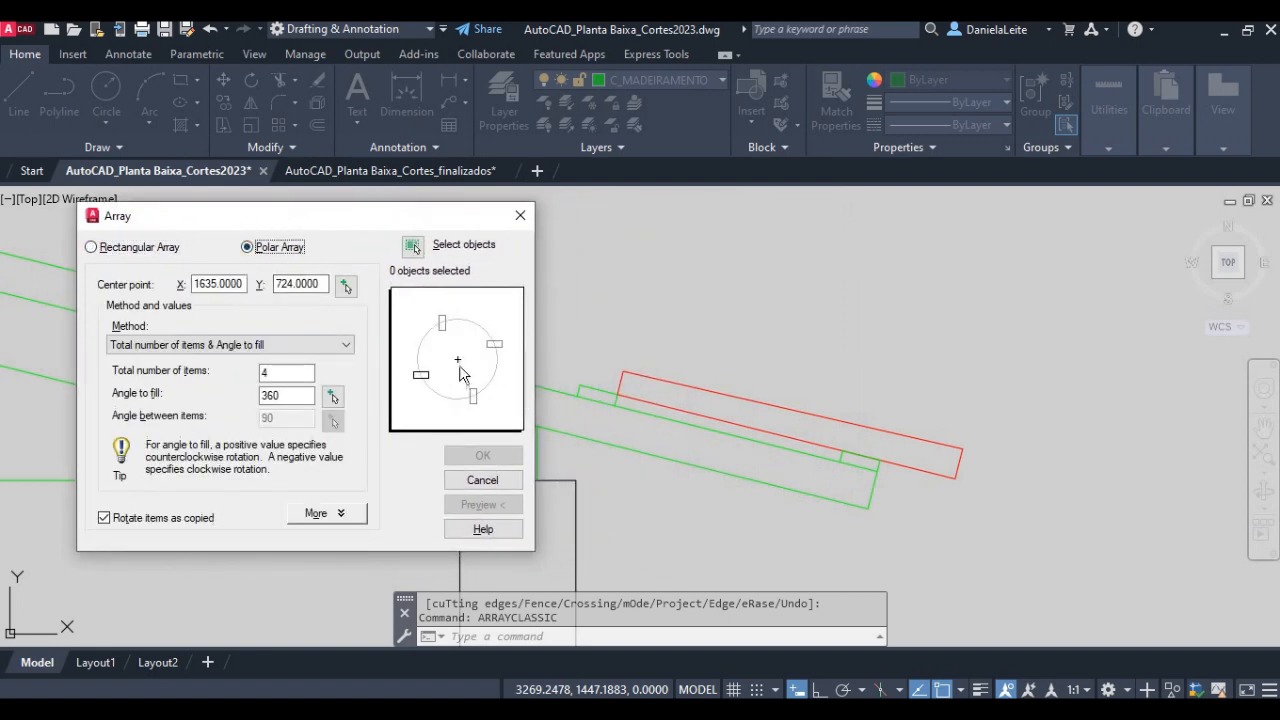
click(122, 249)
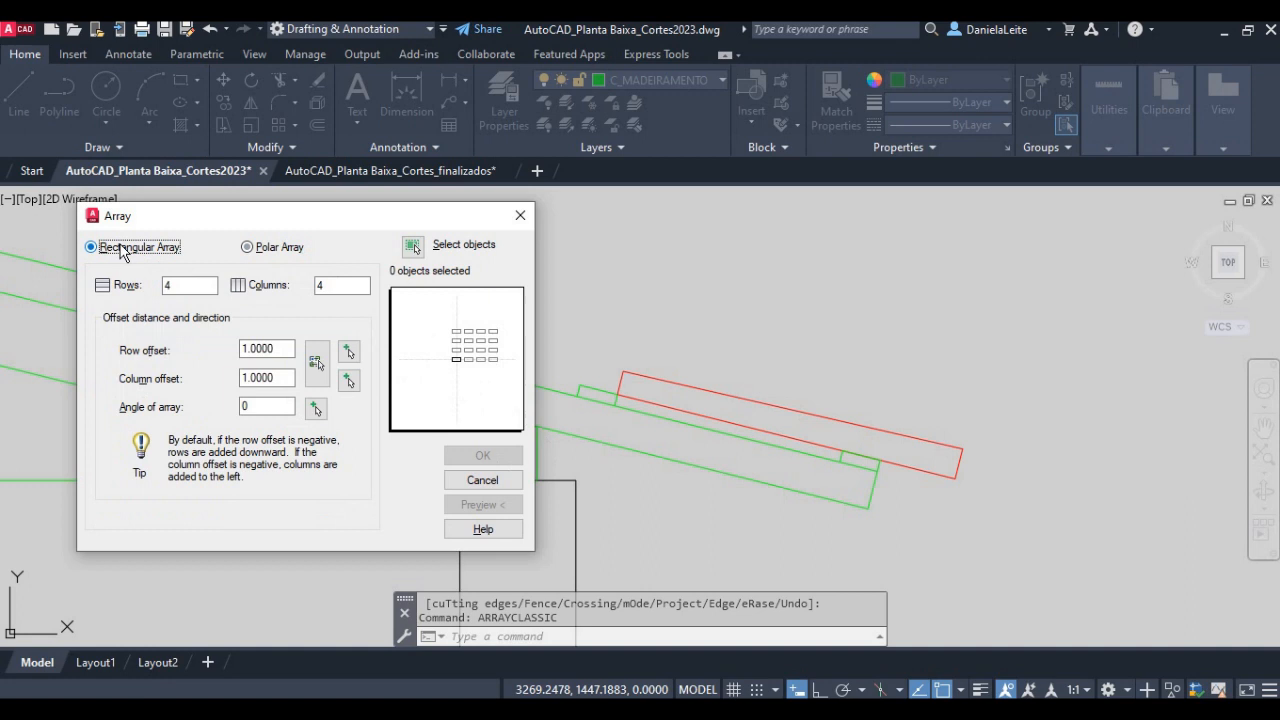
double_click(168, 285)
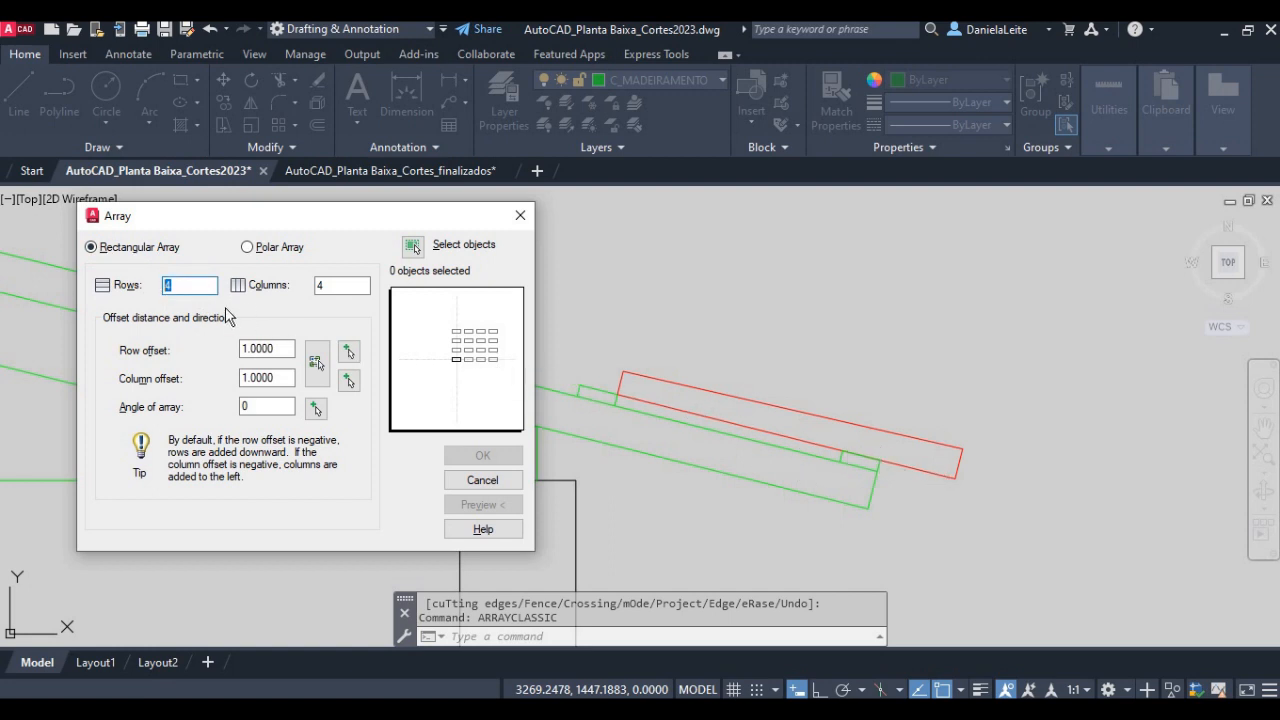
text(1)
click(325, 287)
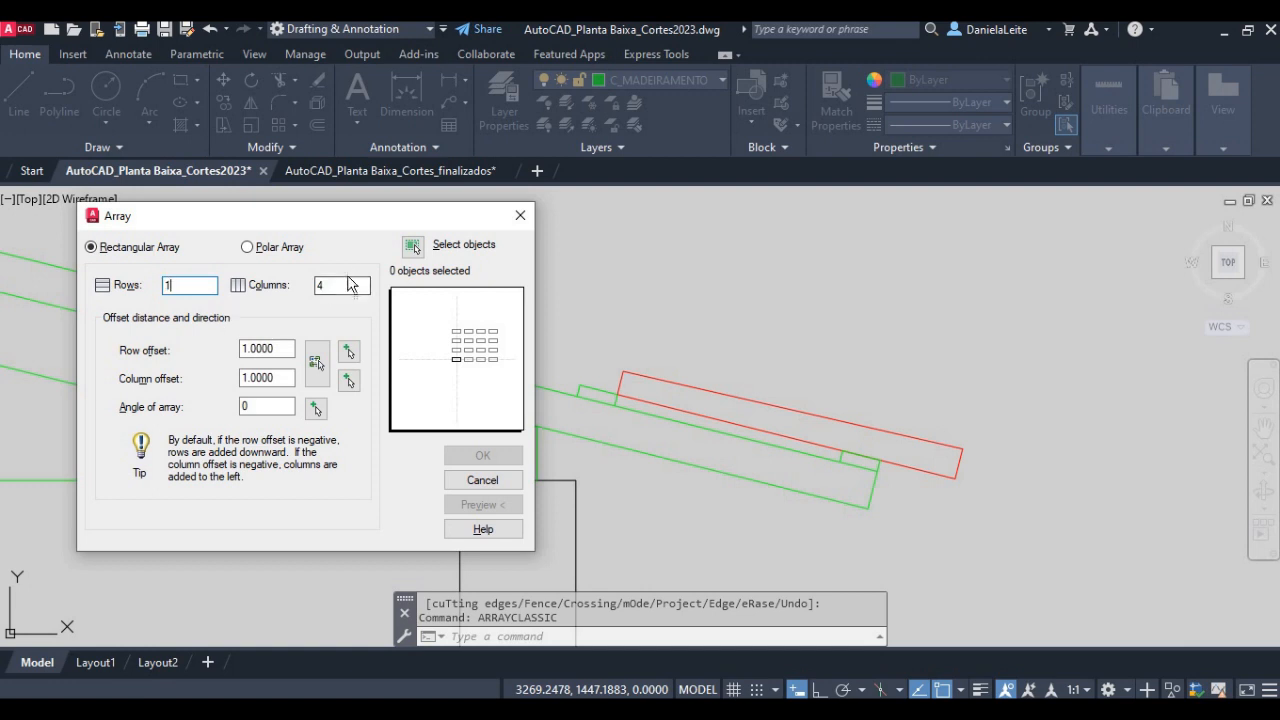
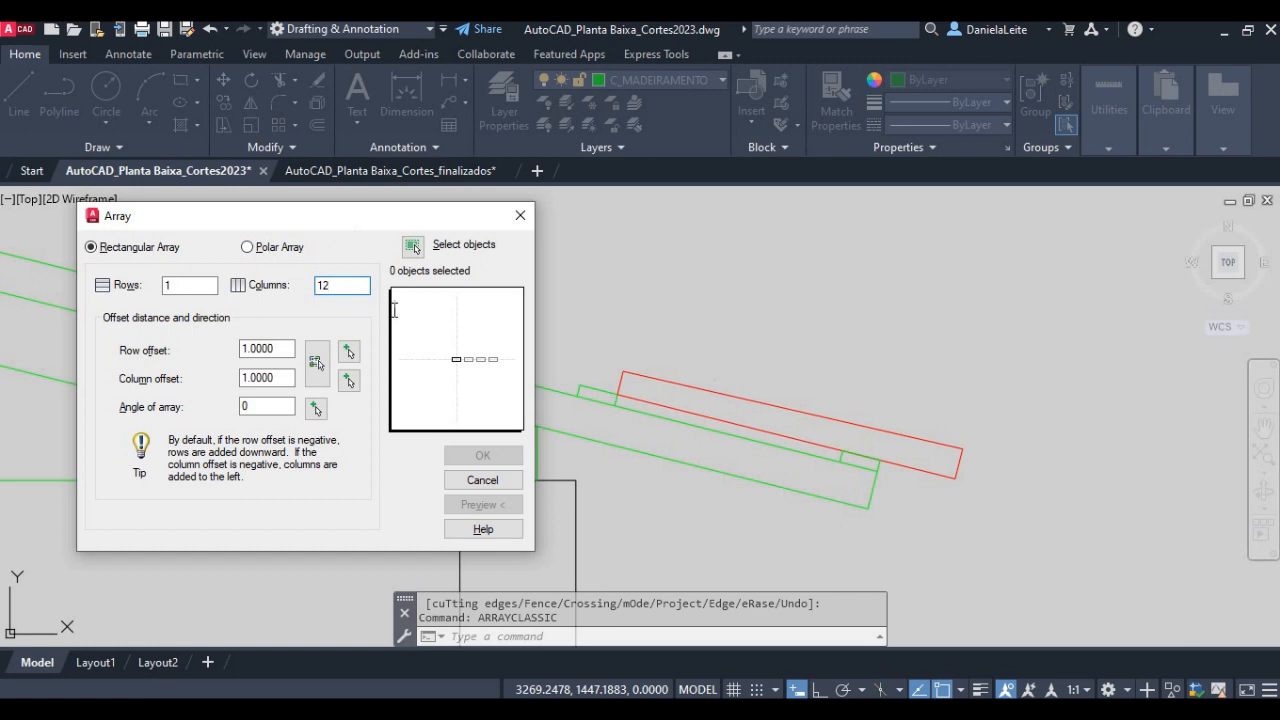
- Set the array's row offset to 0 and its column offset to 0.45
double_click(242, 348)
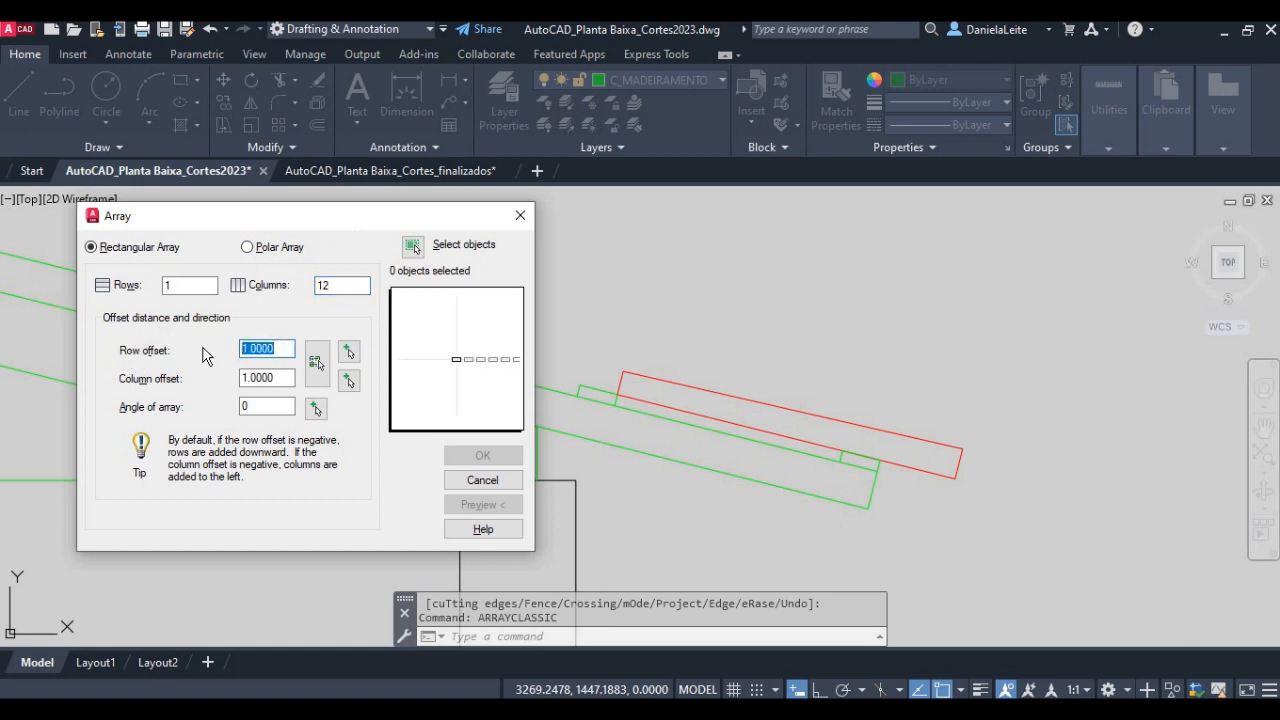
text(0)
double_click(255, 377)
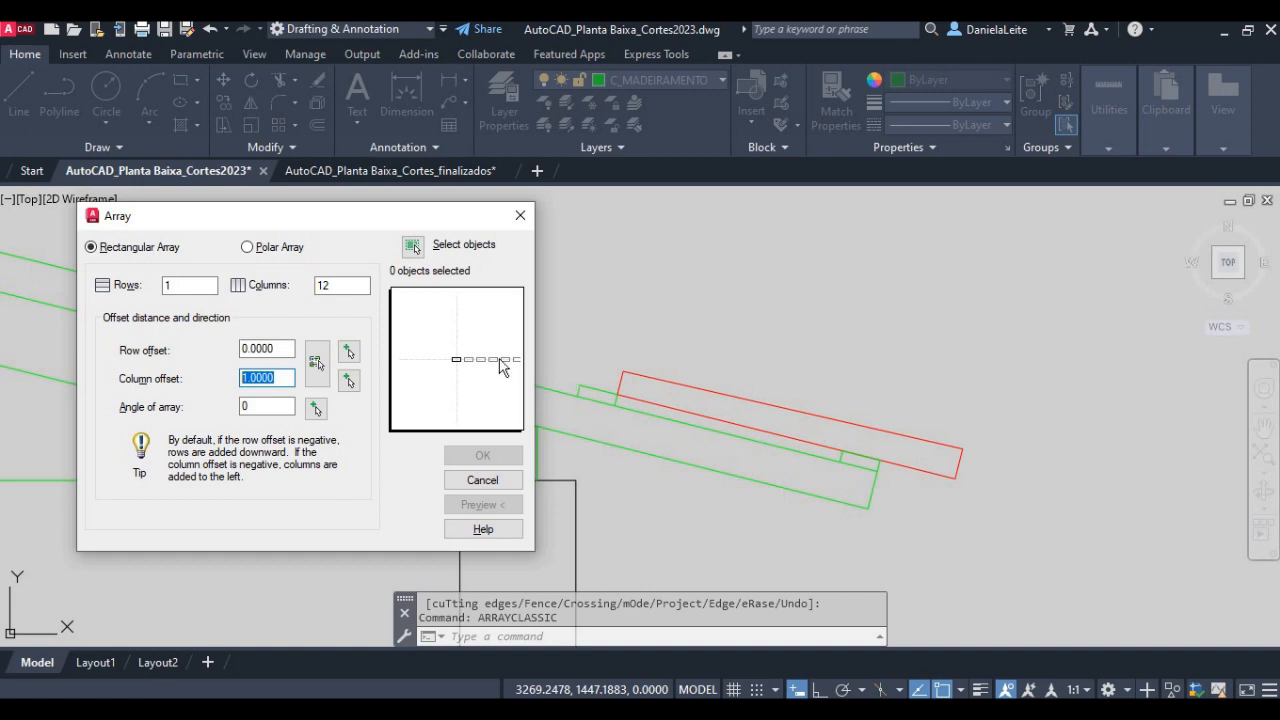
text(0.45)
key(Tab)
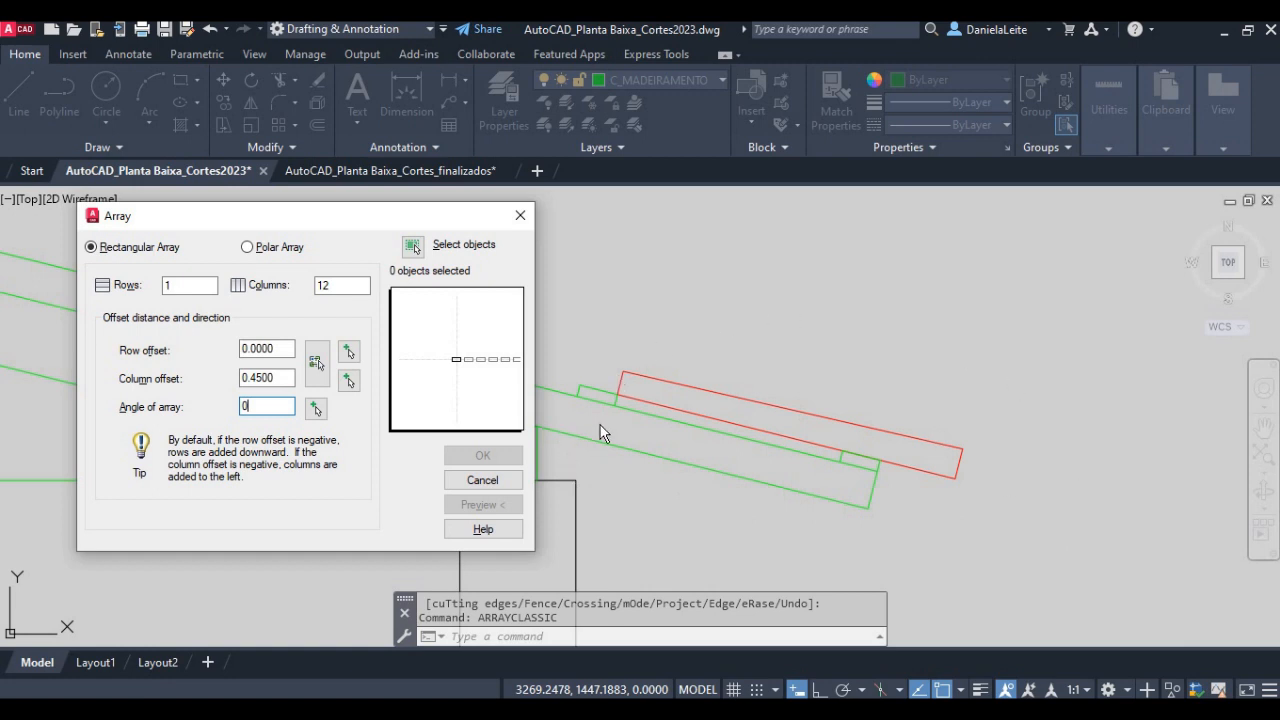
- Pick the array angle along the rafter's upper line, from the eave batten's lower corner to the next batten's lower corner
click(317, 409)
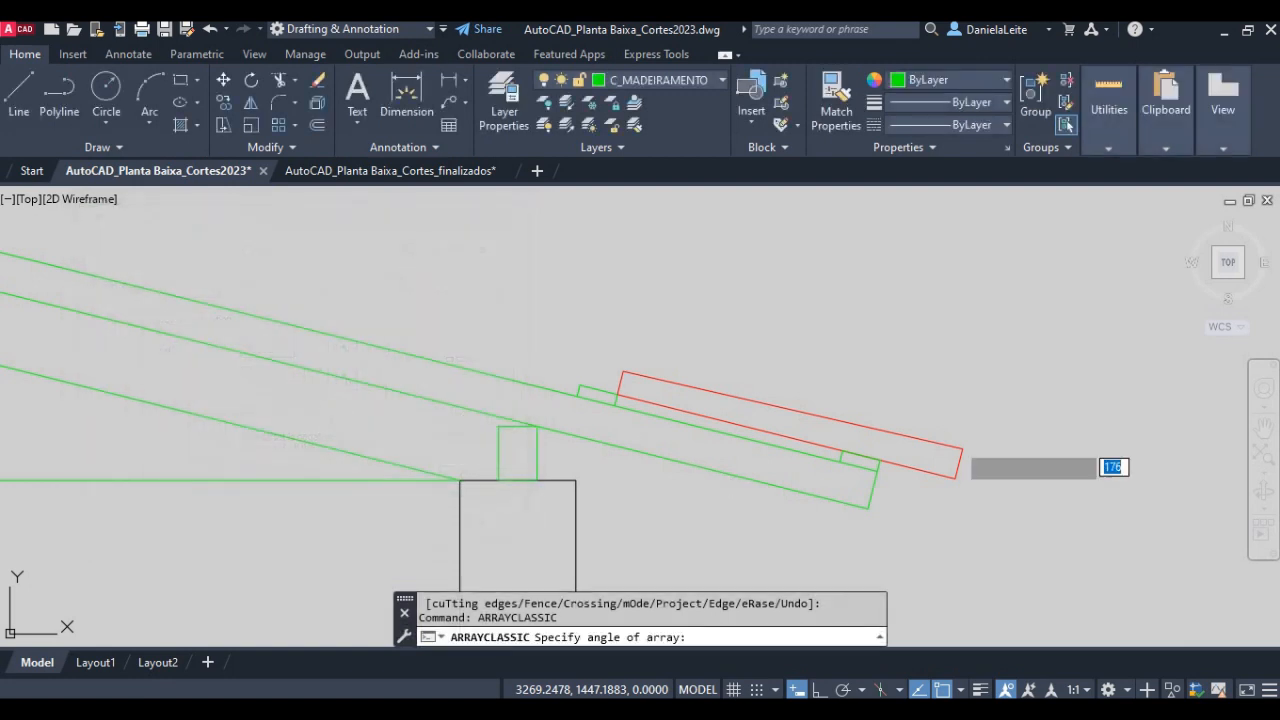
click(877, 470)
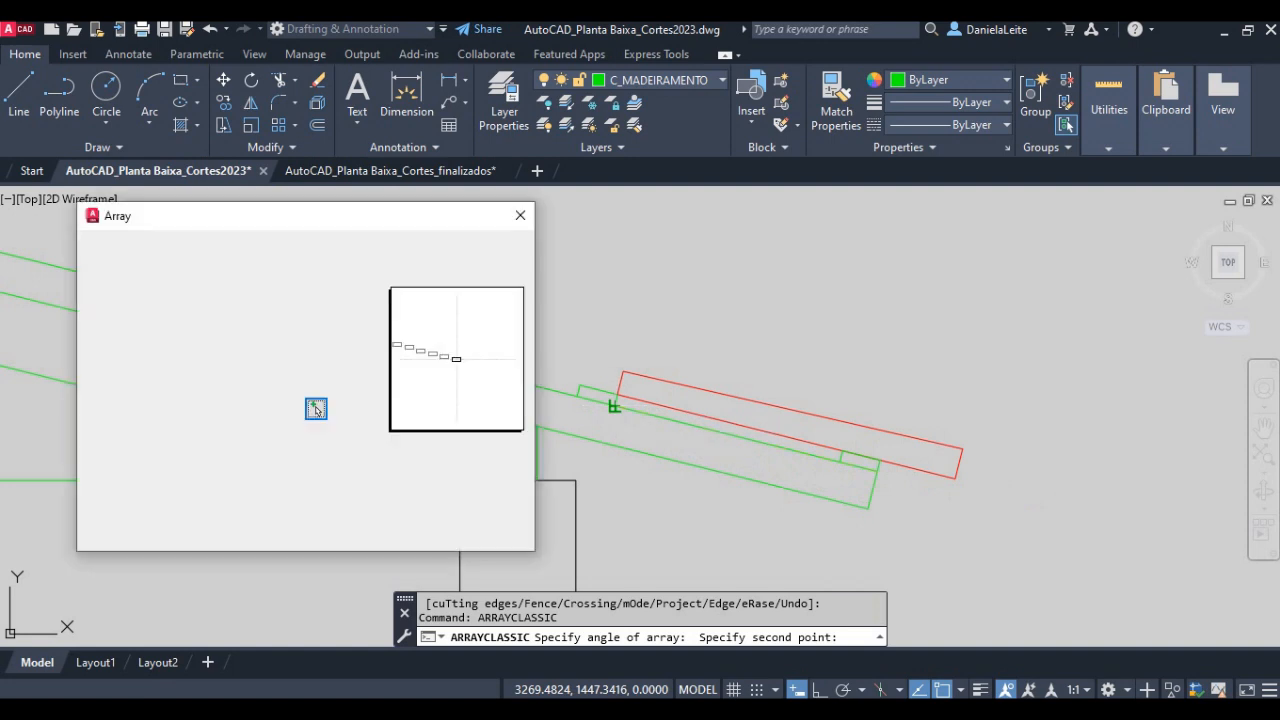
click(614, 405)
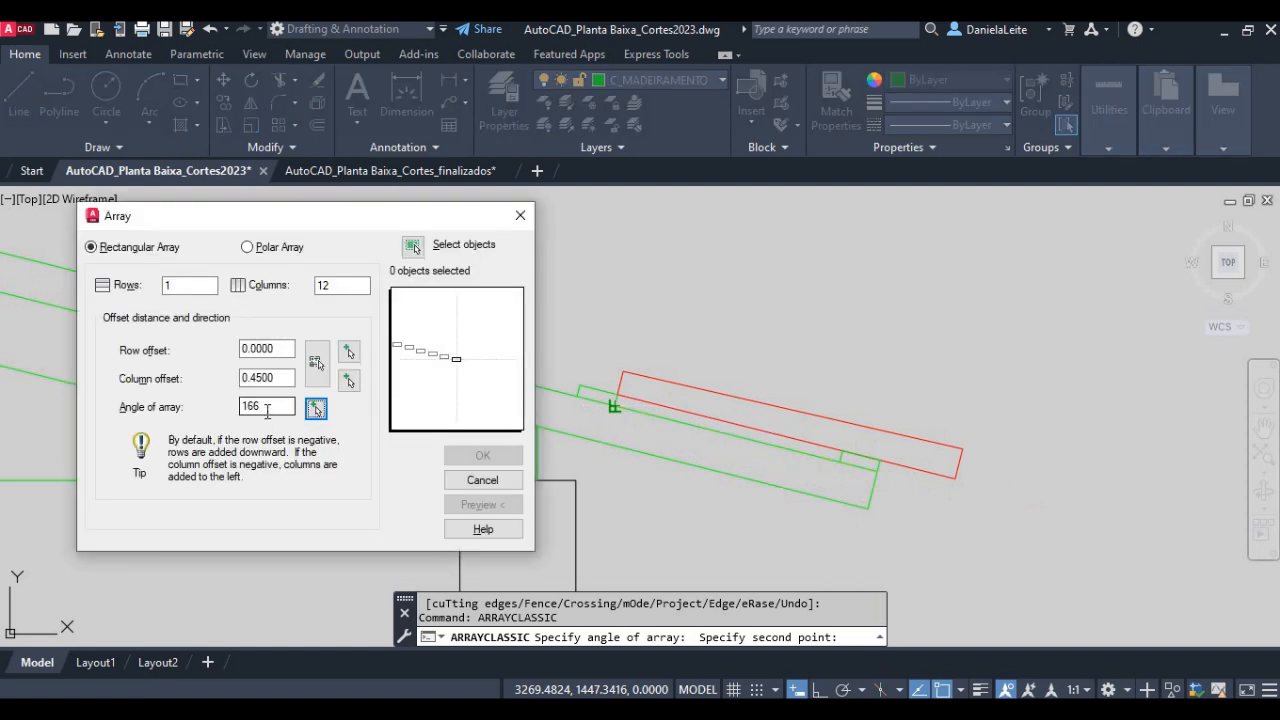
- Select the red tile's outline and the upper batten's lines as the objects to array
click(413, 247)
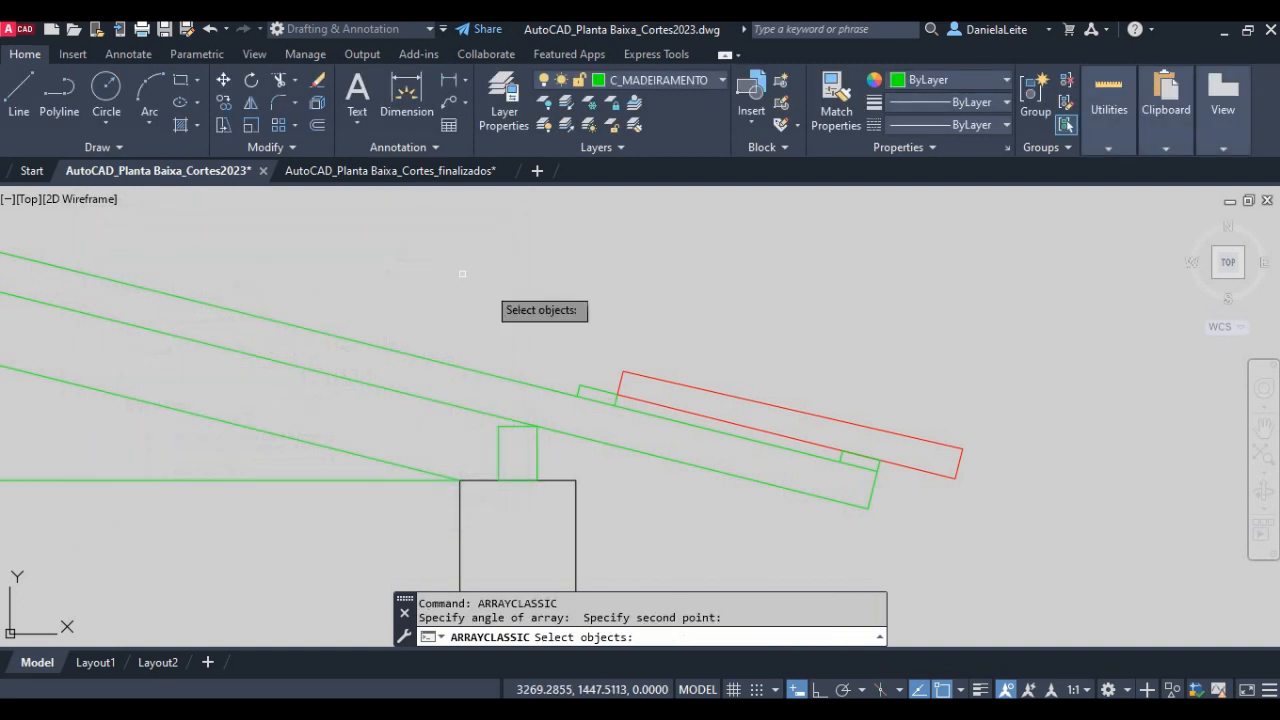
click(1015, 478)
click(921, 418)
scroll(690, 400, up, 4)
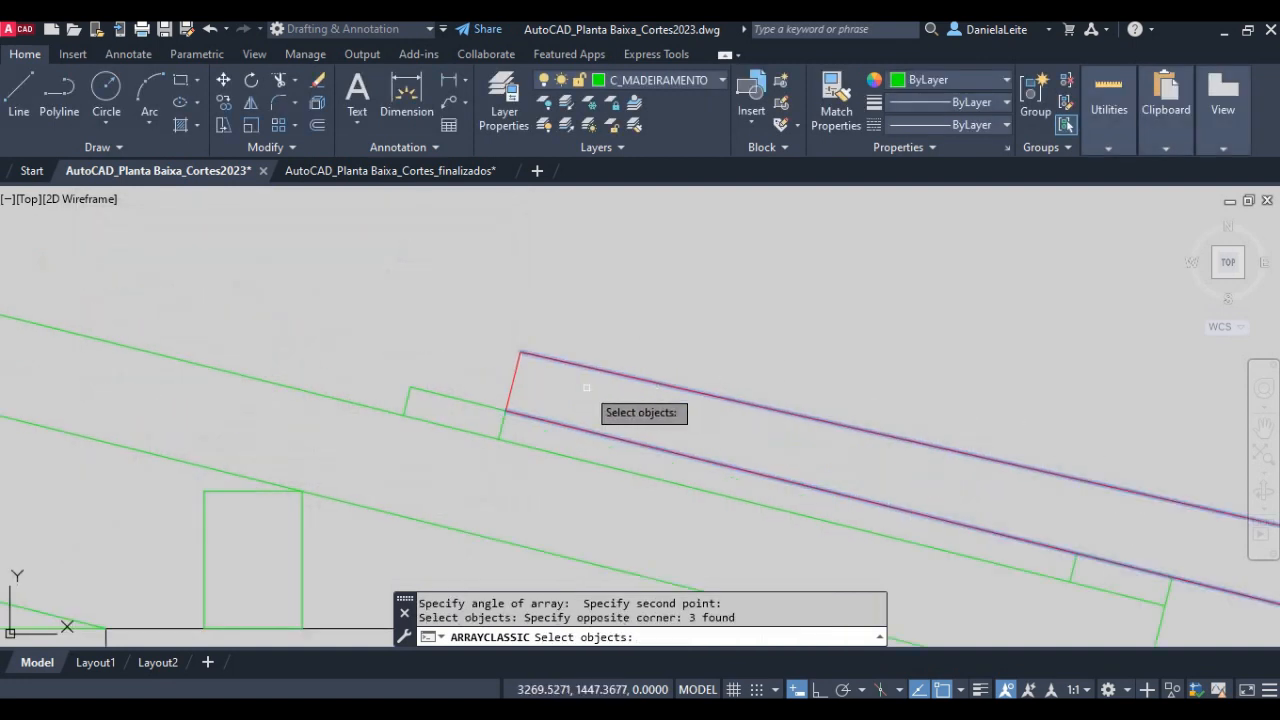
click(557, 392)
click(502, 348)
click(502, 425)
click(488, 407)
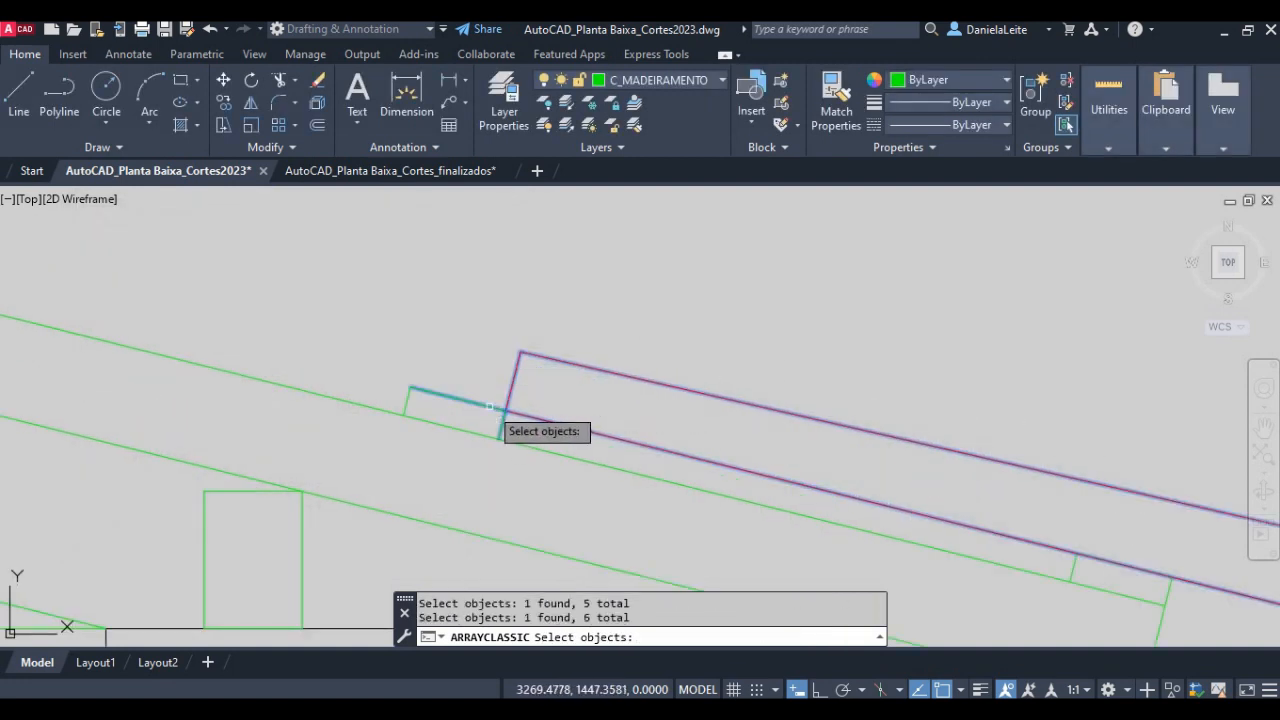
click(408, 400)
key(Return)
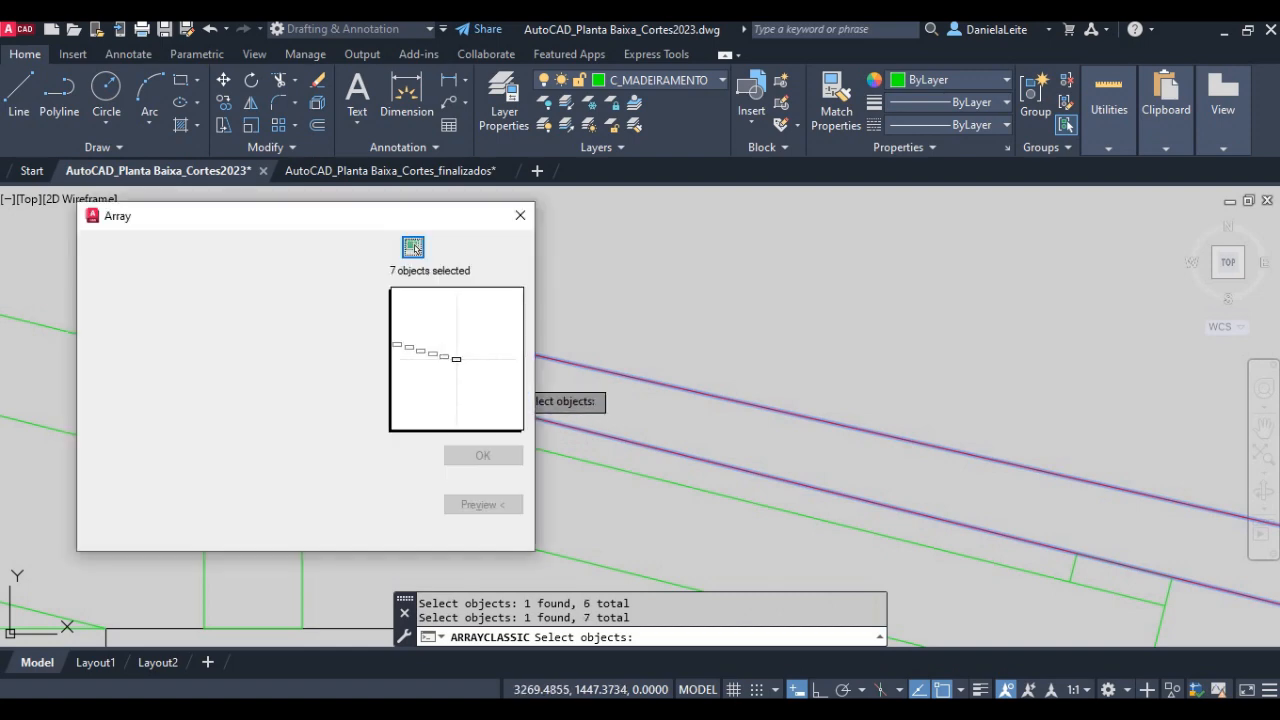
- Preview the array of tiles and battens, check it along the rafter up to the ridge, and accept it
click(494, 503)
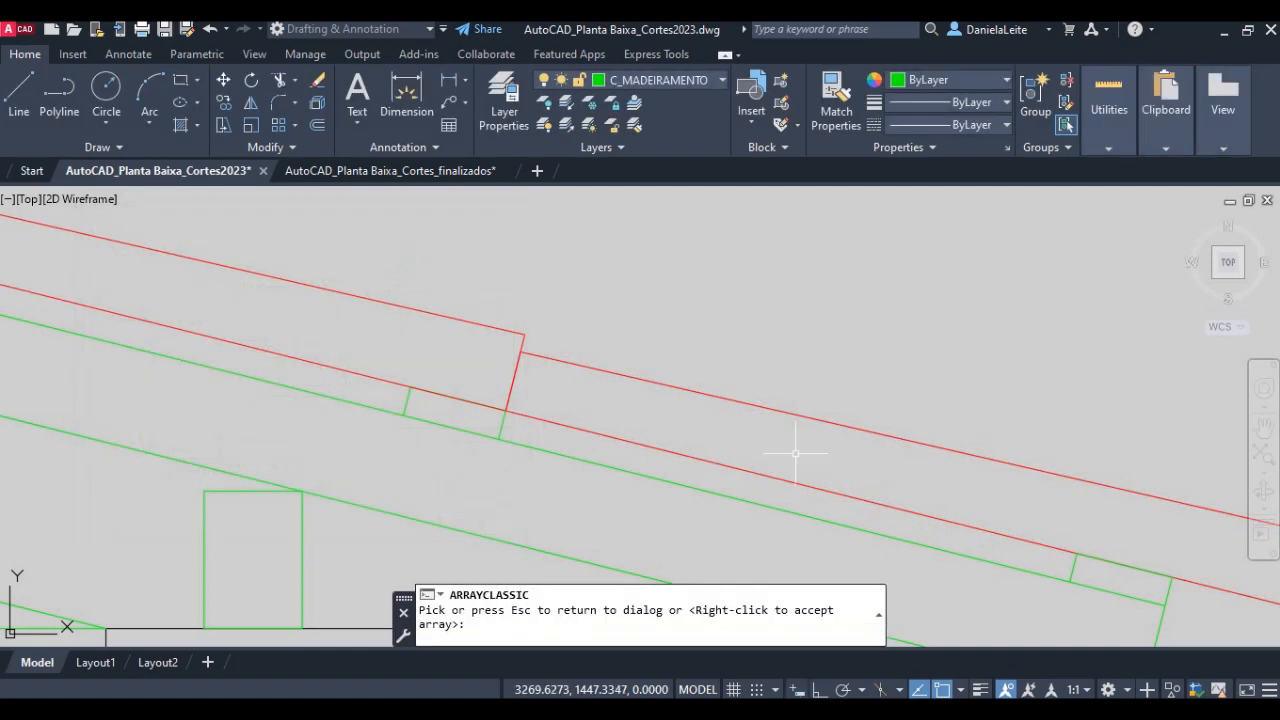
scroll(798, 452, down, 5)
middle_drag(397, 360, 626, 400)
scroll(531, 371, up, 2)
scroll(694, 388, up, 1)
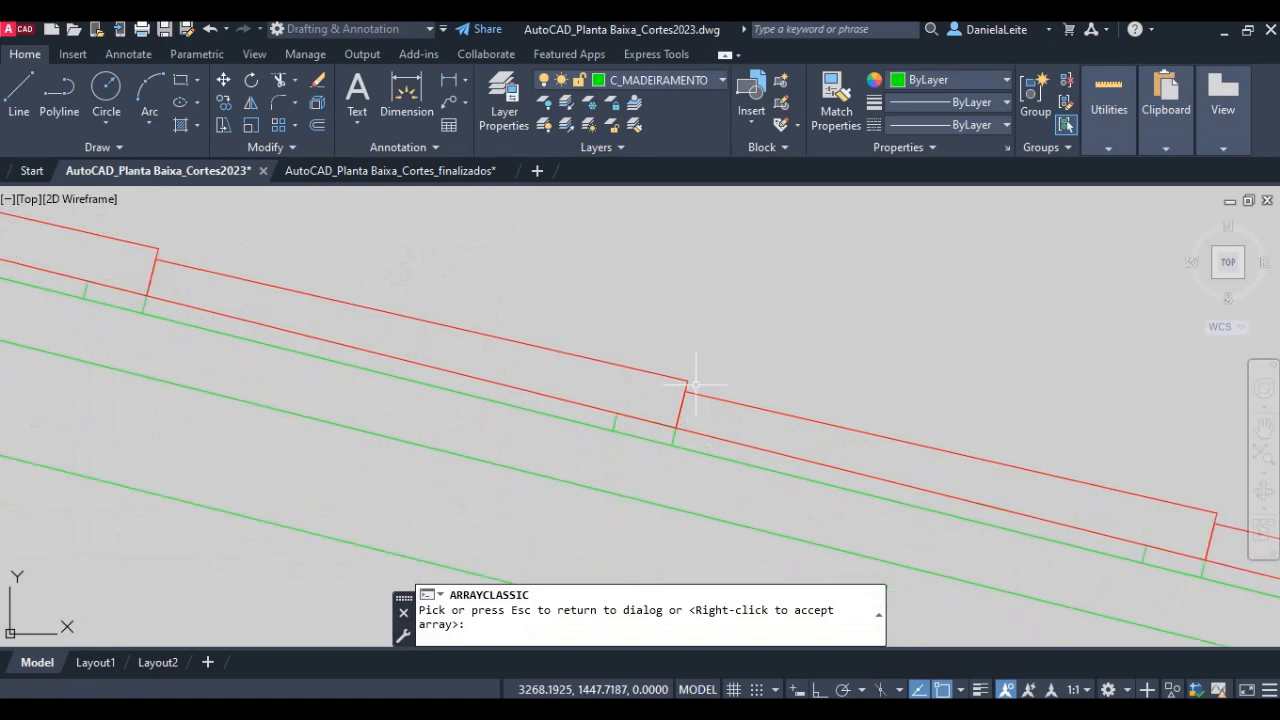
scroll(694, 384, down, 3)
middle_drag(296, 332, 813, 466)
scroll(414, 286, up, 6)
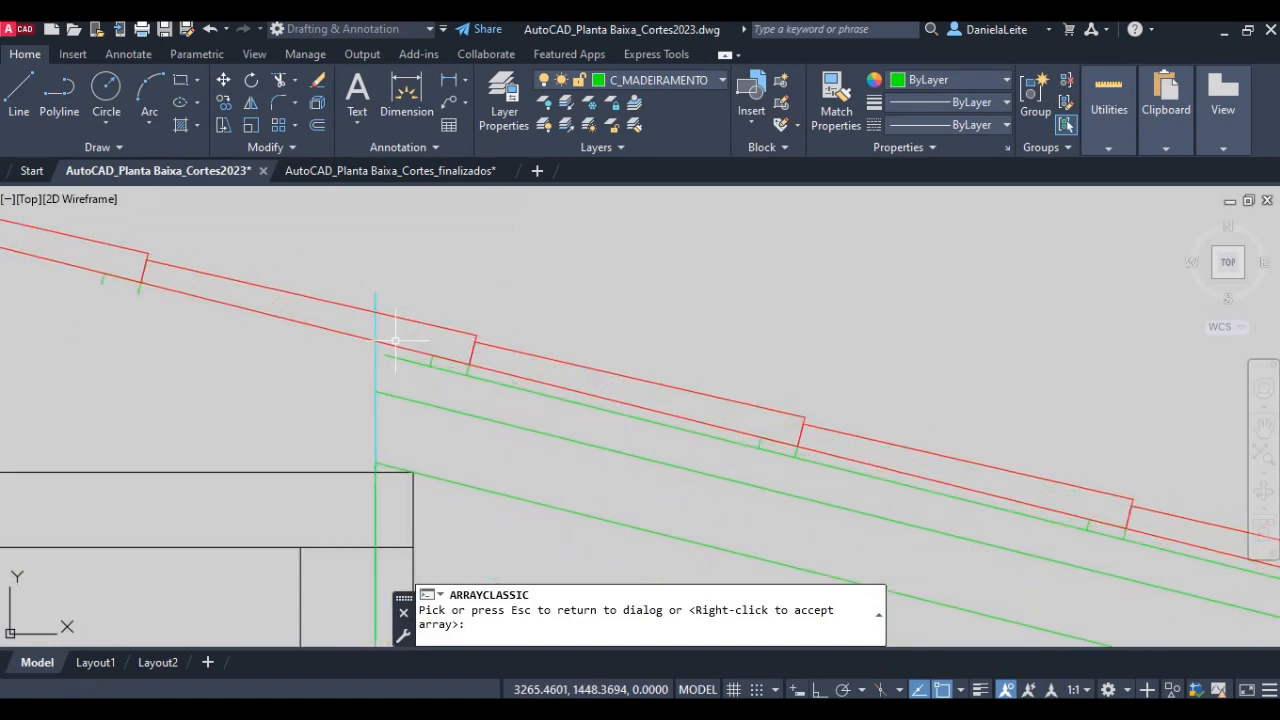
scroll(394, 340, down, 5)
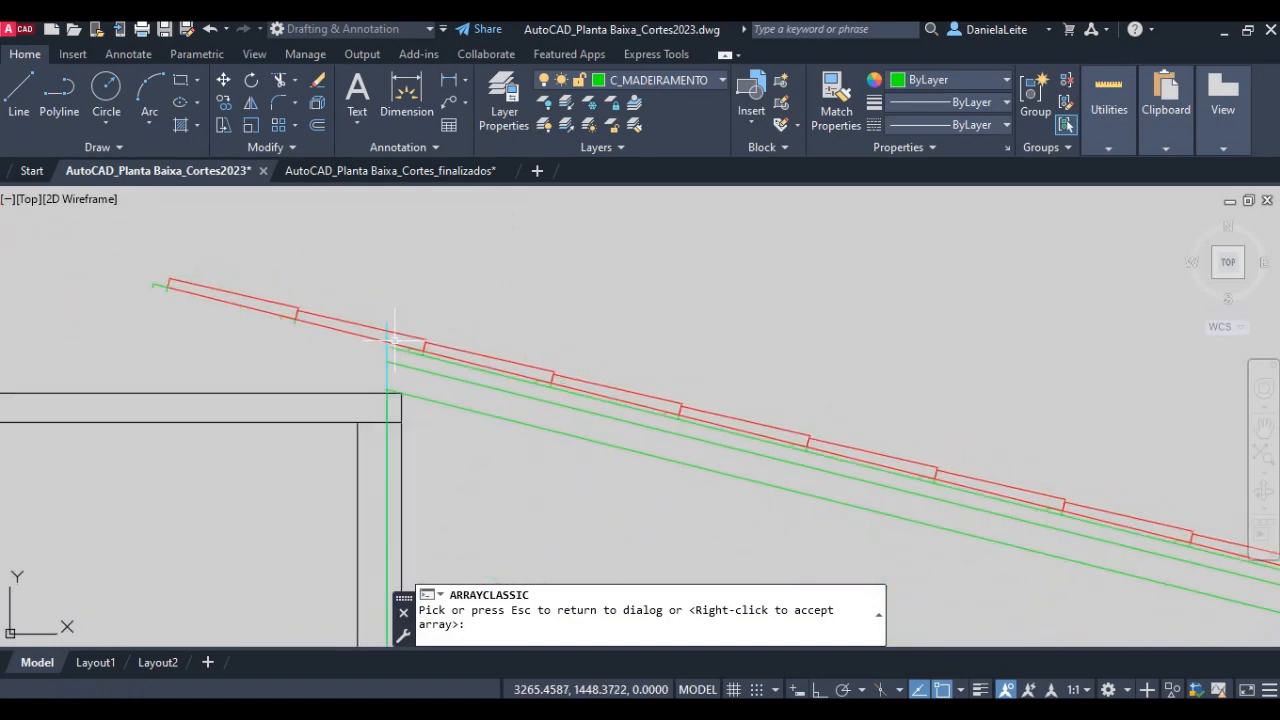
scroll(393, 340, down, 2)
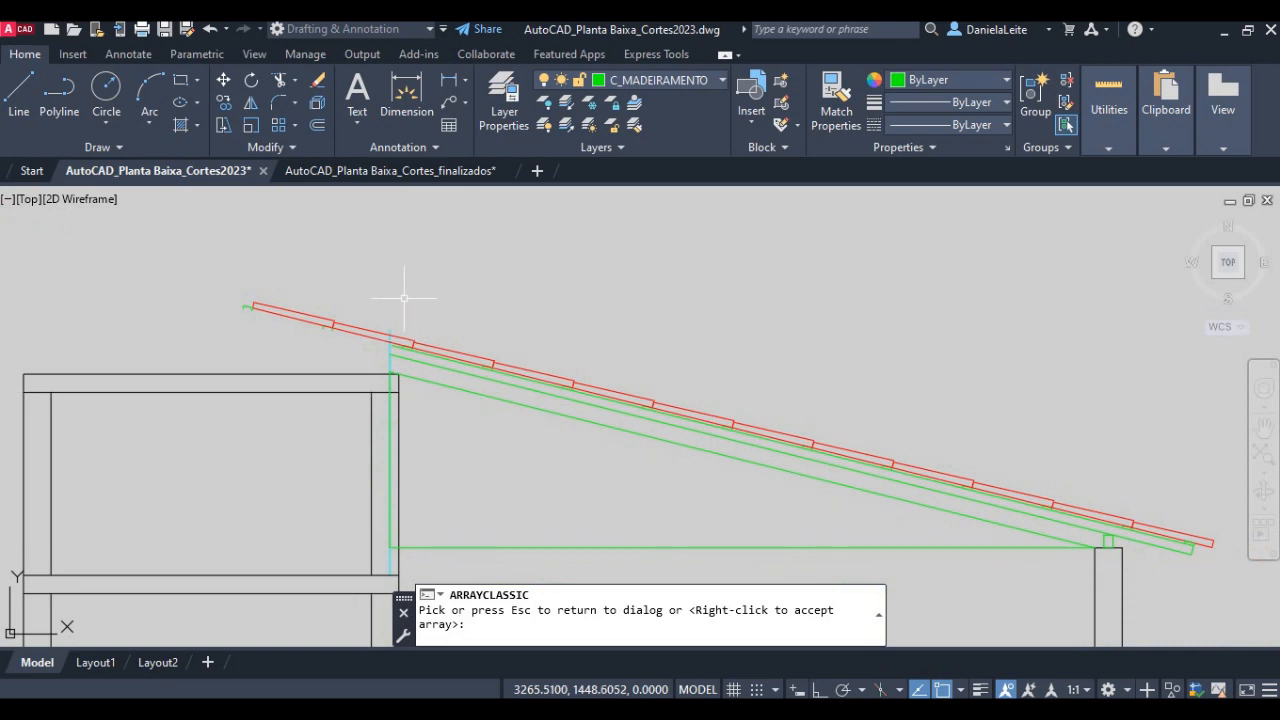
right_click(404, 298)
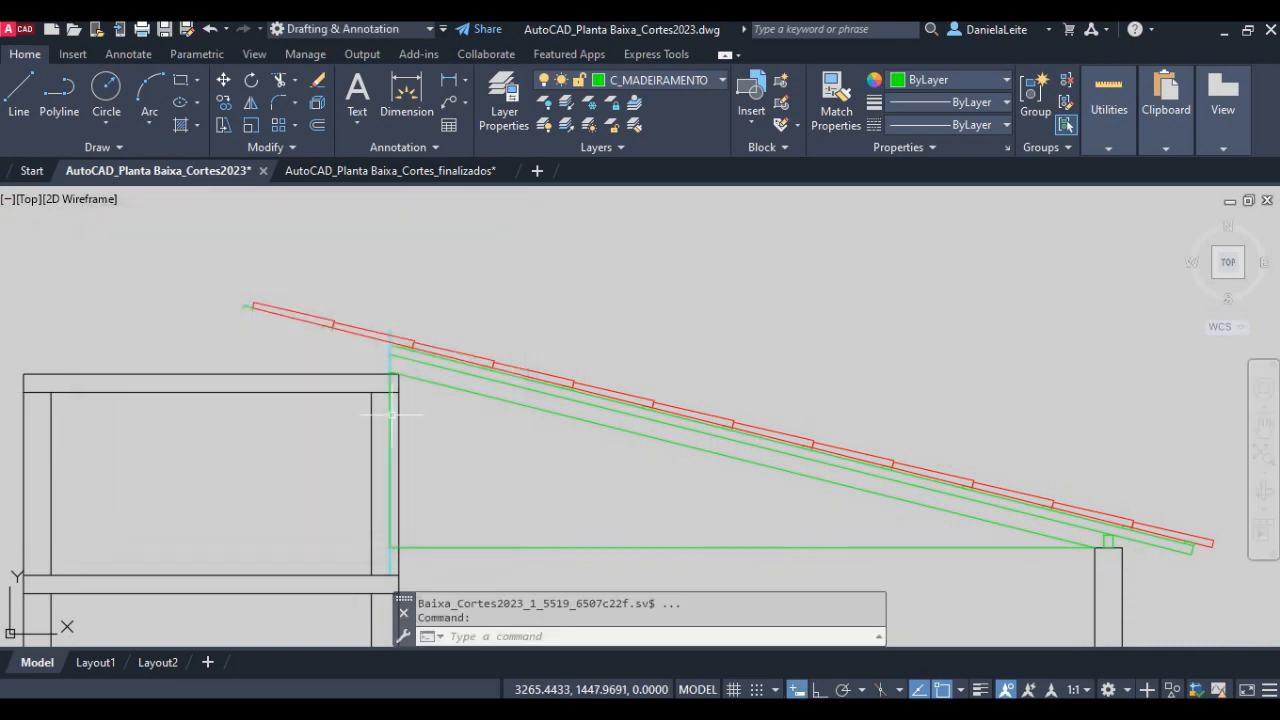
- Trim the tile lines overrunning the vertical ridge line and erase the leftover tile and batten pieces beyond it
scroll(395, 409, up, 5)
scroll(391, 371, down, 2)
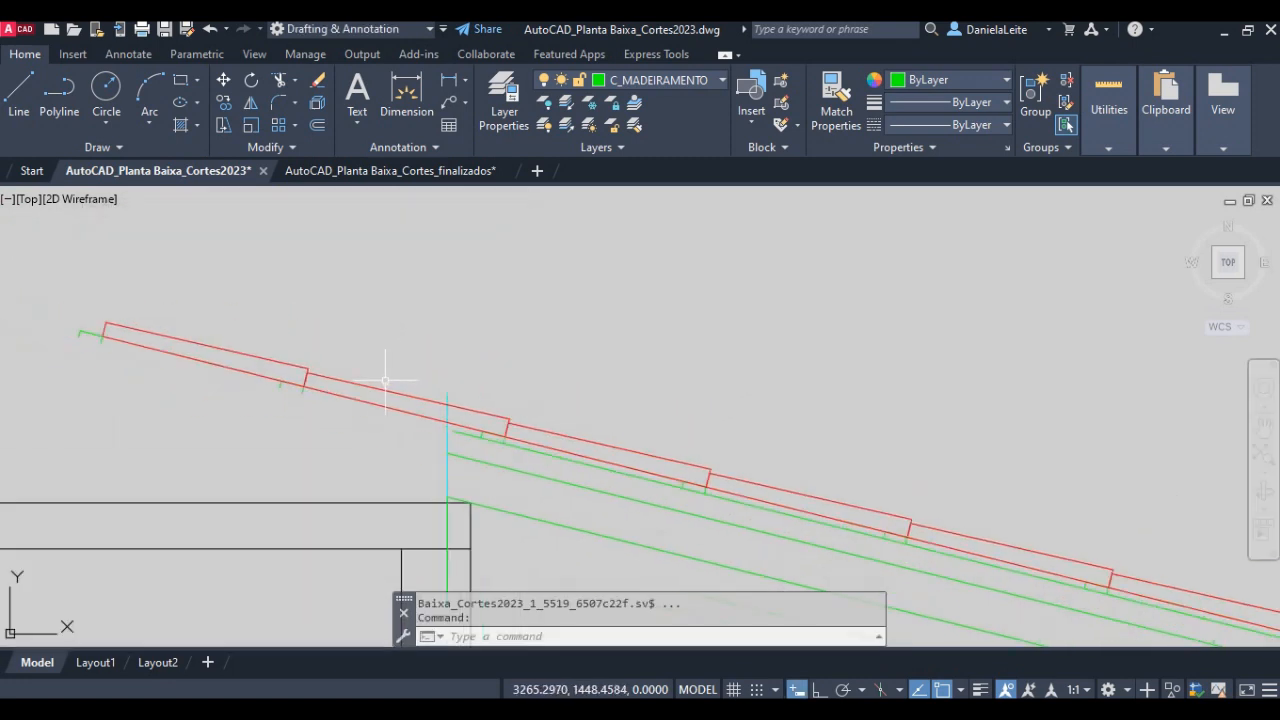
text(tr)
key(space)
key(space)
click(384, 382)
click(366, 413)
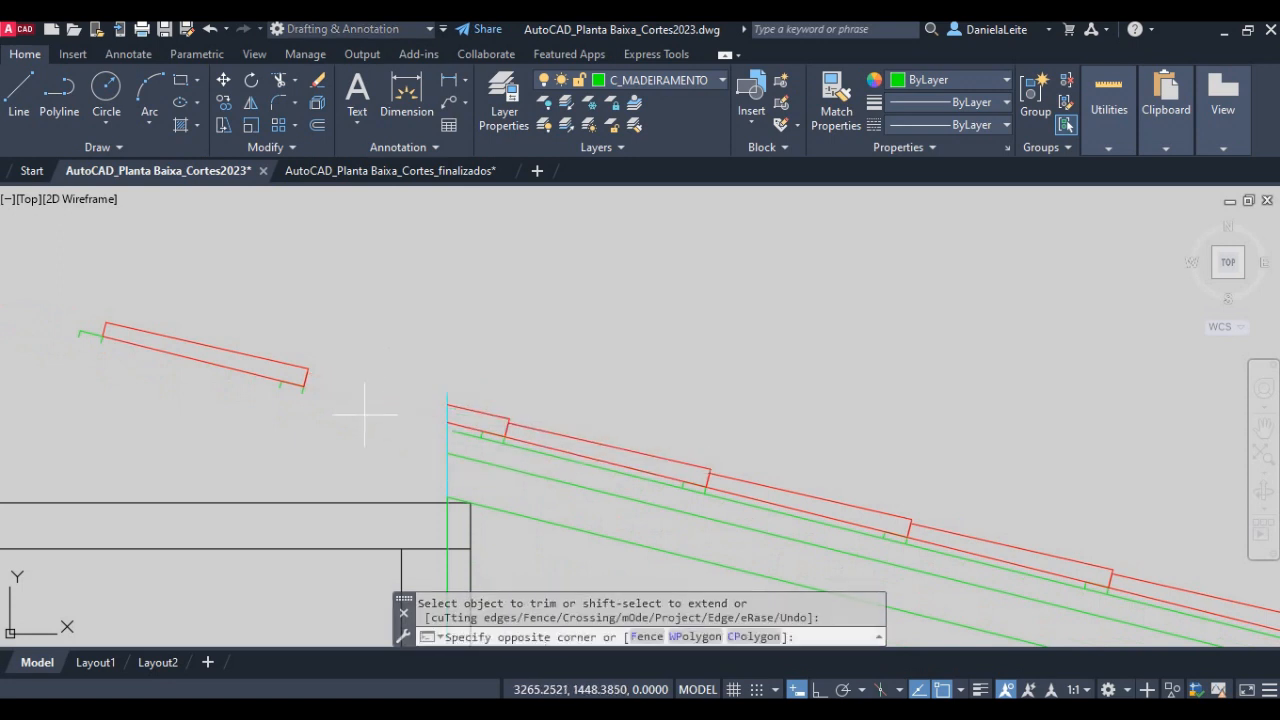
click(55, 291)
key(Delete)
- Extend the rafter's upper line to the vertical ridge line
scroll(500, 449, up, 2)
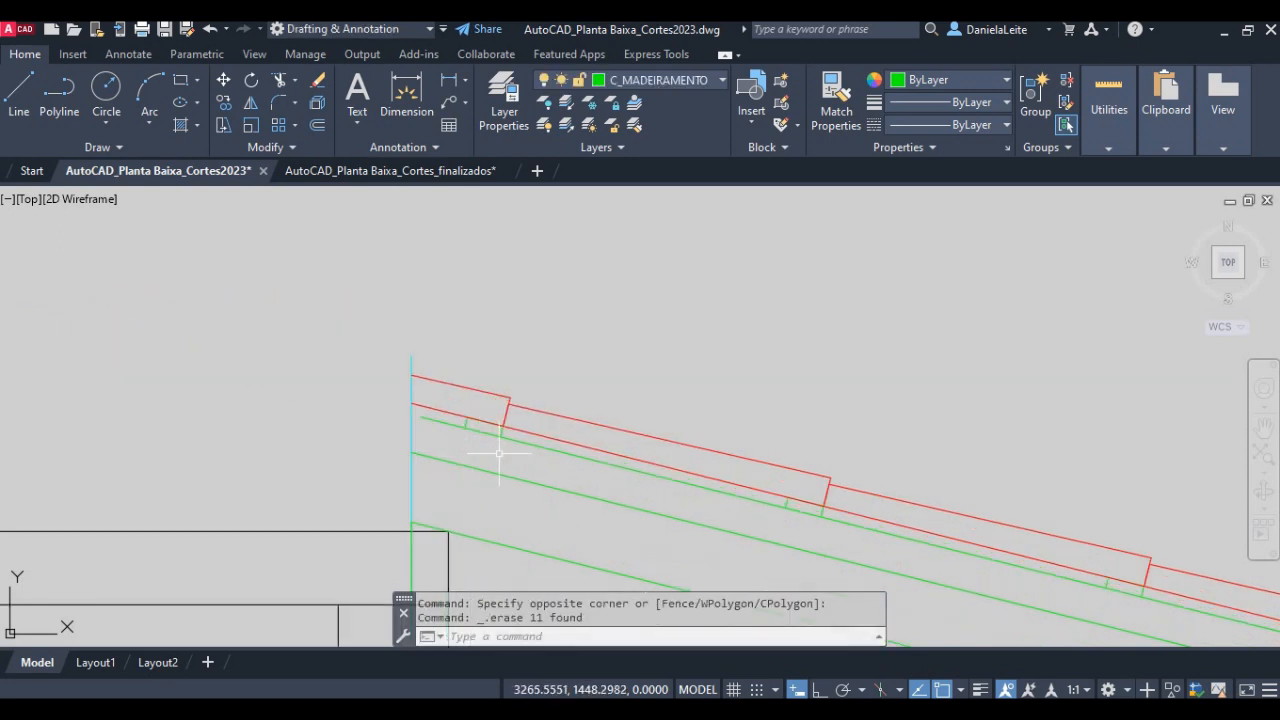
scroll(404, 417, up, 2)
scroll(405, 417, up, 2)
text(ex)
key(space)
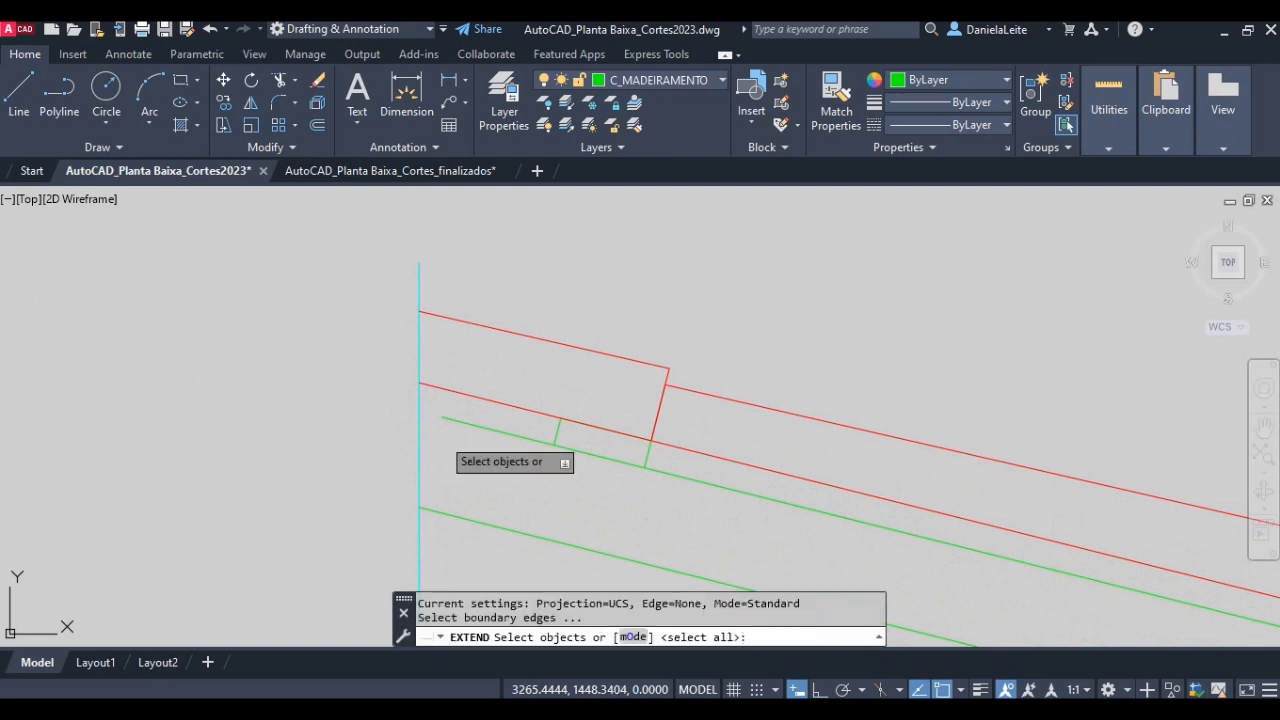
key(space)
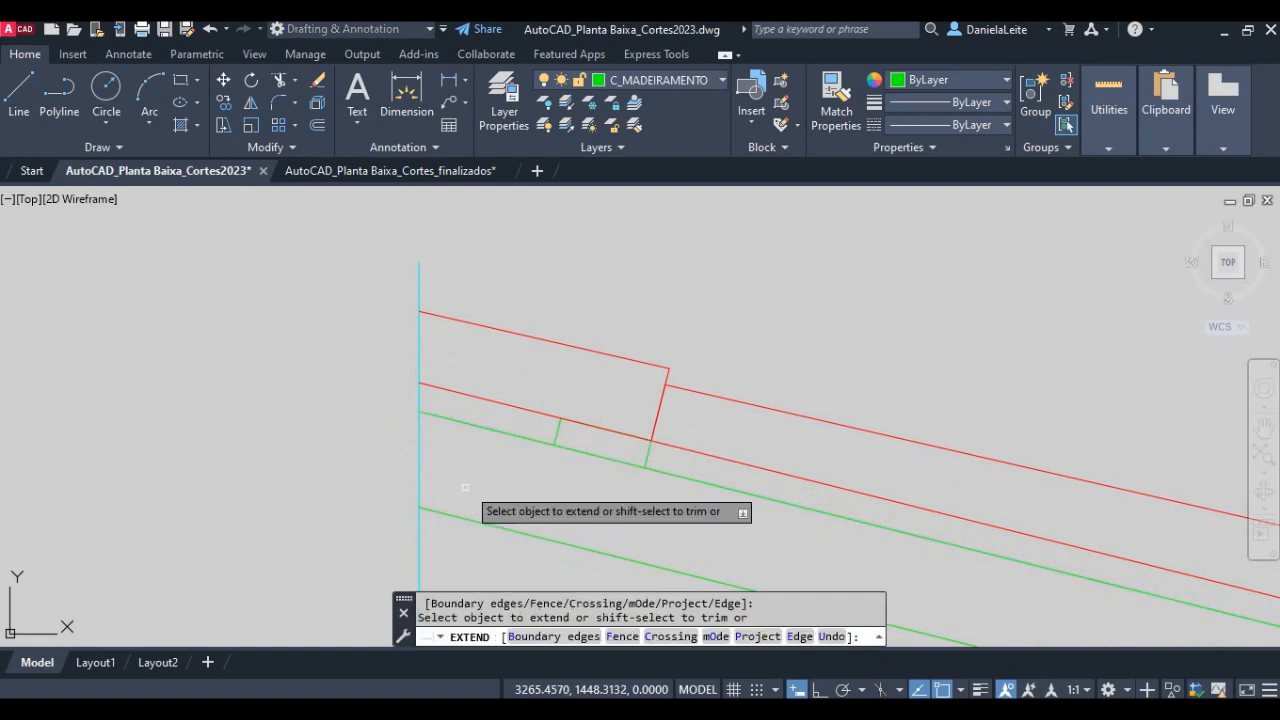
key(Escape)
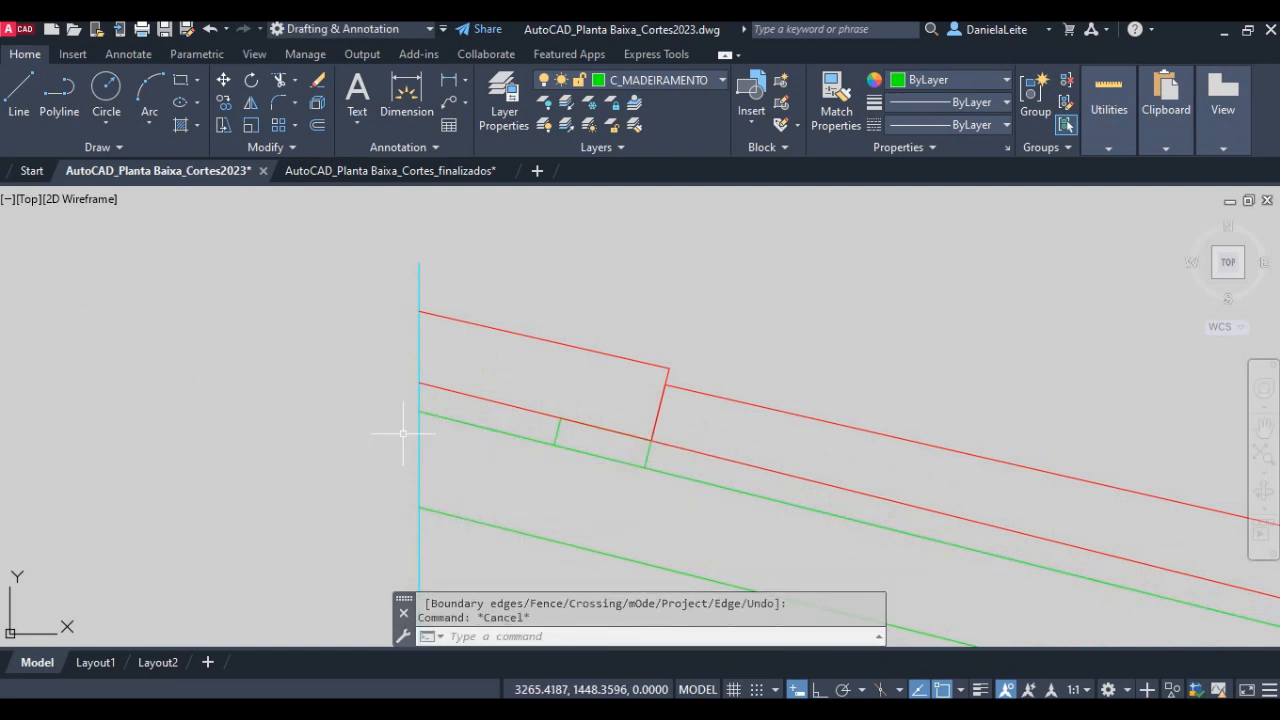
- Copy the topmost batten's two short side lines to the corner where the rafter's upper line meets the vertical ridge line
scroll(403, 433, down, 3)
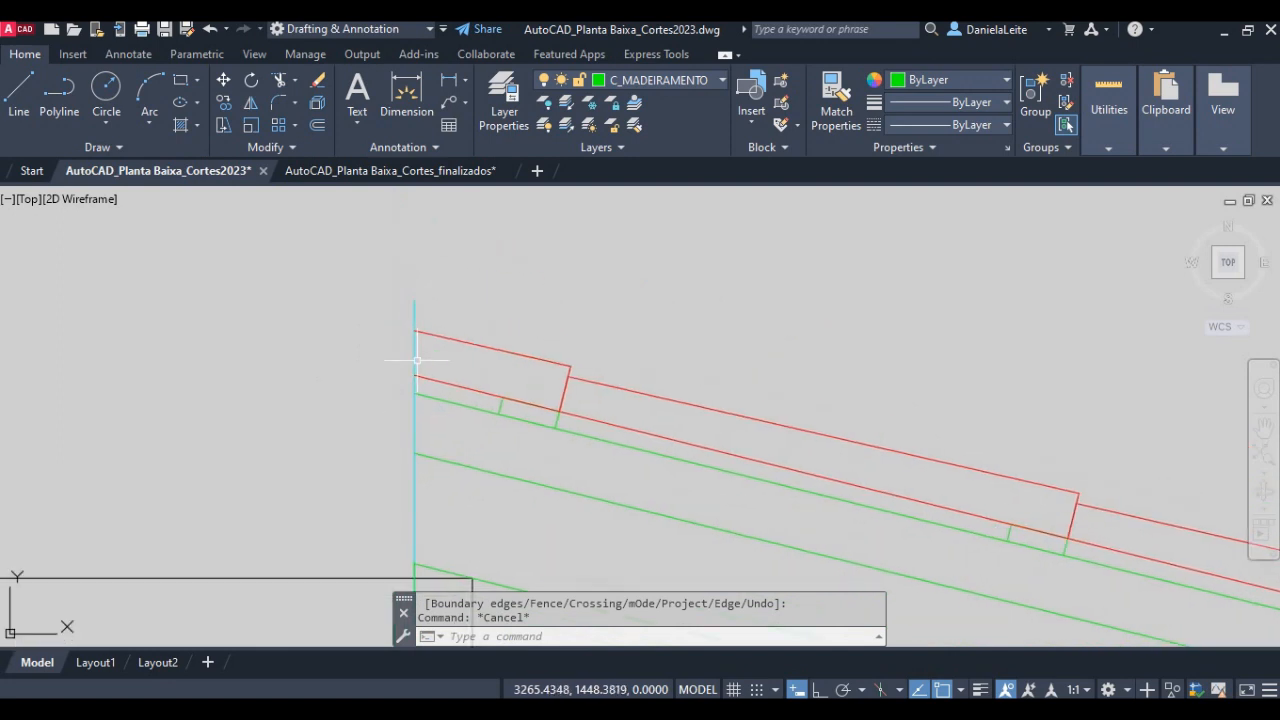
scroll(416, 360, up, 2)
text(co)
key(Return)
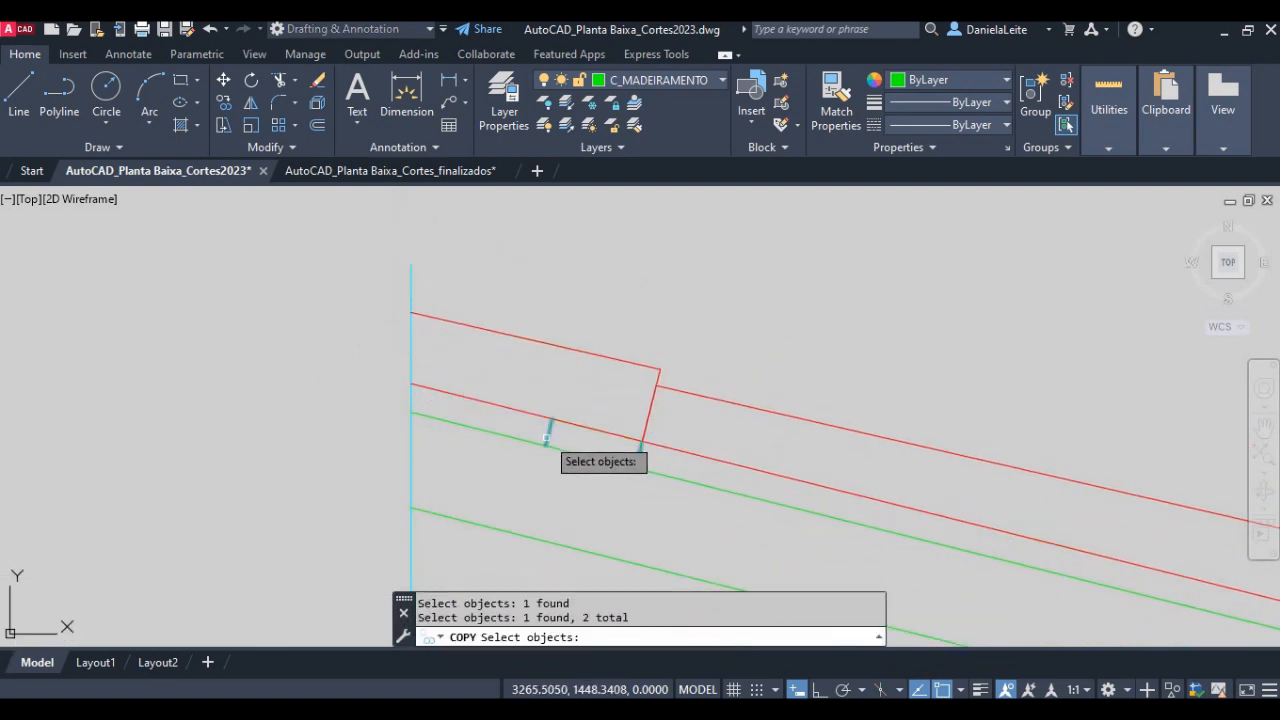
key(Return)
click(546, 437)
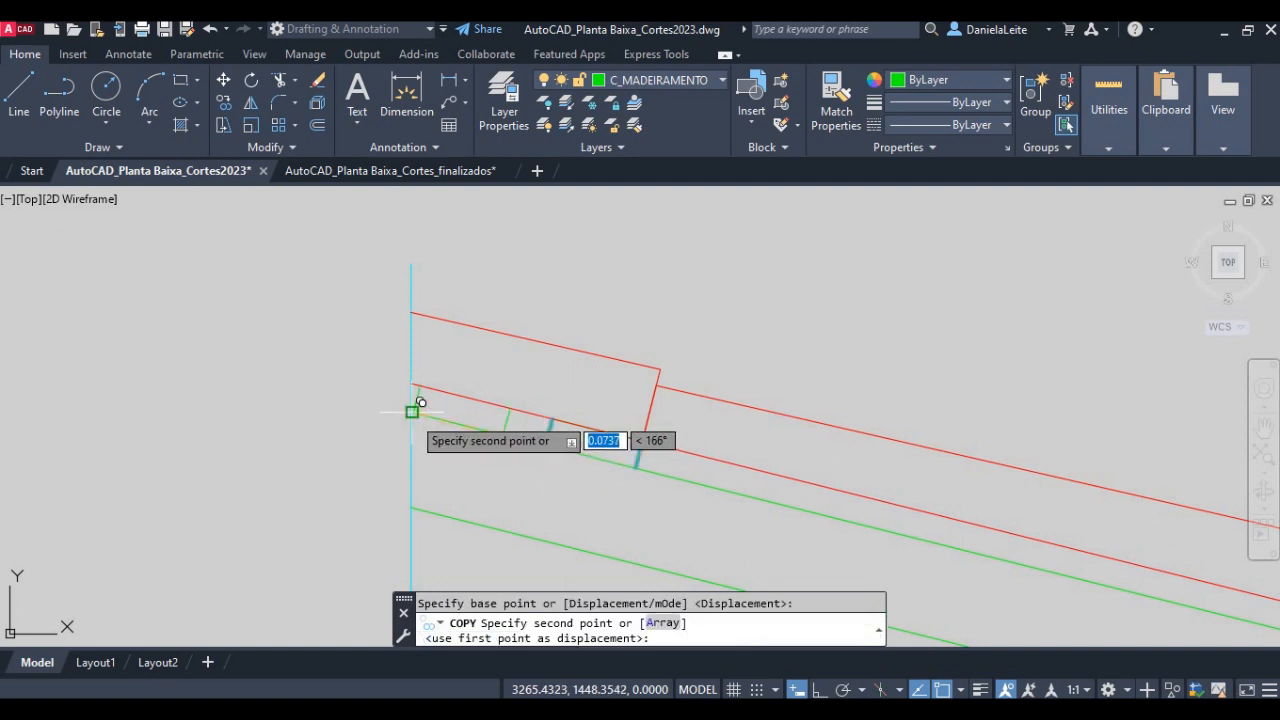
click(412, 411)
key(Escape)
- Draw a 0.05 line joining the upper ends of the copied side lines to close the ridge batten
scroll(457, 408, up, 2)
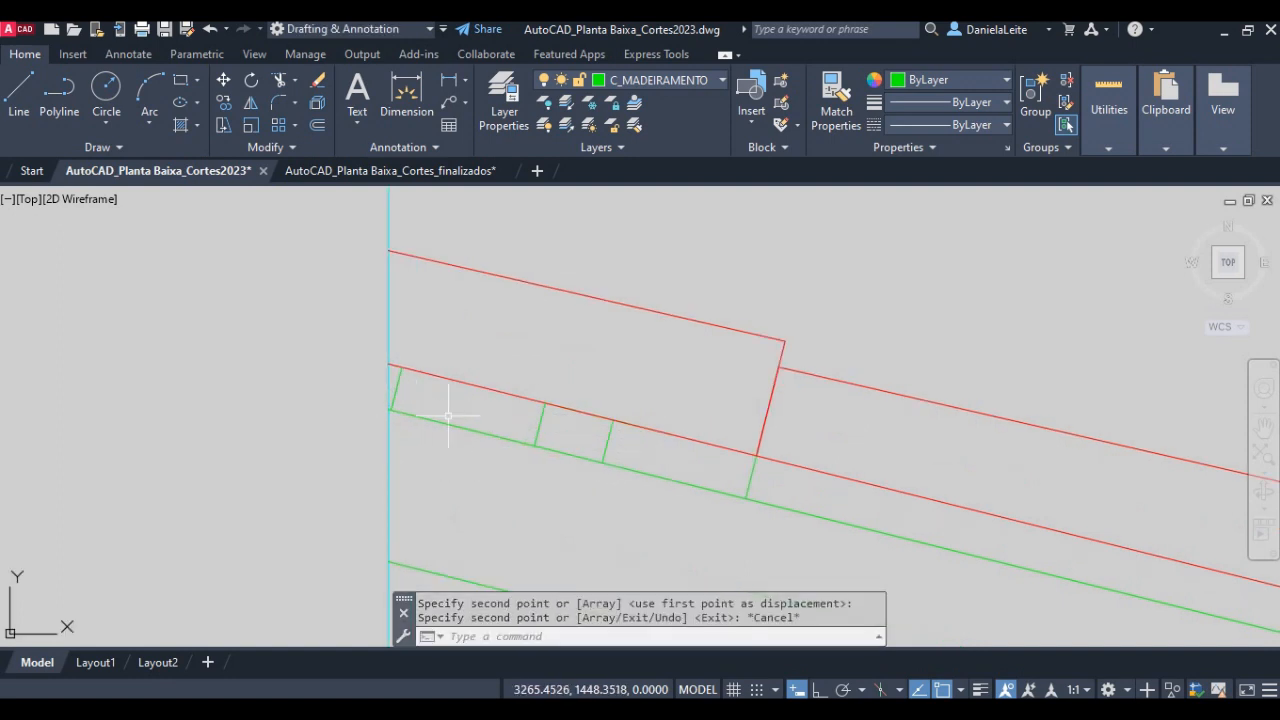
text(l)
key(Return)
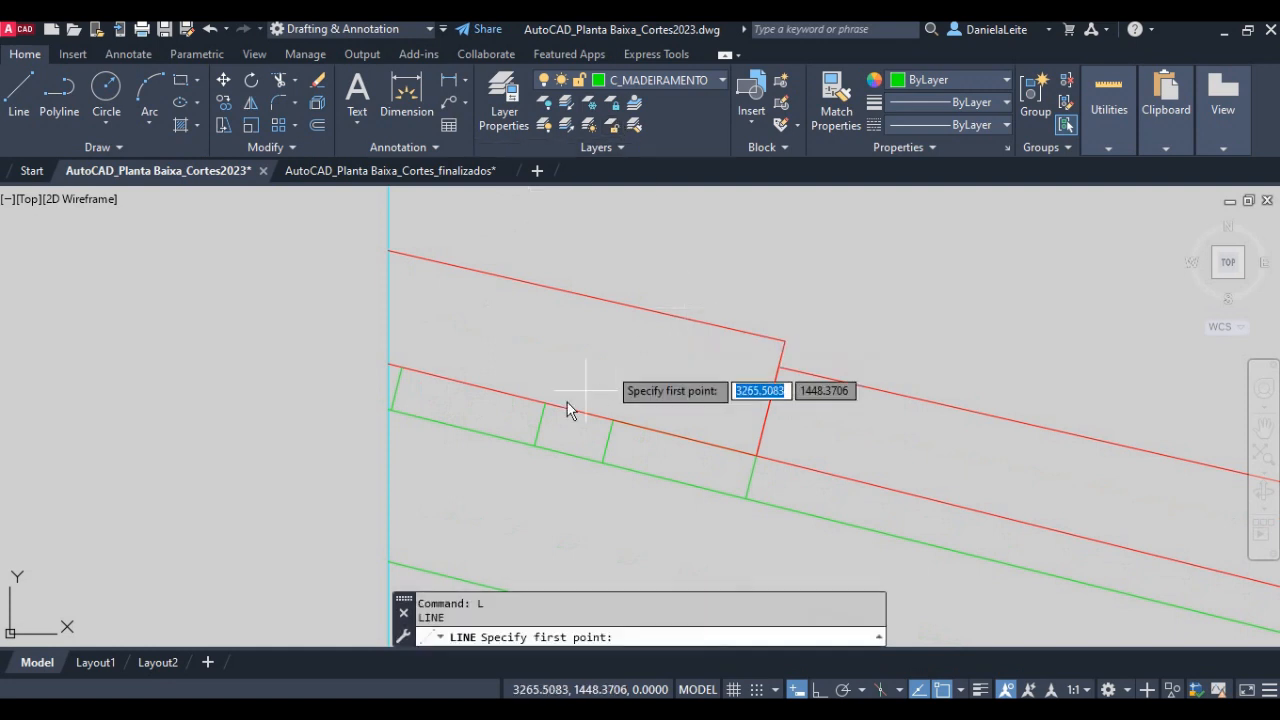
click(545, 403)
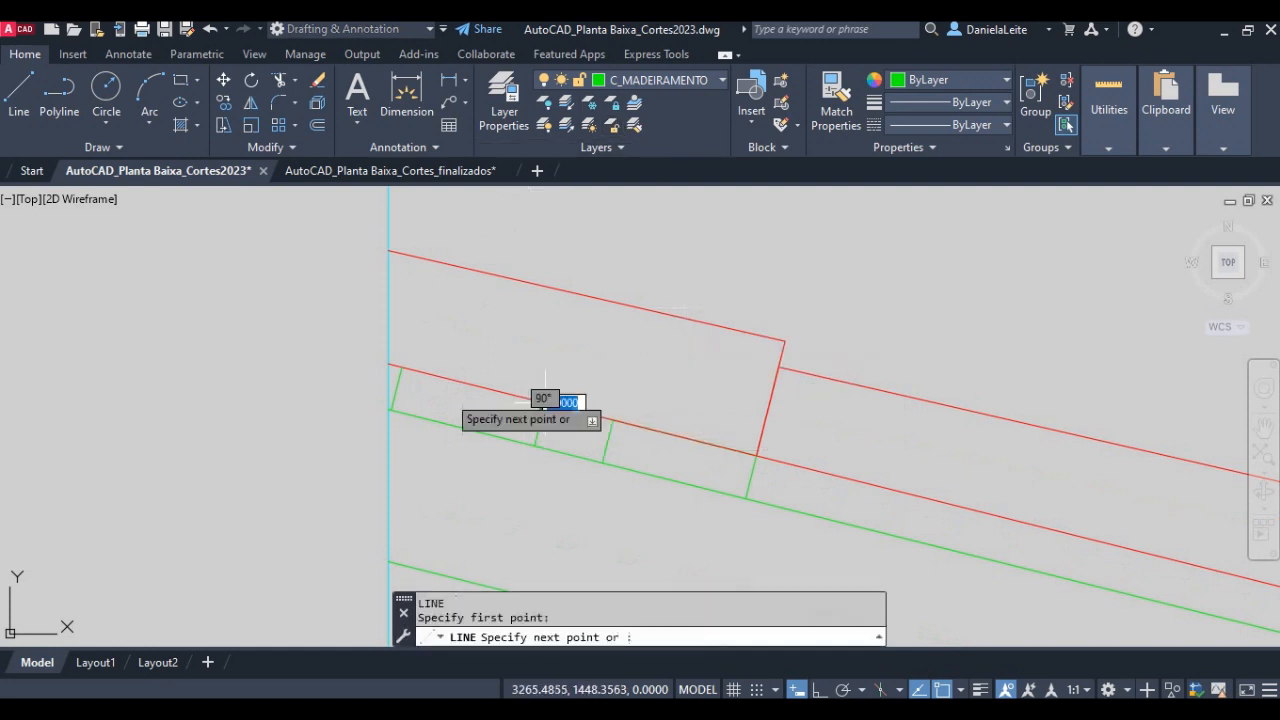
click(393, 369)
key(Return)
- Trim the vertical ridge line above the top tile and across the gap between the tile and the rafter
scroll(392, 373, down, 2)
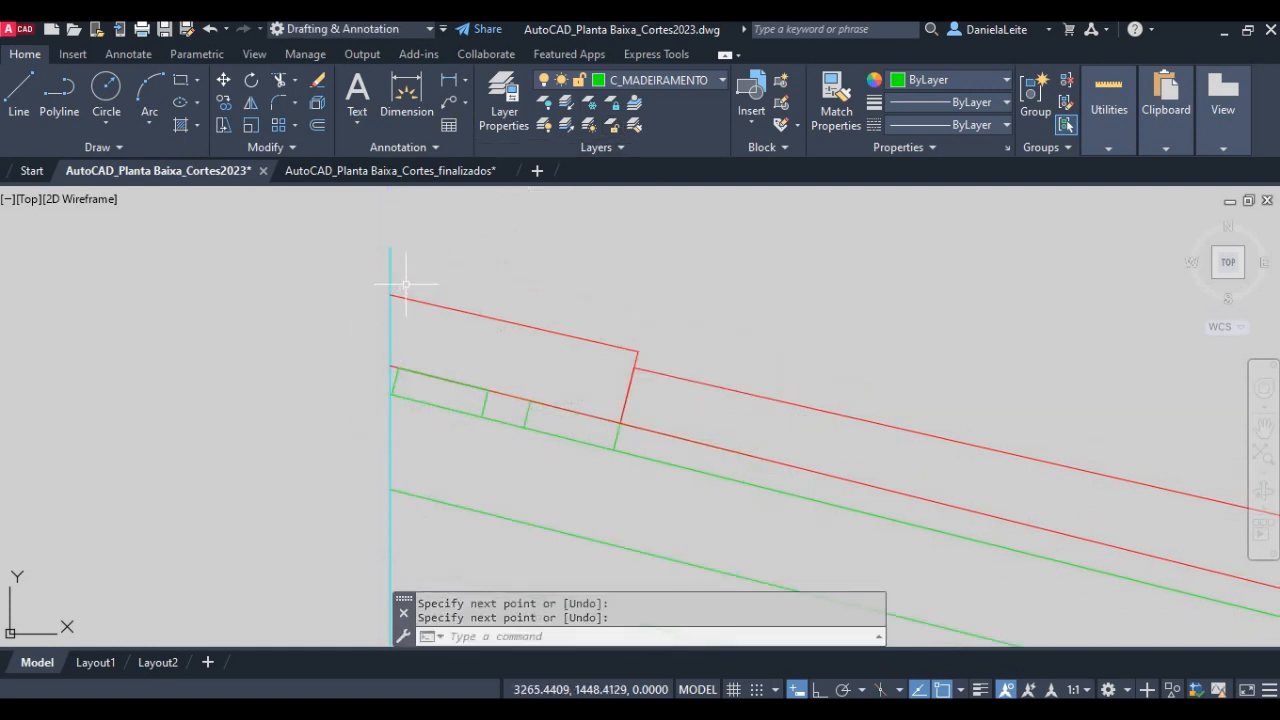
key(Return)
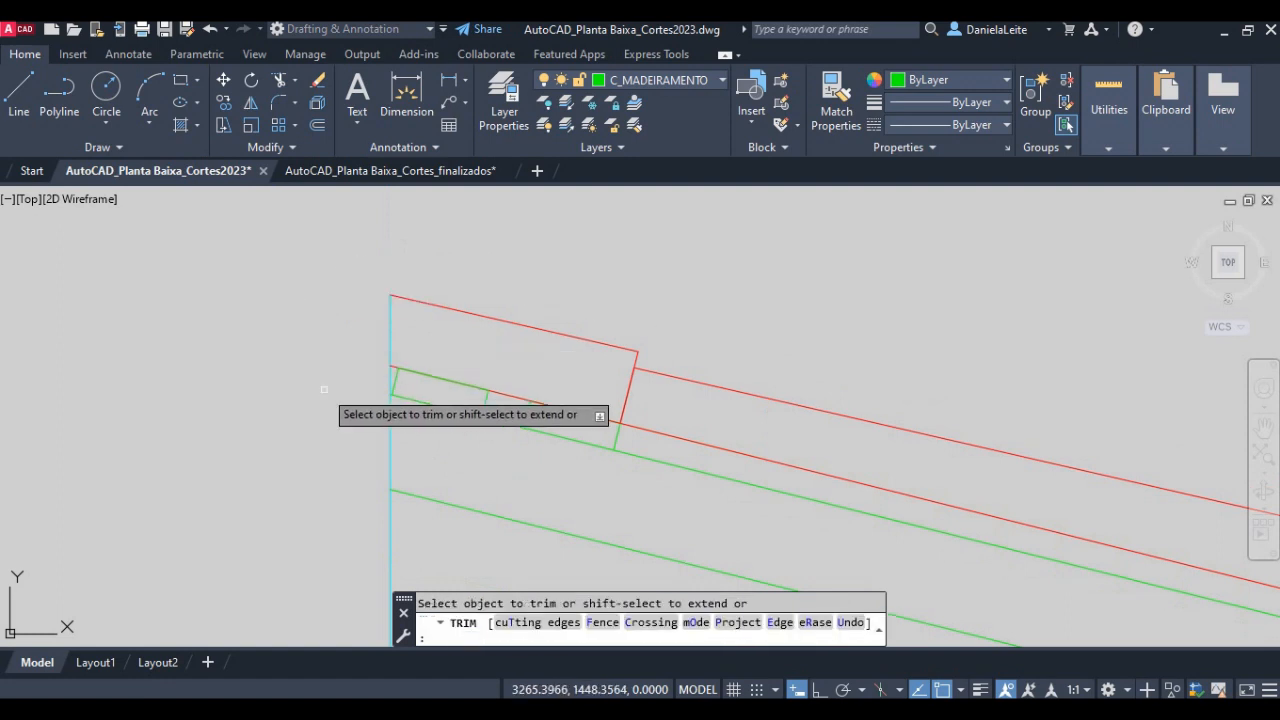
scroll(350, 400, up, 2)
click(410, 361)
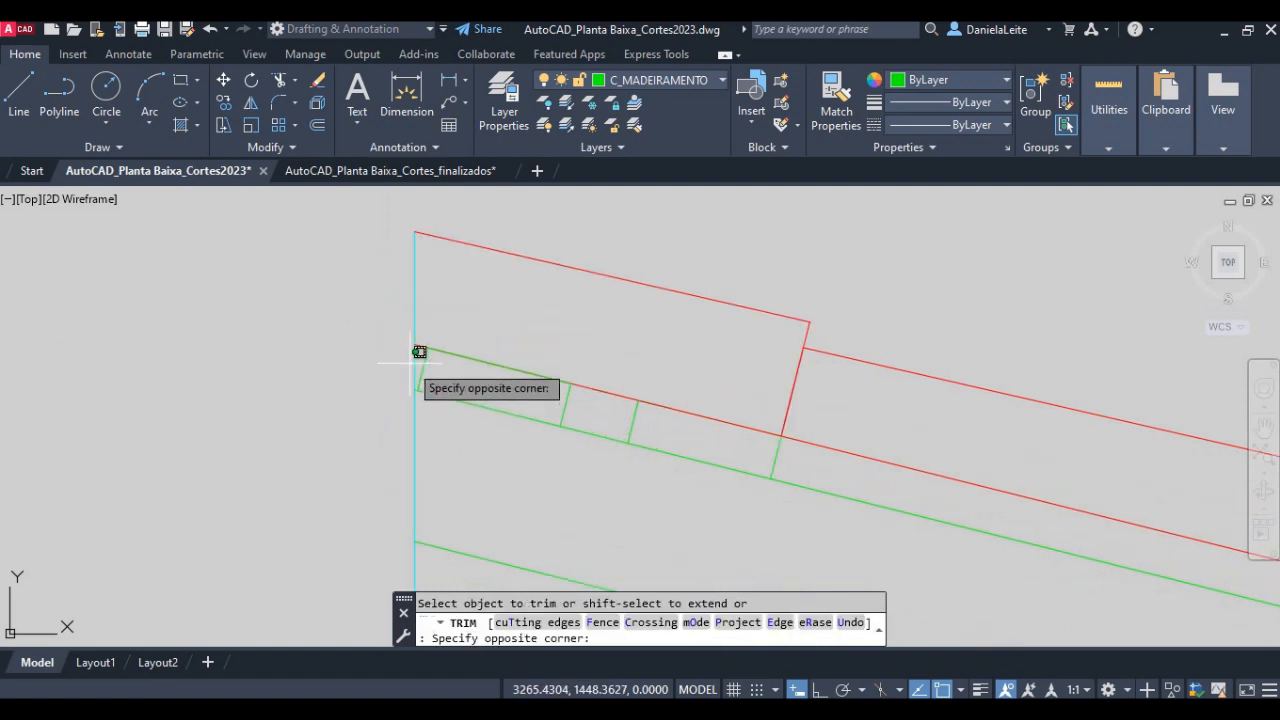
scroll(340, 373, down, 4)
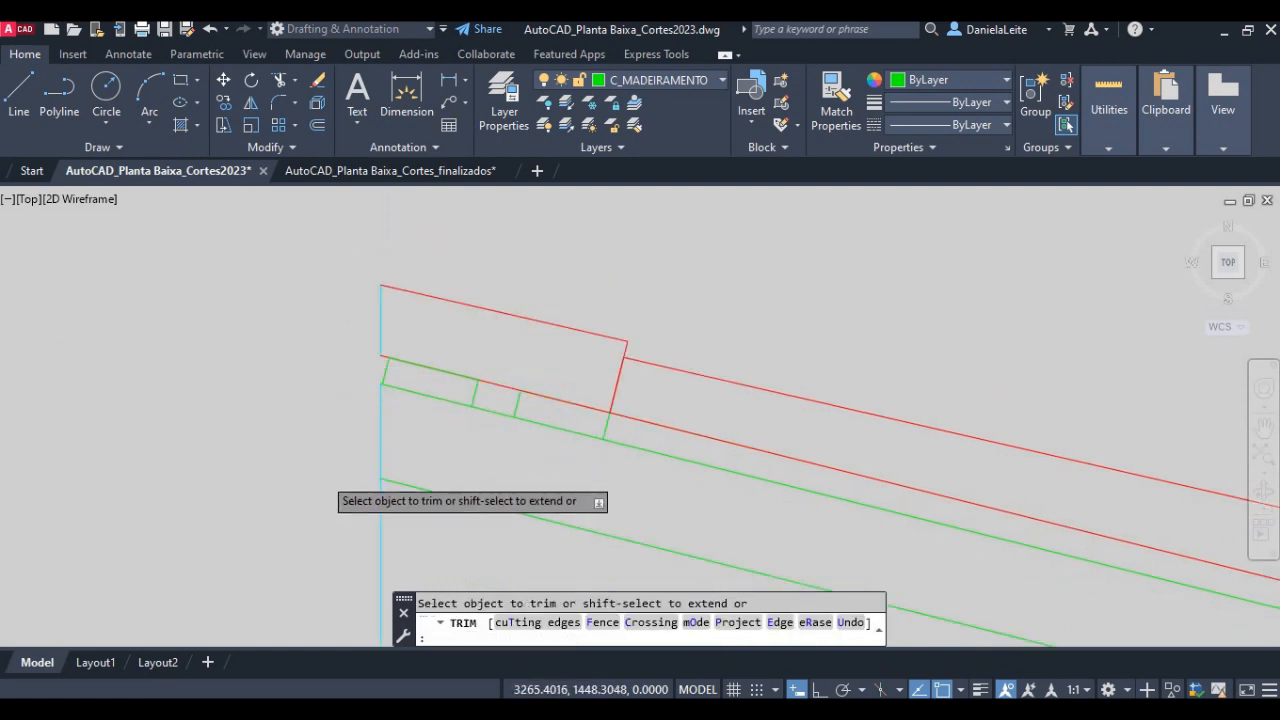
scroll(405, 409, up, 2)
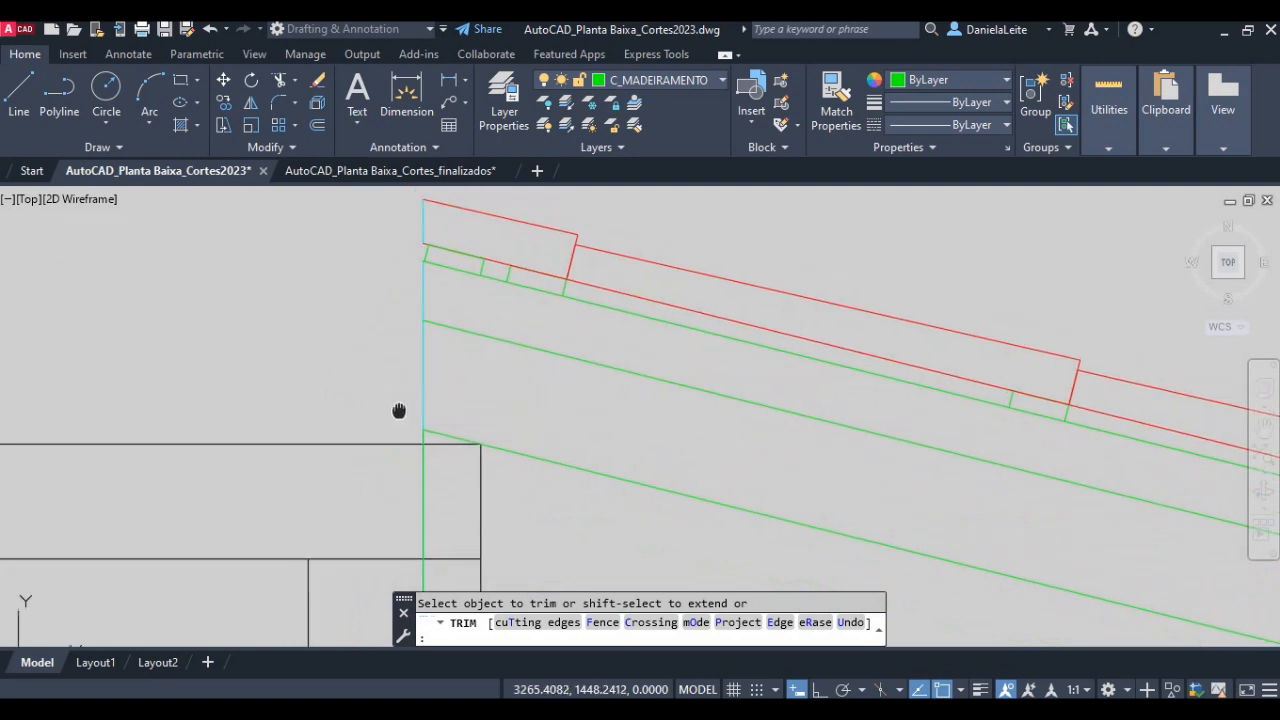
key(Return)
- Move the short vertical line closing the top tile at the ridge to the C_TELHAS layer
middle_drag(457, 202, 459, 386)
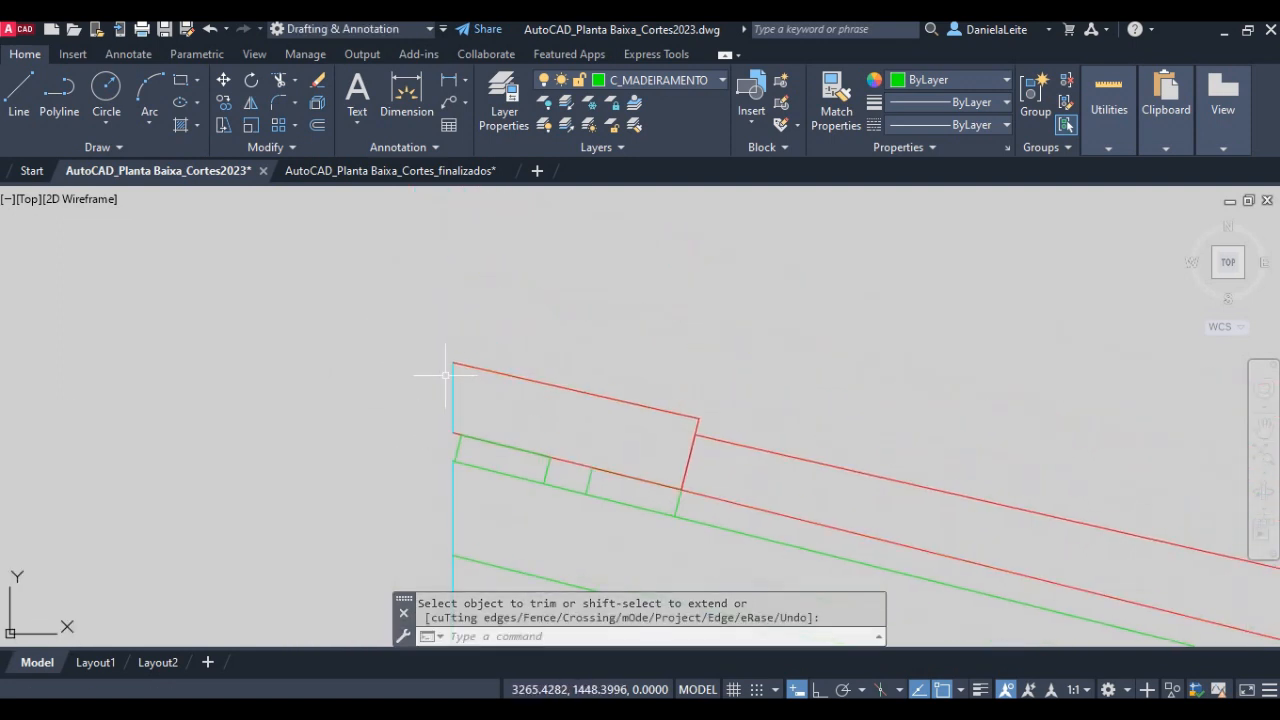
click(462, 394)
click(411, 380)
click(692, 80)
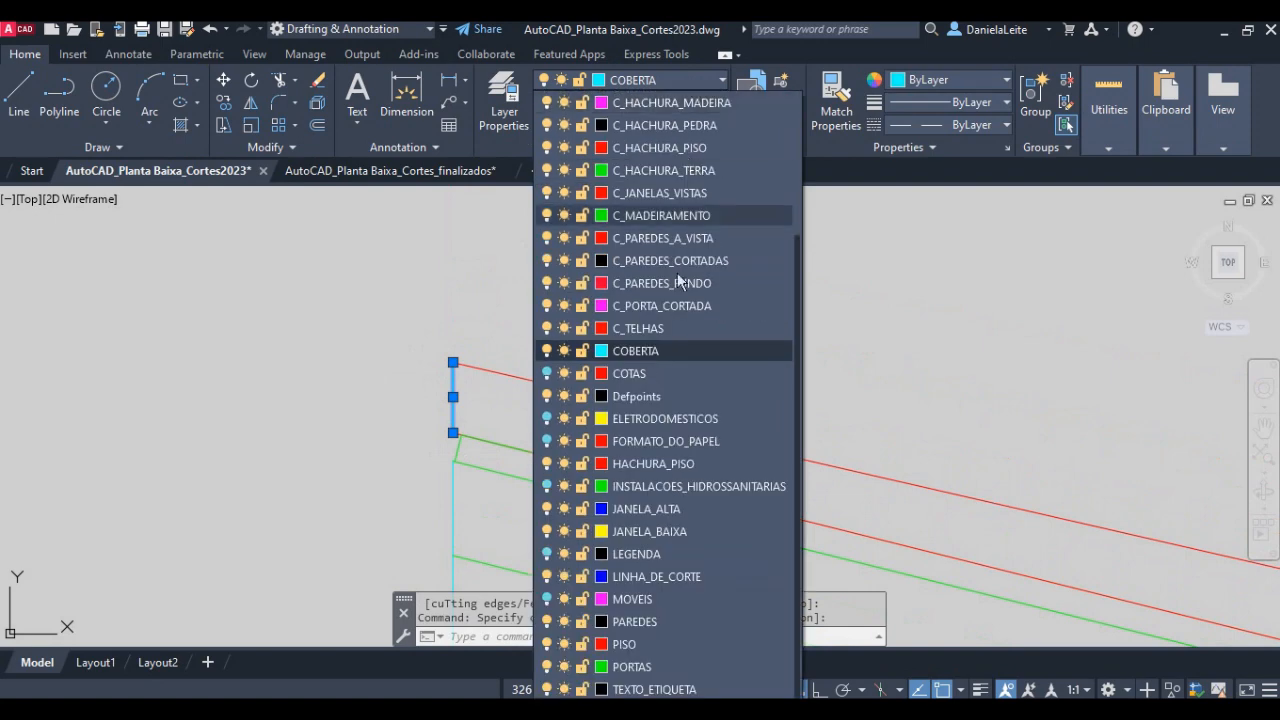
click(645, 328)
scroll(436, 322, down, 3)
mouse_move(436, 324)
middle_down()
mouse_move(429, 337)
mouse_move(343, 271)
middle_up()
key(Escape)
- Switch to the class notes PDF in Adobe Acrobat, read instruction 26 on drawing the purlin, and return to AutoCAD
middle_drag(867, 503, 437, 313)
scroll(868, 448, down, 2)
middle_drag(900, 455, 688, 438)
scroll(695, 443, down, 4)
key(alt+Tab)
scroll(614, 446, down, 12)
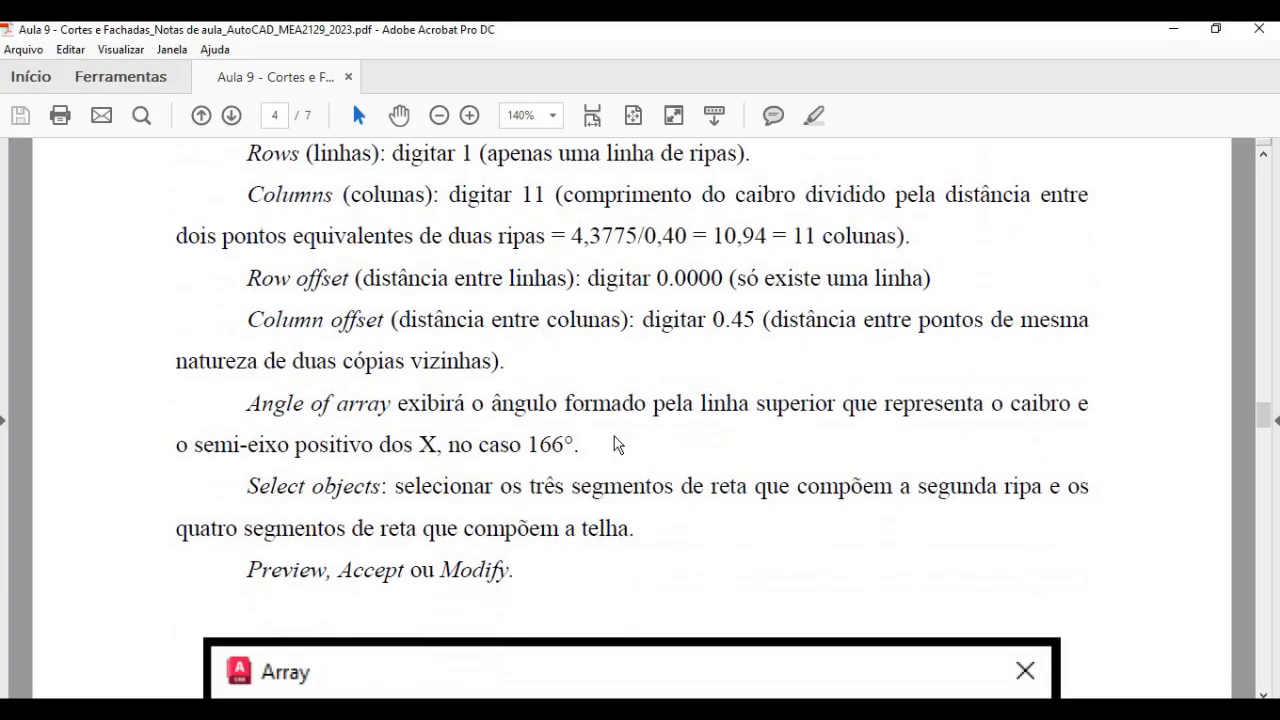
scroll(614, 446, down, 5)
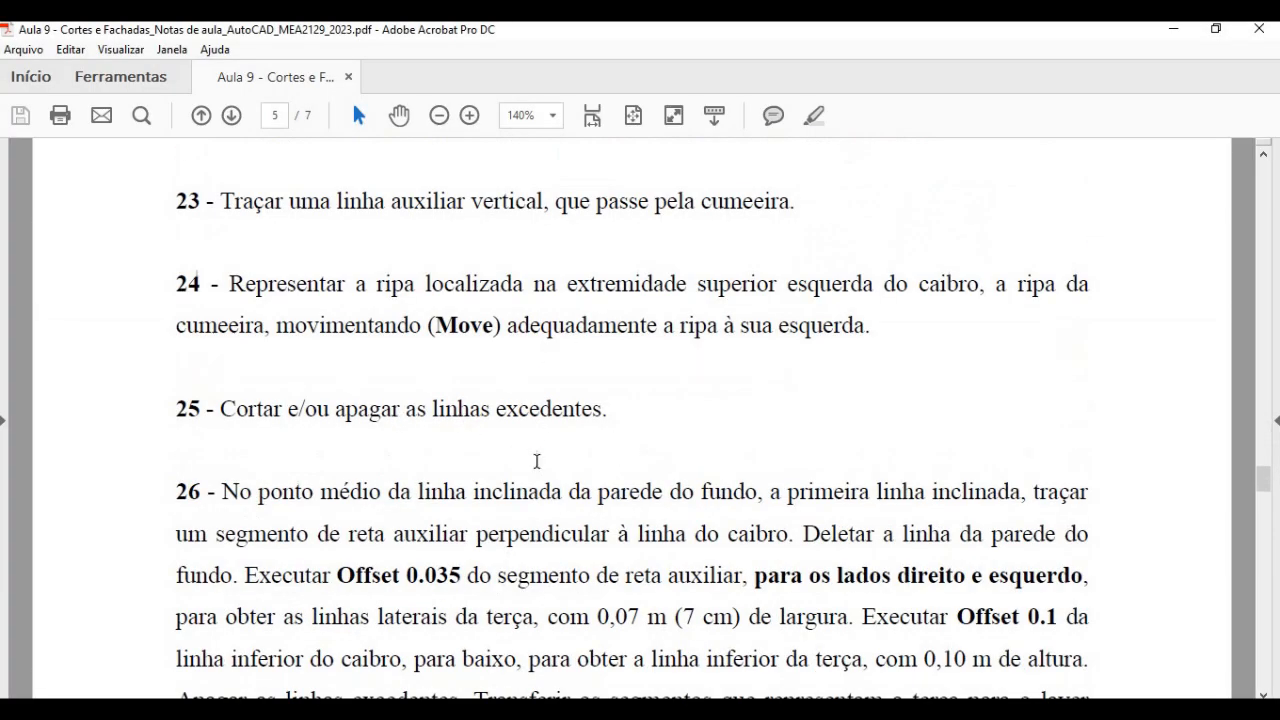
scroll(590, 525, down, 2)
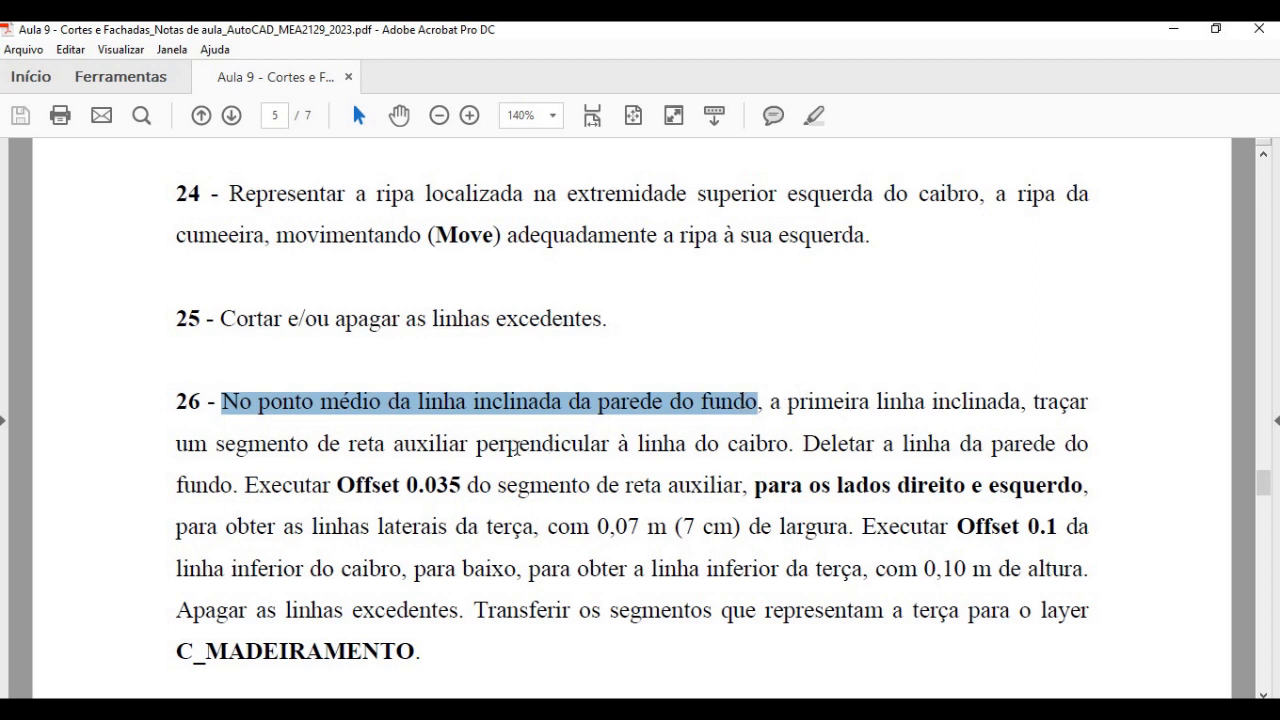
drag(392, 444, 780, 444)
key(alt+Tab)
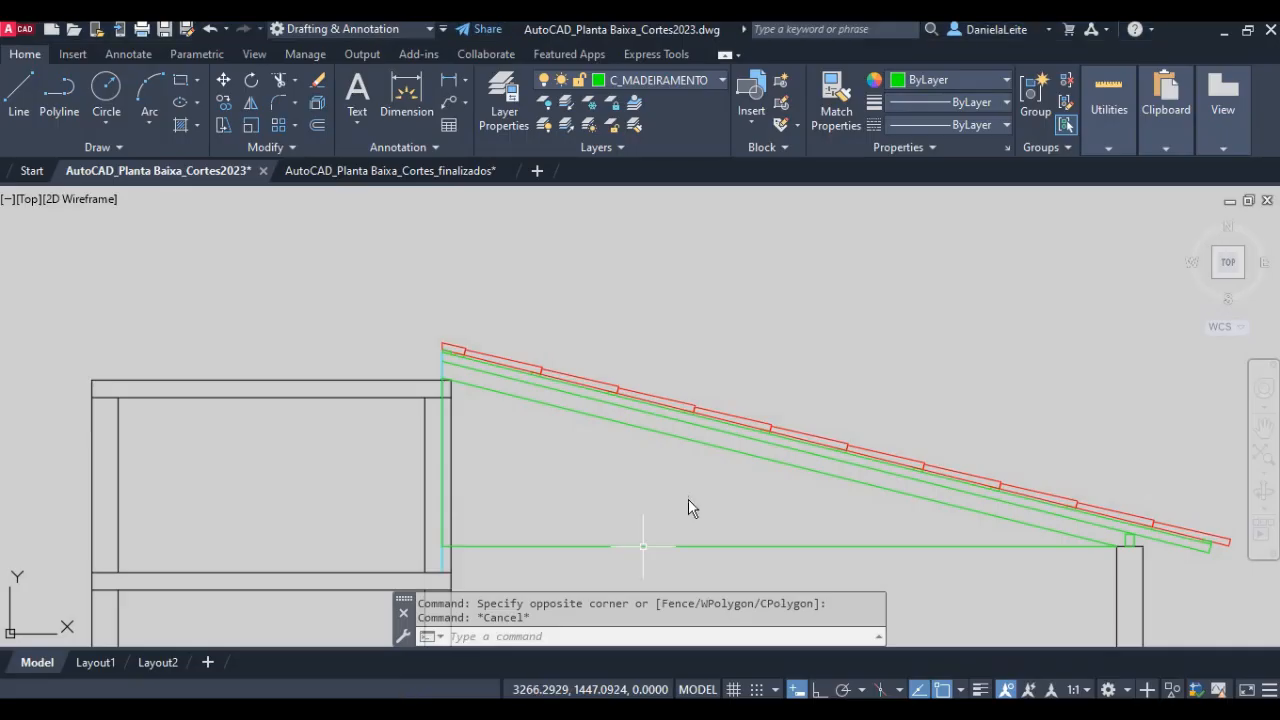
- Draw an auxiliary line from the midpoint of the sloped back-wall line perpendicular to the rafter's lower line
scroll(643, 546, down, 2)
scroll(677, 442, up, 6)
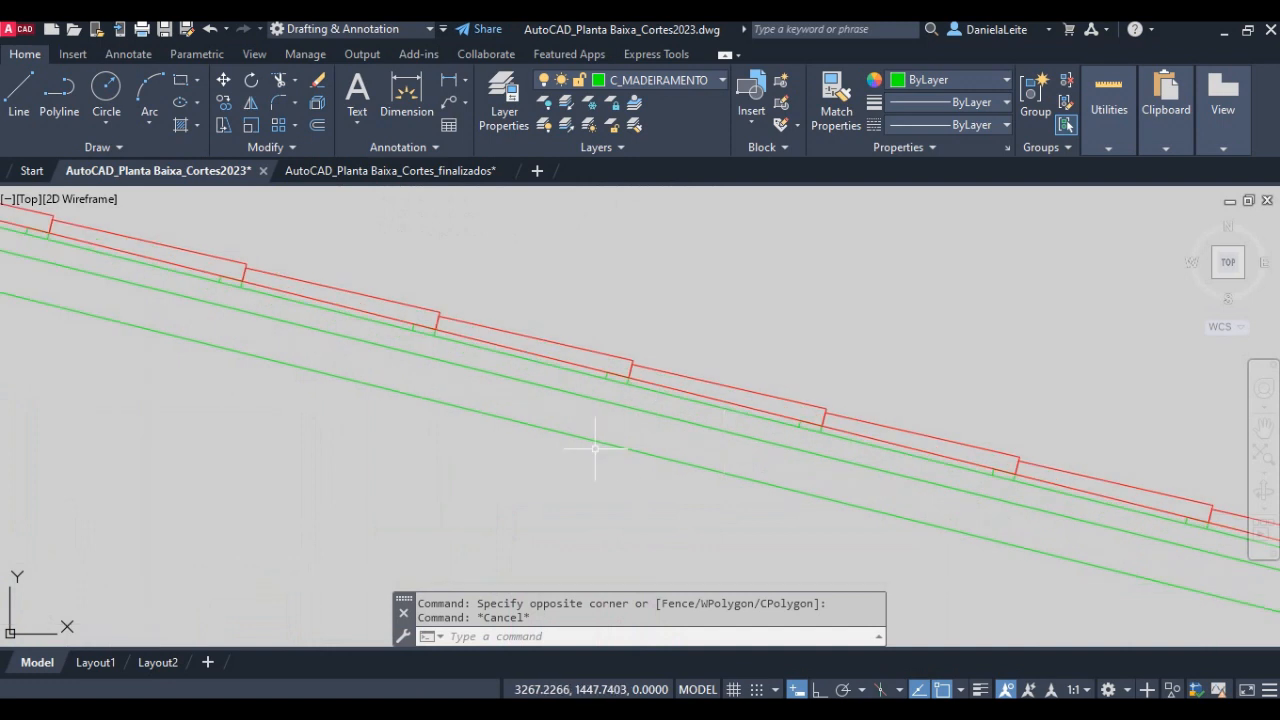
key(Return)
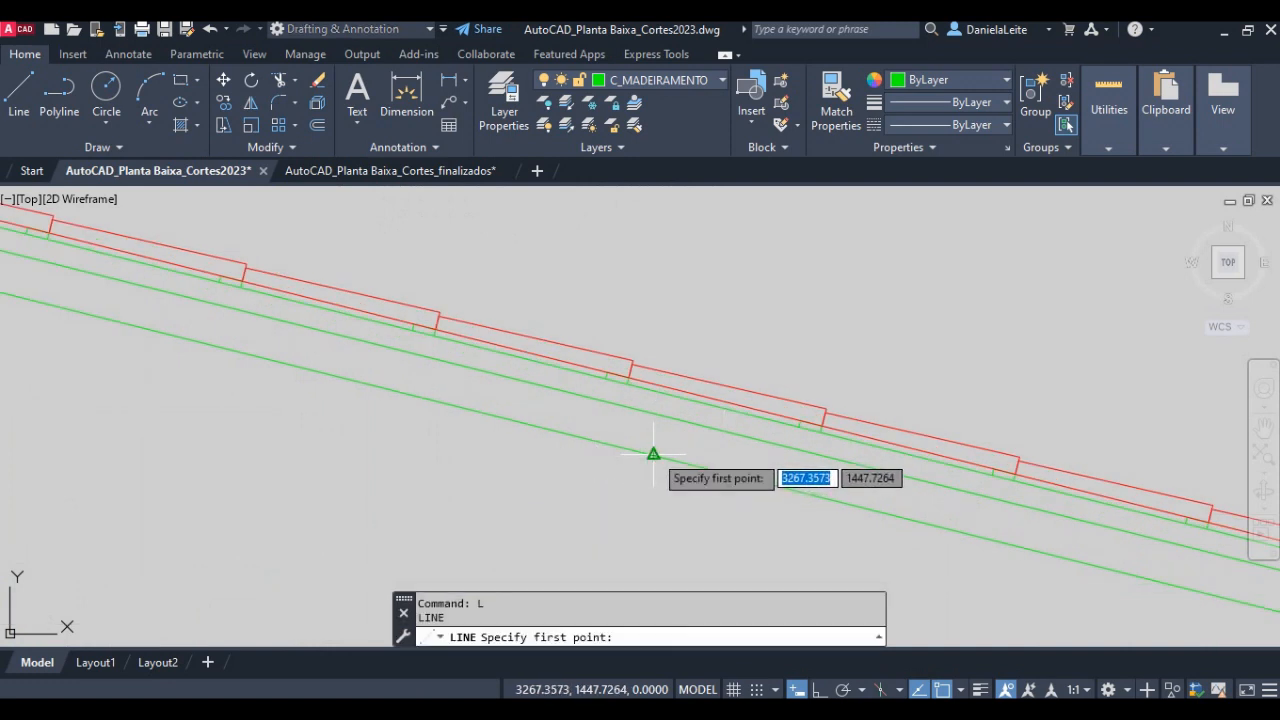
click(655, 452)
scroll(660, 415, up, 3)
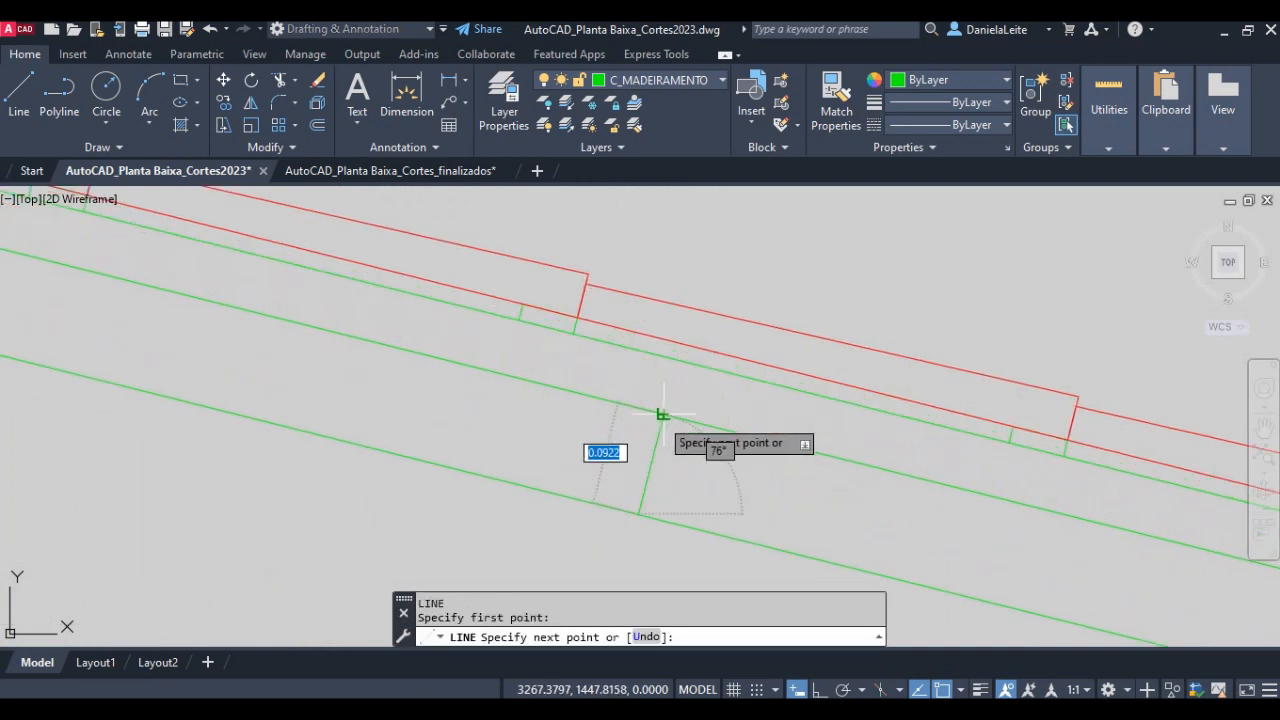
click(660, 415)
key(Return)
key(Return)
scroll(651, 470, down, 4)
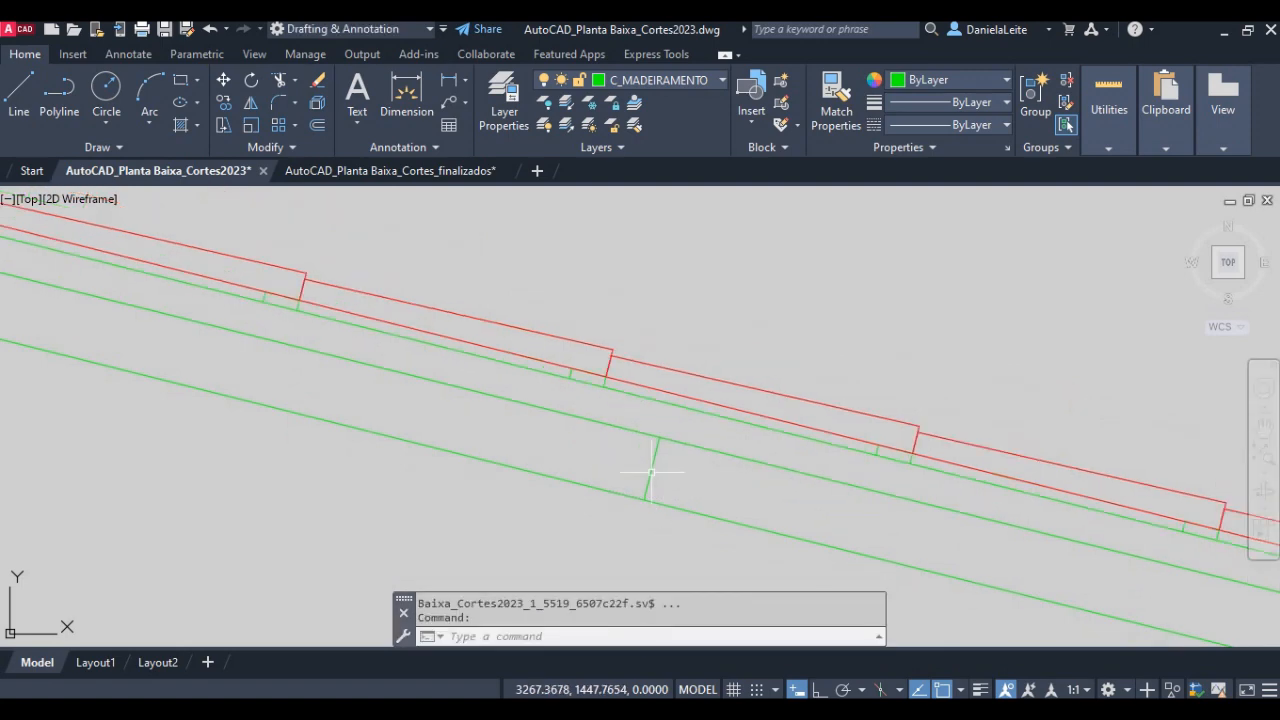
- Examine the purlin and roof structure in the finished Corte Transversal BB section
scroll(1000, 326, down, 7)
middle_drag(1040, 318, 295, 521)
middle_drag(649, 344, 500, 580)
middle_drag(1080, 260, 400, 450)
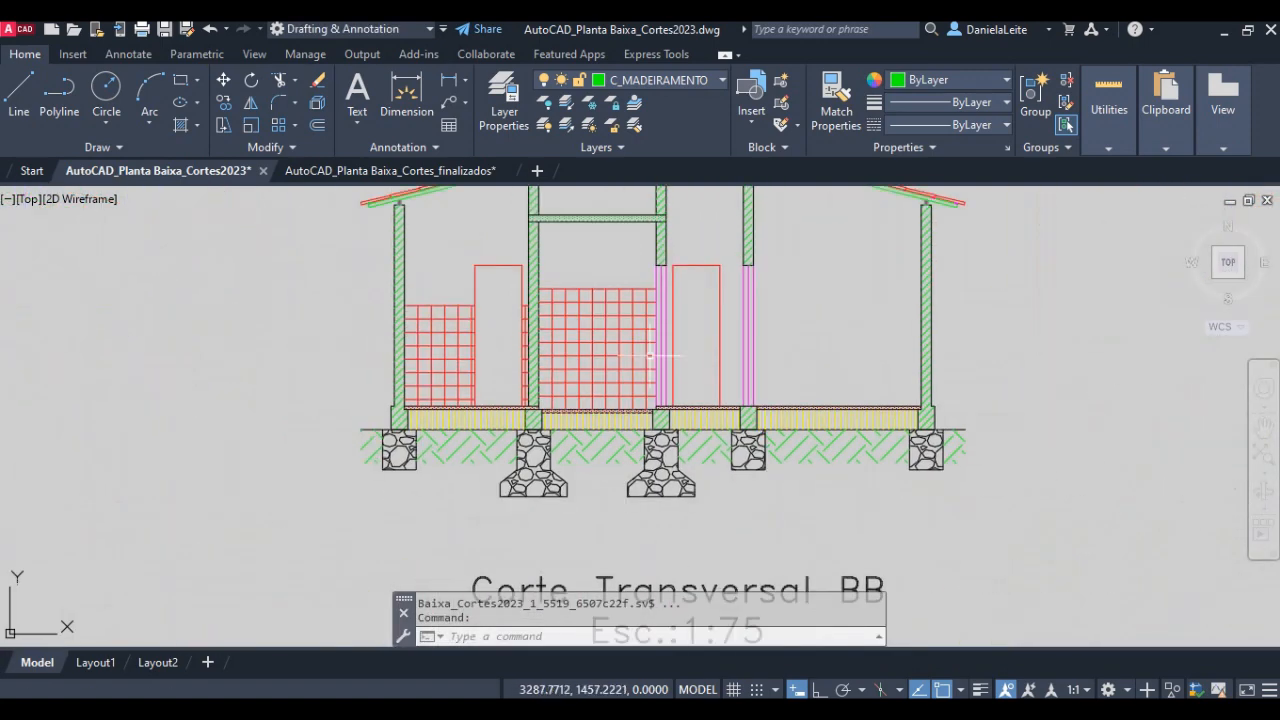
middle_drag(651, 351, 531, 485)
scroll(672, 290, up, 5)
scroll(672, 338, down, 6)
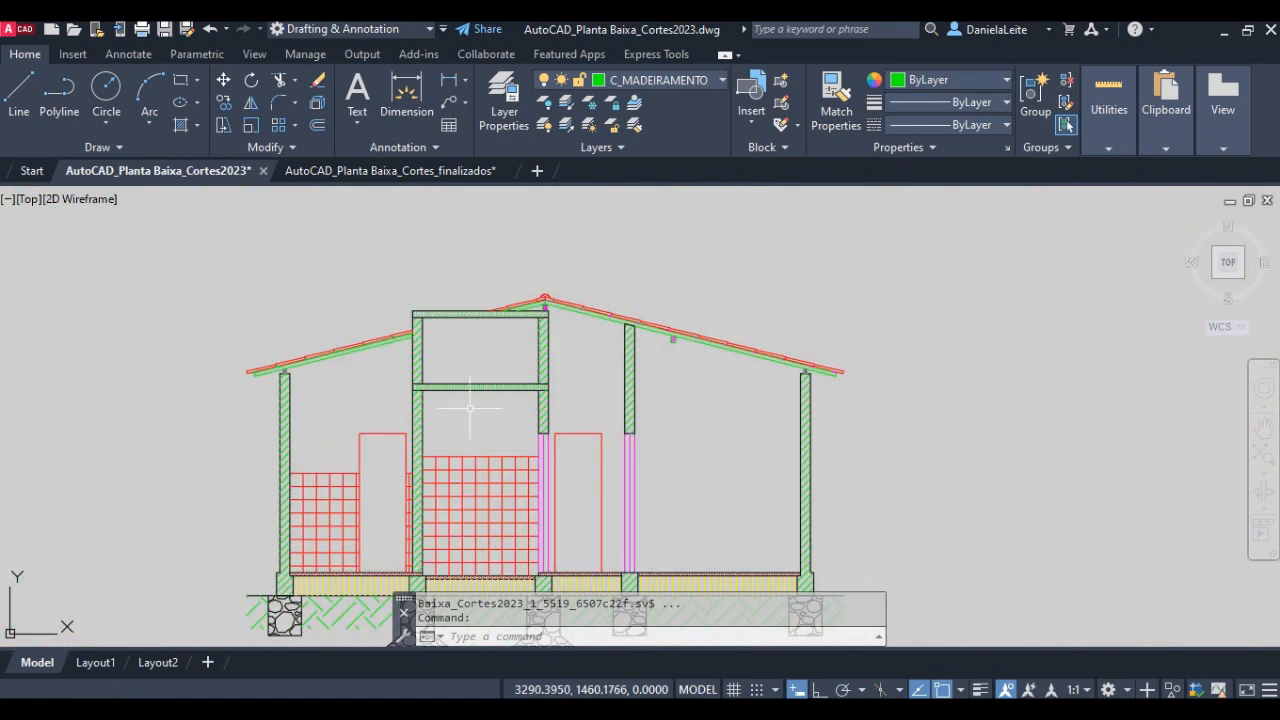
mouse_move(330, 460)
middle_down()
mouse_move(713, 189)
mouse_move(409, 409)
mouse_move(561, 294)
middle_up()
scroll(451, 380, down, 6)
- Offset the auxiliary perpendicular line 0.035 to both sides to form the purlin's side lines
scroll(479, 348, up, 6)
scroll(479, 348, up, 7)
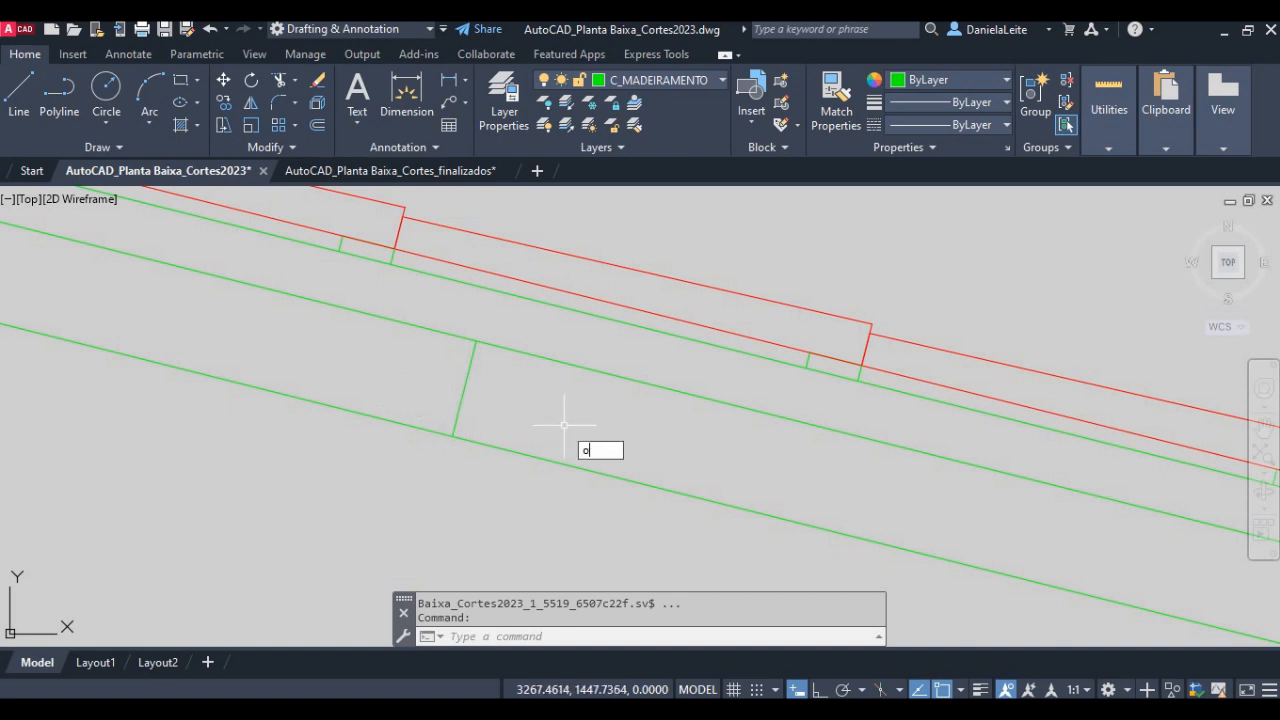
key(Return)
text(0.035)
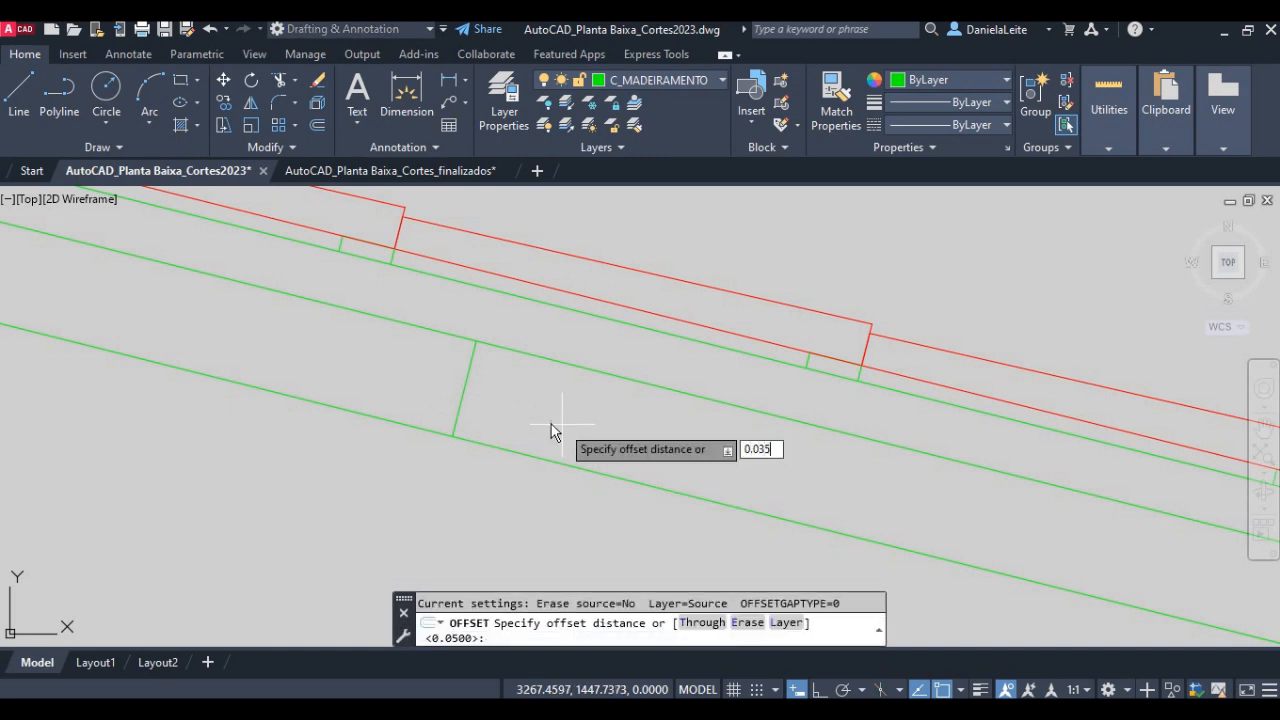
key(Return)
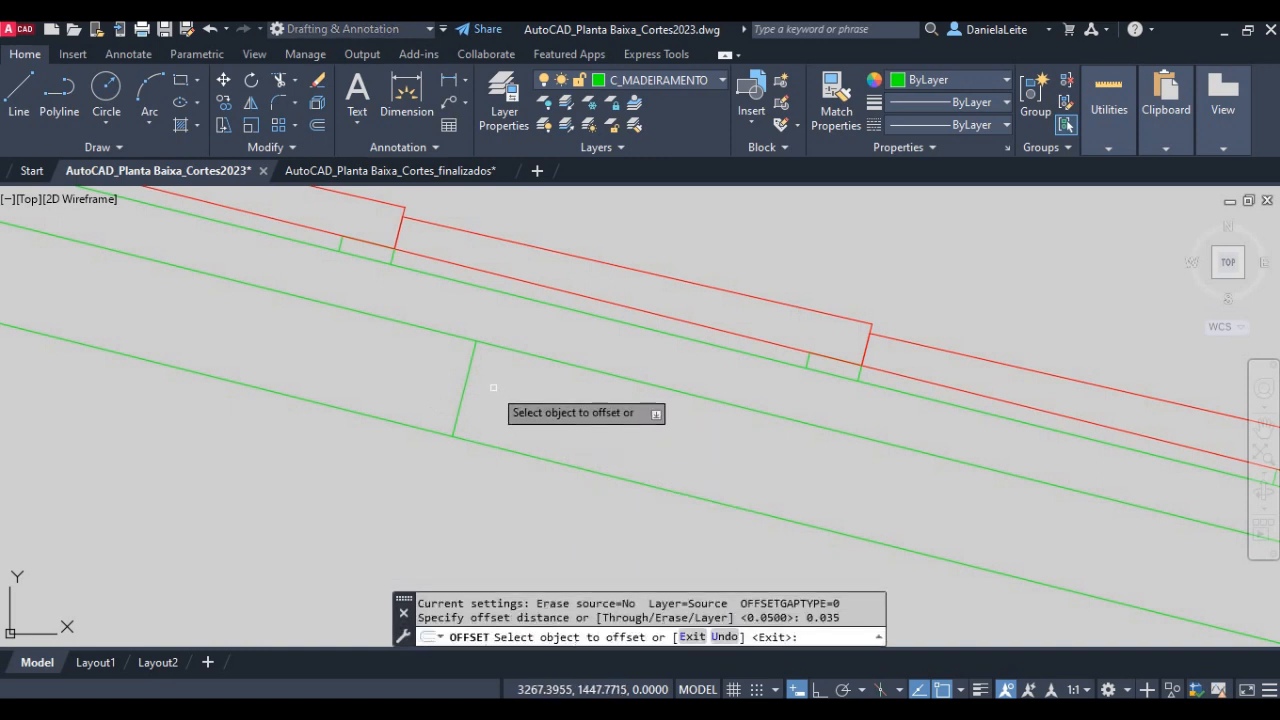
click(467, 381)
click(505, 390)
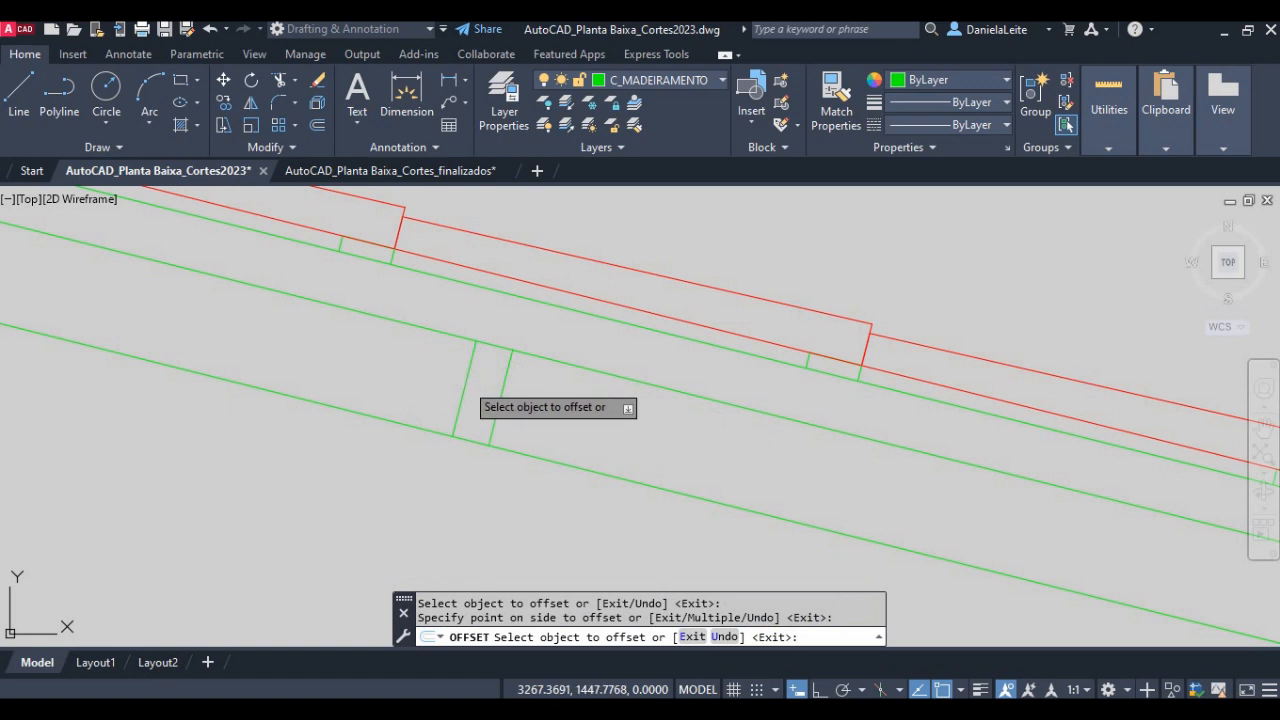
click(463, 383)
click(393, 367)
key(Return)
- Delete the sloped back-wall line below the rafter
scroll(391, 366, down, 3)
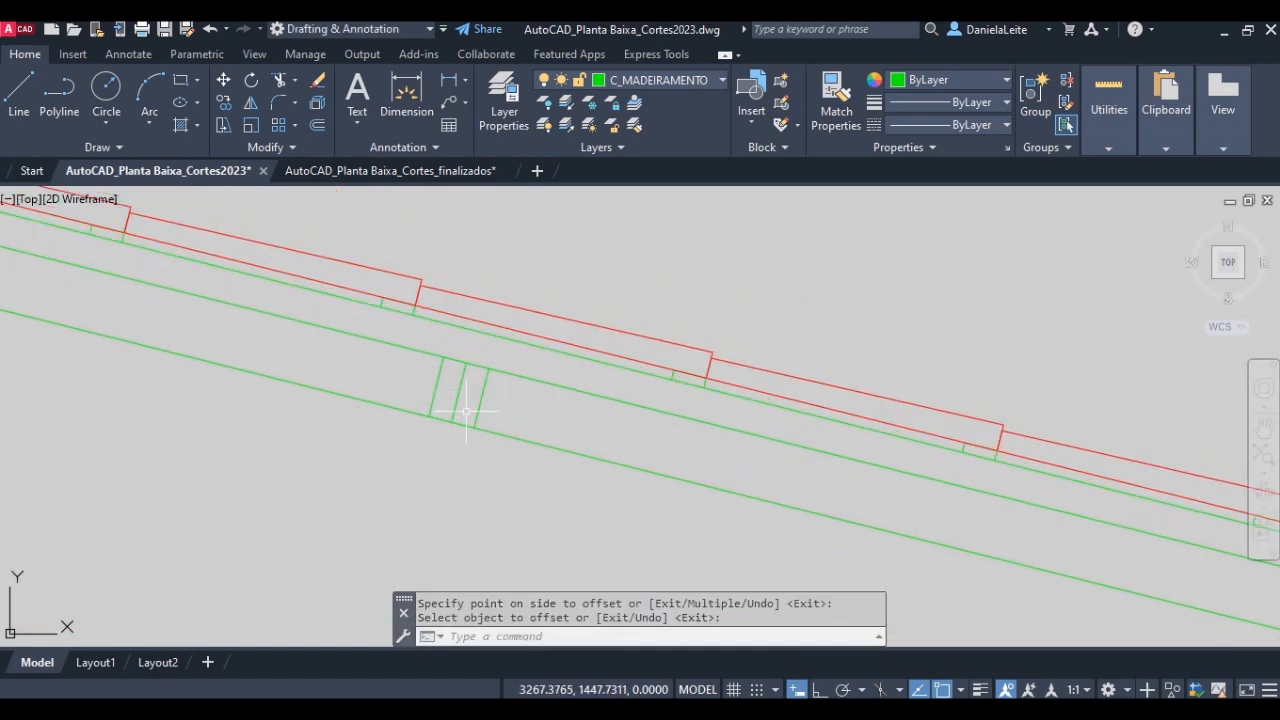
key(Return)
click(509, 437)
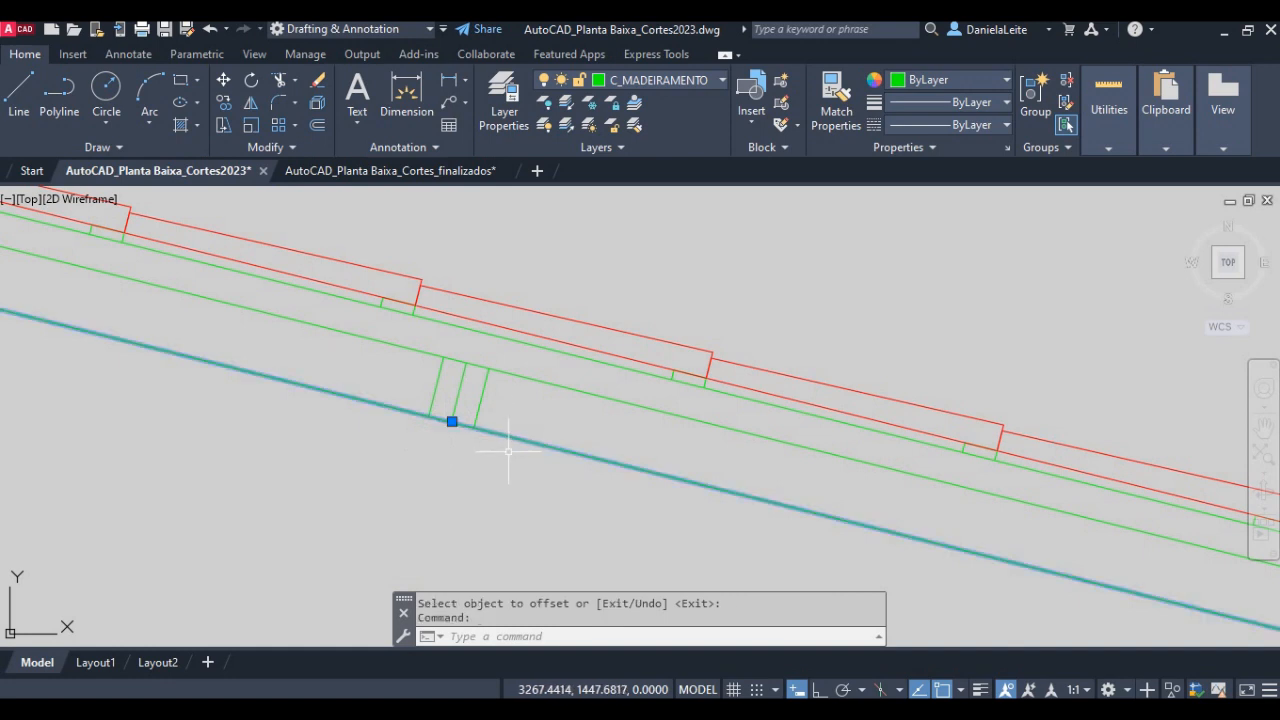
key(Delete)
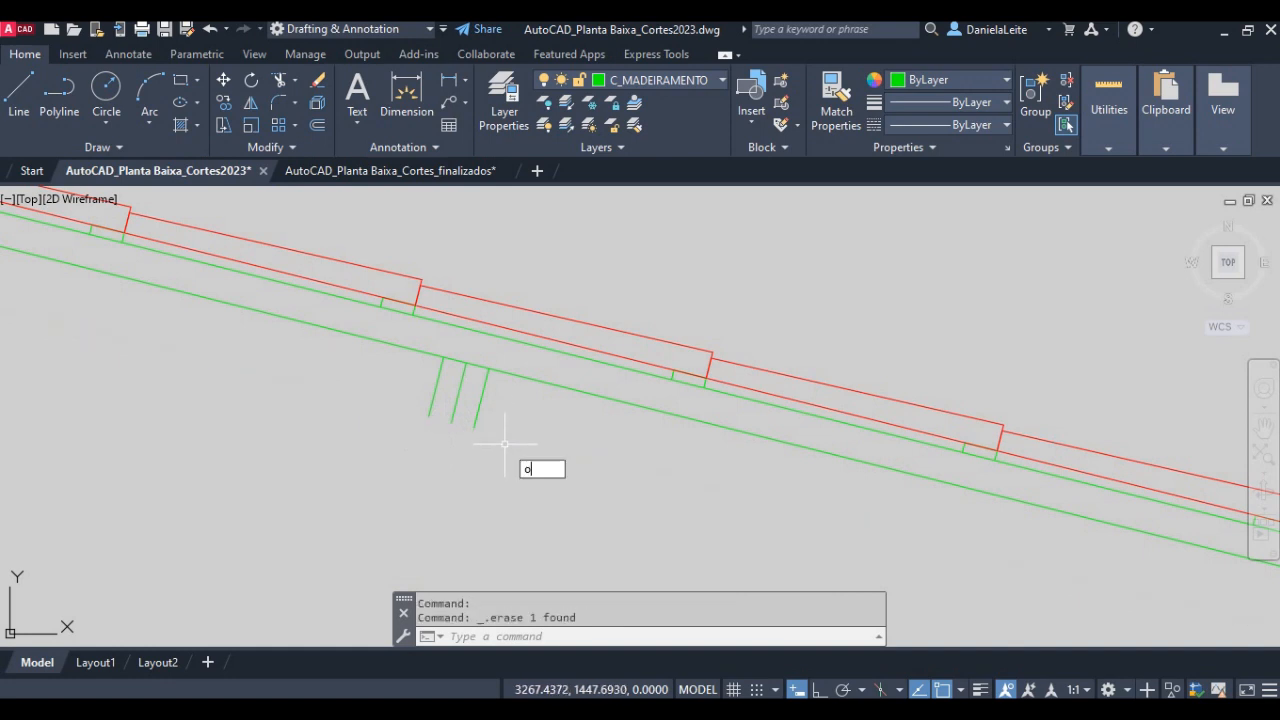
- Offset the rafter's lower line 0.10 downward for the purlin's bottom edge
text(o)
key(Return)
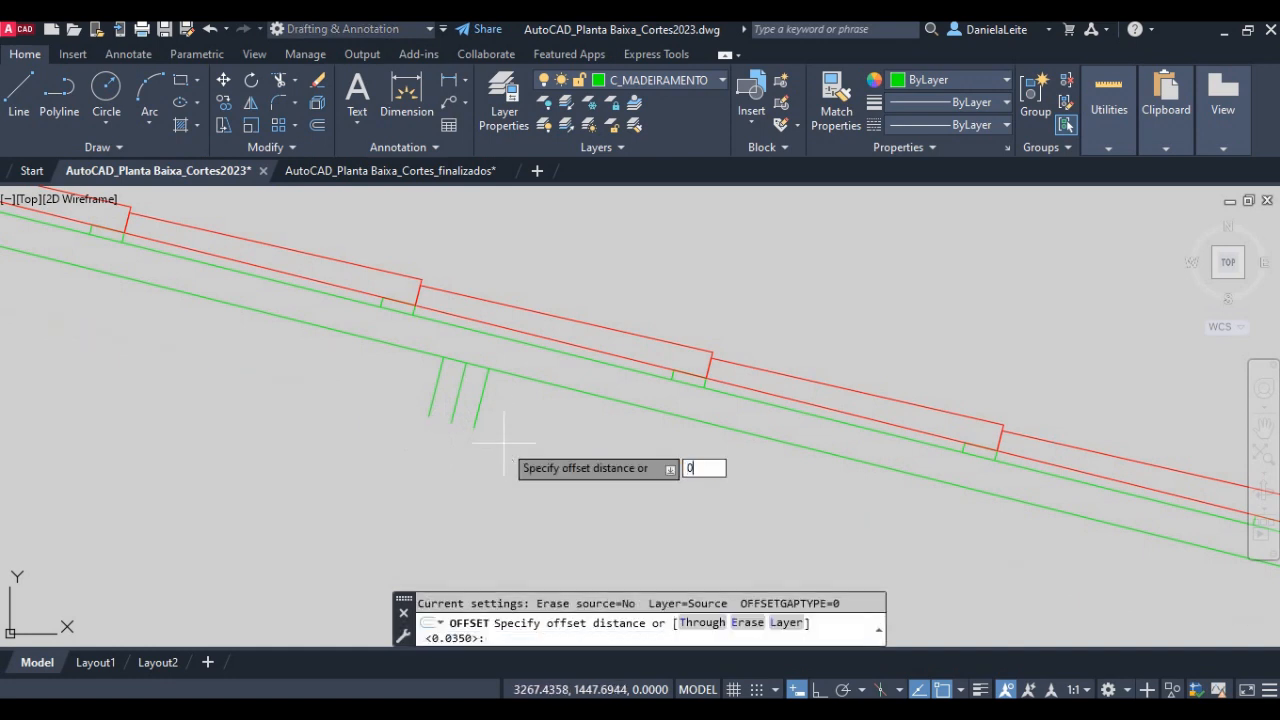
text(0.10)
key(Return)
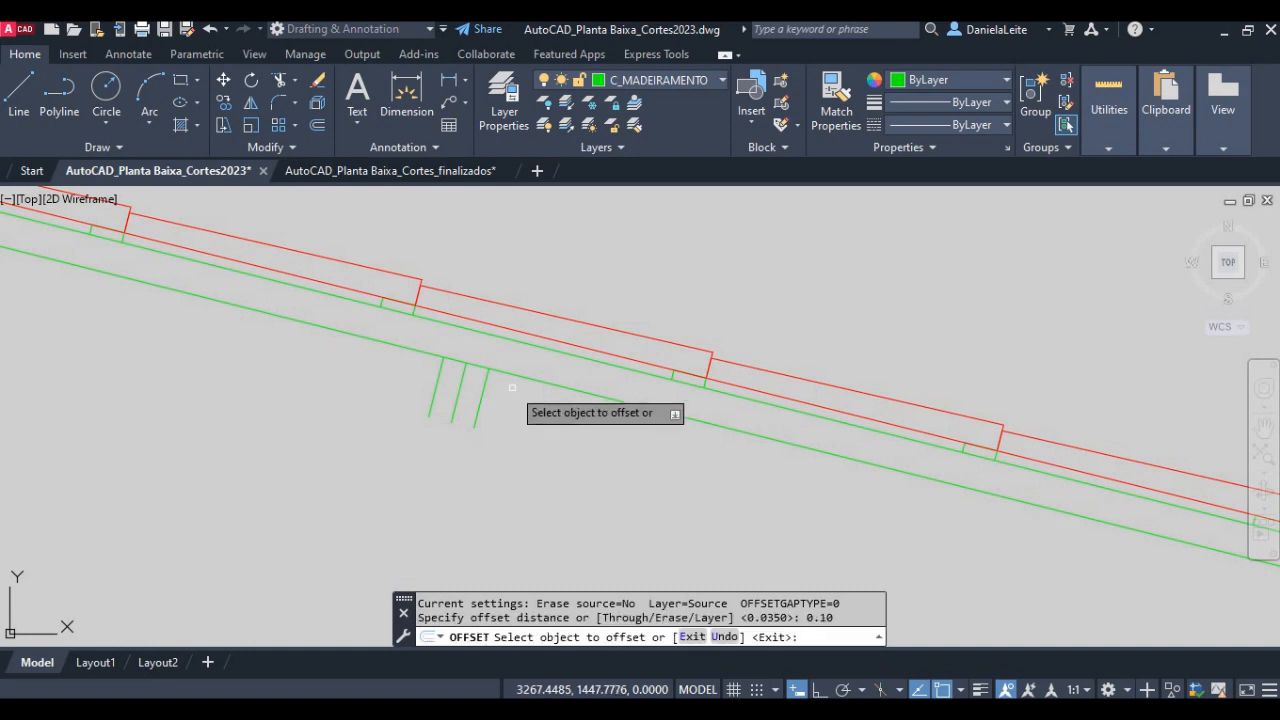
click(508, 377)
click(497, 425)
scroll(423, 420, up, 4)
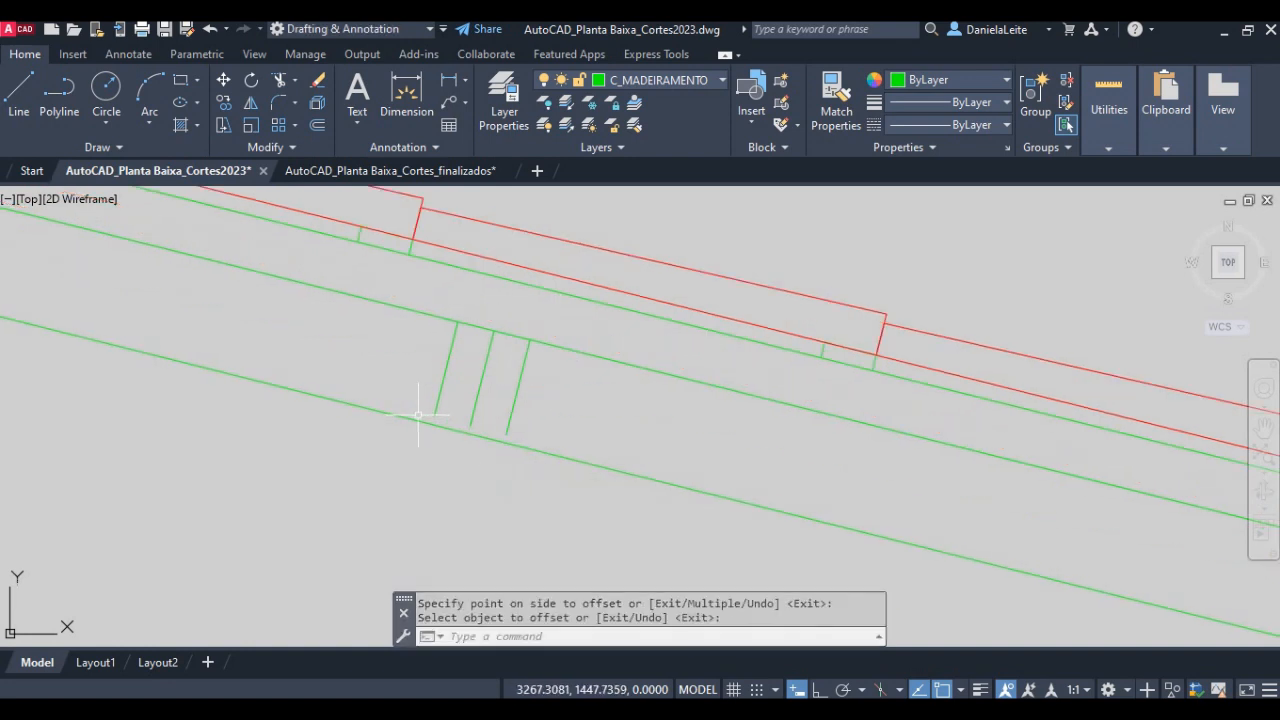
key(Escape)
- Extend the purlin's two side lines down to the offset bottom line
text(ex)
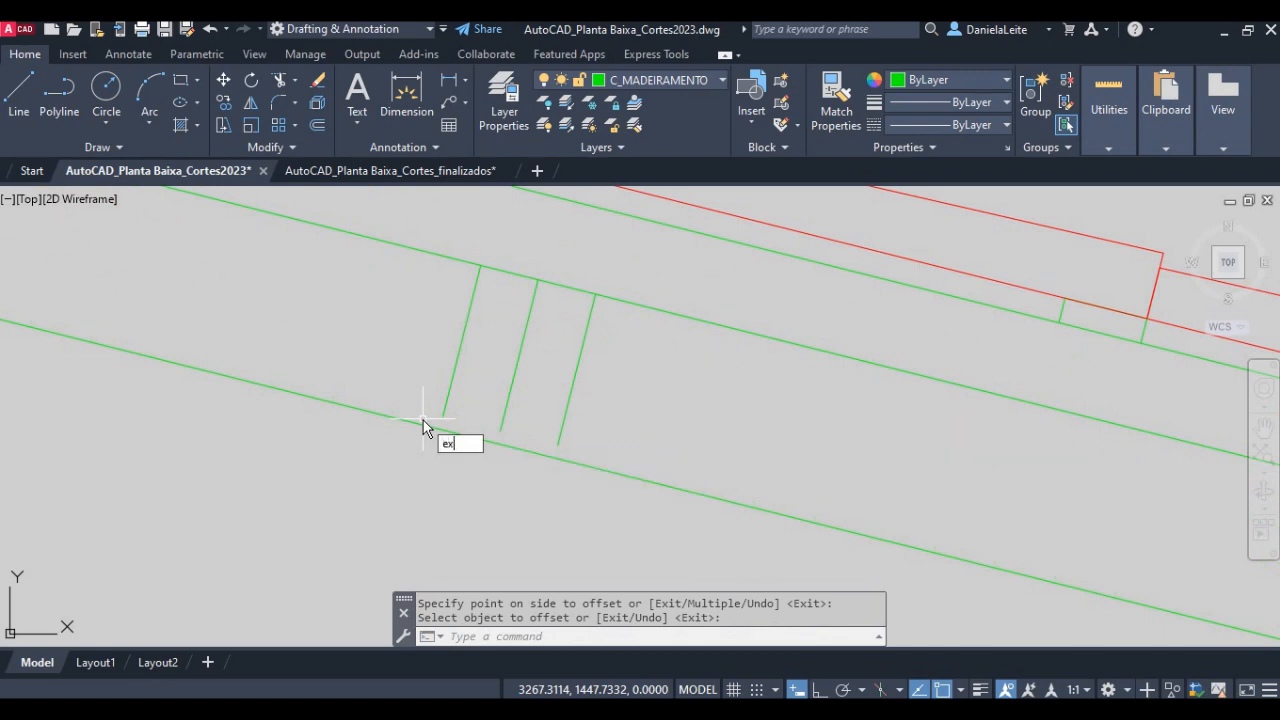
key(Return)
click(442, 410)
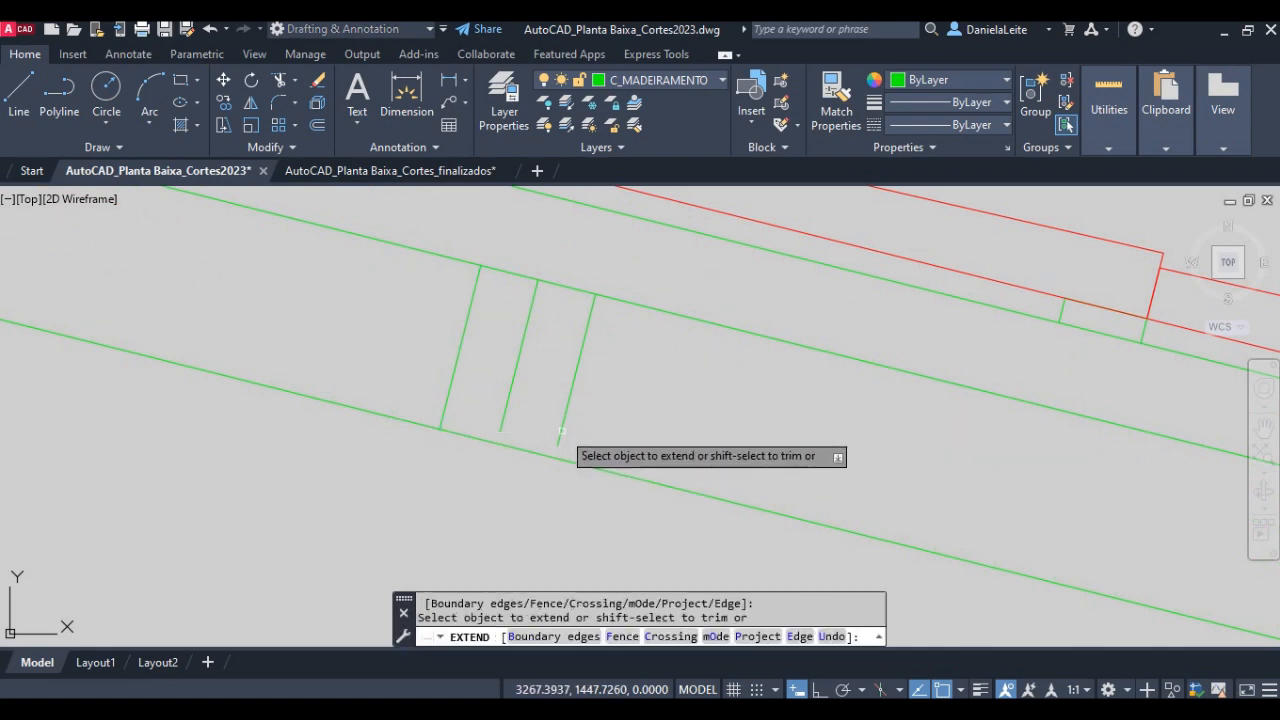
click(563, 422)
key(Return)
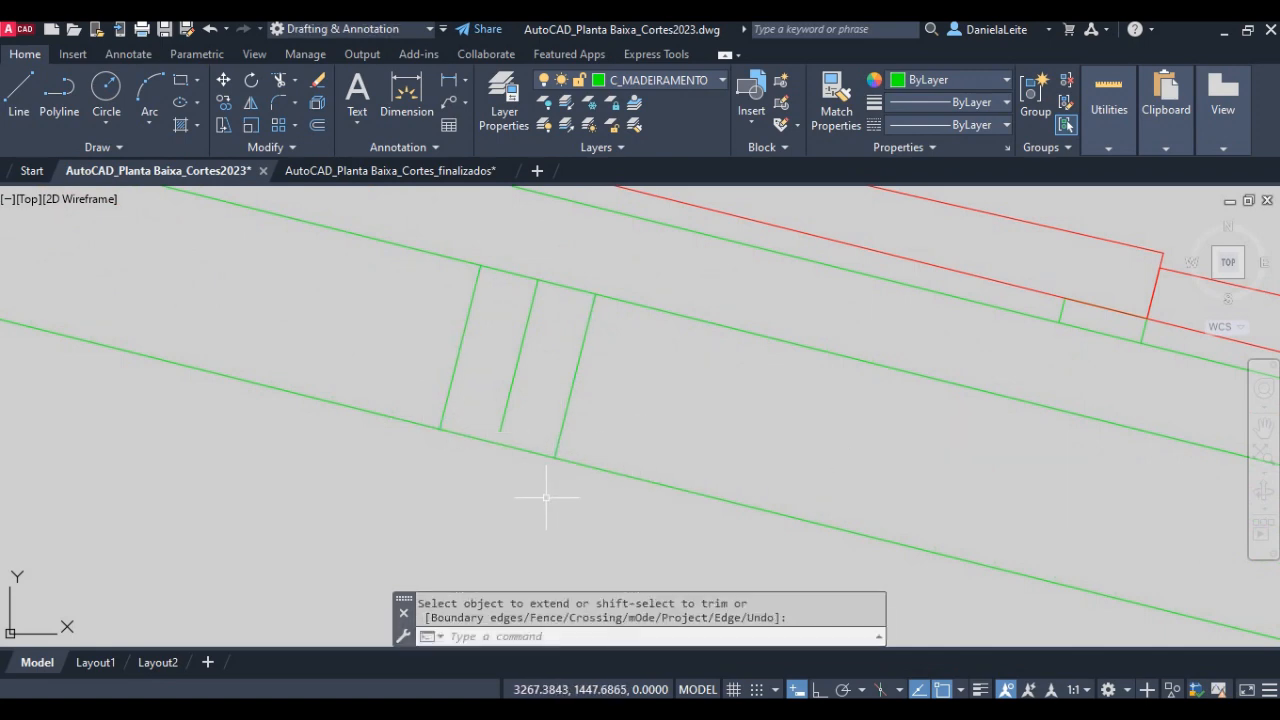
- Delete the auxiliary line in the middle of the purlin
click(520, 372)
click(486, 391)
key(Delete)
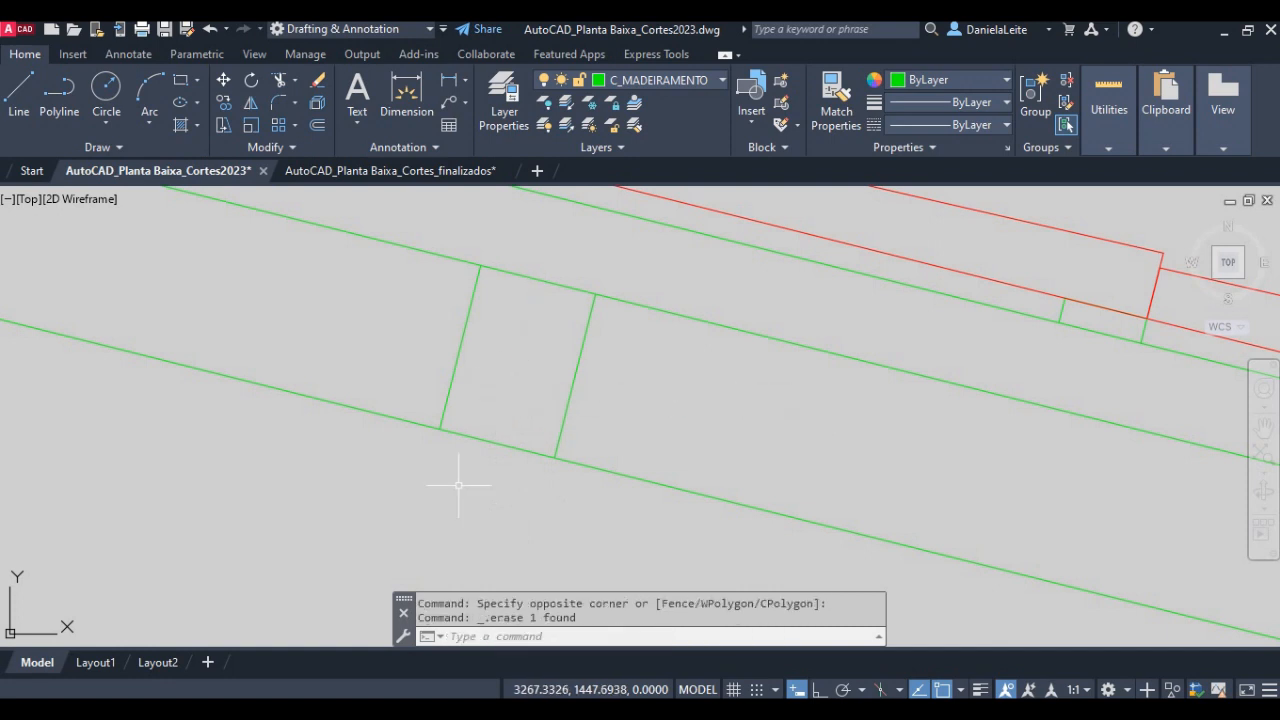
- Trim the offset bottom line on both sides of the purlin to leave a closed rectangle
text(tr)
key(Return)
click(345, 405)
click(689, 503)
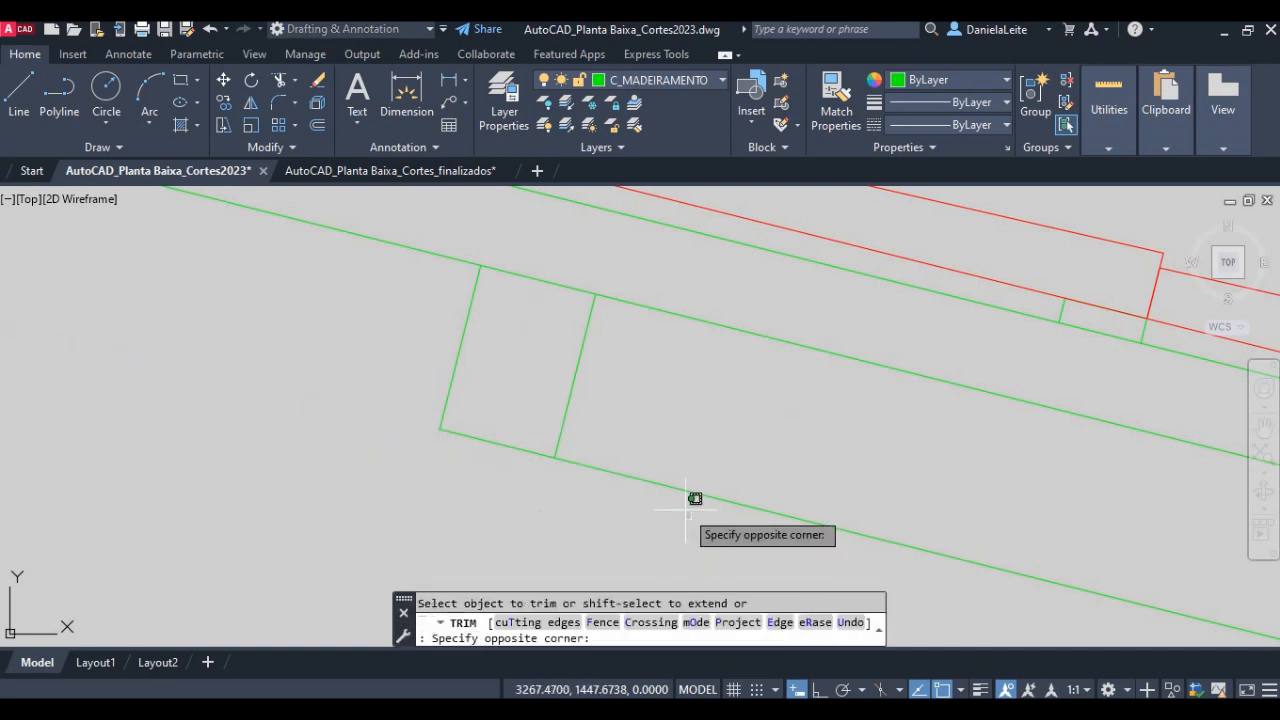
click(636, 437)
scroll(636, 437, down, 8)
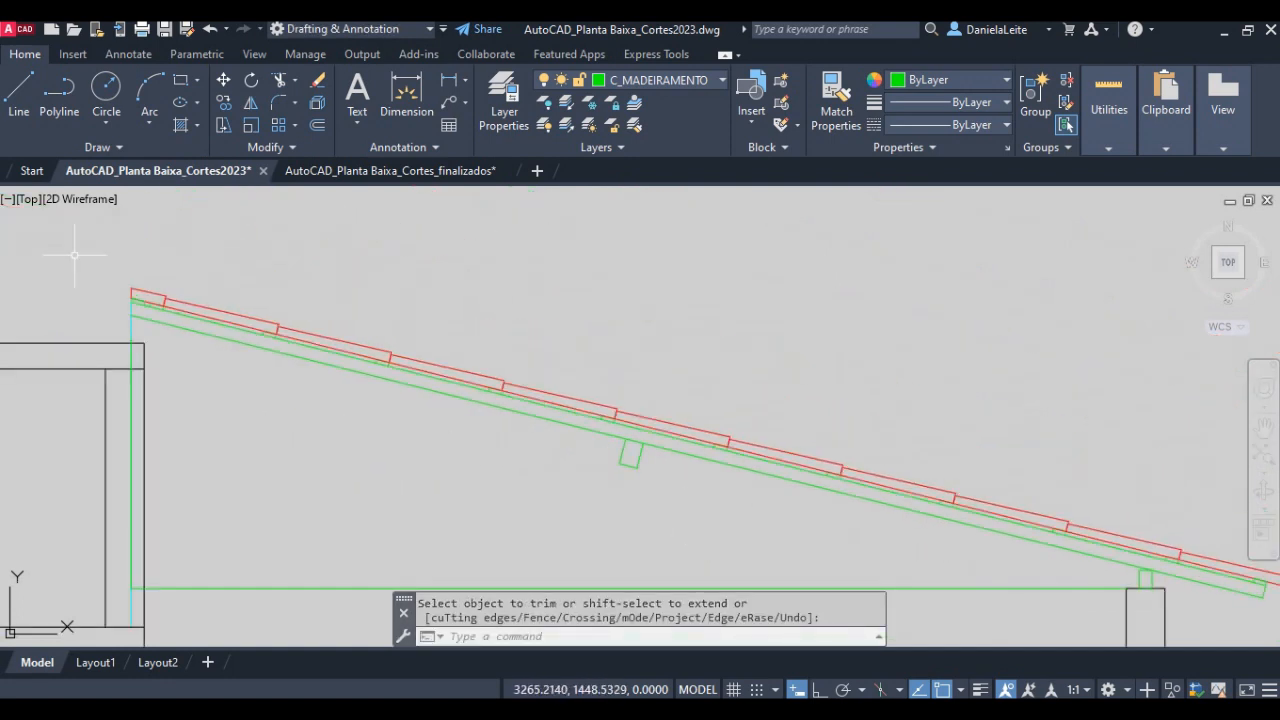
- Delete the auxiliary vertical ridge line on the COBERTA layer
scroll(122, 285, up, 2)
scroll(81, 330, up, 2)
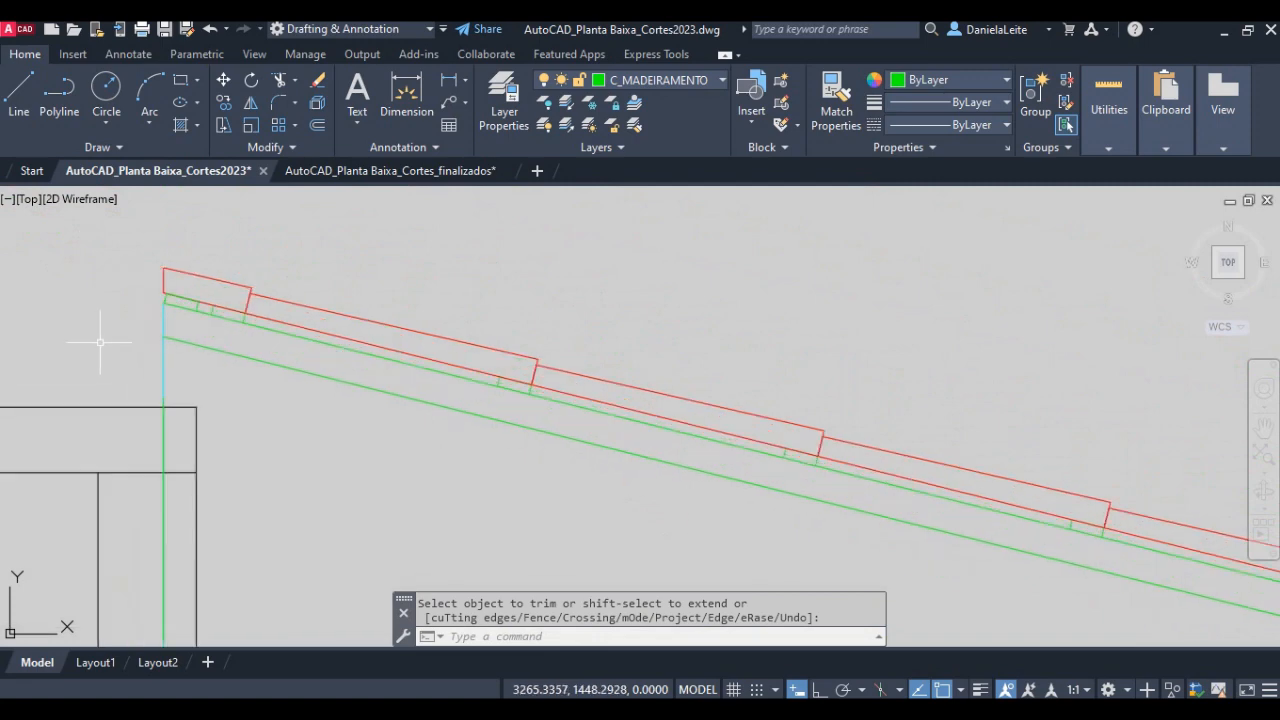
scroll(100, 342, up, 3)
scroll(200, 351, down, 3)
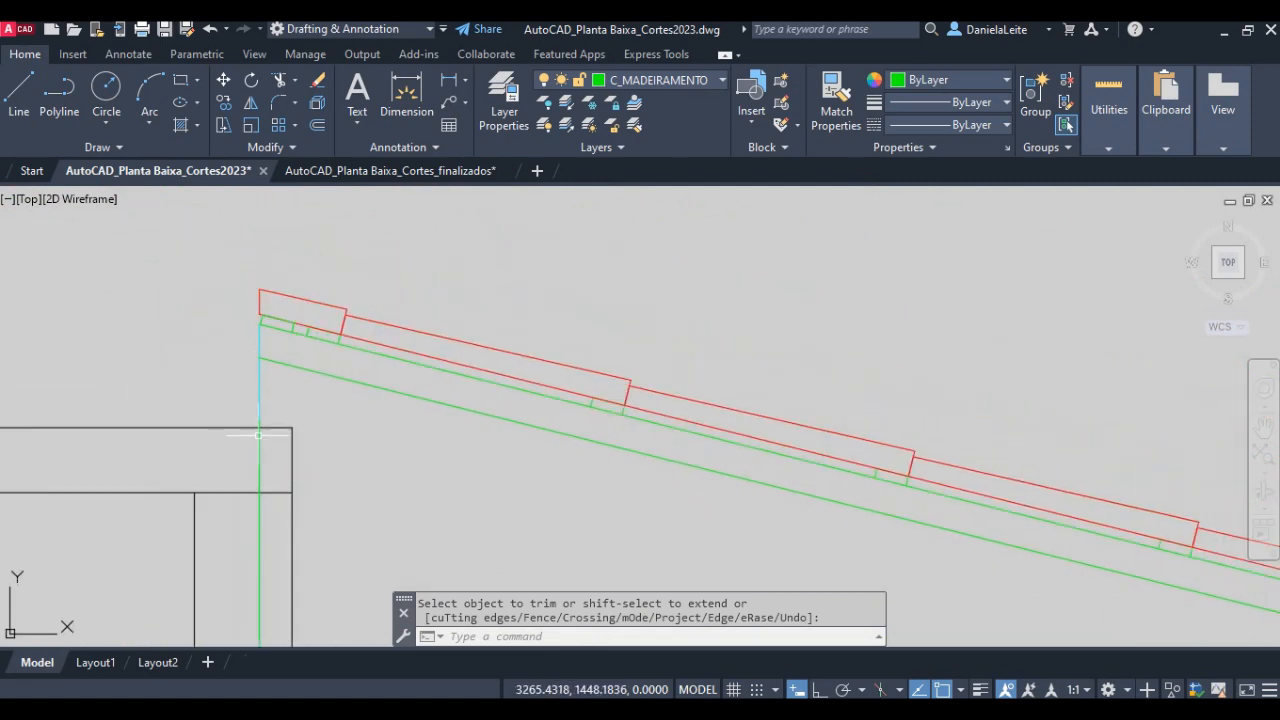
scroll(251, 399, up, 2)
key(Return)
click(267, 405)
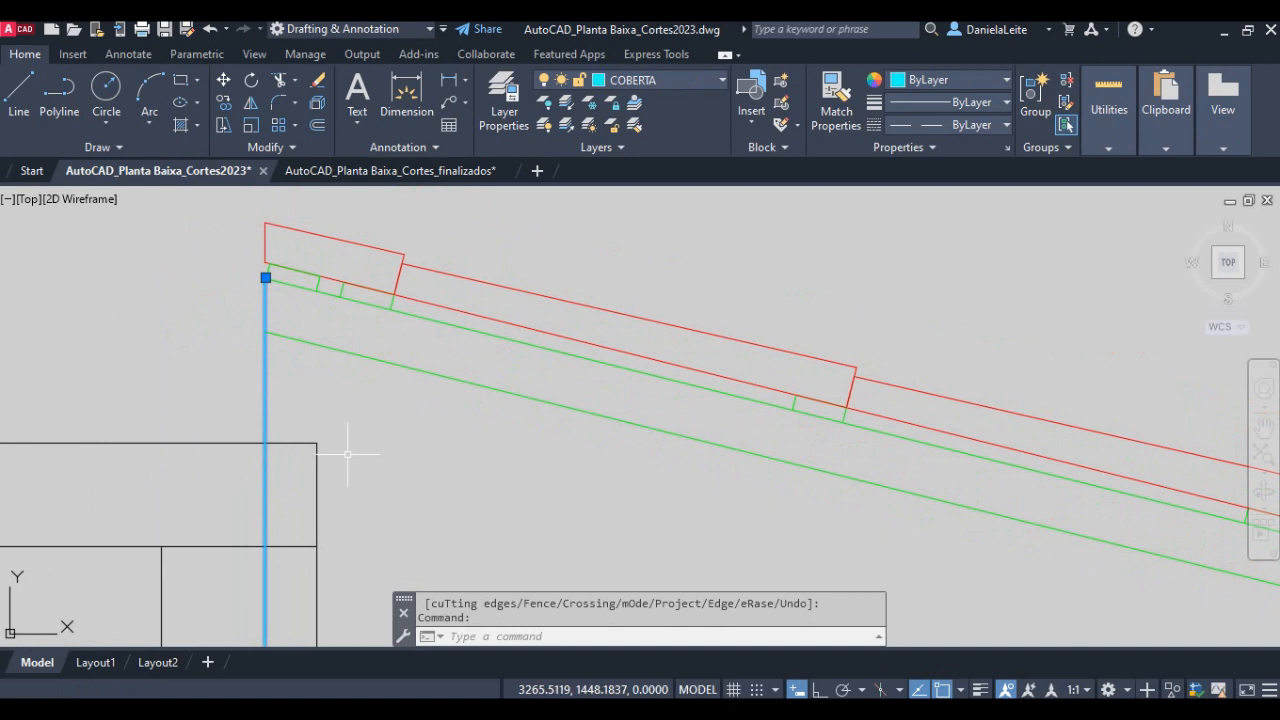
key(Delete)
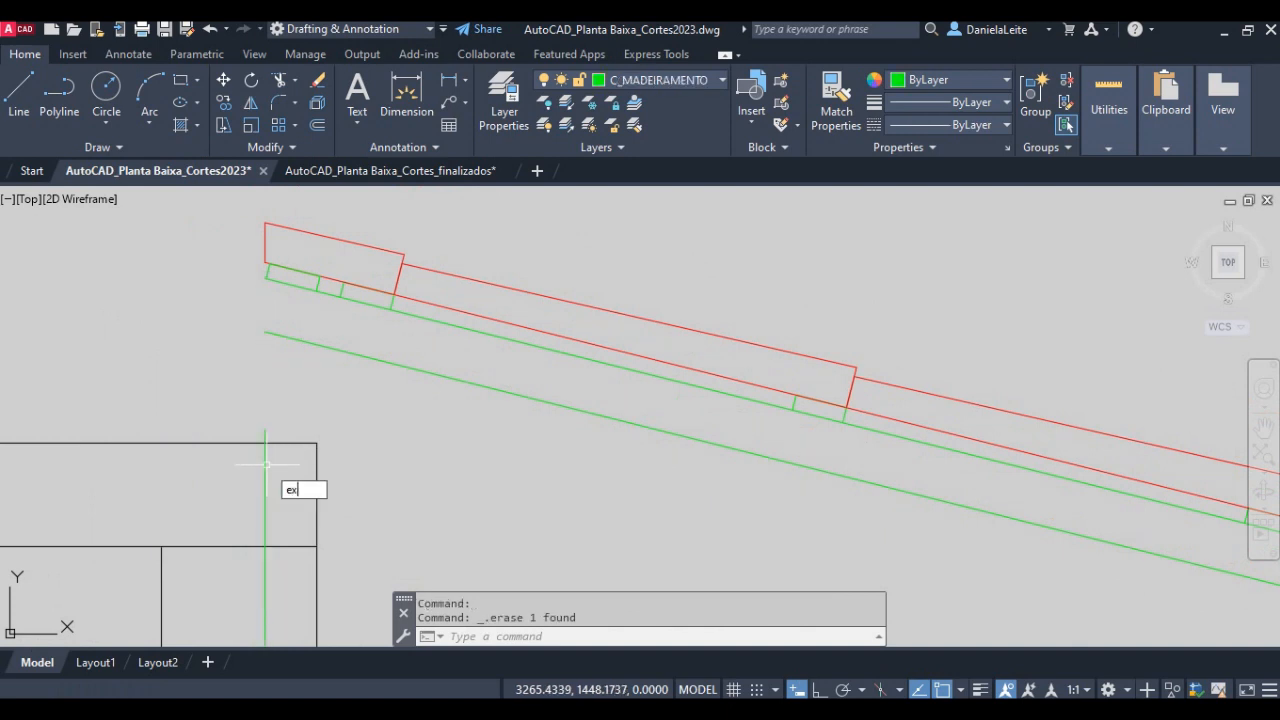
- Extend the green vertical line at the ridge up to the rafter's upper line
text(ex)
key(Return)
click(265, 435)
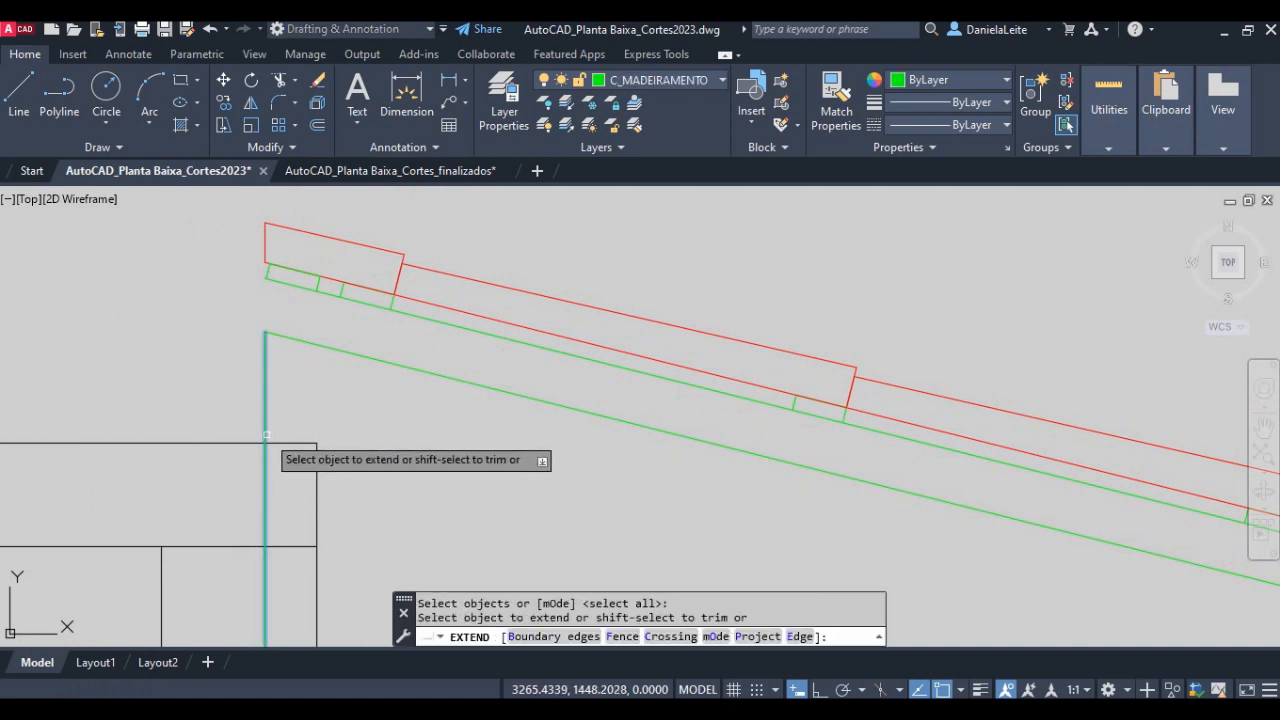
click(264, 362)
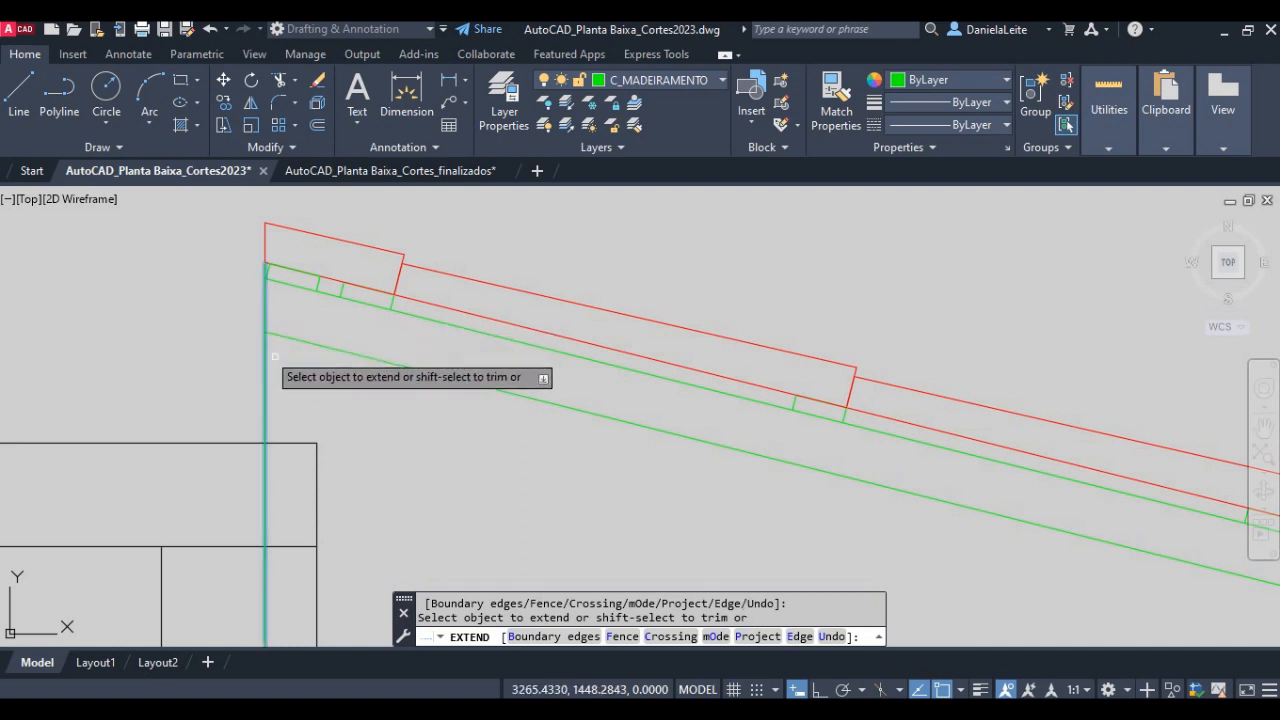
key(Return)
middle_drag(255, 367, 333, 339)
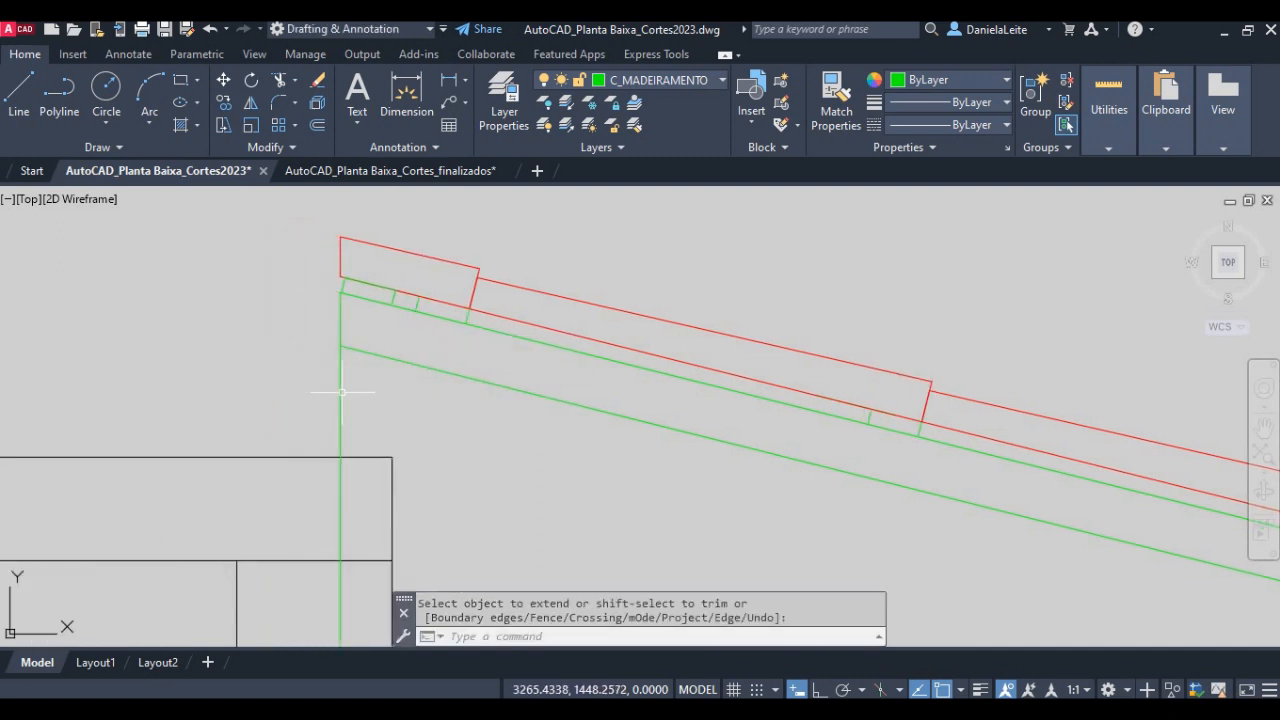
key(Return)
- Offset the green vertical ridge line 0.035 towards the roof slope to mark the half width of the ridge purlin
key(Return)
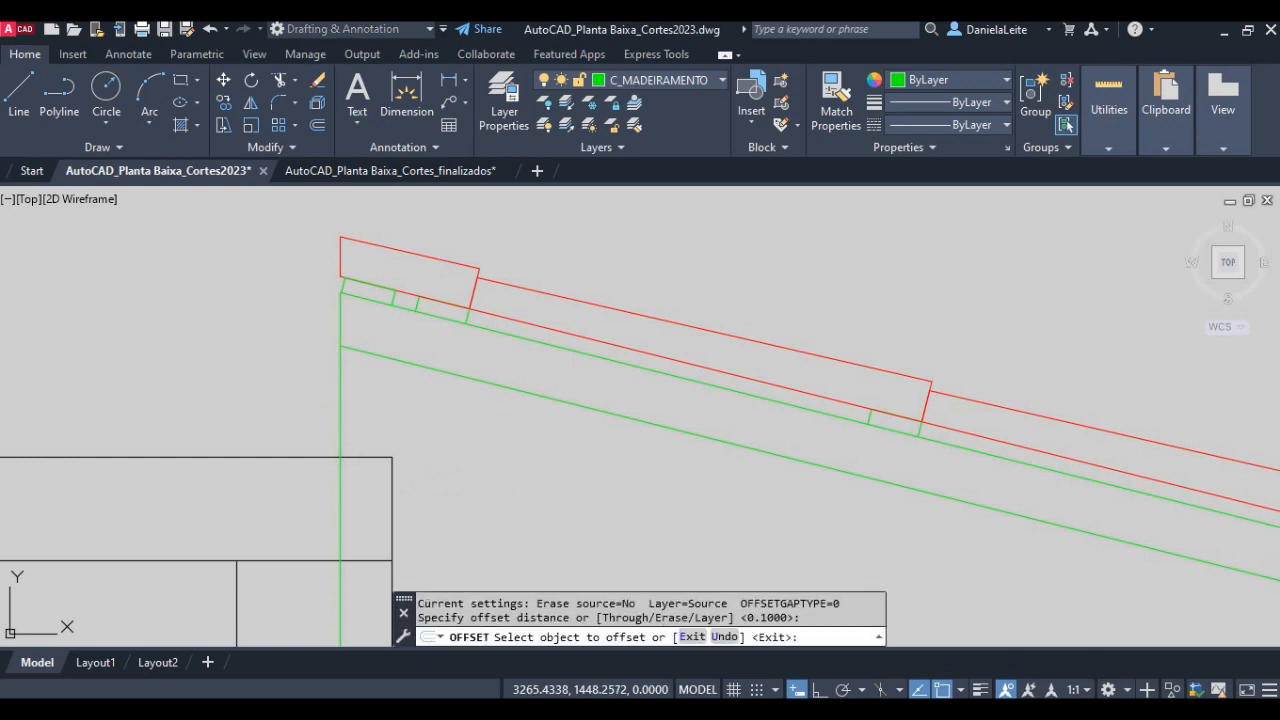
key(Escape)
text(o)
key(Return)
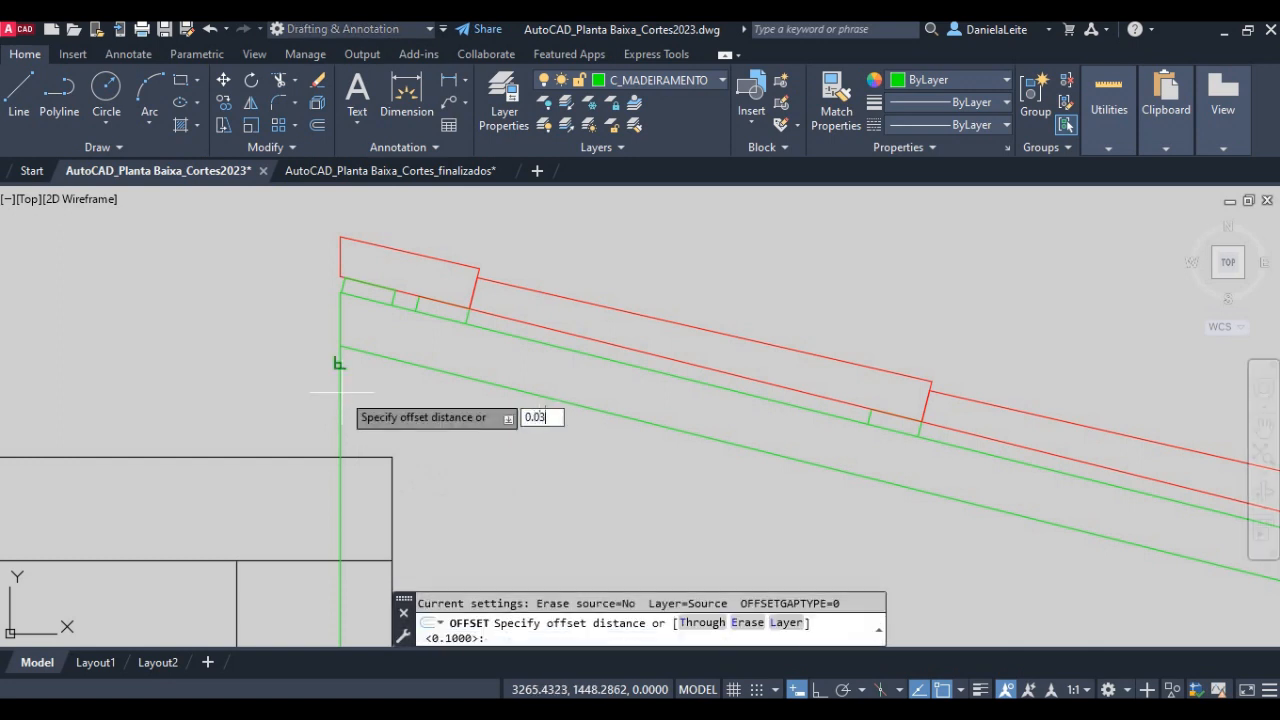
key(Return)
click(341, 392)
click(388, 393)
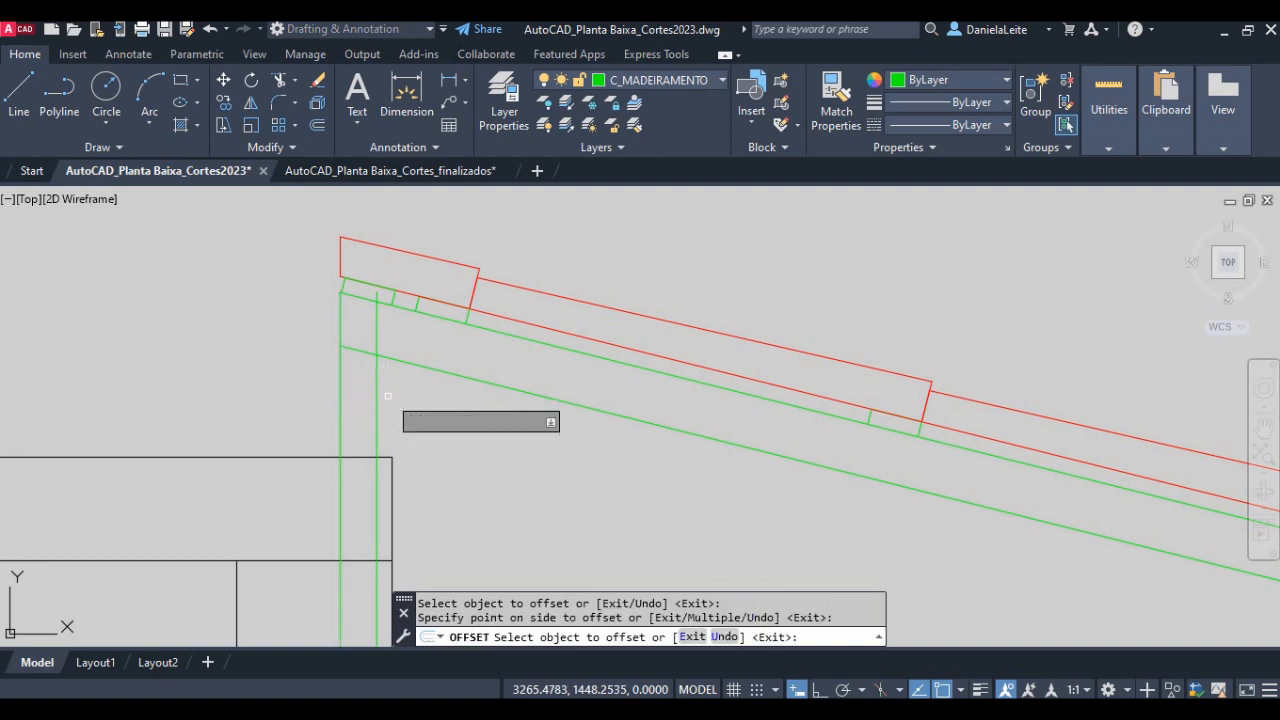
- Draw a horizontal line from where the offset vertical meets the rafter's lower line across to the vertical ridge line
key(Return)
text(l)
key(Return)
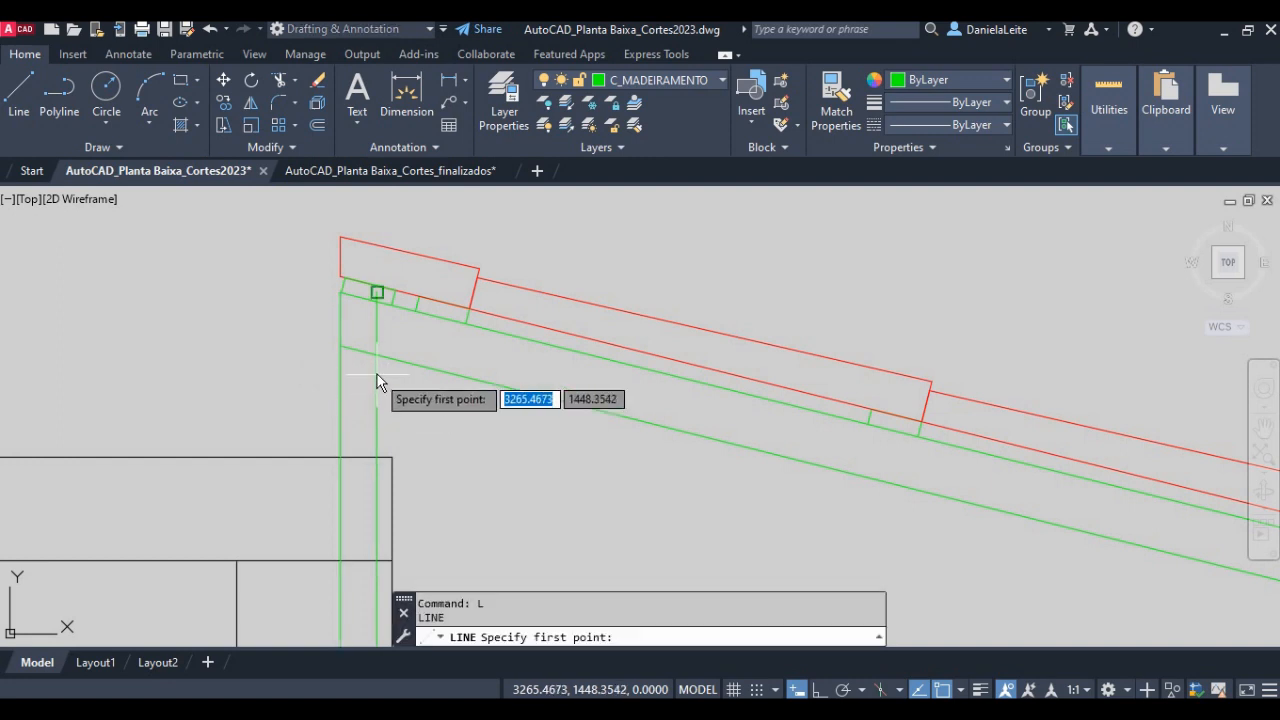
click(376, 355)
click(340, 355)
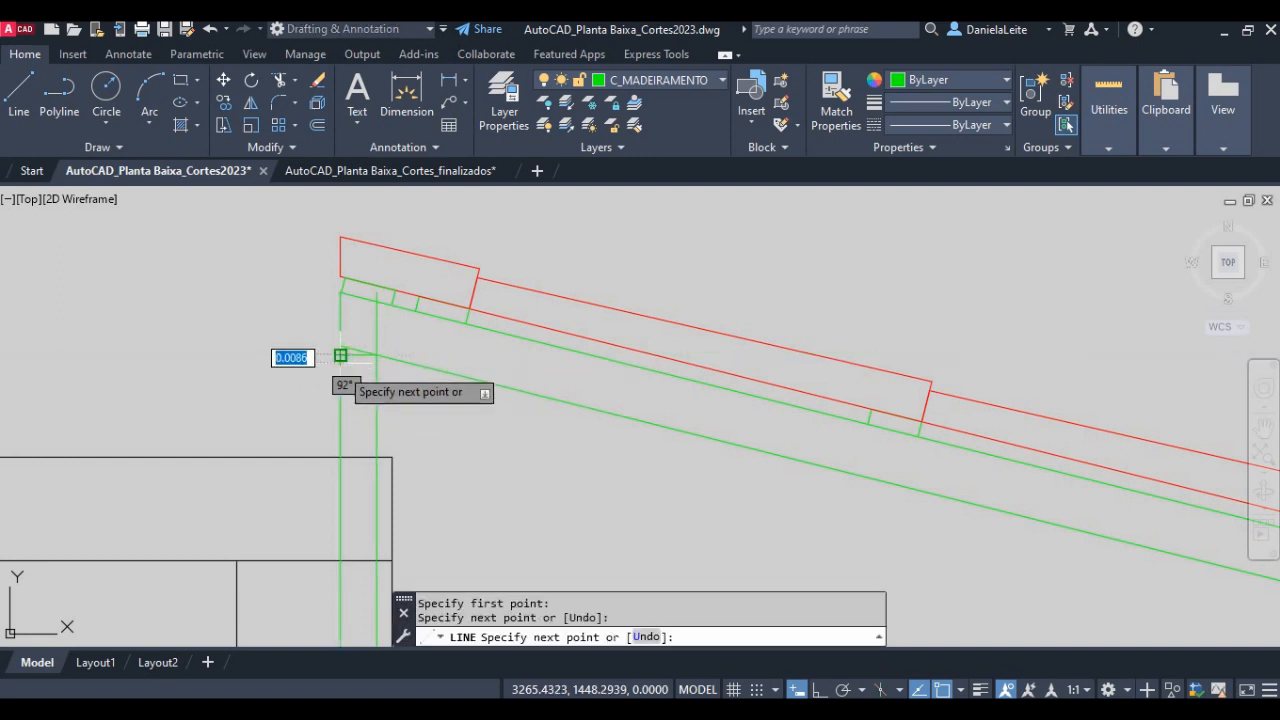
key(Return)
- Offset the short horizontal line under the rafter 0.10 downwards
text(o)
key(Return)
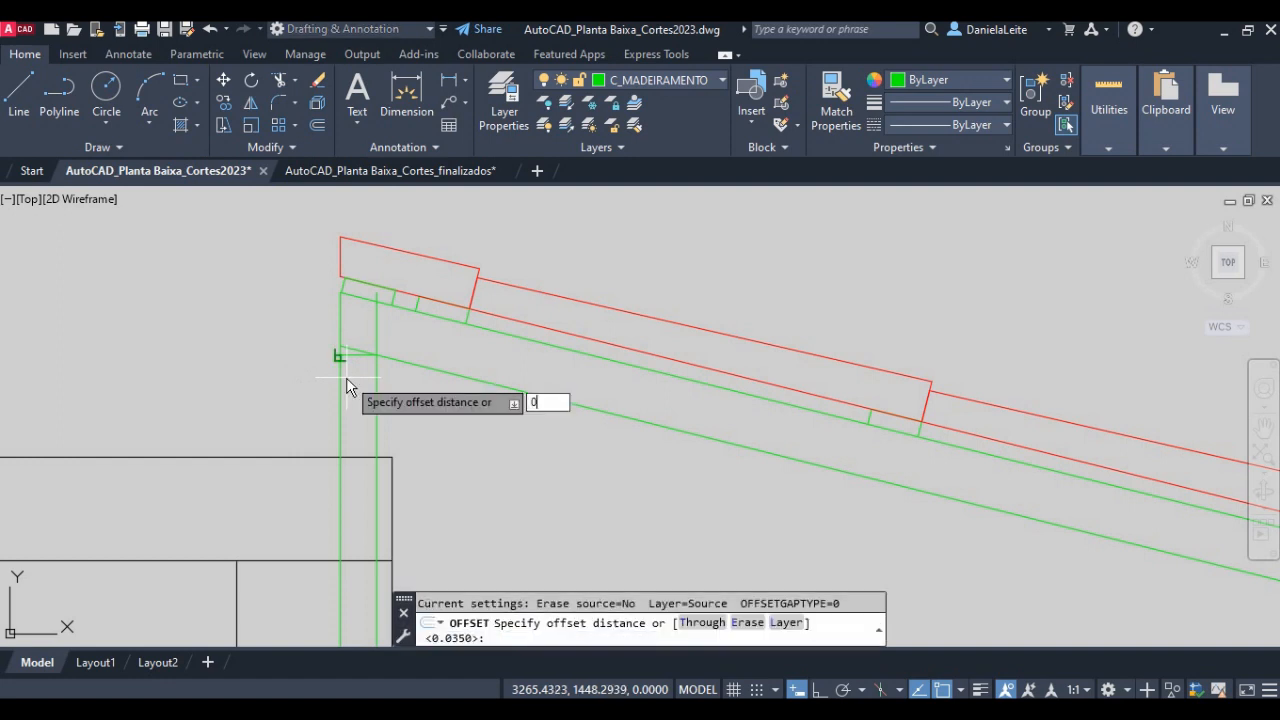
text(0.10)
key(Return)
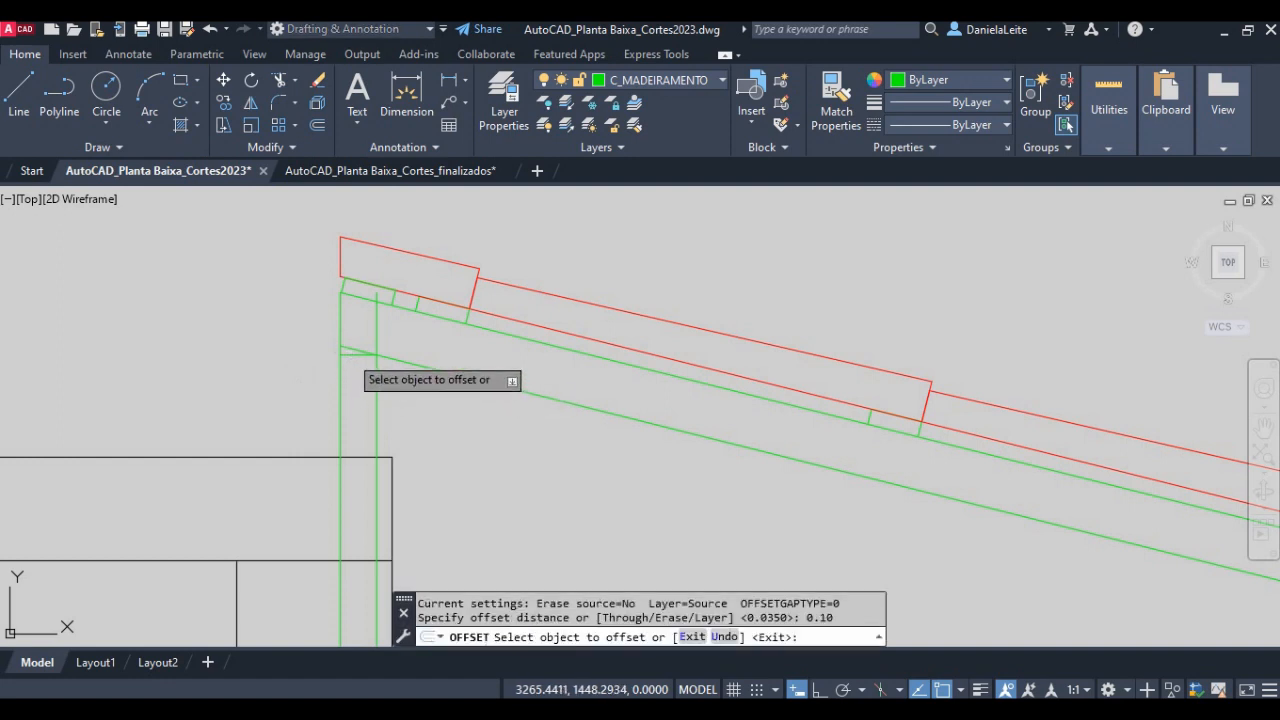
click(352, 355)
click(363, 467)
key(Return)
- Trim both green vertical lines below the slab's top edge and delete the offset horizontal line just under that edge
scroll(355, 450, up, 2)
scroll(365, 490, up, 5)
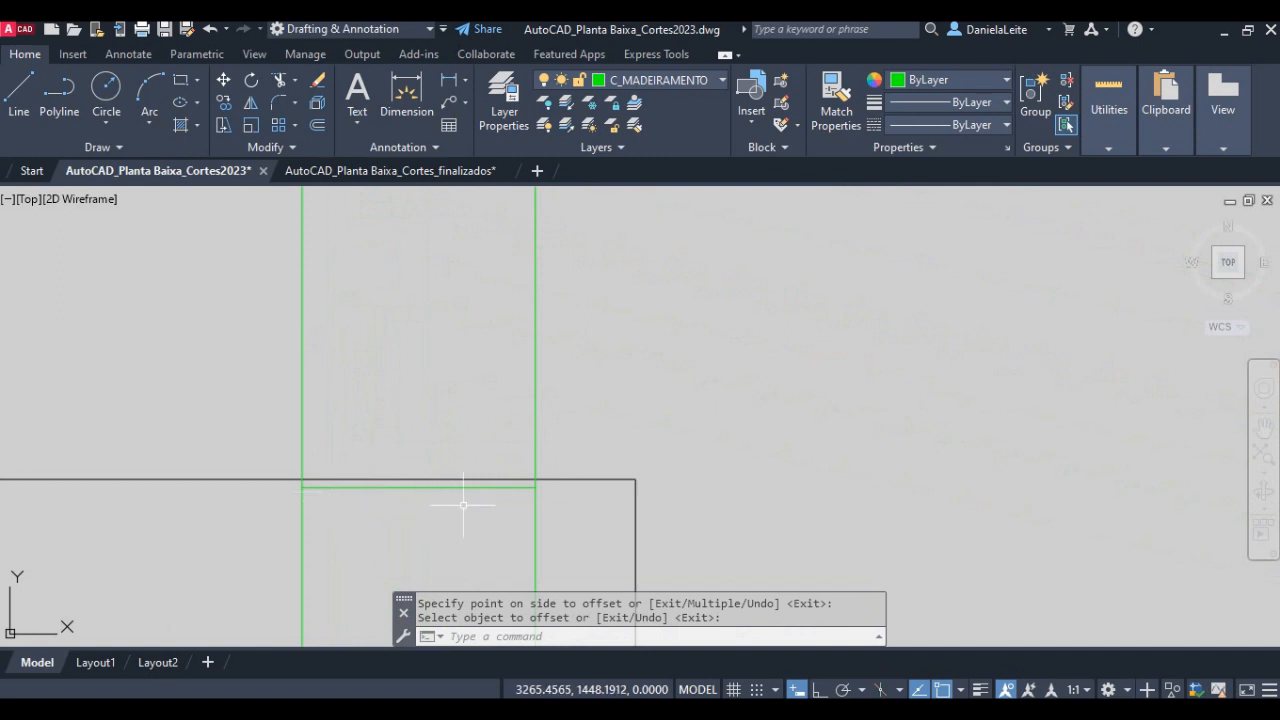
key(Return)
key(Return)
click(573, 533)
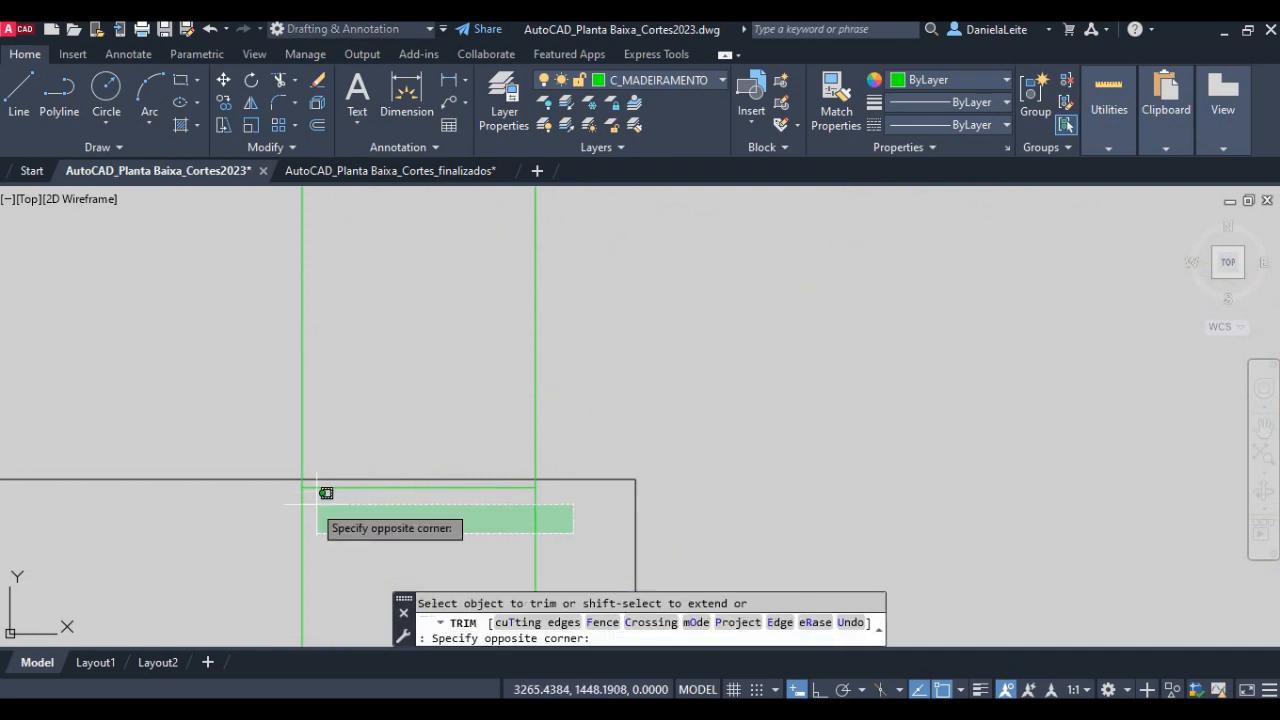
click(273, 485)
key(Return)
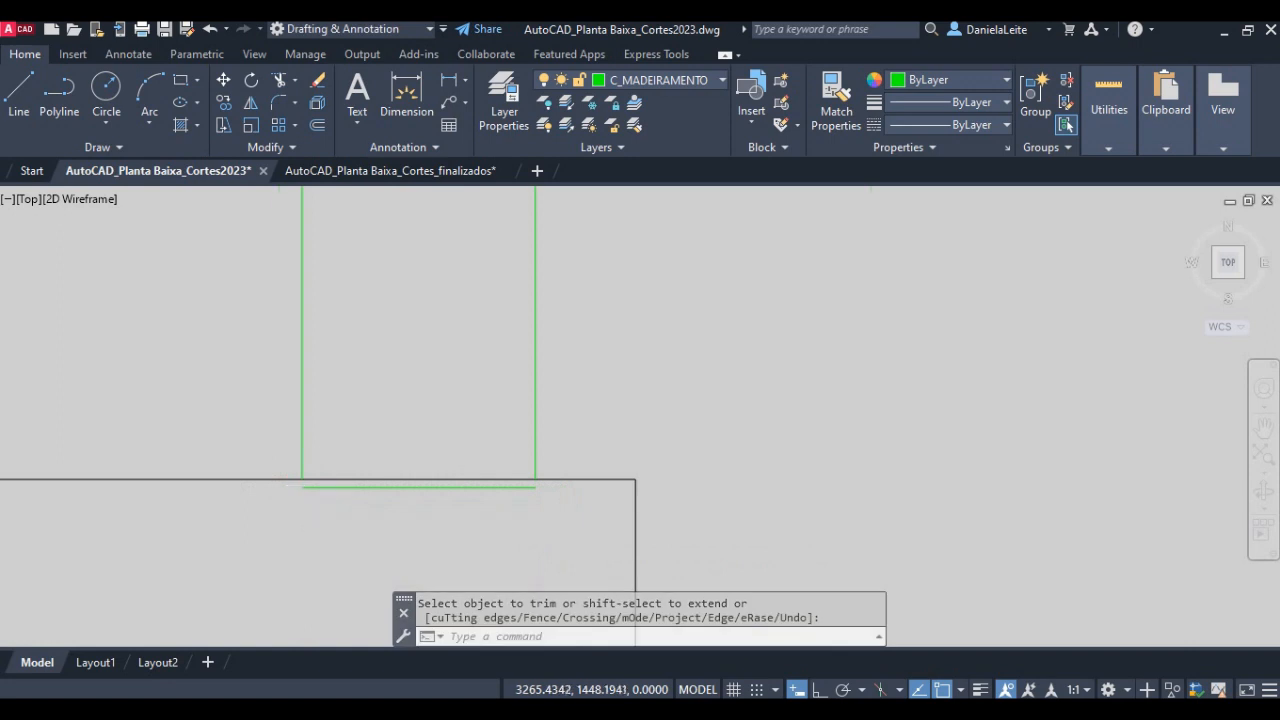
scroll(310, 488, up, 4)
click(319, 491)
key(Delete)
- Trim the vertical ridge line below the rafter's lower line, leaving only its part within the rafter
scroll(360, 520, down, 6)
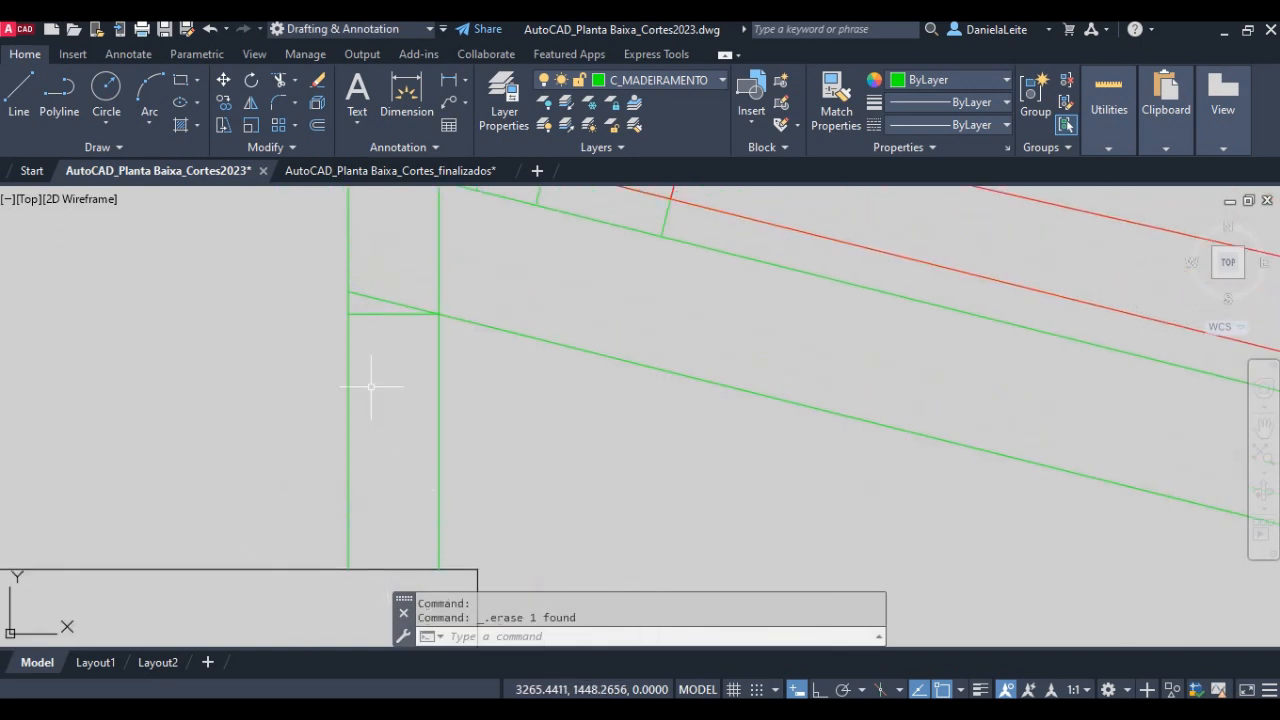
scroll(371, 387, down, 4)
middle_drag(370, 378, 378, 392)
scroll(366, 422, up, 2)
text(tr)
key(Return)
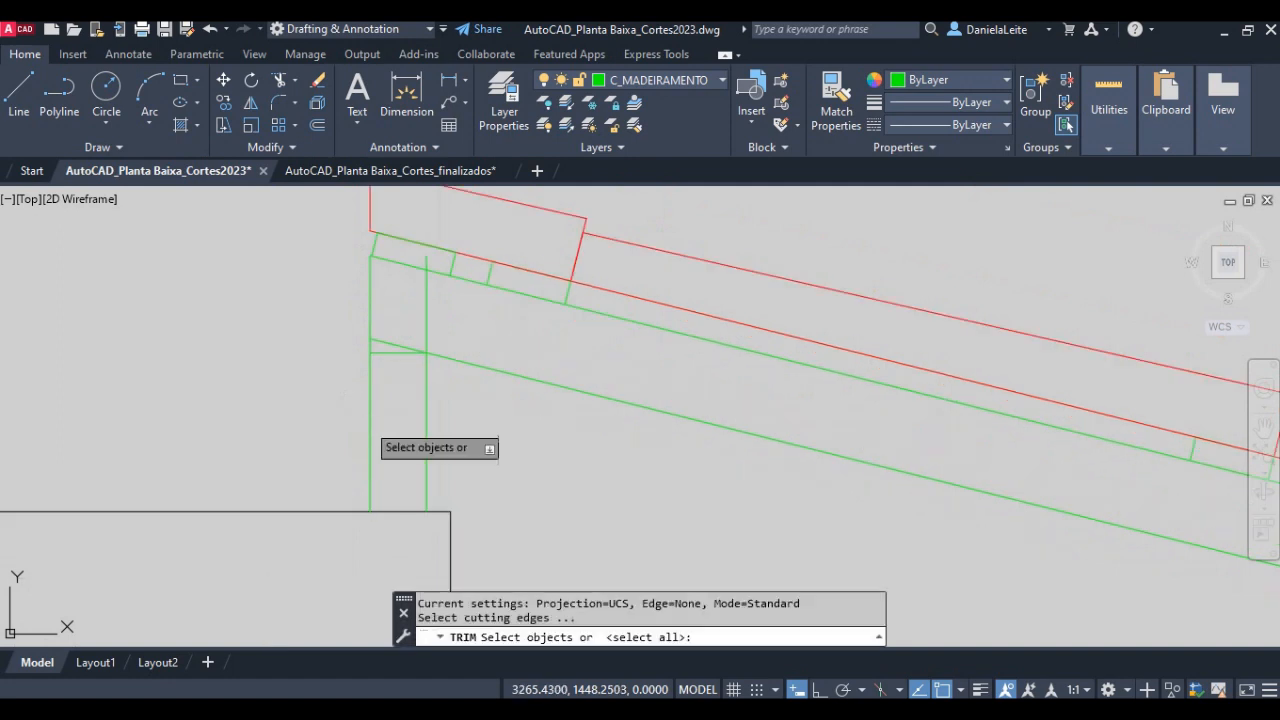
key(Return)
click(370, 440)
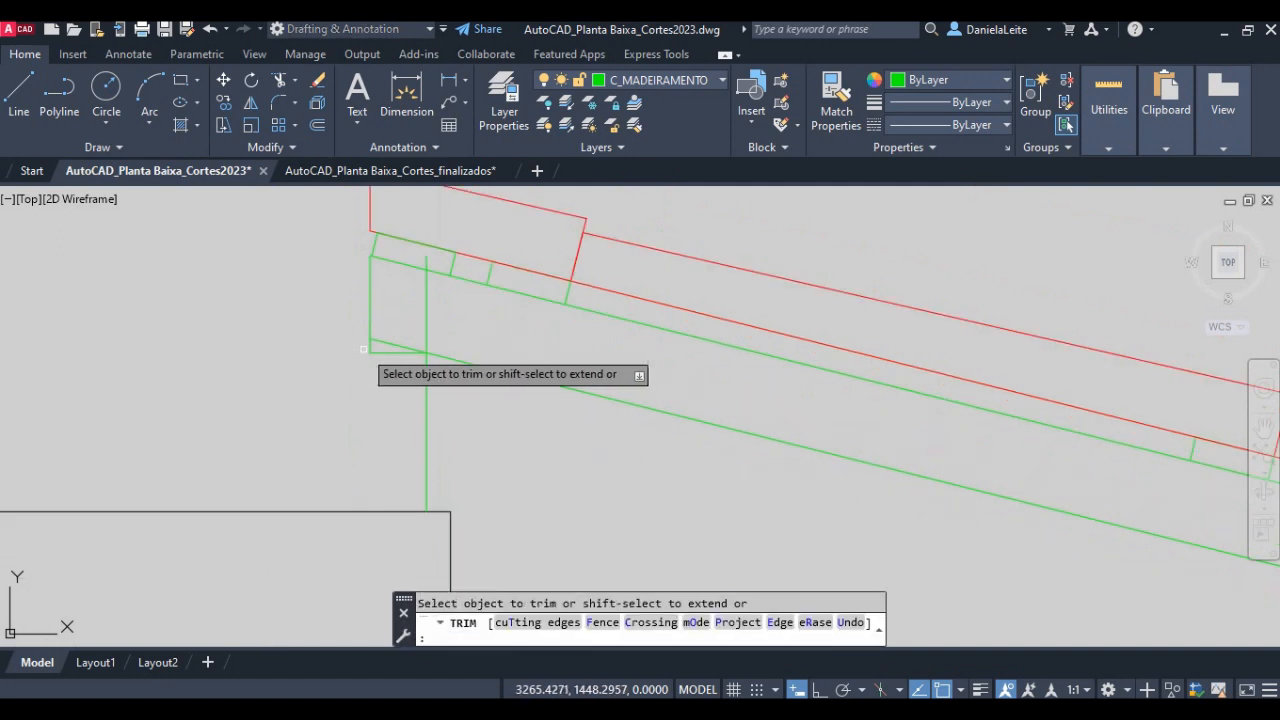
scroll(309, 380, down, 2)
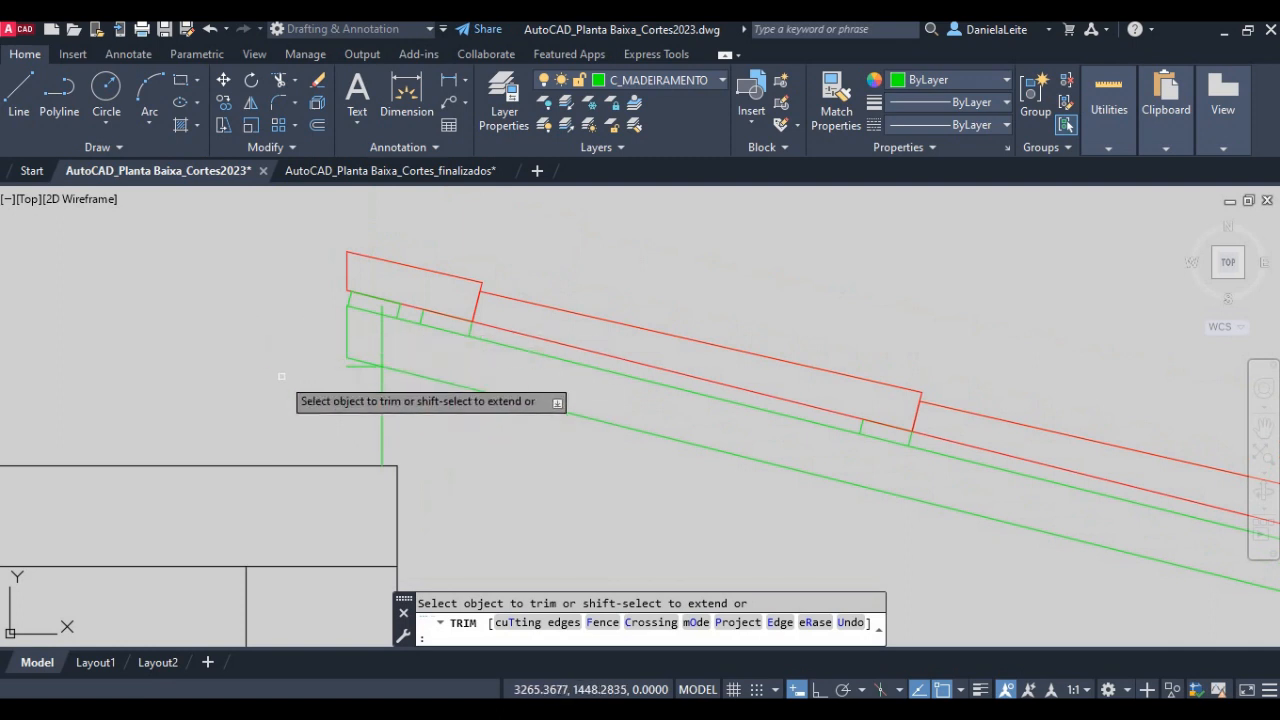
key(Escape)
- Trim the offset vertical line inside and above the rafter so it starts at the rafter's lower line
scroll(376, 342, up, 2)
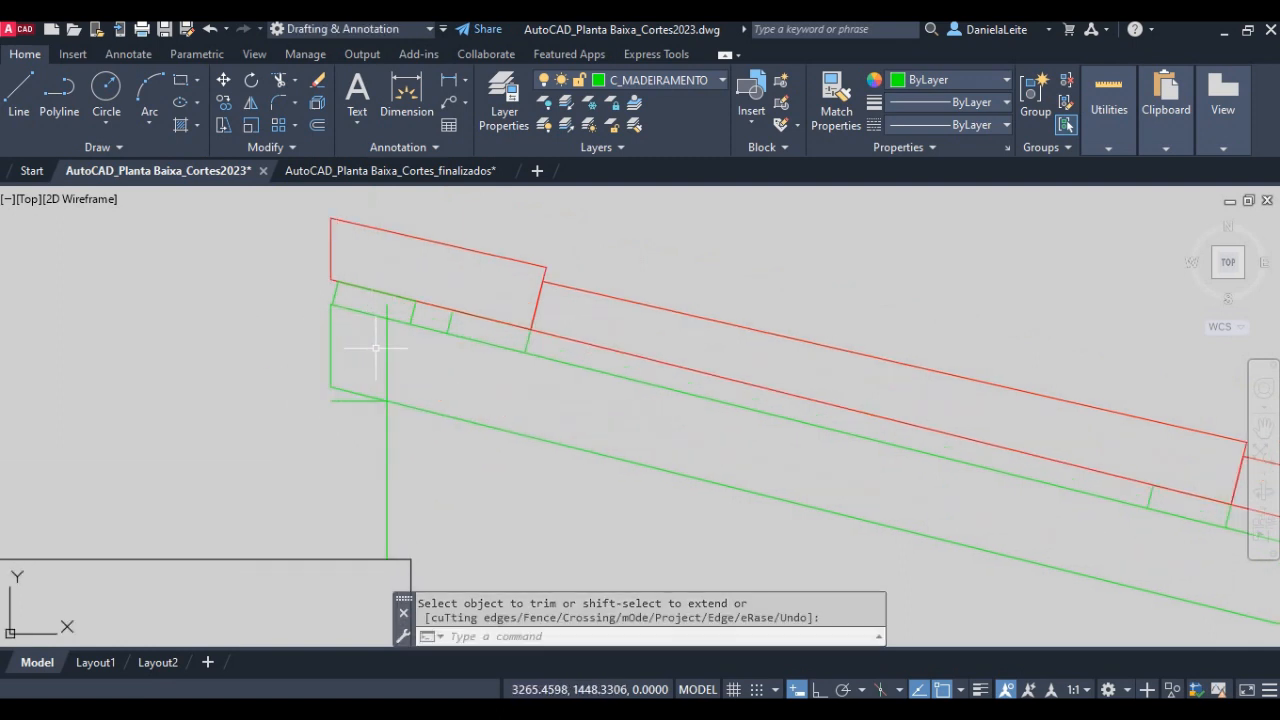
key(Return)
key(Return)
click(388, 312)
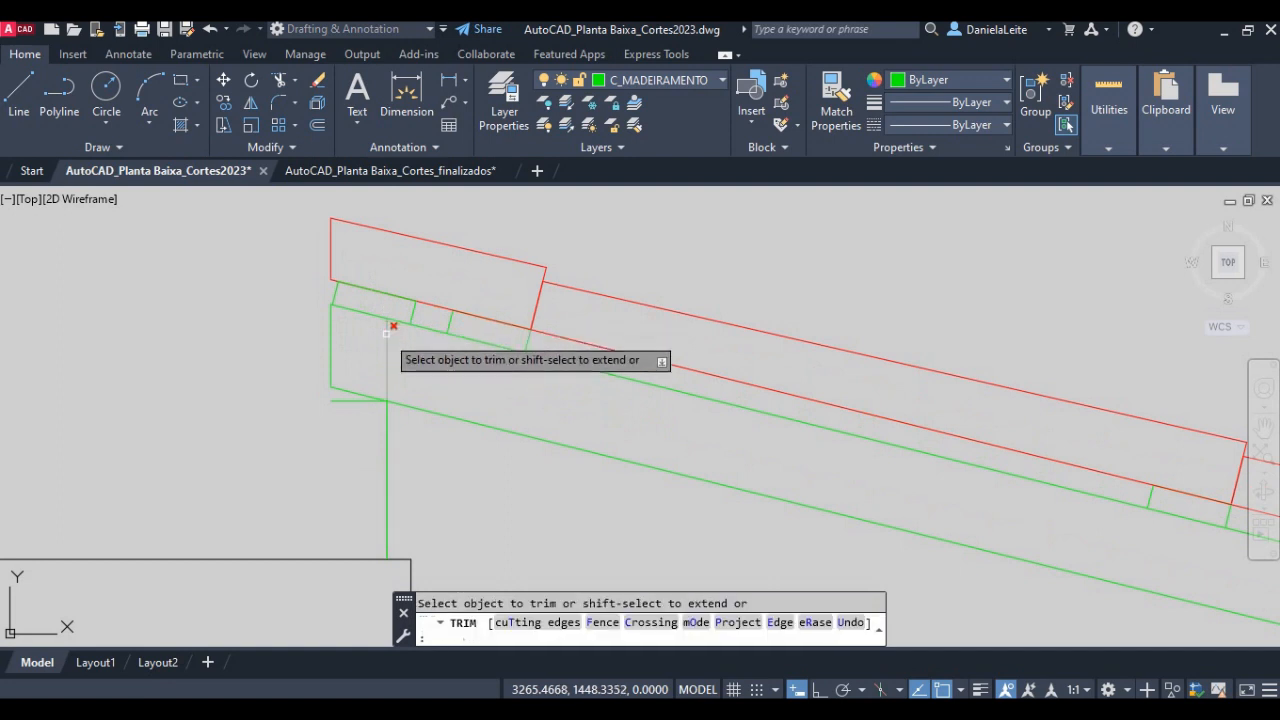
key(Return)
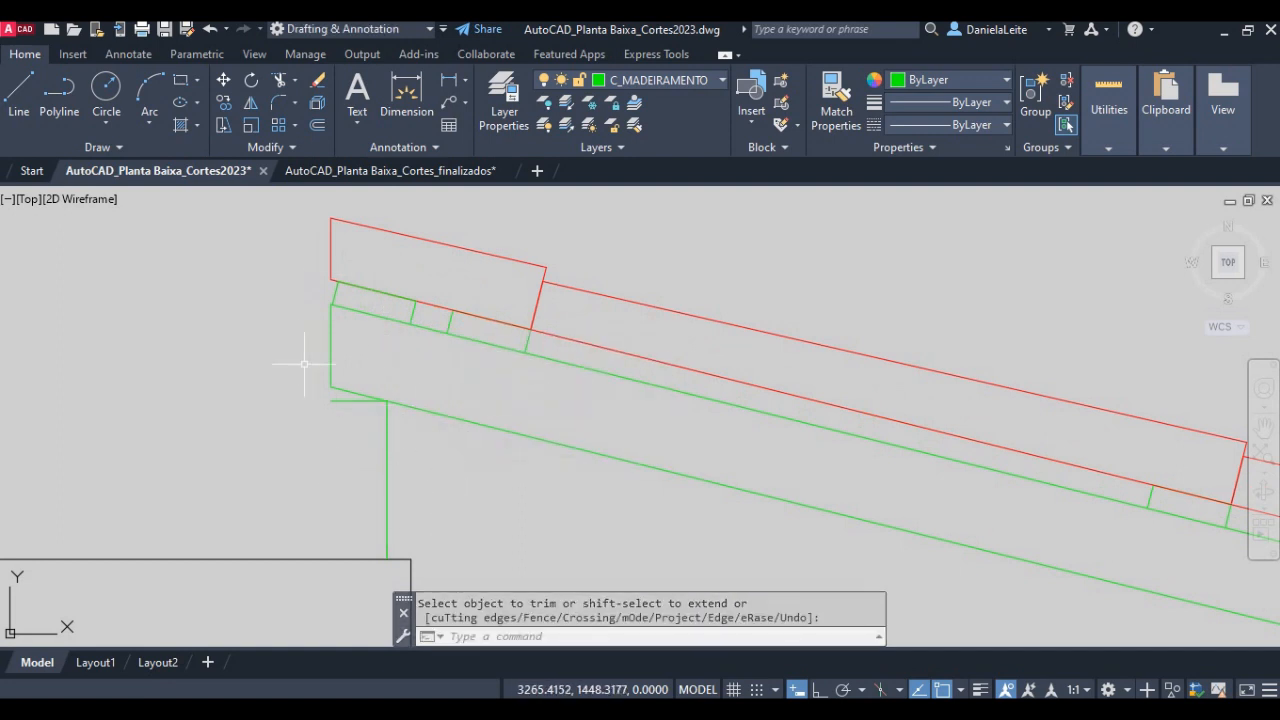
- Mirror the finished roof slope with its rafter, battens, tiles, purlins and ridge support about the vertical ridge line, keeping the originals
scroll(305, 364, down, 2)
scroll(434, 449, down, 2)
mouse_move(661, 512)
middle_down()
mouse_move(500, 375)
mouse_move(465, 413)
middle_up()
key(Escape)
text(mi)
key(Return)
scroll(466, 421, down, 4)
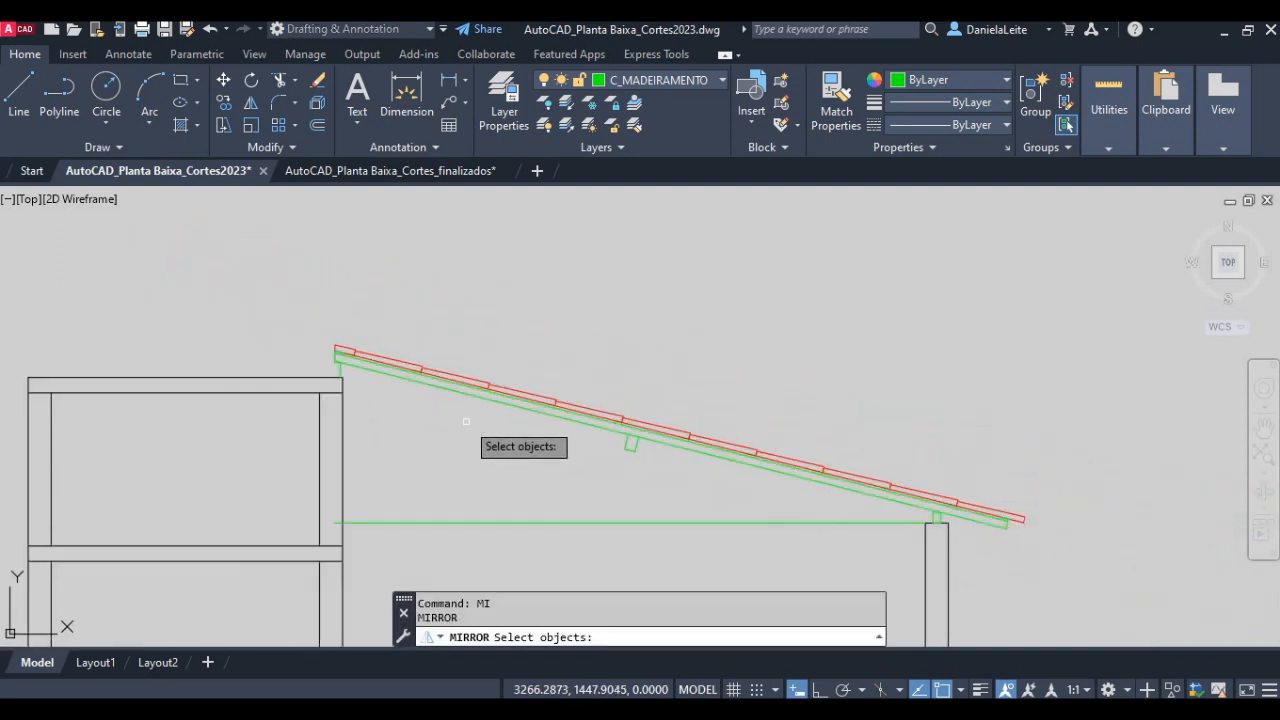
scroll(1002, 527, up, 4)
click(1098, 566)
click(882, 376)
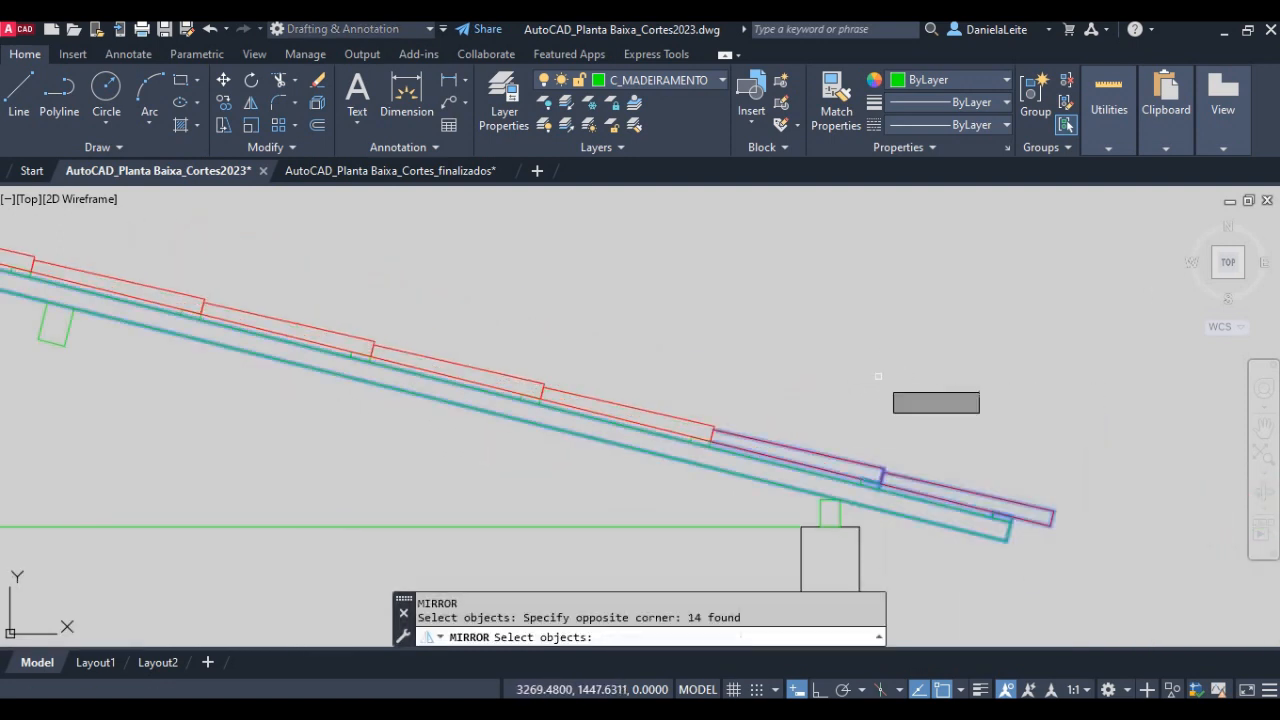
scroll(891, 478, up, 3)
scroll(865, 487, down, 2)
click(866, 545)
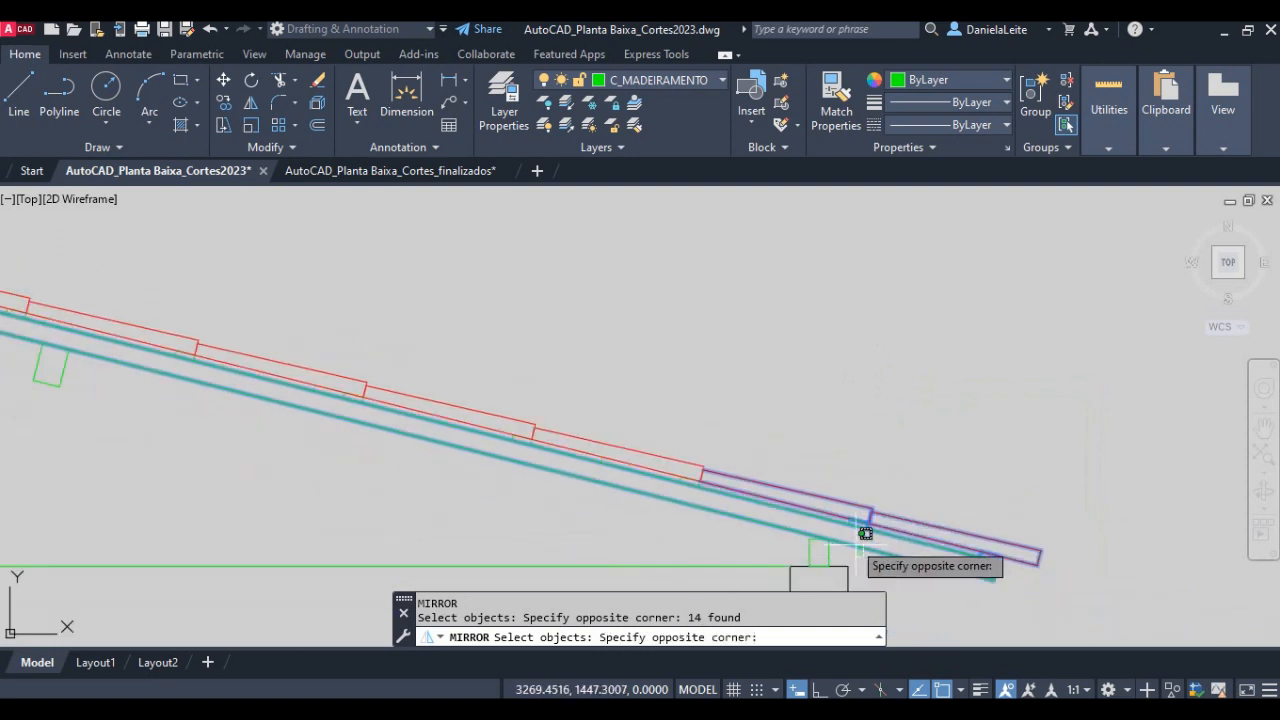
click(605, 368)
click(1070, 586)
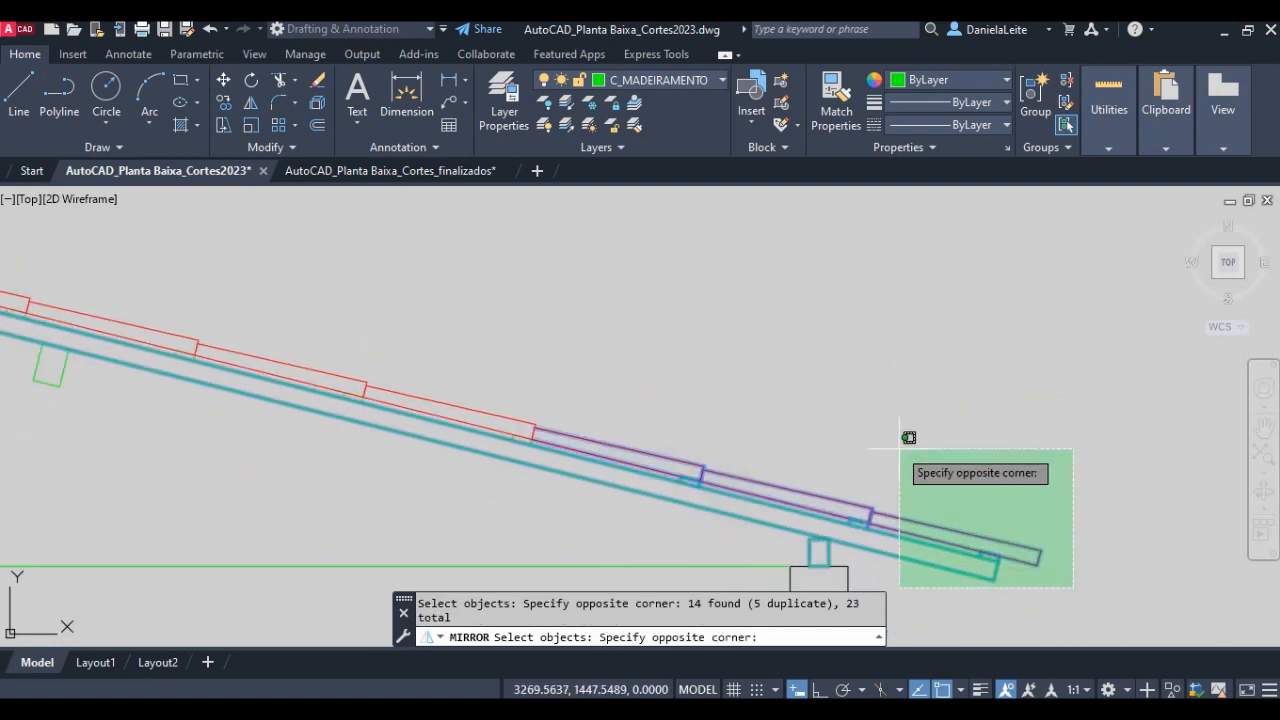
click(870, 435)
click(669, 514)
click(238, 286)
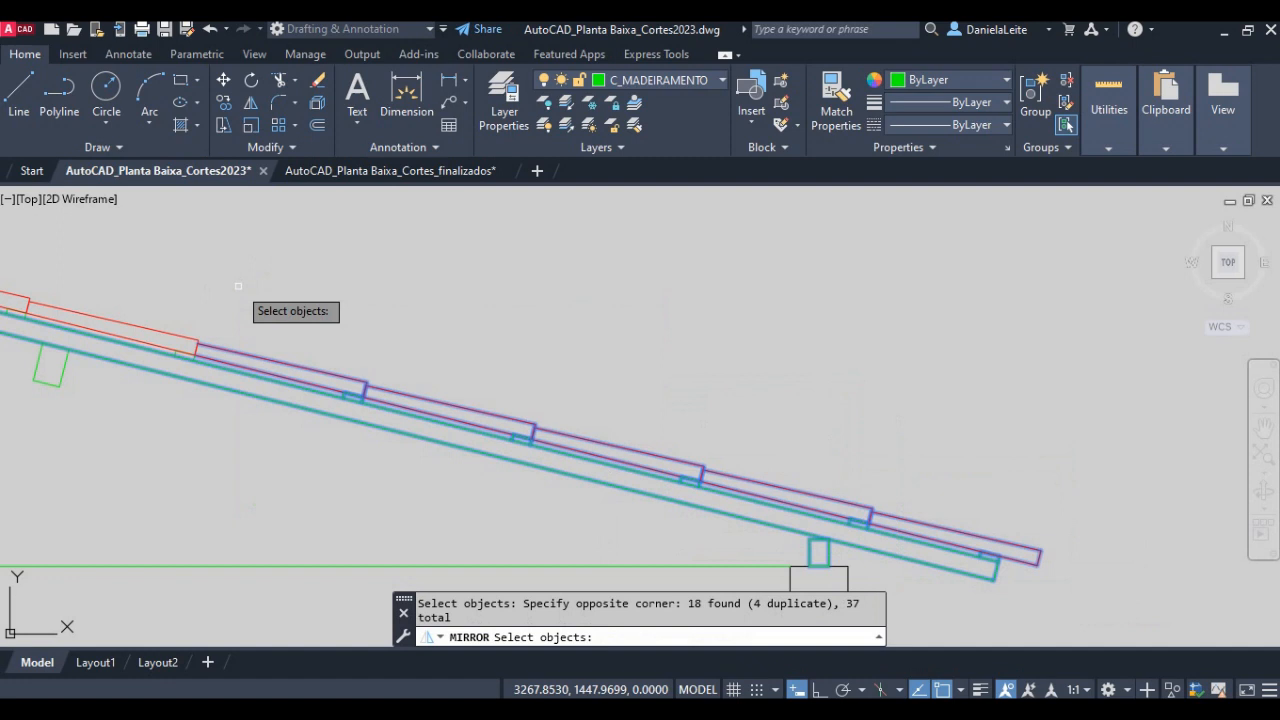
click(680, 514)
click(128, 245)
scroll(284, 326, down, 3)
scroll(284, 326, down, 1)
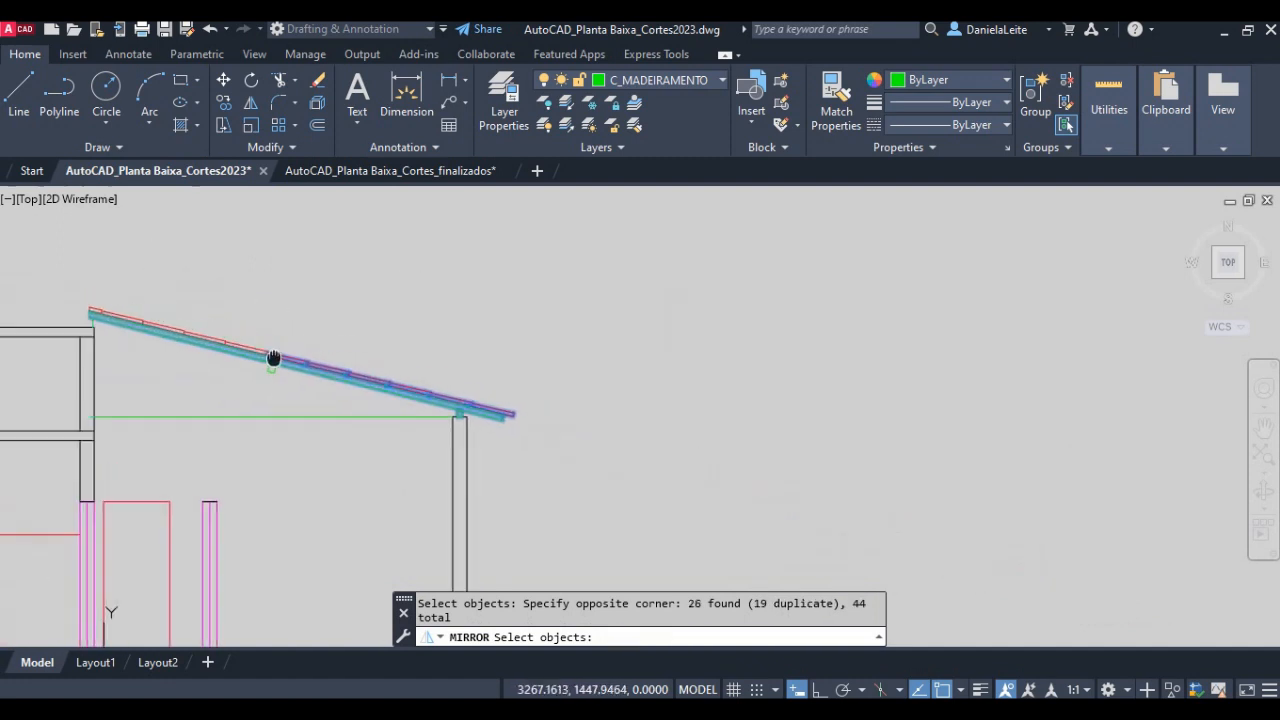
scroll(274, 357, up, 5)
click(666, 493)
click(355, 280)
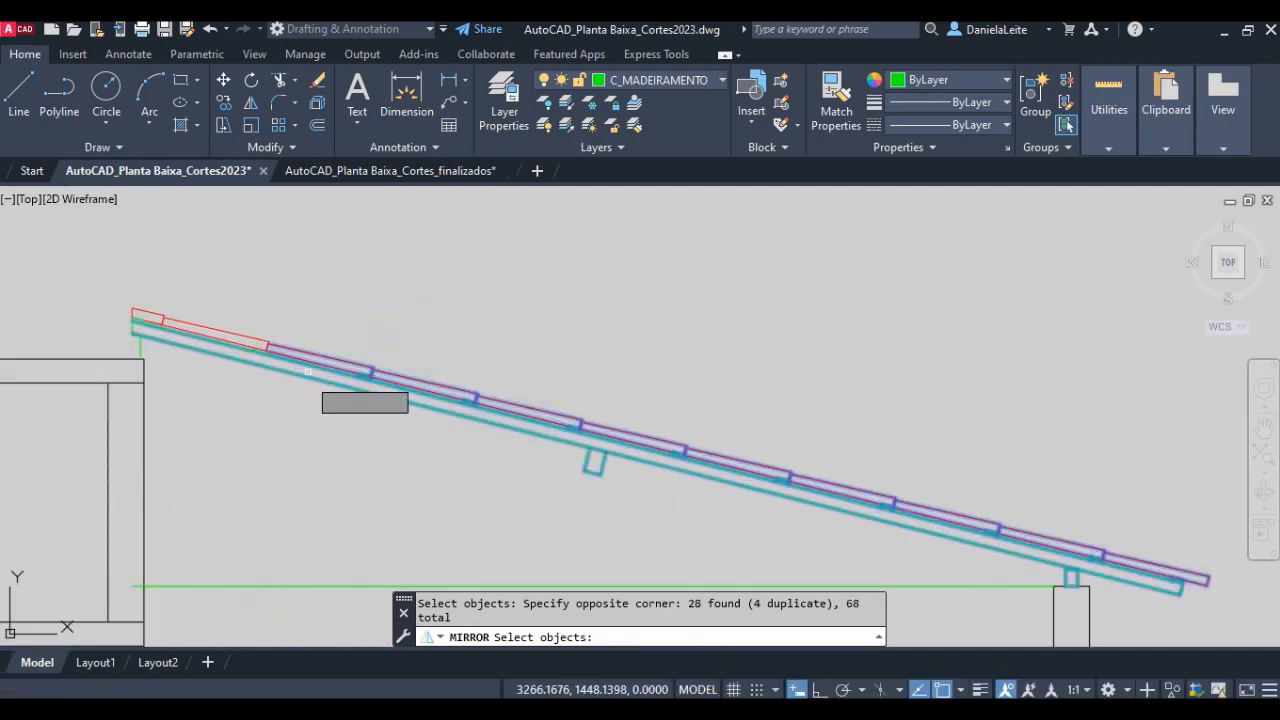
click(277, 437)
click(113, 277)
scroll(115, 290, up, 3)
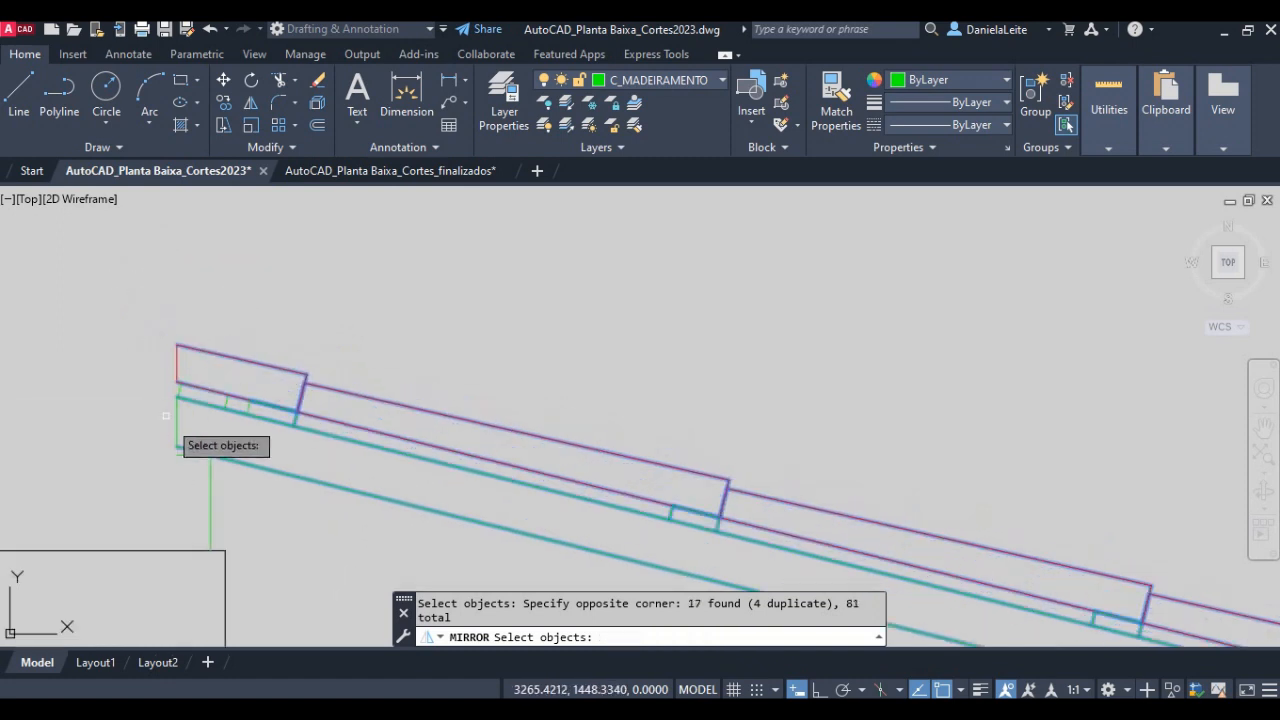
click(286, 507)
click(28, 224)
key(Return)
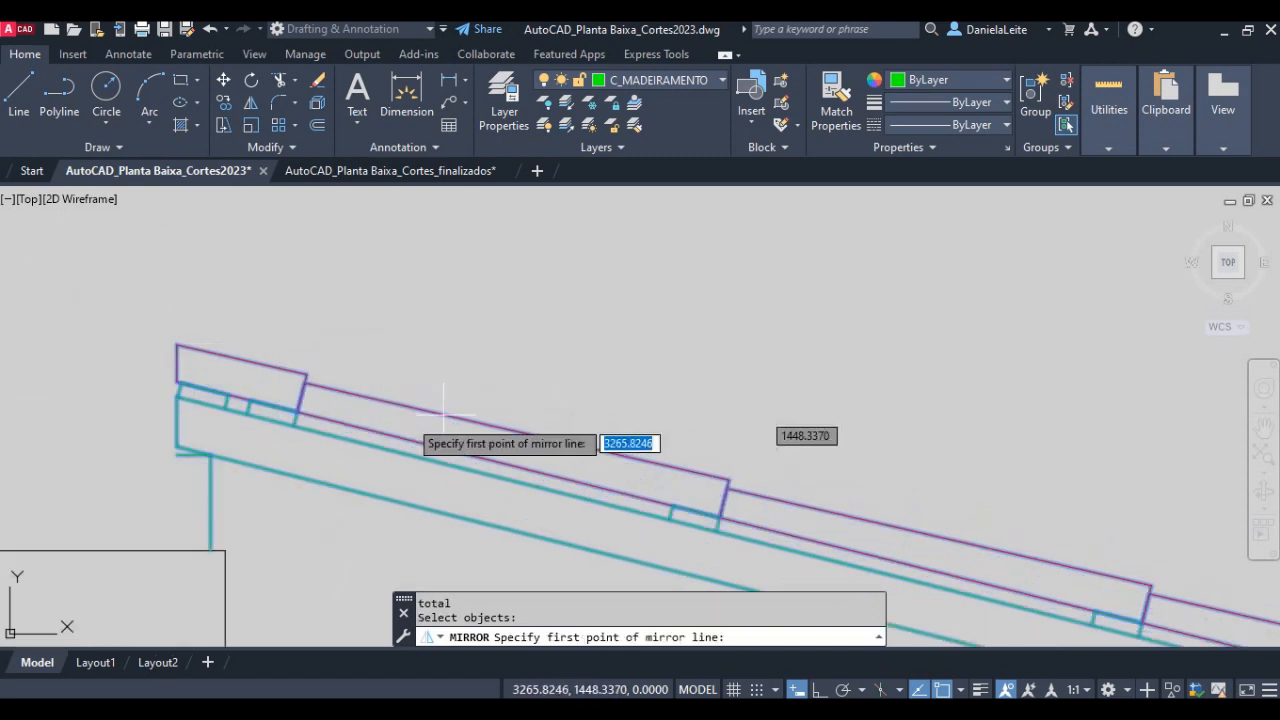
scroll(114, 371, up, 2)
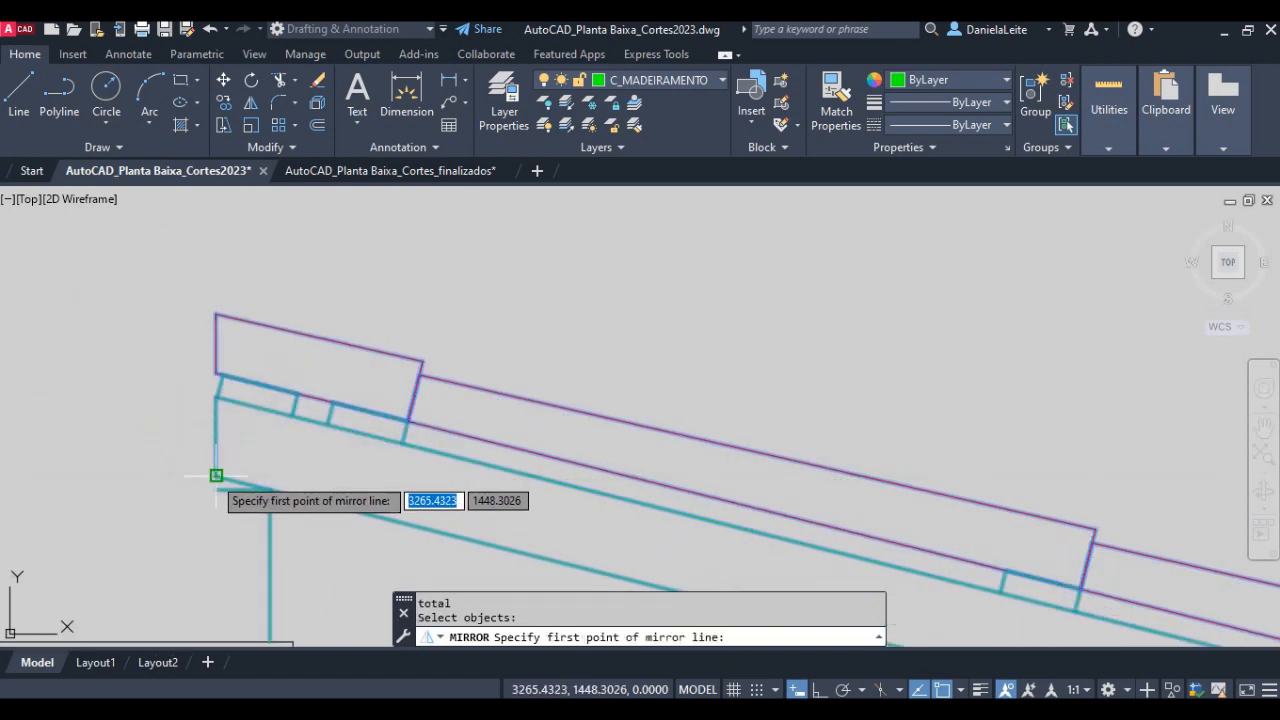
click(216, 475)
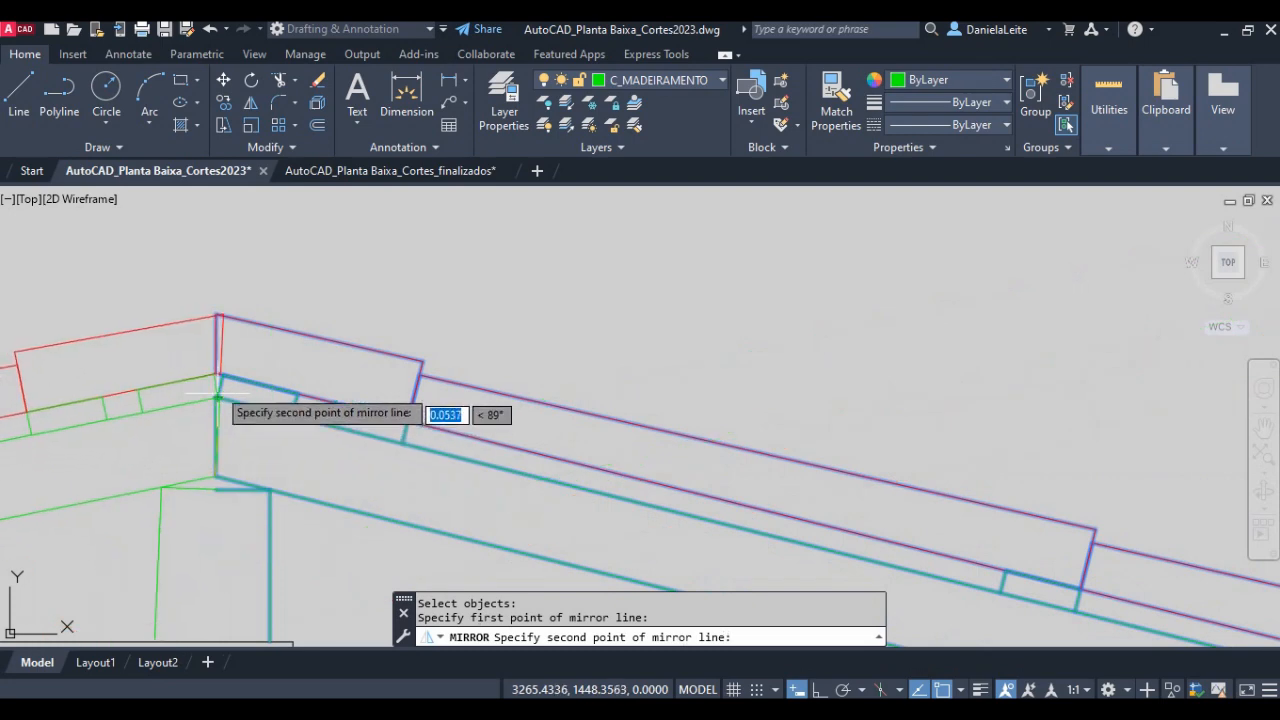
click(219, 317)
key(Return)
- Delete the horizontal green auxiliary line between the ridge and the wall top under the original slope
scroll(400, 420, down, 5)
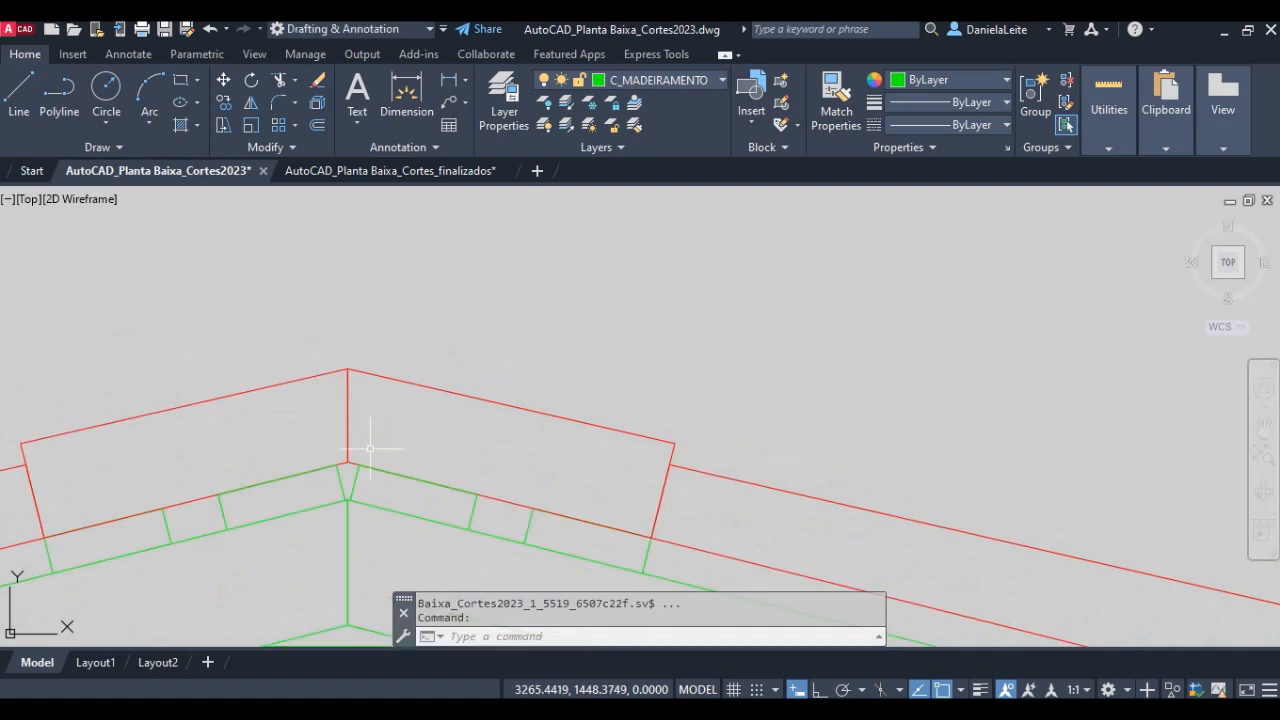
scroll(362, 413, down, 3)
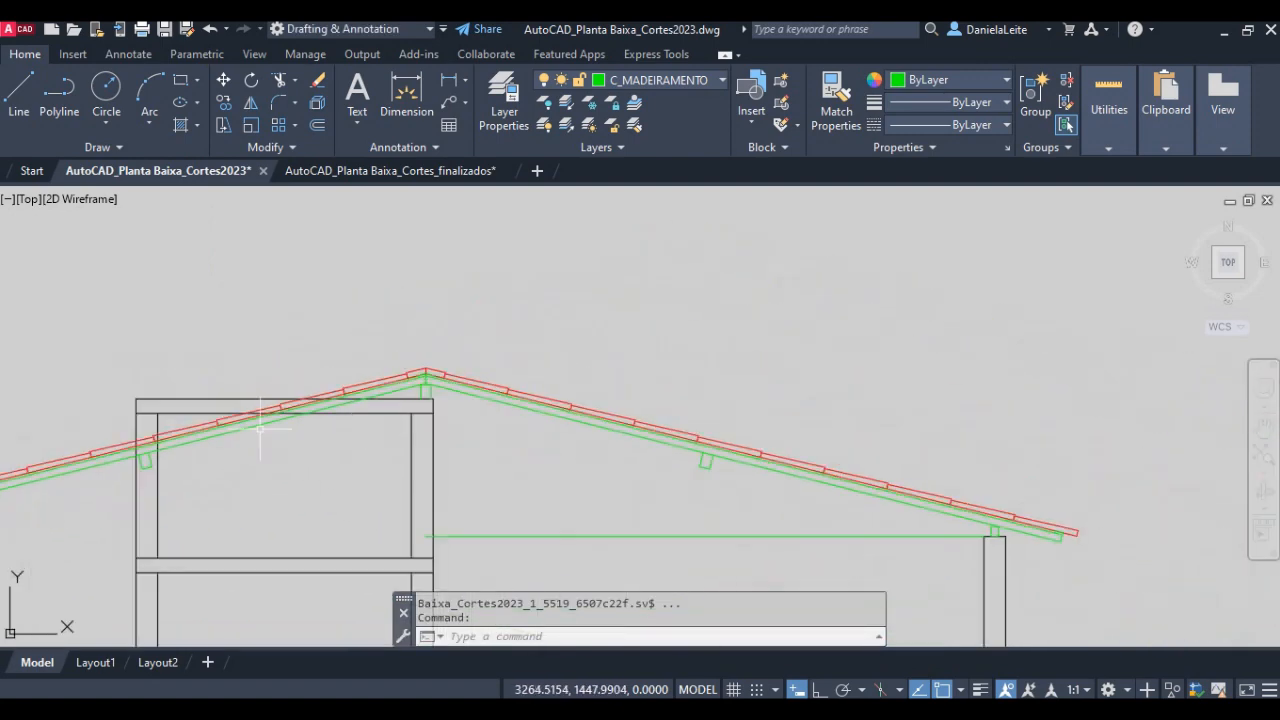
middle_drag(198, 451, 490, 441)
click(944, 551)
click(852, 487)
key(Delete)
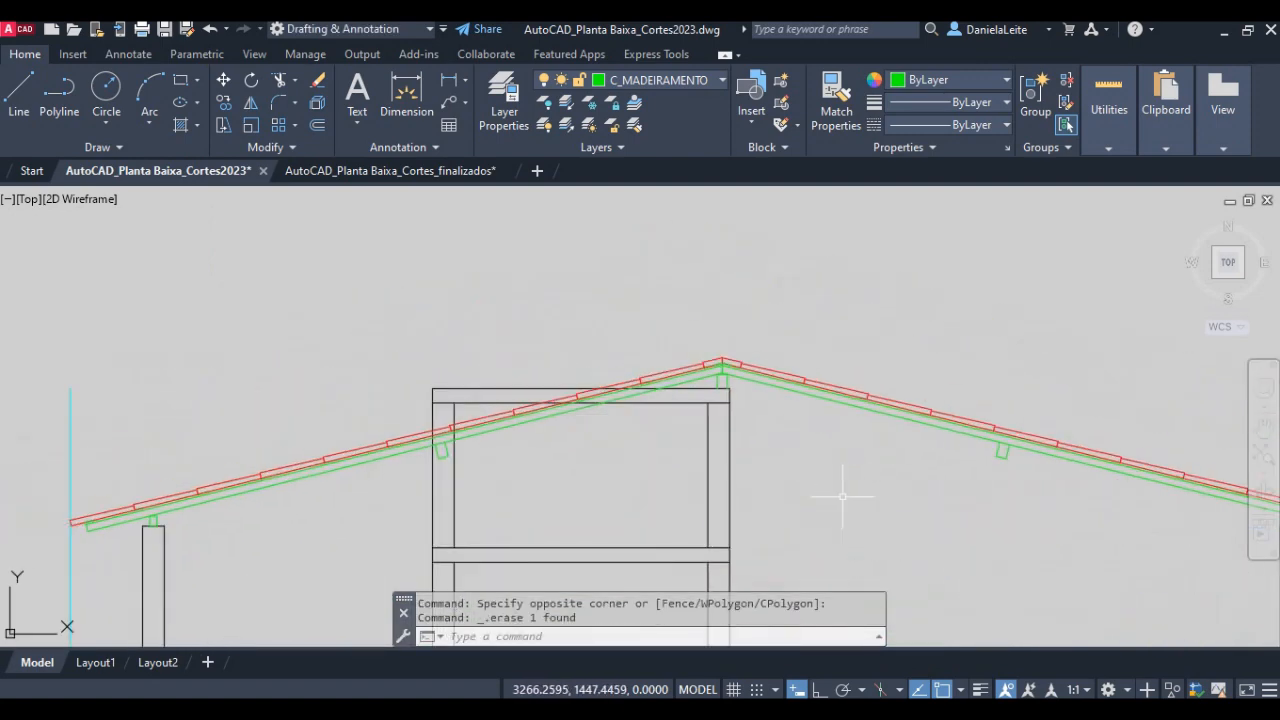
- Delete the vertical auxiliary line on the COBERTA layer at the mirrored slope's eave
scroll(846, 497, down, 3)
scroll(177, 514, up, 6)
scroll(60, 440, down, 5)
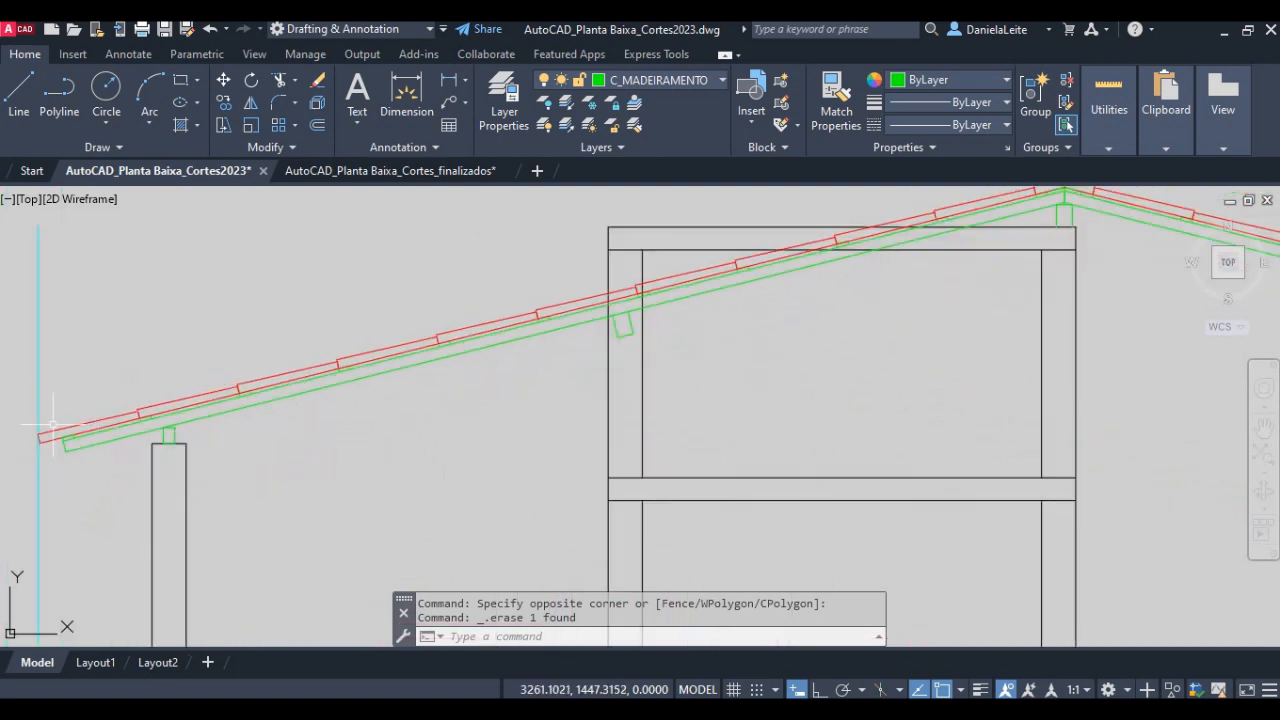
scroll(290, 420, up, 4)
click(346, 408)
click(237, 380)
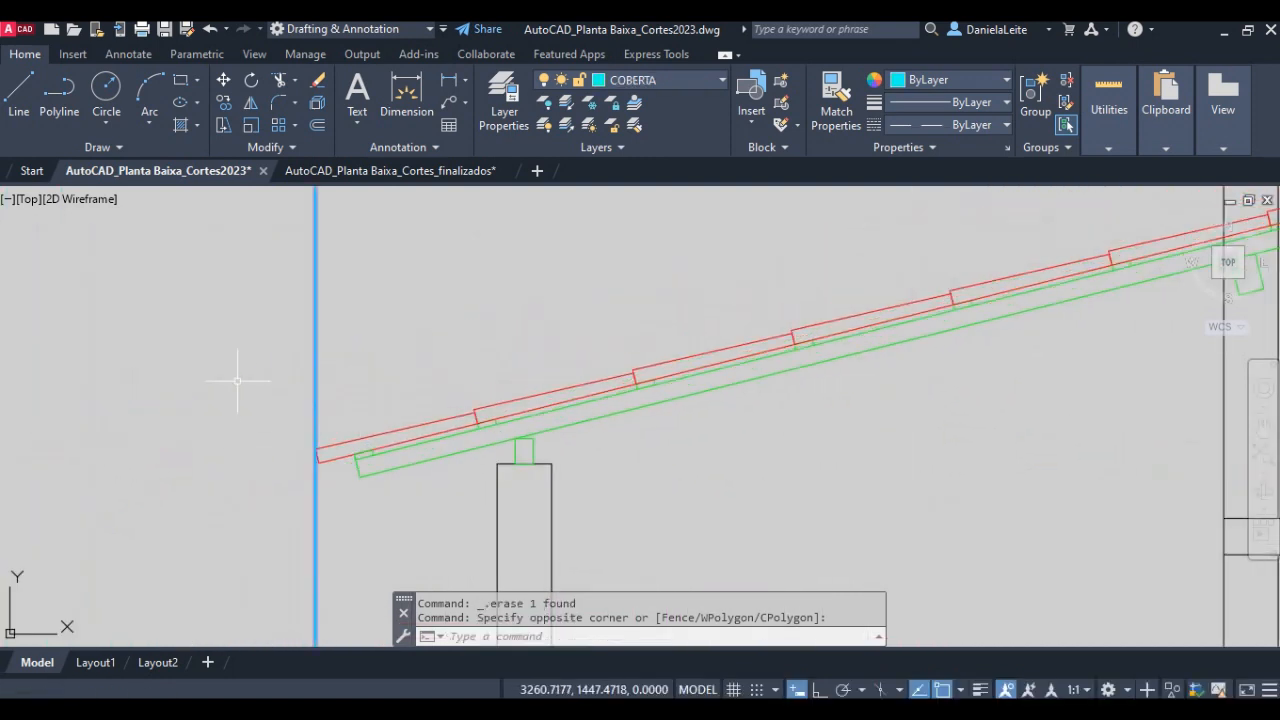
key(Delete)
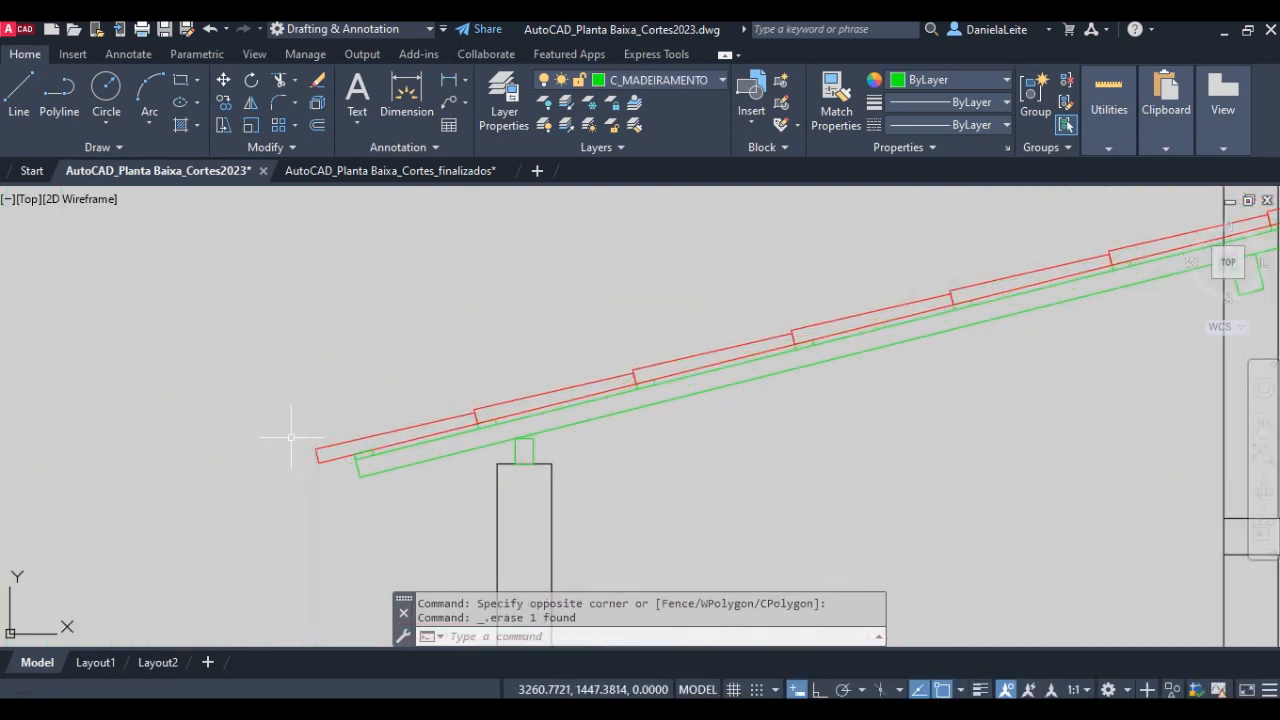
scroll(665, 521, down, 2)
middle_drag(913, 418, 299, 461)
middle_drag(568, 406, 475, 410)
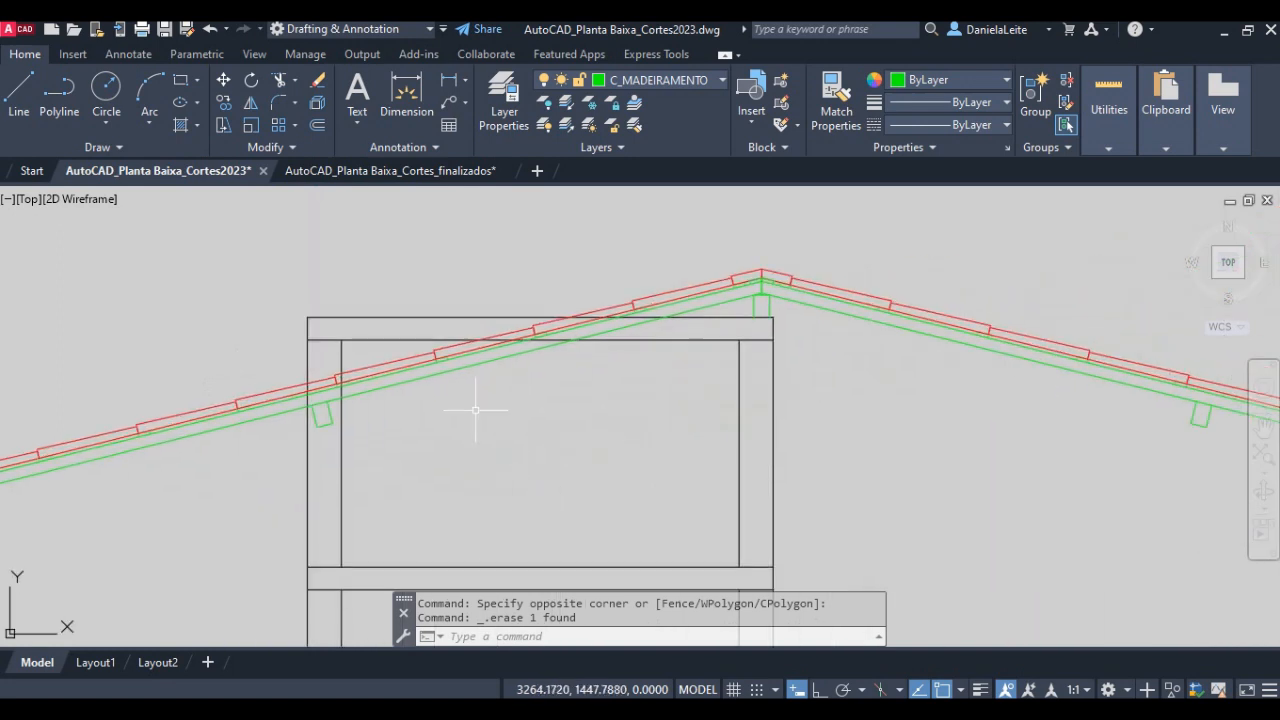
- Trim the roof lines crossing the upper wall box below its top edge, using the box's top and outer side lines as cutting edges
key(Return)
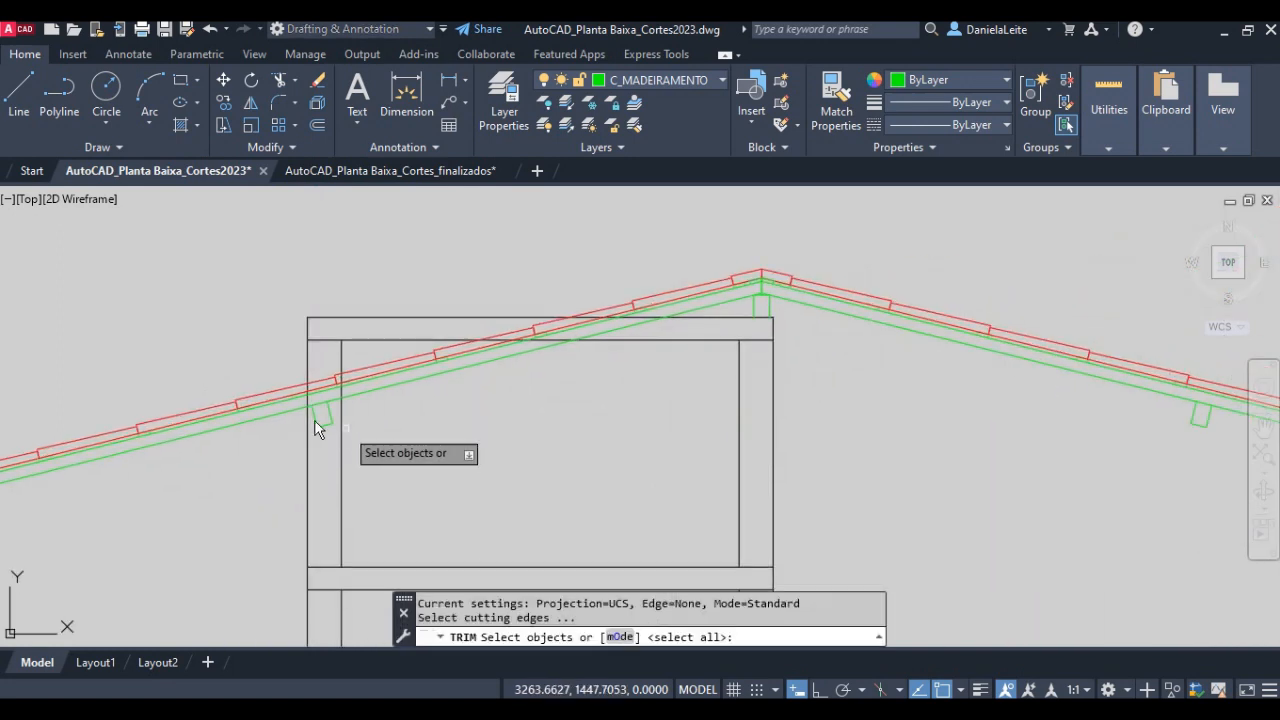
click(307, 362)
click(457, 317)
key(Return)
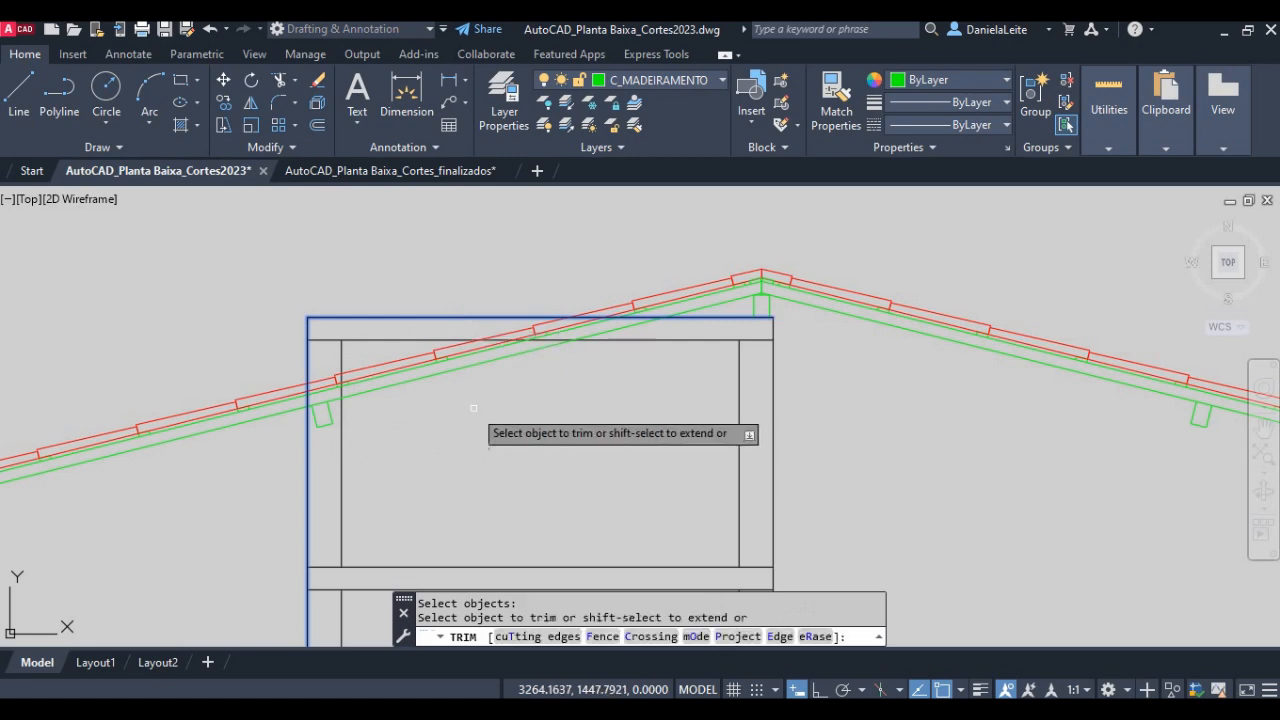
scroll(595, 328, up, 4)
click(669, 346)
click(677, 346)
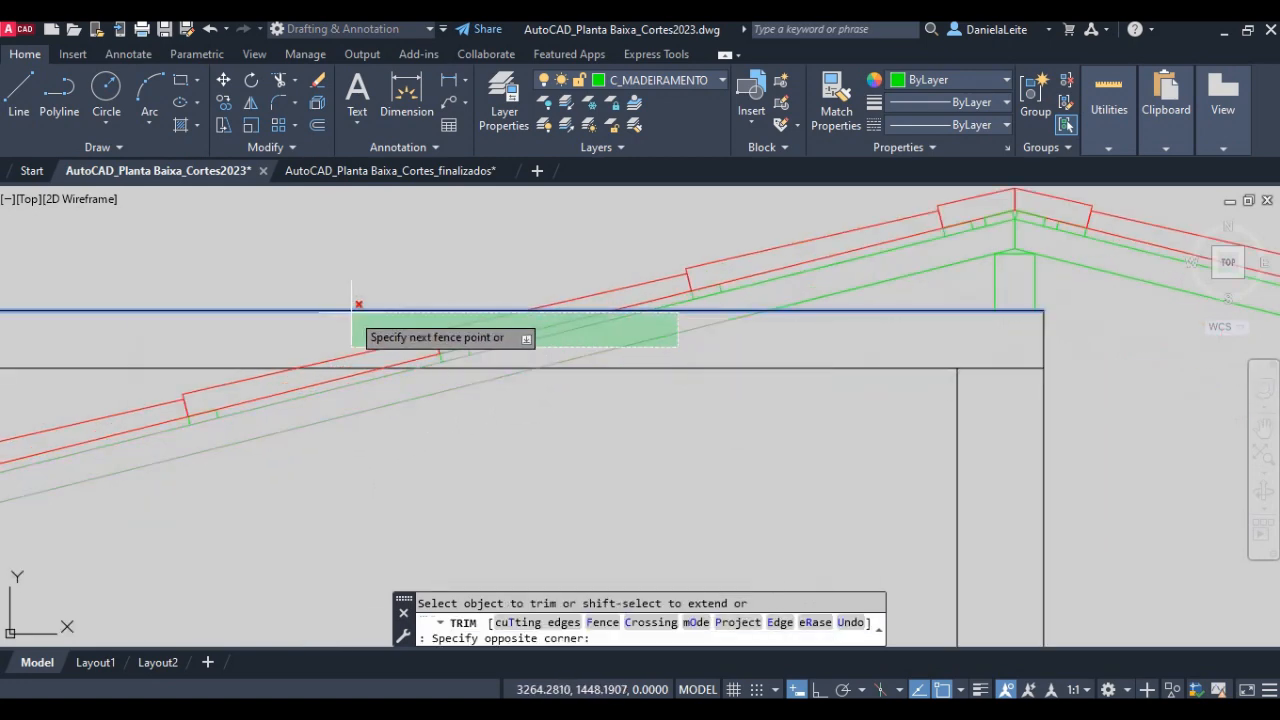
click(353, 312)
- Trim the tile lines that run past the outer side line into the upper wall box on the lower roof side
scroll(457, 458, down, 4)
scroll(211, 498, up, 4)
click(297, 542)
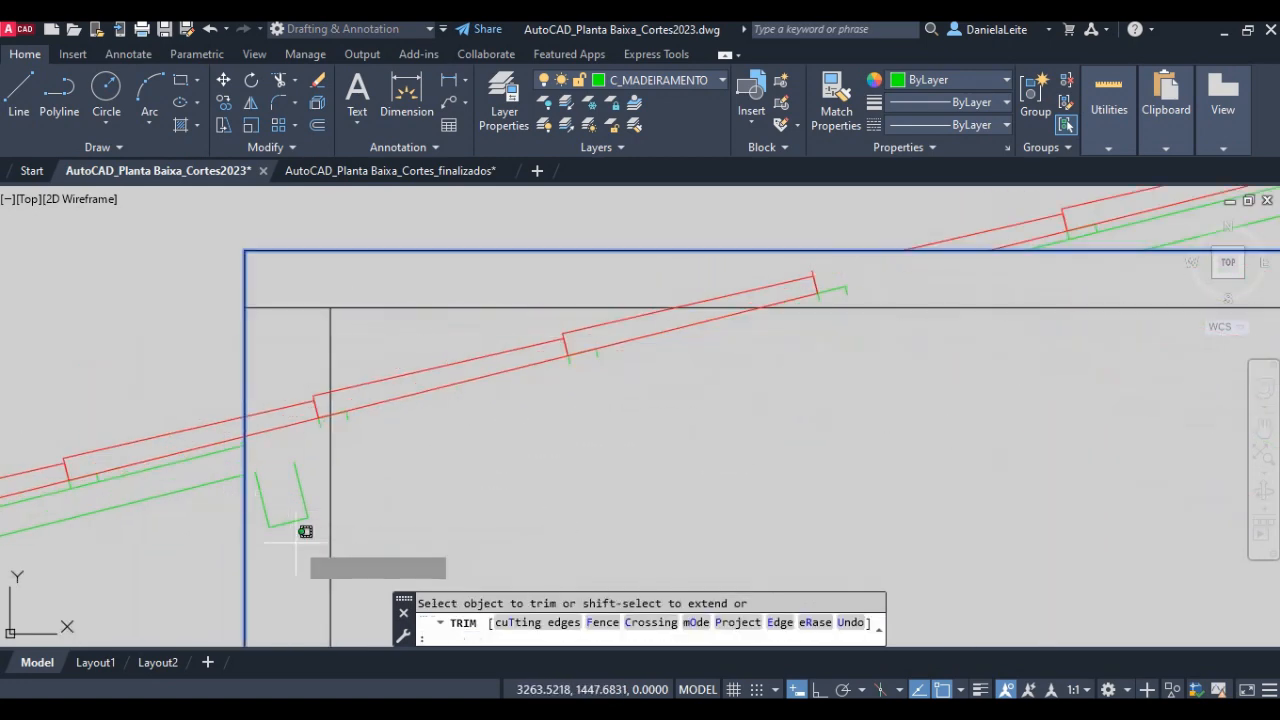
click(255, 363)
scroll(271, 389, down, 2)
key(Escape)
- Delete the leftover purlin lines and the first leftover tile segment inside the upper wall box
click(294, 460)
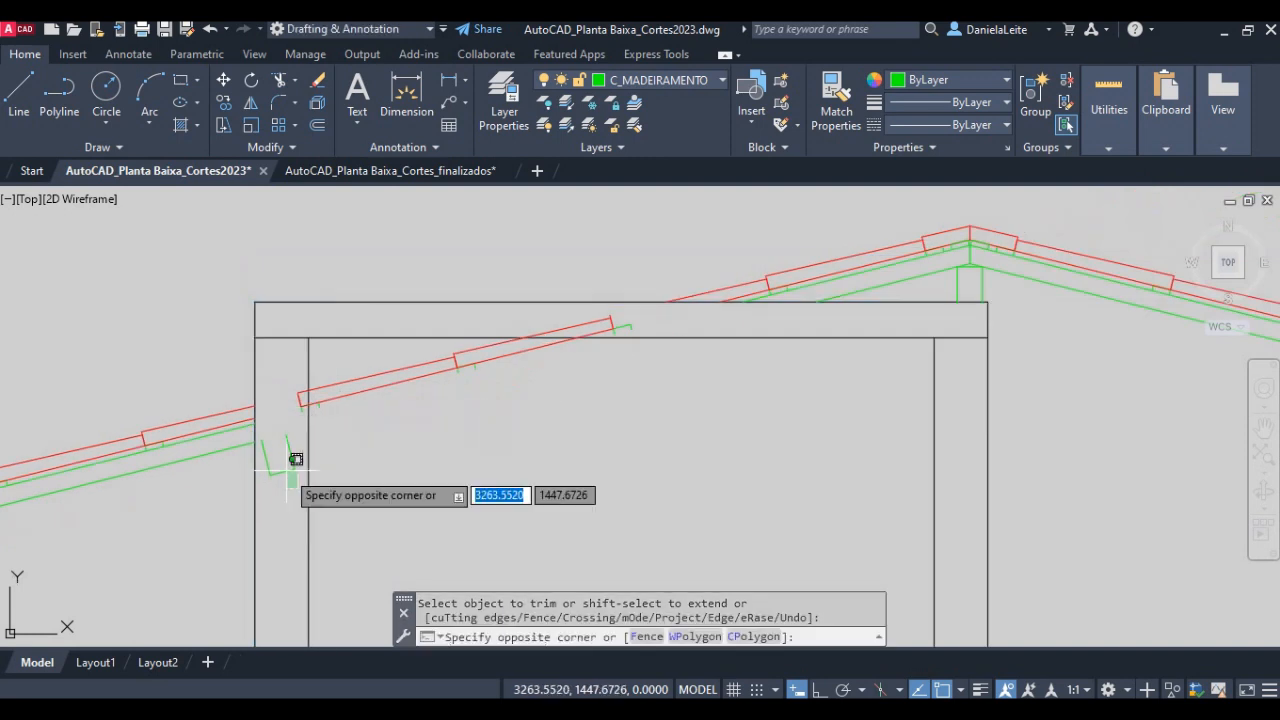
click(258, 393)
key(Delete)
click(464, 344)
click(292, 412)
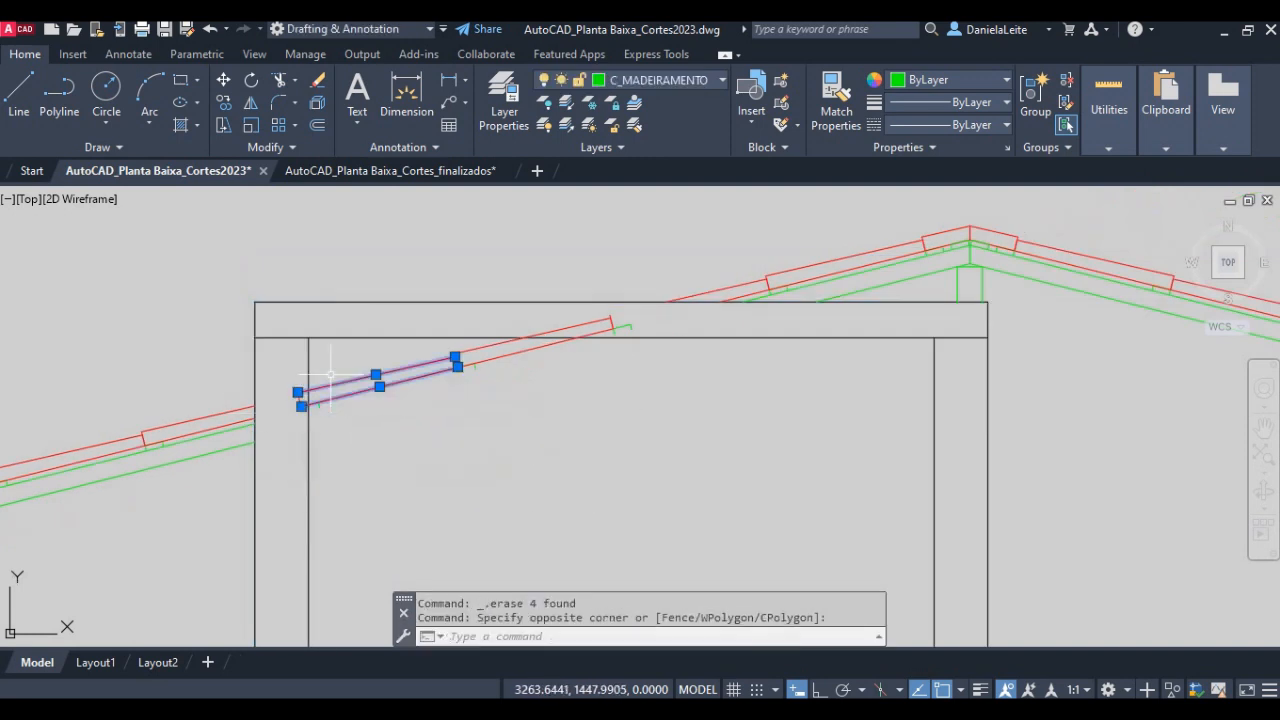
key(Delete)
- Delete the small leftover batten lines beside the inner wall line of the upper wall box
scroll(287, 413, up, 2)
click(331, 408)
click(288, 374)
key(Delete)
click(386, 417)
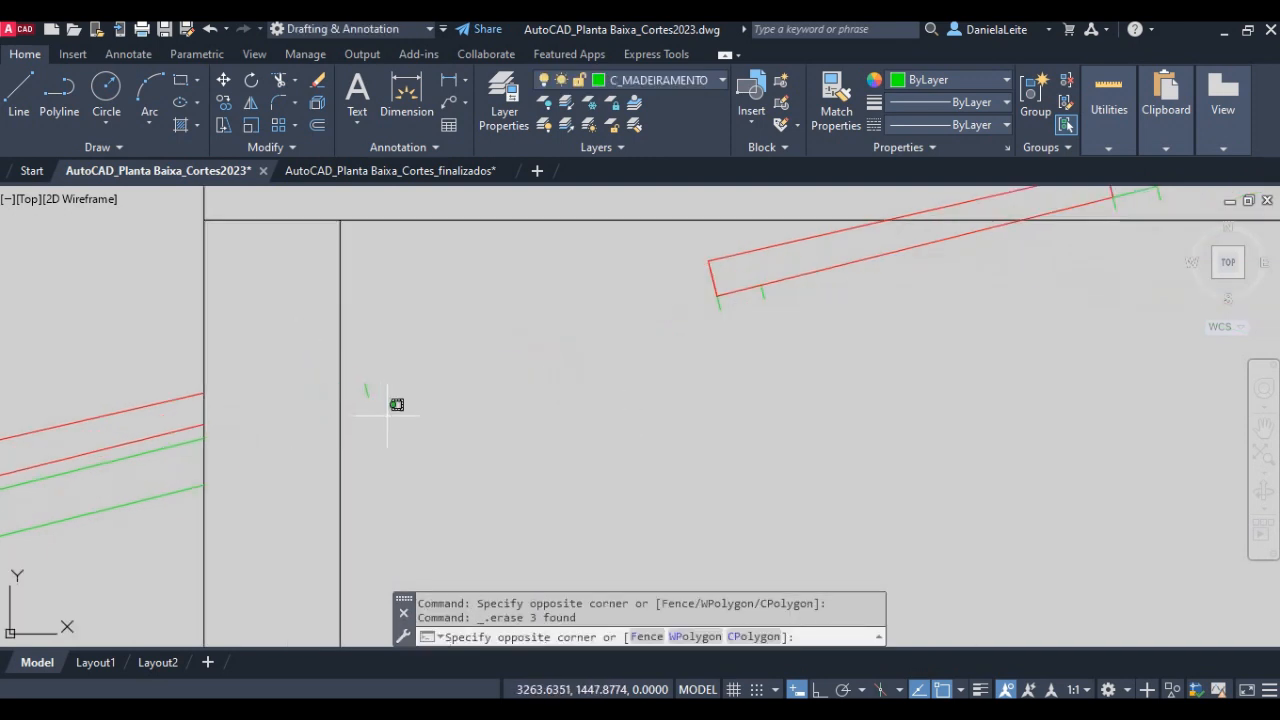
click(355, 366)
key(Delete)
- Delete the remaining full tile and its batten lines inside the upper wall box
scroll(598, 404, down, 2)
middle_drag(723, 348, 612, 478)
click(622, 479)
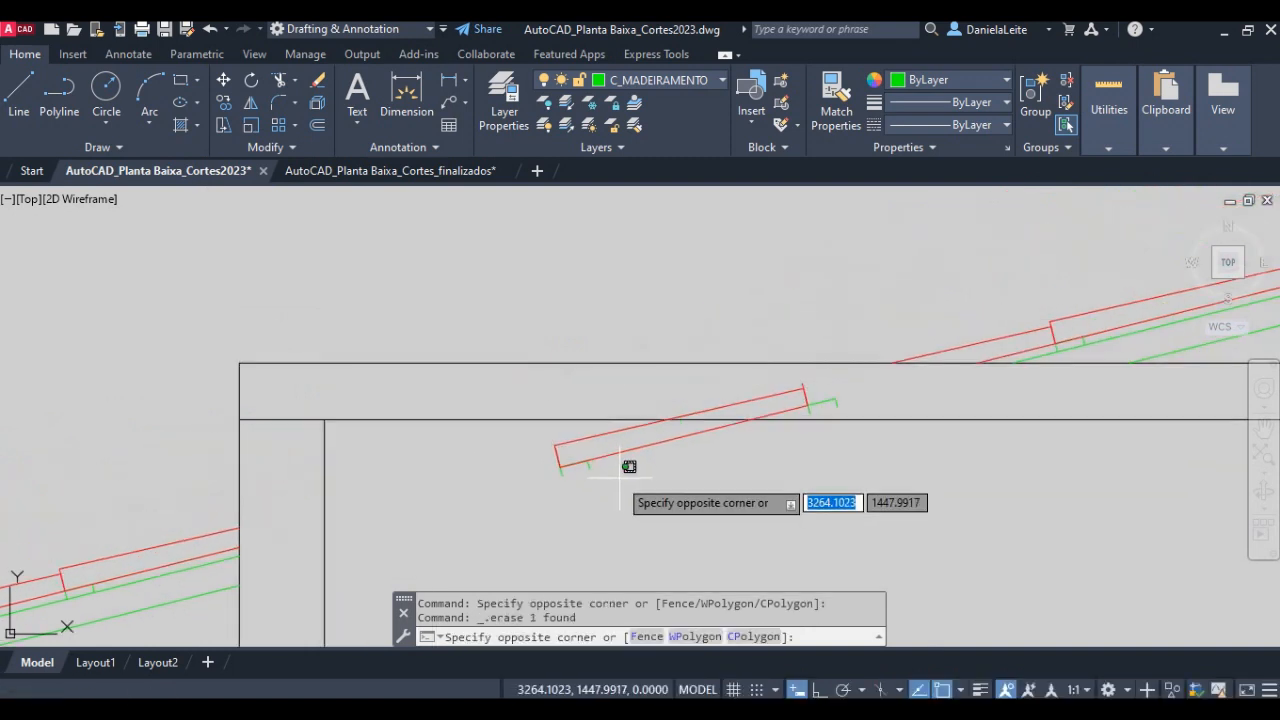
click(537, 417)
key(Delete)
- Delete the last tile end and batten fragments left within the top slab of the wall box
scroll(834, 405, up, 2)
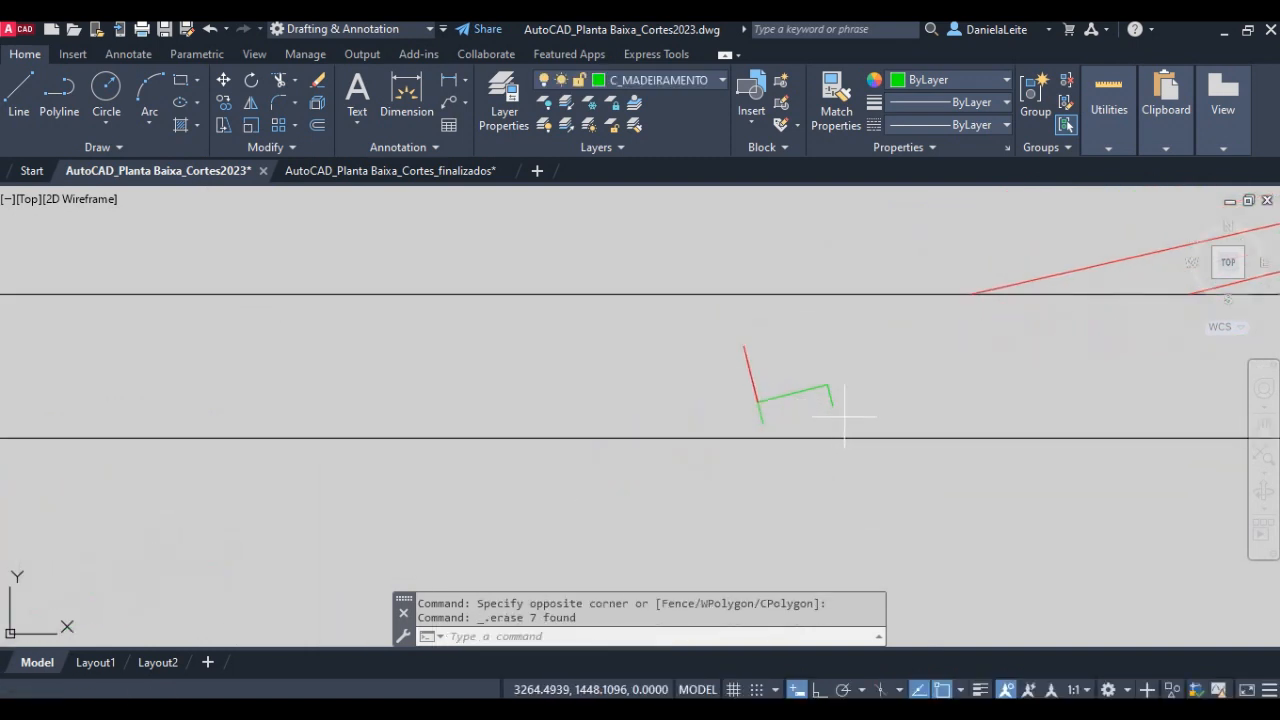
click(868, 440)
click(686, 357)
key(Delete)
scroll(829, 357, down, 2)
middle_drag(829, 357, 517, 410)
scroll(517, 410, down, 2)
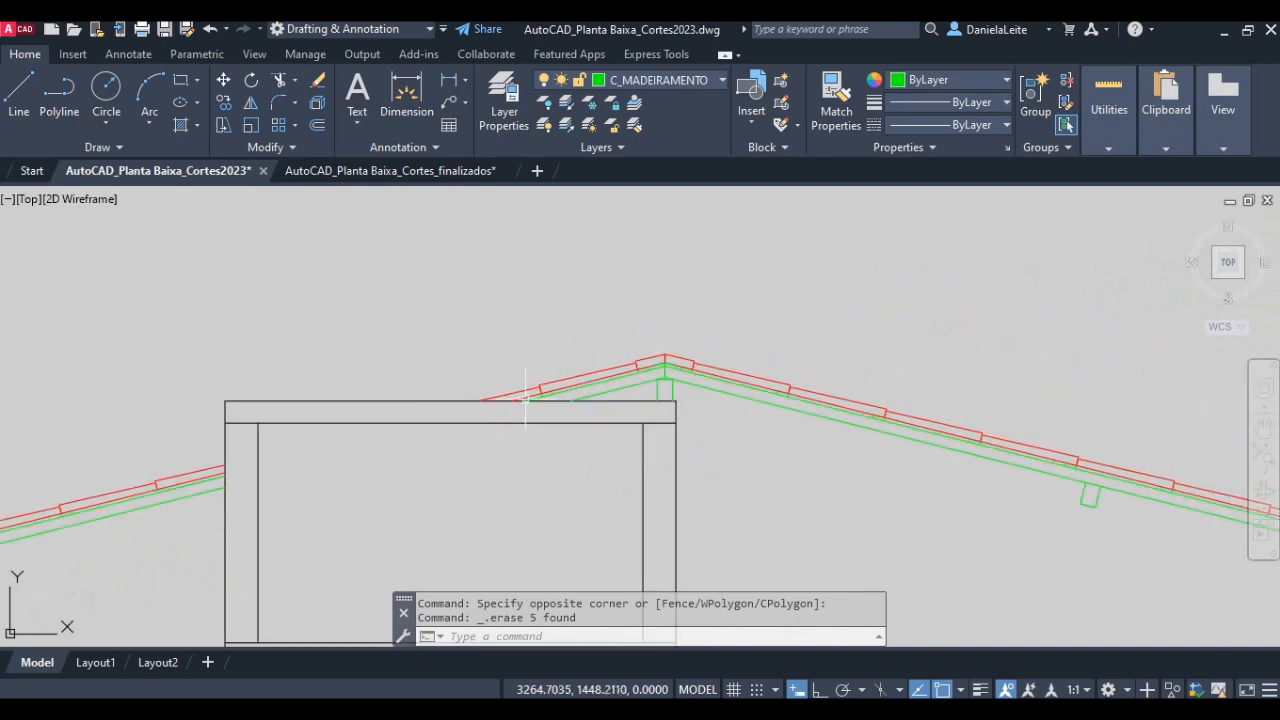
scroll(655, 400, down, 3)
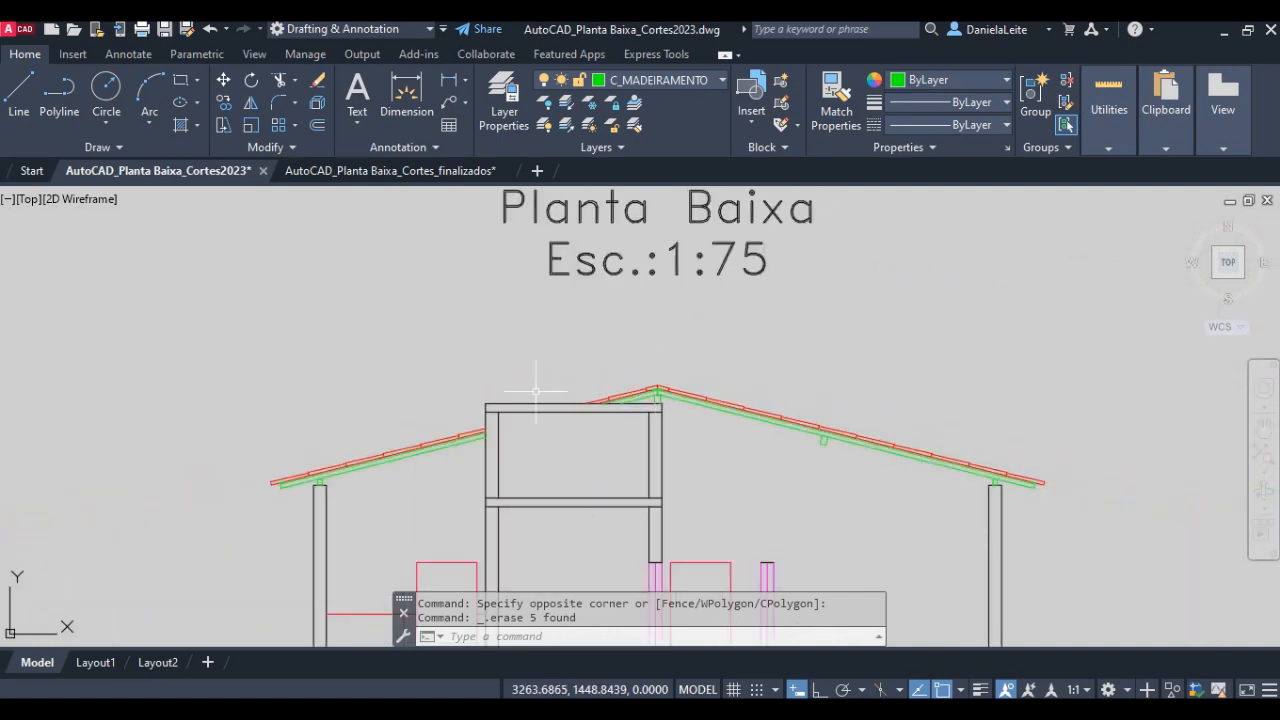
scroll(628, 370, up, 4)
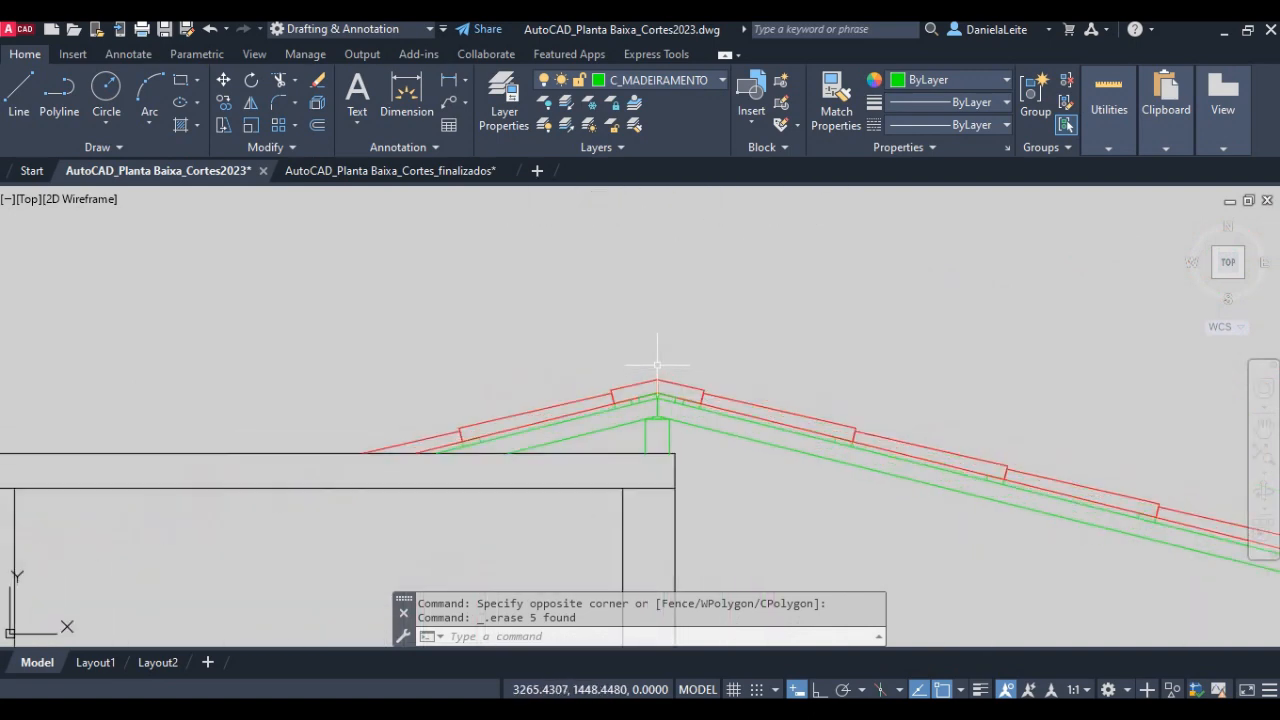
- Switch to the lesson notes in Adobe Acrobat and read instruction 32 about the ridge circle
key(alt+Tab)
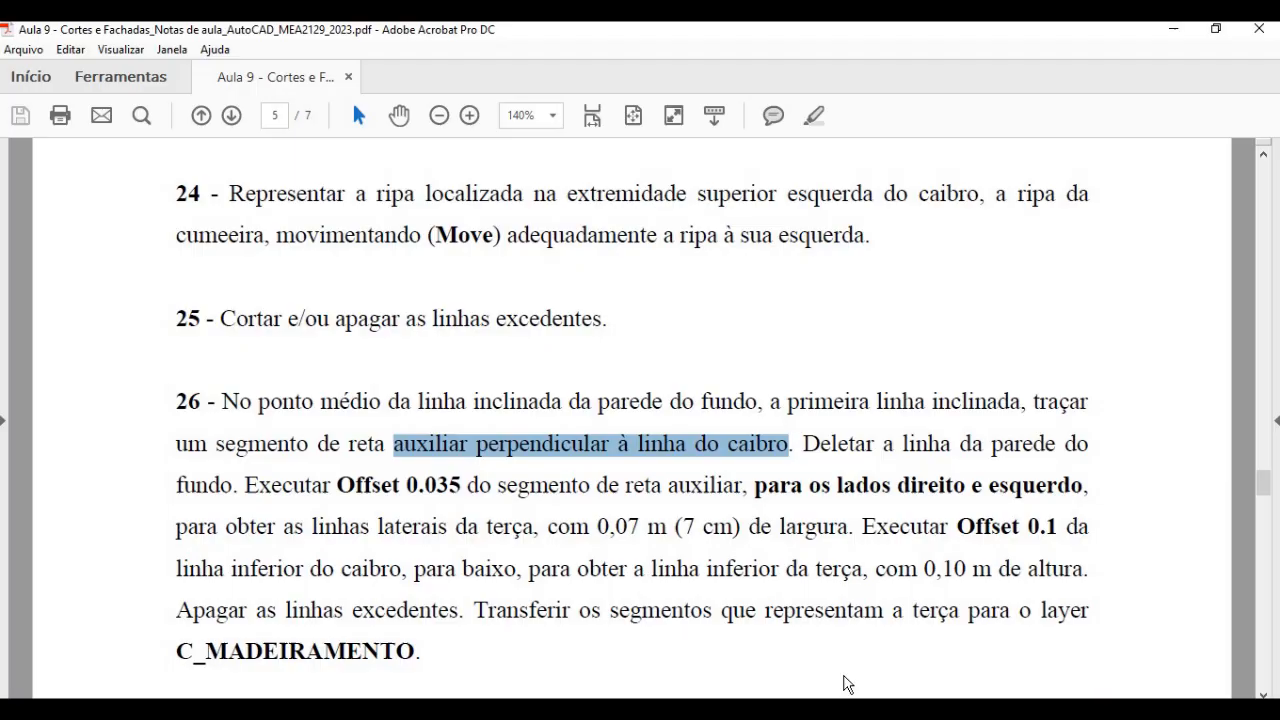
scroll(600, 474, down, 4)
scroll(598, 474, down, 9)
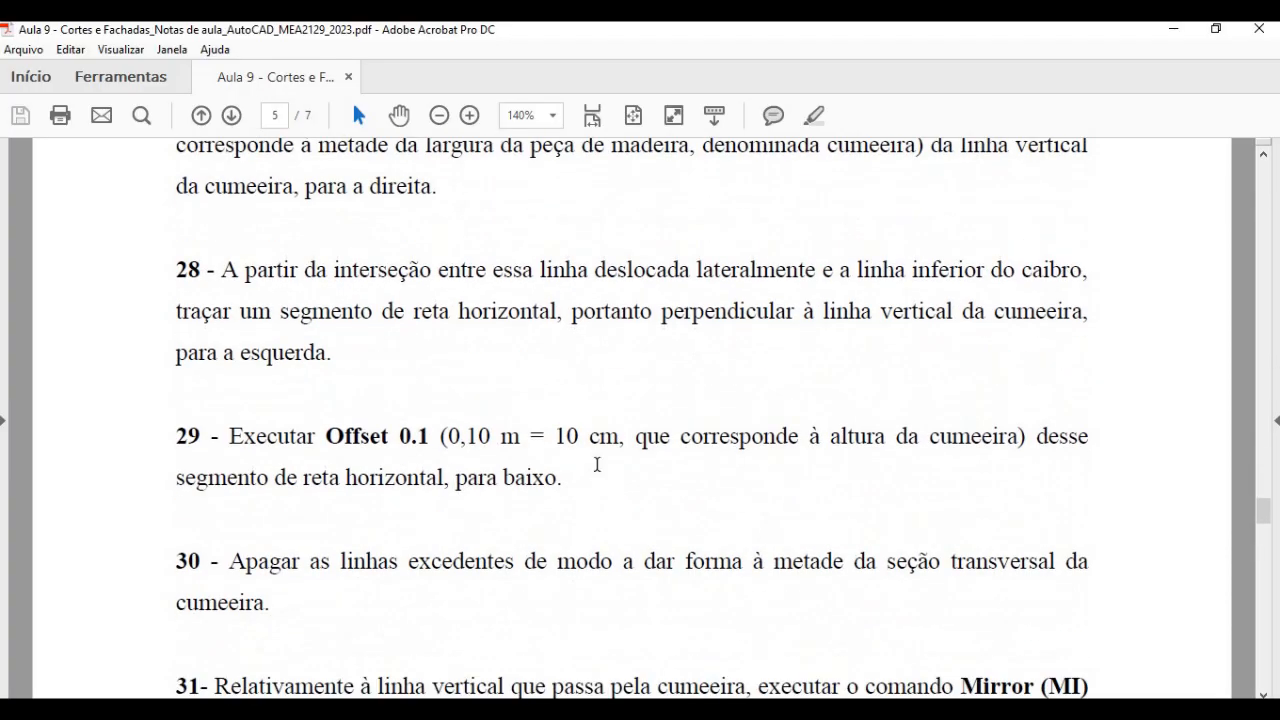
scroll(592, 466, down, 5)
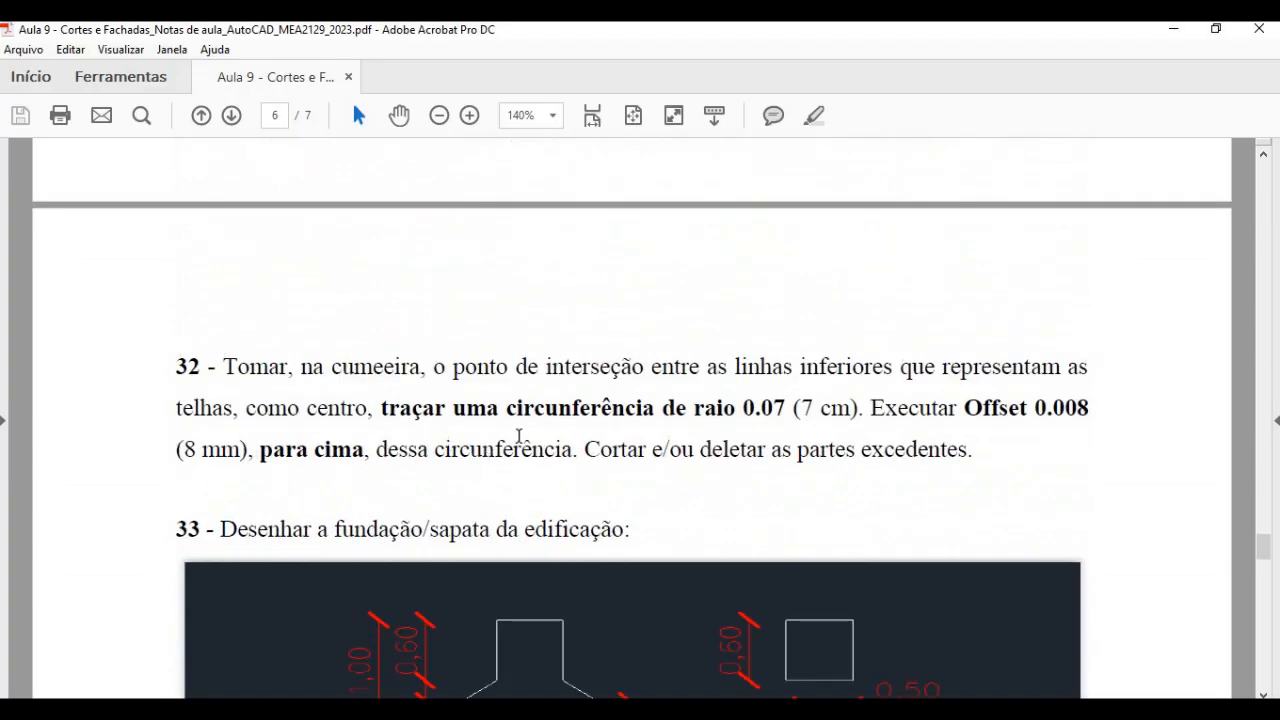
scroll(519, 436, up, 3)
drag(447, 553, 783, 541)
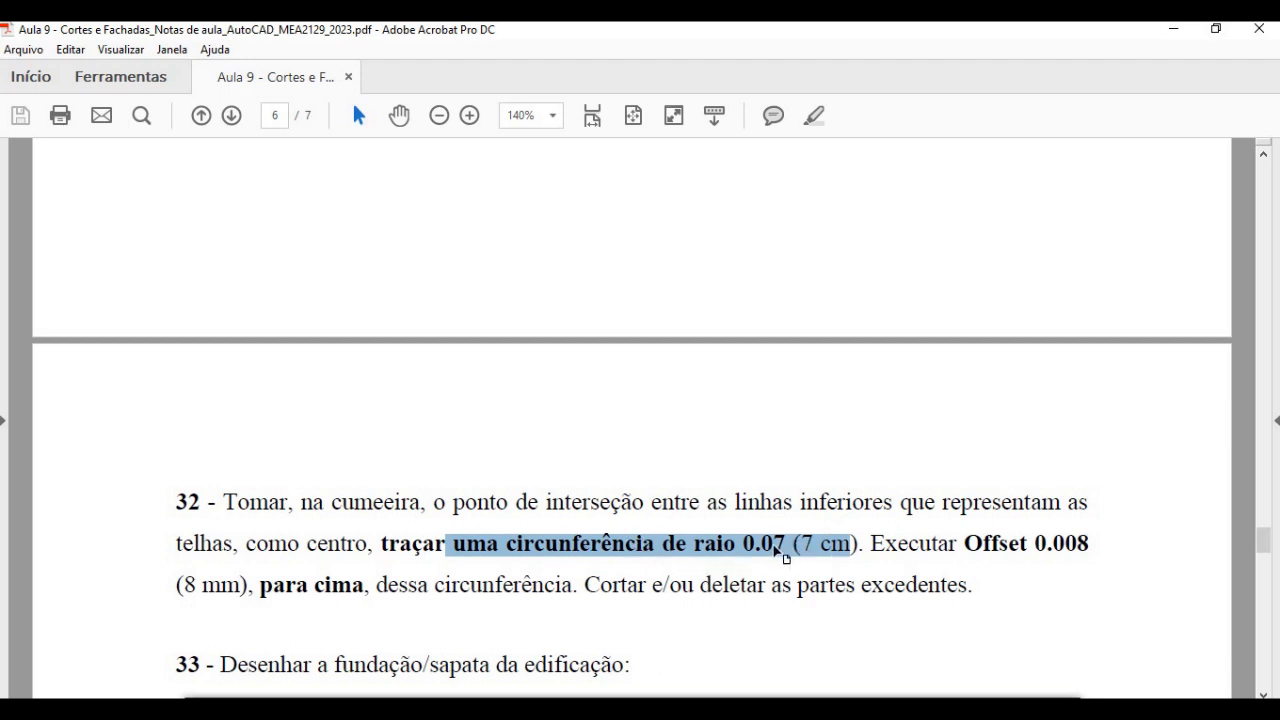
- Switch back to AutoCAD and draw a circle of radius 0.07 centred where the tiles' lower lines meet at the ridge
click(470, 710)
scroll(683, 432, up, 4)
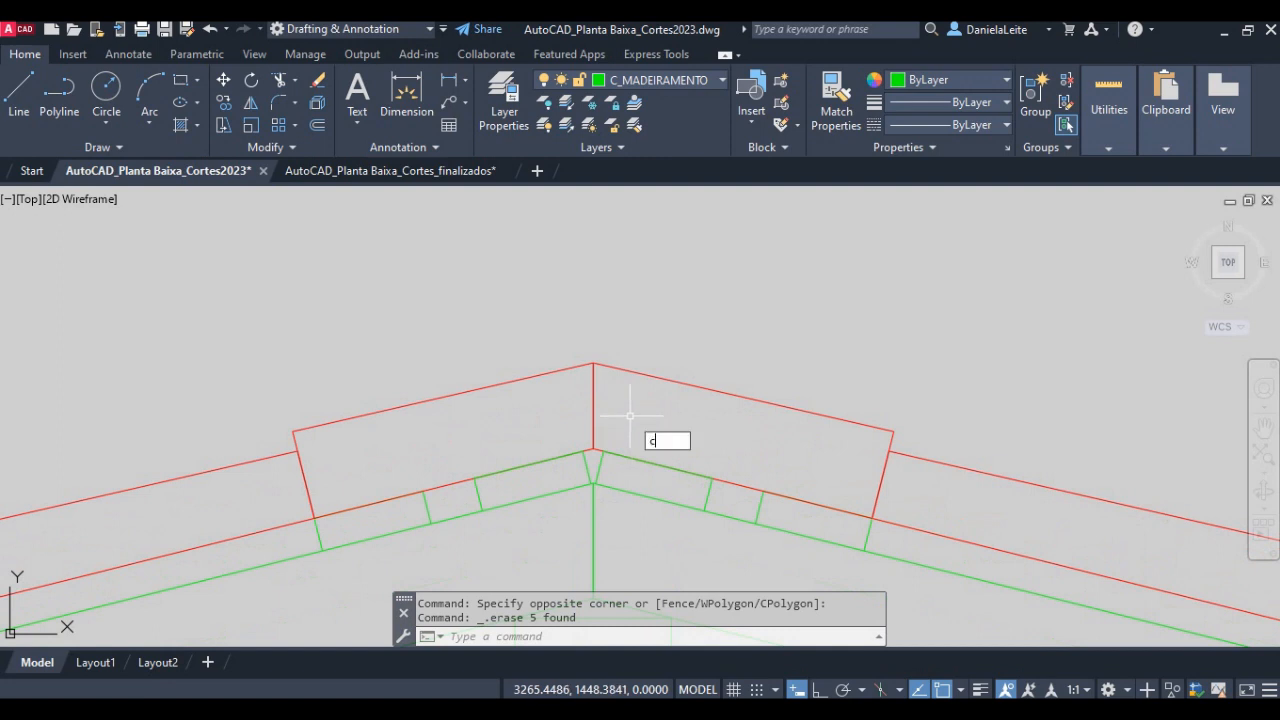
key(Return)
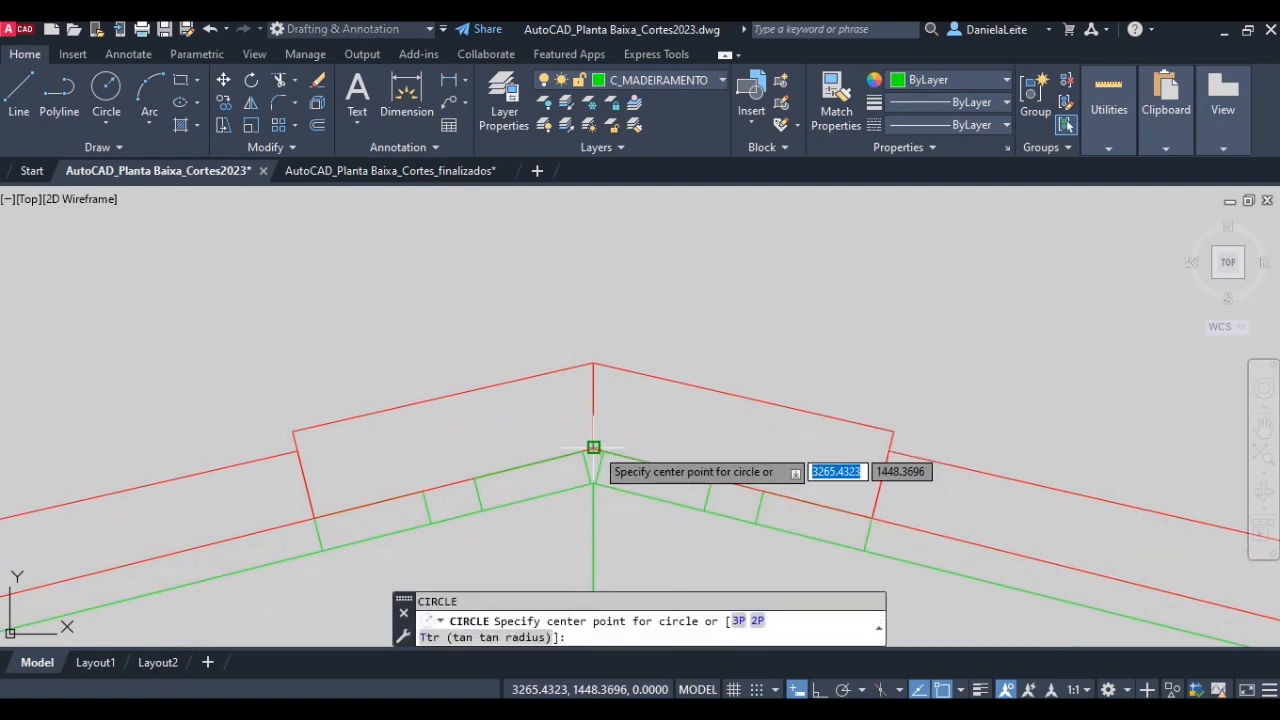
click(593, 447)
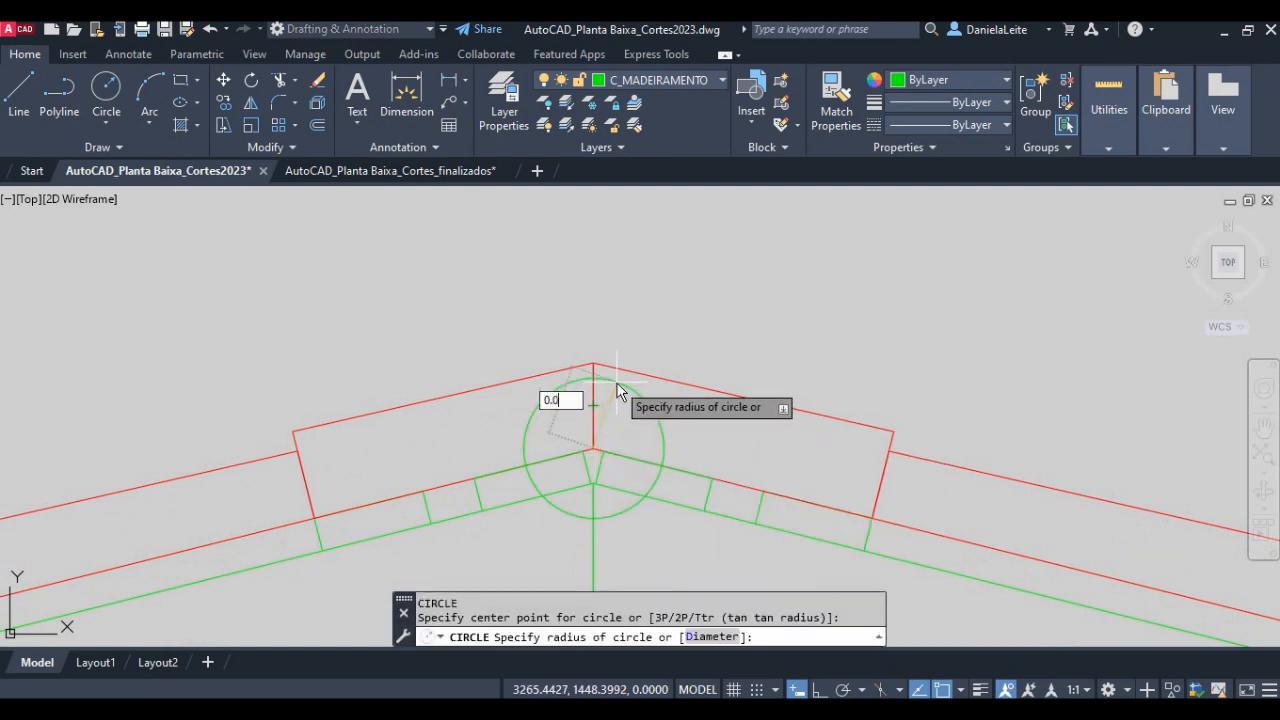
key(Return)
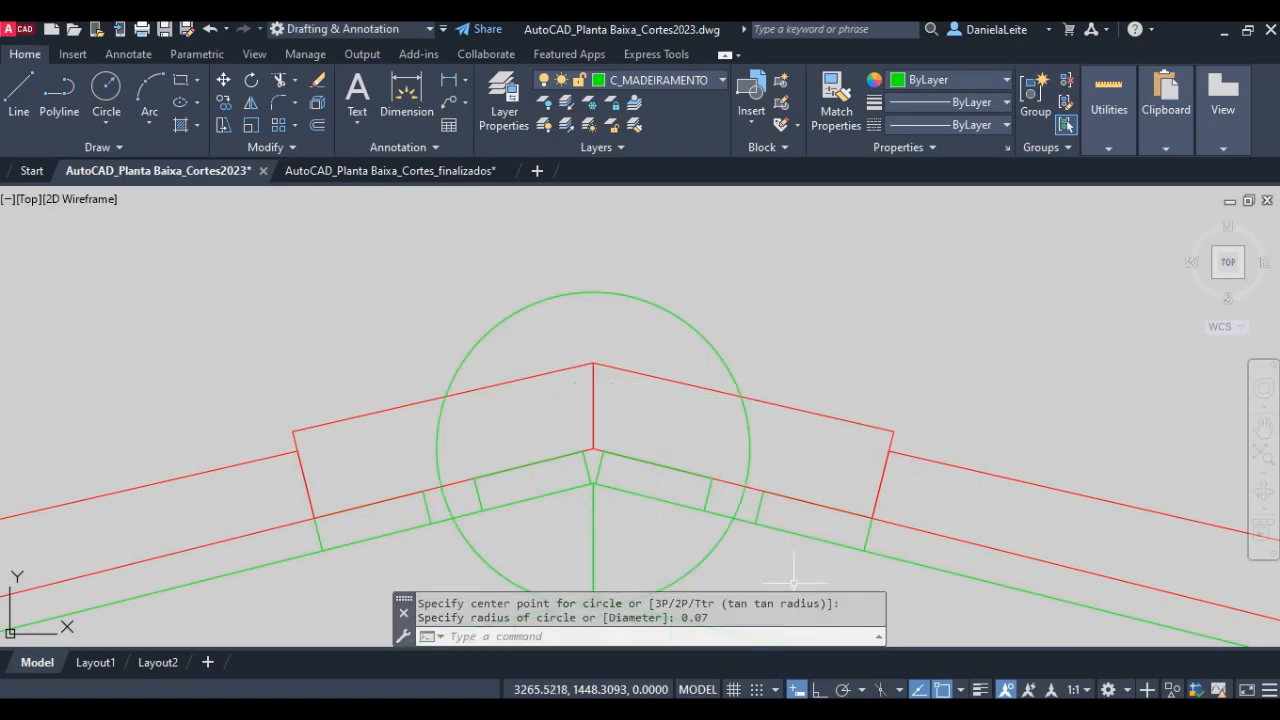
- Check the offset distance in the lesson notes and offset the ridge circle outward by 0.008 in AutoCAD
key(alt+Tab)
drag(964, 543, 1089, 545)
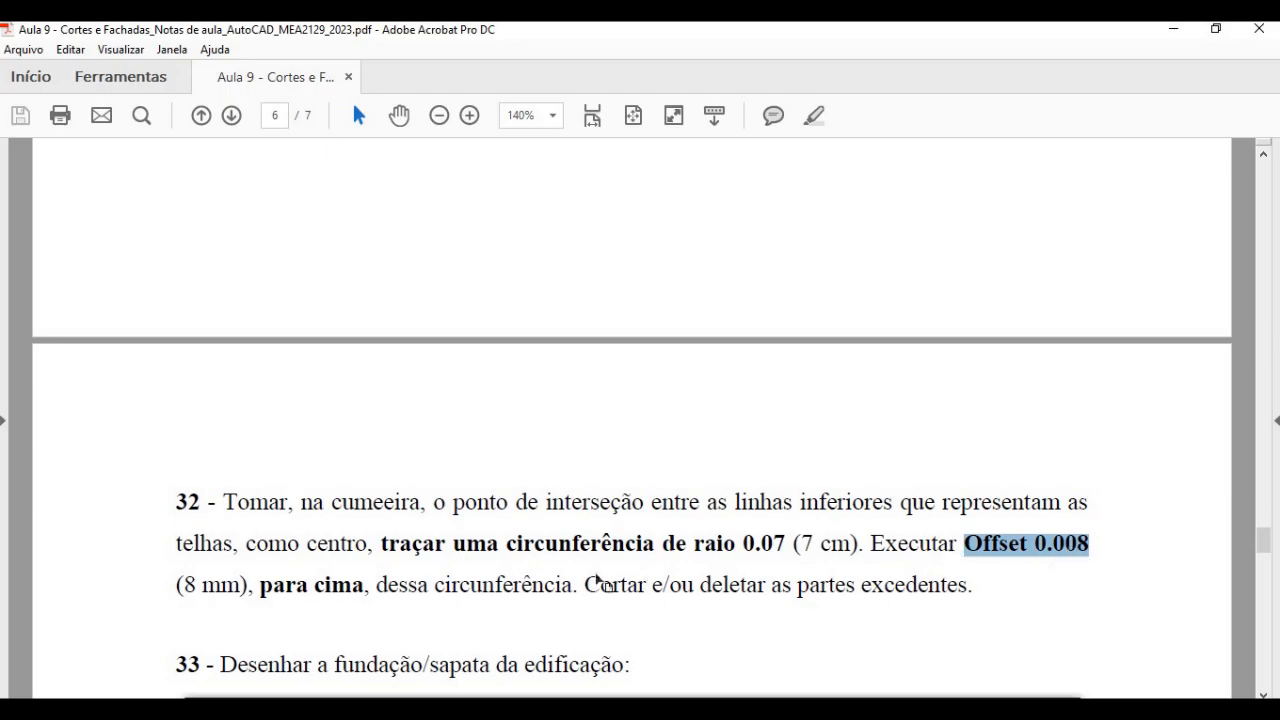
key(alt+Tab)
text(o)
key(Return)
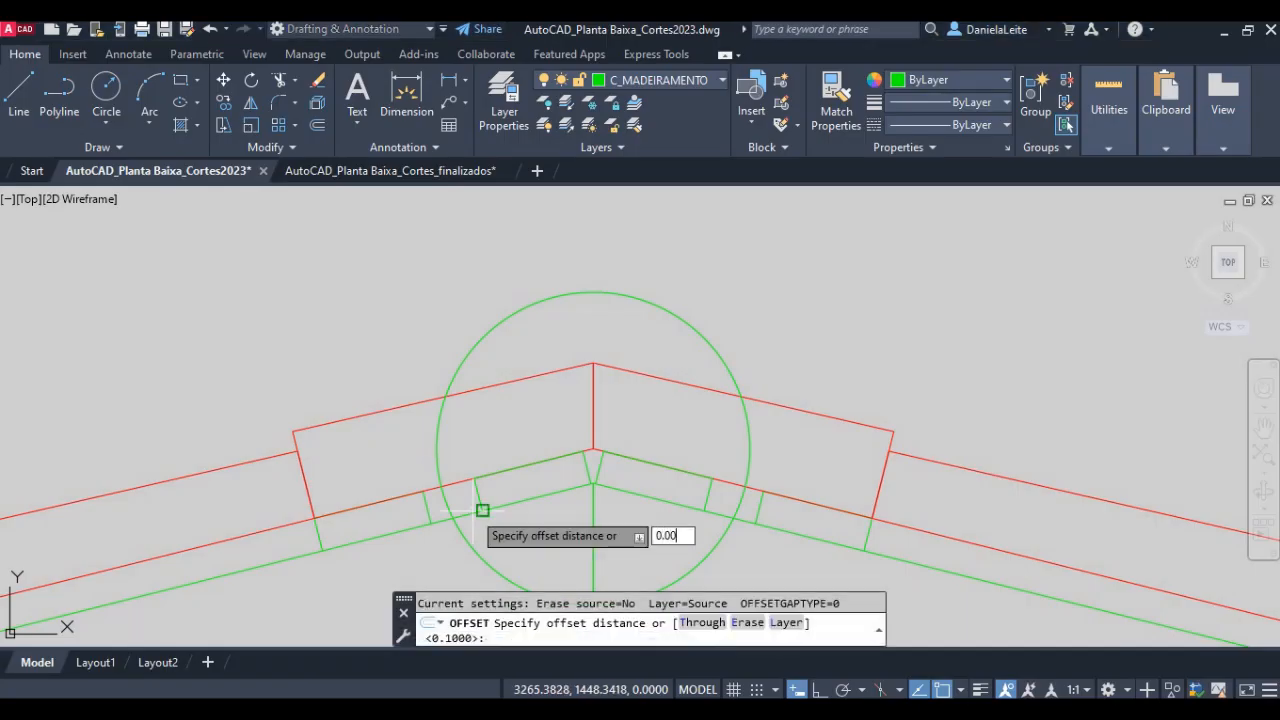
key(Return)
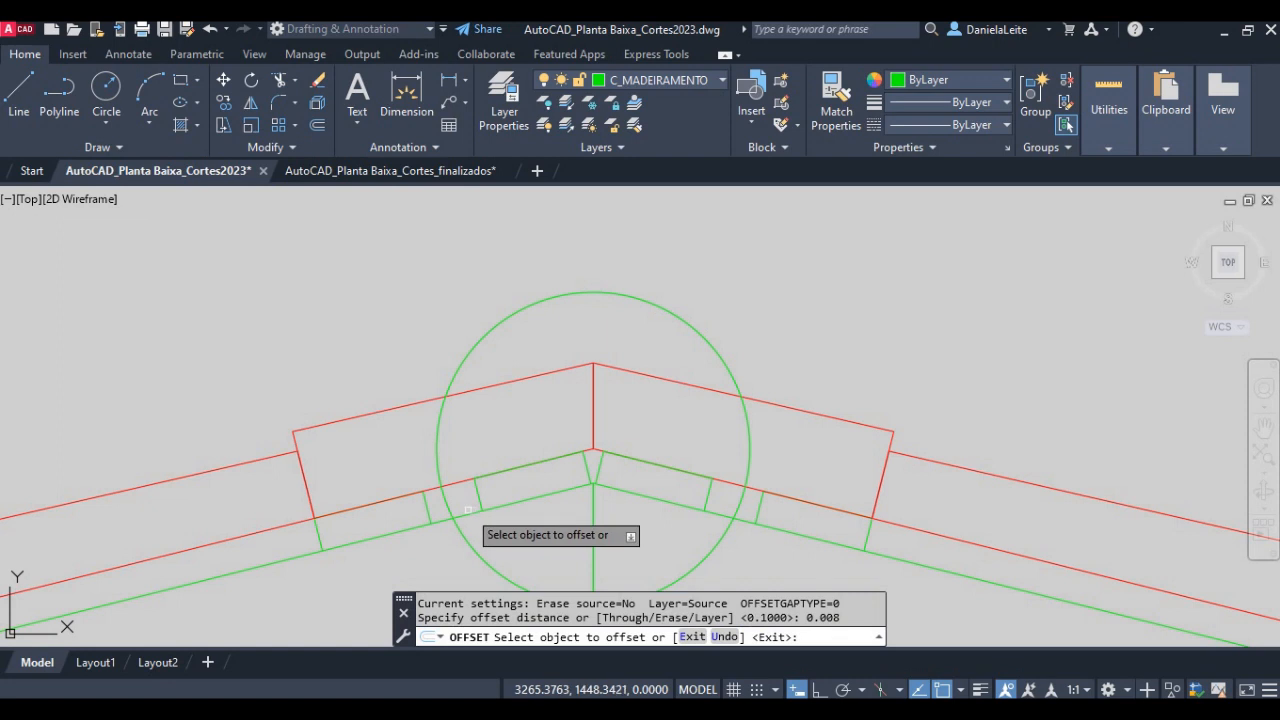
click(467, 362)
click(391, 306)
key(Escape)
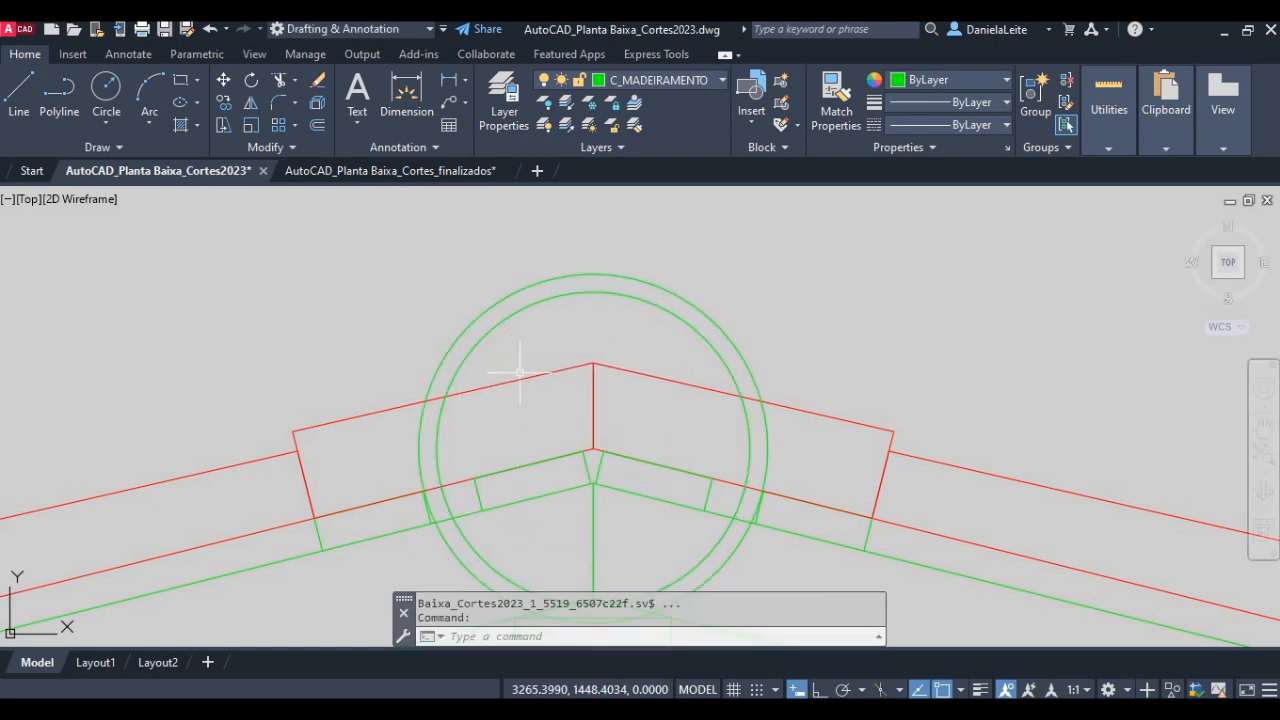
- Move both ridge circles to the C_TELHAS layer
click(519, 369)
click(443, 308)
click(636, 80)
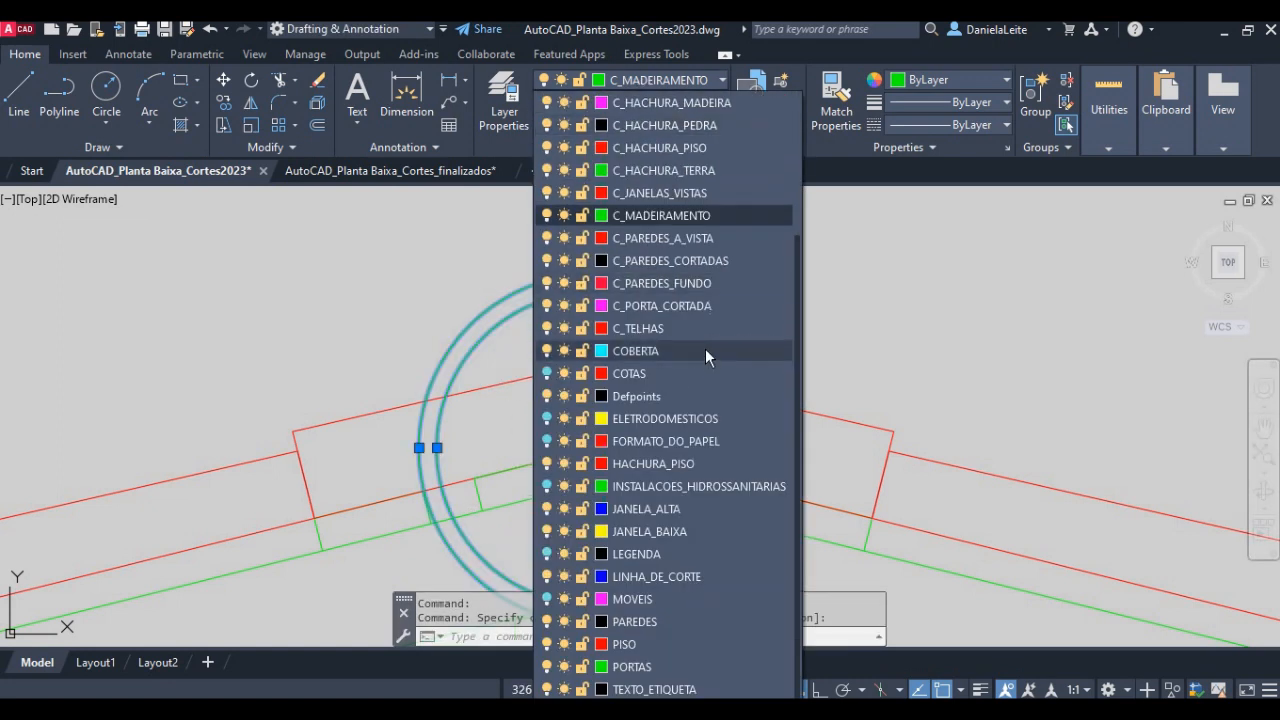
click(696, 326)
key(Escape)
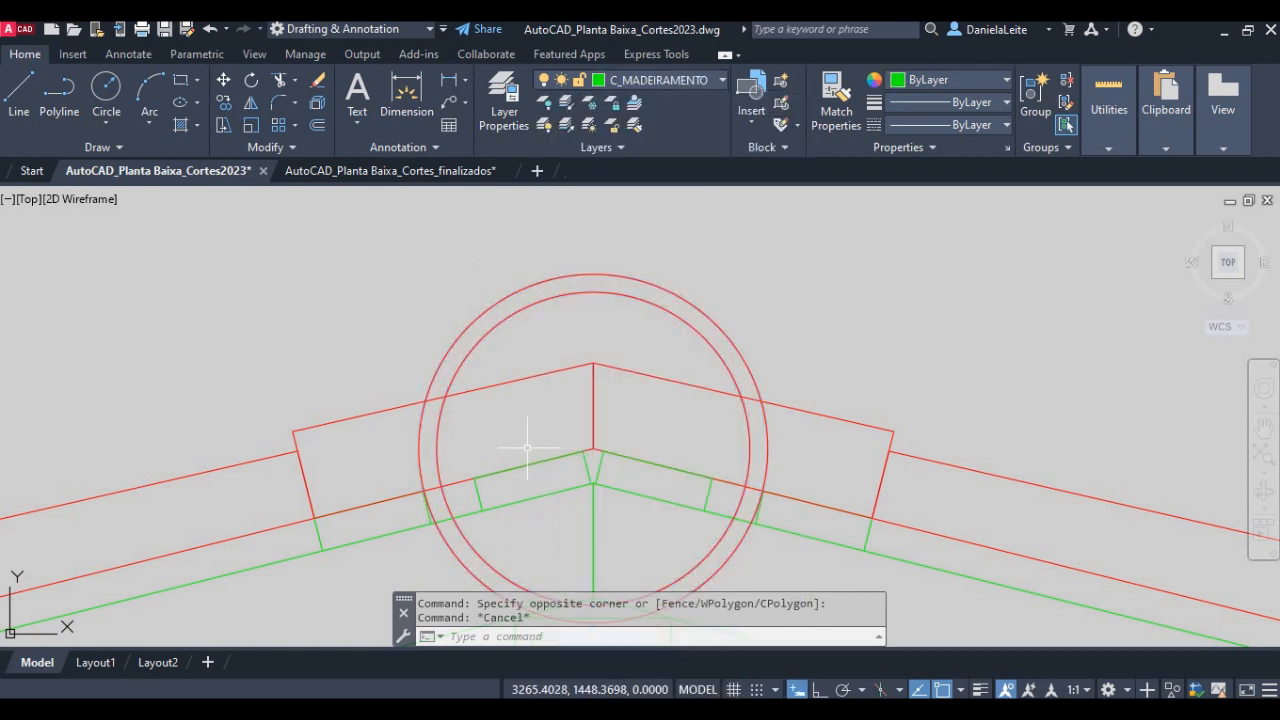
text(tr)
key(Return)
click(612, 441)
click(391, 453)
key(Escape)
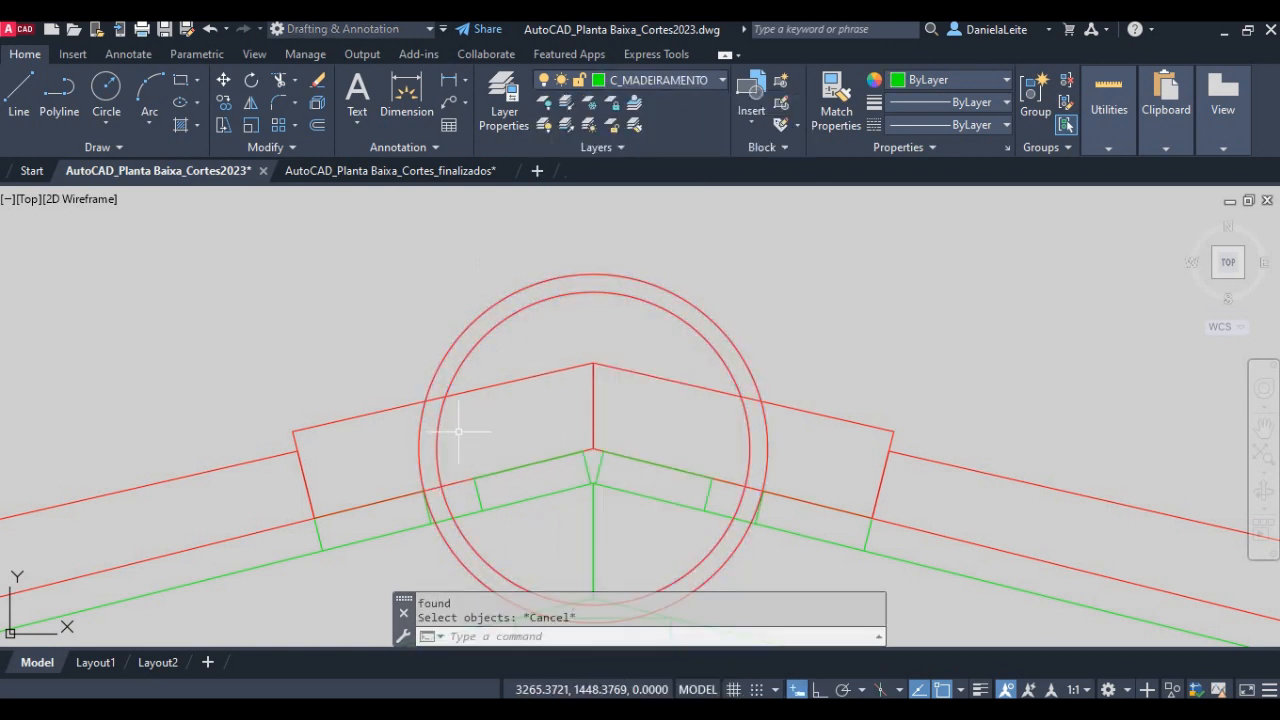
- Trim both ridge circles between the upper and lower tile lines on either side of the ridge
text(tr)
key(Return)
key(Return)
click(461, 432)
click(383, 441)
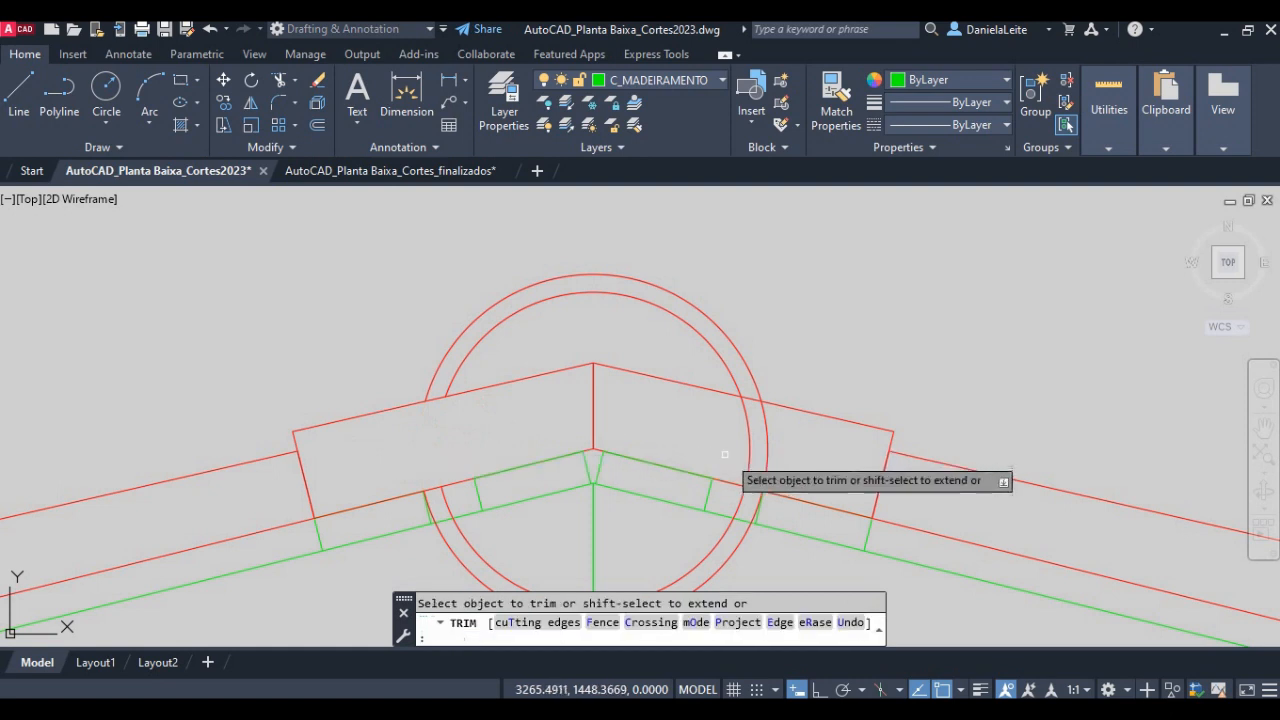
click(789, 465)
click(731, 440)
- Delete the two leftover lower arcs of the ridge circles beneath the tiles
click(727, 560)
click(680, 536)
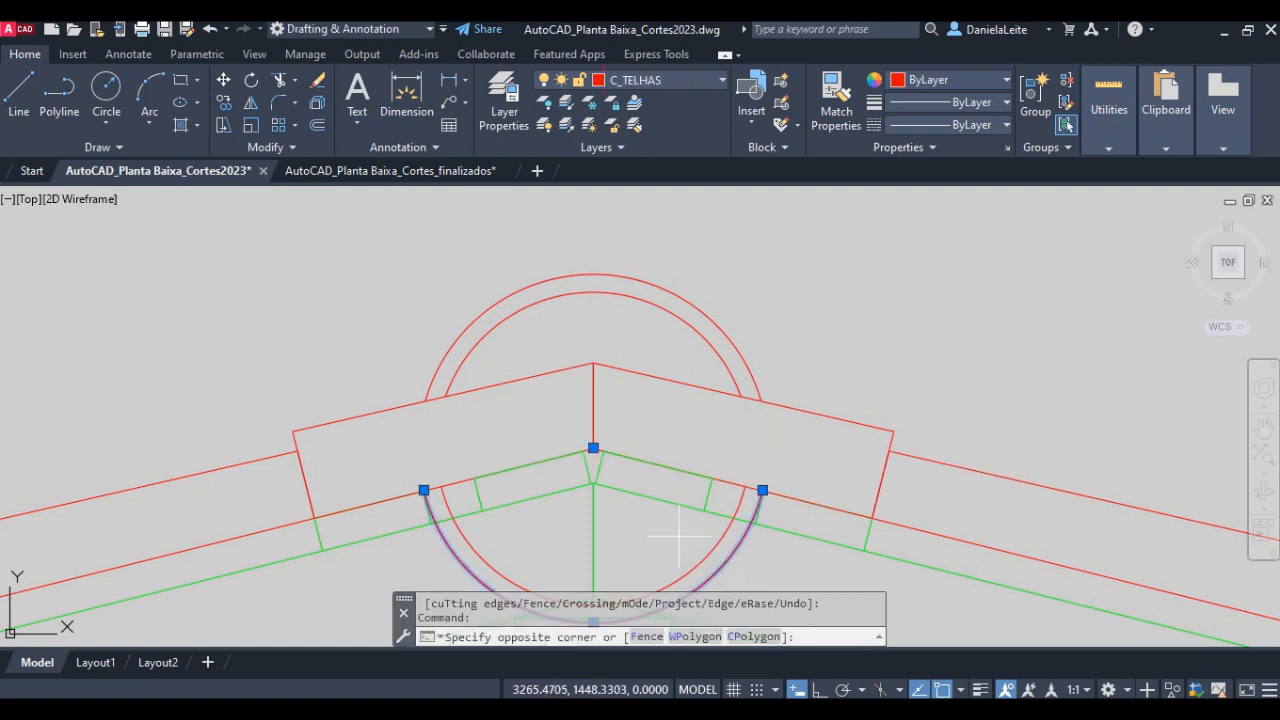
click(704, 576)
click(702, 562)
key(Delete)
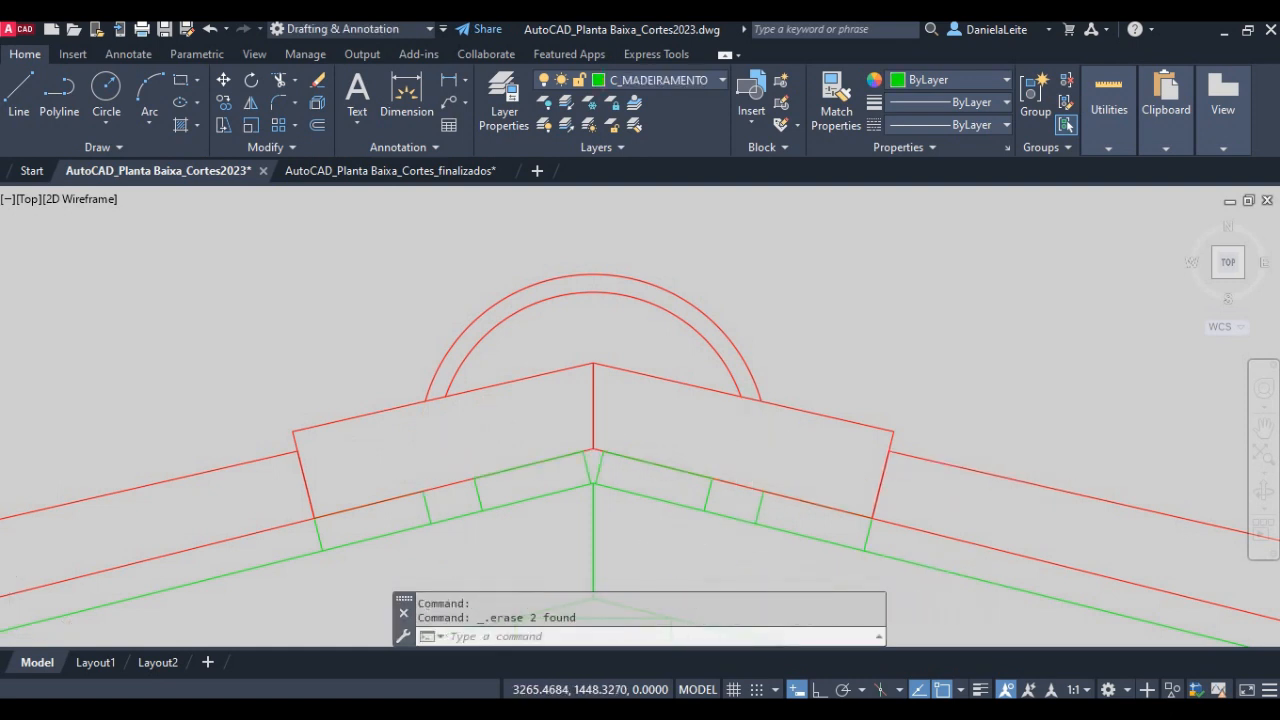
- Save the drawing with the finished roof section
scroll(598, 302, down, 5)
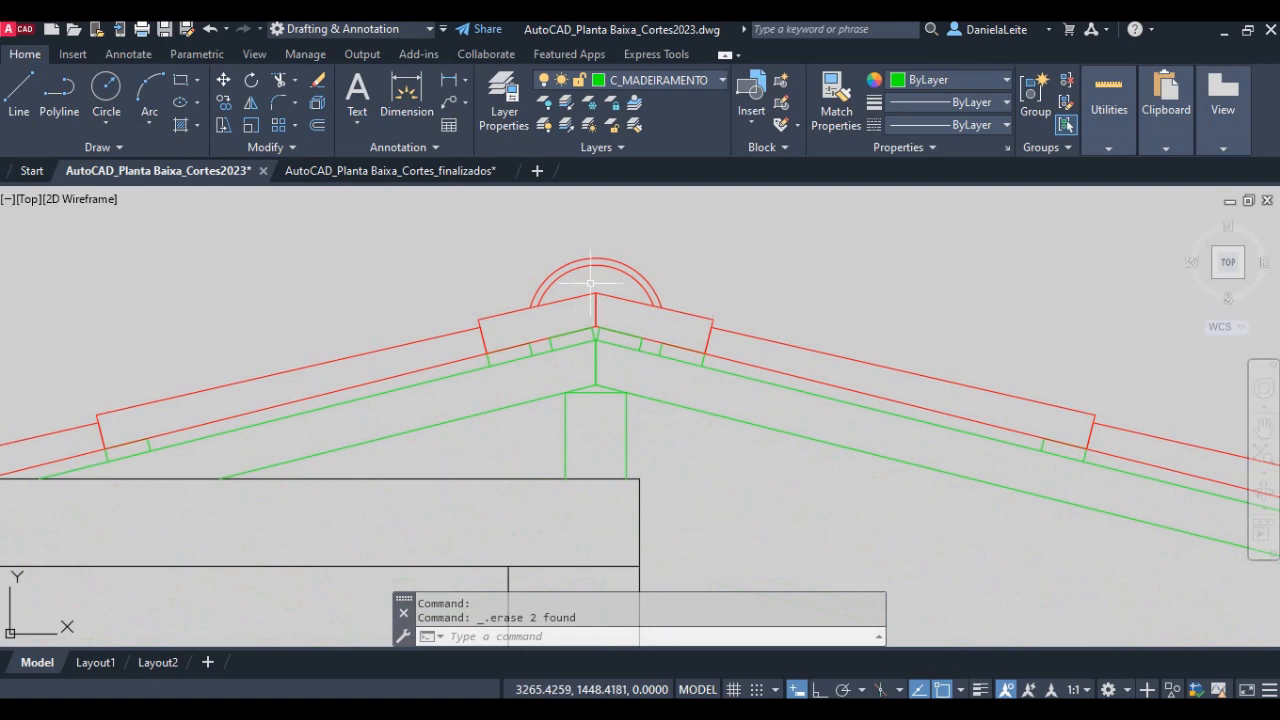
scroll(591, 283, down, 3)
scroll(560, 346, down, 2)
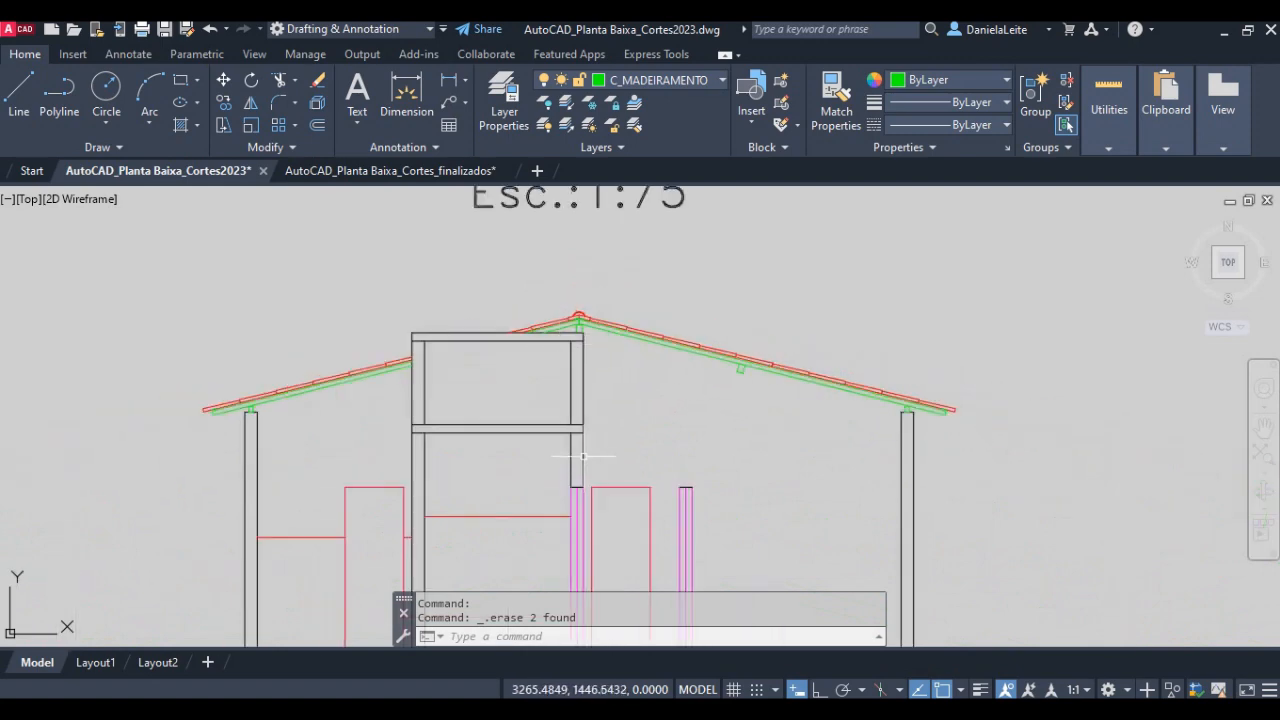
middle_drag(583, 456, 583, 337)
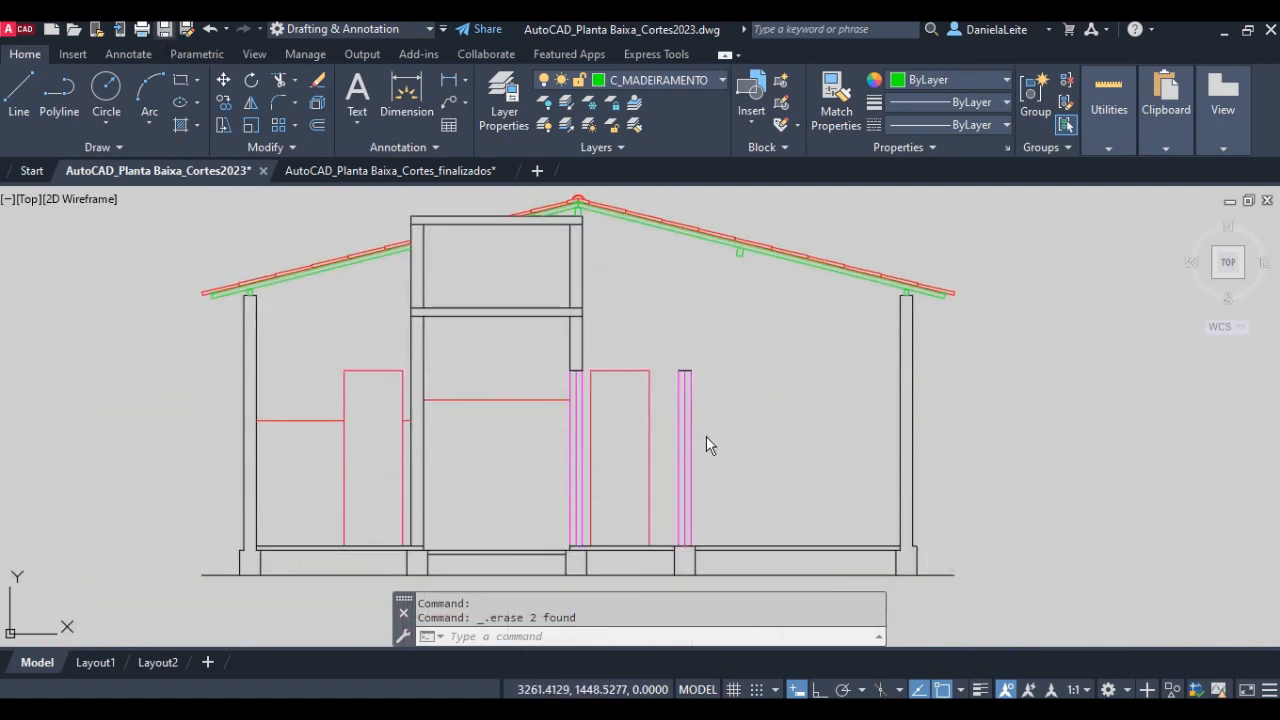
mouse_move(622, 338)
middle_down()
mouse_move(622, 415)
mouse_move(667, 489)
middle_up()
- On layer C_PAREDES_CORTADAS, draw a vertical wall line about 1.67 units long from the right cut door's upper-left corner past the rafter's underside
scroll(708, 443, up, 4)
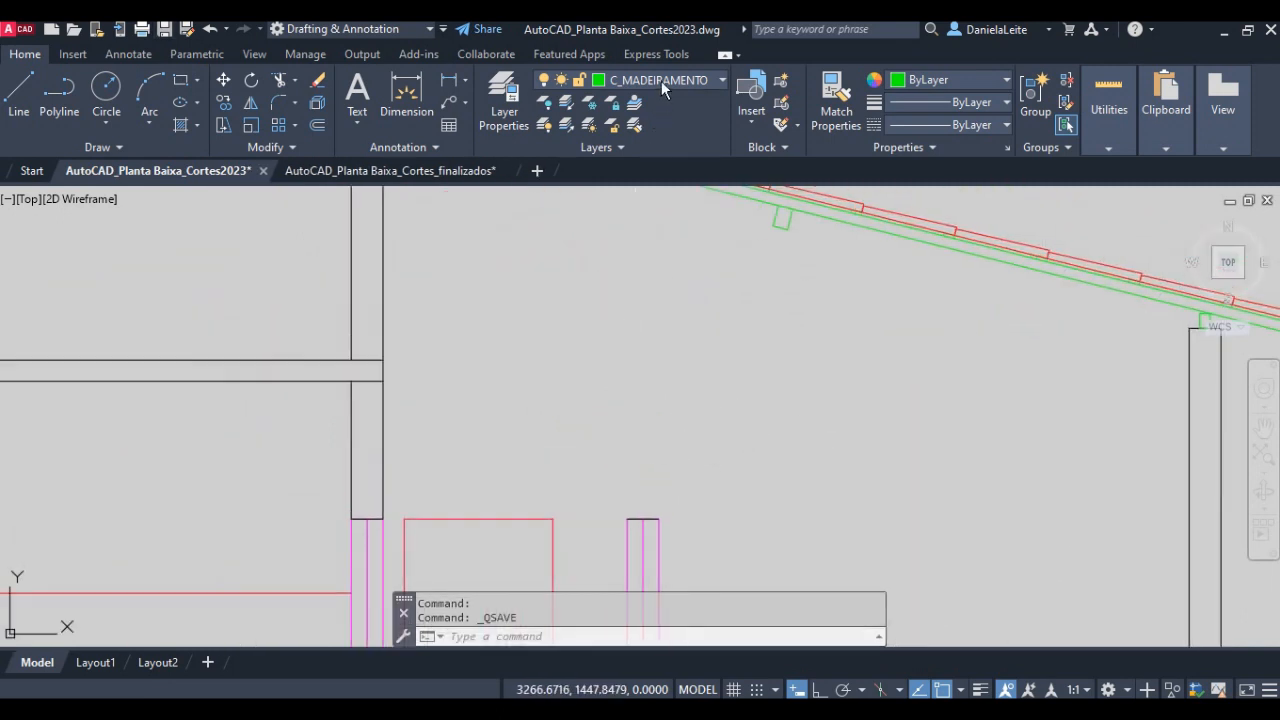
click(661, 81)
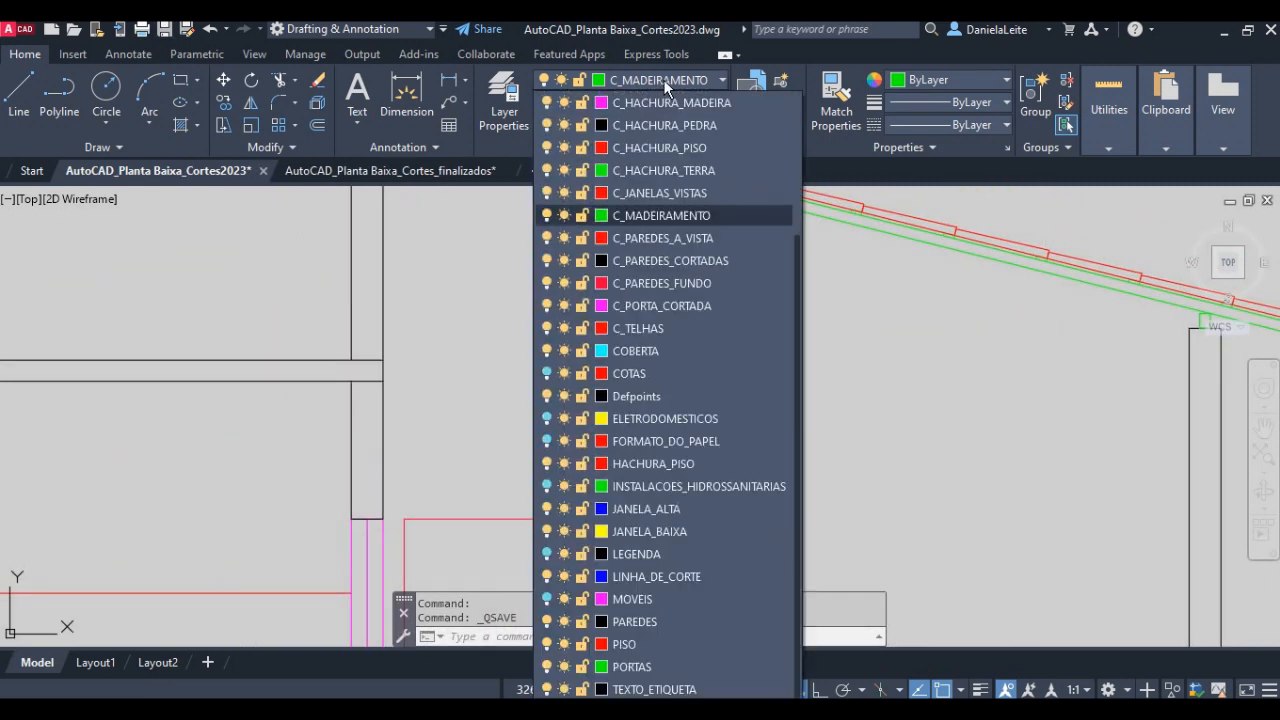
click(660, 261)
text(l)
key(Return)
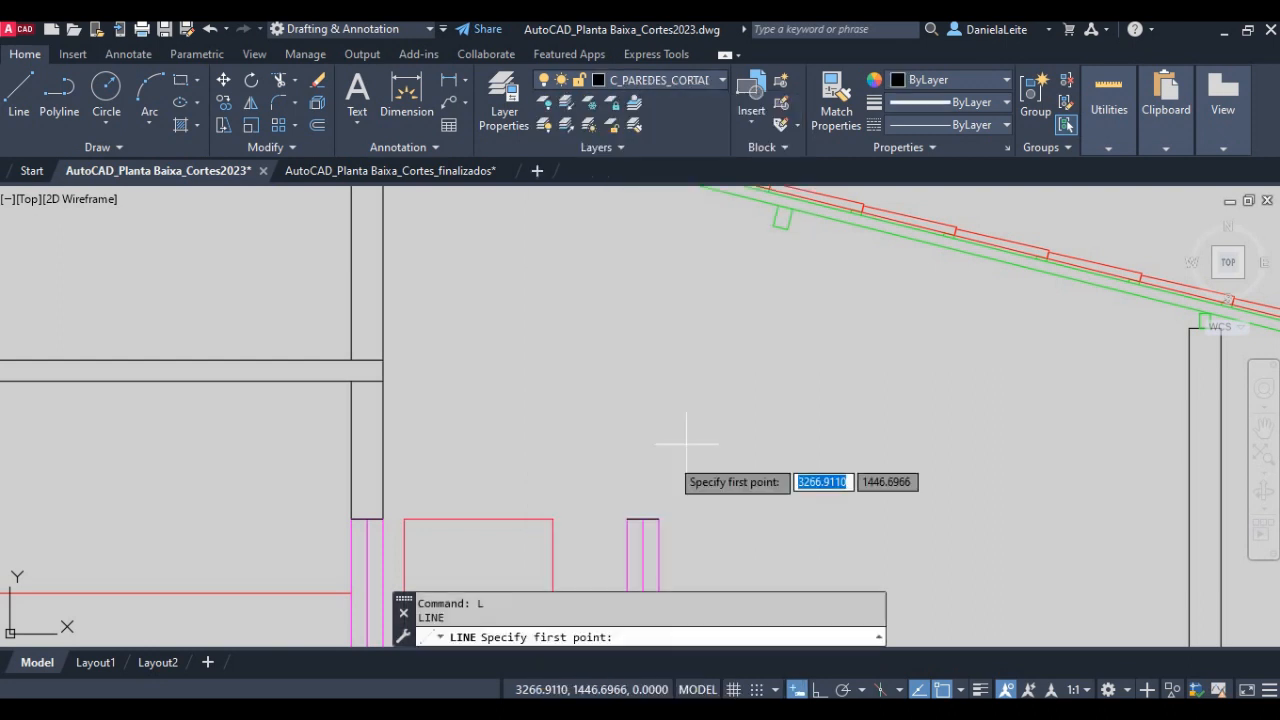
click(627, 519)
middle_drag(620, 319, 616, 464)
scroll(616, 435, up, 2)
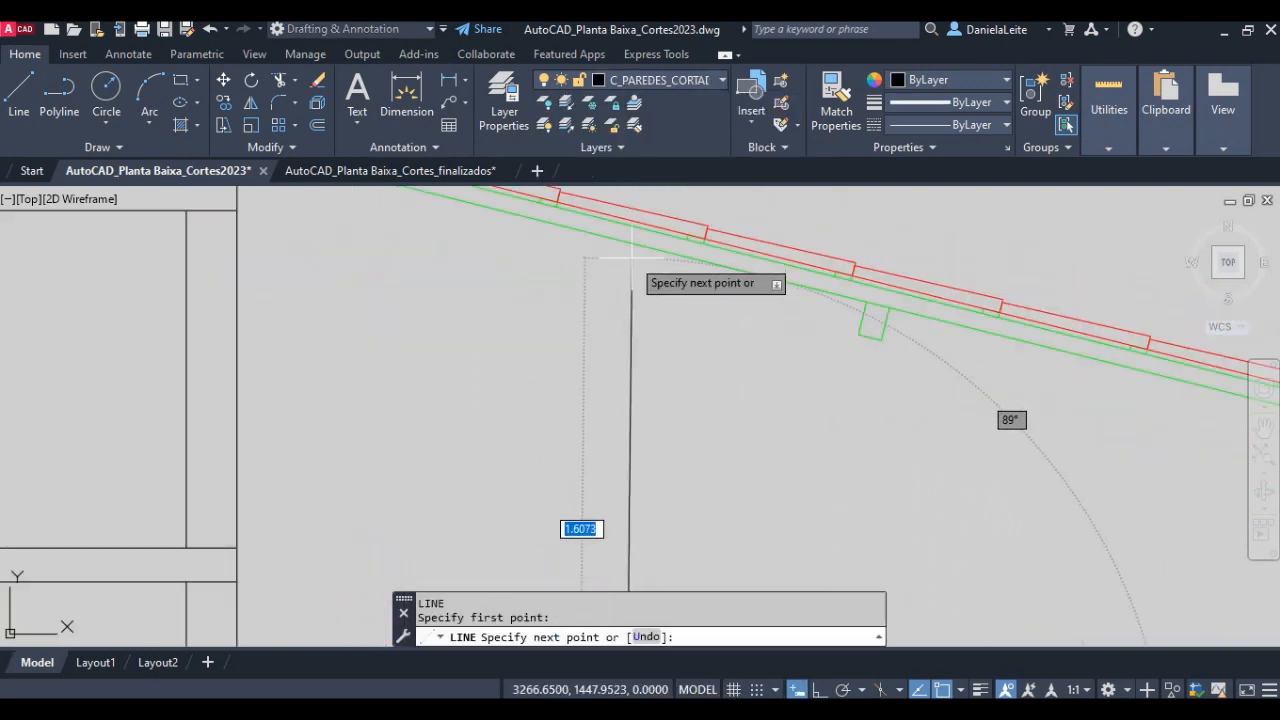
key(F8)
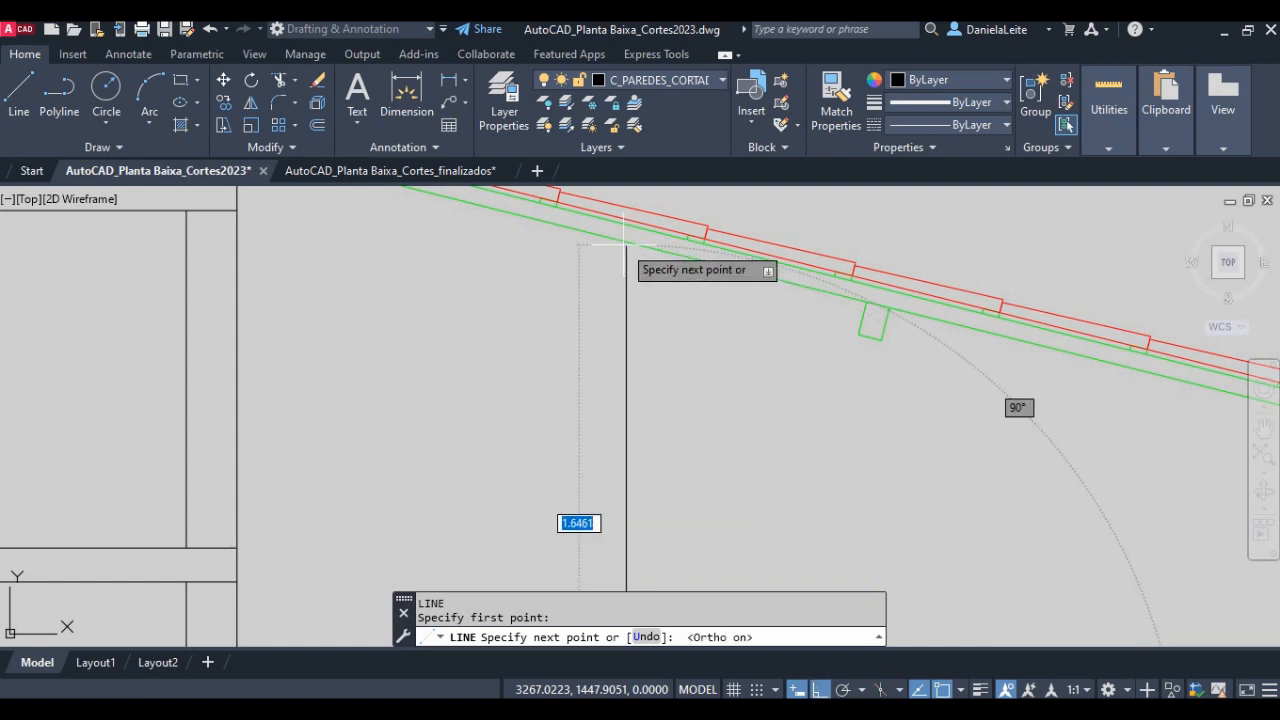
scroll(627, 242, up, 2)
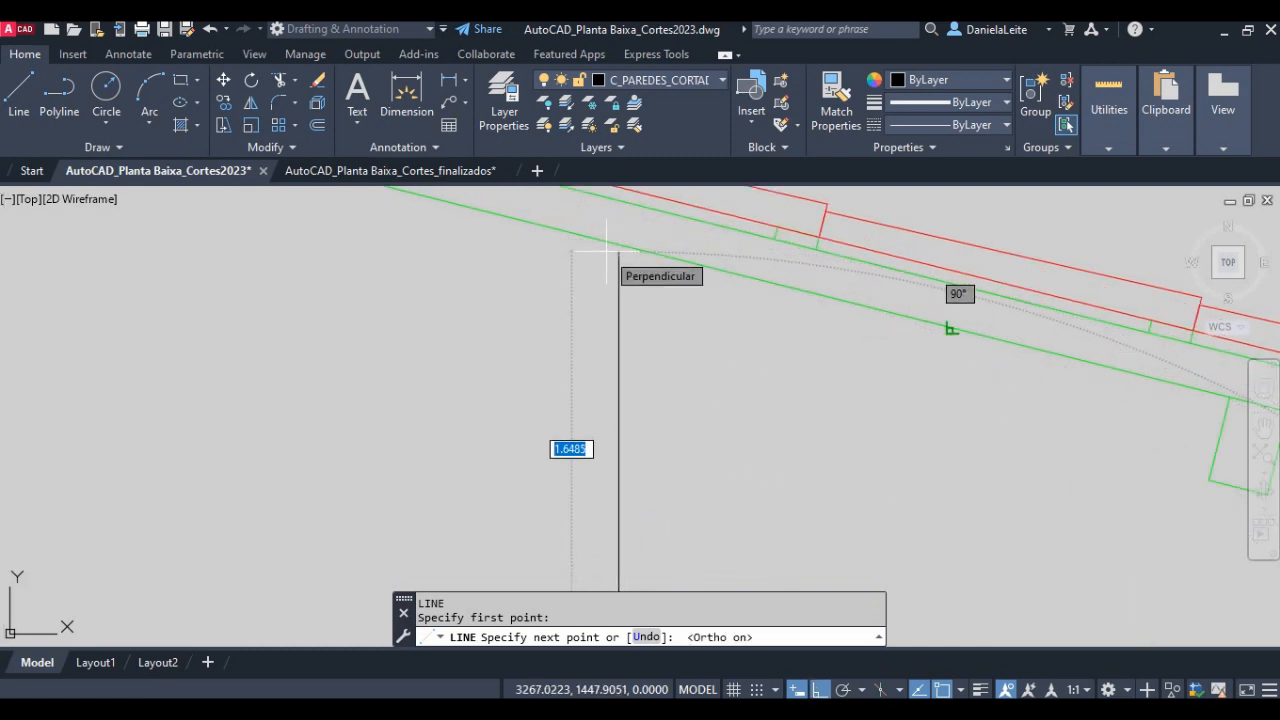
key(F8)
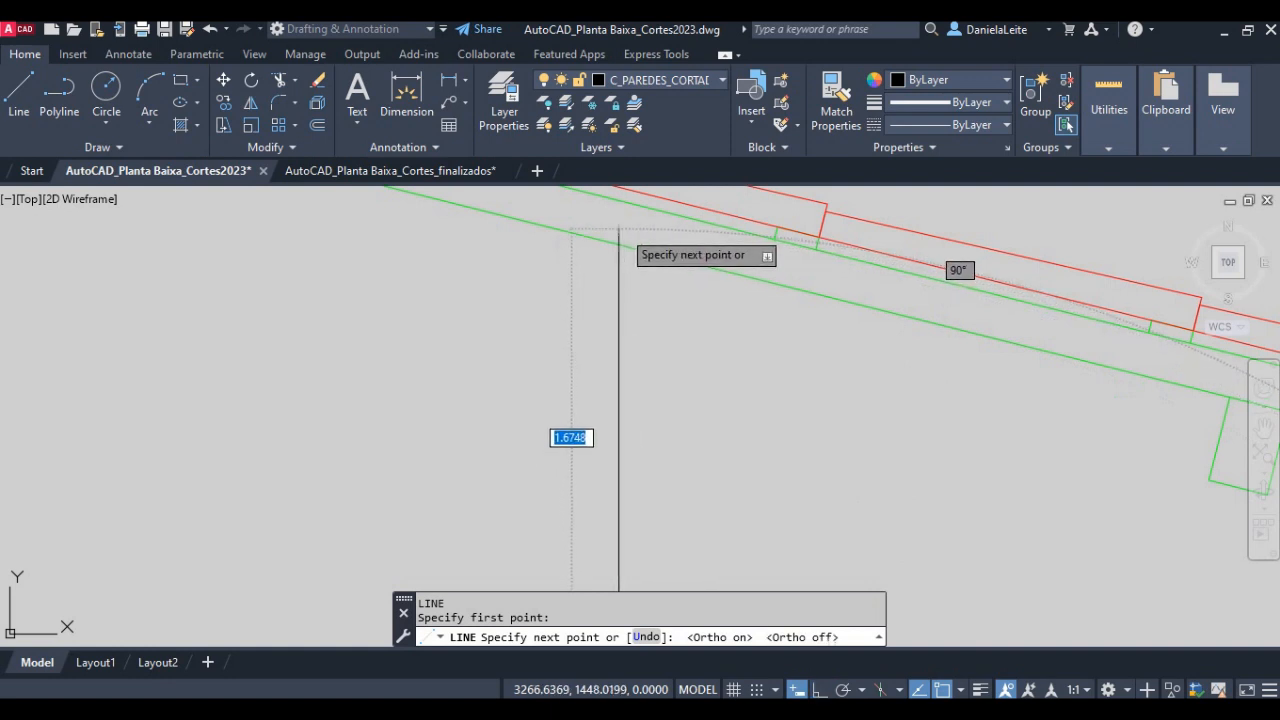
key(F8)
click(618, 233)
key(Return)
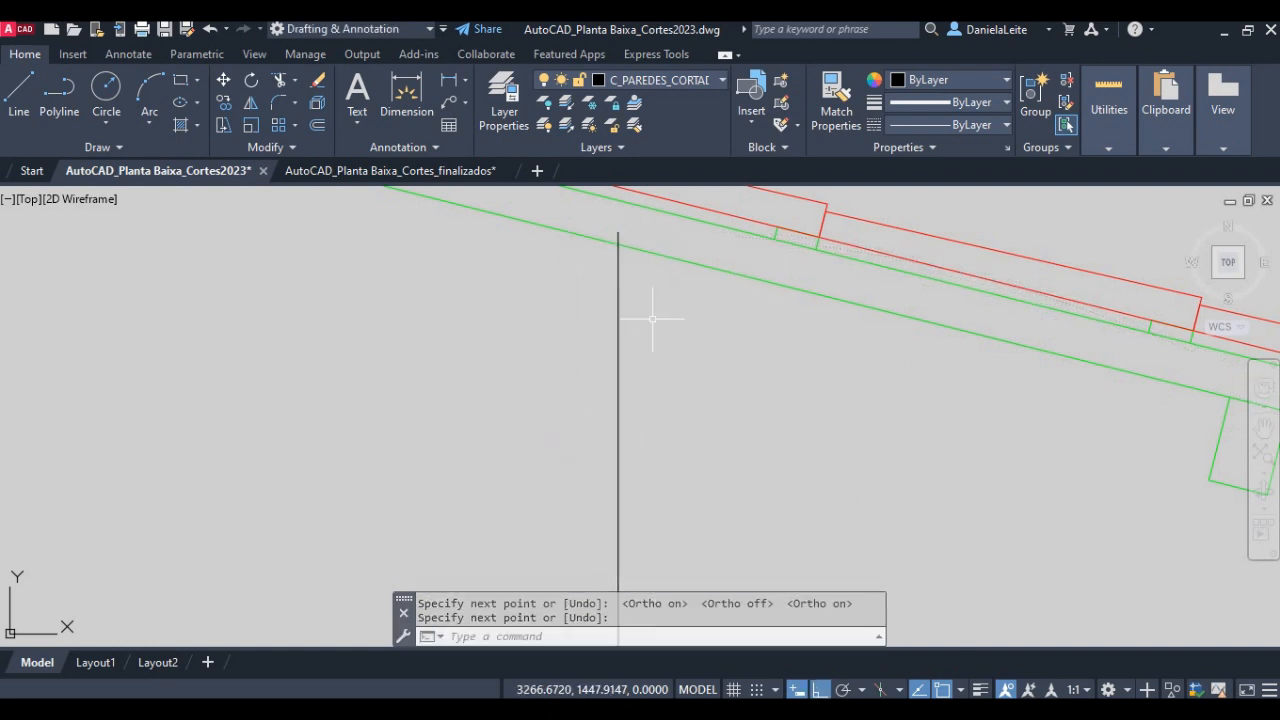
- Draw the wall's second vertical line about 1.64 units long, from the same cut door's upper-right corner to just past the rafter's underside
scroll(652, 319, down, 3)
scroll(660, 320, up, 4)
key(Return)
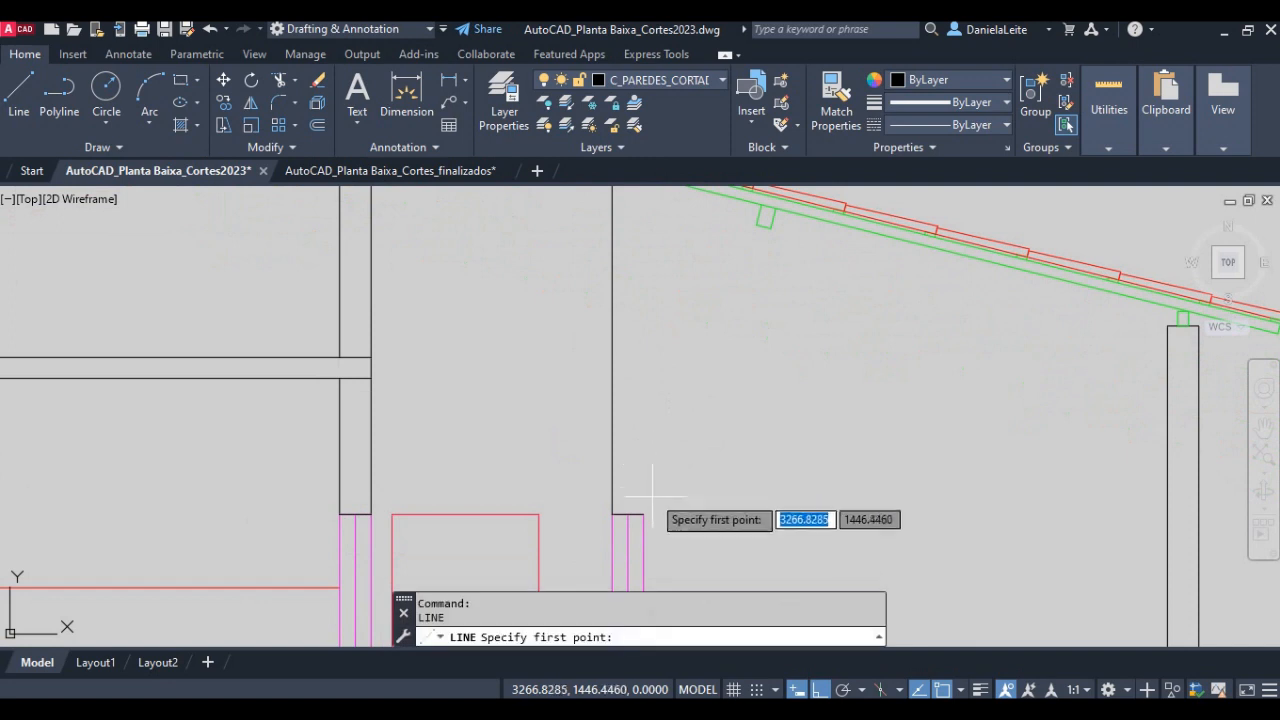
click(643, 514)
middle_drag(642, 220, 632, 480)
scroll(630, 410, up, 4)
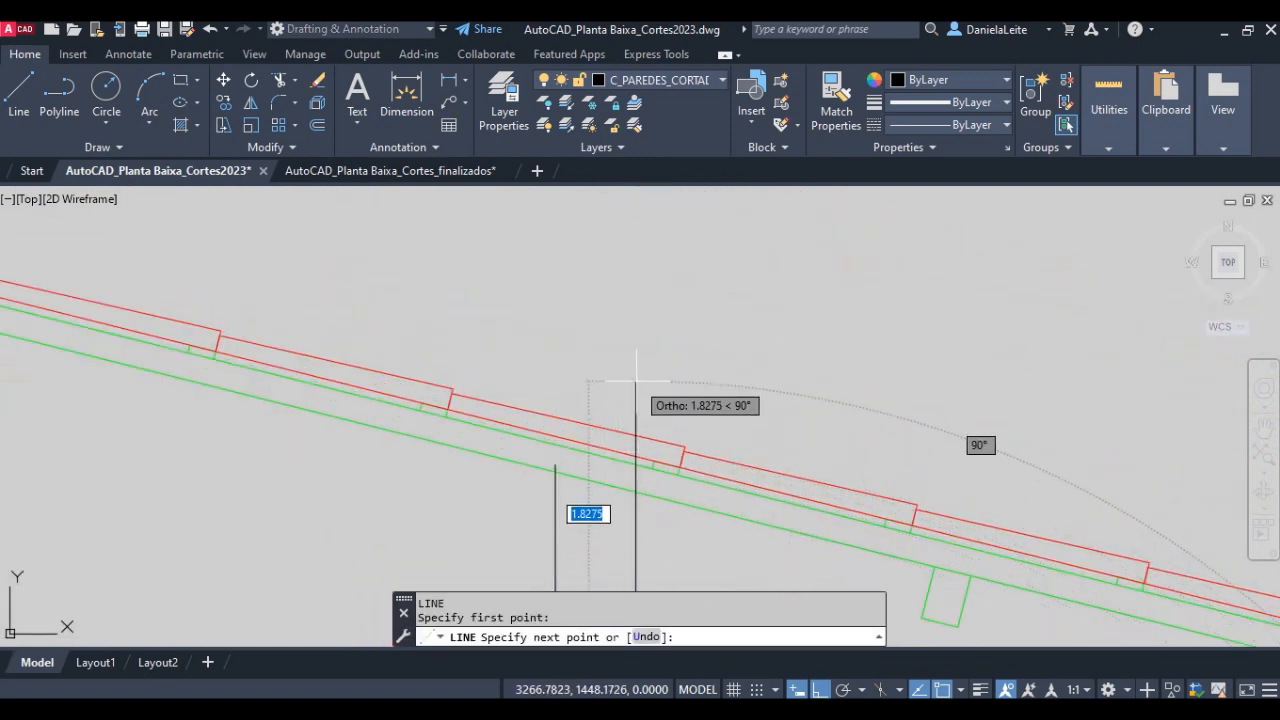
key(F3)
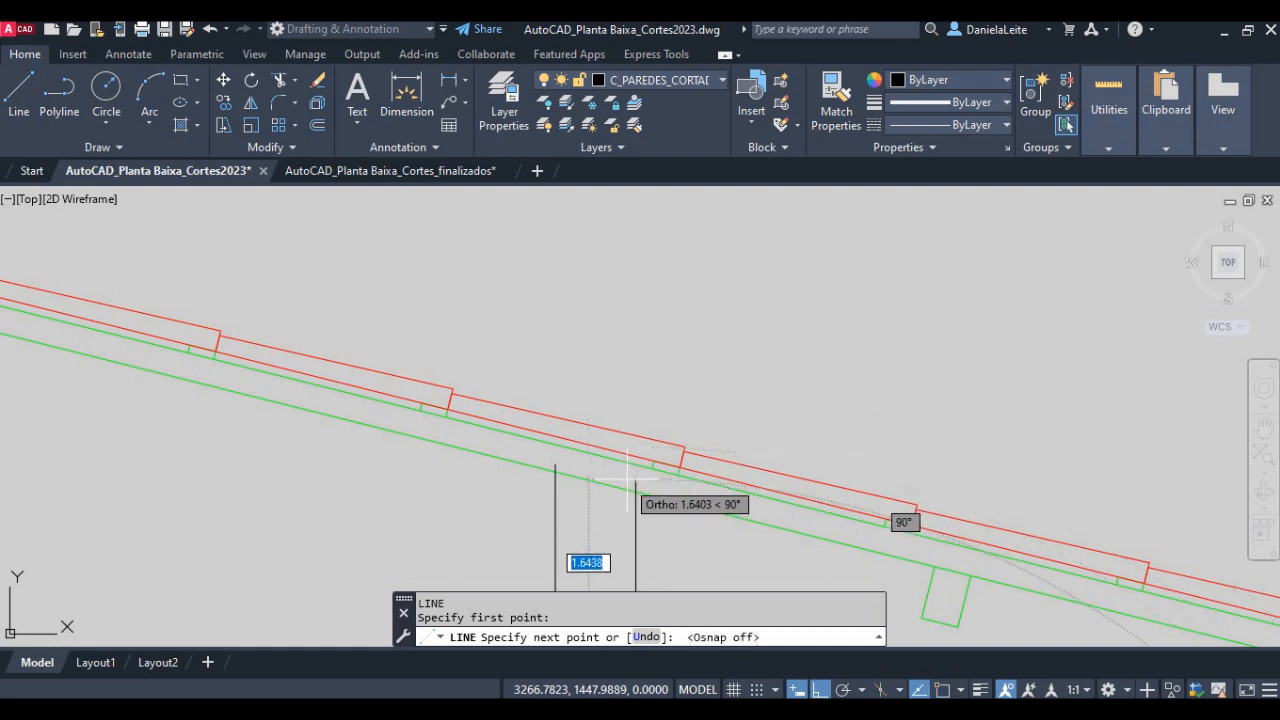
scroll(636, 476, up, 2)
key(Return)
- Trim the ends of both new wall lines that extend above the rafter's underside
text(t)
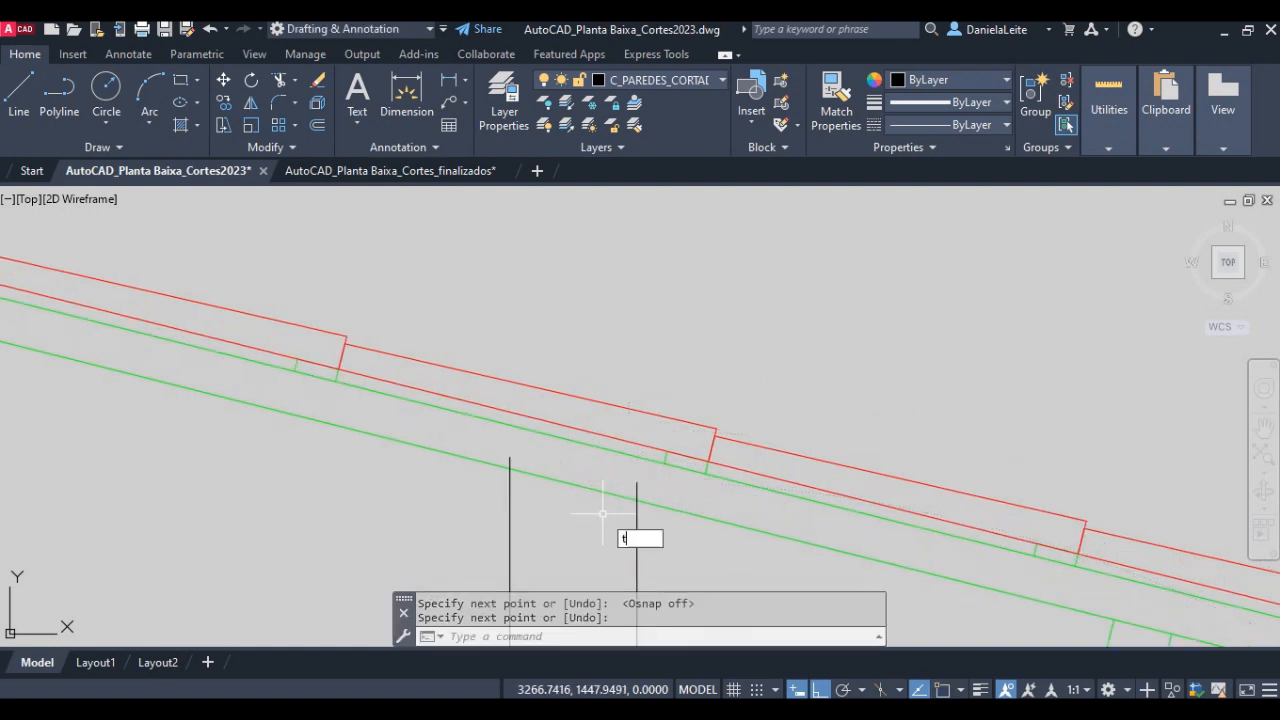
text(r)
key(Return)
key(Return)
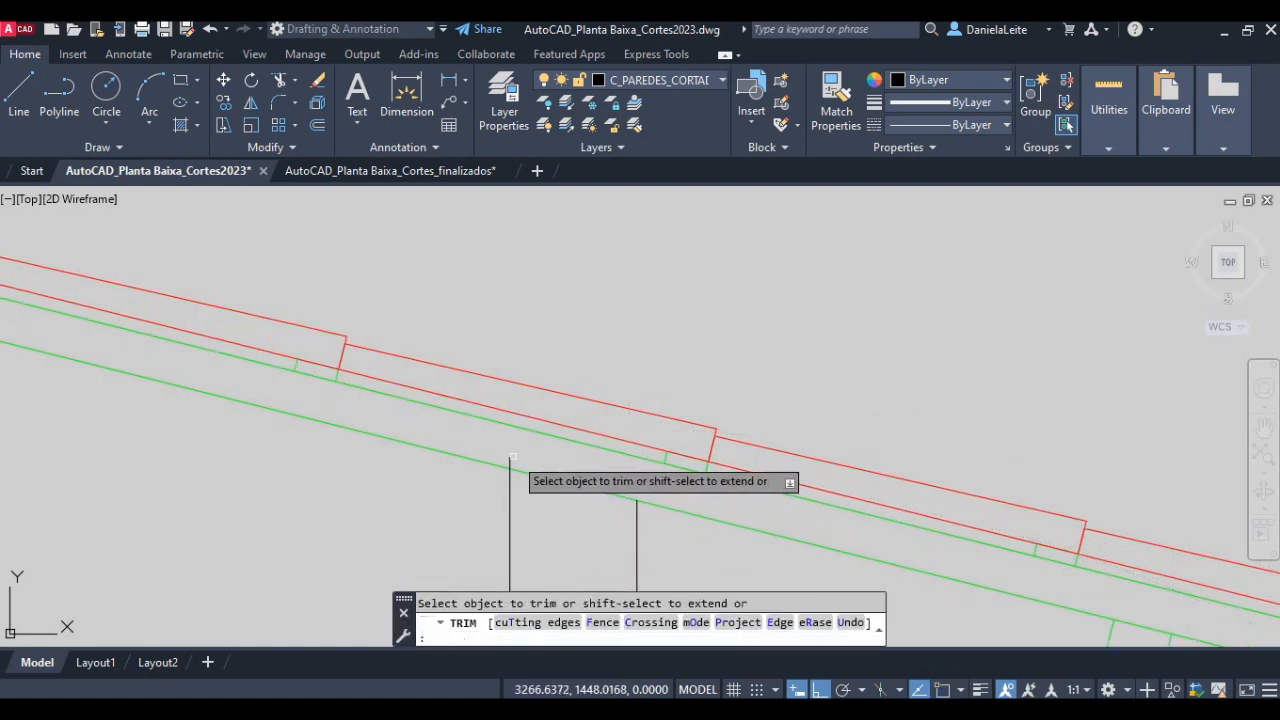
click(511, 460)
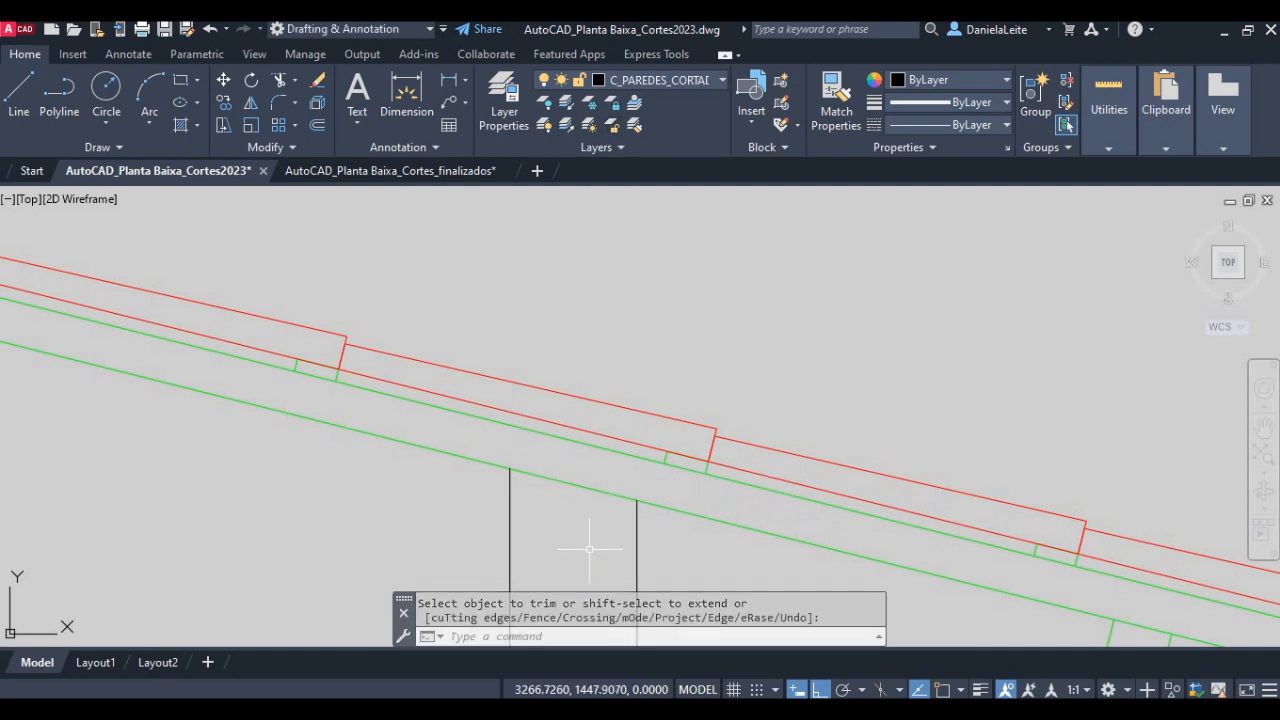
key(Escape)
text(l)
key(Return)
click(510, 468)
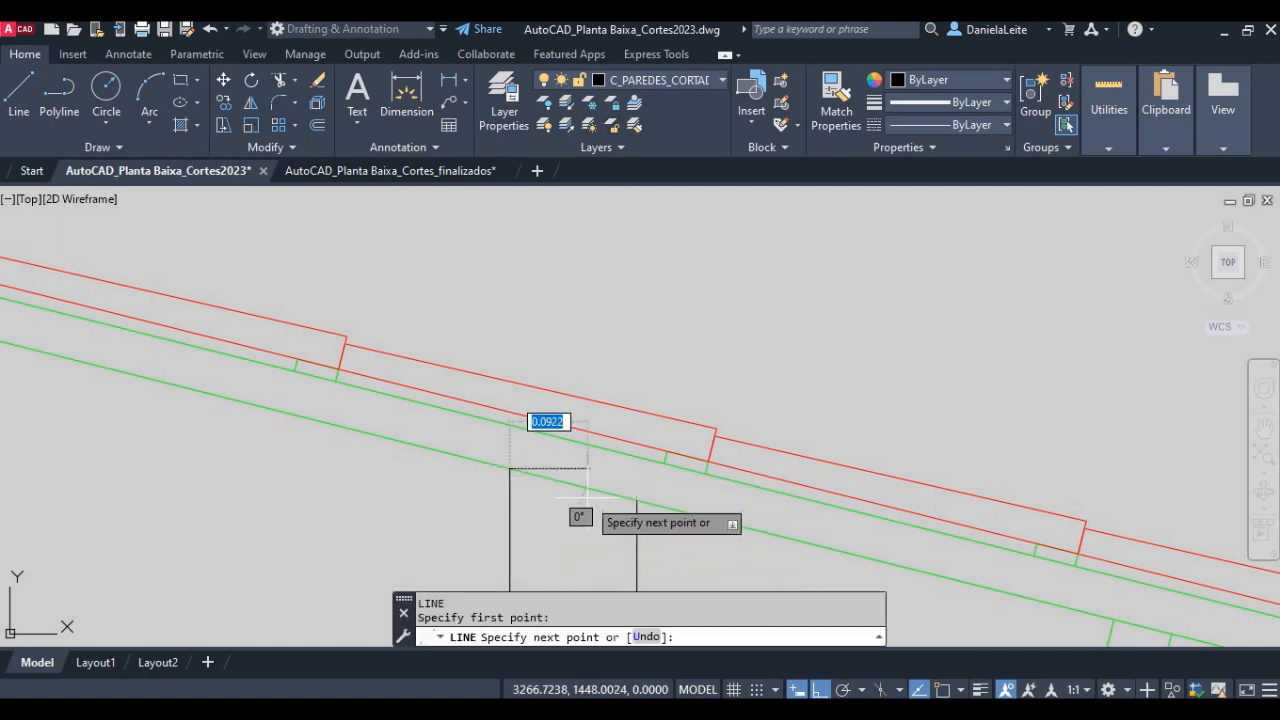
key(Escape)
- Close the top of the new wall with a sloped line between its two upper endpoints, using object snap
text(l)
key(Return)
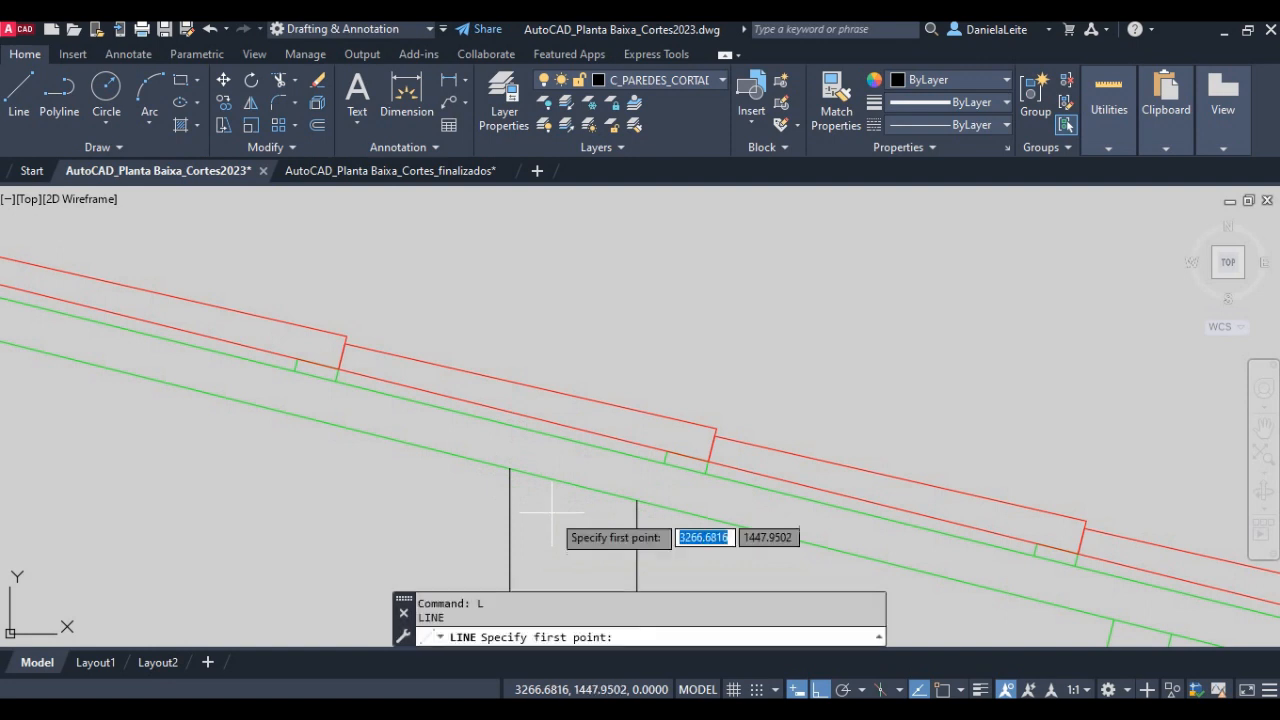
key(F3)
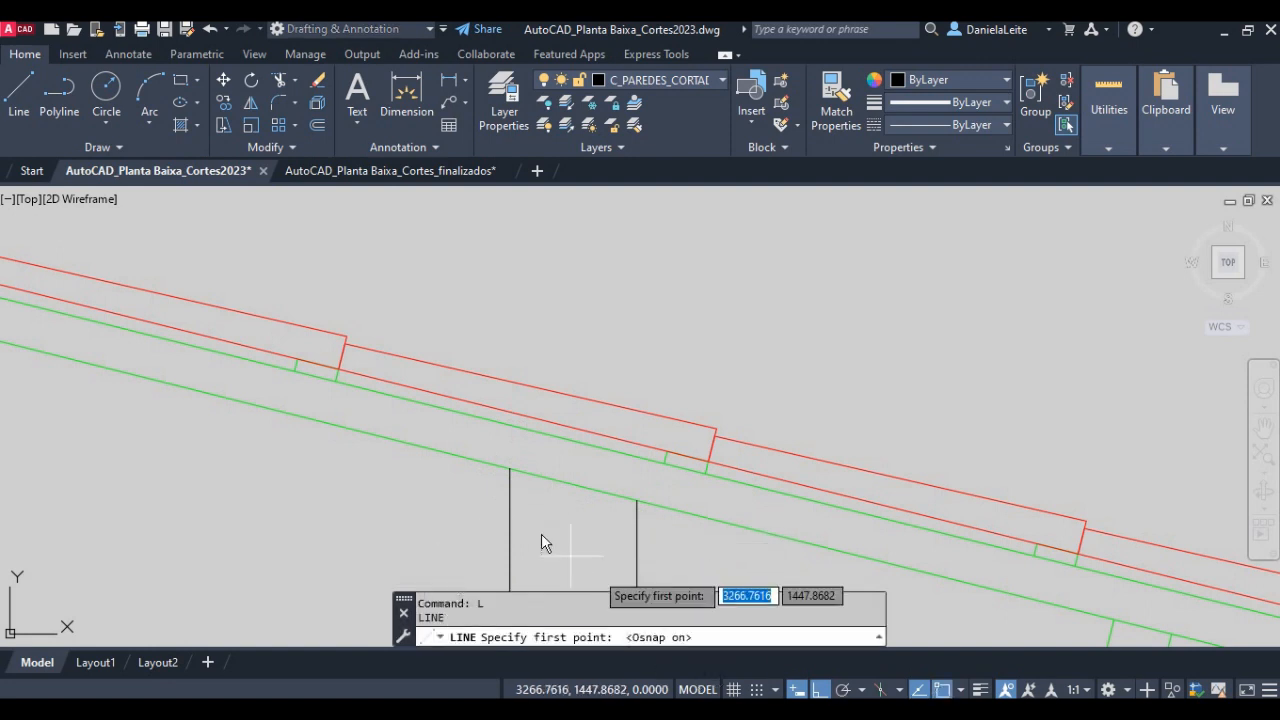
click(510, 468)
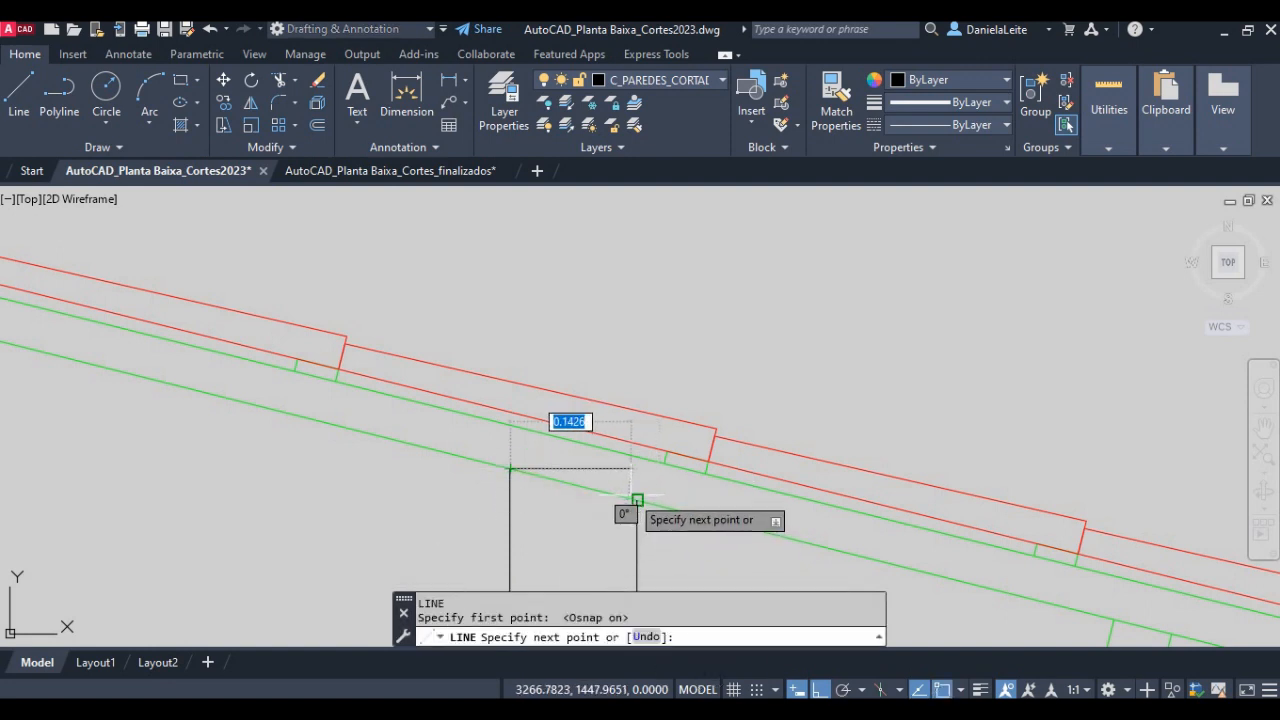
click(637, 501)
key(Return)
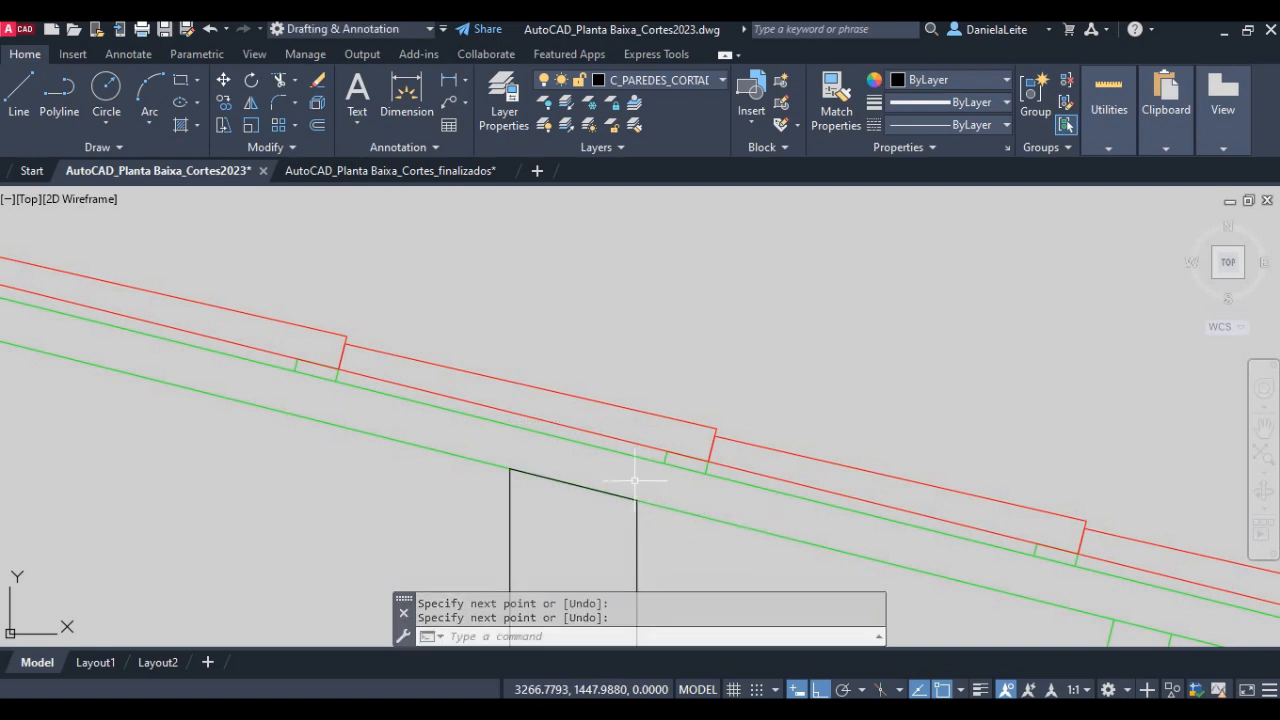
scroll(572, 456, down, 8)
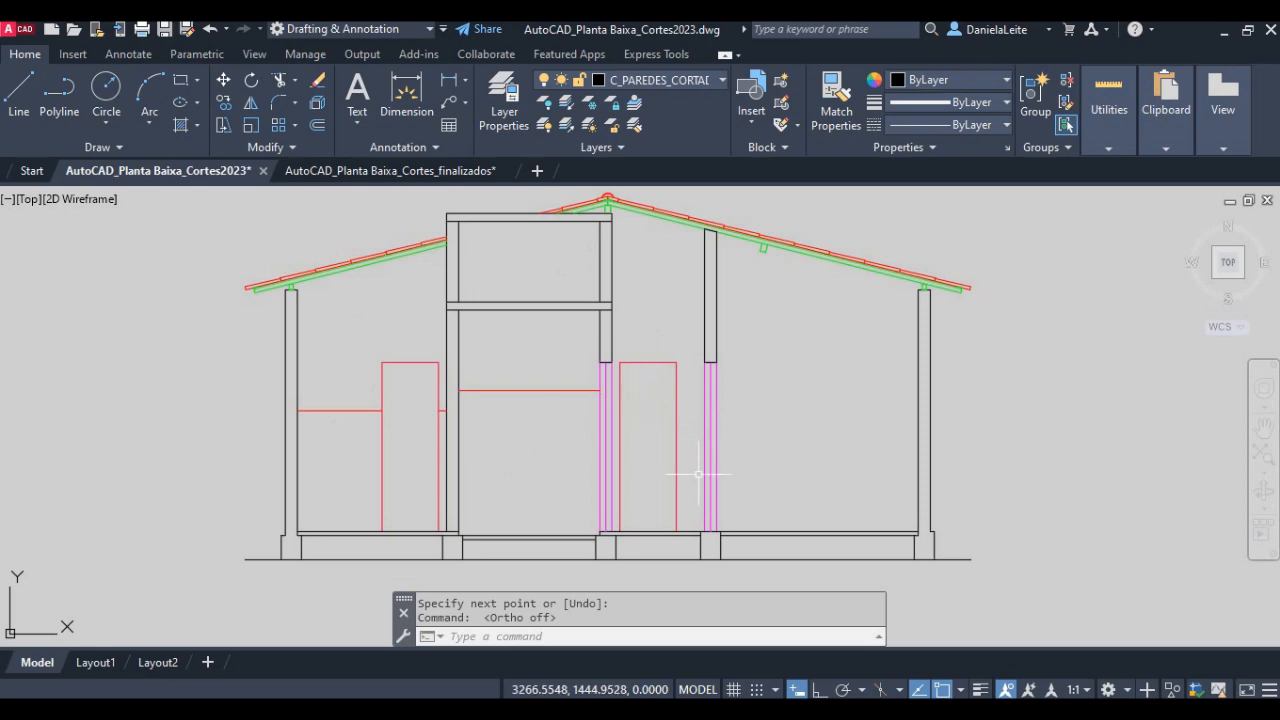
- Examine the stone foundations beneath the walls in the finished Corte Transversal BB drawing
scroll(550, 489, down, 2)
middle_drag(834, 441, 198, 455)
mouse_move(750, 342)
middle_down()
mouse_move(643, 431)
mouse_move(300, 609)
middle_up()
middle_drag(659, 442, 588, 543)
middle_drag(545, 338, 534, 429)
scroll(534, 429, up, 4)
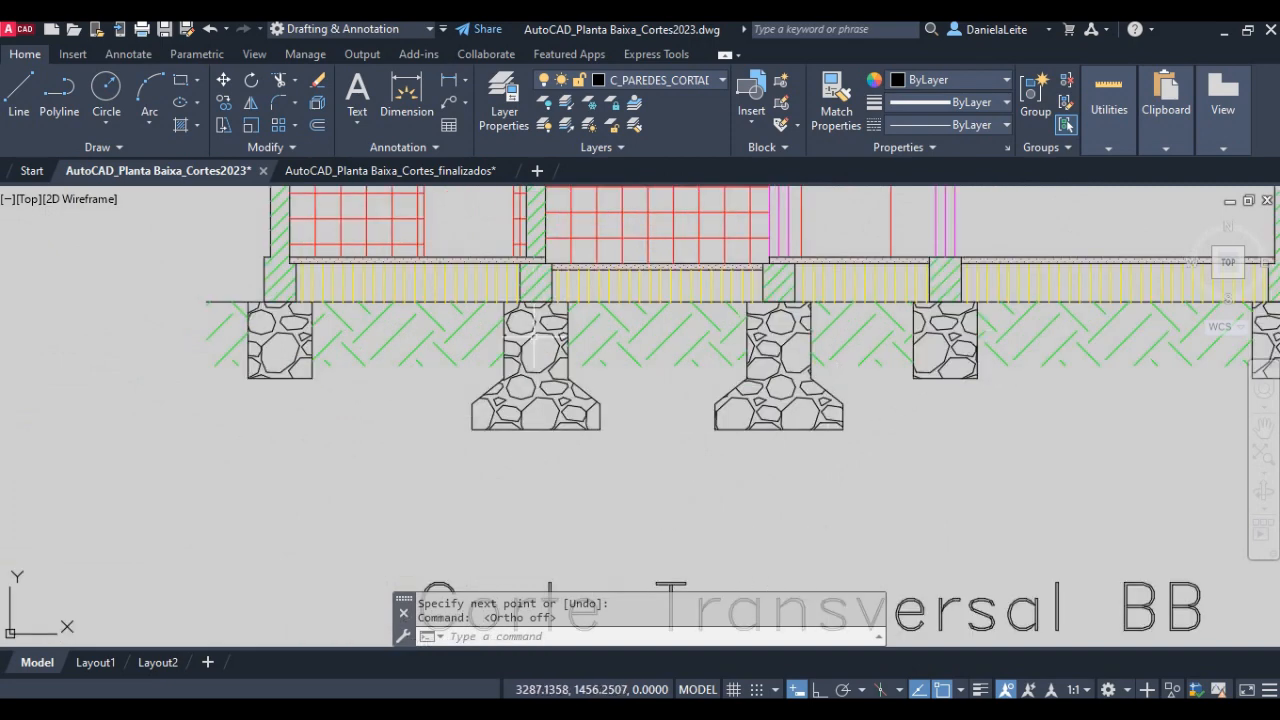
scroll(639, 313, down, 4)
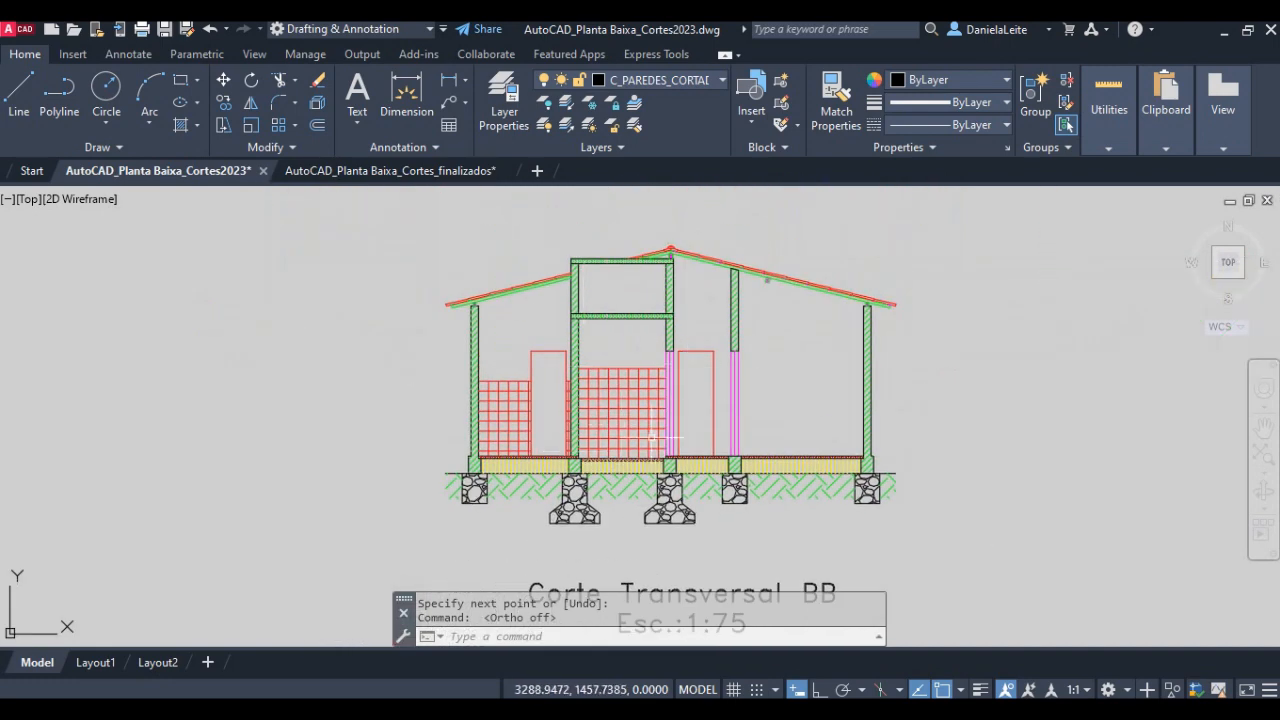
scroll(567, 515, up, 2)
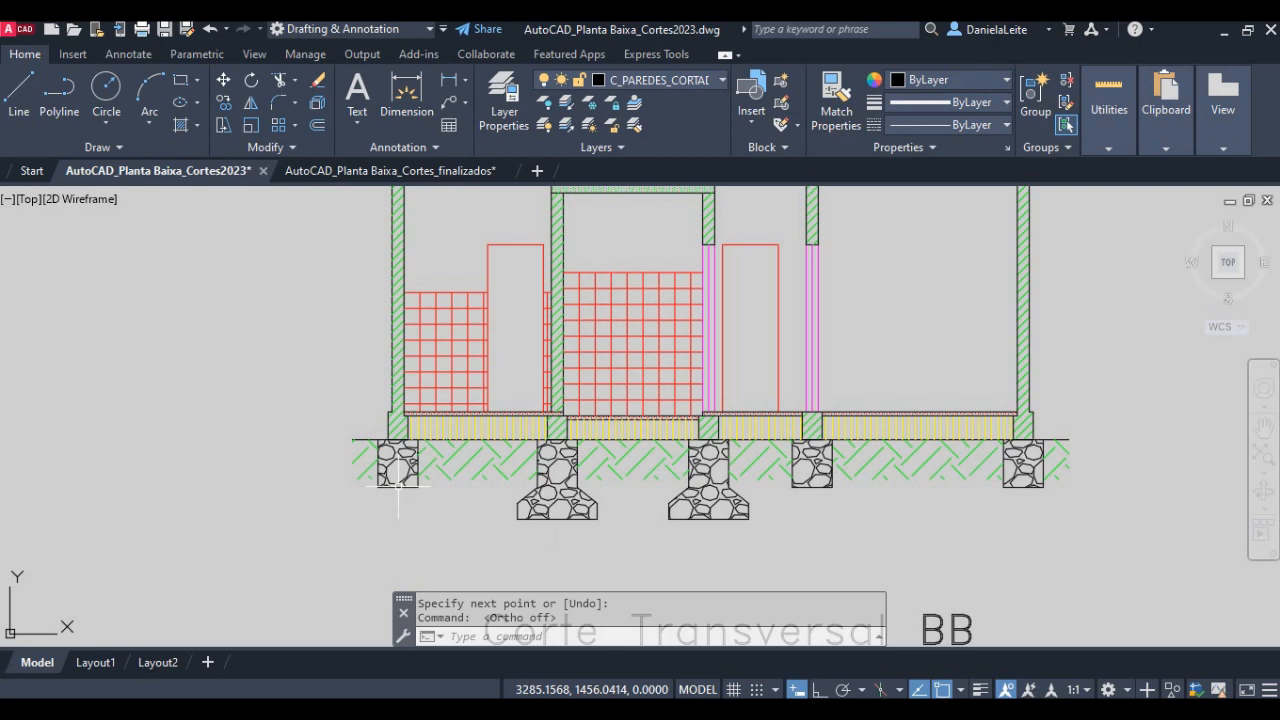
scroll(377, 491, up, 2)
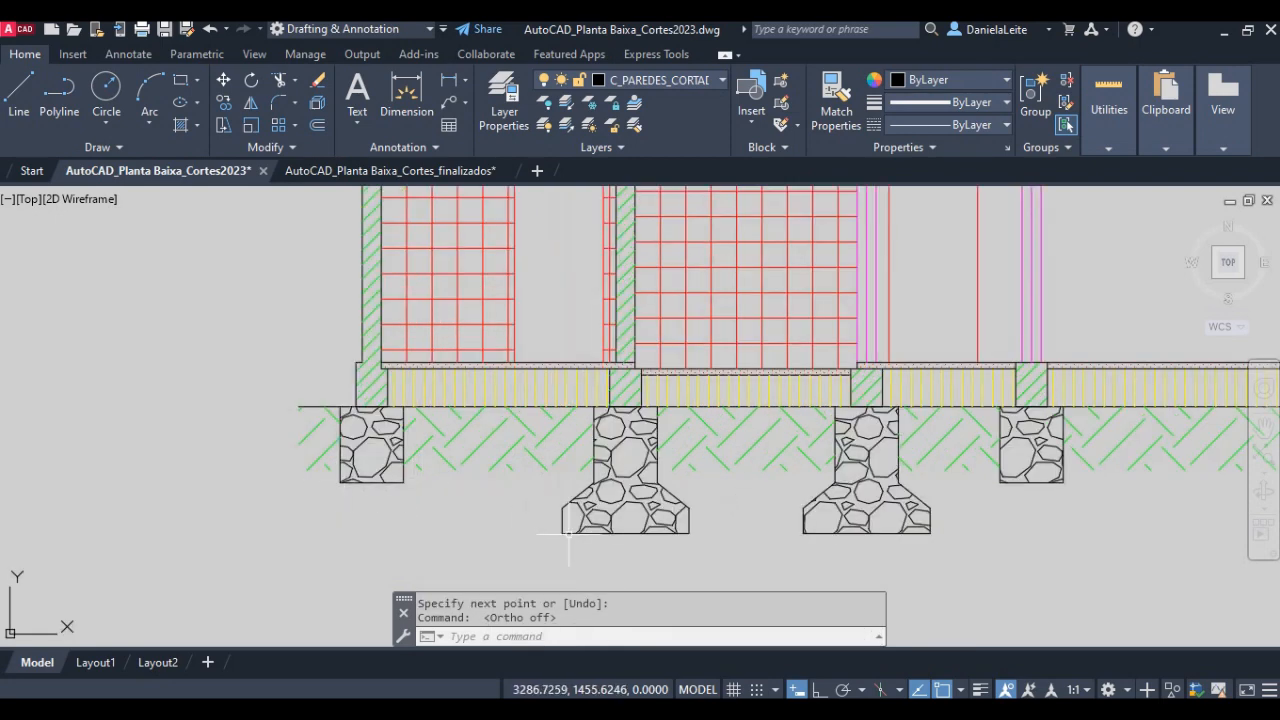
scroll(680, 534, down, 3)
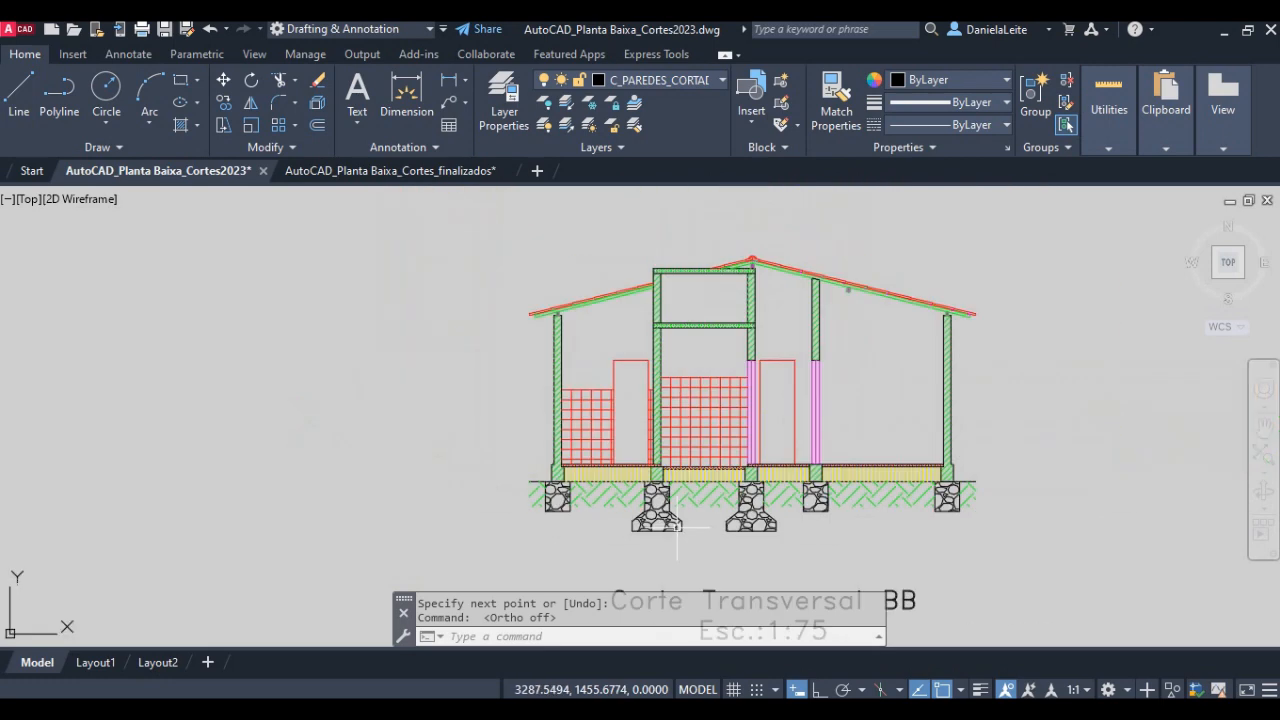
- In the working section, draw a 0.25 line along the ground line across the base of the leftmost wall's foundation beam
middle_drag(387, 512, 656, 289)
scroll(280, 440, up, 1)
mouse_move(300, 519)
middle_down()
mouse_move(457, 247)
mouse_move(444, 288)
middle_up()
scroll(354, 437, up, 2)
scroll(309, 434, up, 2)
middle_drag(294, 435, 306, 476)
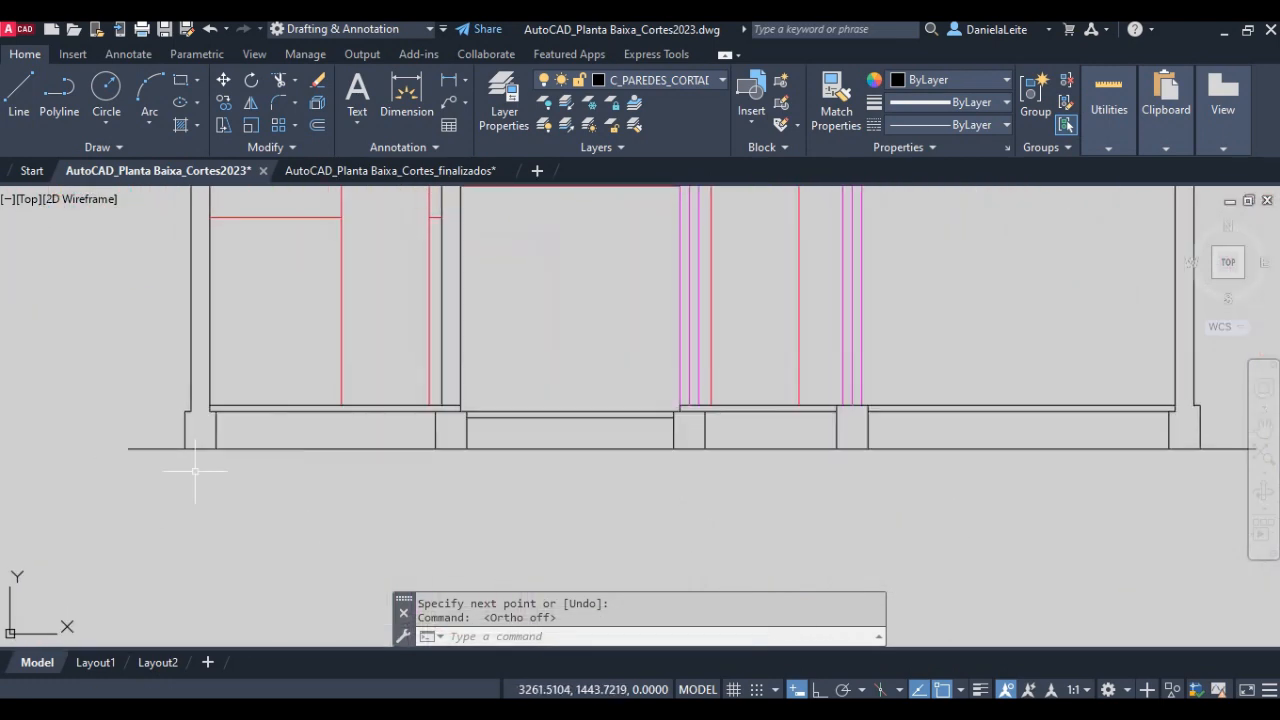
scroll(205, 440, up, 2)
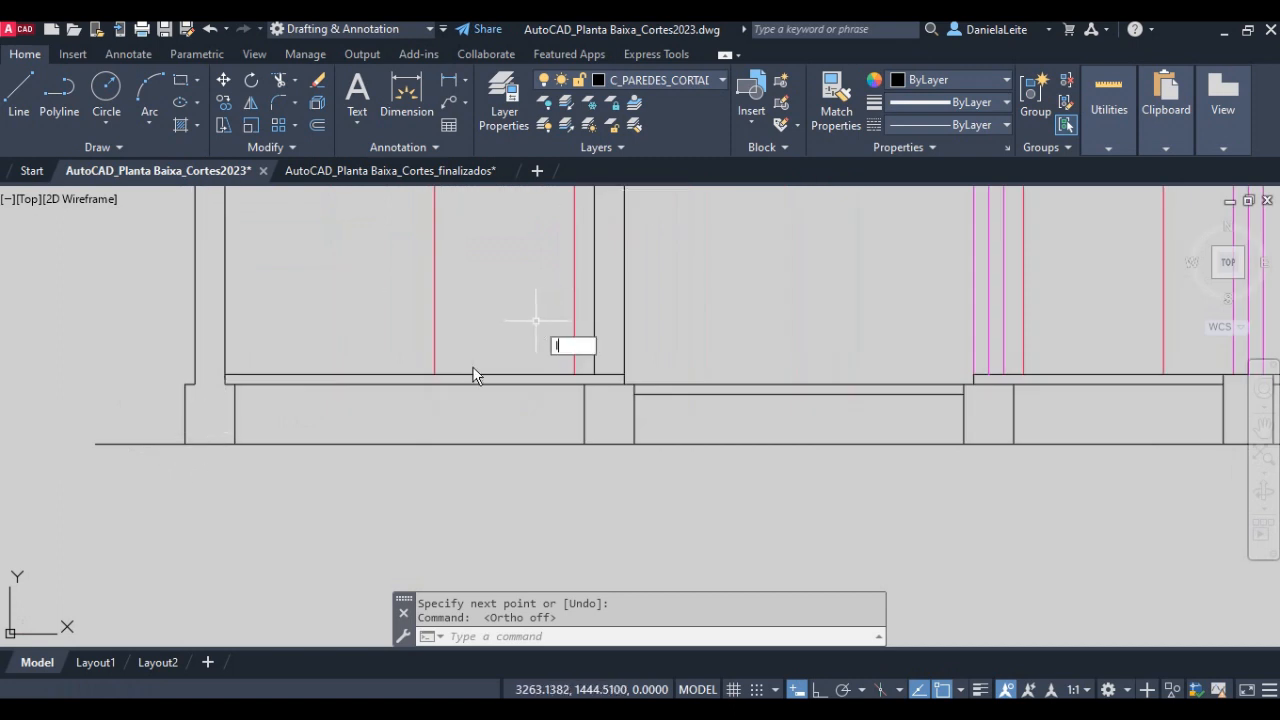
key(Return)
click(185, 443)
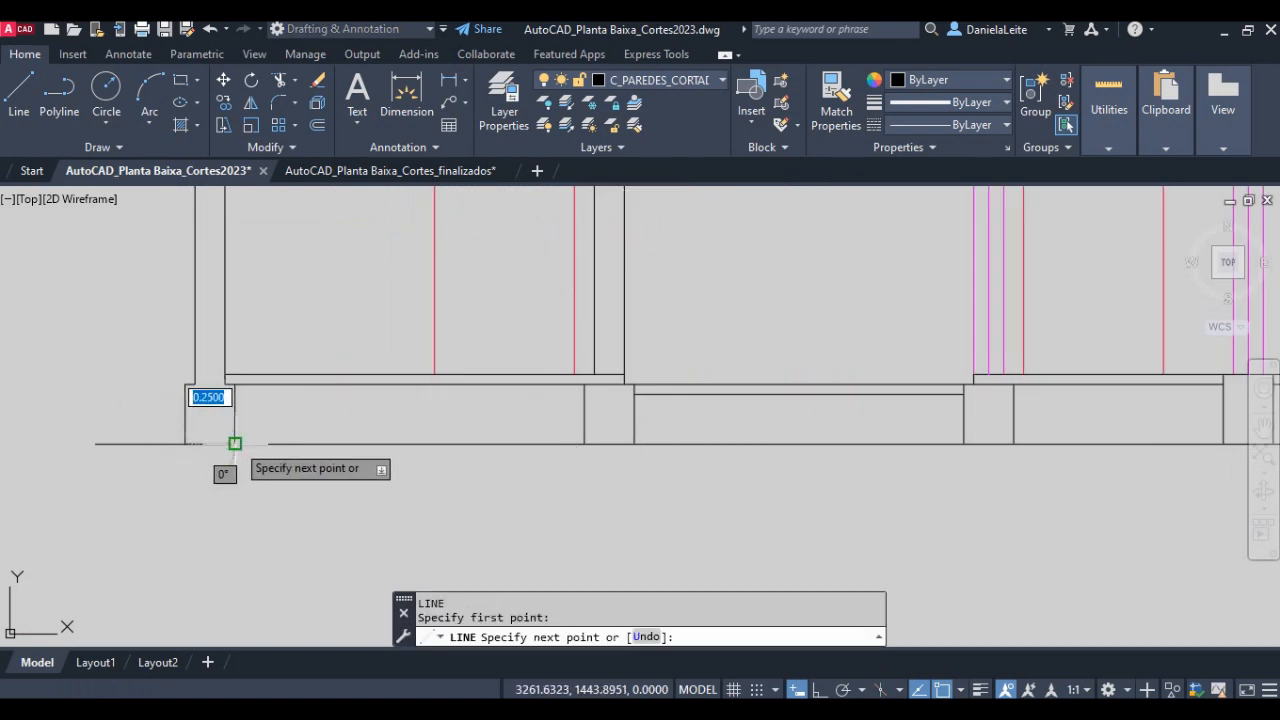
click(235, 443)
key(Return)
click(216, 443)
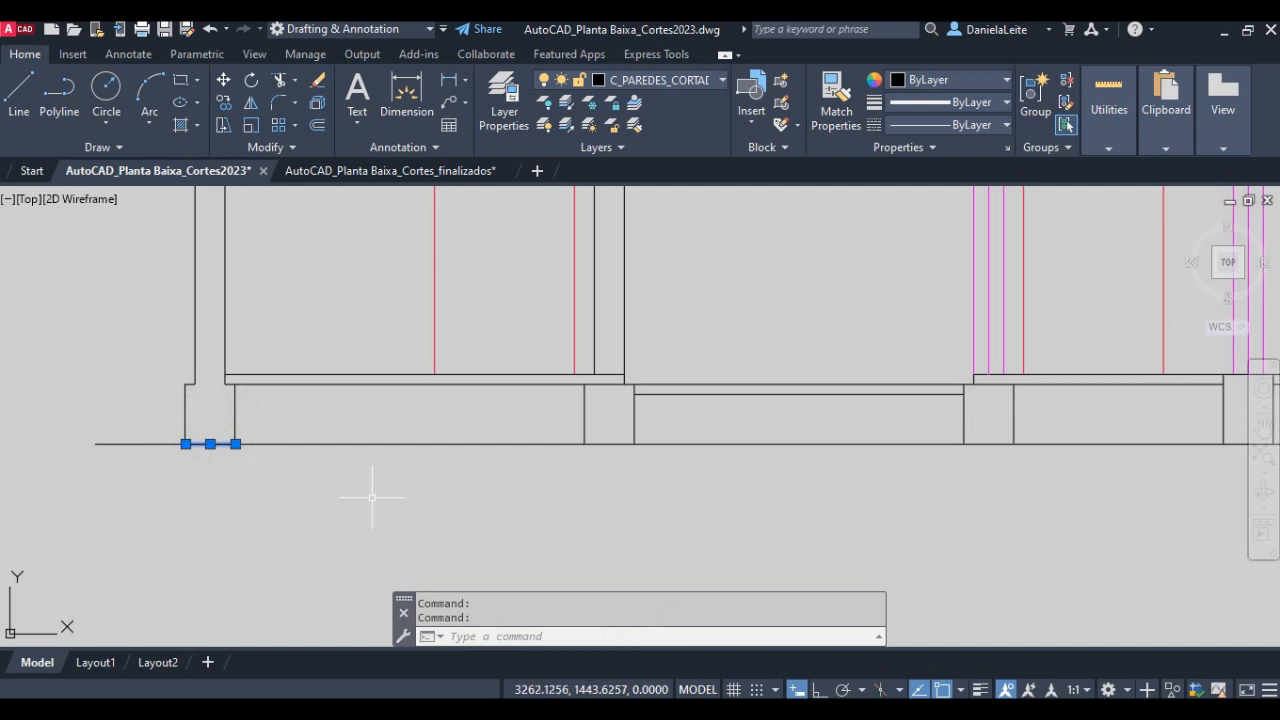
- Draw a line along the ground line across the base of the second foundation beam from the left
text(l)
key(Return)
click(585, 443)
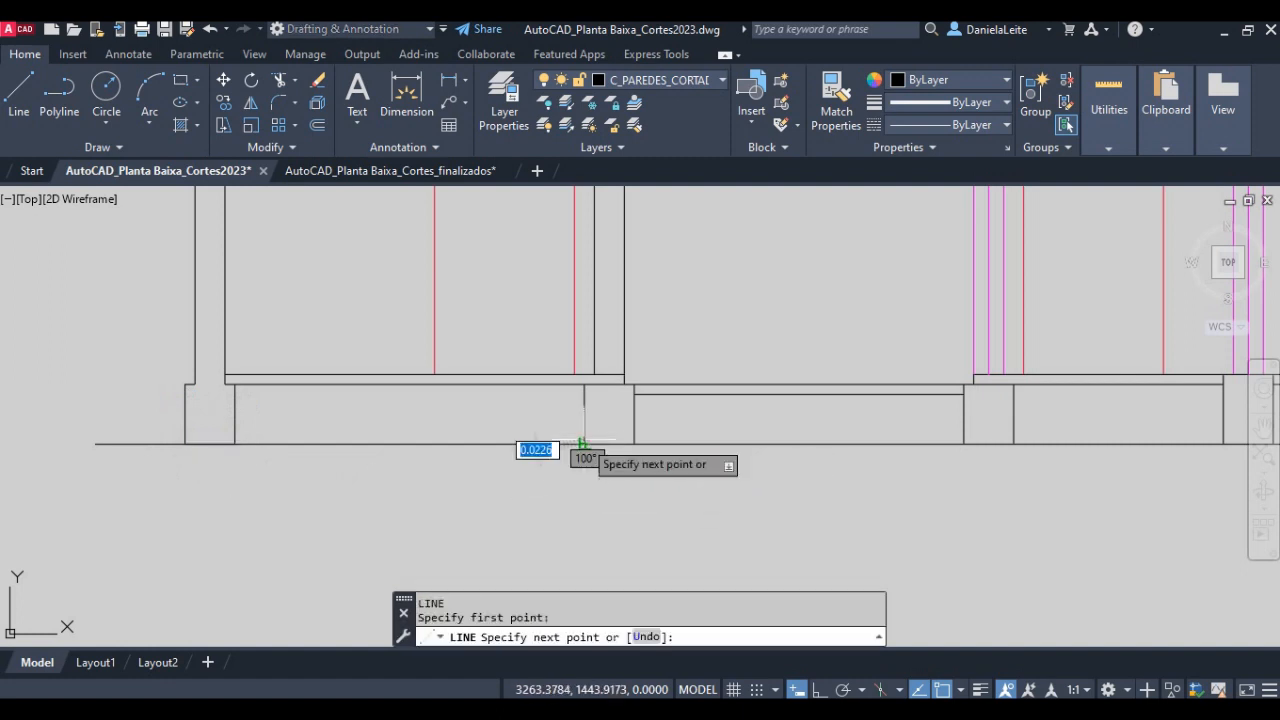
click(634, 443)
key(Return)
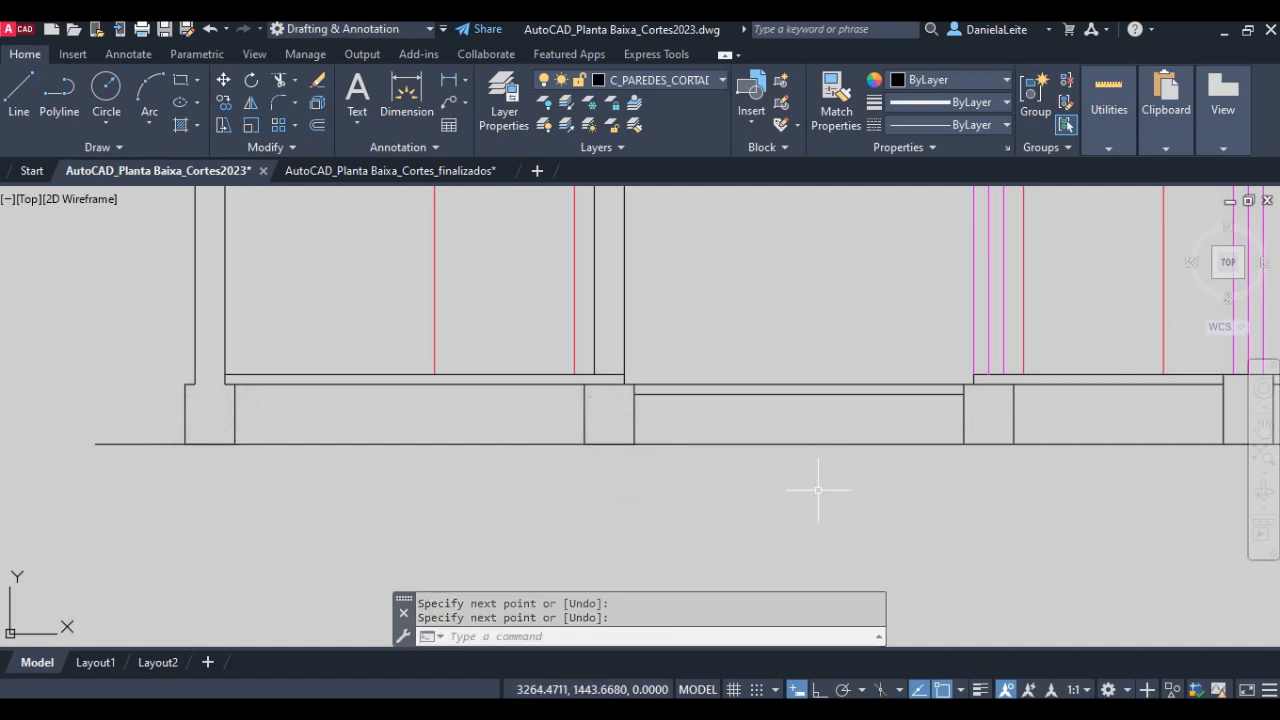
- Draw a line along the ground line across the base of the third foundation beam, beneath the middle cut door
middle_drag(820, 491, 490, 504)
scroll(621, 489, up, 4)
text(l)
key(Return)
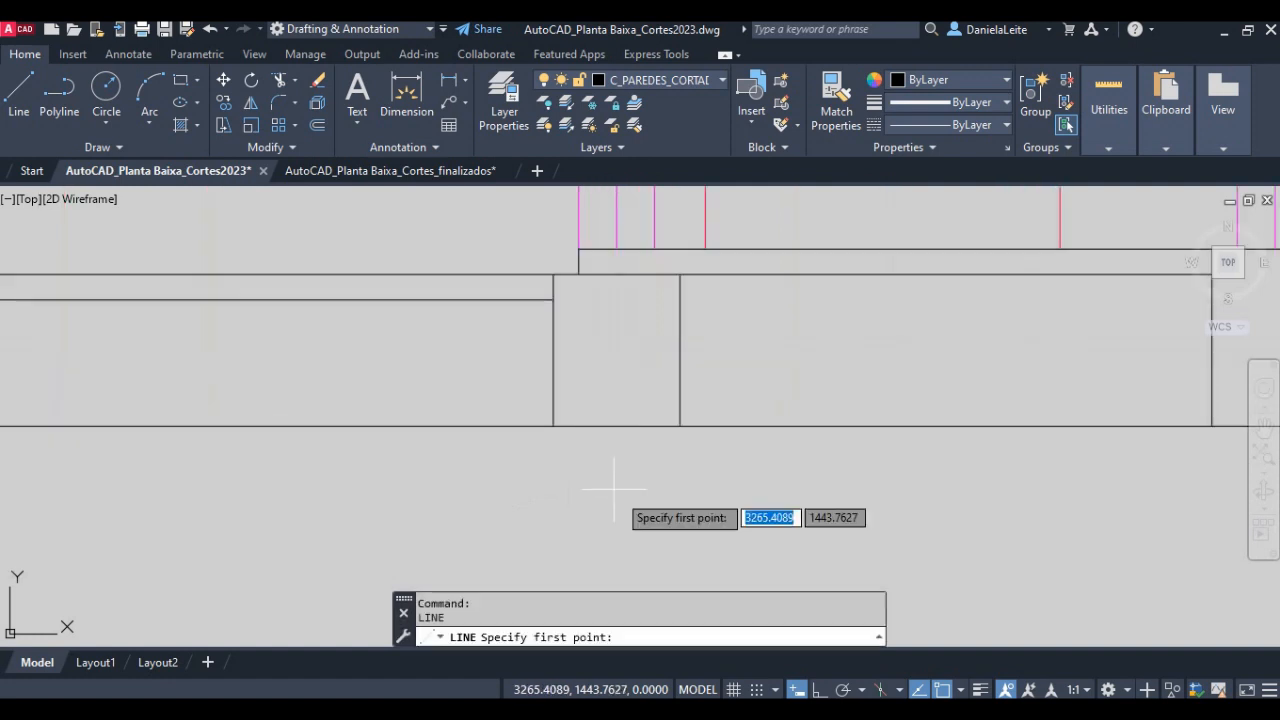
click(553, 426)
click(680, 426)
key(Return)
scroll(906, 472, down, 4)
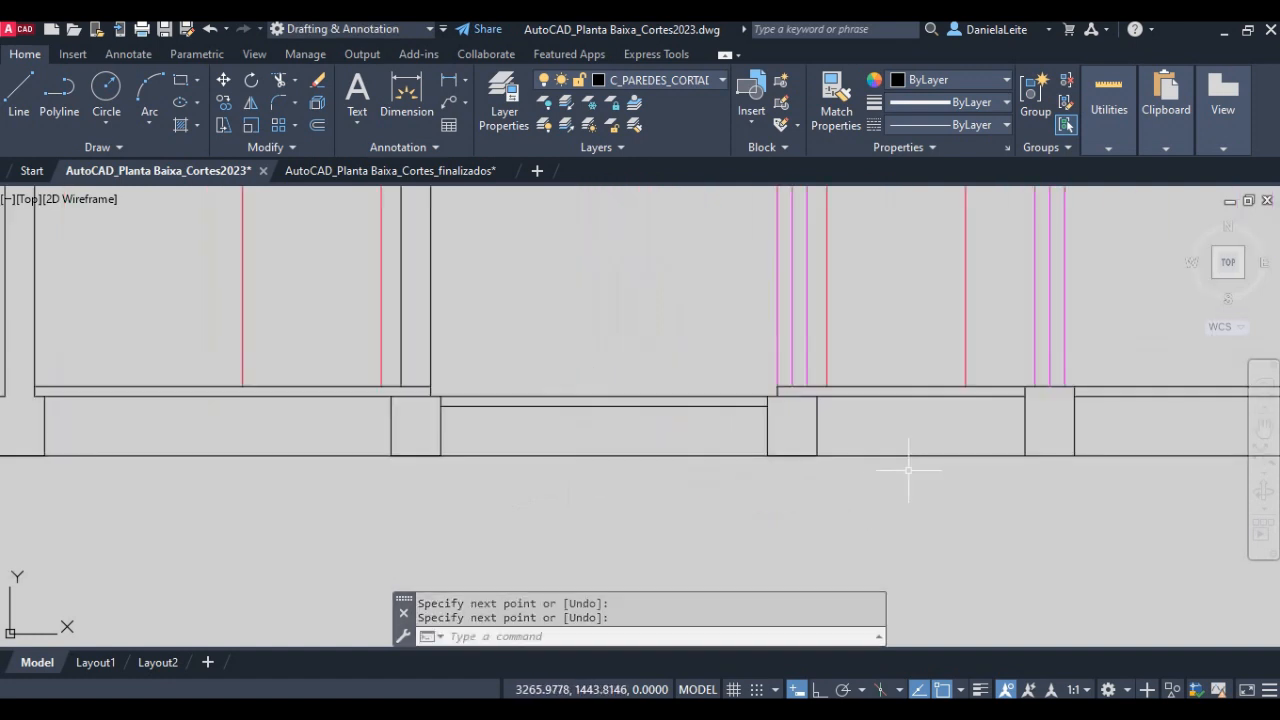
- Draw a 0.25 line along the ground line across the base of the fourth foundation beam from the left
middle_drag(918, 468, 362, 488)
key(Return)
click(463, 475)
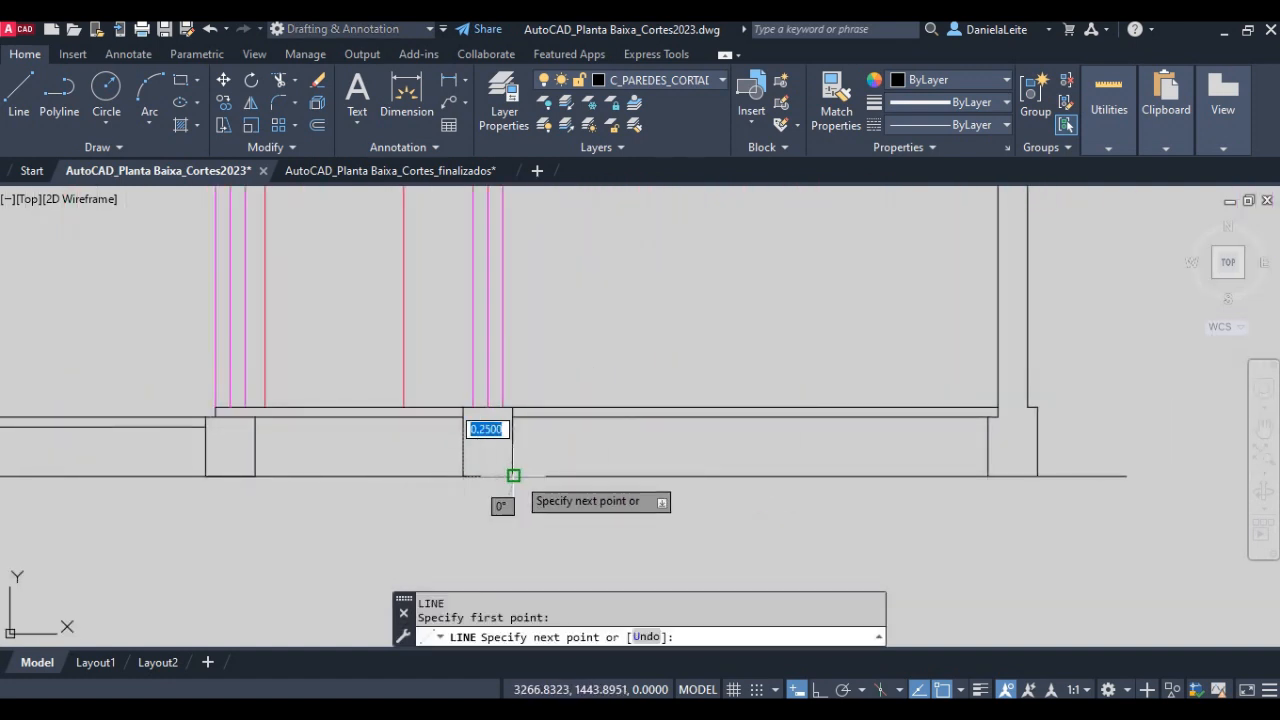
click(512, 475)
key(Return)
key(Return)
- Draw a line along the ground line across the base of the rightmost wall's foundation beam
click(988, 475)
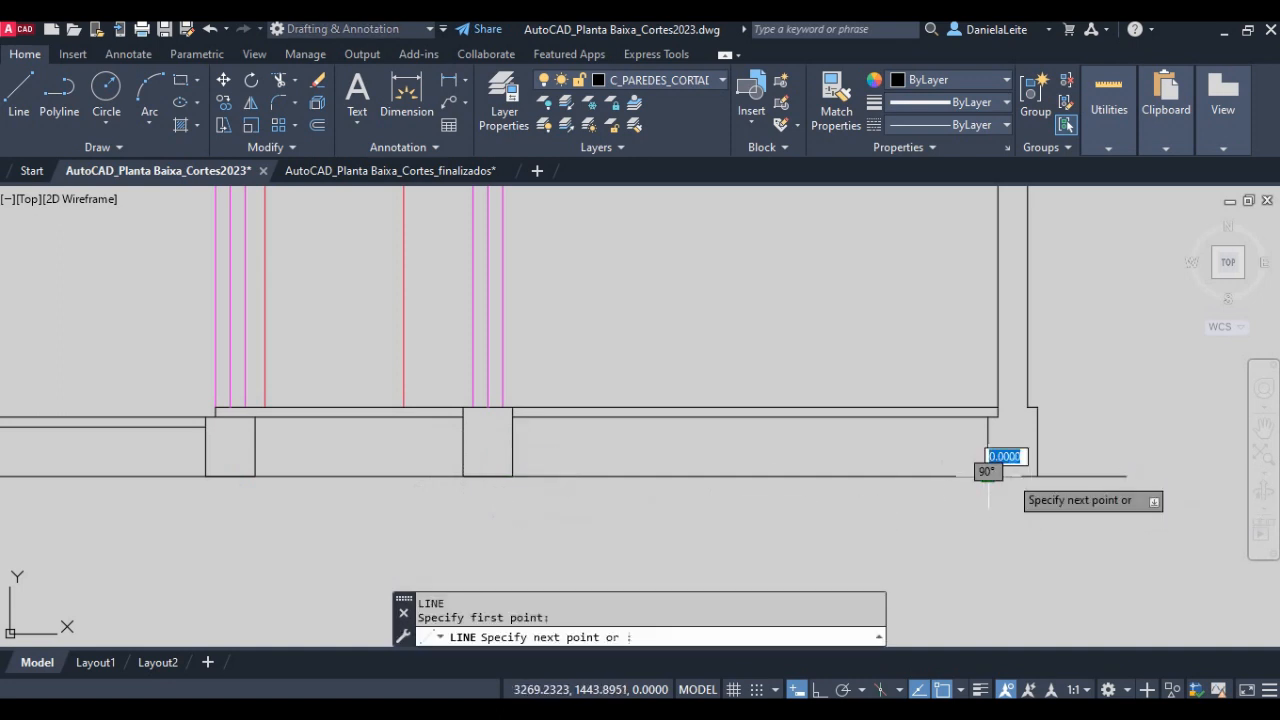
key(Return)
scroll(500, 491, down, 4)
scroll(312, 498, up, 2)
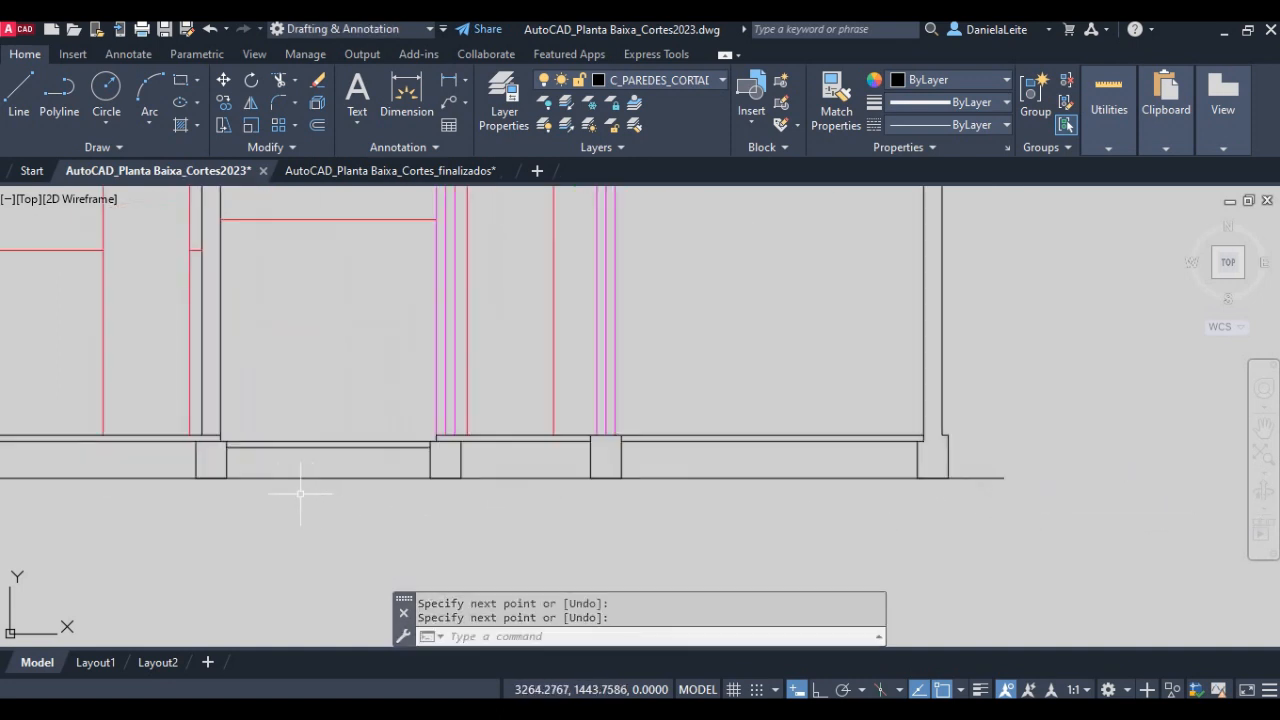
- Draw a vertical line 1 unit long downward from the base midpoint of the second foundation beam from the left
middle_drag(200, 486, 407, 499)
scroll(373, 486, down, 2)
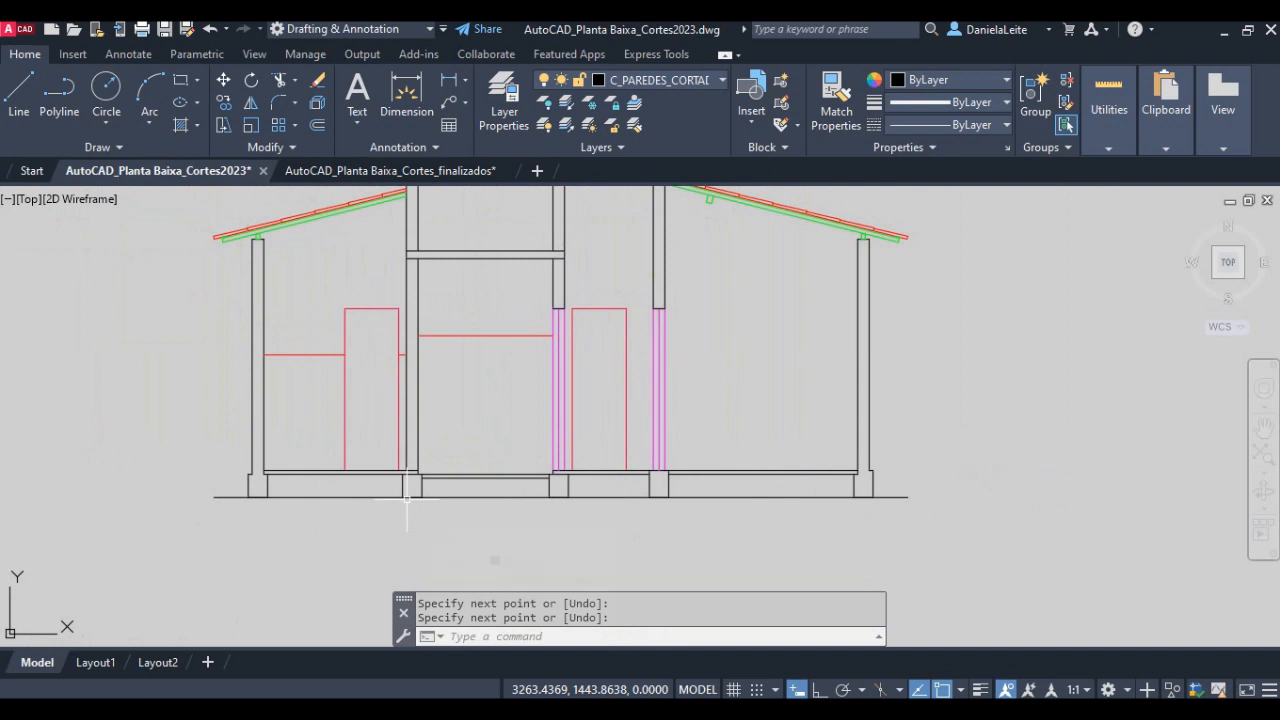
text(l)
key(Return)
scroll(412, 506, up, 6)
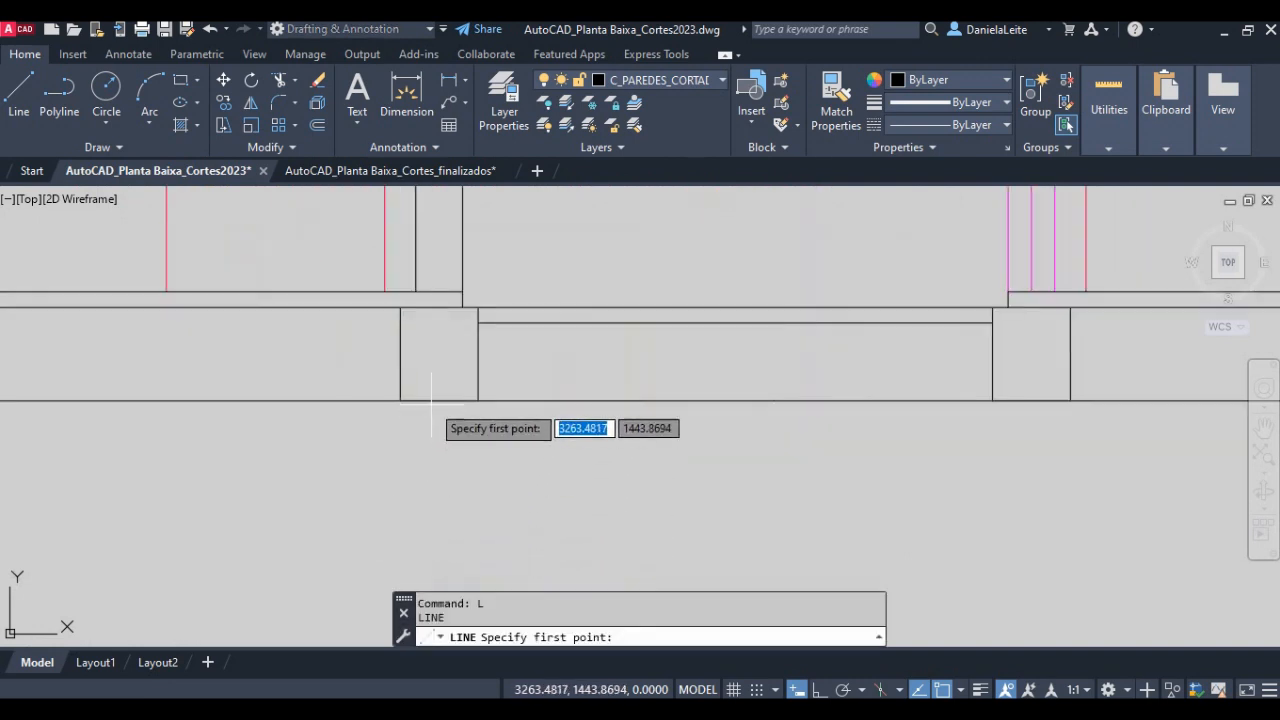
click(438, 400)
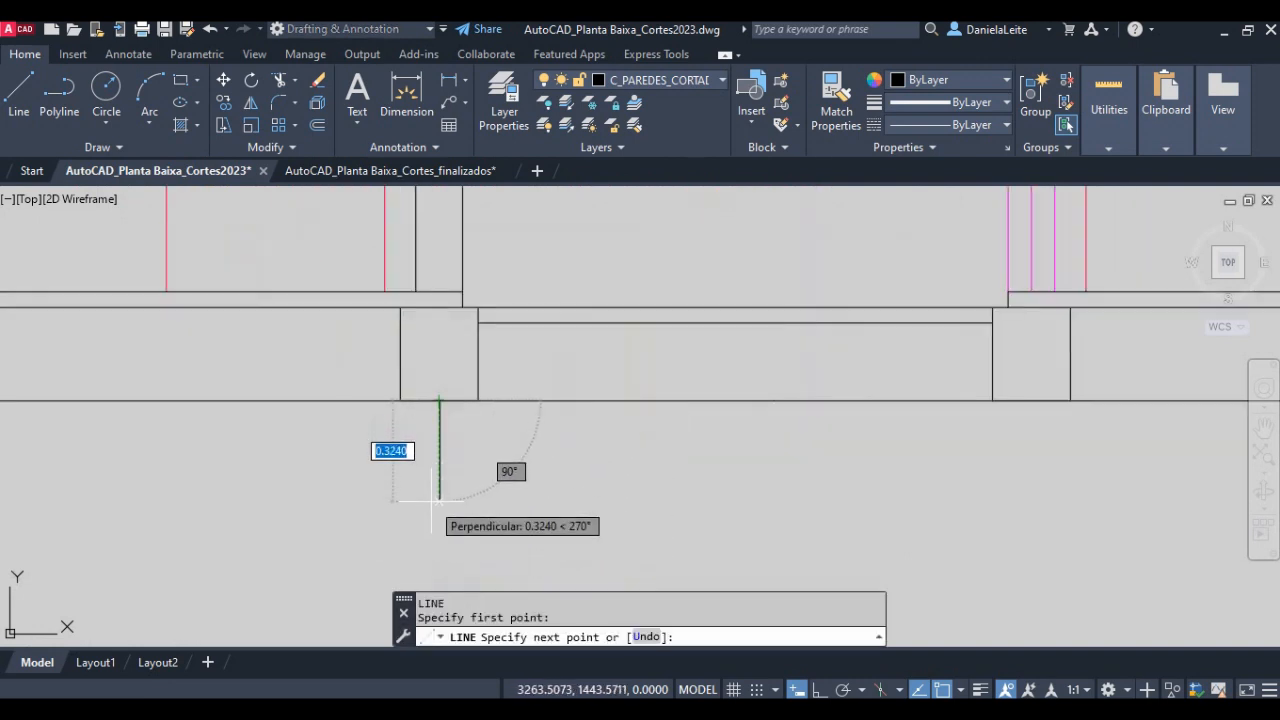
text(1)
key(Return)
key(Return)
- Offset the vertical axis line beneath the second beam by 0.25 twice to each side
scroll(543, 451, down, 4)
mouse_move(543, 451)
middle_down()
mouse_move(517, 457)
mouse_move(485, 401)
middle_up()
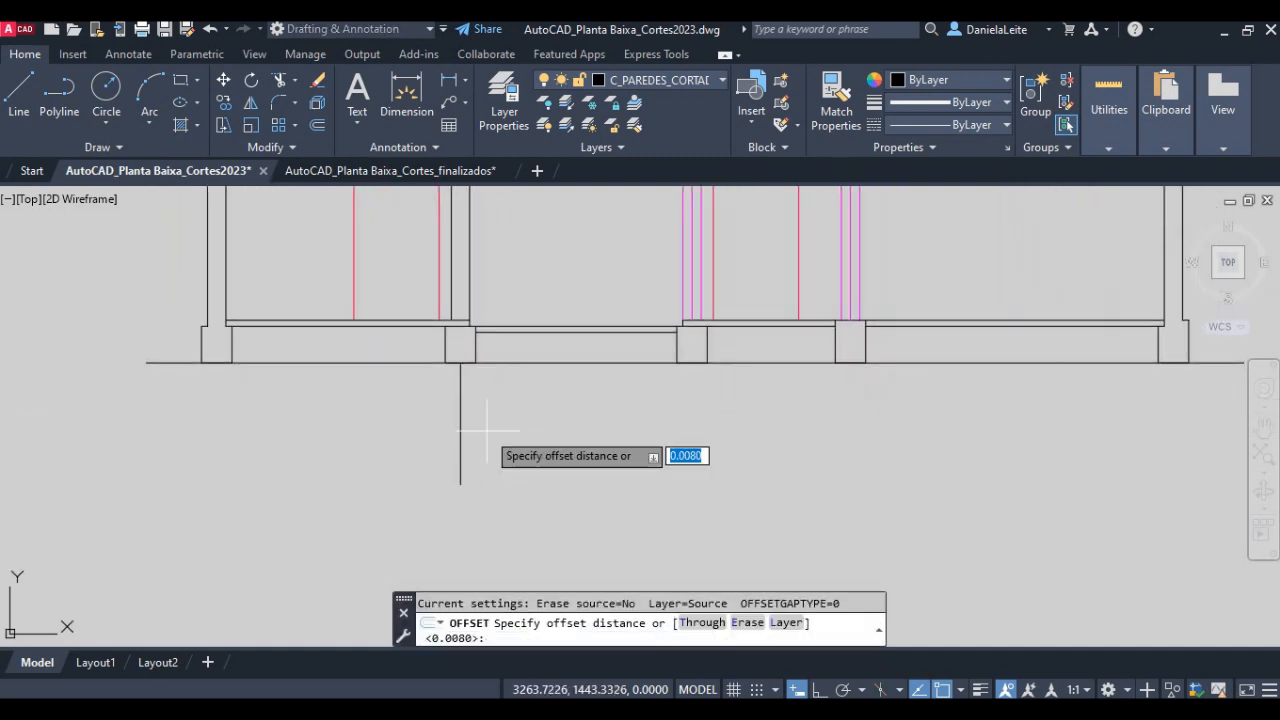
key(Return)
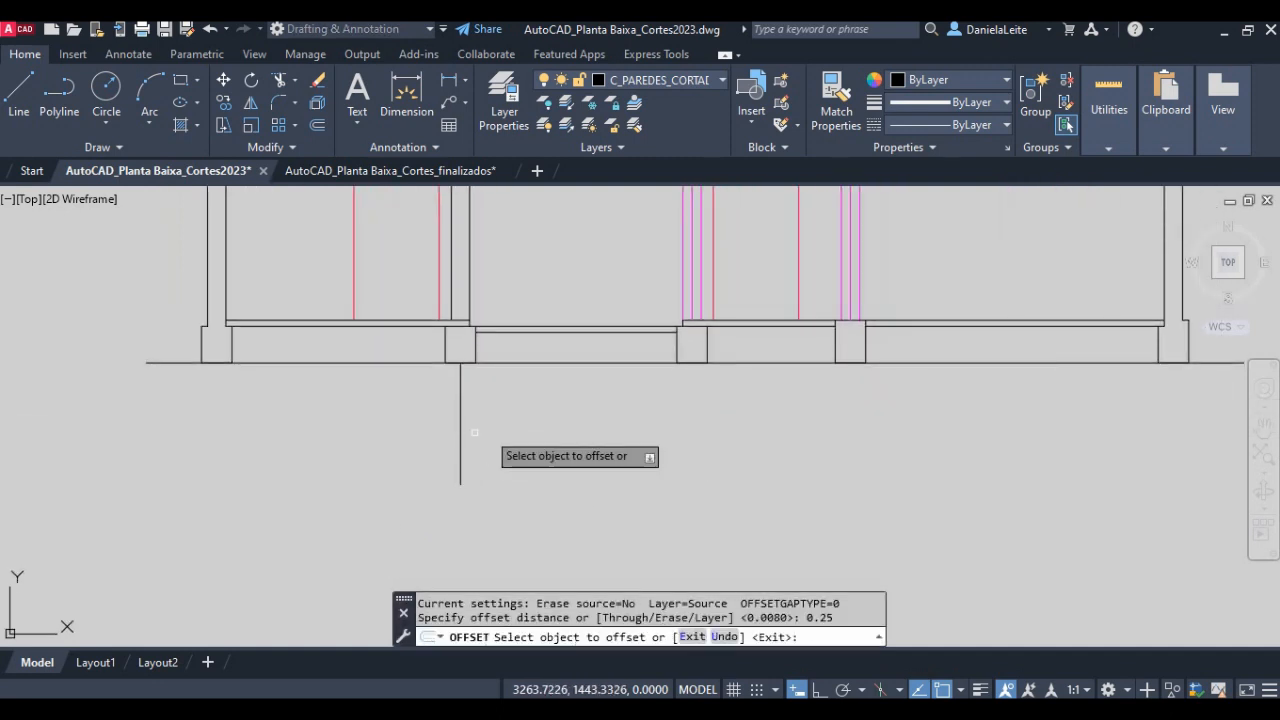
click(461, 426)
click(426, 428)
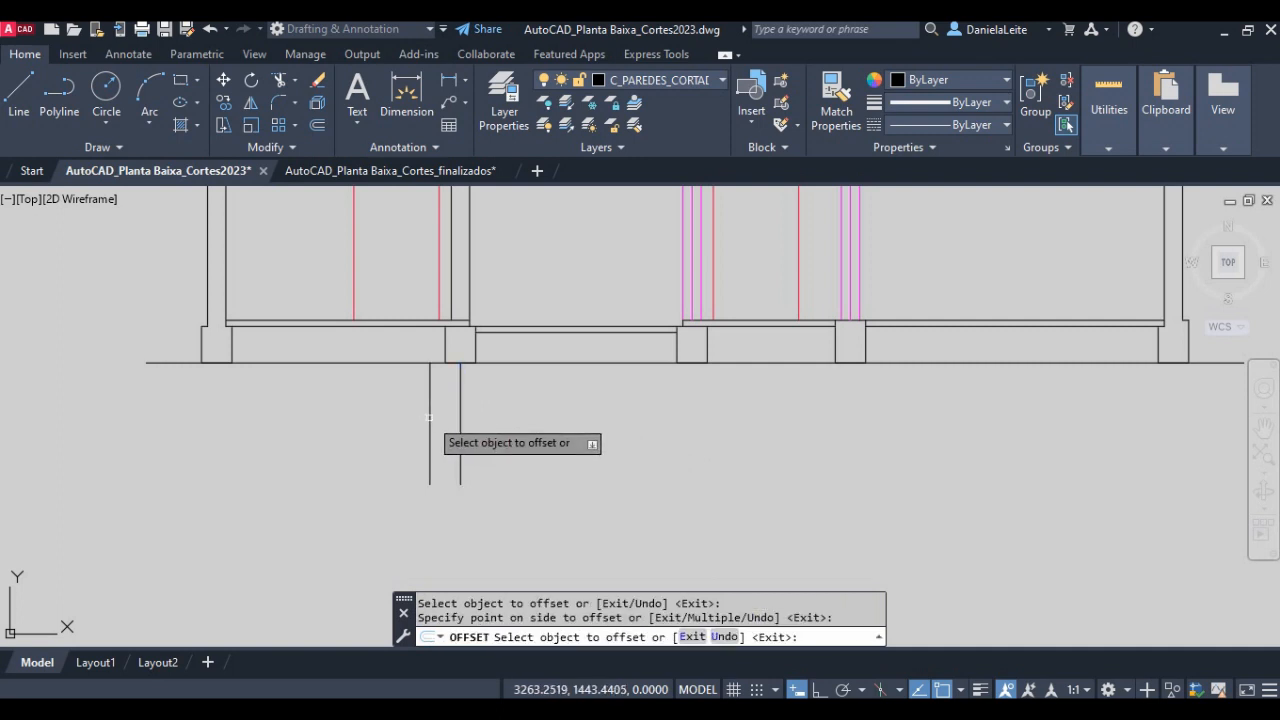
click(430, 428)
click(372, 428)
click(461, 428)
click(488, 429)
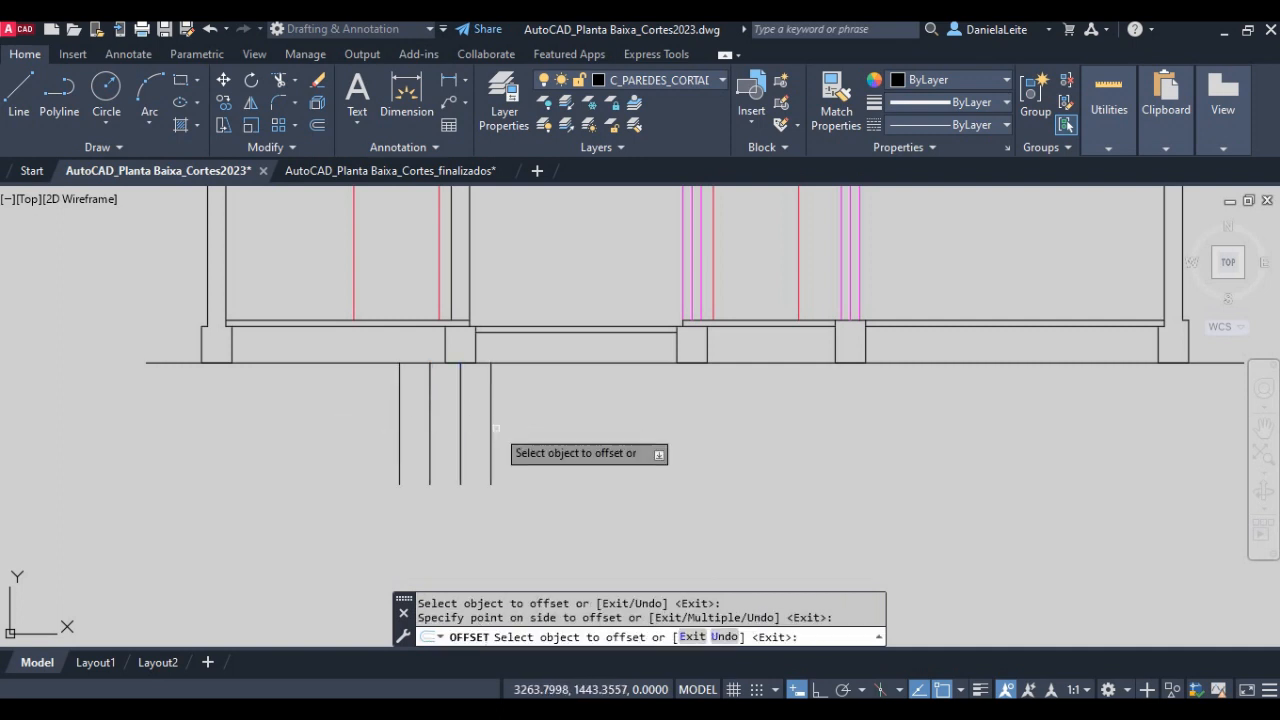
click(491, 429)
click(535, 430)
key(Return)
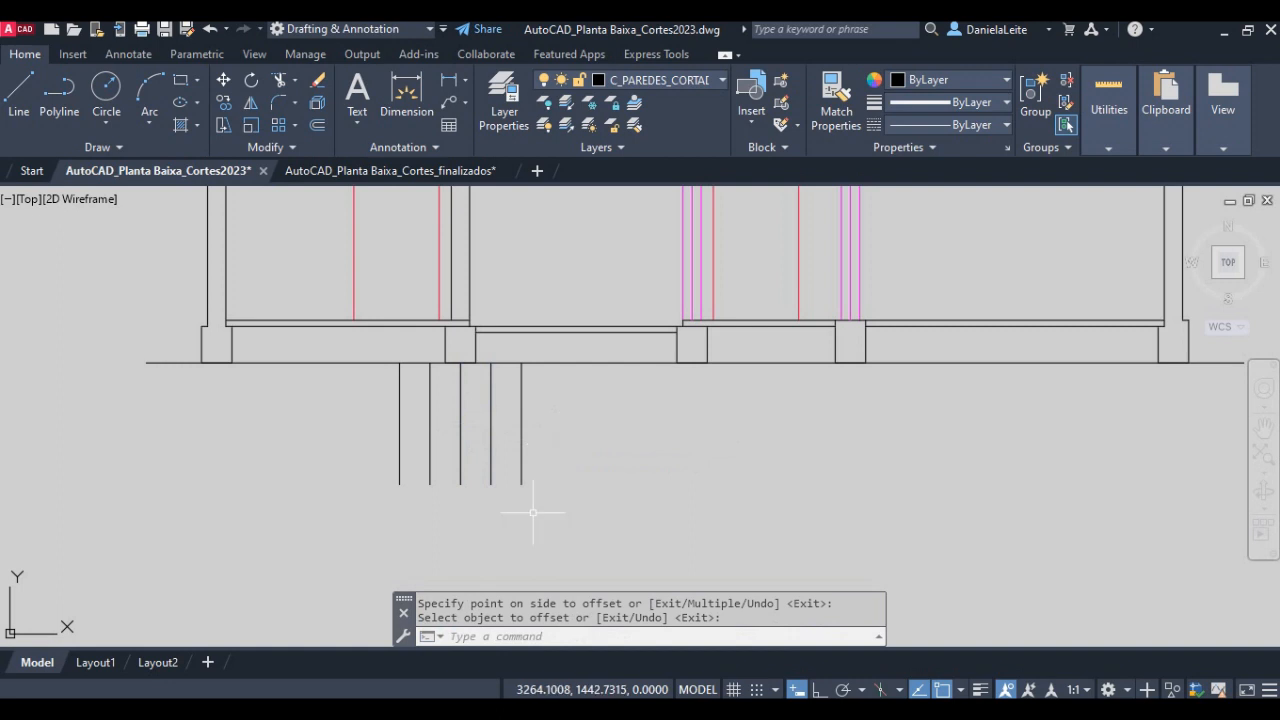
- Offset the ground line 0.6 downward across the vertical foundation lines
text(o)
key(Return)
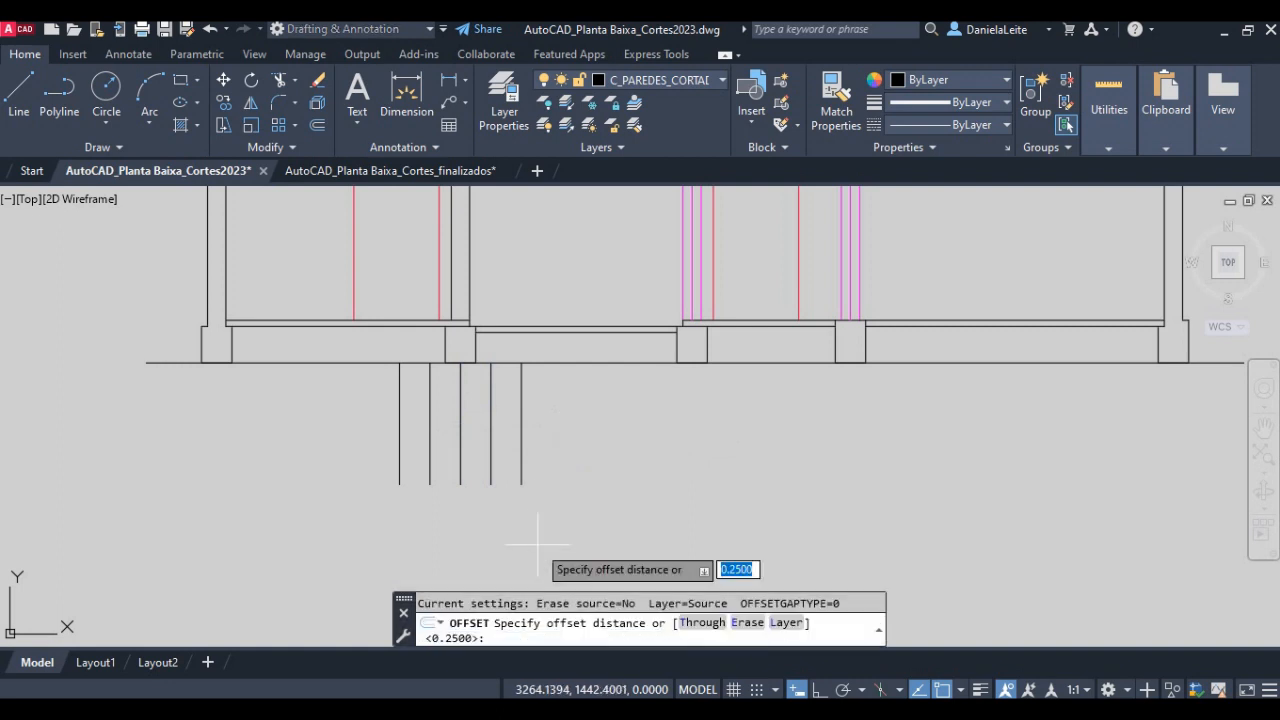
text(0.6)
key(Return)
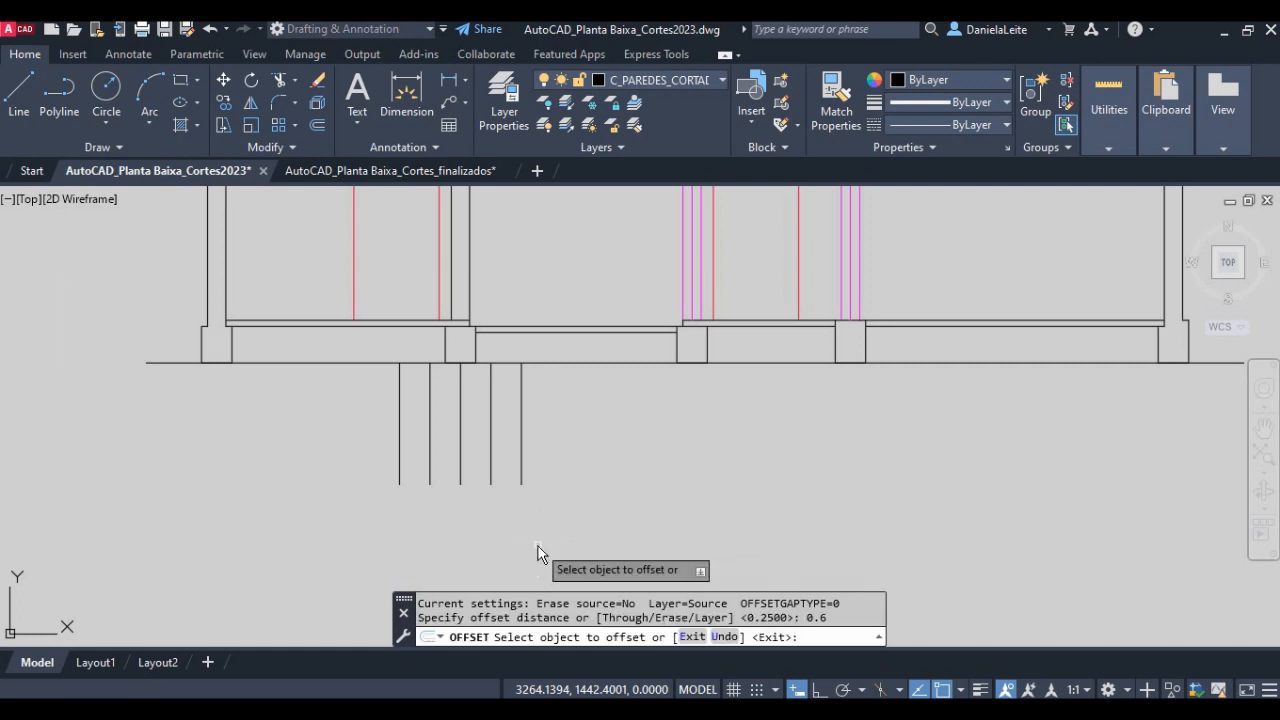
click(487, 362)
click(490, 422)
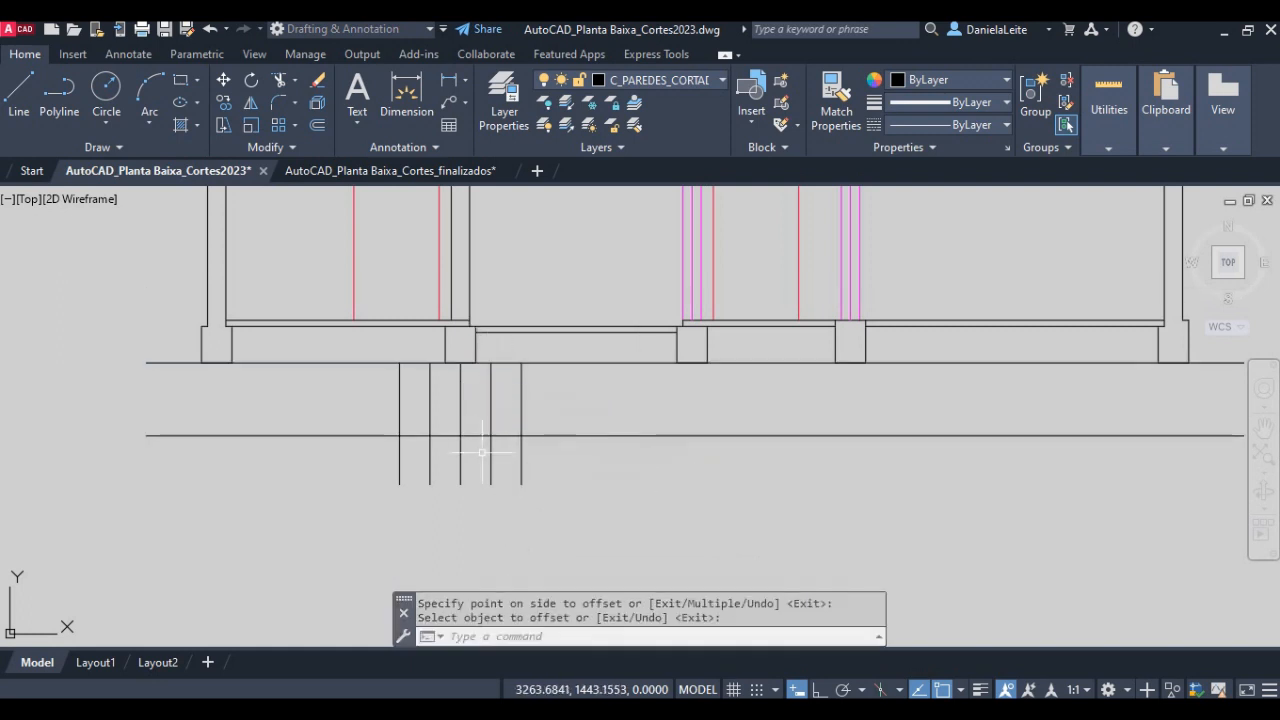
- Trim the offset horizontal line to the outermost vertical foundation lines on both sides
text(tr)
key(Return)
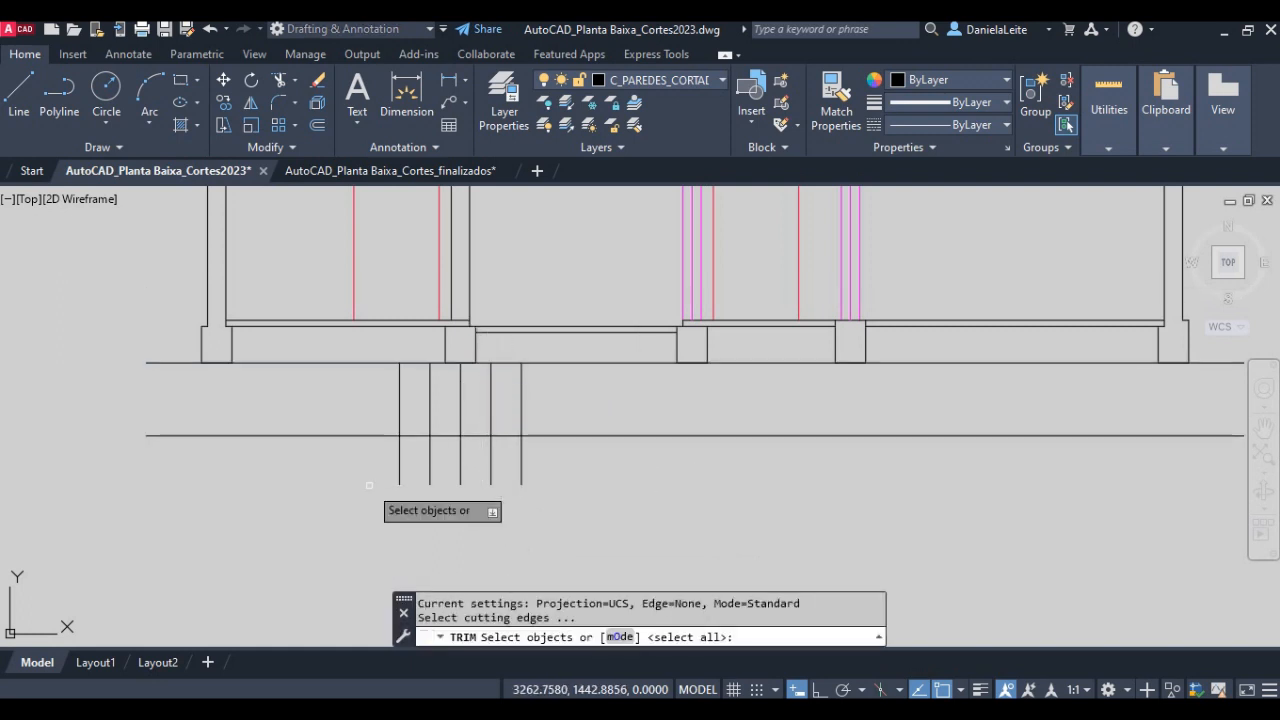
click(346, 472)
click(334, 455)
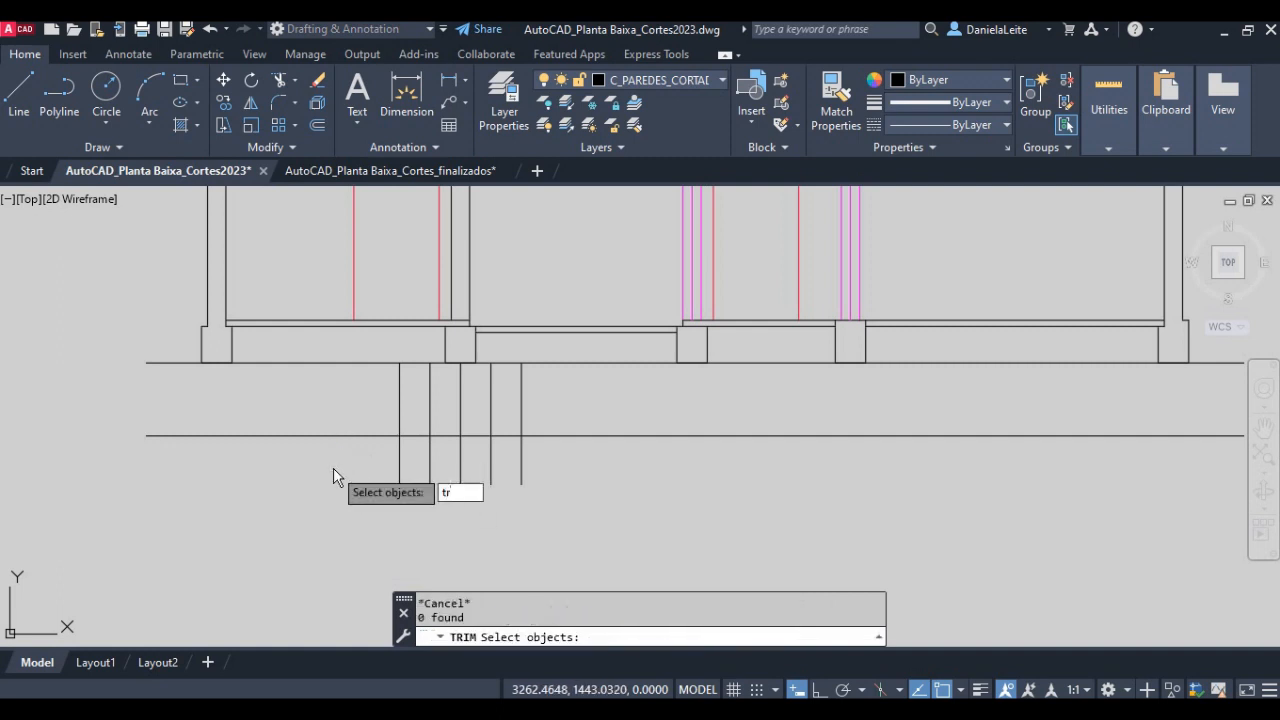
key(Return)
click(655, 513)
click(561, 394)
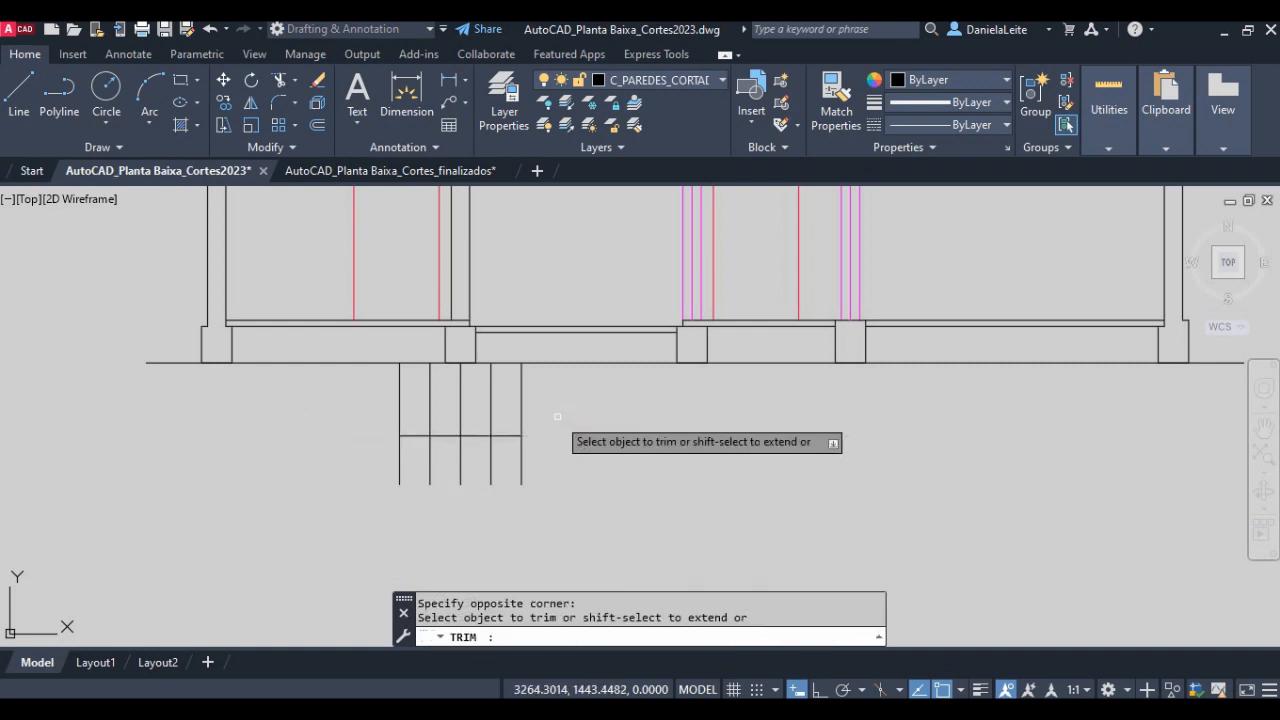
key(Return)
- Offset the trimmed horizontal line downward twice at 0.2 spacing to form the footing levels
scroll(631, 469, down, 2)
scroll(525, 453, up, 2)
text(o)
key(Return)
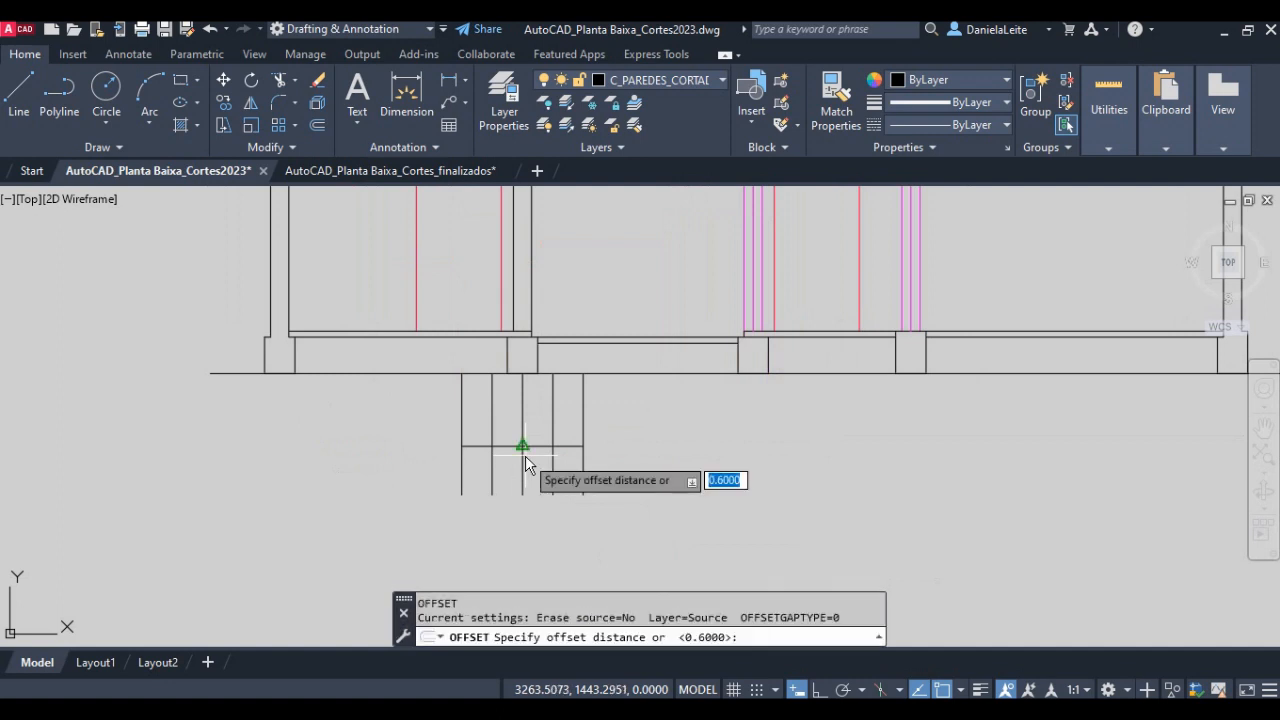
text(0.2)
key(Return)
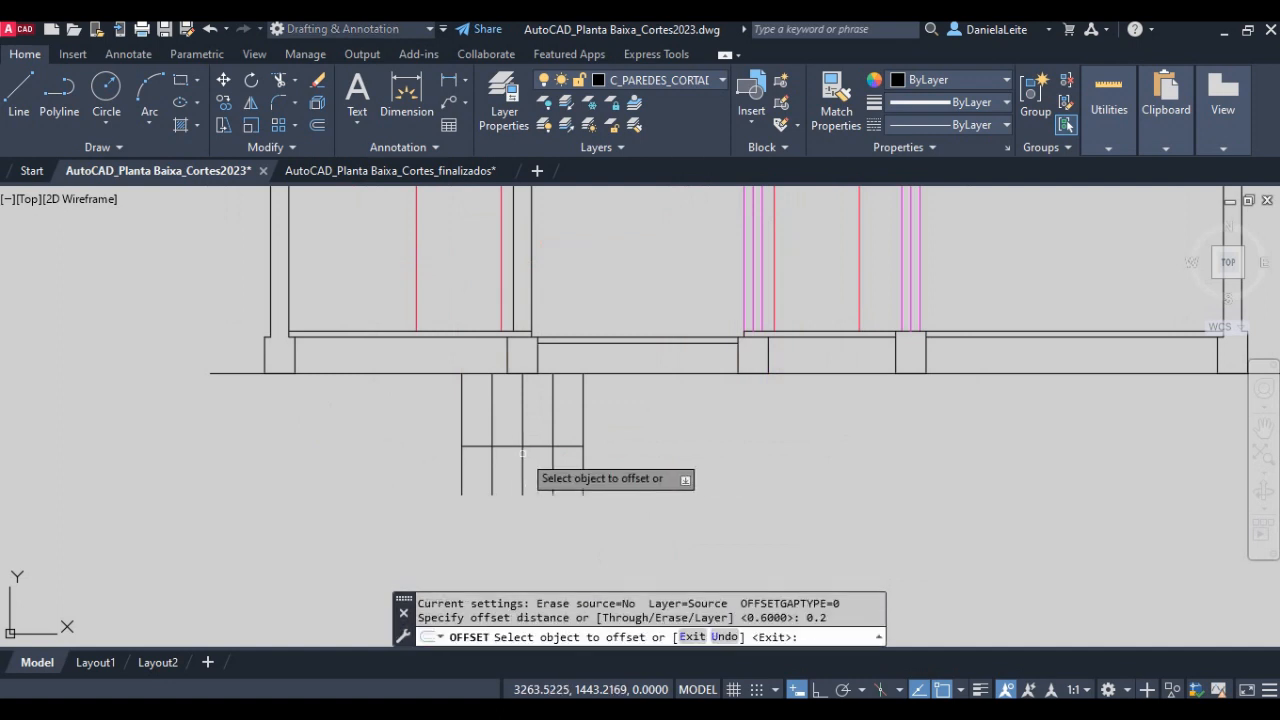
click(515, 445)
click(514, 476)
click(514, 469)
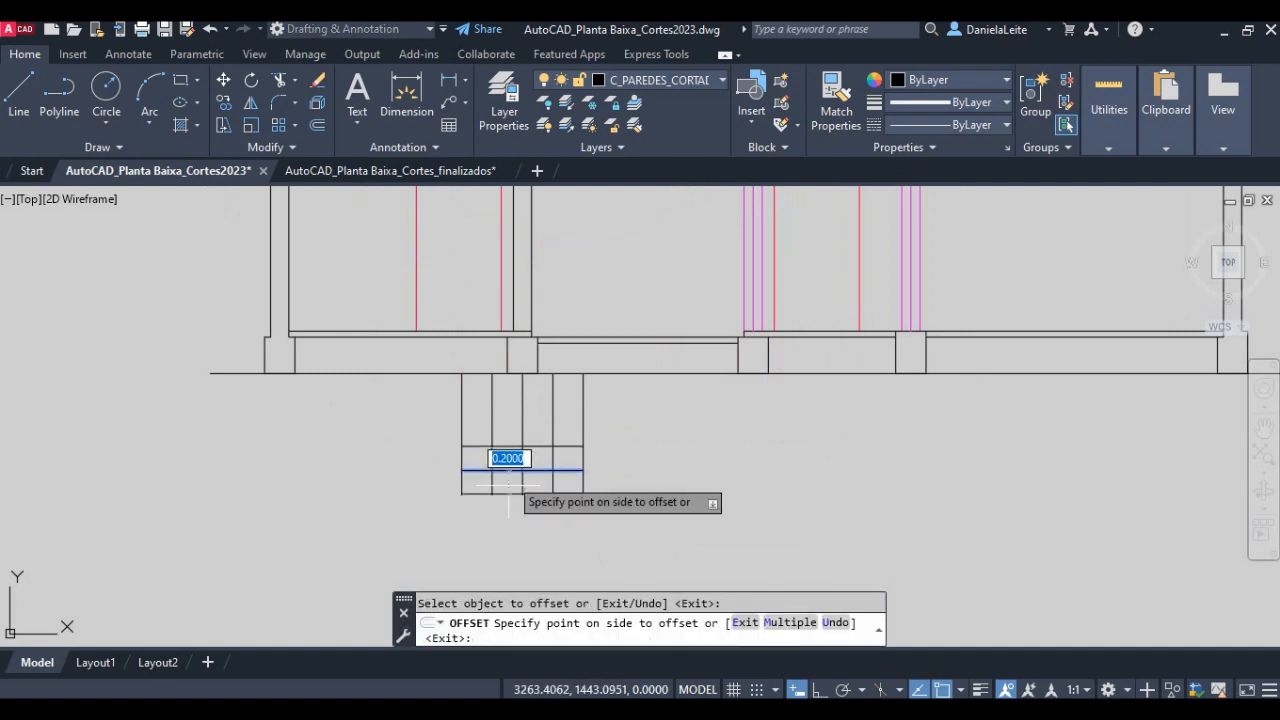
click(510, 505)
key(Return)
text(tr)
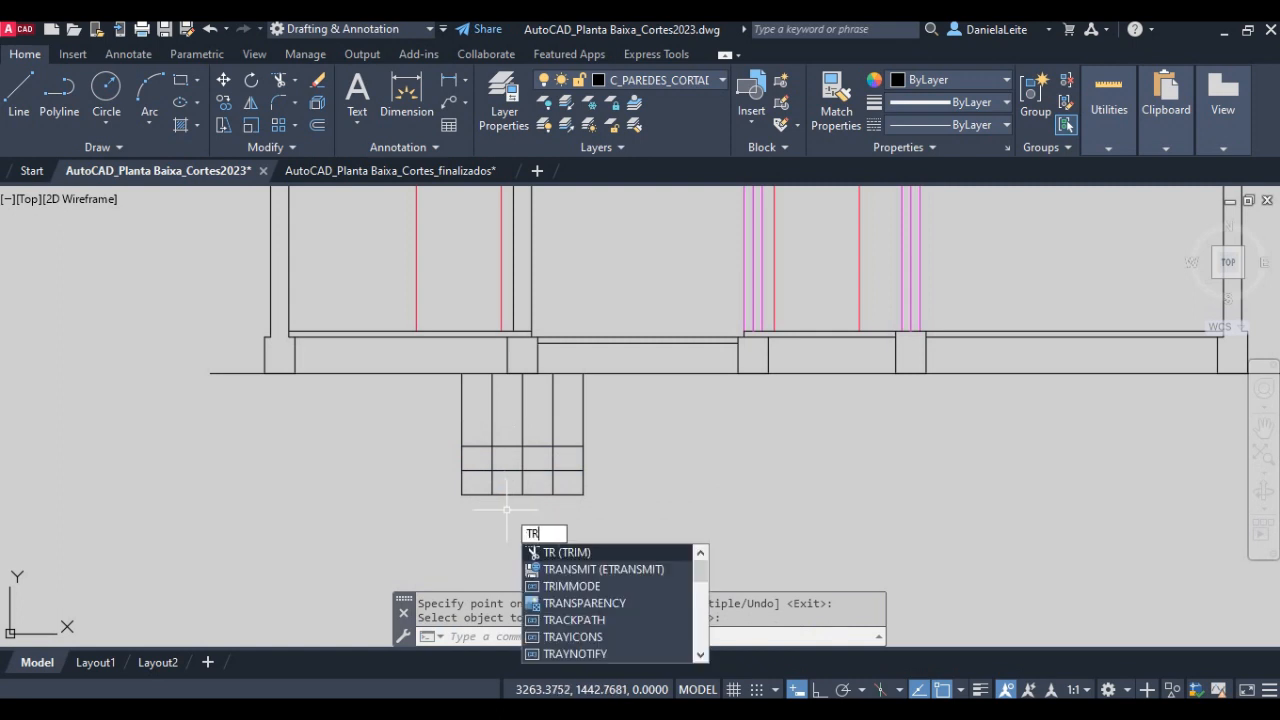
key(Escape)
- Draw the two sloped footing sides from the inner verticals at the upper level to the outer verticals at the middle level
scroll(506, 509, up, 4)
text(l)
key(Return)
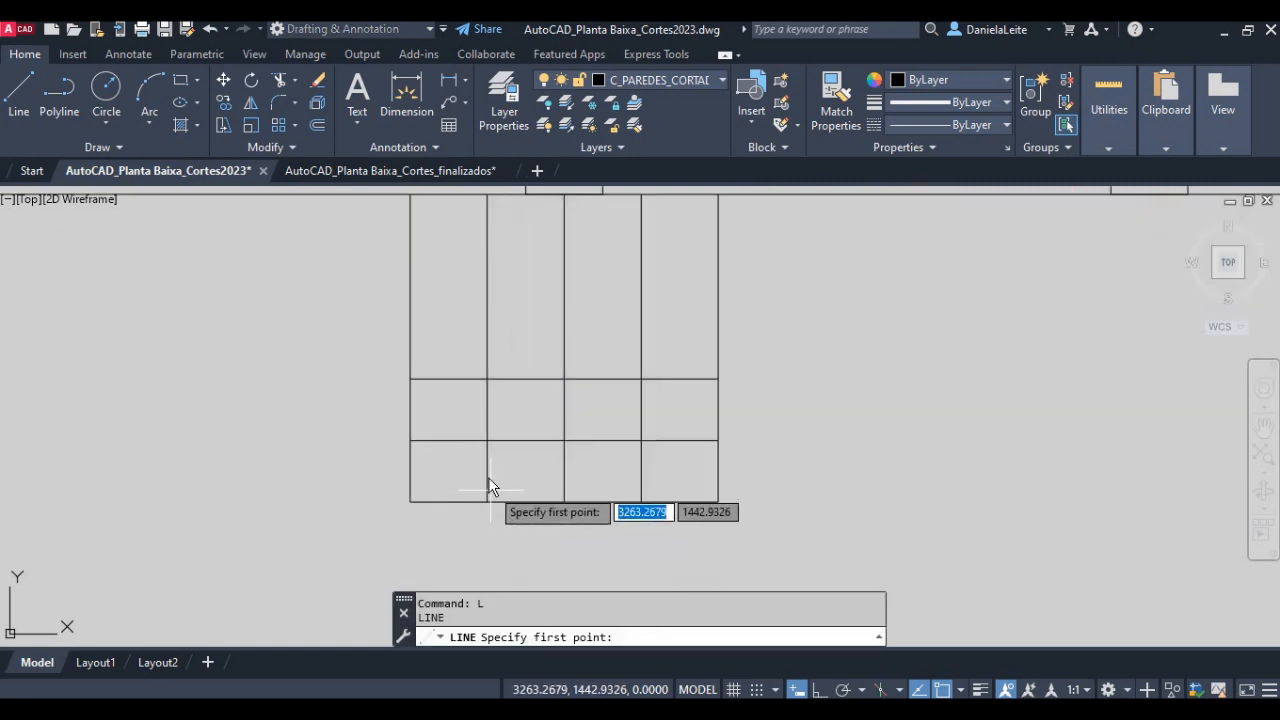
click(487, 379)
click(411, 440)
key(Return)
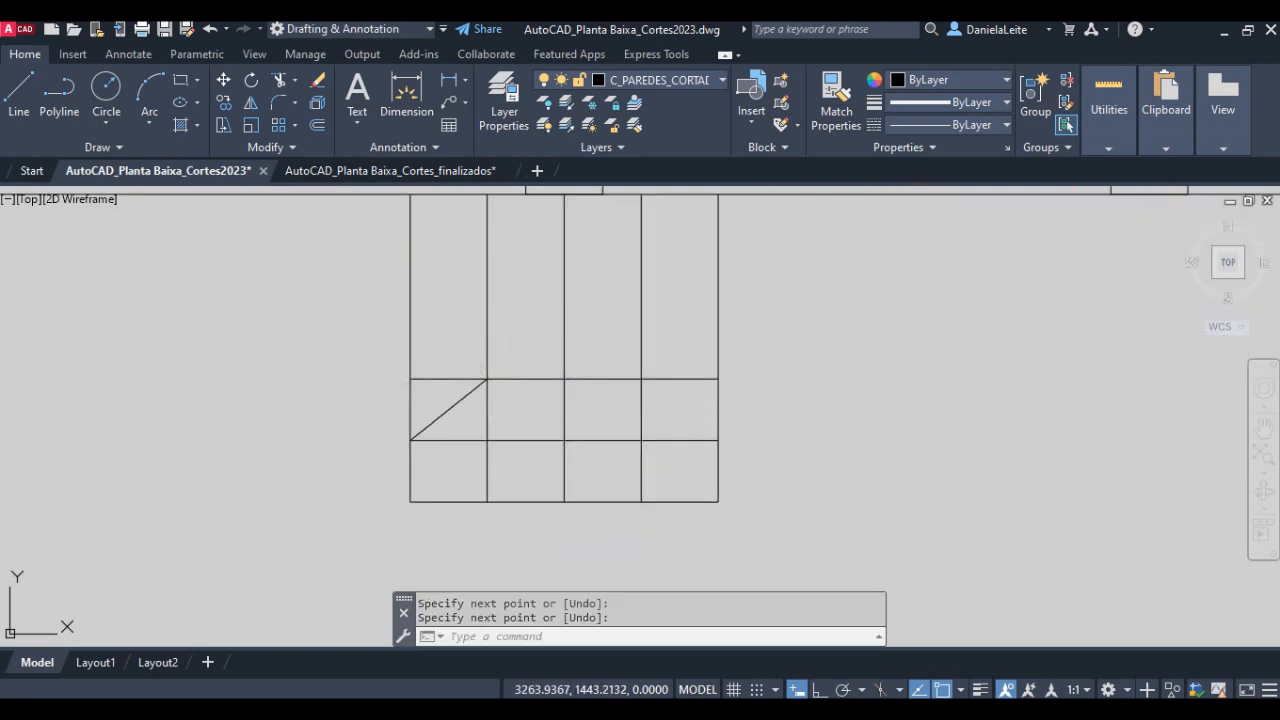
key(Return)
click(641, 379)
click(718, 440)
key(Return)
scroll(769, 463, down, 2)
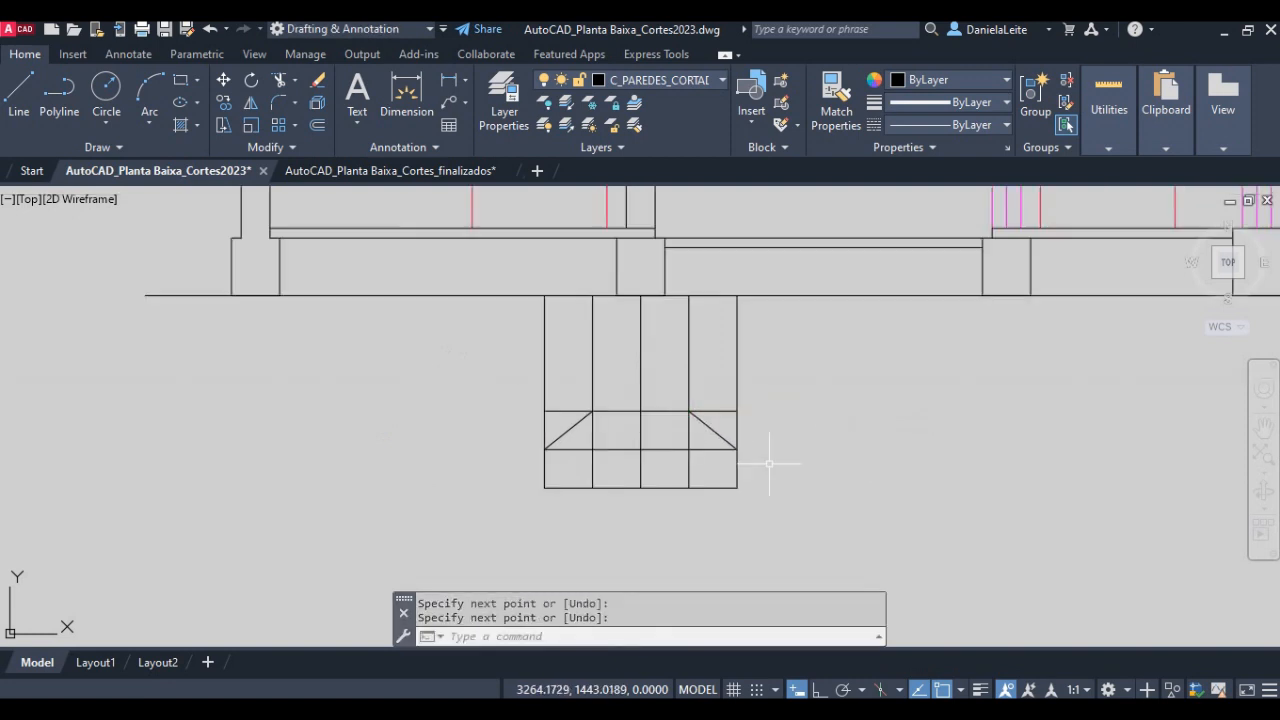
- Trim the outer vertical and horizontal line pieces above both sloped sides of the footing
middle_drag(769, 463, 728, 499)
text(tr)
key(Return)
click(721, 449)
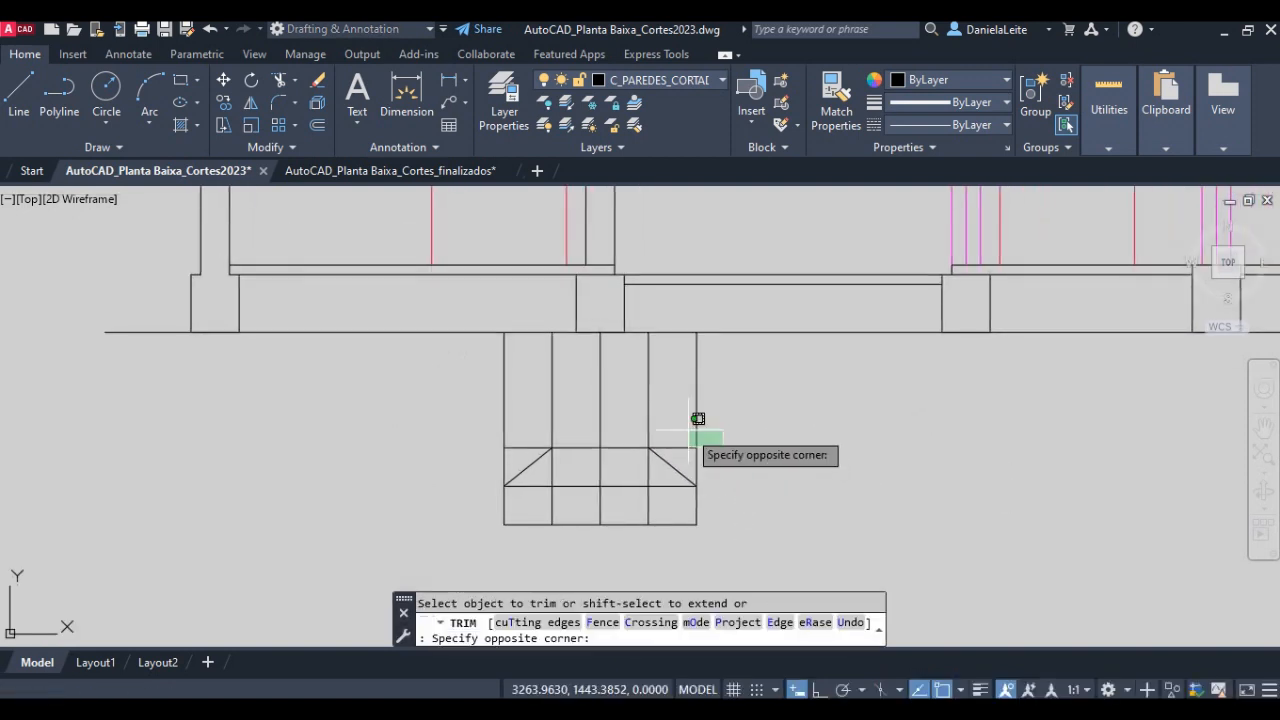
click(687, 432)
click(713, 460)
click(685, 434)
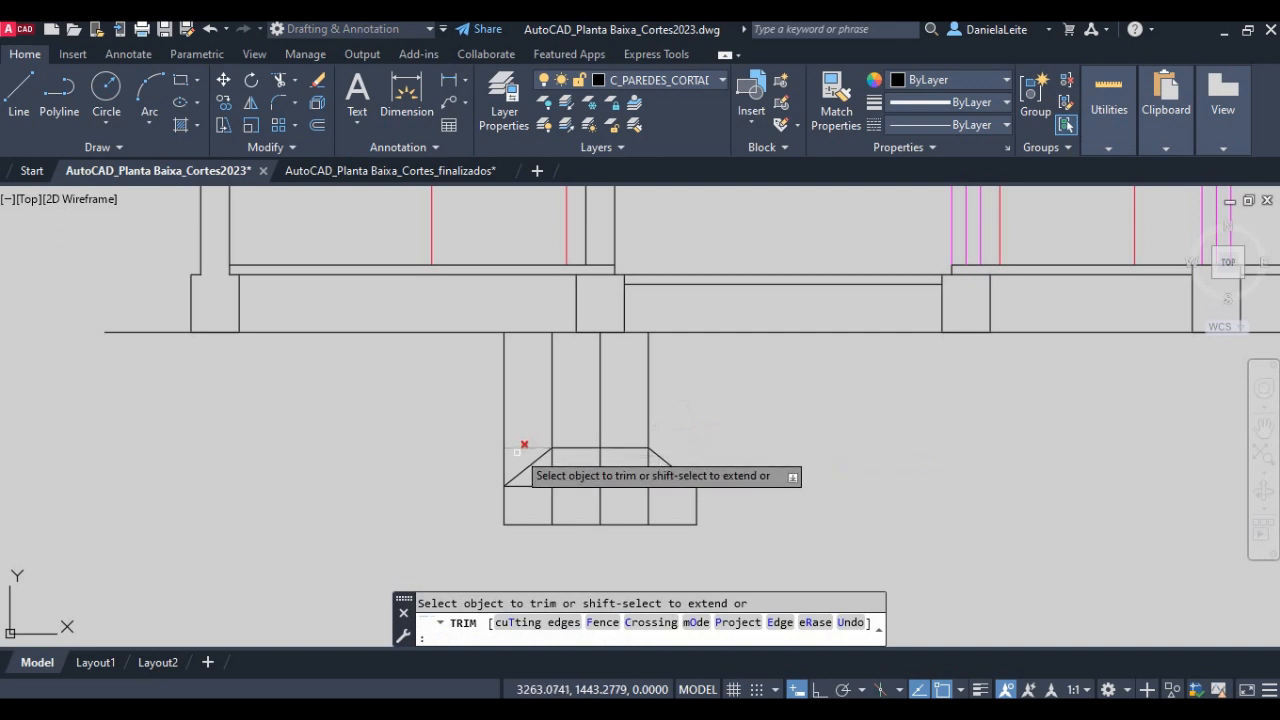
click(494, 420)
click(514, 456)
click(515, 457)
click(486, 431)
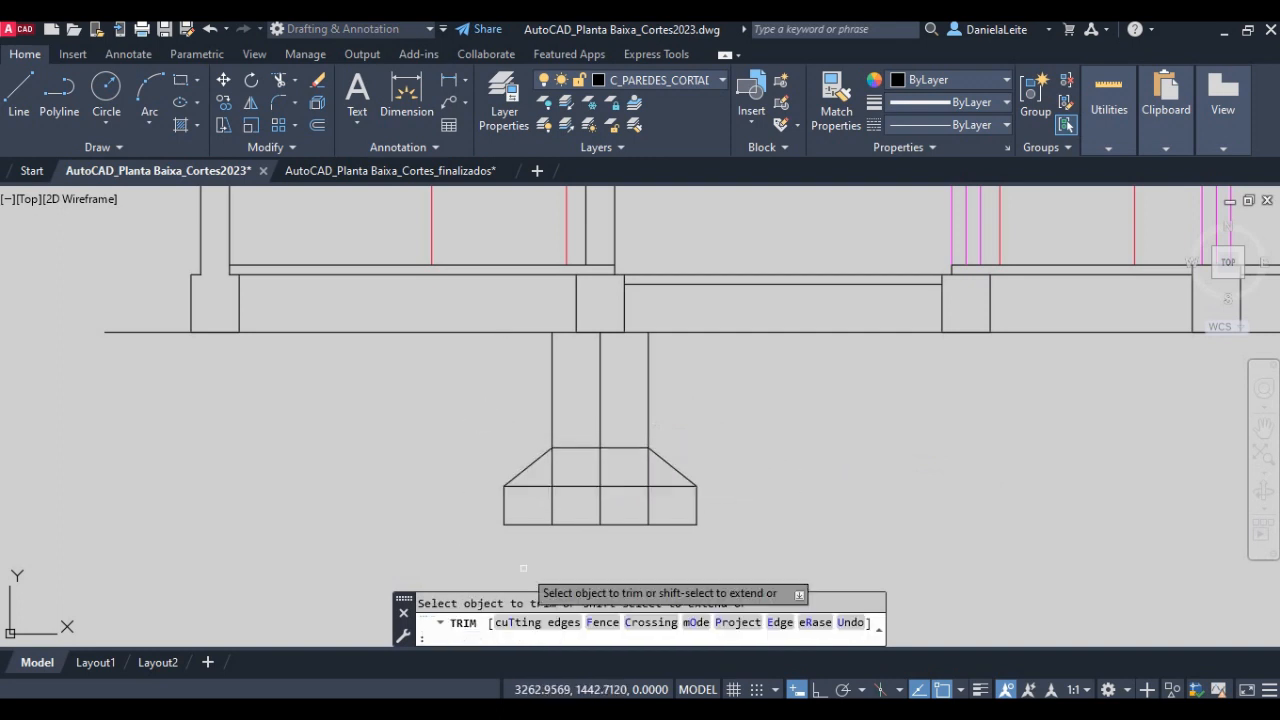
- Trim and erase the construction lines inside the foundation, leaving only its outer profile
click(662, 504)
click(539, 478)
click(629, 471)
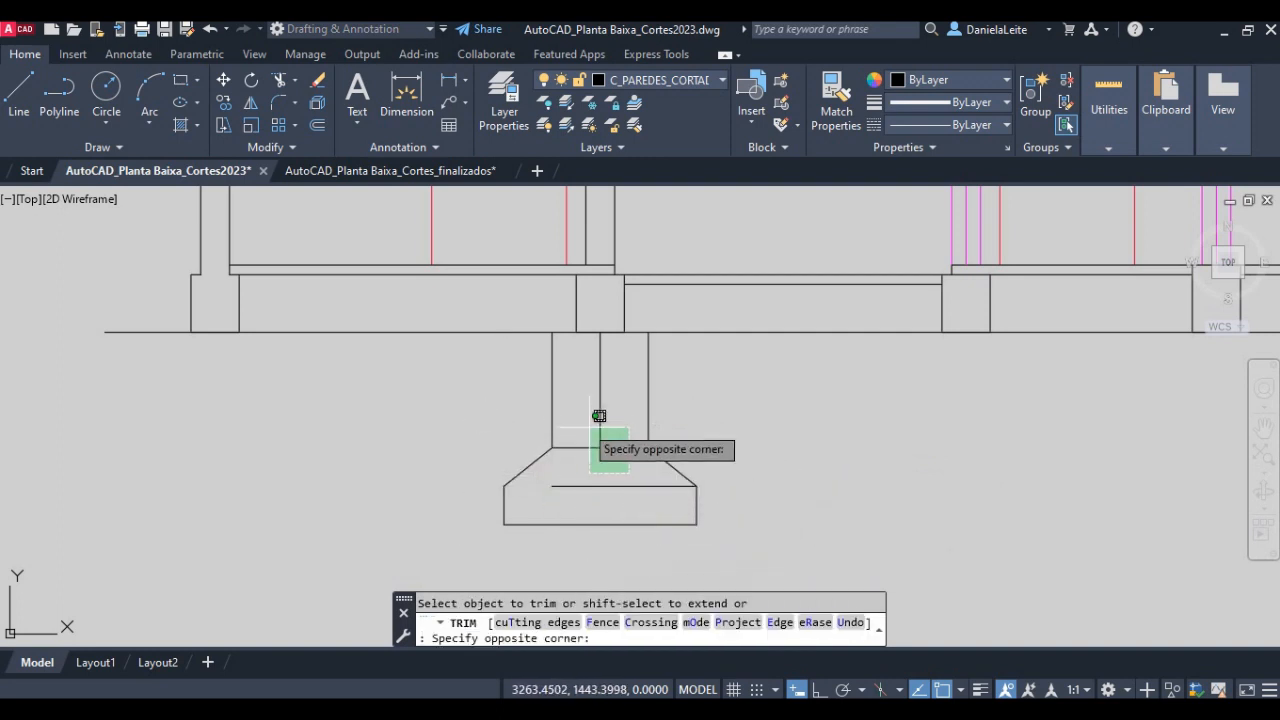
click(578, 419)
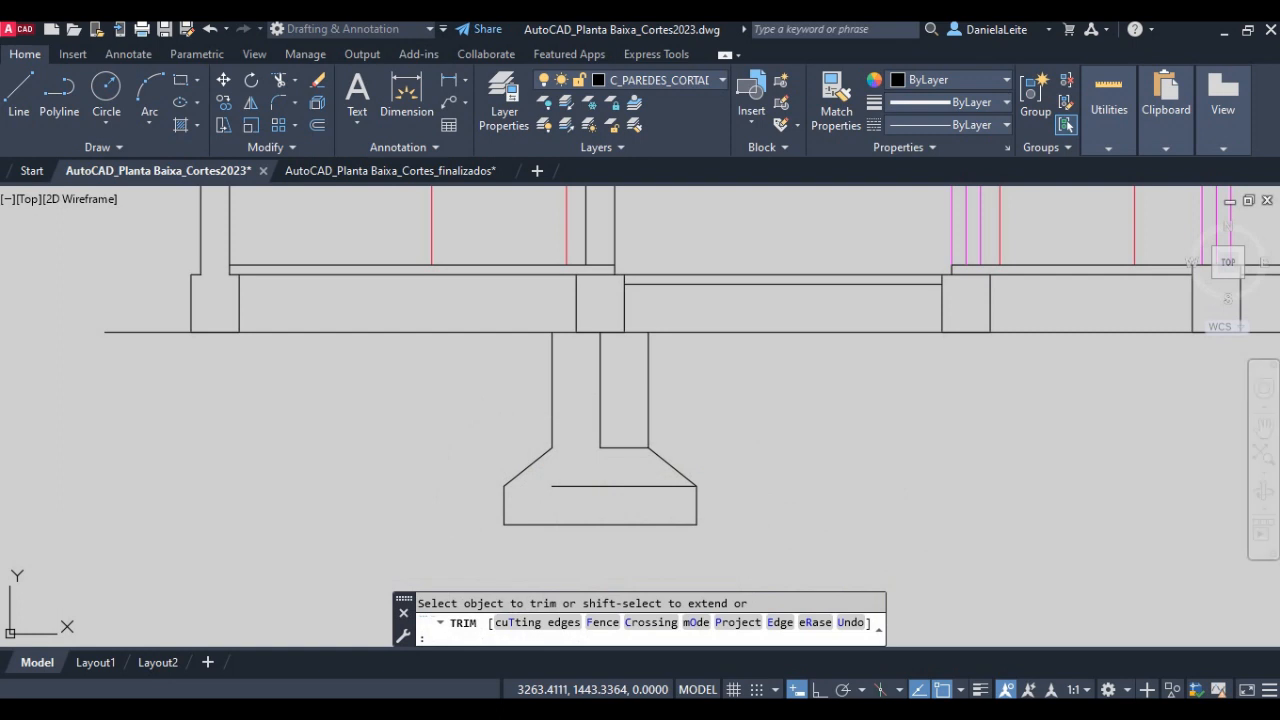
key(Escape)
click(643, 495)
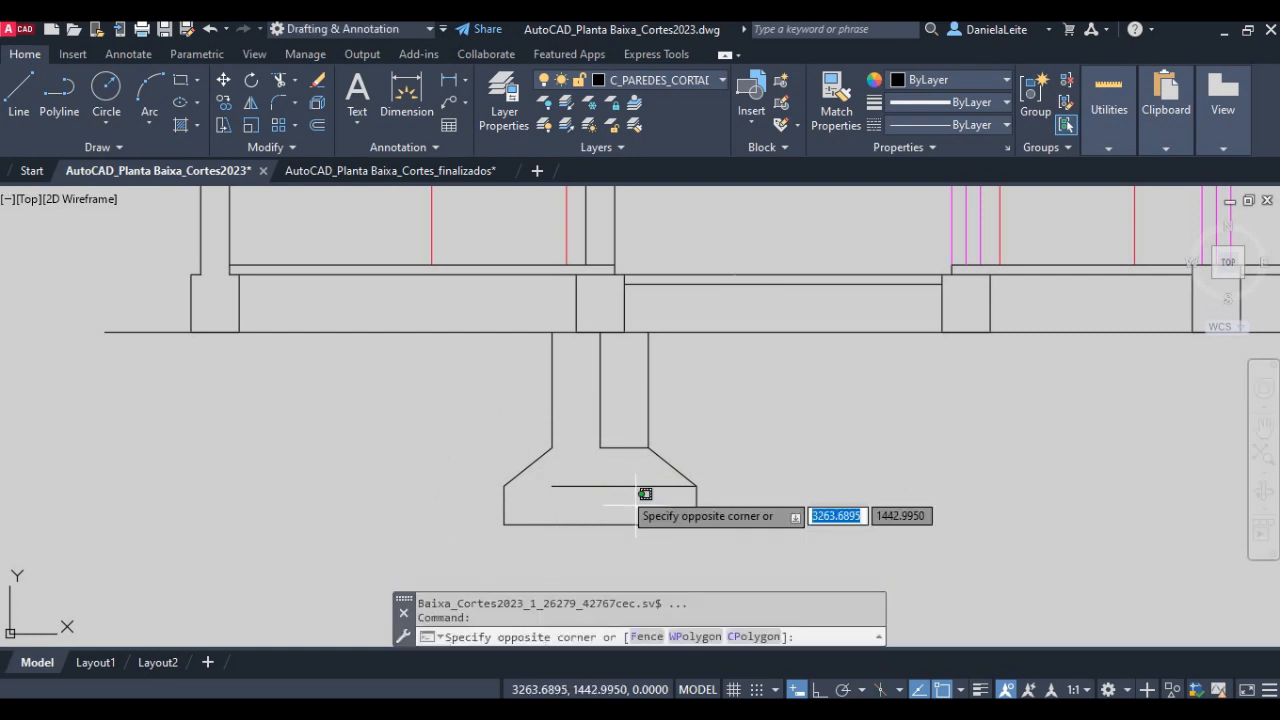
click(566, 409)
key(Delete)
- Copy the stepped foundation profile beneath the other four walls, centring each copy under its wall base at ground level
scroll(585, 512, down, 3)
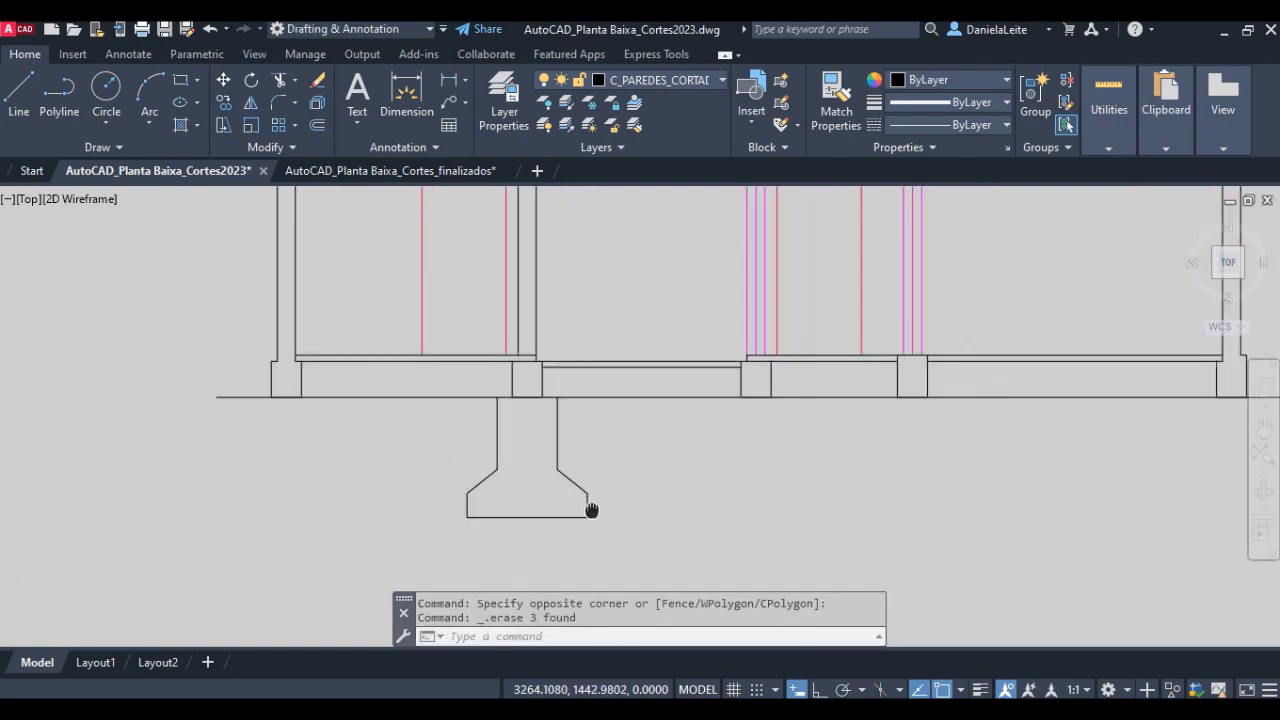
text(c)
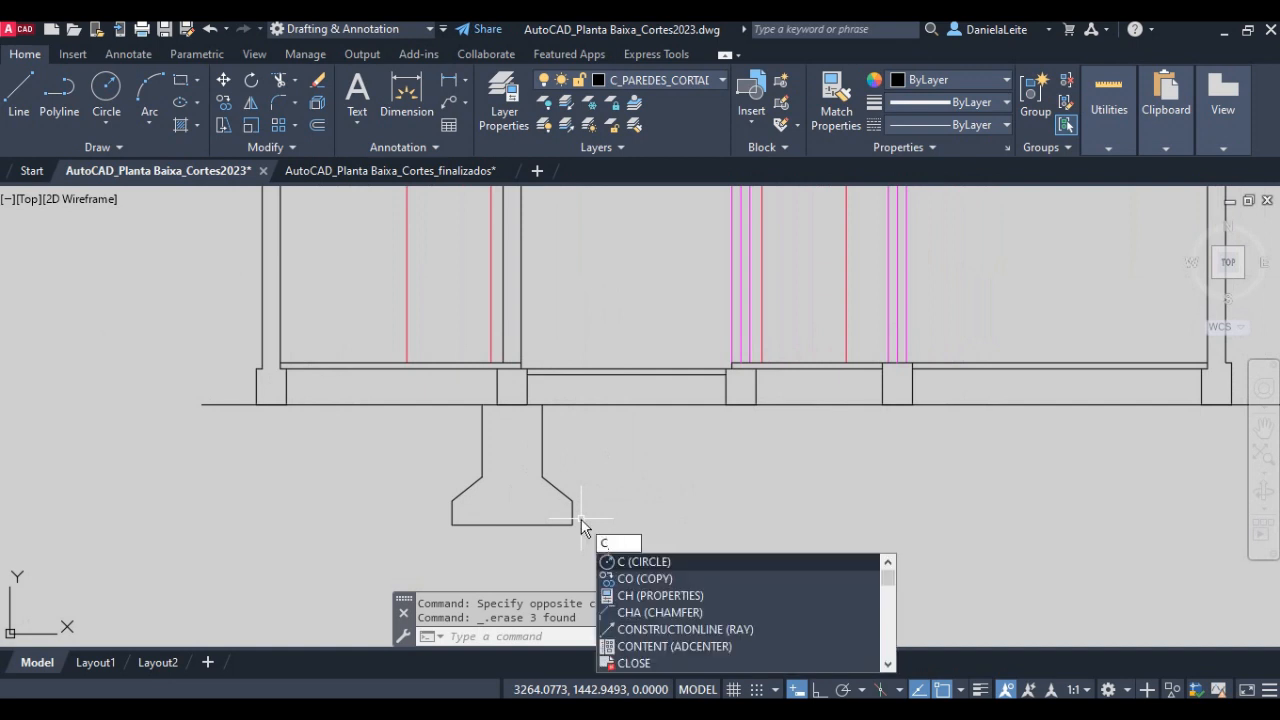
text(o)
key(Return)
click(623, 580)
click(394, 462)
key(Return)
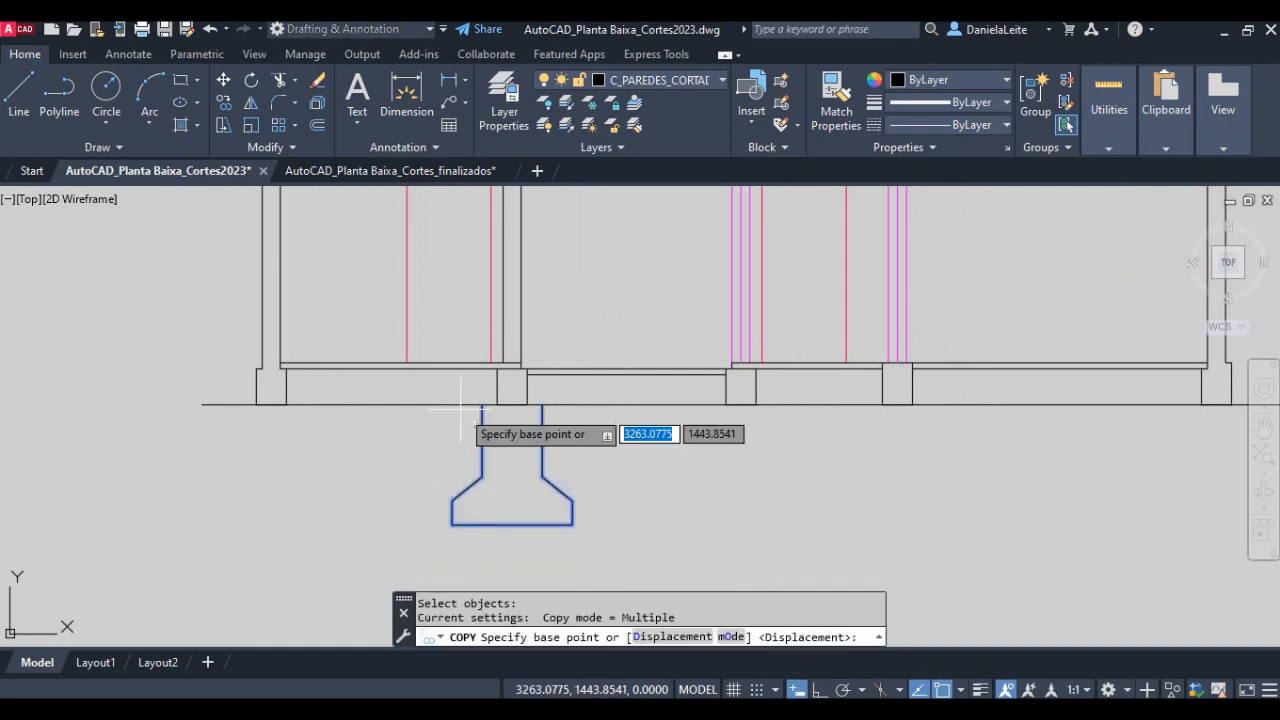
click(511, 404)
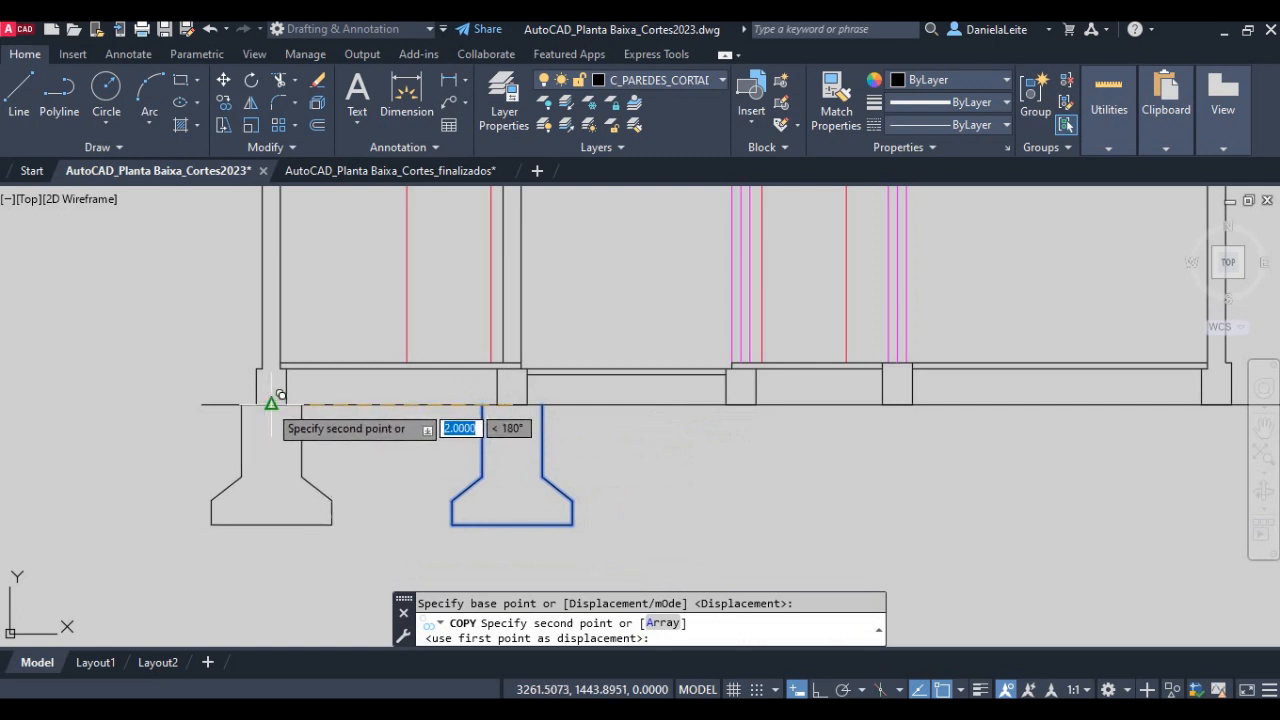
click(741, 404)
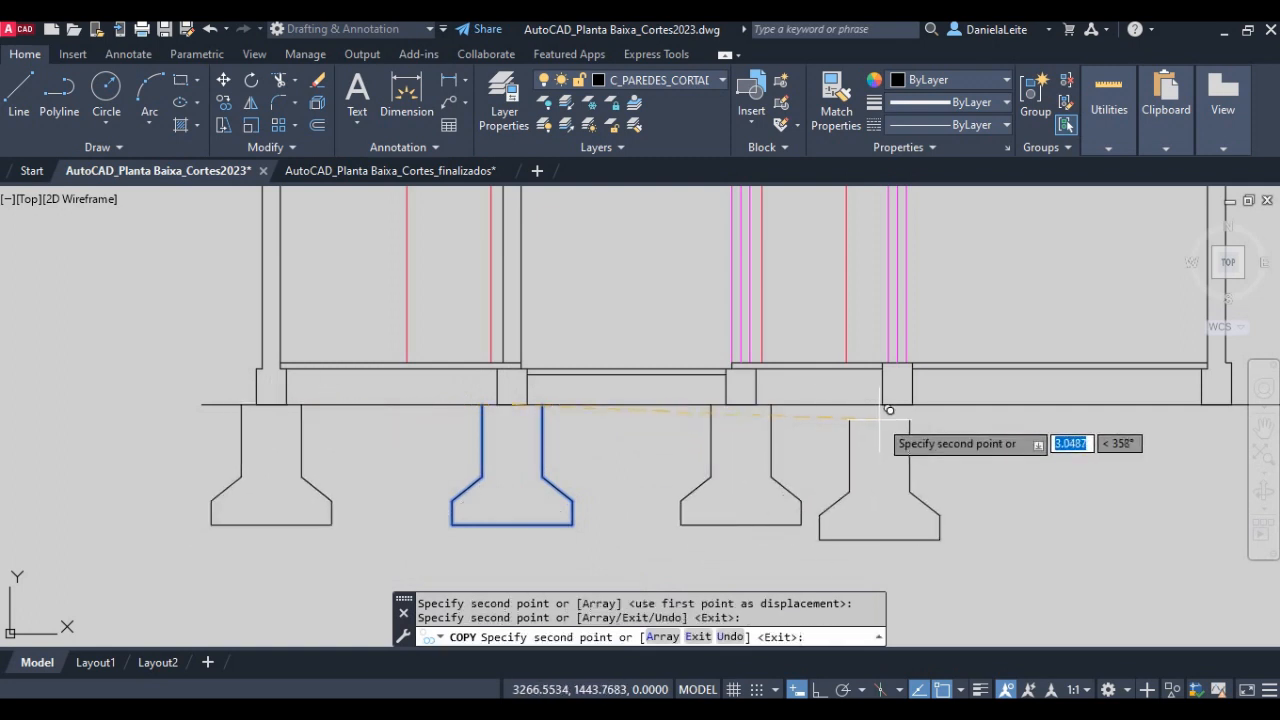
click(897, 404)
middle_drag(905, 402, 529, 434)
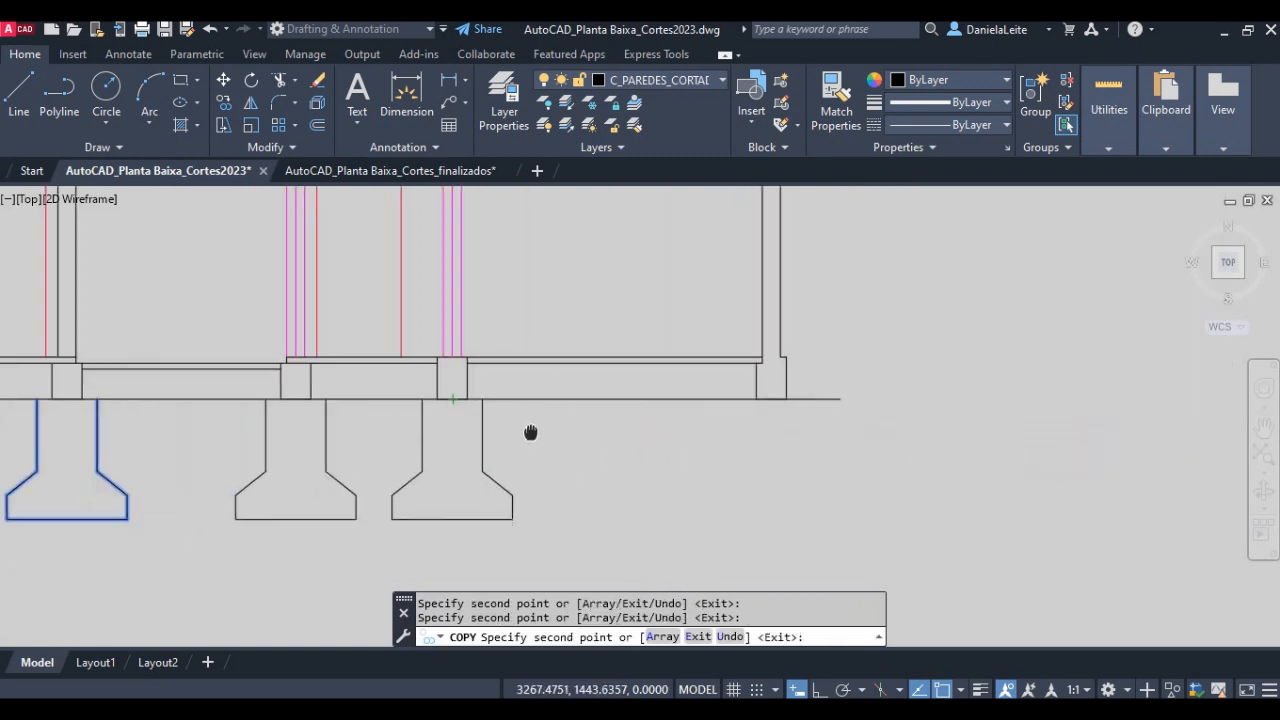
click(771, 399)
key(Return)
- Erase the flared footing base beneath the leftmost exterior wall, keeping its two vertical sides
scroll(752, 488, down, 2)
middle_drag(752, 488, 843, 450)
scroll(316, 444, up, 2)
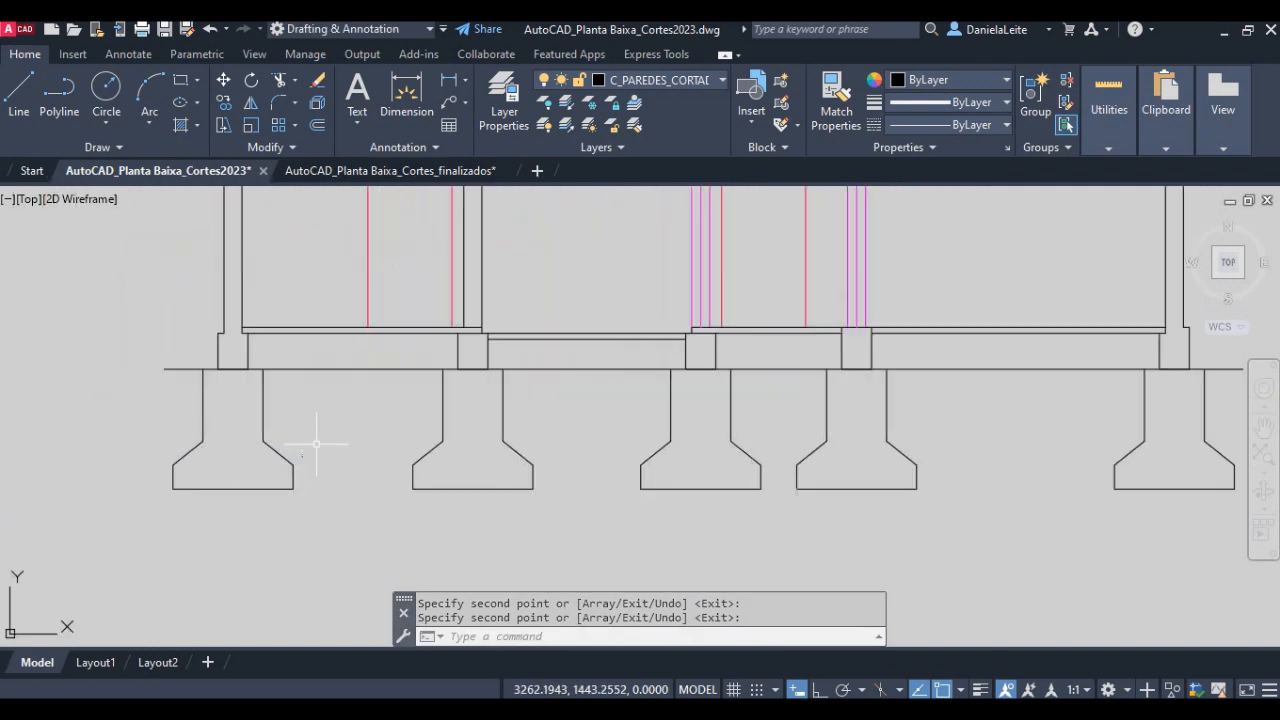
key(Escape)
key(Escape)
click(339, 507)
click(134, 454)
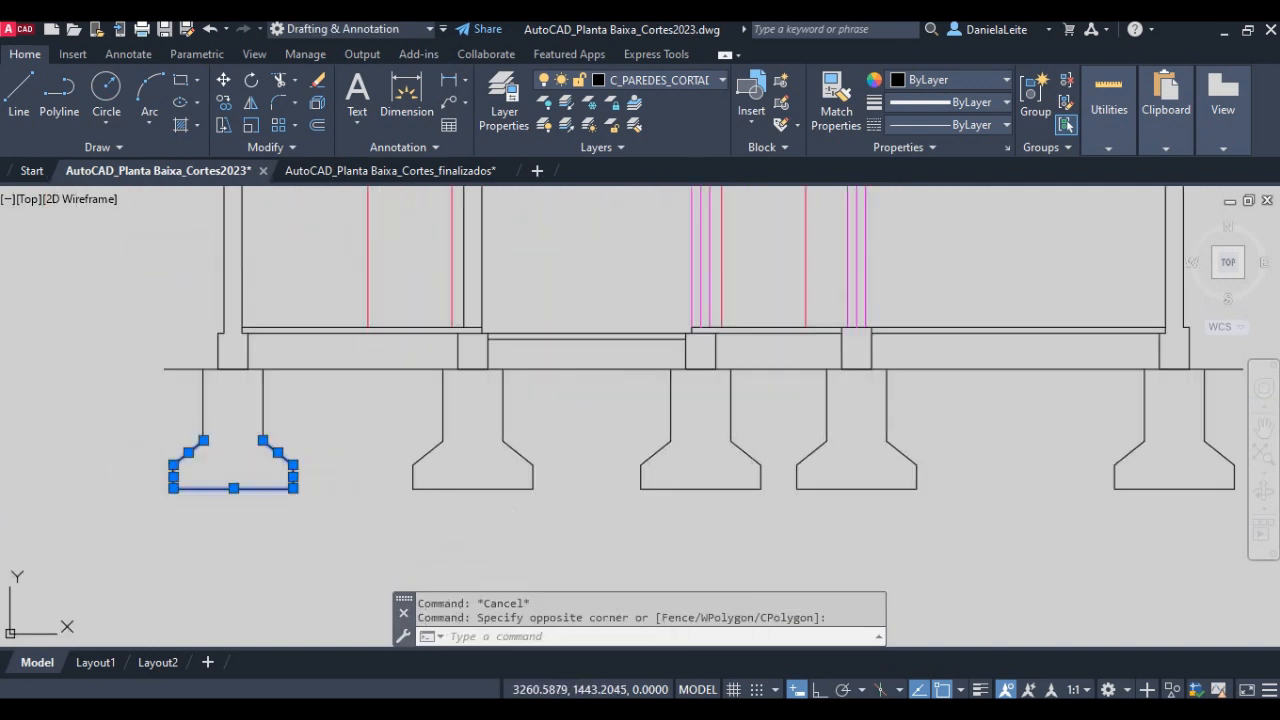
key(Delete)
- Erase the flared footing bases of the third, fourth and fifth foundations from the left
click(1242, 515)
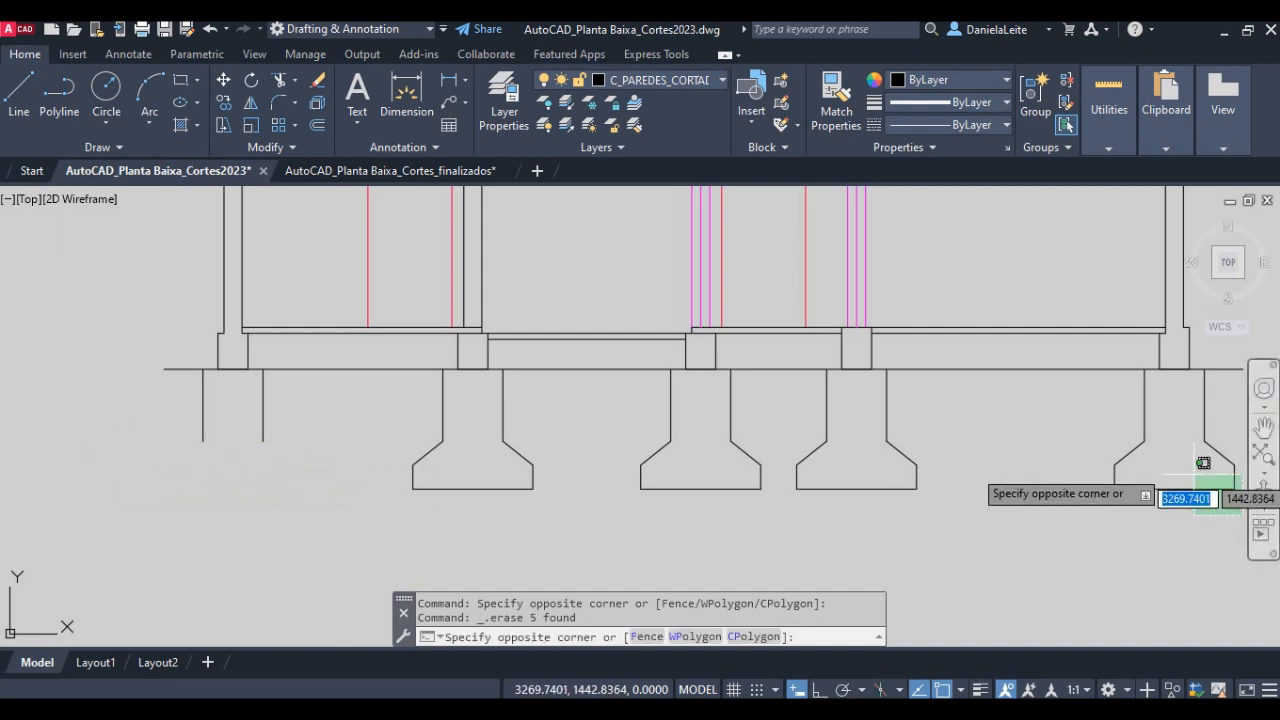
click(602, 447)
key(Delete)
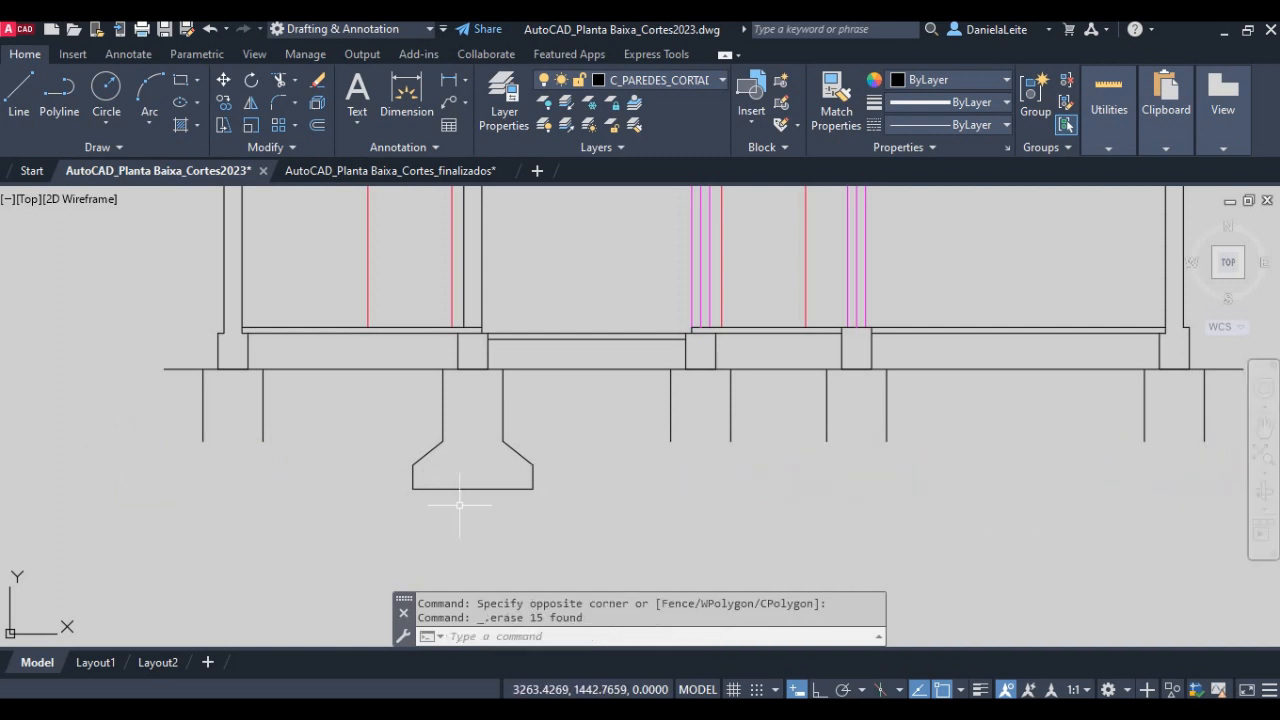
- Draw a horizontal line joining the lower ends of the leftmost foundation's verticals
text(l)
key(Return)
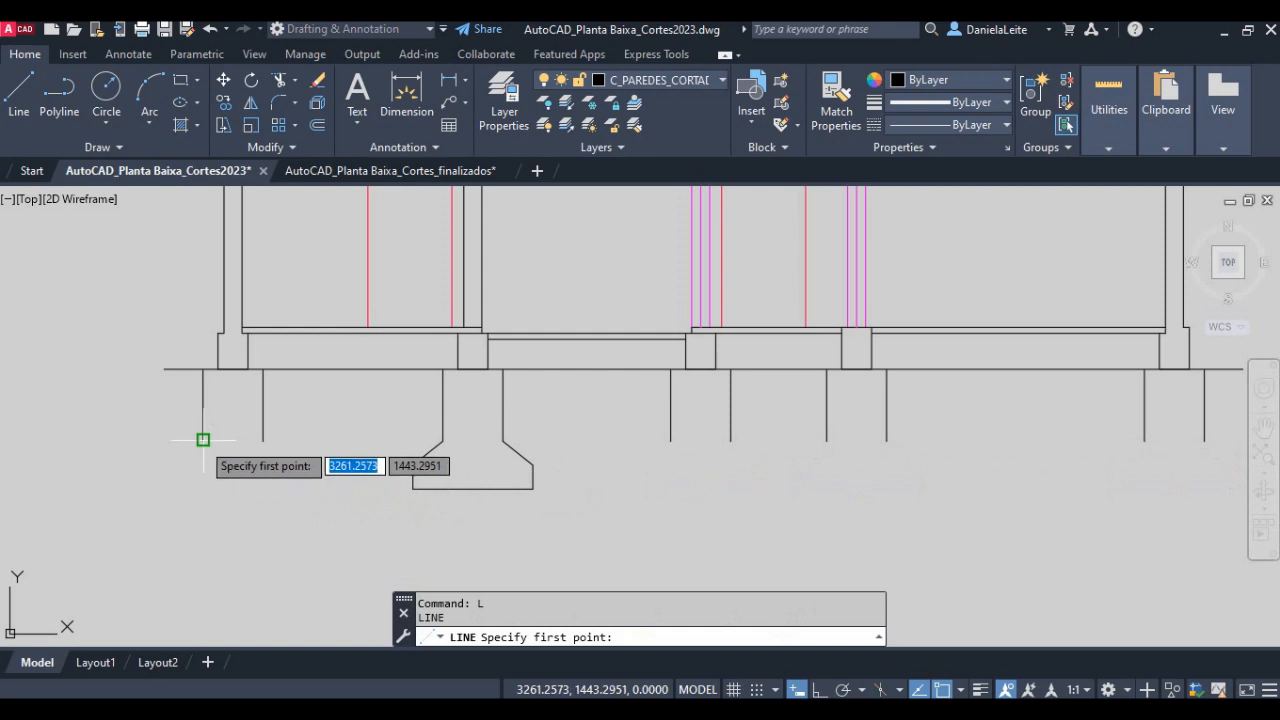
click(203, 440)
click(263, 440)
key(Return)
key(Return)
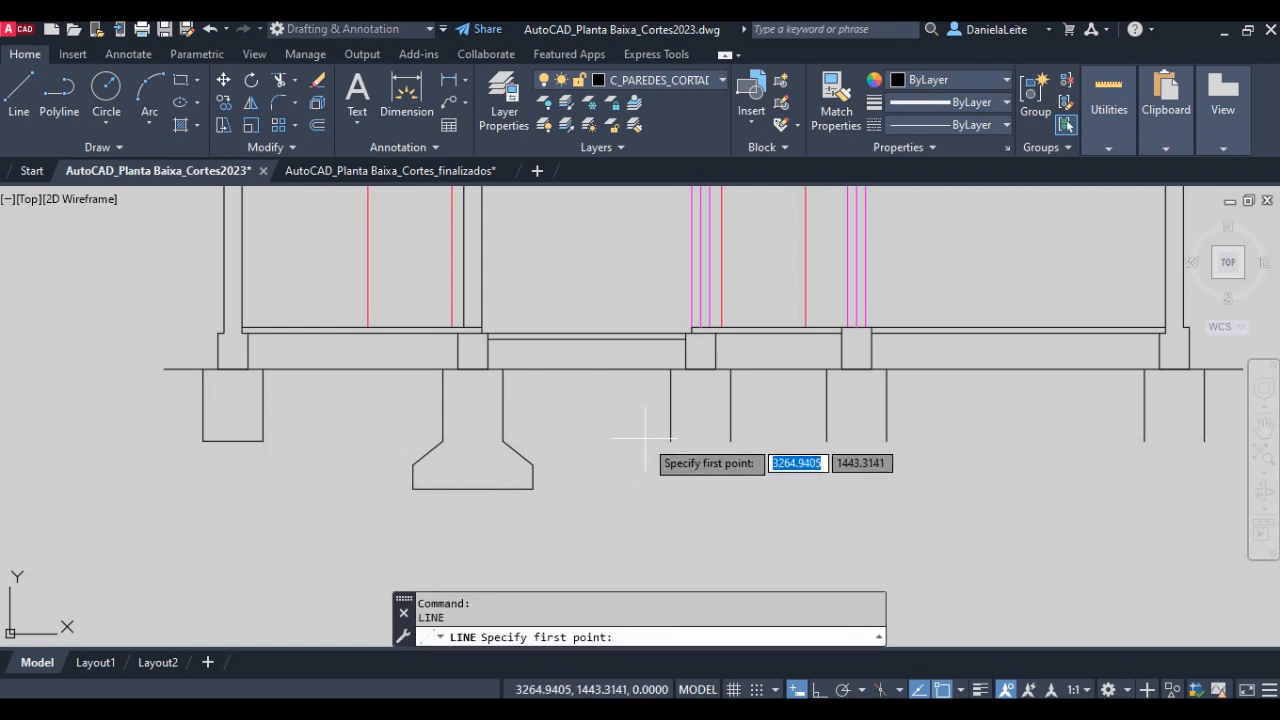
- Undo the leftmost foundation's bottom line and the erasure of the three flared footing bases
key(Escape)
key(ctrl+z)
key(ctrl+z)
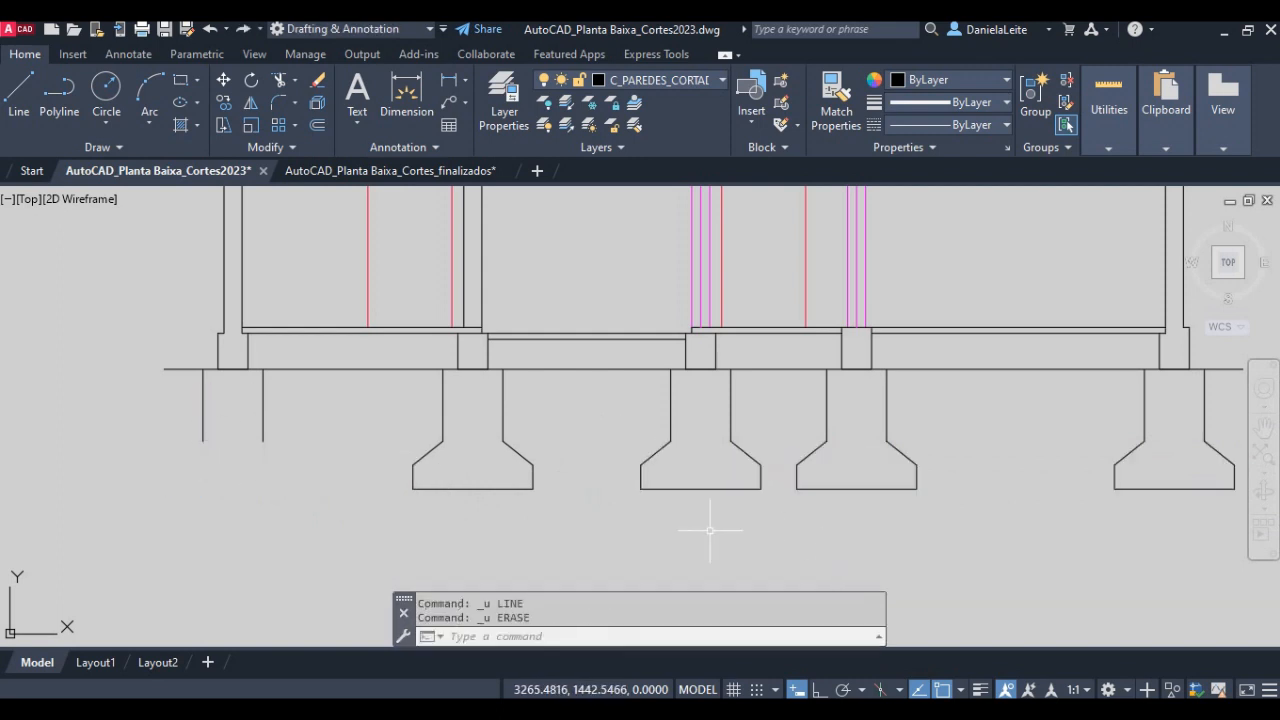
- Erase the flared footing bases of the fourth and fifth foundations, keeping their vertical sides
click(1234, 519)
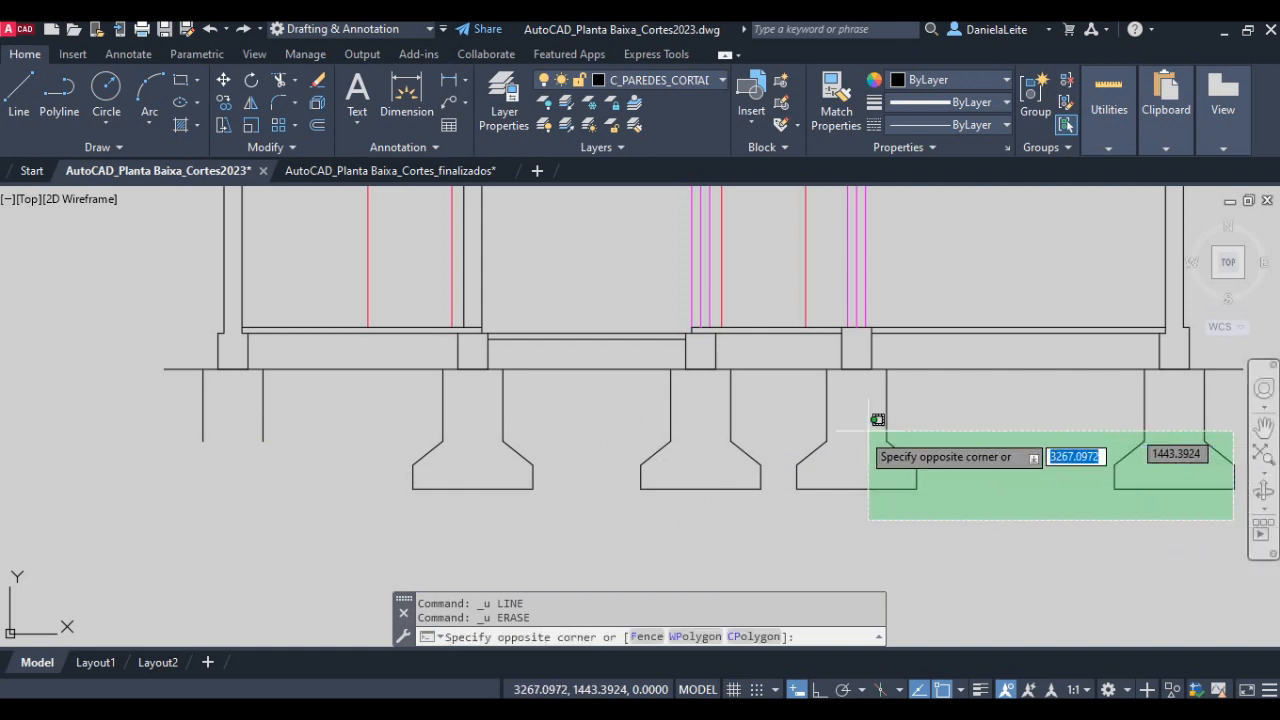
click(782, 450)
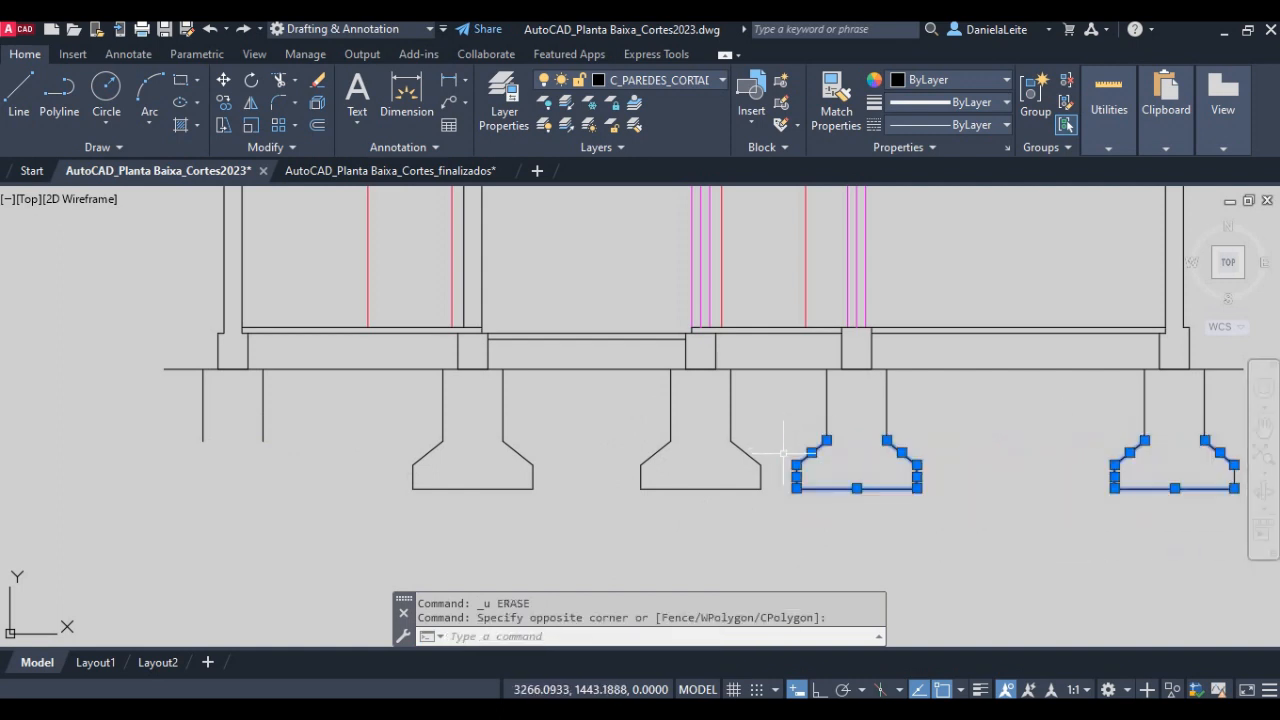
key(Delete)
- Close the first and fourth foundations with horizontal lines between the lower ends of their verticals
text(l)
key(Return)
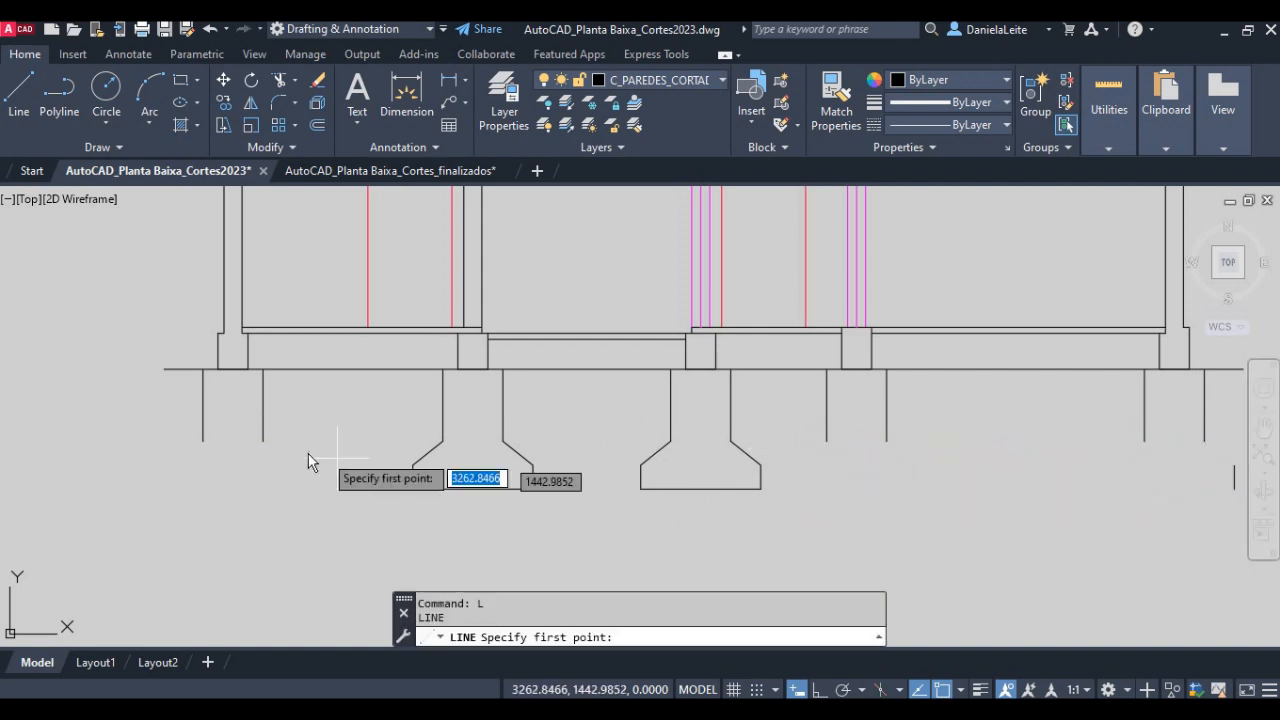
click(203, 441)
click(263, 440)
key(Return)
key(Return)
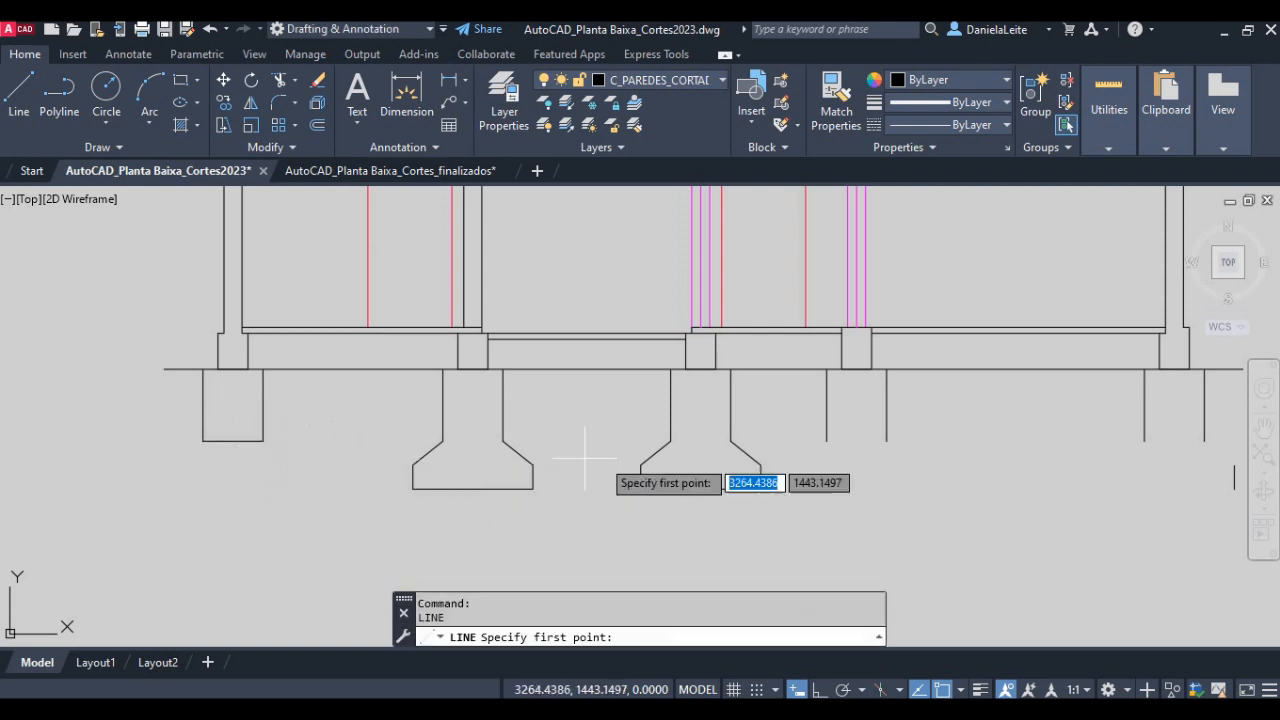
click(826, 440)
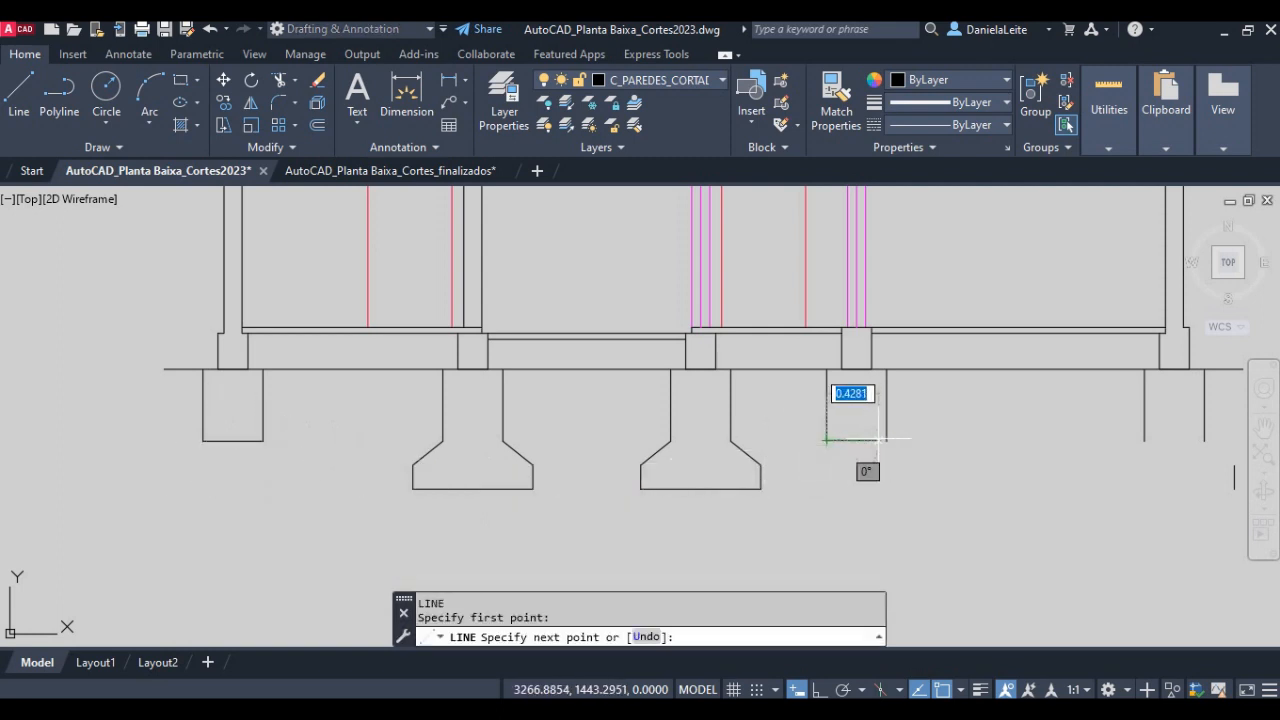
click(886, 441)
key(Return)
- Erase the leftover short vertical footing segment beside the rightmost foundation
middle_drag(1224, 472, 863, 490)
scroll(863, 490, up, 3)
click(944, 528)
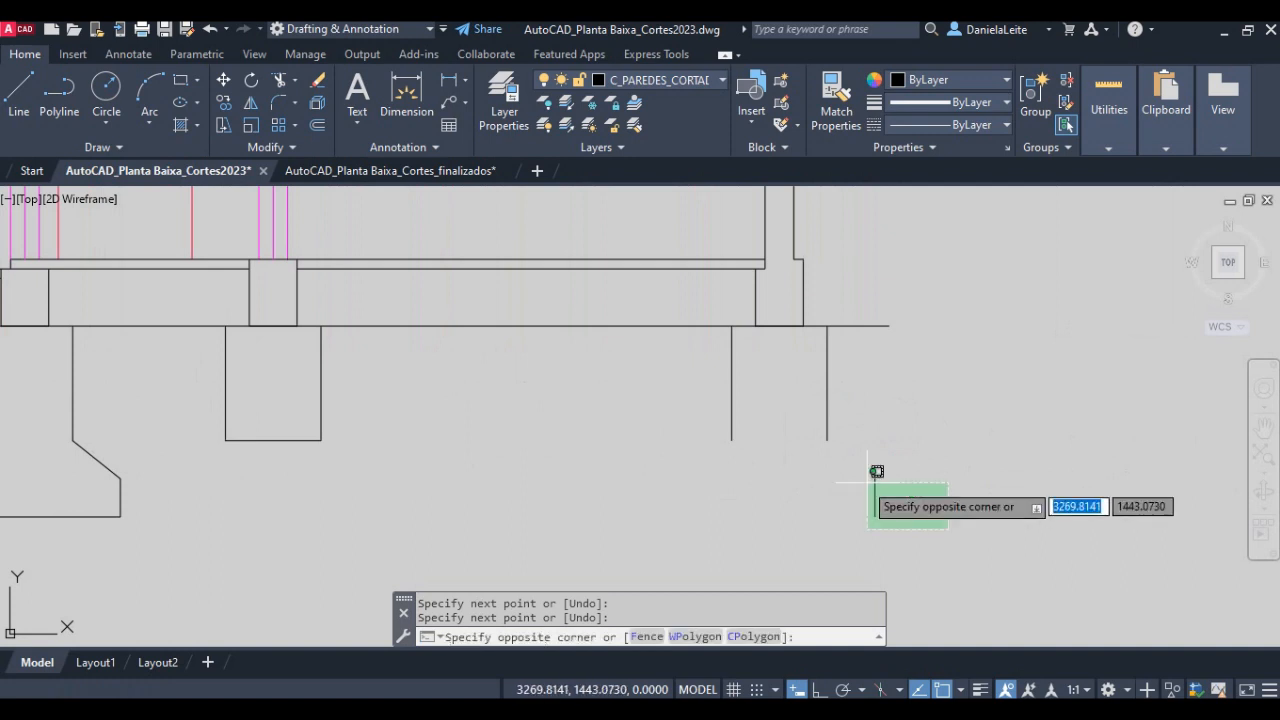
click(866, 482)
key(Delete)
key(Return)
key(Escape)
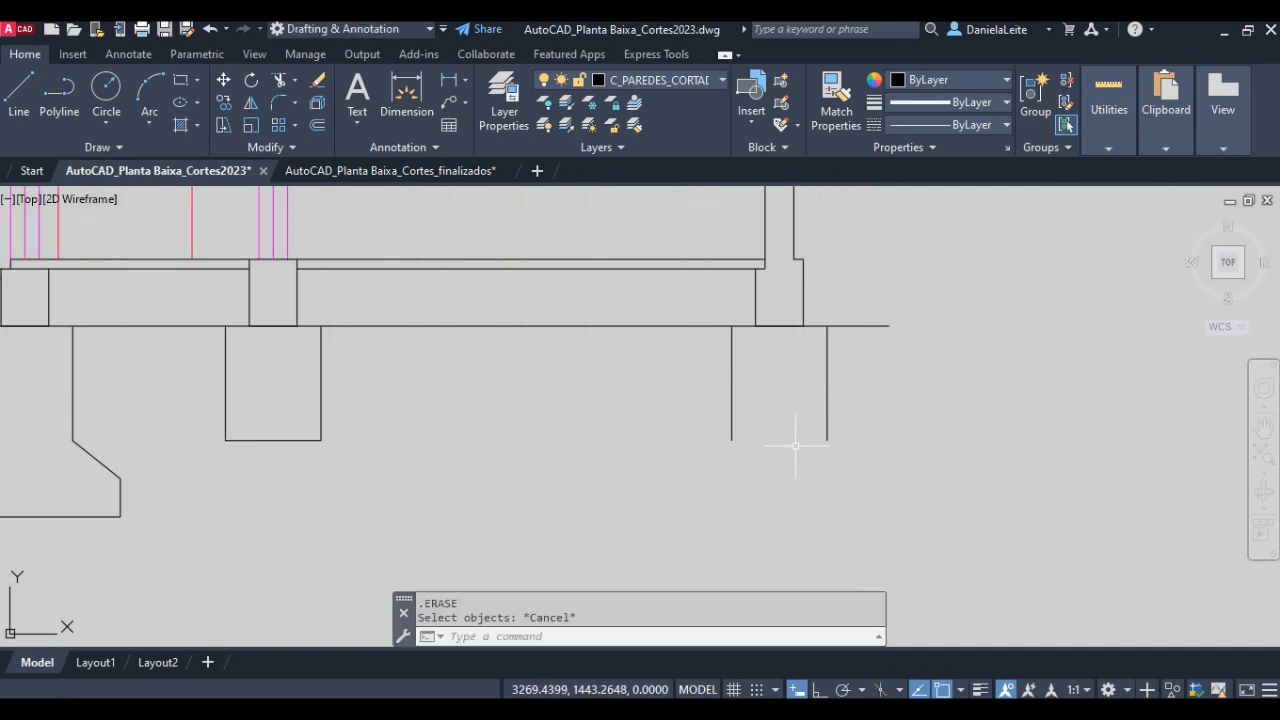
- Close the rightmost foundation with a horizontal line between the lower ends of its verticals
text(l)
key(Return)
click(826, 440)
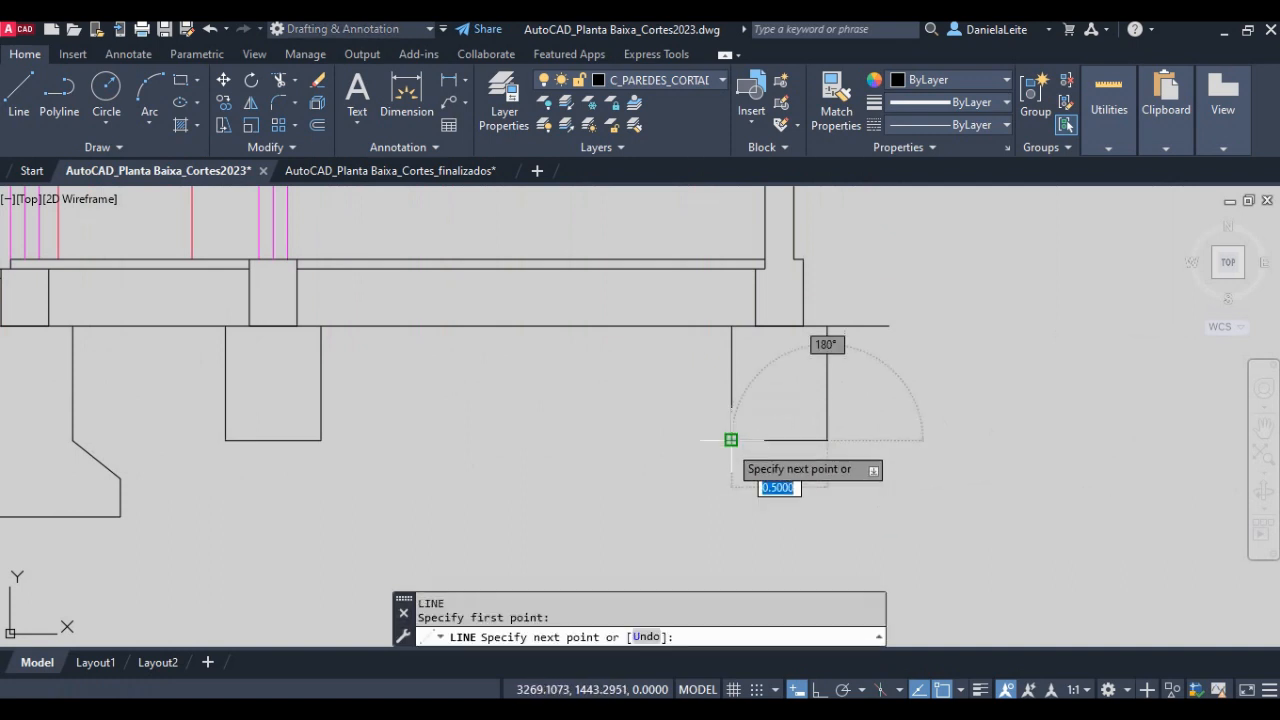
click(731, 440)
key(Return)
- Examine the hatched Corte Transversal BB, its foundations and the Quadro de Convenções legend, and the section lines on the Planta Baixa
scroll(745, 478, down, 4)
scroll(745, 478, down, 3)
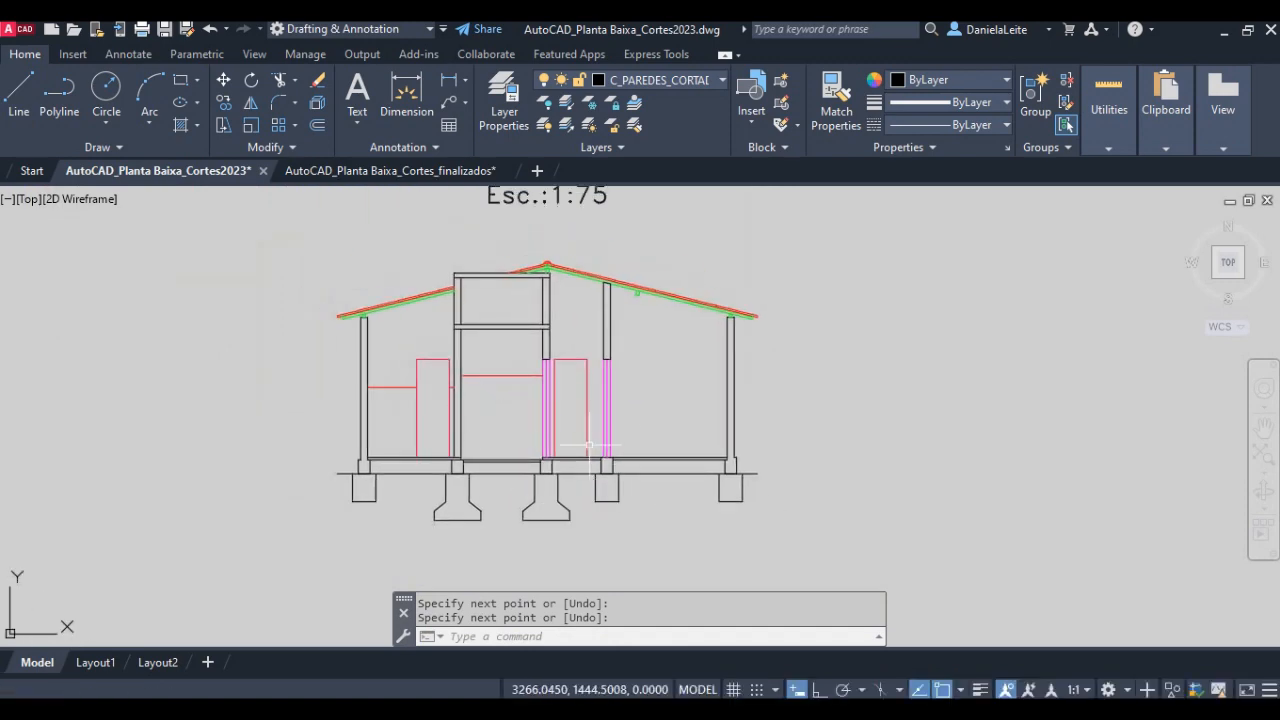
middle_drag(760, 210, 453, 452)
scroll(804, 405, down, 4)
middle_drag(1003, 328, 785, 490)
scroll(785, 490, up, 4)
scroll(800, 388, up, 2)
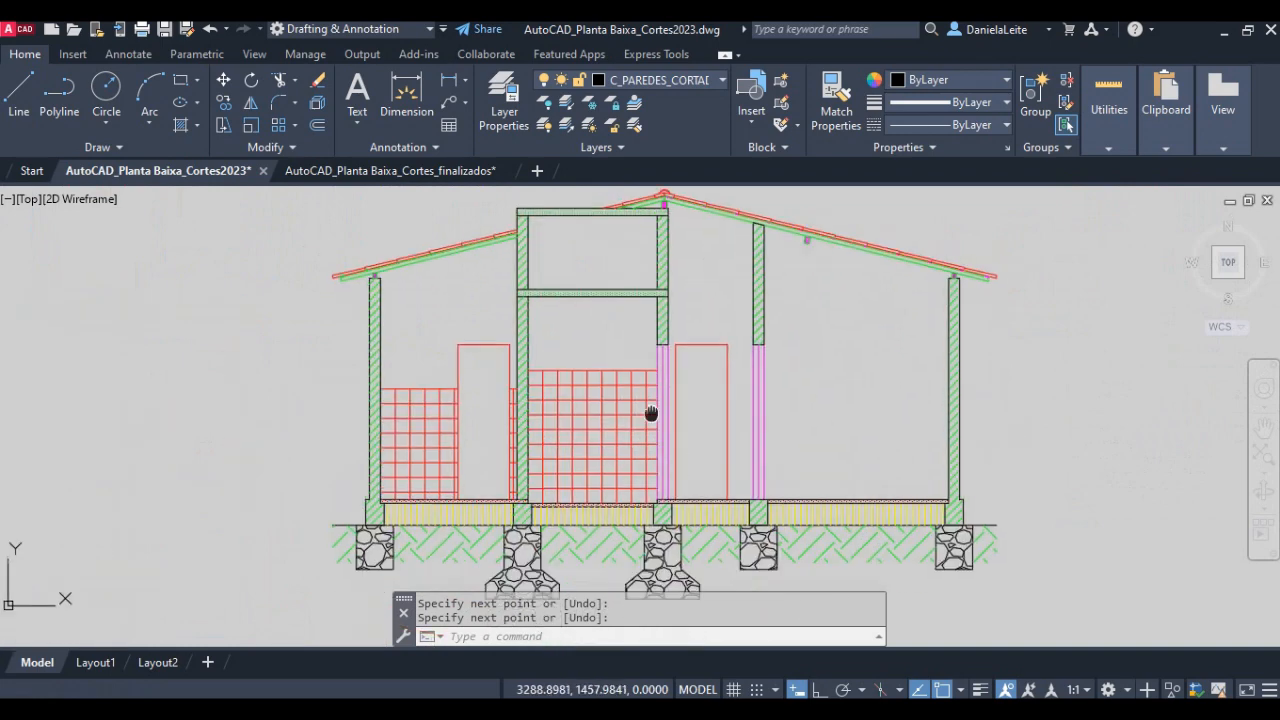
scroll(646, 336, up, 3)
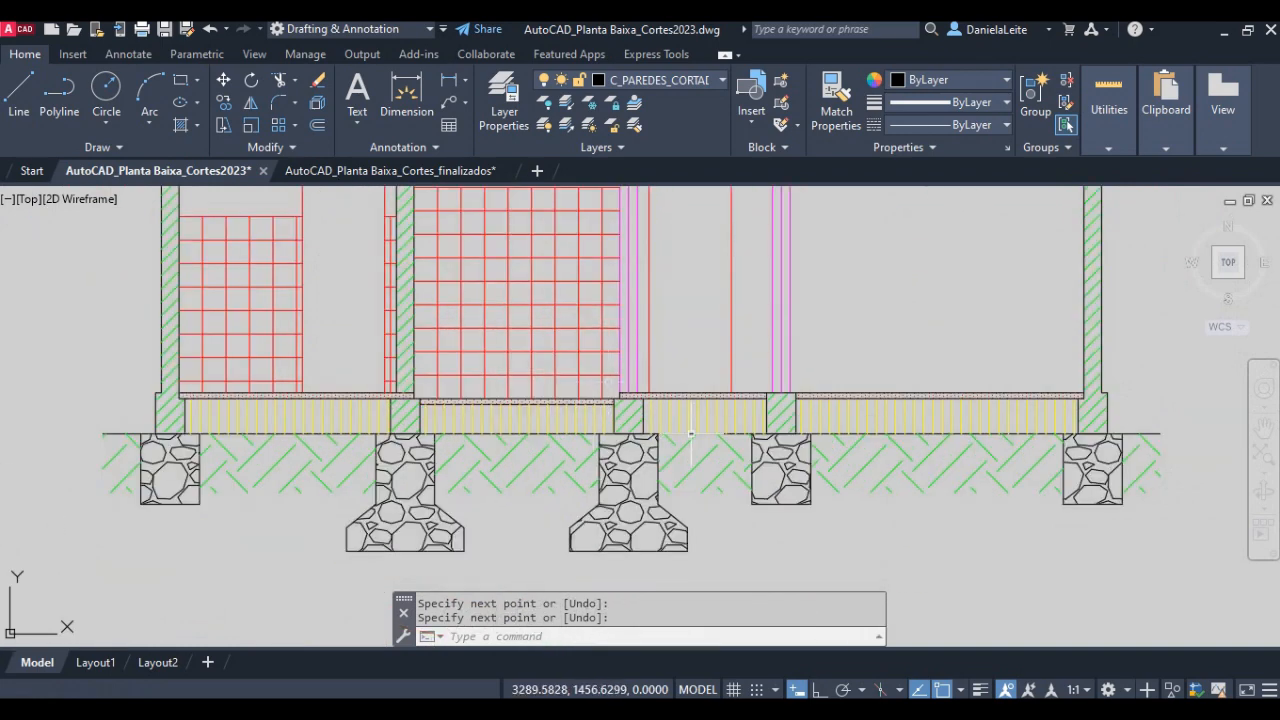
scroll(756, 439, down, 2)
scroll(543, 462, down, 2)
middle_drag(549, 492, 590, 242)
middle_drag(426, 448, 460, 368)
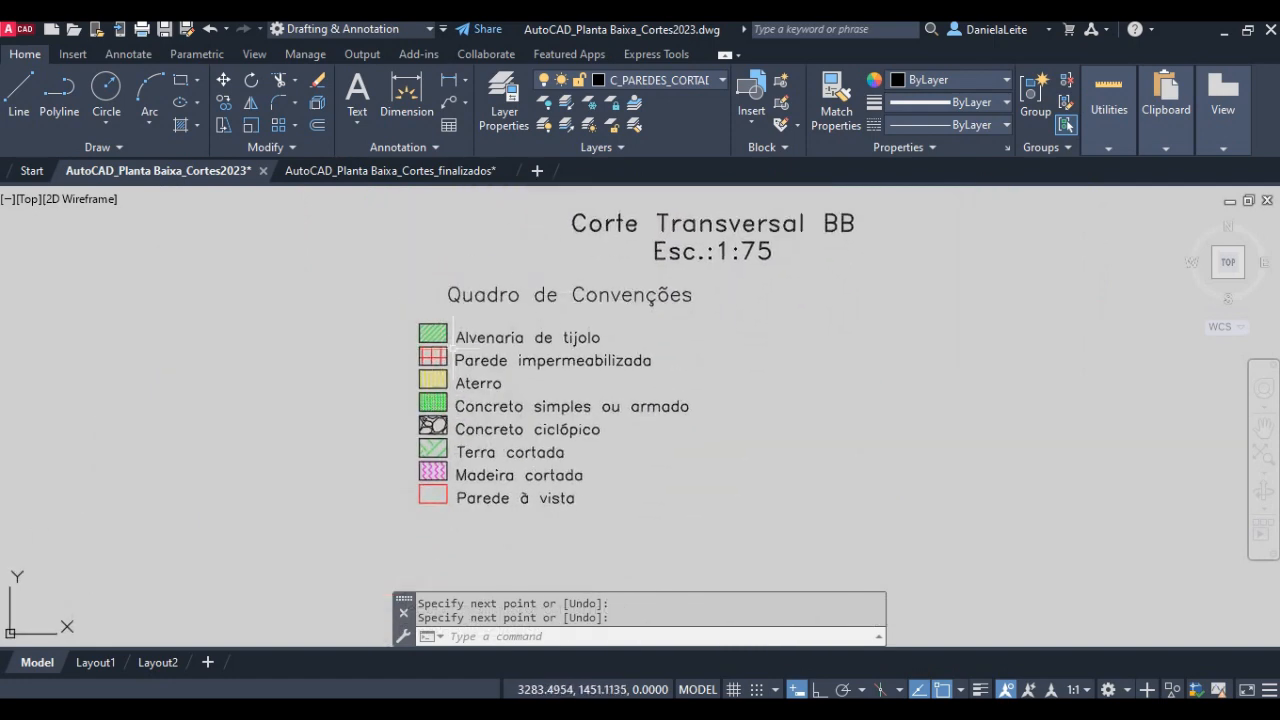
mouse_move(561, 305)
middle_down()
mouse_move(591, 417)
mouse_move(716, 337)
middle_up()
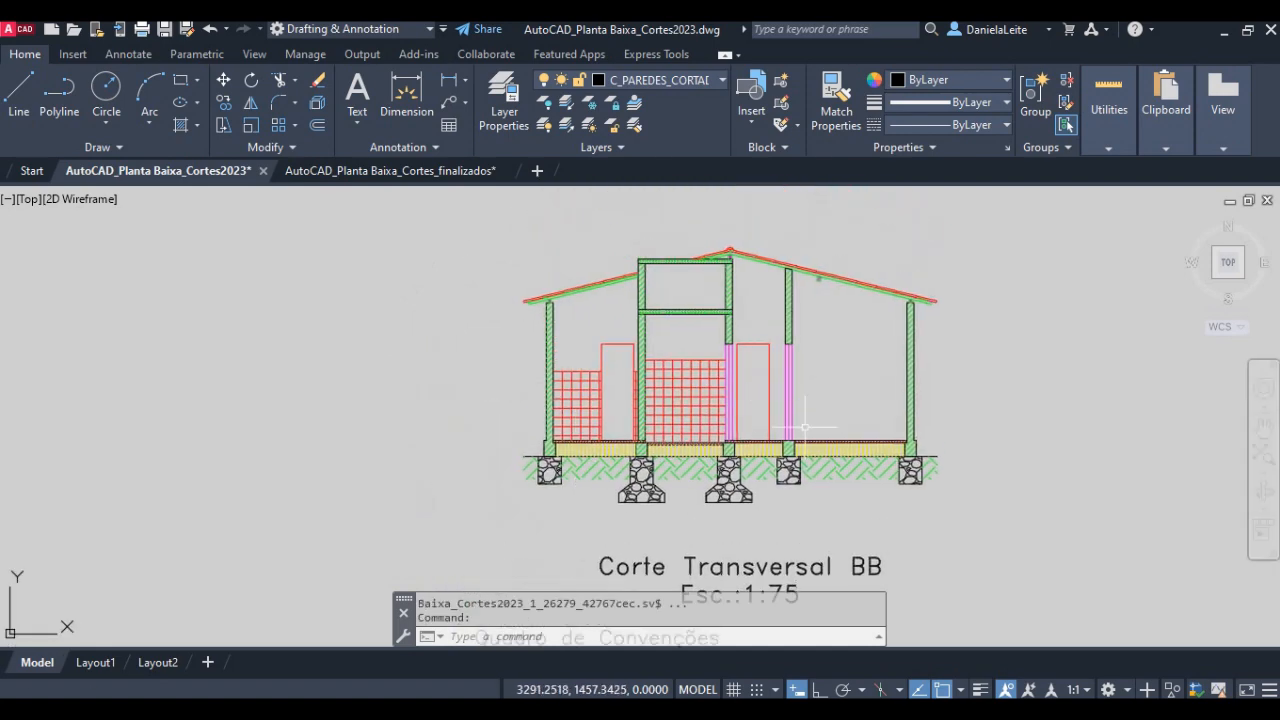
scroll(724, 280, up, 2)
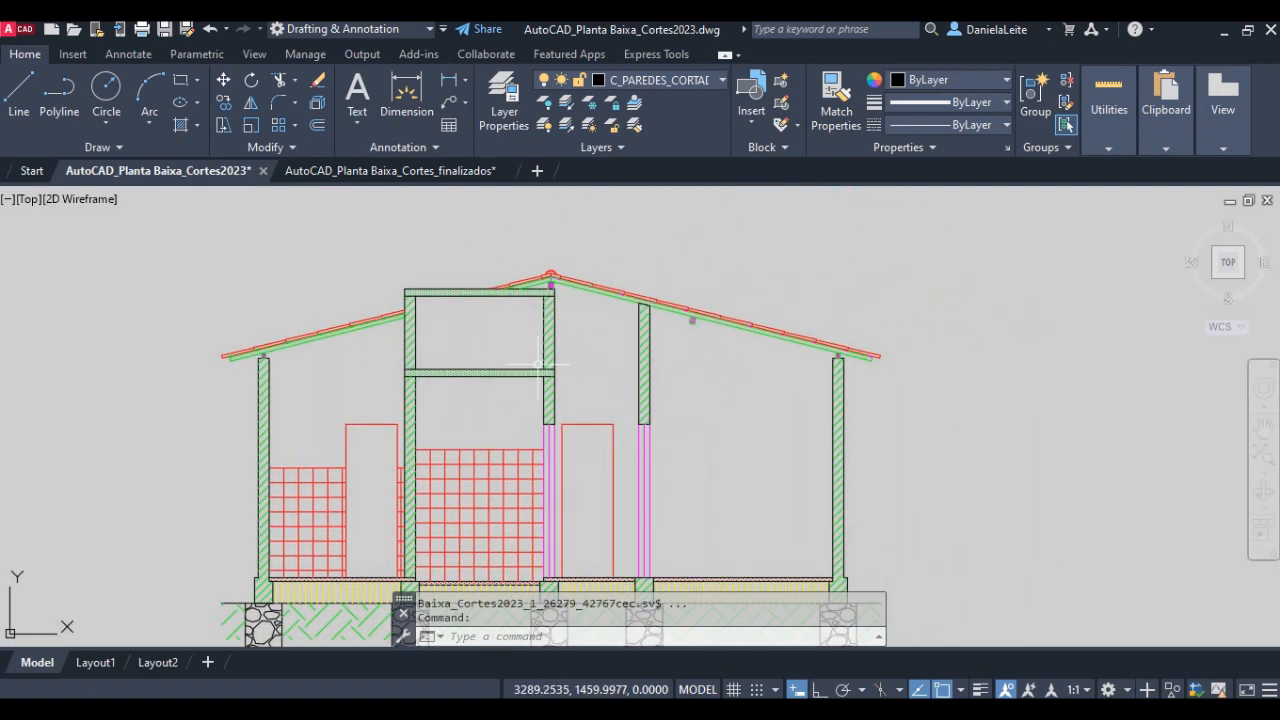
scroll(657, 345, down, 3)
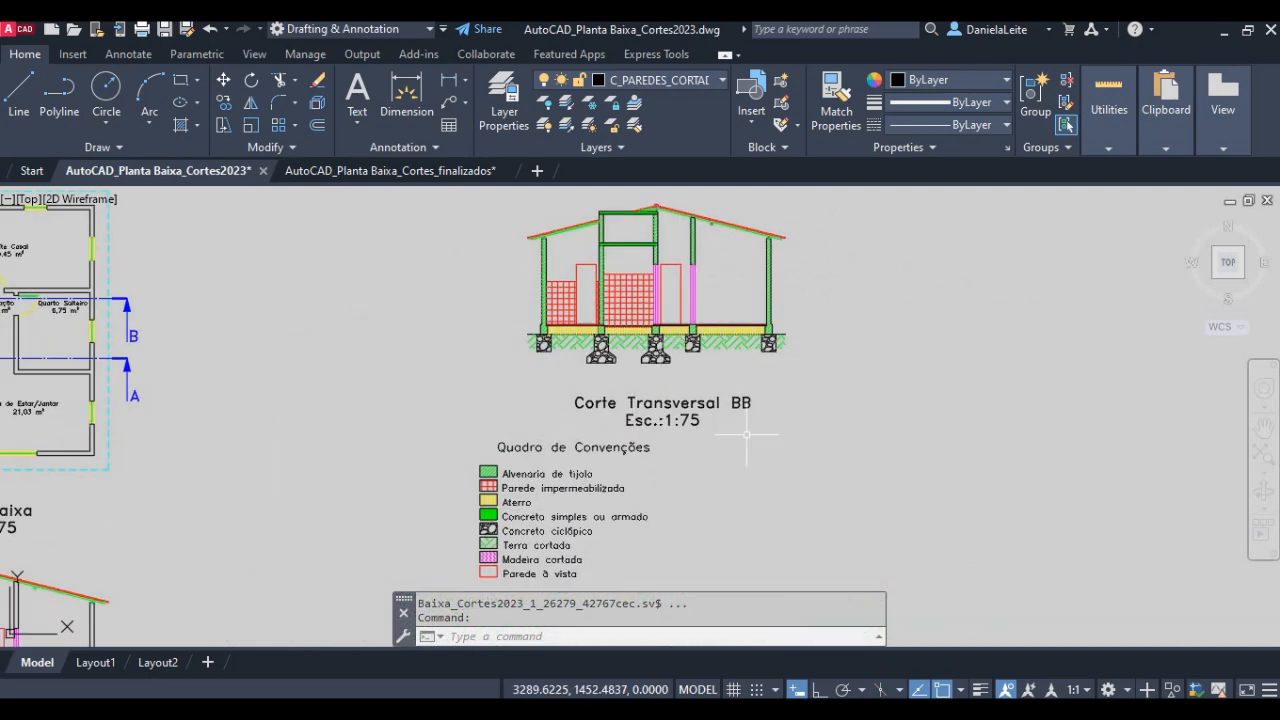
middle_drag(279, 347, 778, 424)
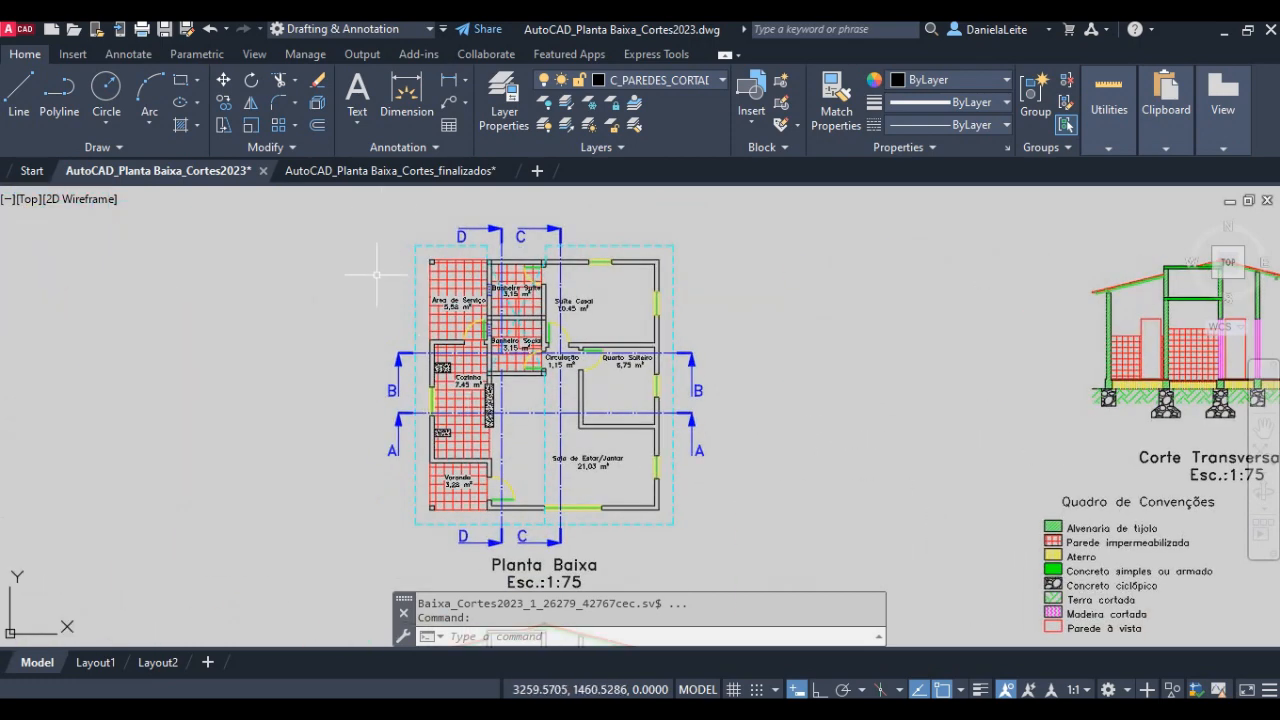
- Switch to the AutoCAD_Planta Baixa_Cortes_finalizados drawing and examine the dimensioned Corte Transversal BB and AA sheets and their legends
click(378, 172)
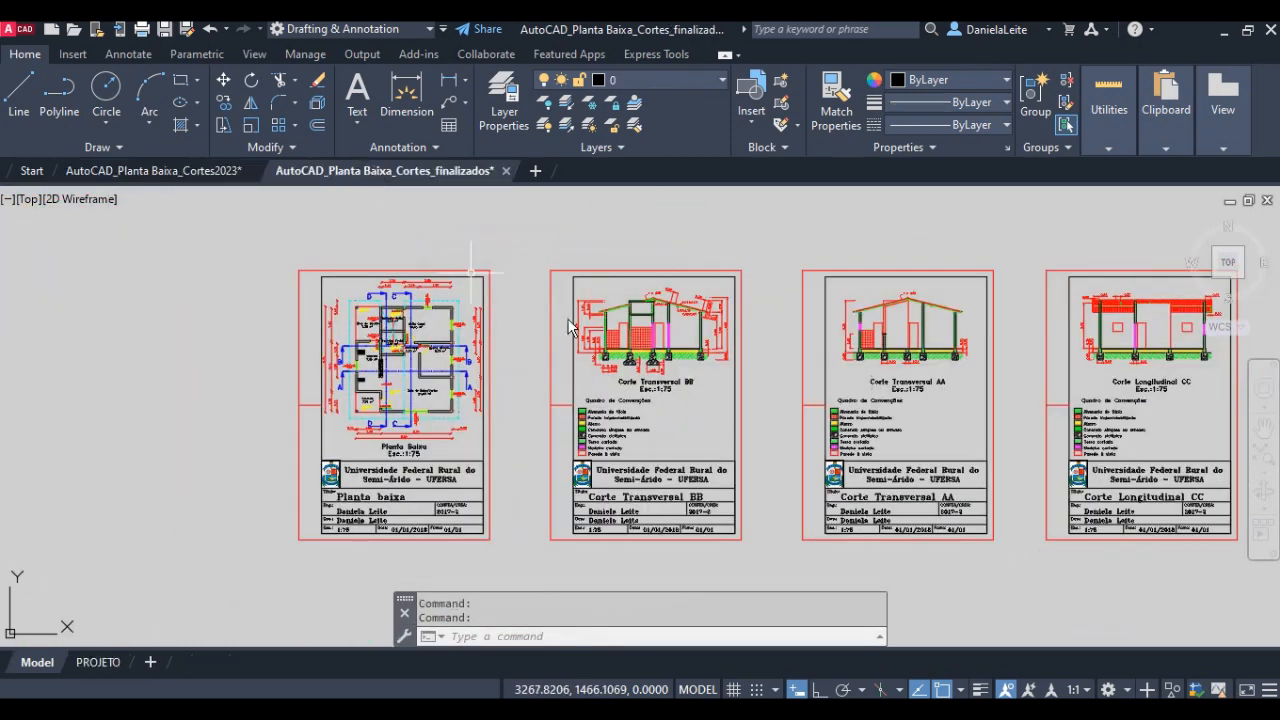
scroll(737, 327, up, 3)
middle_drag(735, 334, 608, 430)
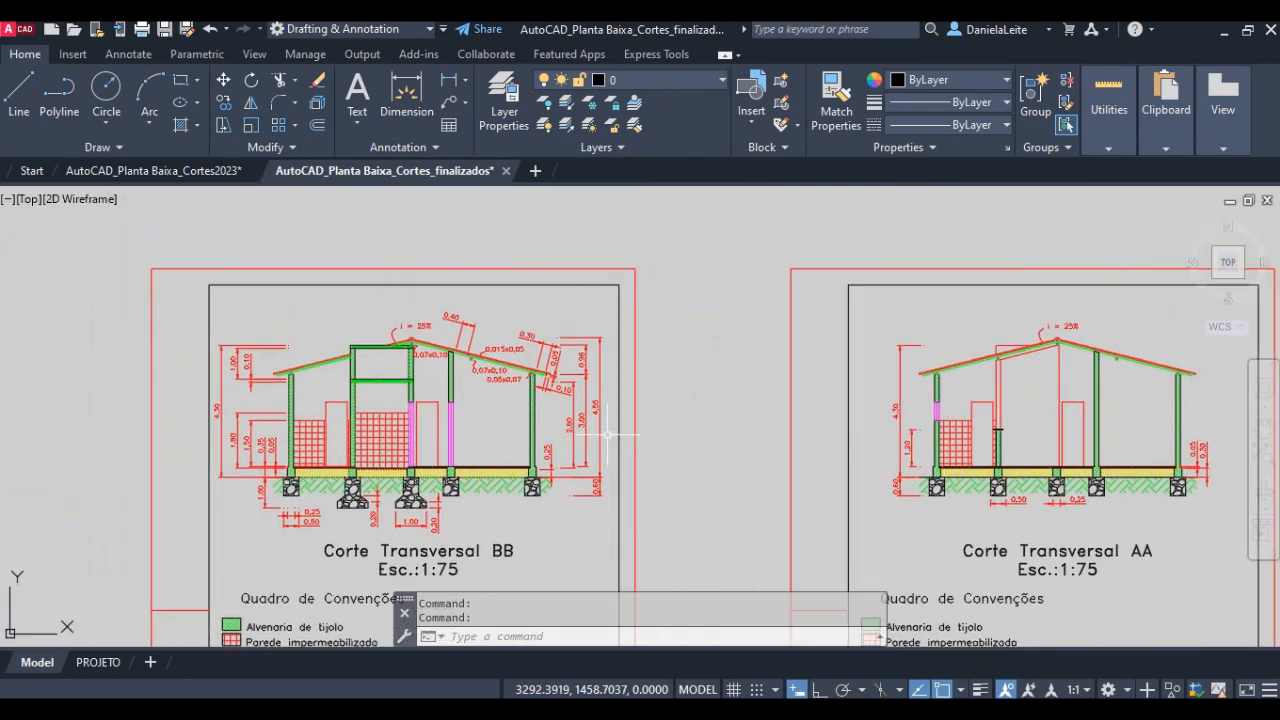
middle_drag(378, 488, 441, 368)
middle_drag(398, 464, 399, 413)
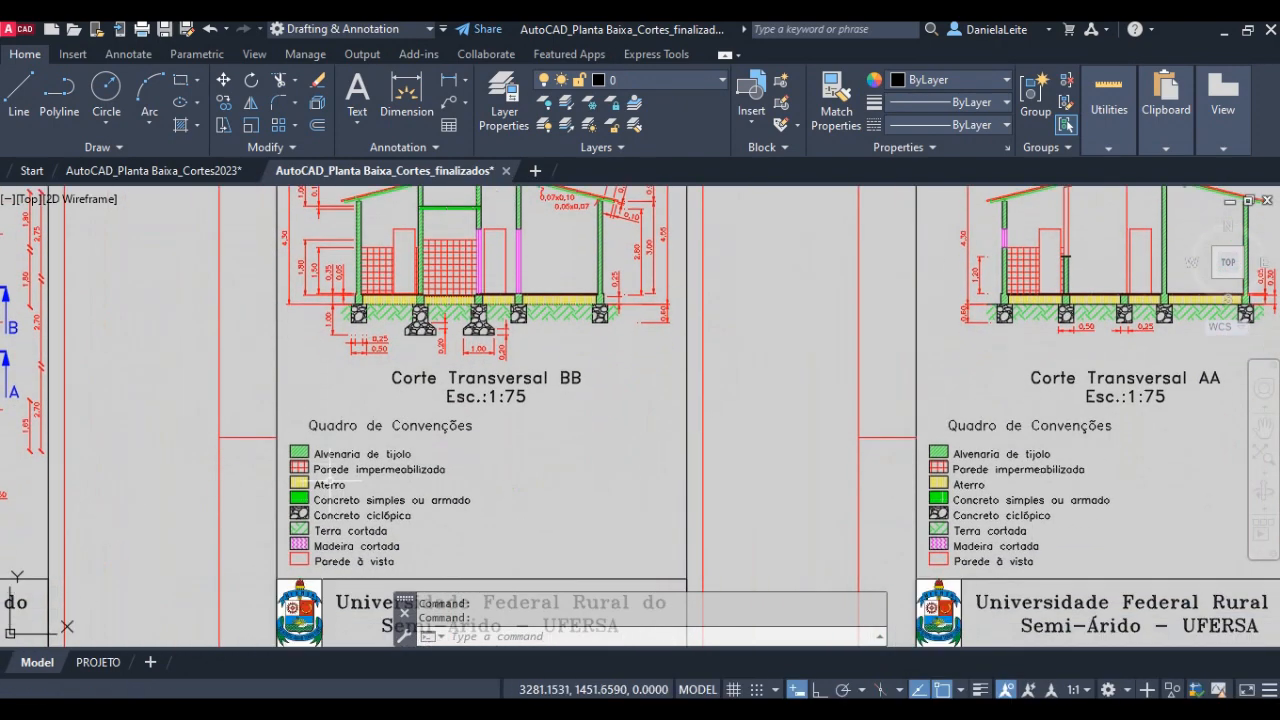
middle_drag(453, 325, 424, 513)
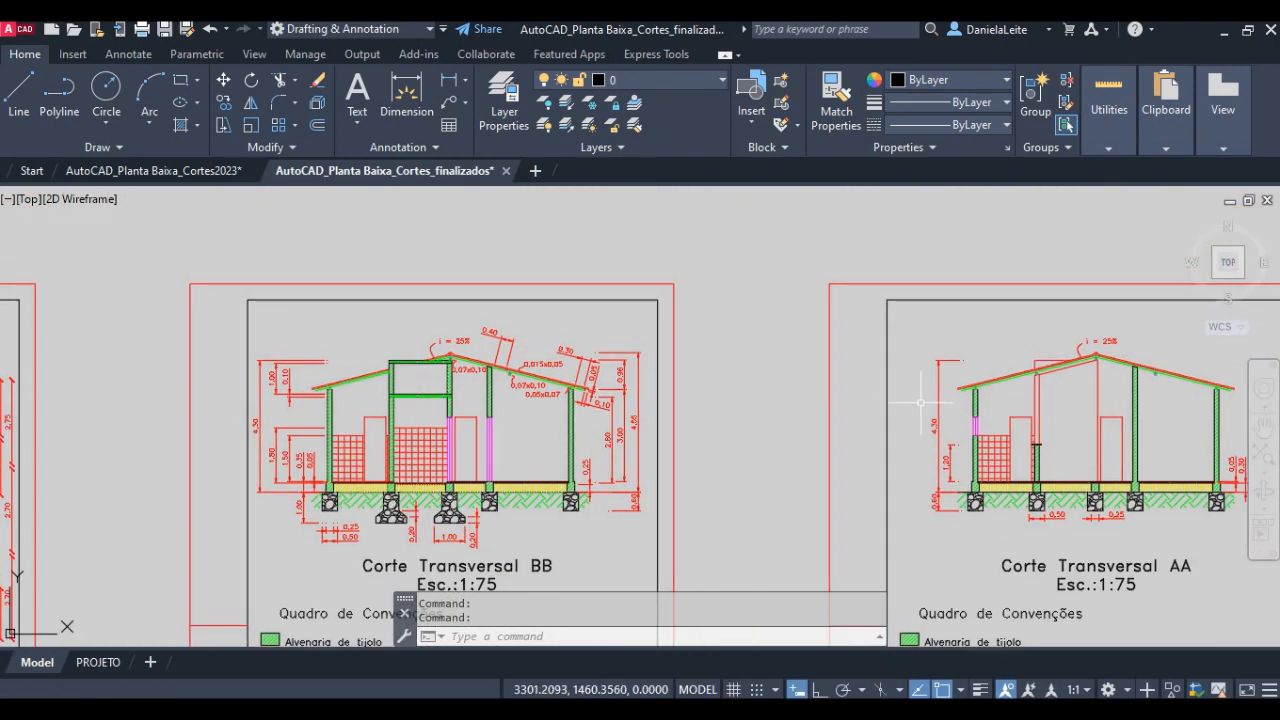
mouse_move(920, 402)
middle_down()
mouse_move(666, 420)
mouse_move(674, 448)
middle_up()
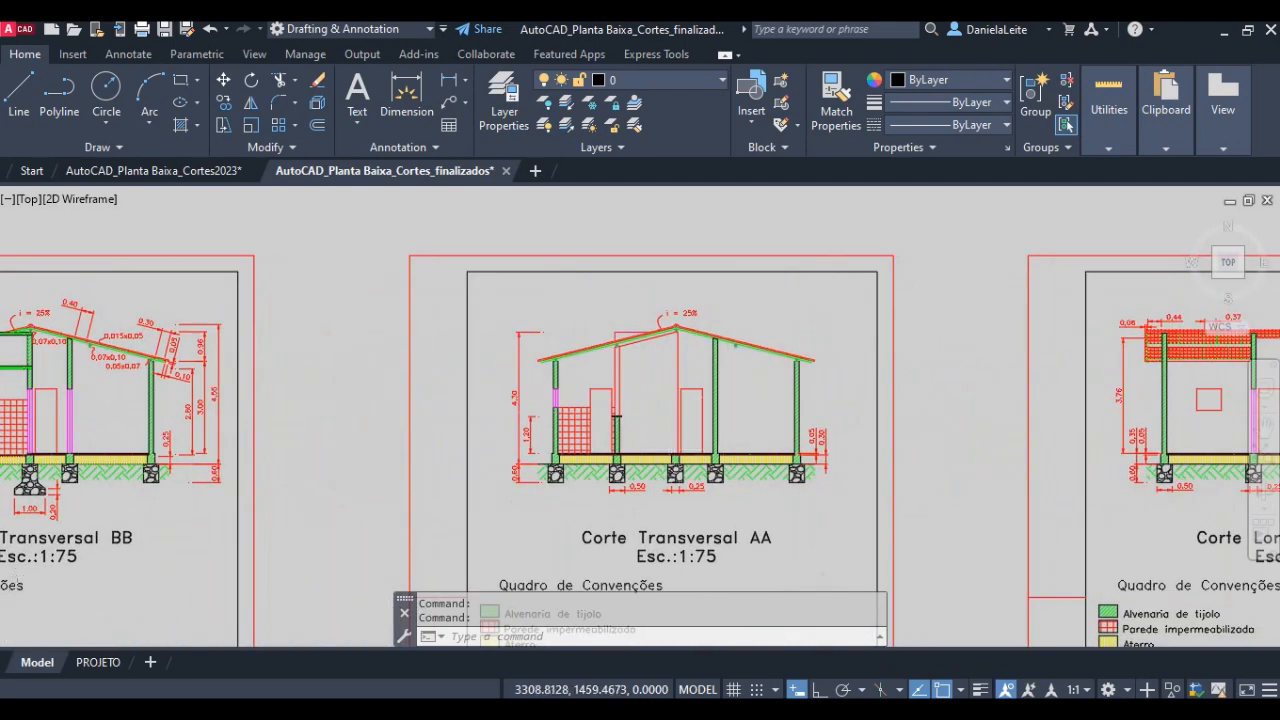
scroll(733, 416, up, 2)
scroll(768, 460, down, 4)
drag(347, 450, 396, 445)
scroll(477, 435, up, 2)
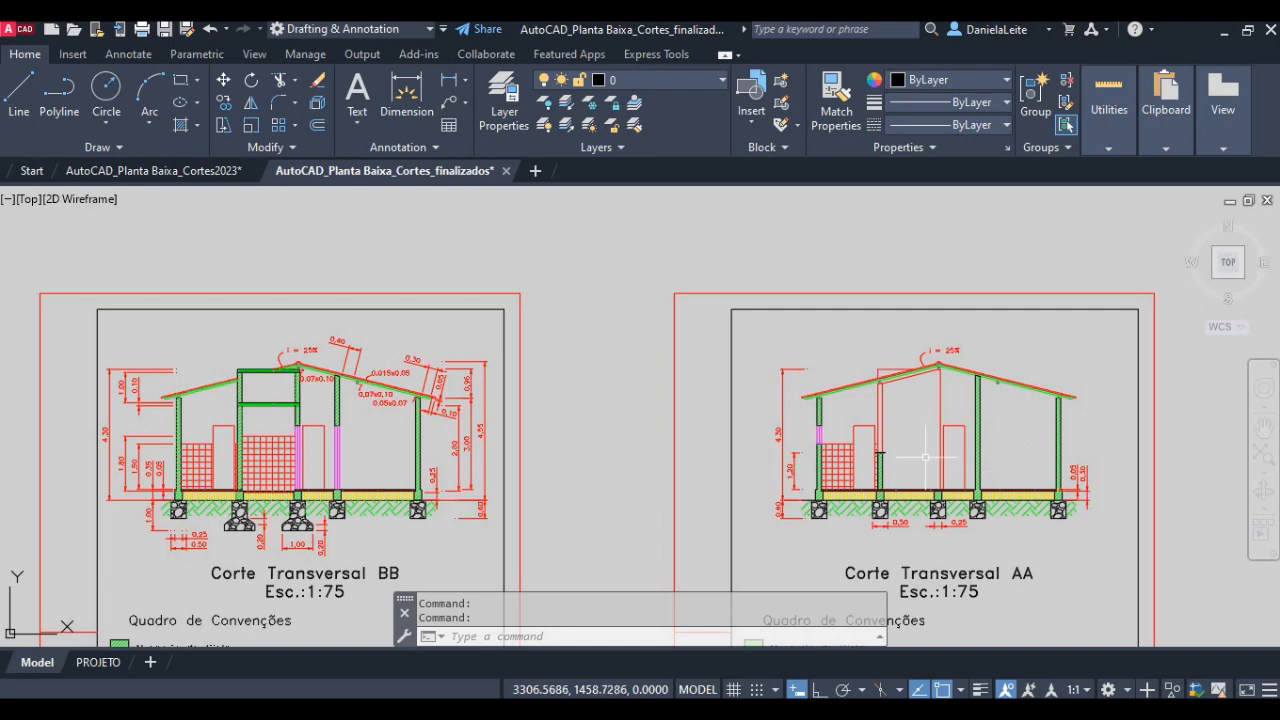
- Examine the dimensioned Corte Longitudinal CC sheet, including its roof tiles, hatched walls, openings and foundations
middle_drag(918, 426, 117, 354)
scroll(794, 402, up, 2)
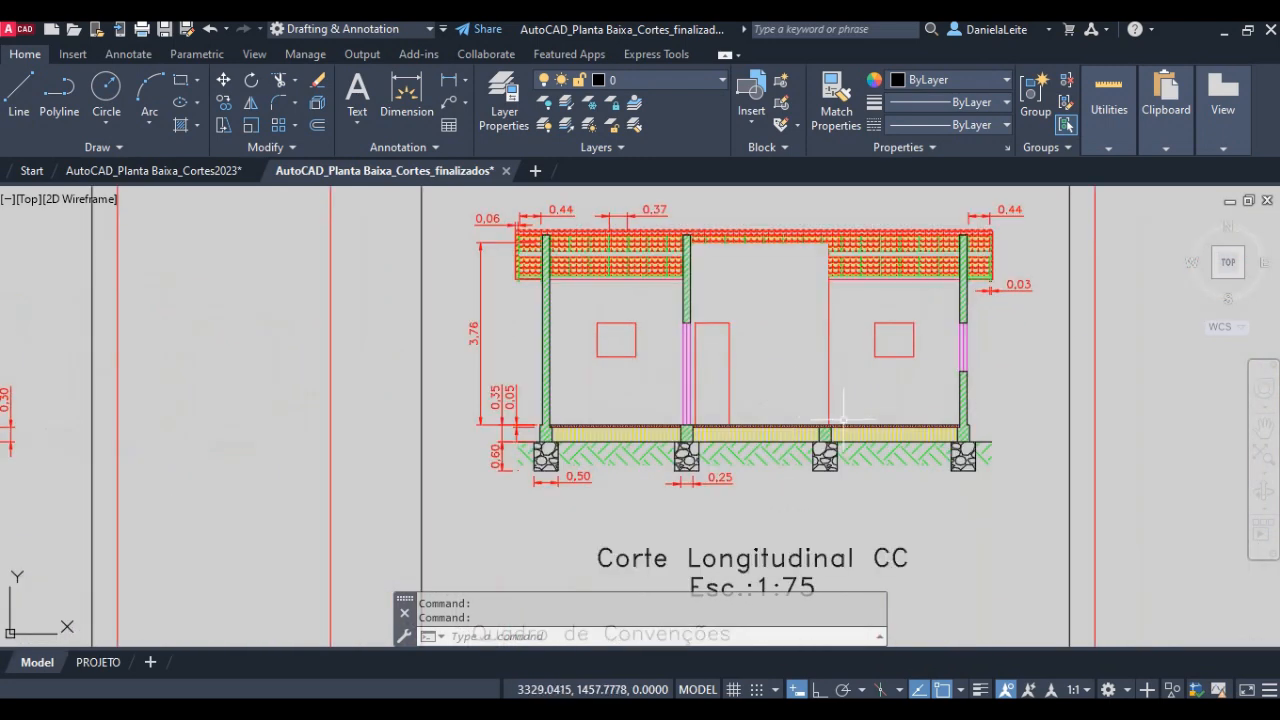
middle_drag(832, 419, 816, 418)
scroll(573, 211, up, 4)
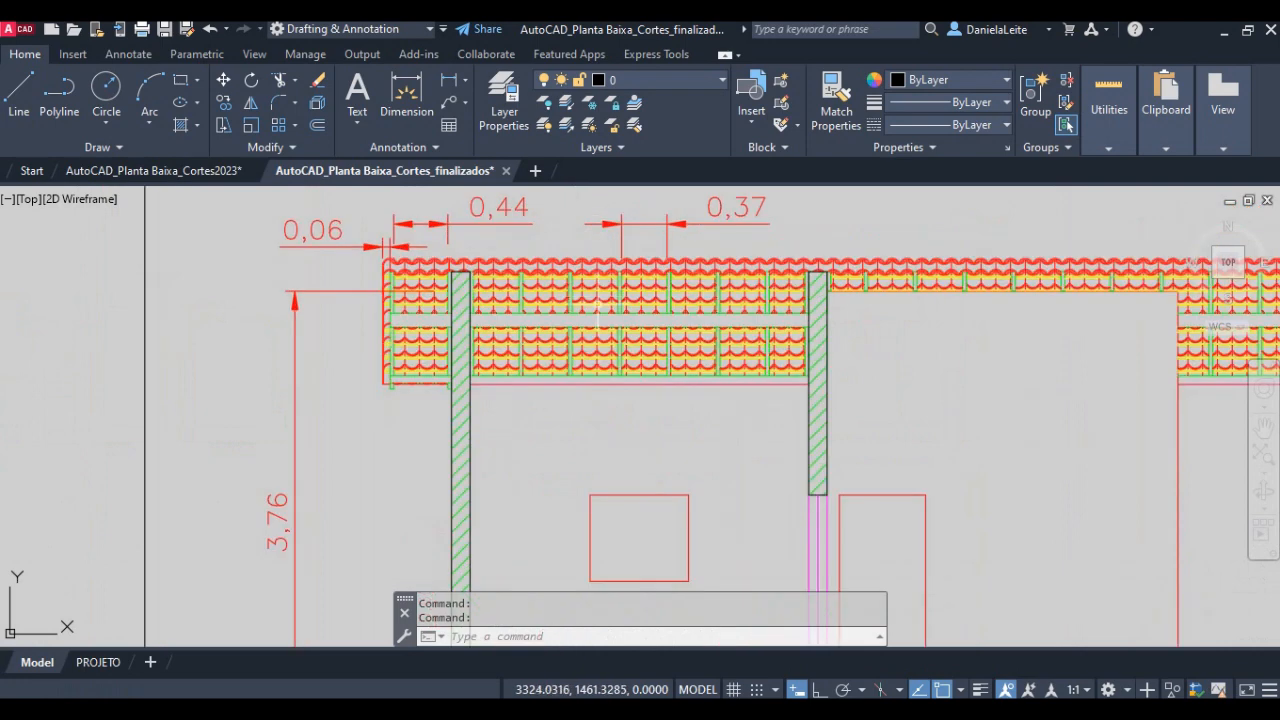
scroll(598, 312, up, 2)
scroll(512, 318, down, 4)
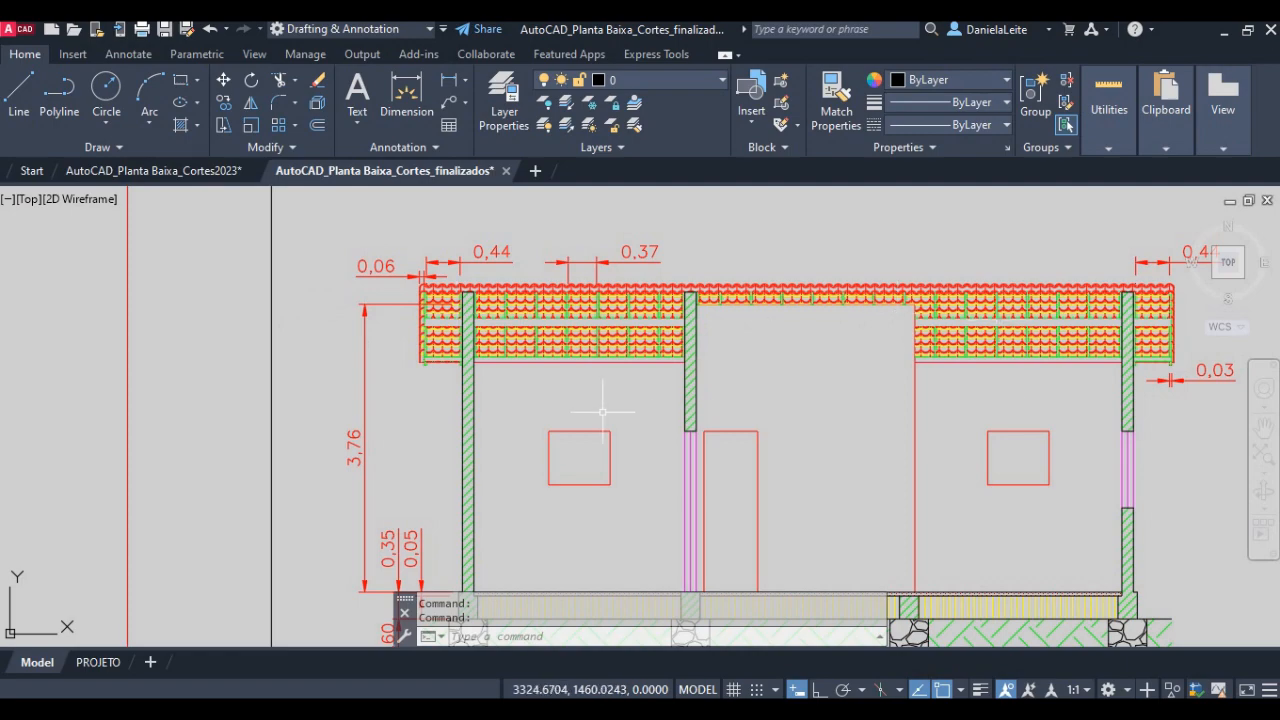
- Return to the Corte Transversal BB sheet and examine its roof slope, wall heights, floor layers and stone foundations up close
scroll(602, 412, down, 4)
middle_drag(420, 420, 1151, 420)
middle_drag(661, 404, 876, 393)
middle_drag(353, 395, 647, 312)
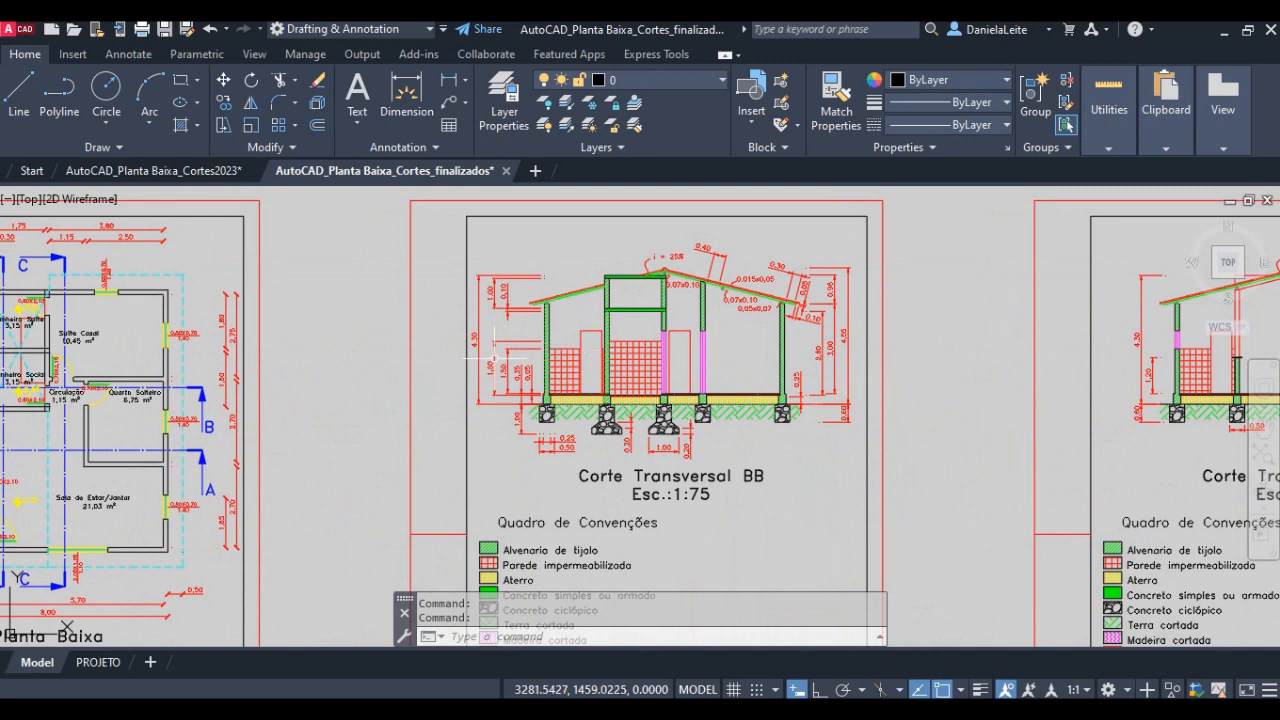
scroll(718, 278, up, 4)
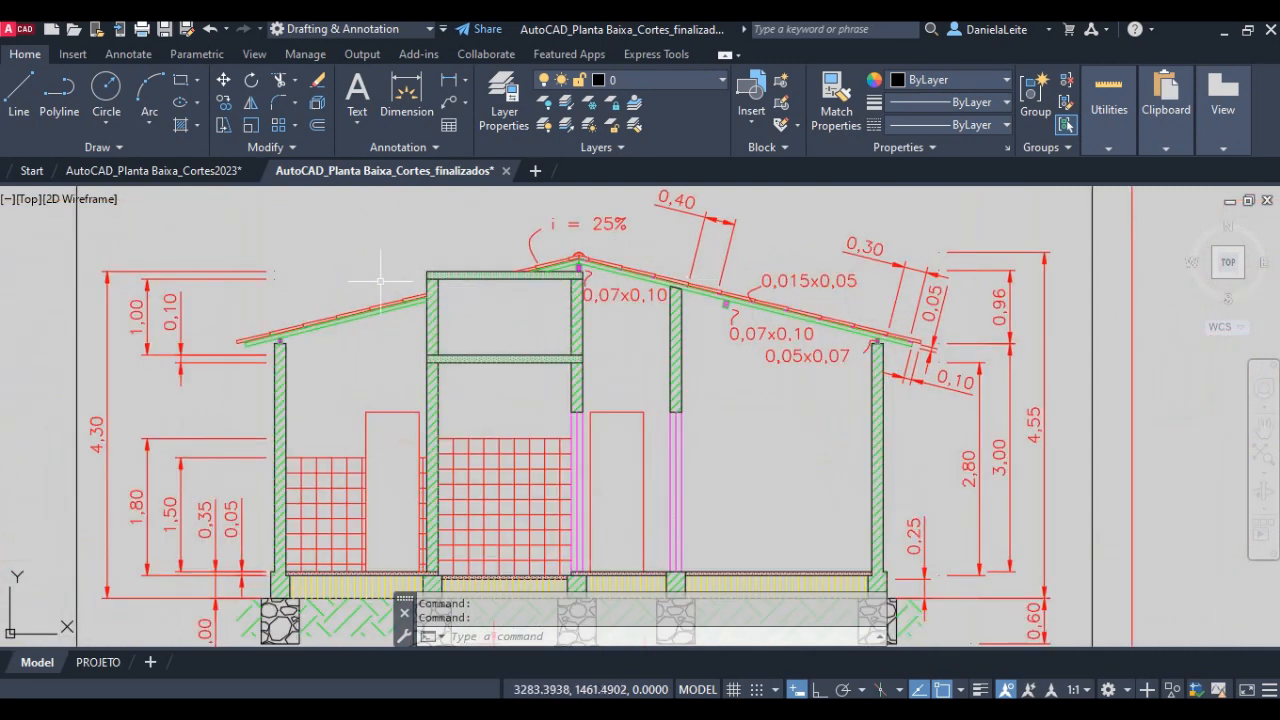
middle_drag(608, 403, 625, 350)
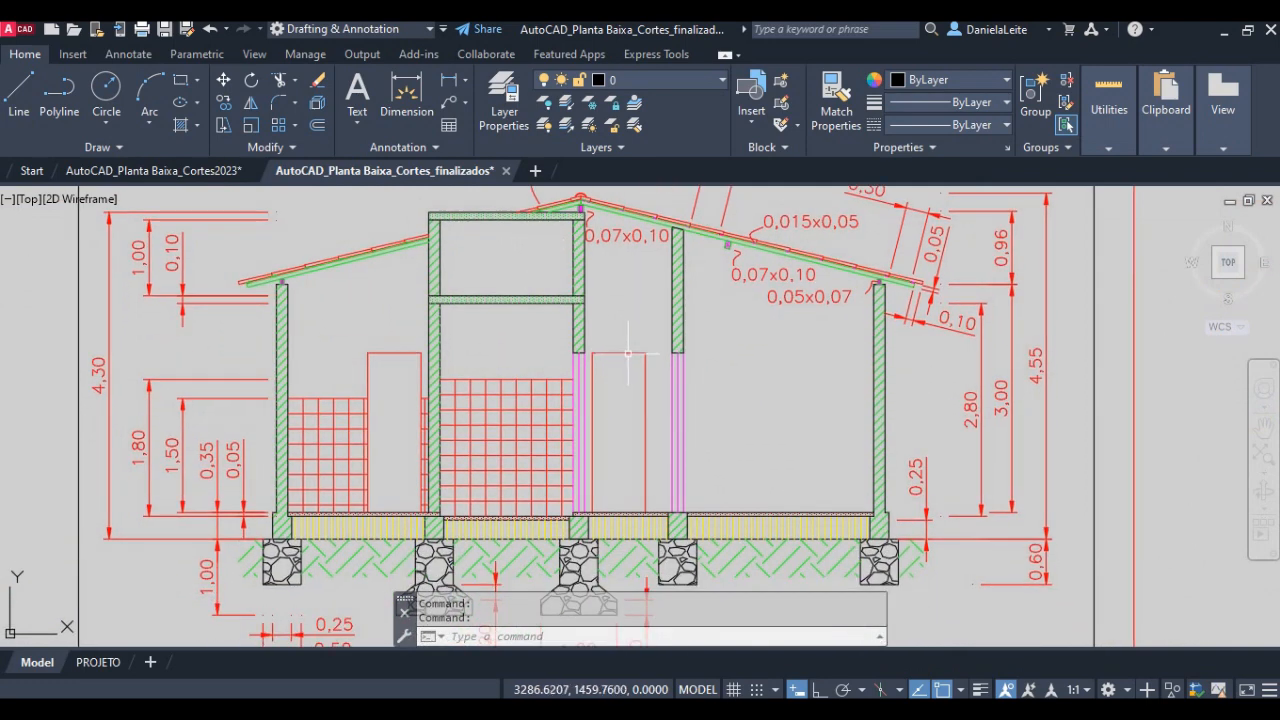